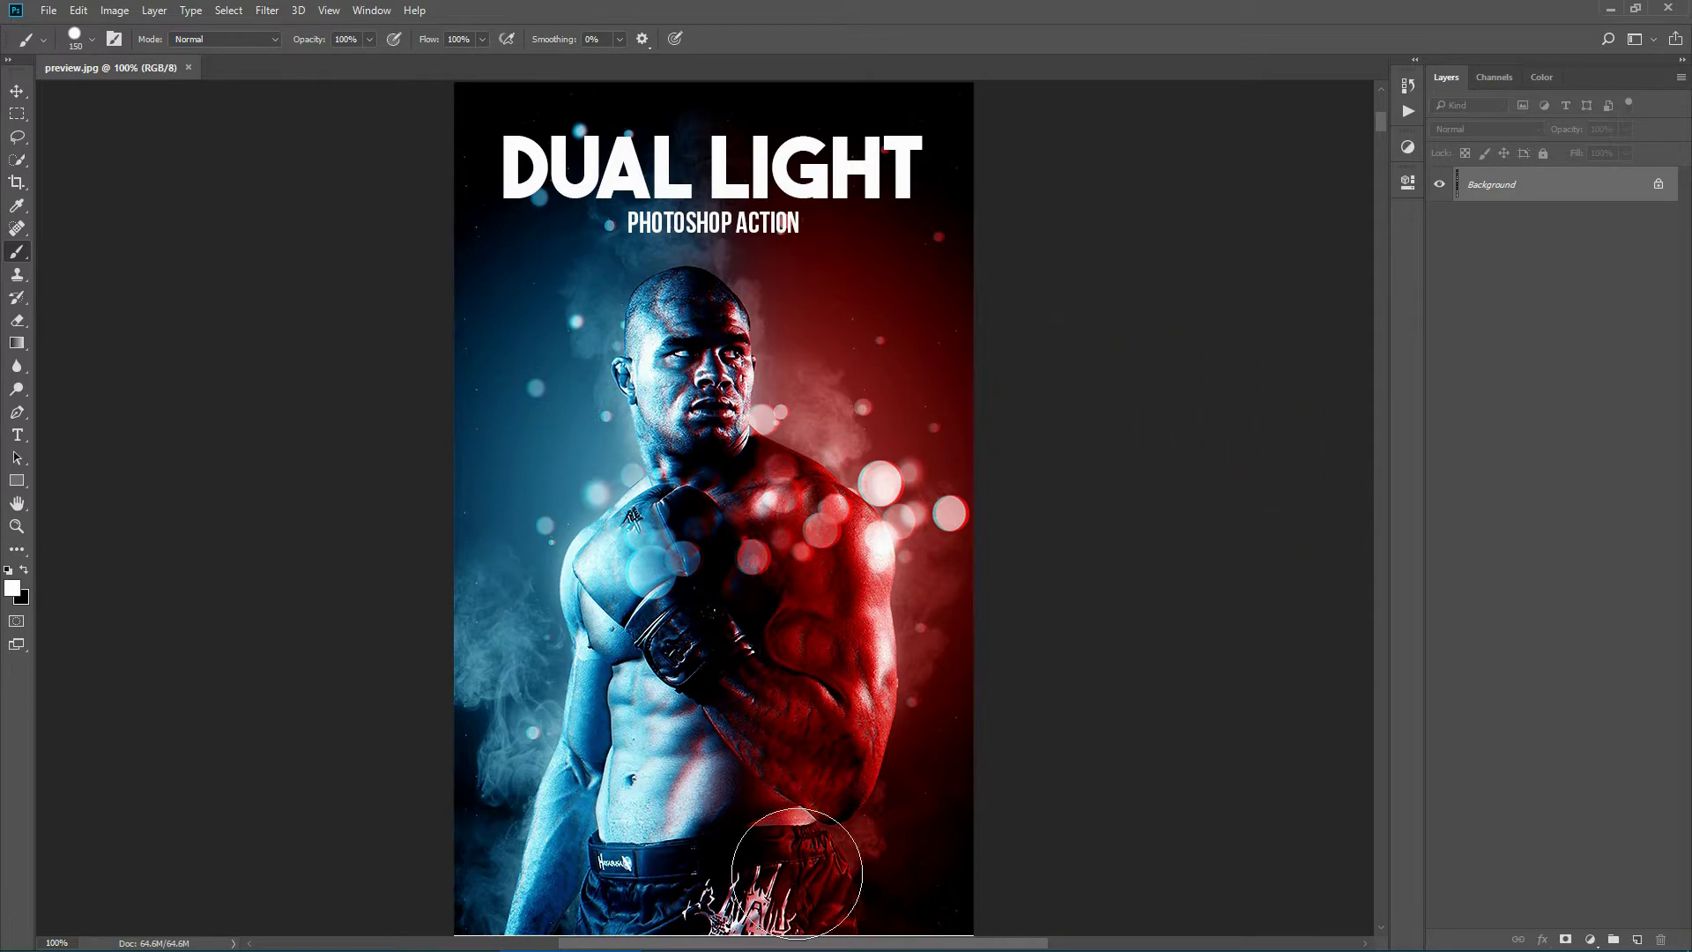
# Step: Open 01.jpg from the test folder in File Explorer and view the boxer's original, red mask and colour variants through 05.jpg
pyautogui.moveTo(535, 947)
pyautogui.click(415, 934)
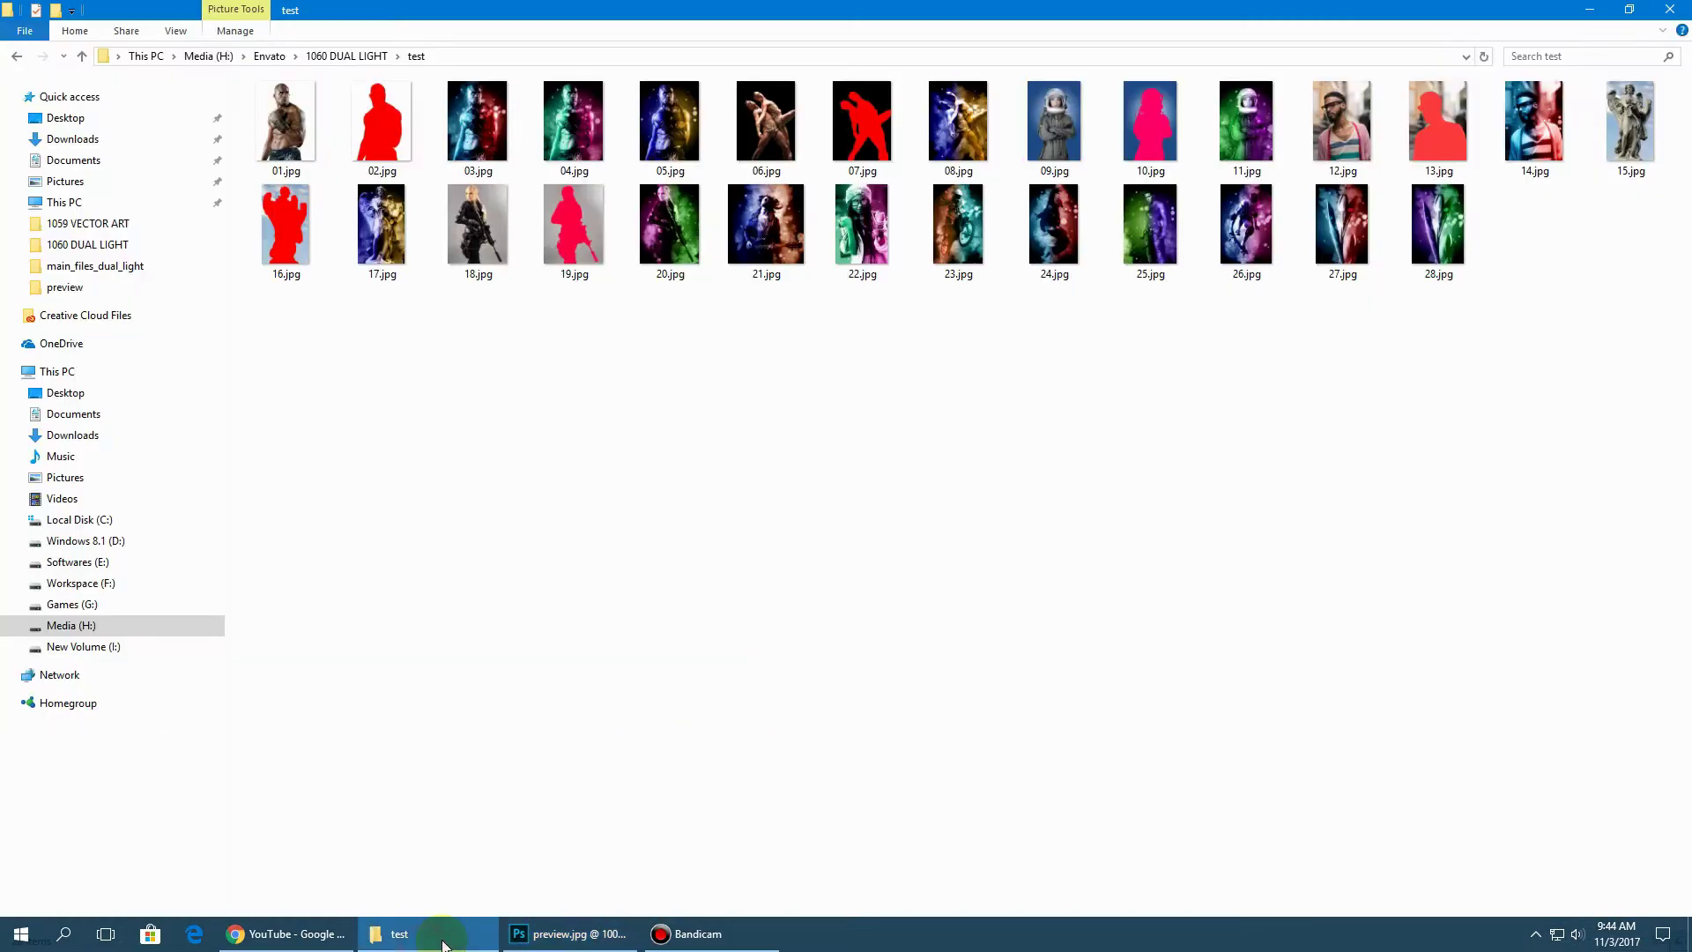
pyautogui.doubleClick(291, 154)
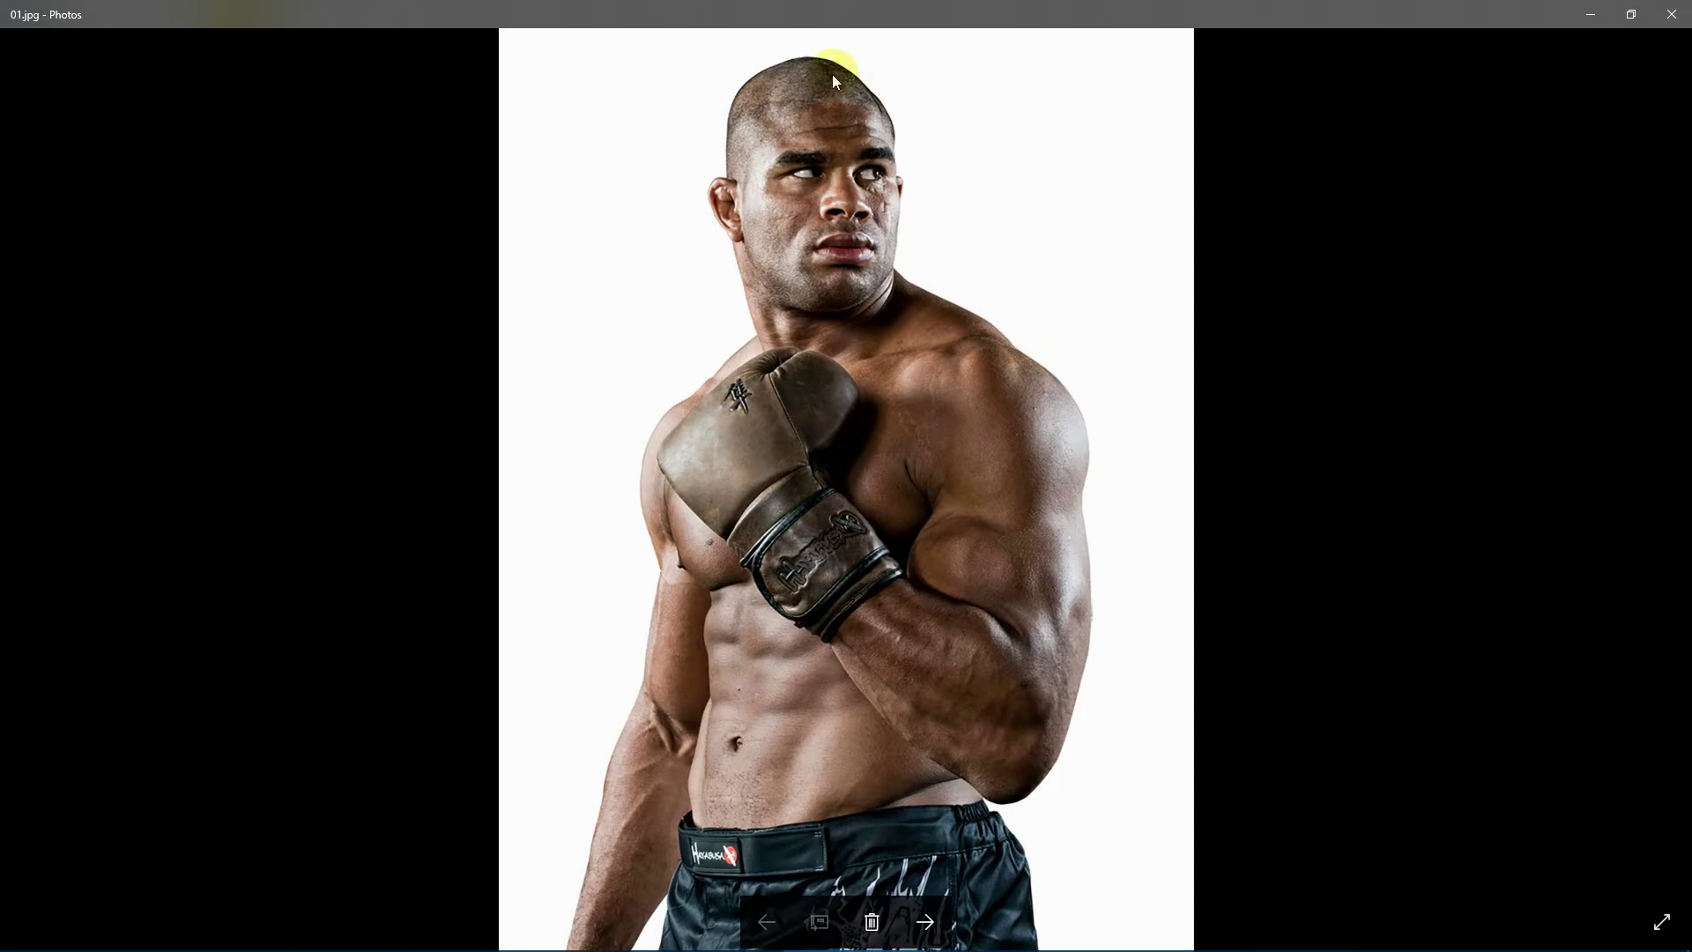
pyautogui.press('Right')
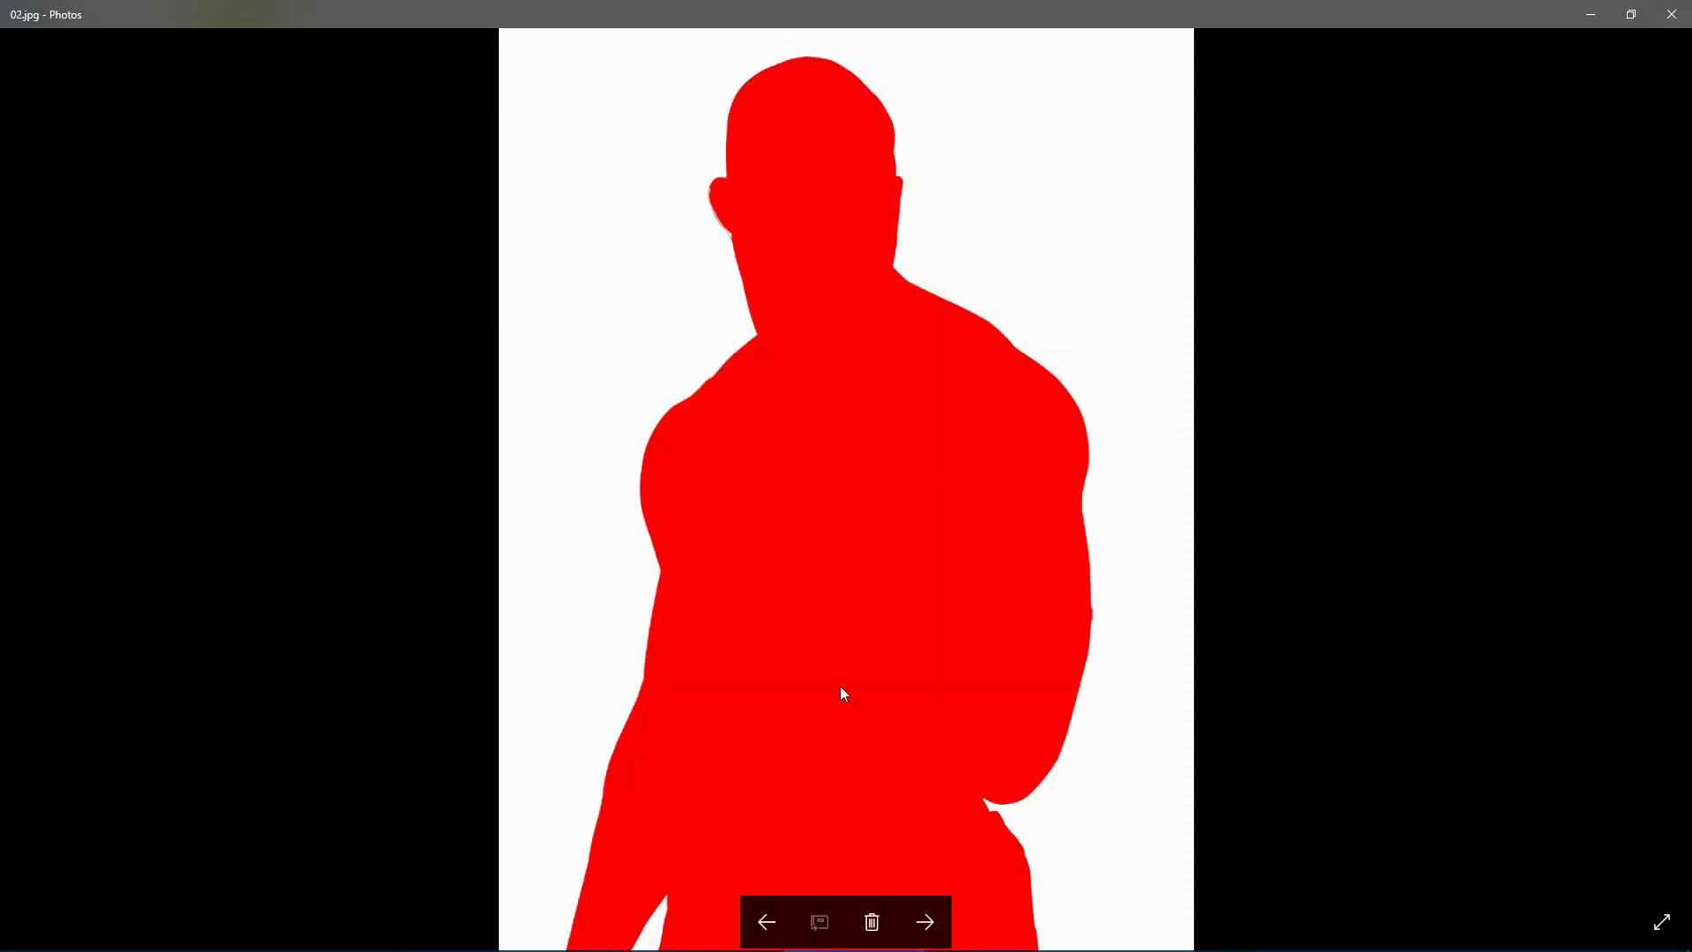
pyautogui.press('Right')
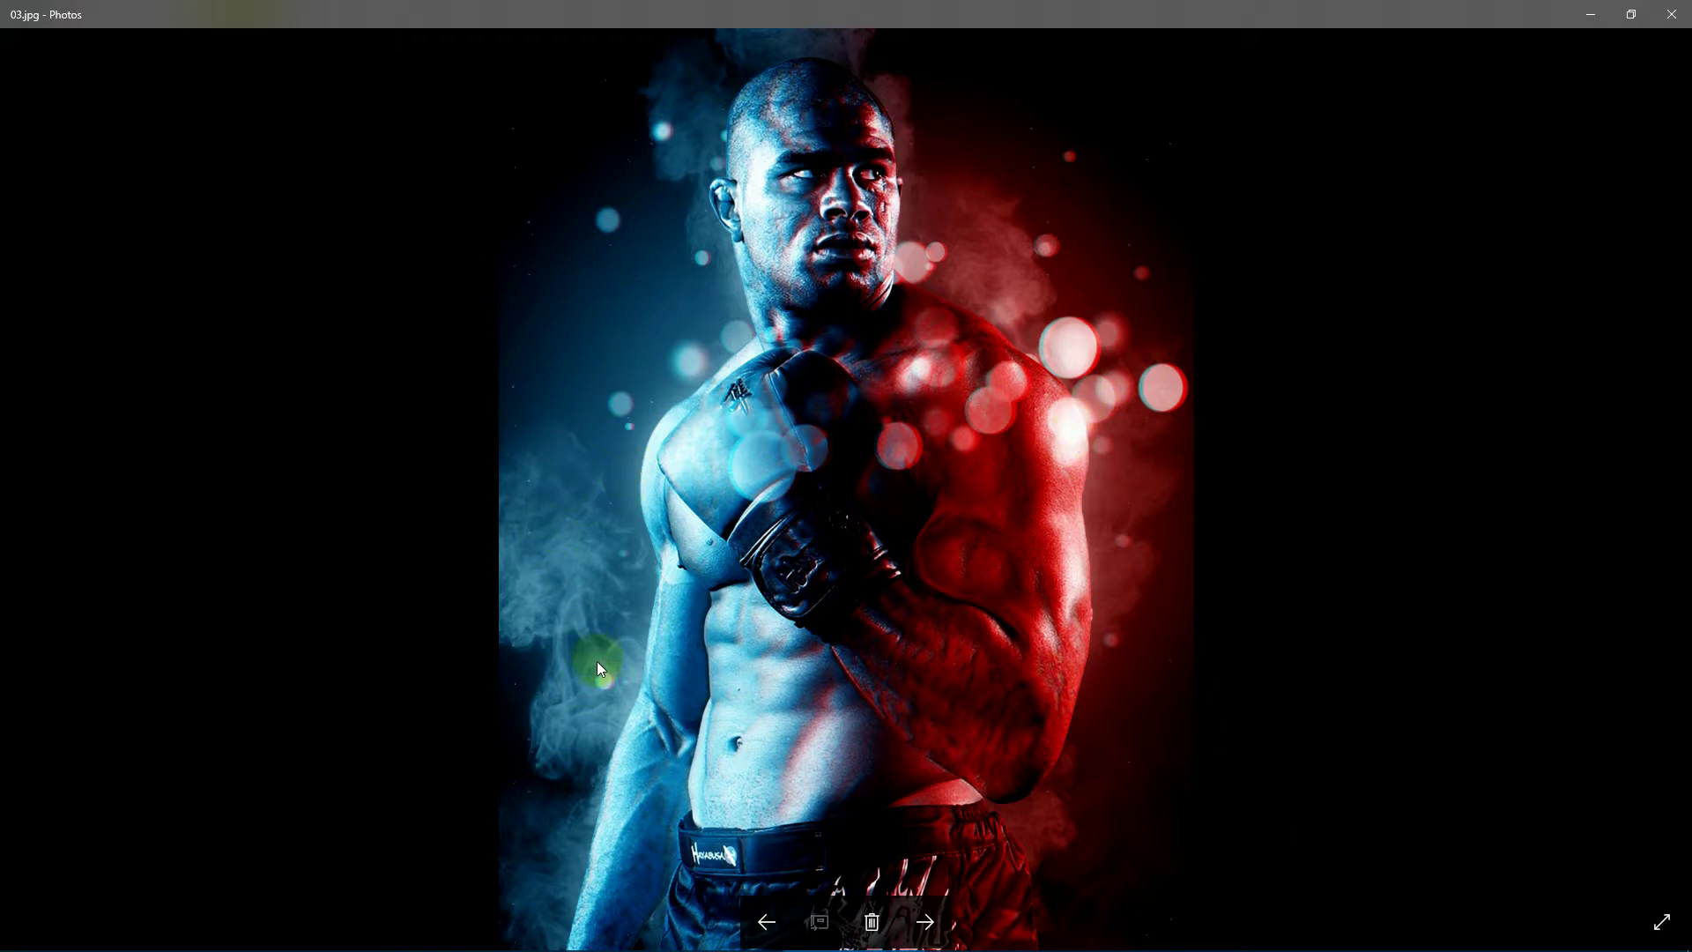
pyautogui.press('Right')
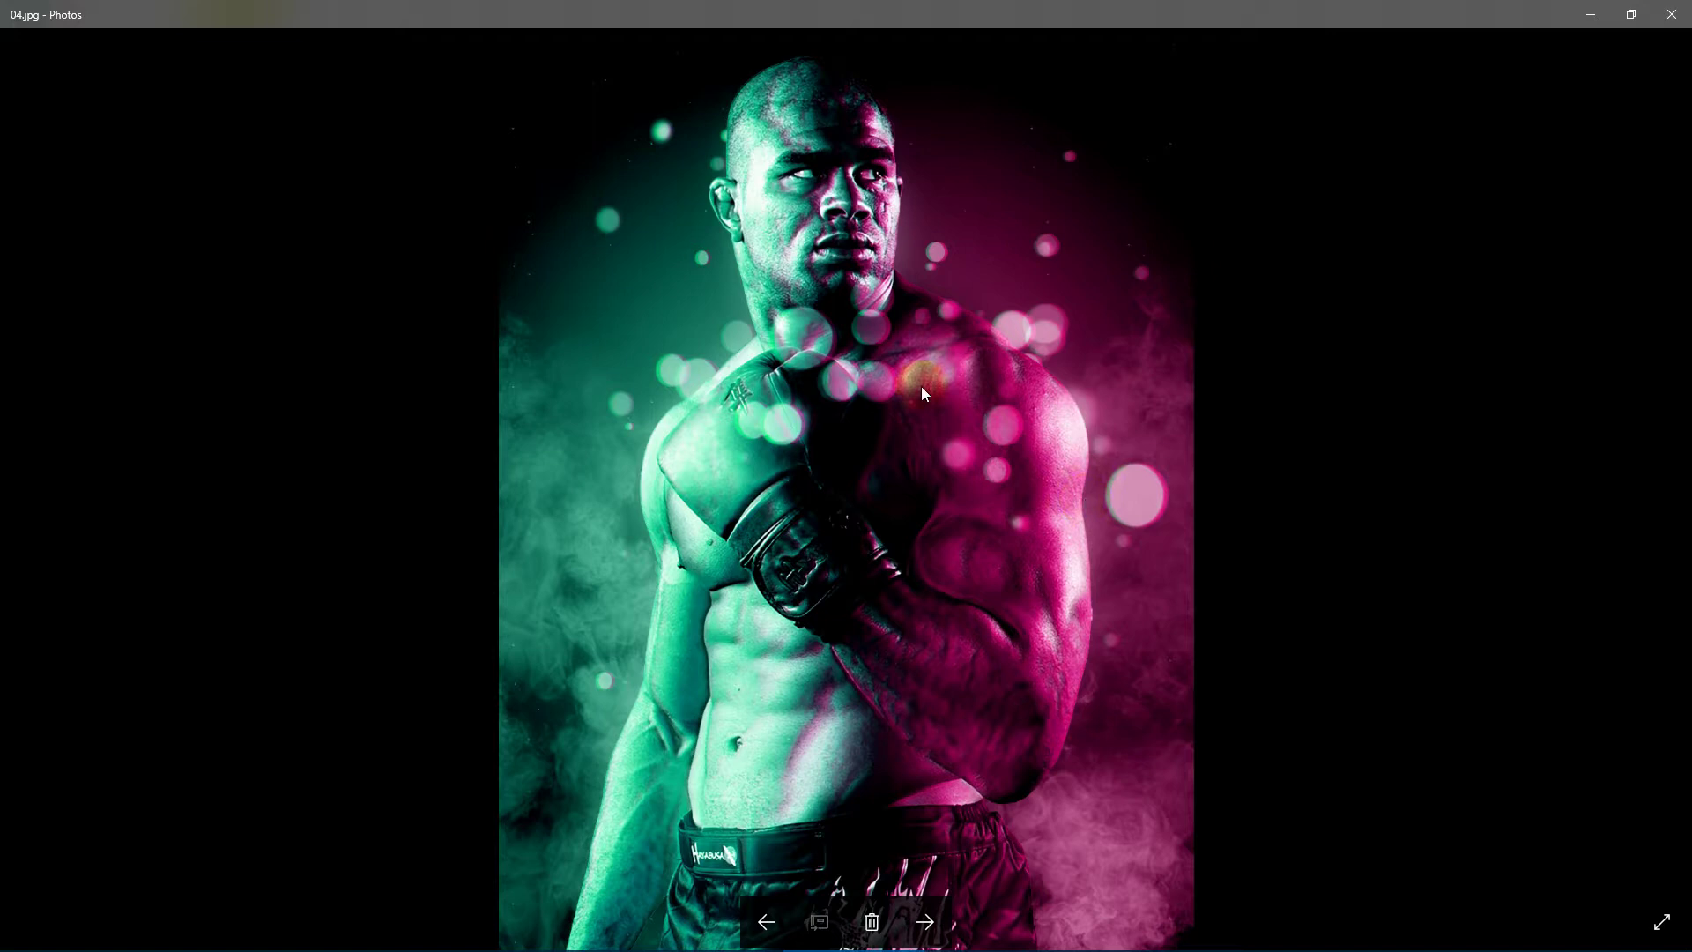
pyautogui.press('Right')
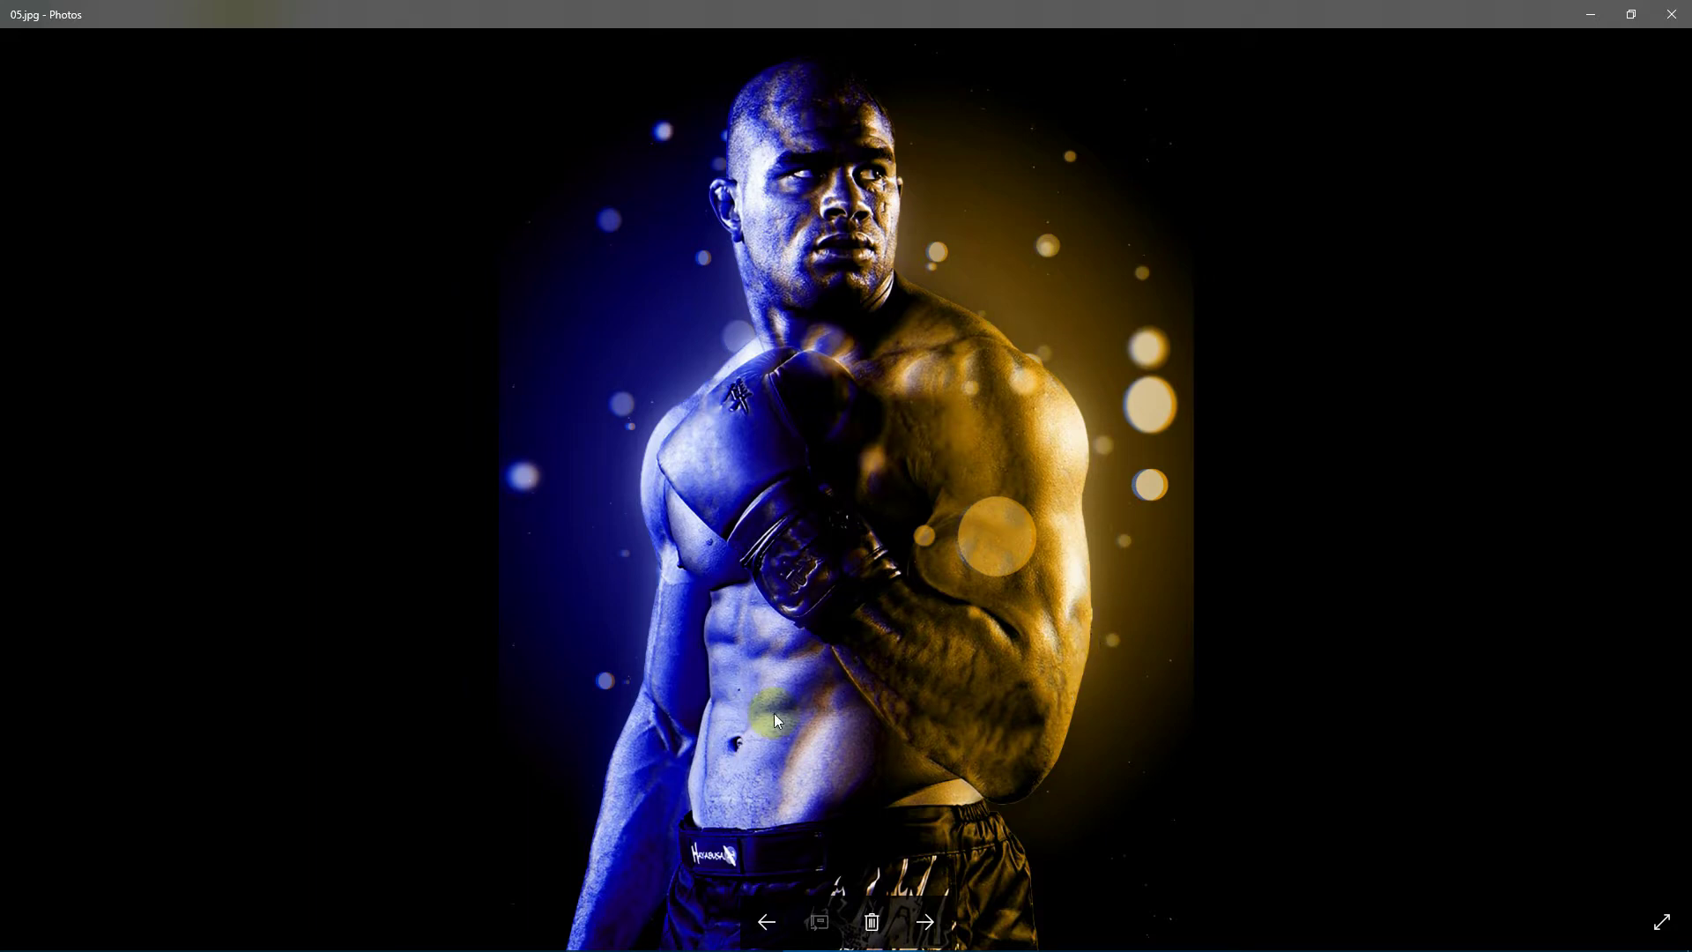
# Step: View the dancers' original and red mask in 06.jpg and 07.jpg, and examine the Dual Light result in 08.jpg up close
pyautogui.press('Right')
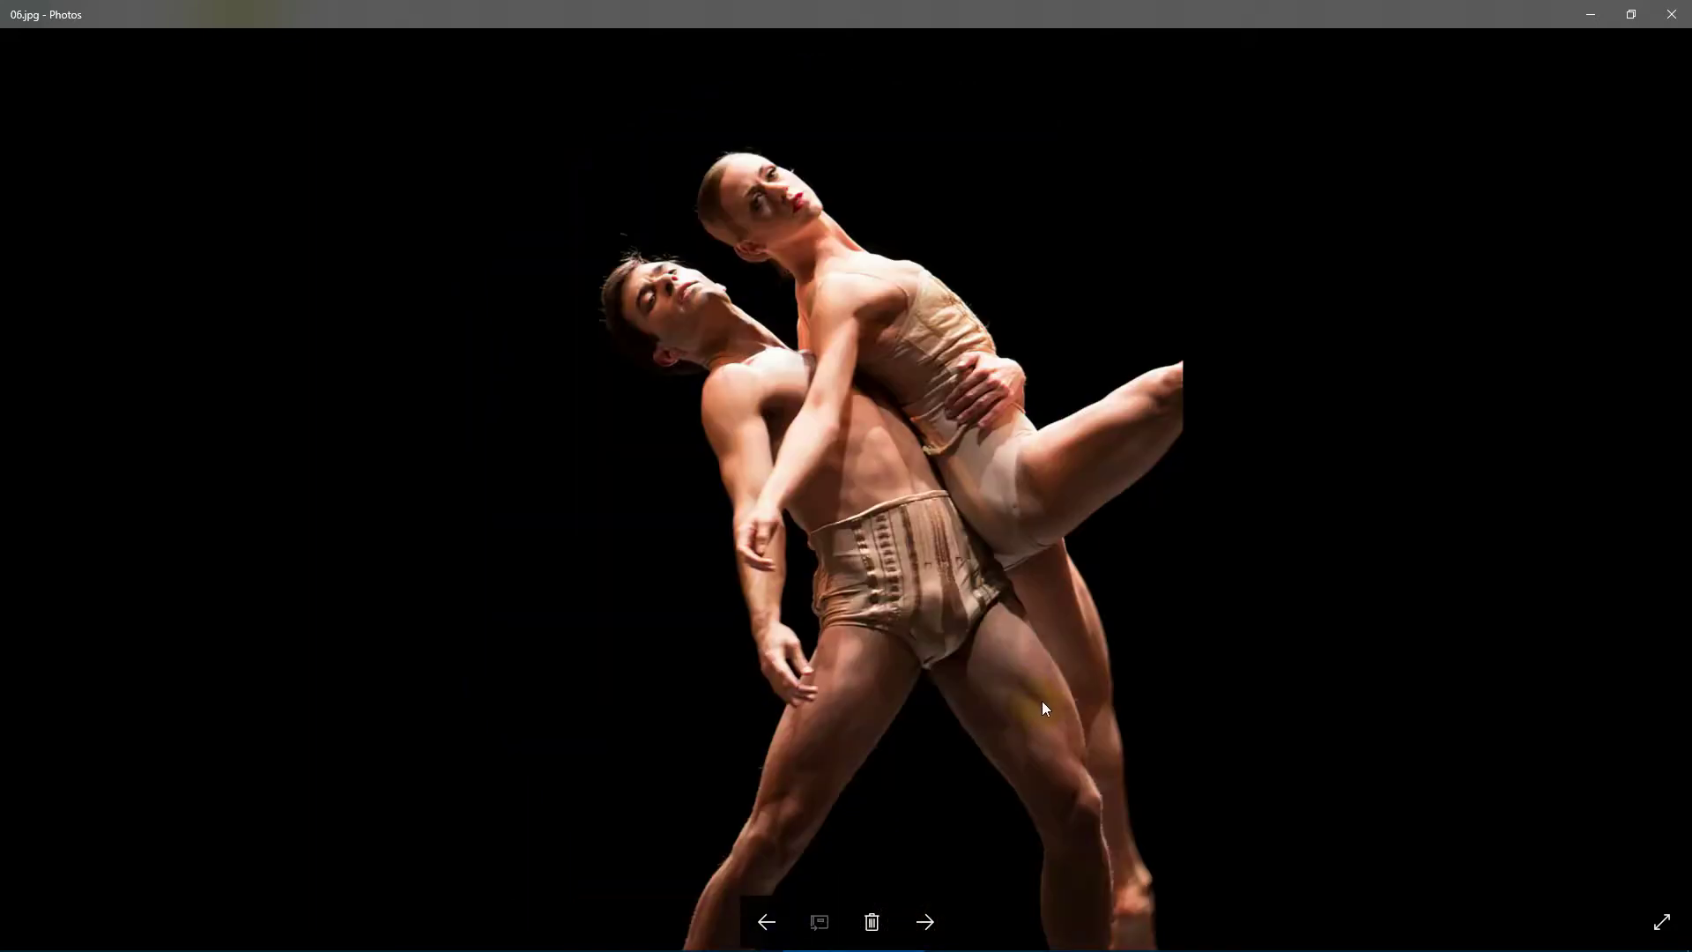
pyautogui.press('Right')
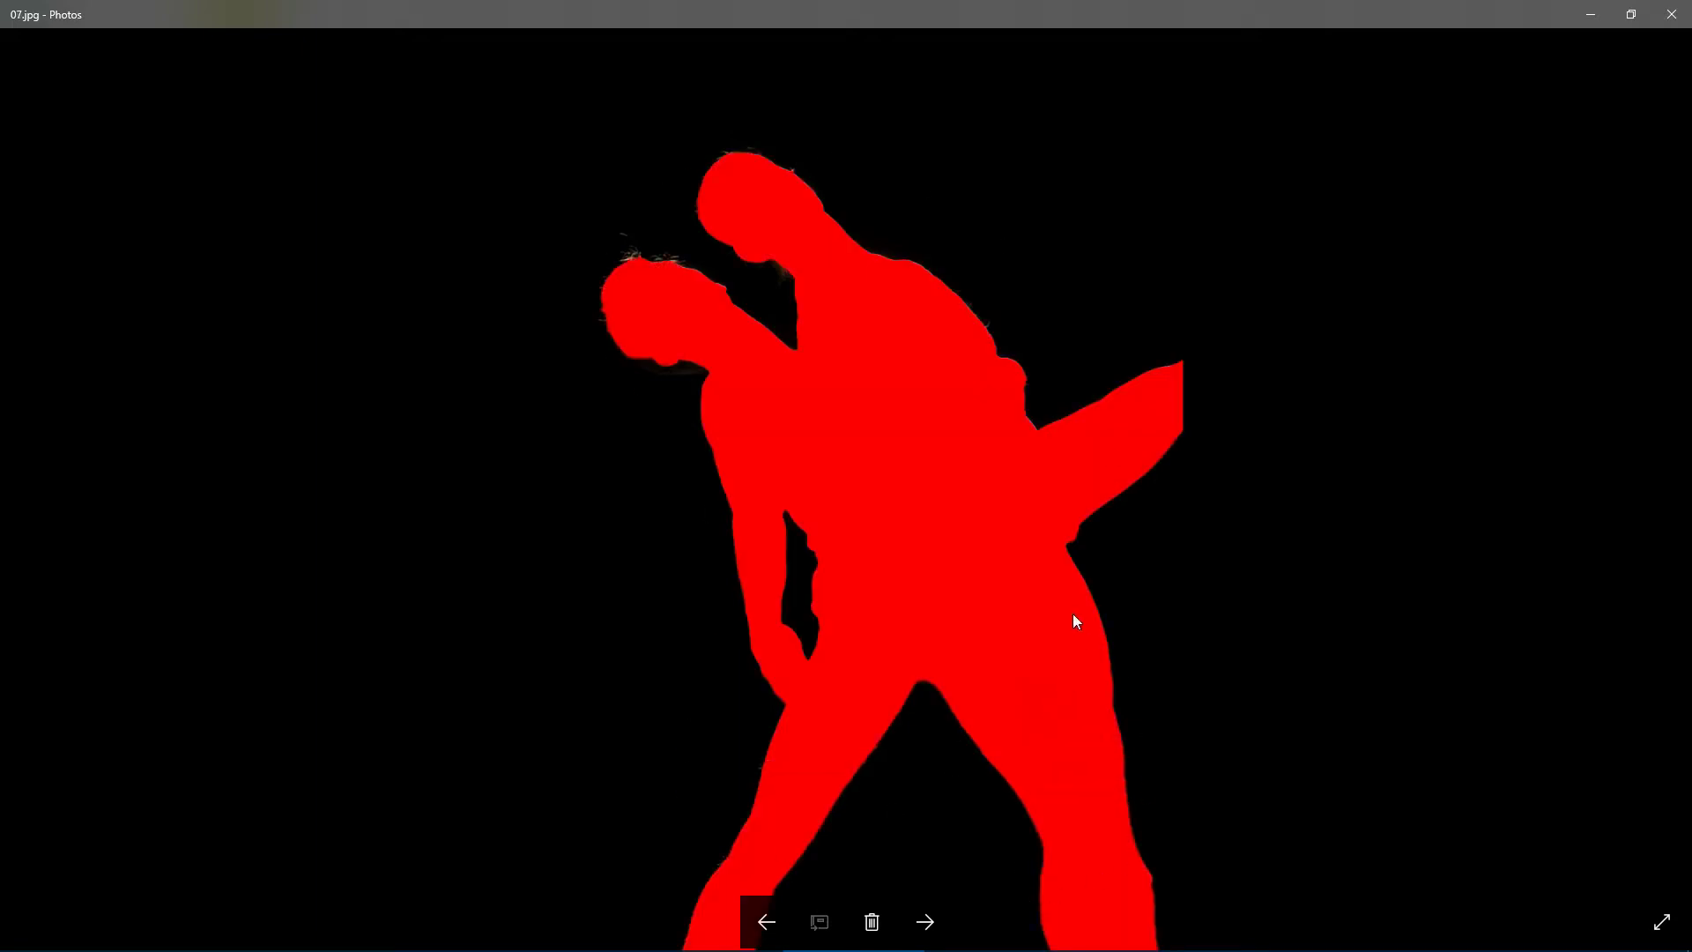
pyautogui.press('Right')
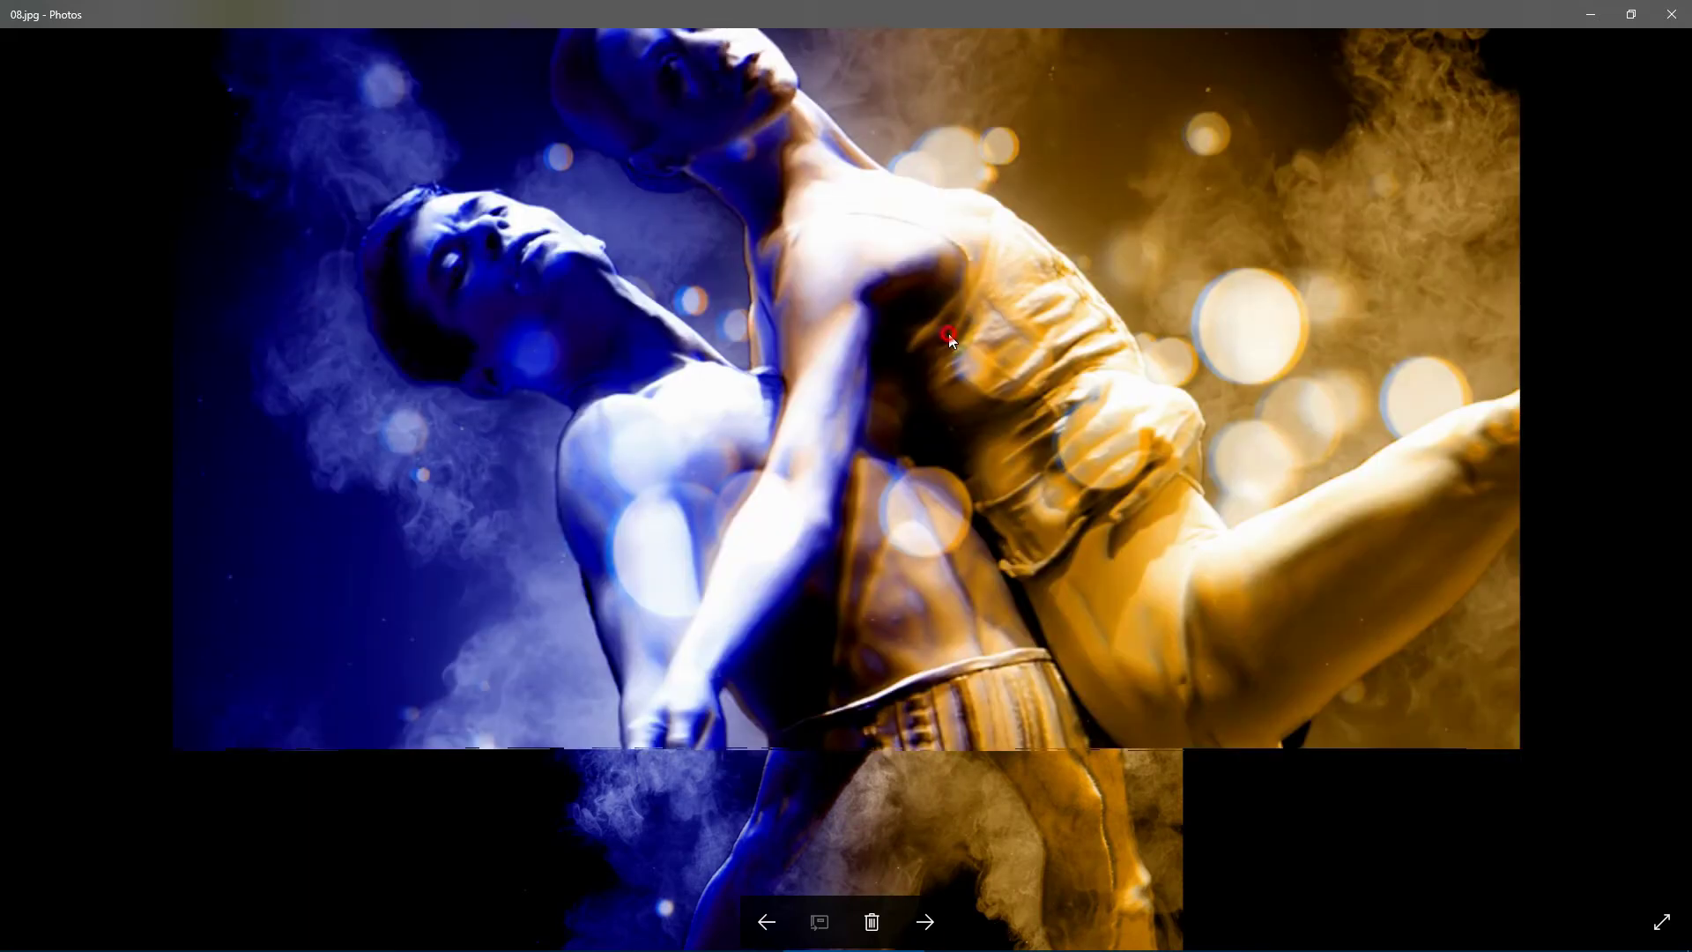
pyautogui.doubleClick(1002, 240)
pyautogui.moveTo(1003, 241); pyautogui.dragTo(1008, 305)
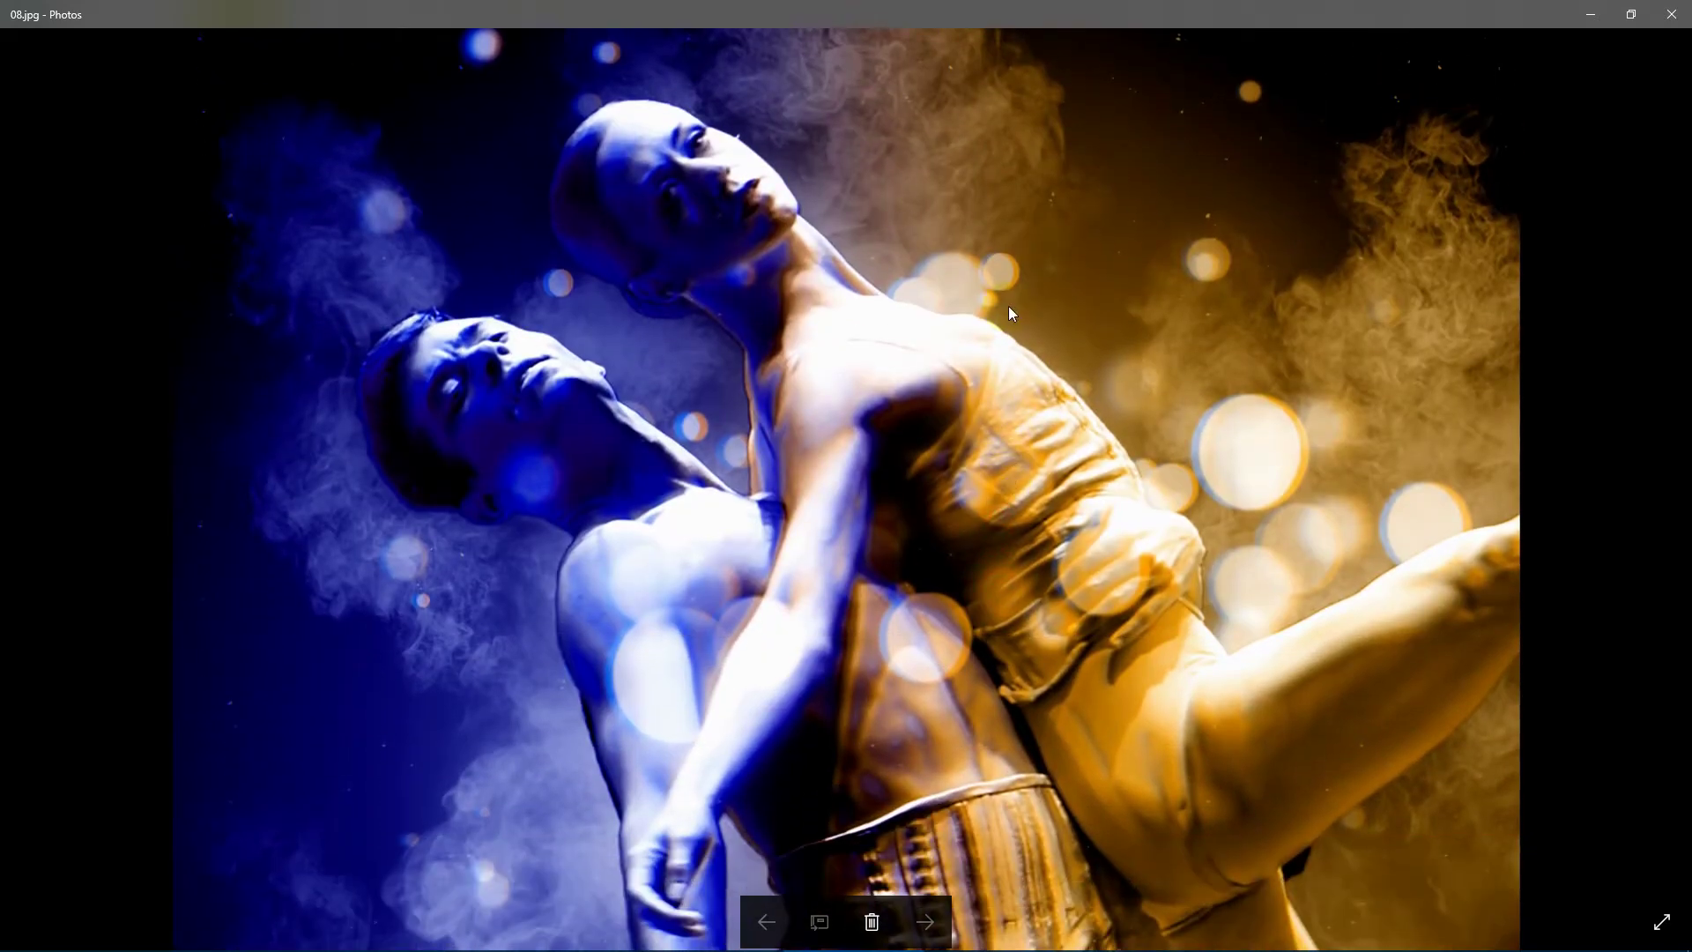
pyautogui.doubleClick(1008, 305)
# Step: View the astronaut's original and mask in 09.jpg and 10.jpg, and examine the helmet, suit and smoke in 11.jpg up close
pyautogui.scroll(-1, 1134, 404)
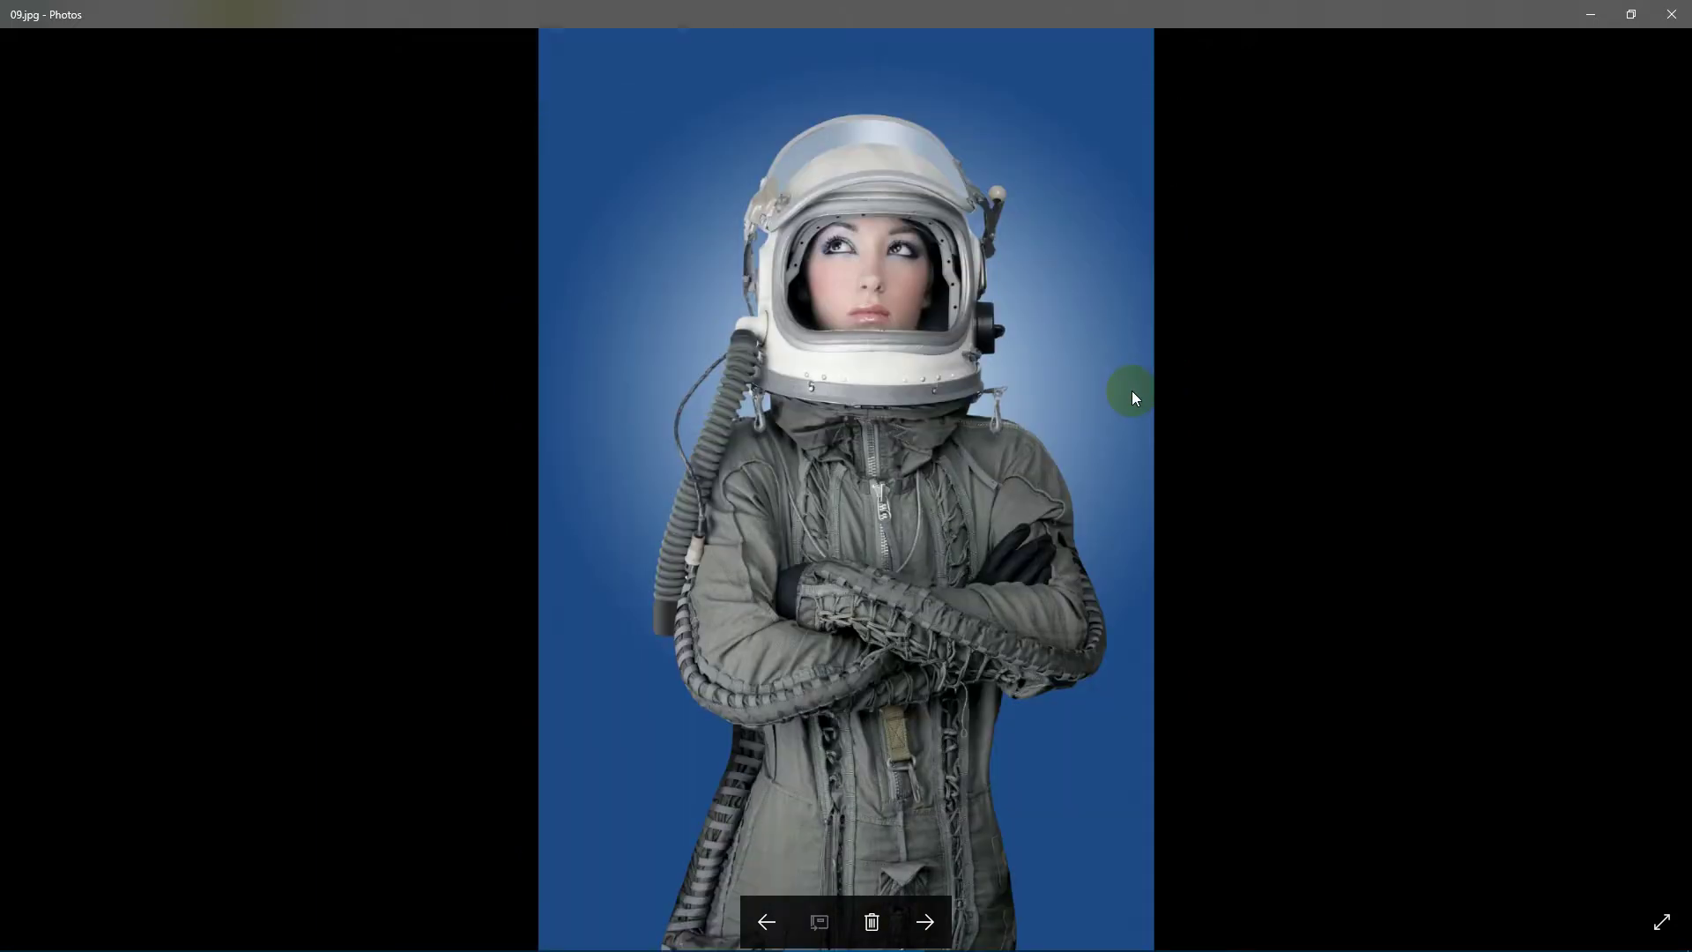
pyautogui.scroll(-1, 1101, 481)
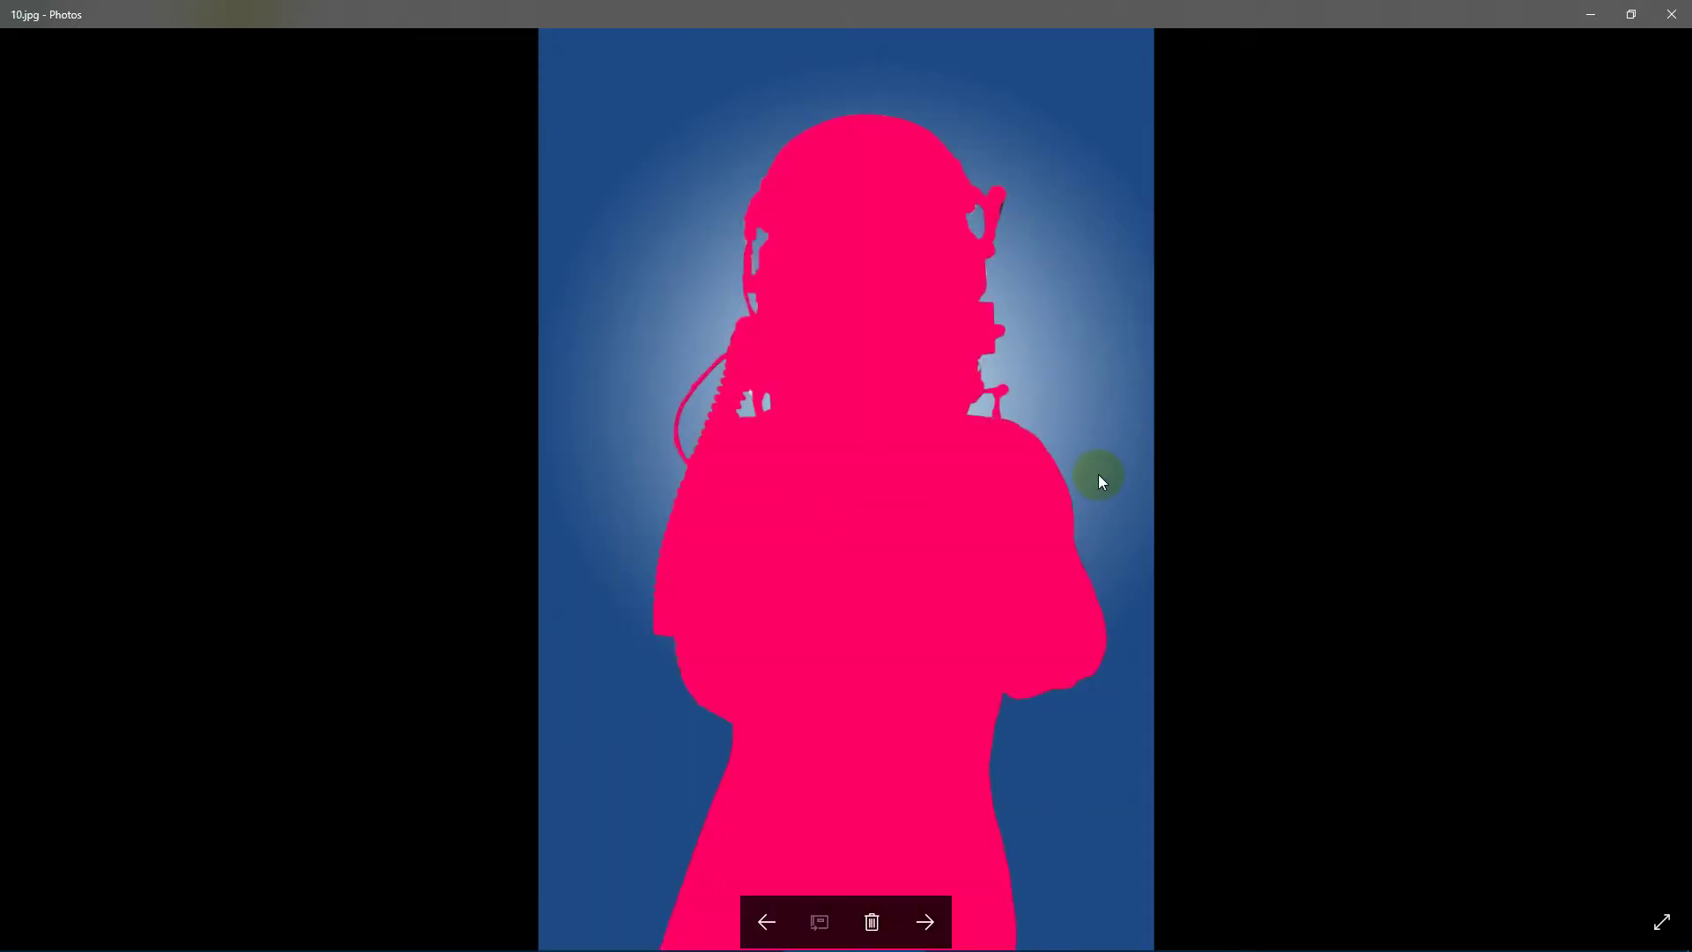
pyautogui.scroll(-1, 1098, 474)
pyautogui.doubleClick(1060, 406)
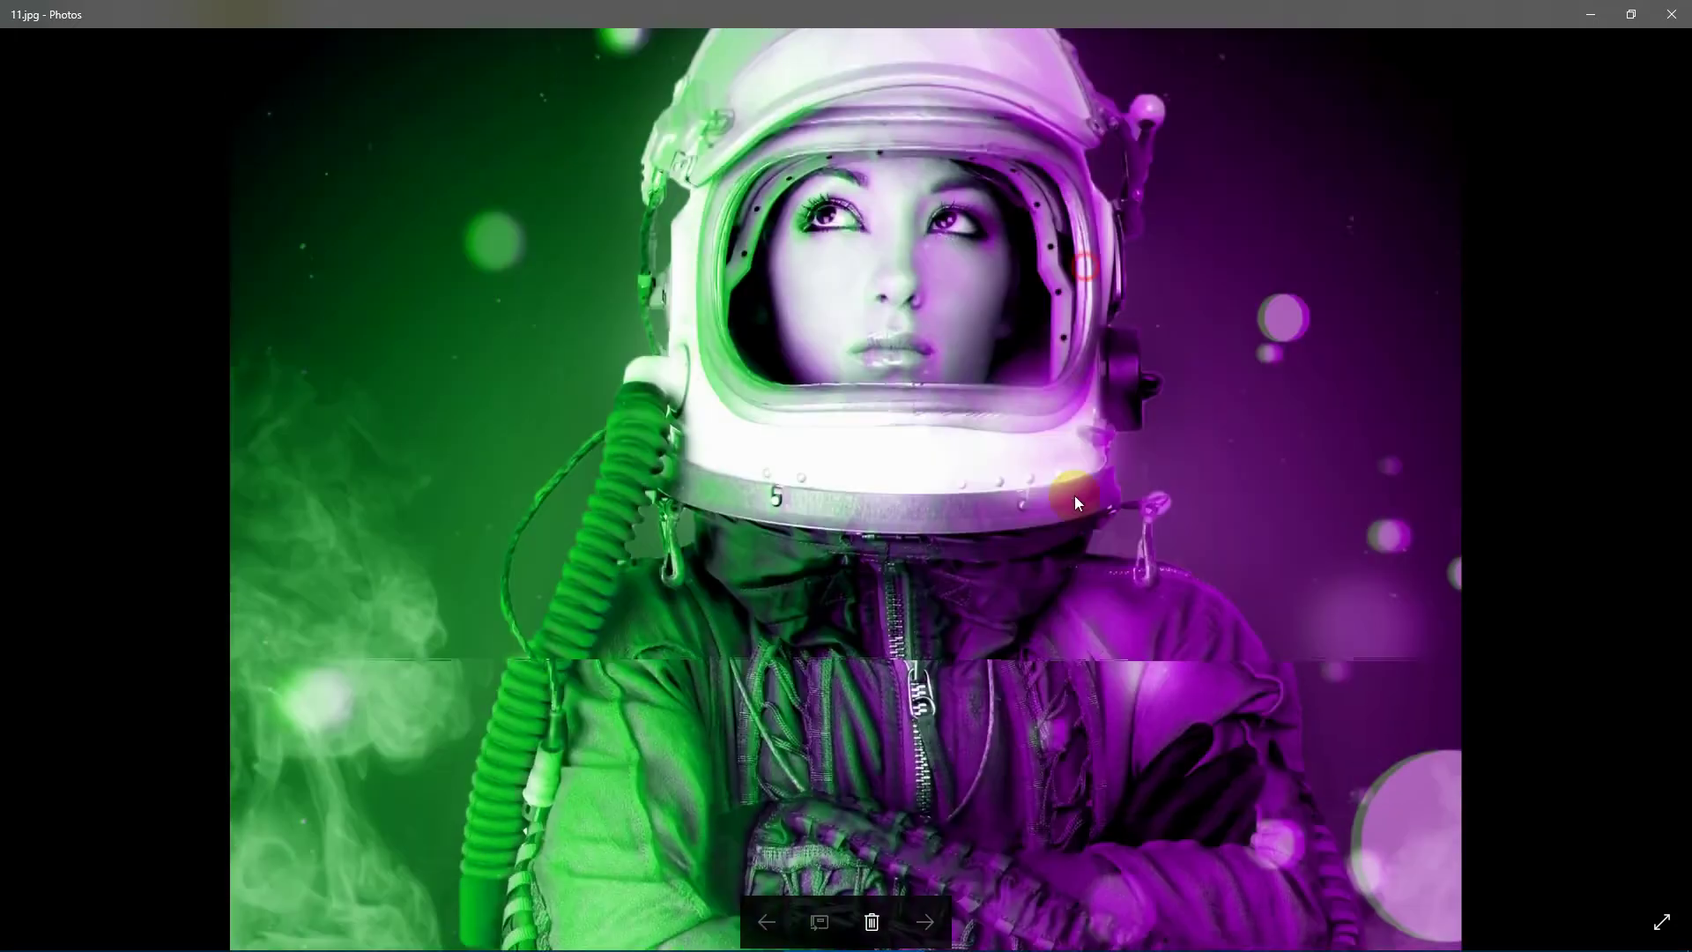
pyautogui.moveTo(1075, 497); pyautogui.dragTo(1054, 585)
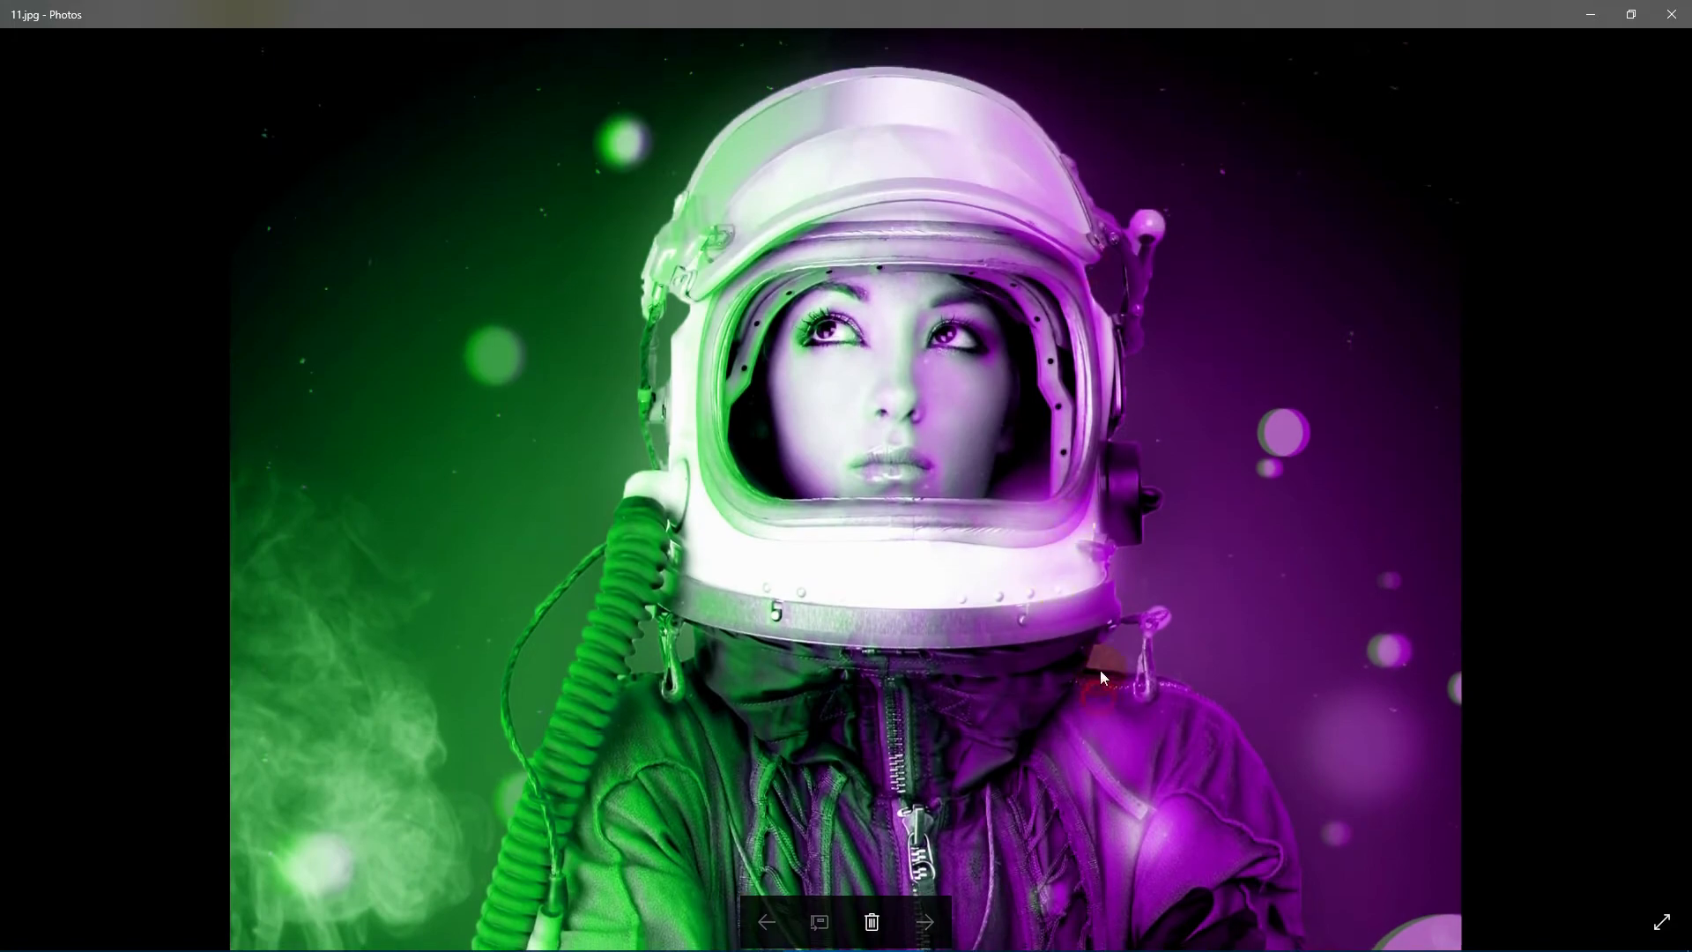
pyautogui.scroll(-5, 1100, 680)
pyautogui.scroll(-3, 1085, 499)
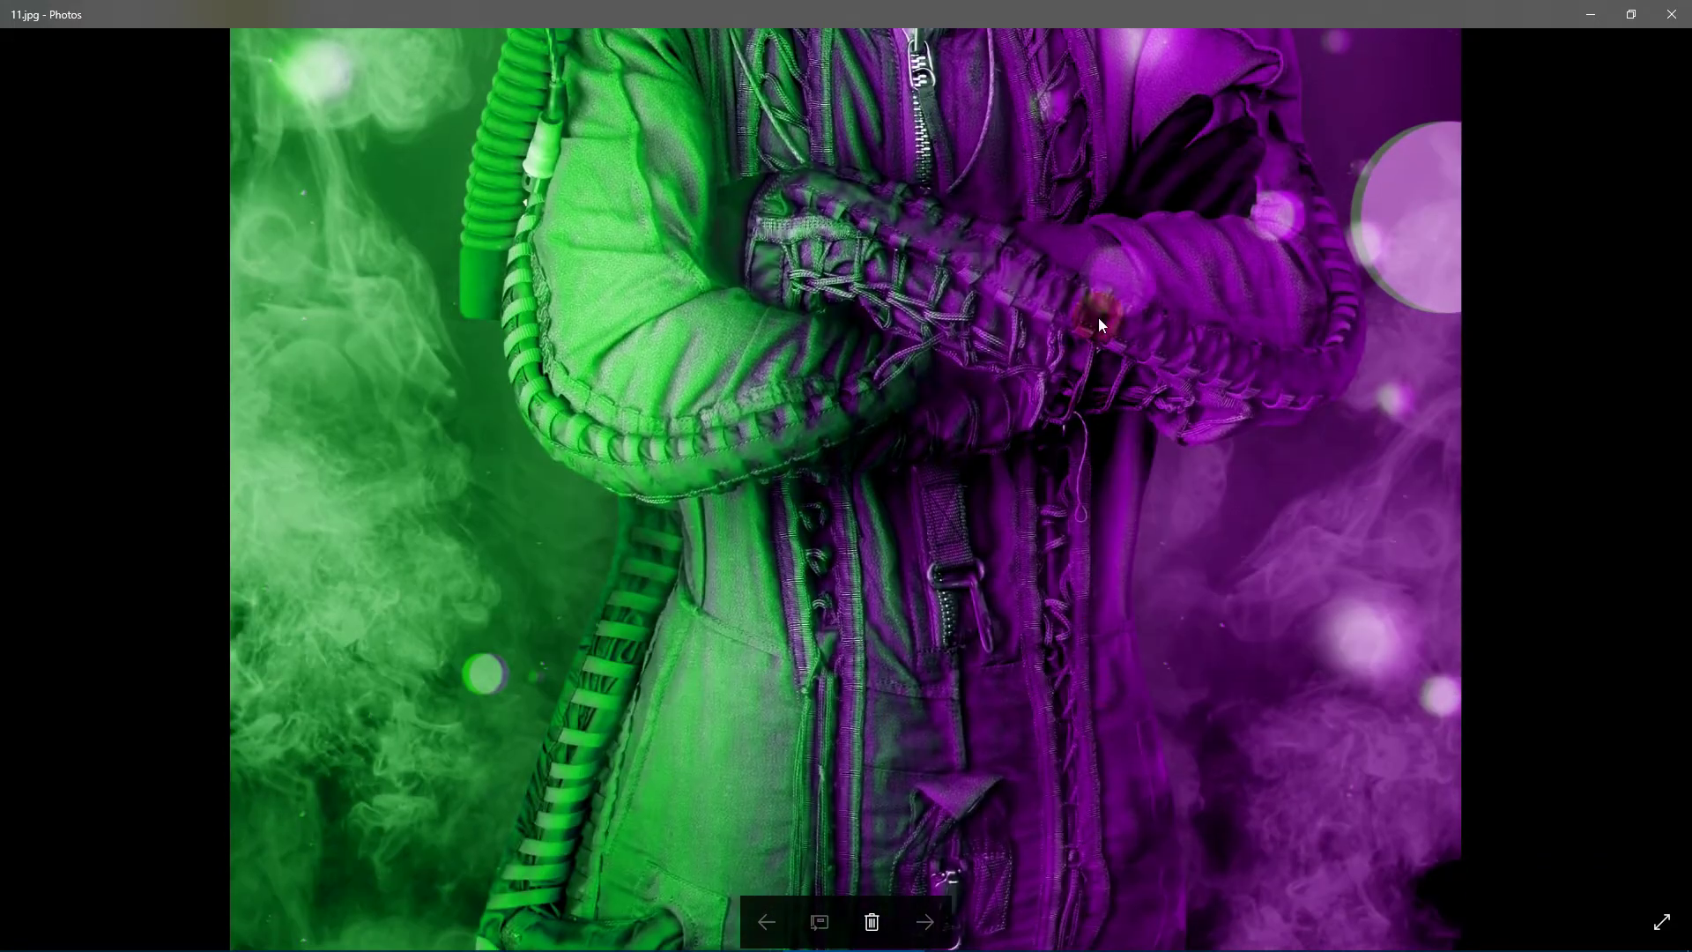
pyautogui.moveTo(1115, 280); pyautogui.dragTo(1116, 317)
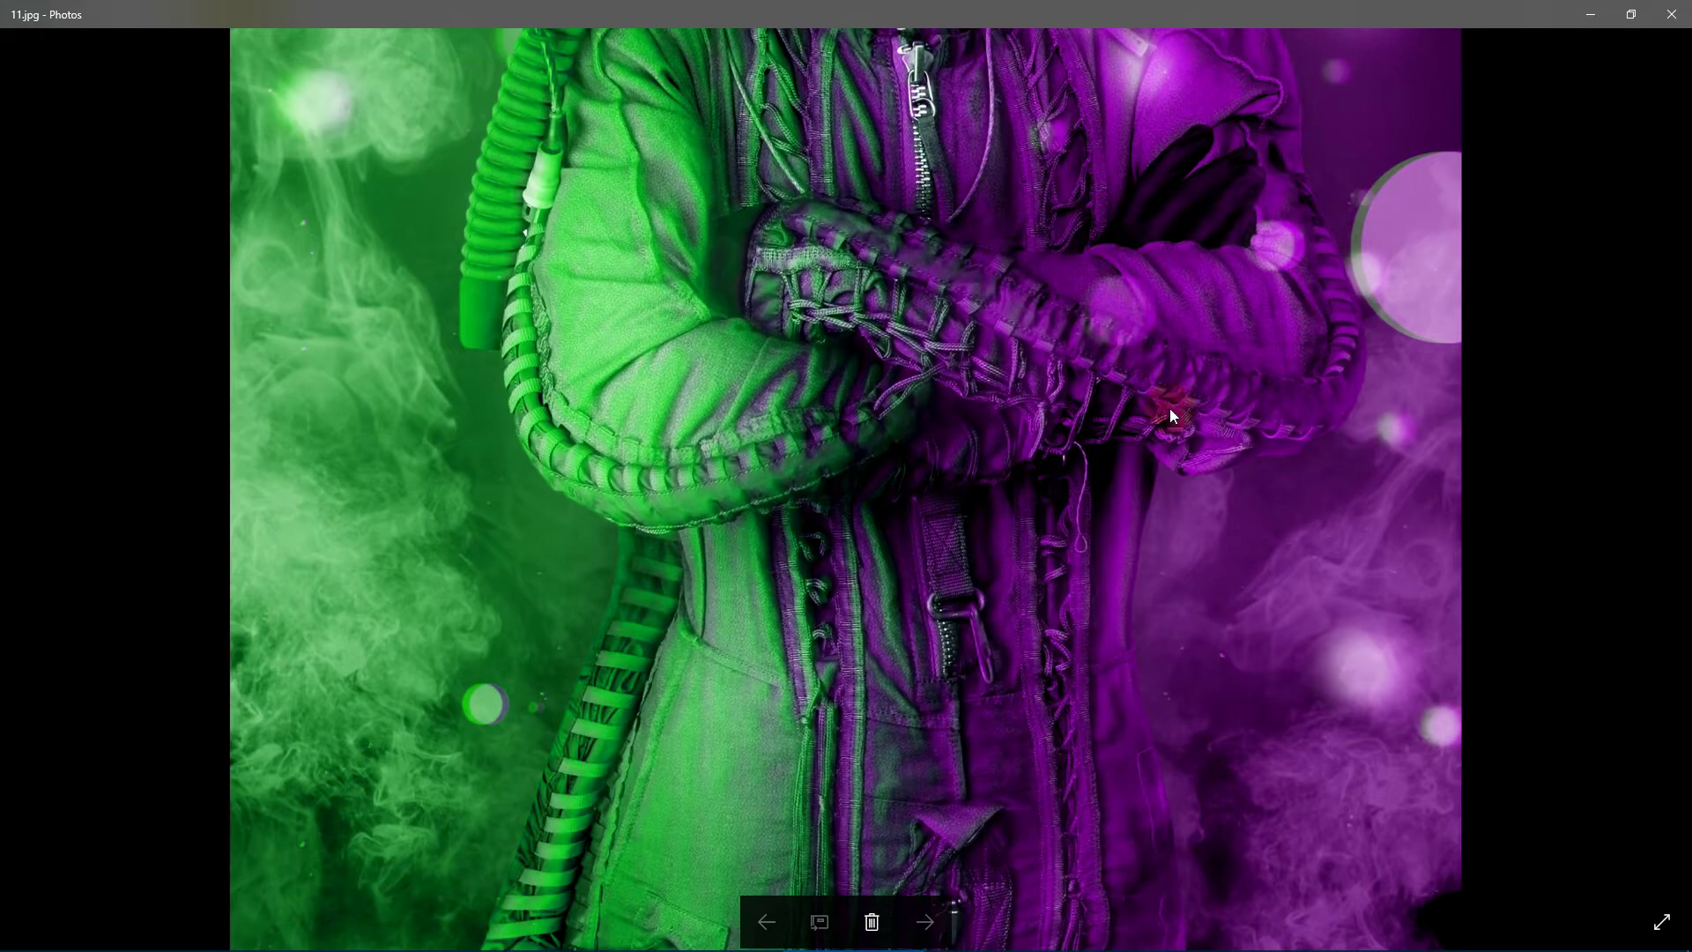
pyautogui.scroll(4, 1186, 501)
pyautogui.doubleClick(1225, 317)
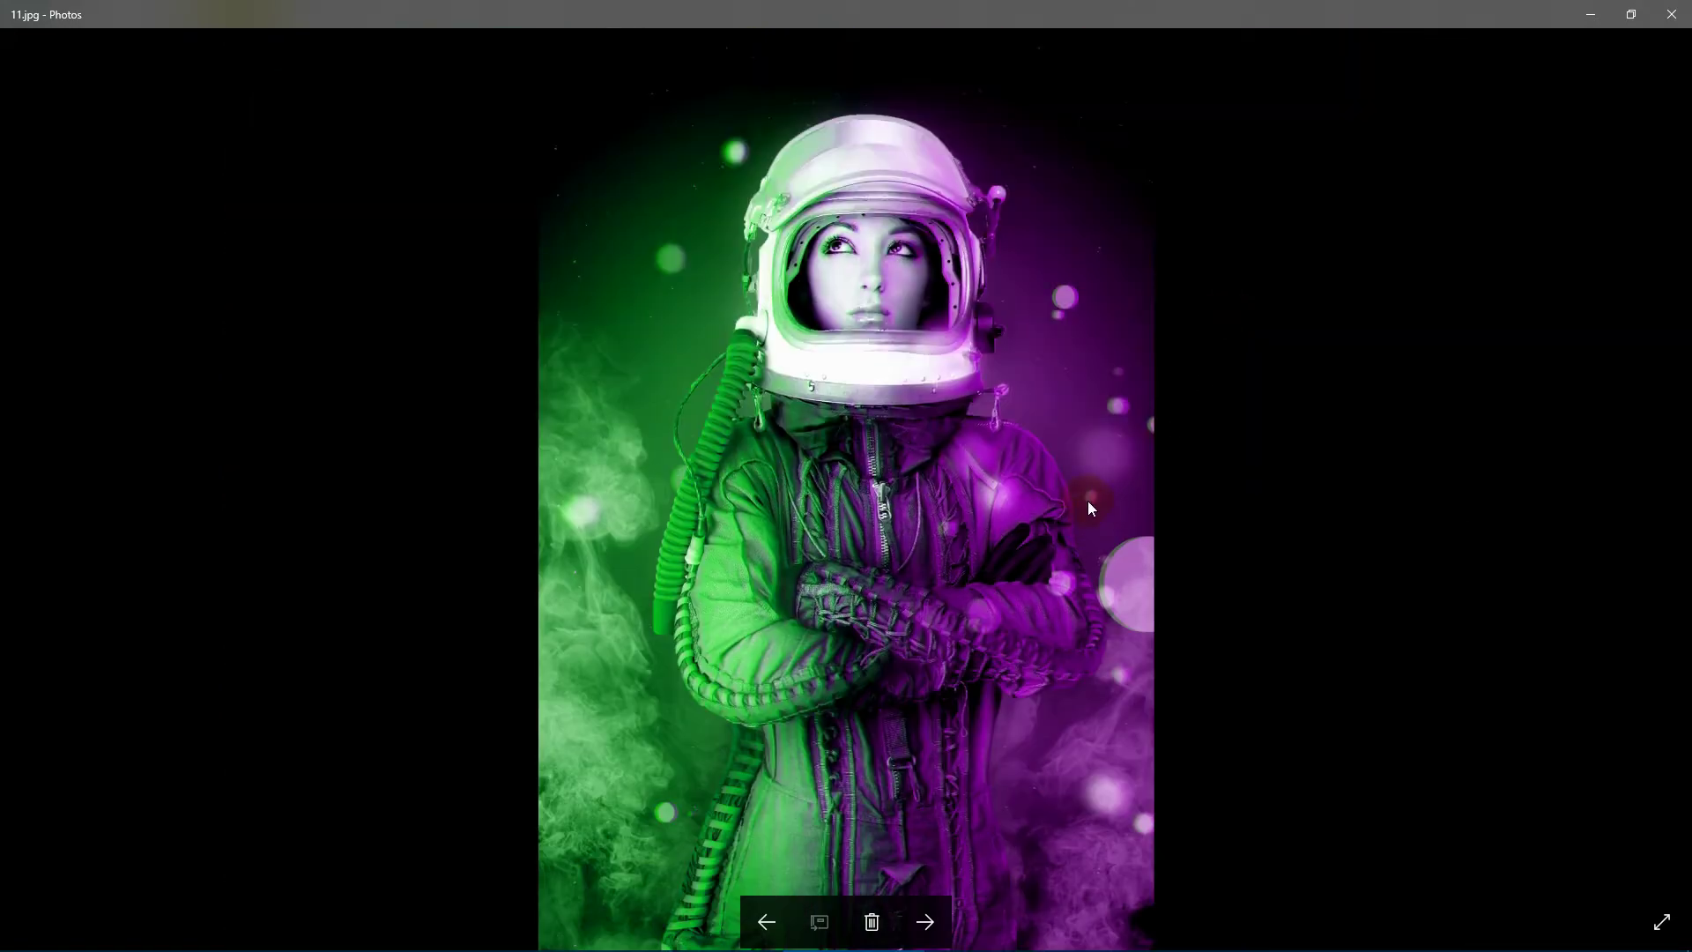
# Step: View the original, mask and Dual Light result of the man with glasses in 12.jpg to 14.jpg
pyautogui.press('Right')
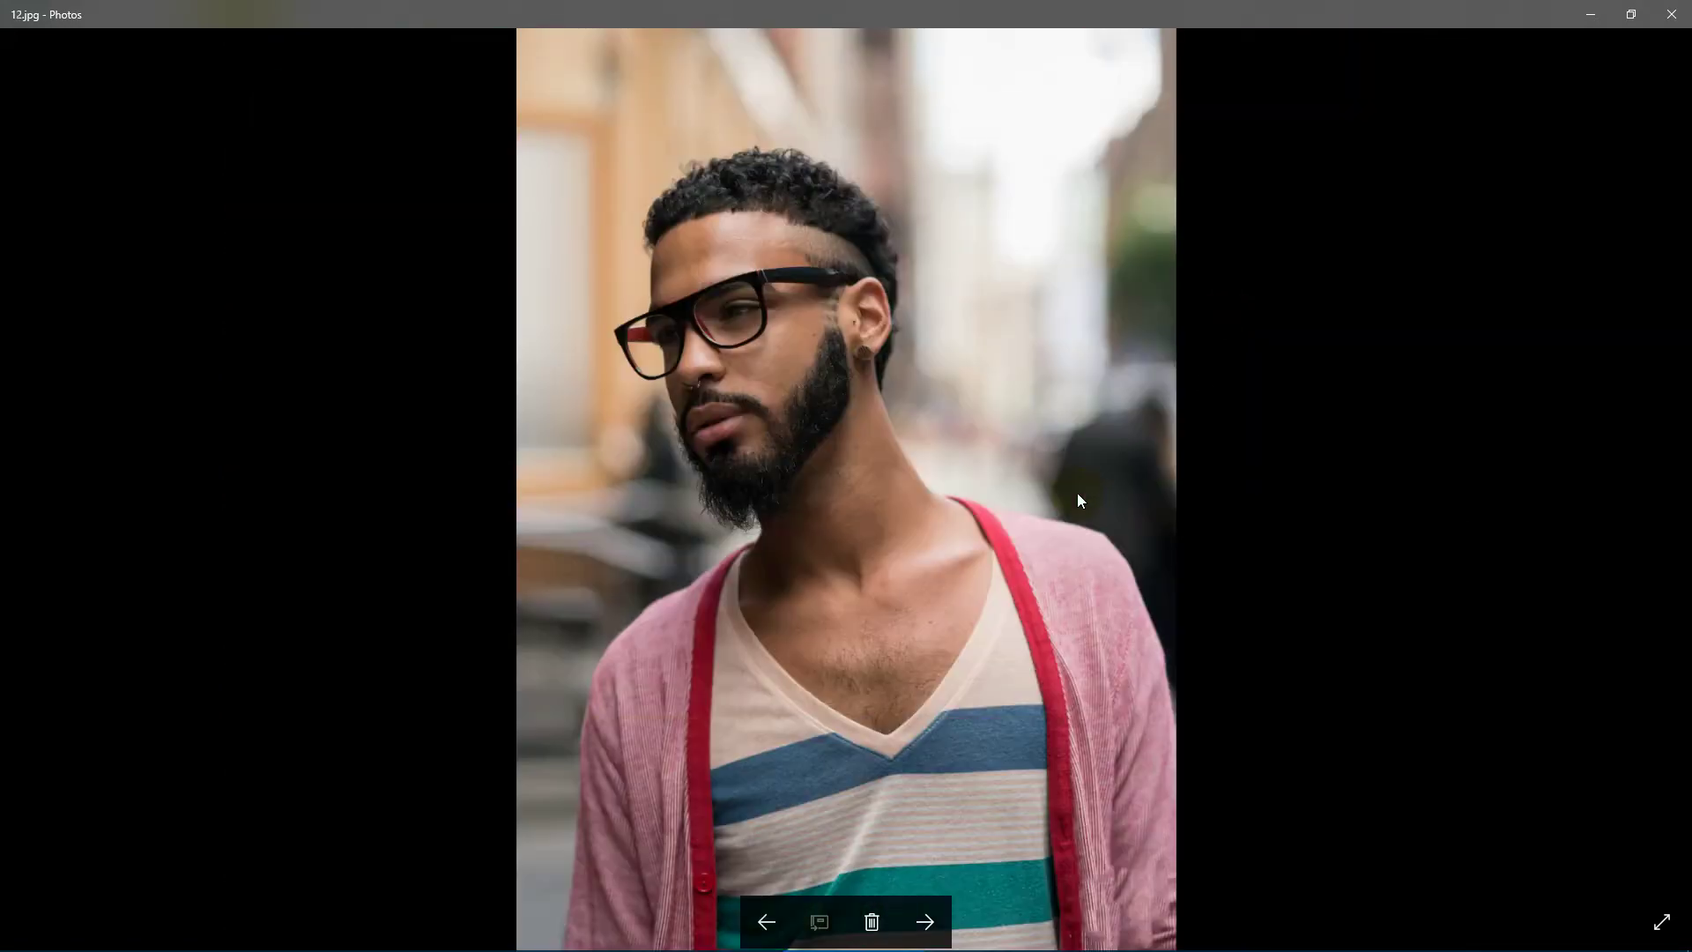
pyautogui.press('Right')
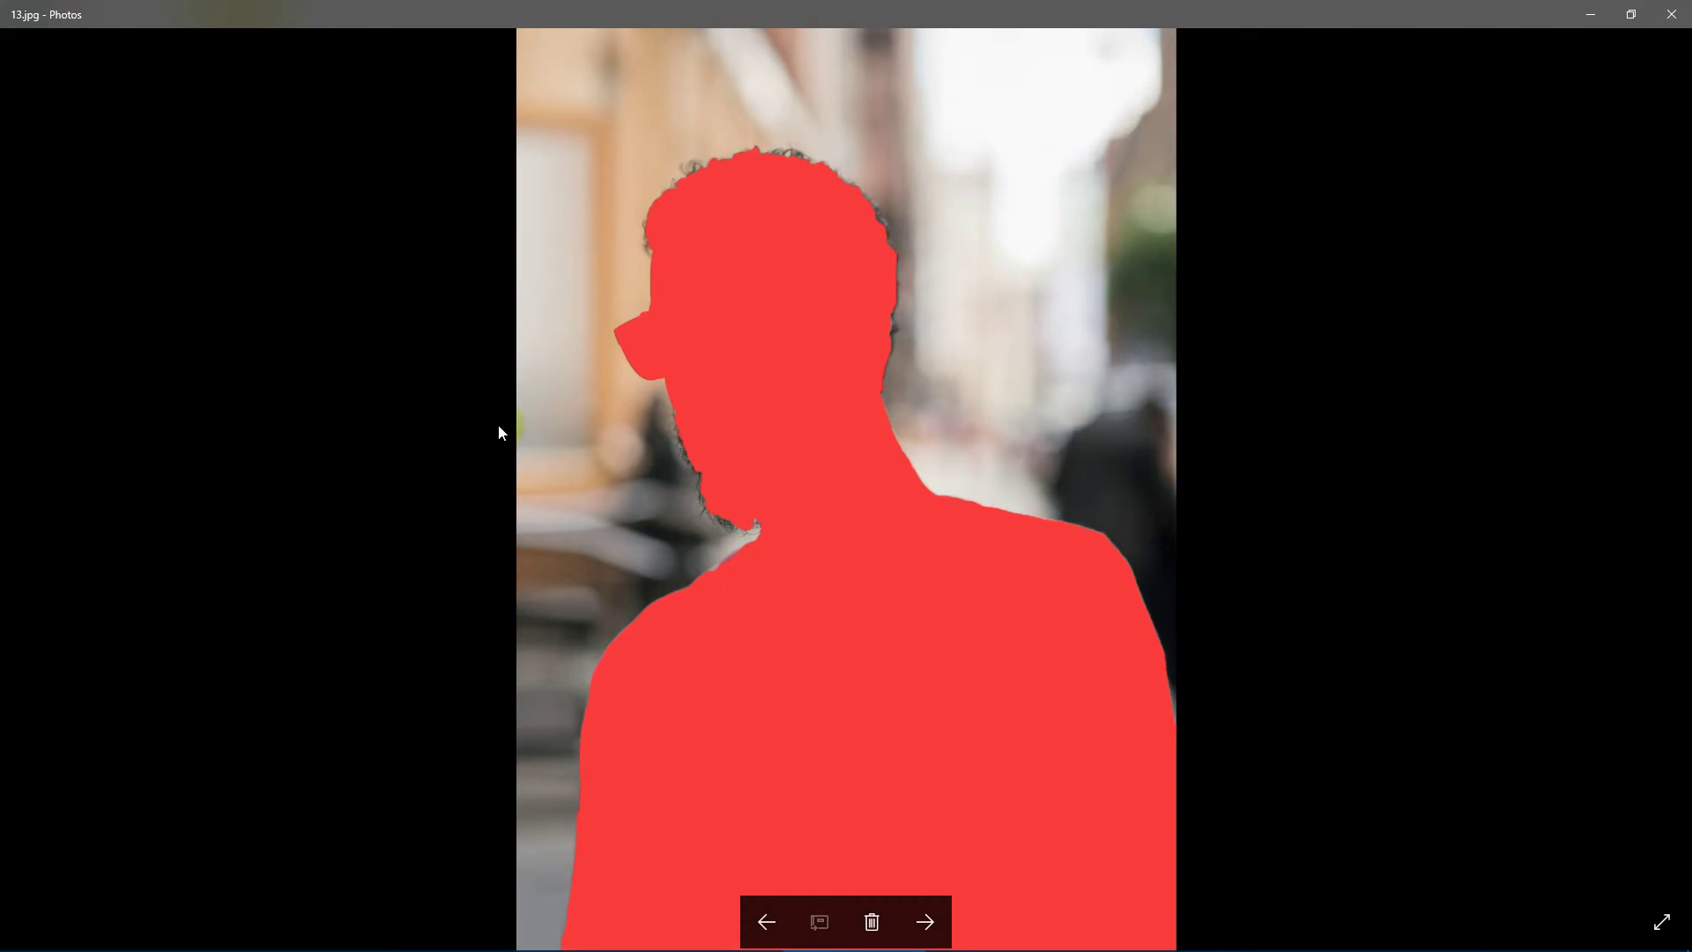
pyautogui.press('Right')
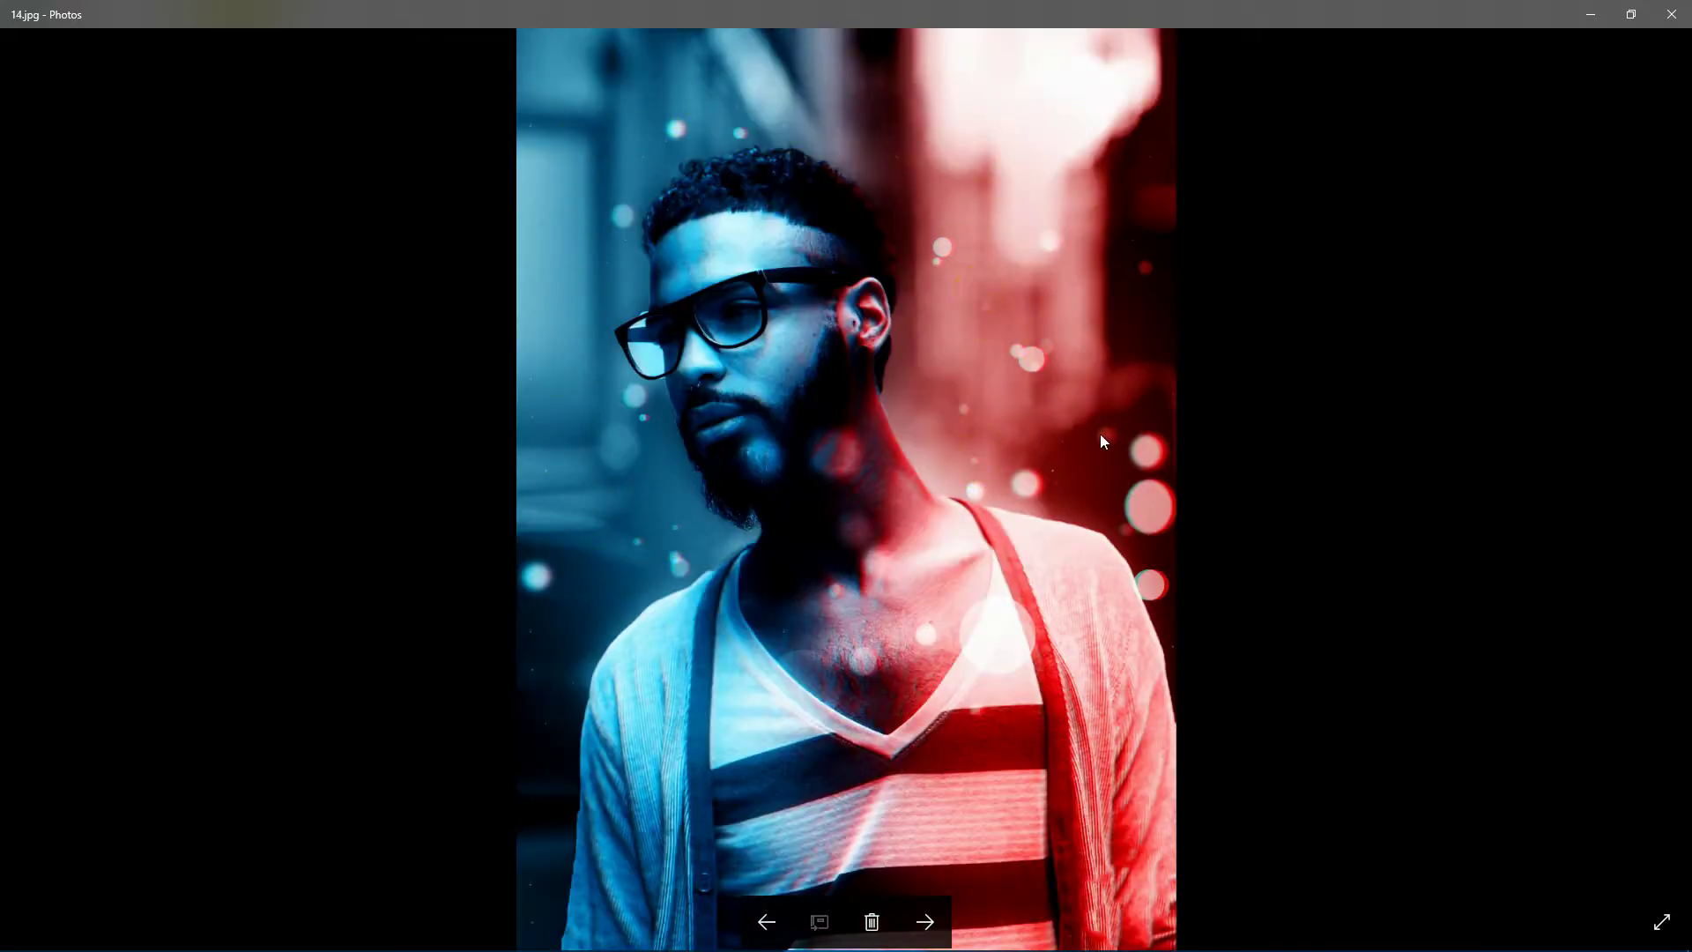
# Step: View the angel statue's original and mask in 15.jpg and 16.jpg, and examine the Dual Light result in 17.jpg up close
pyautogui.press('Right')
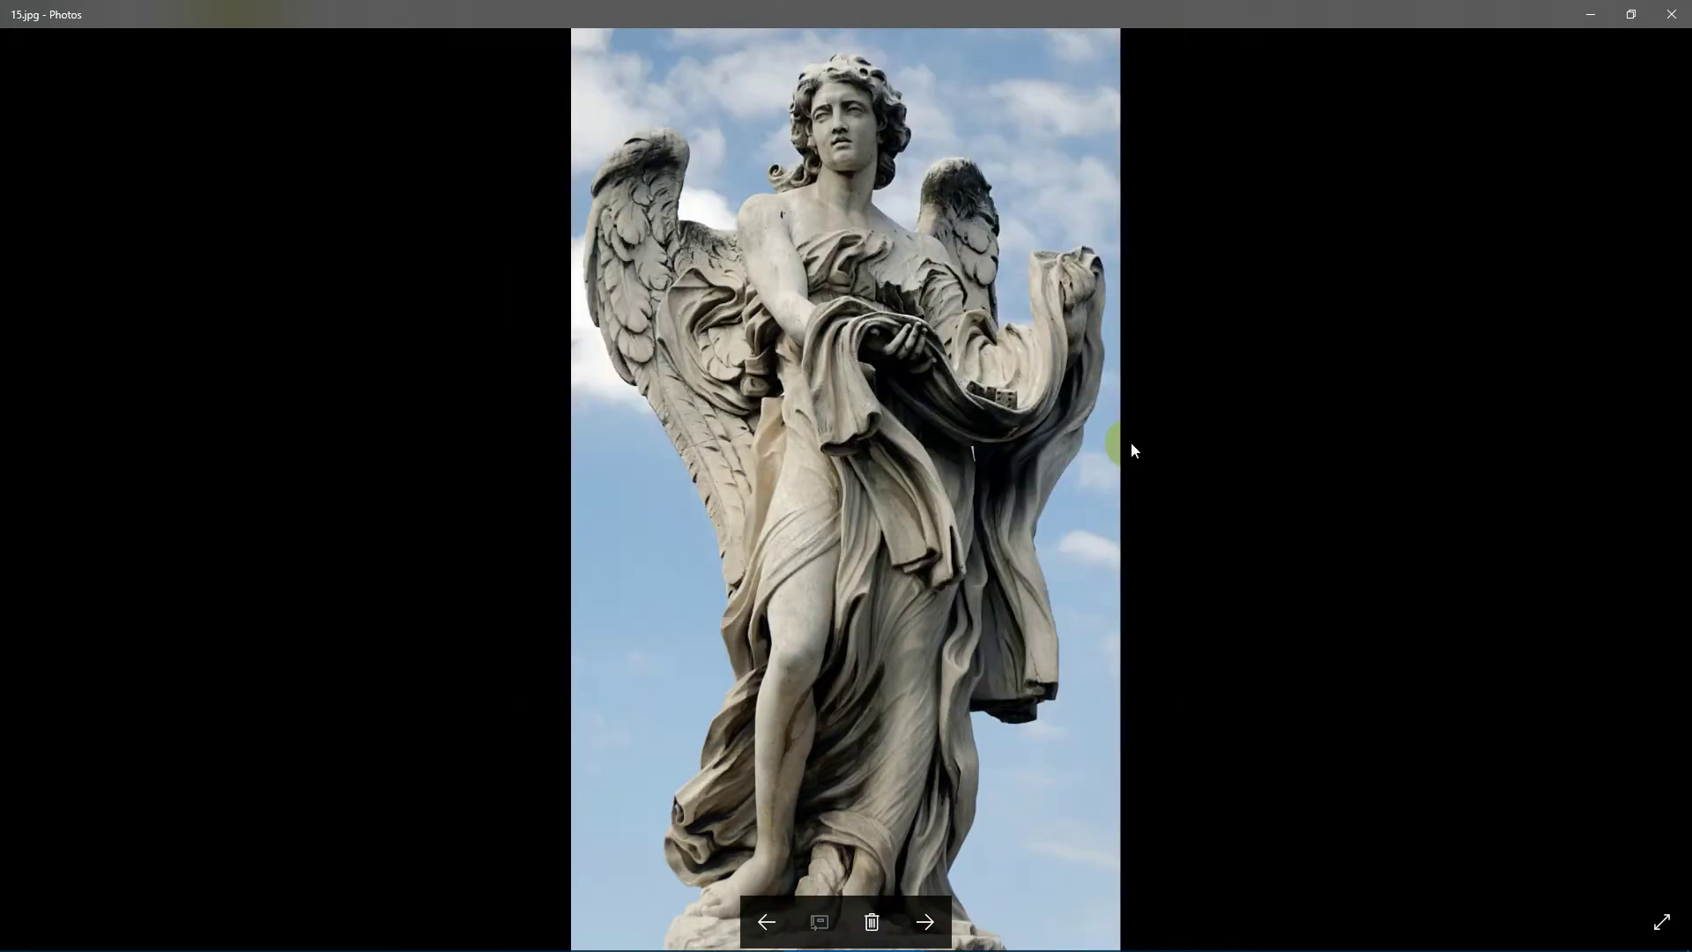
pyautogui.press('Right')
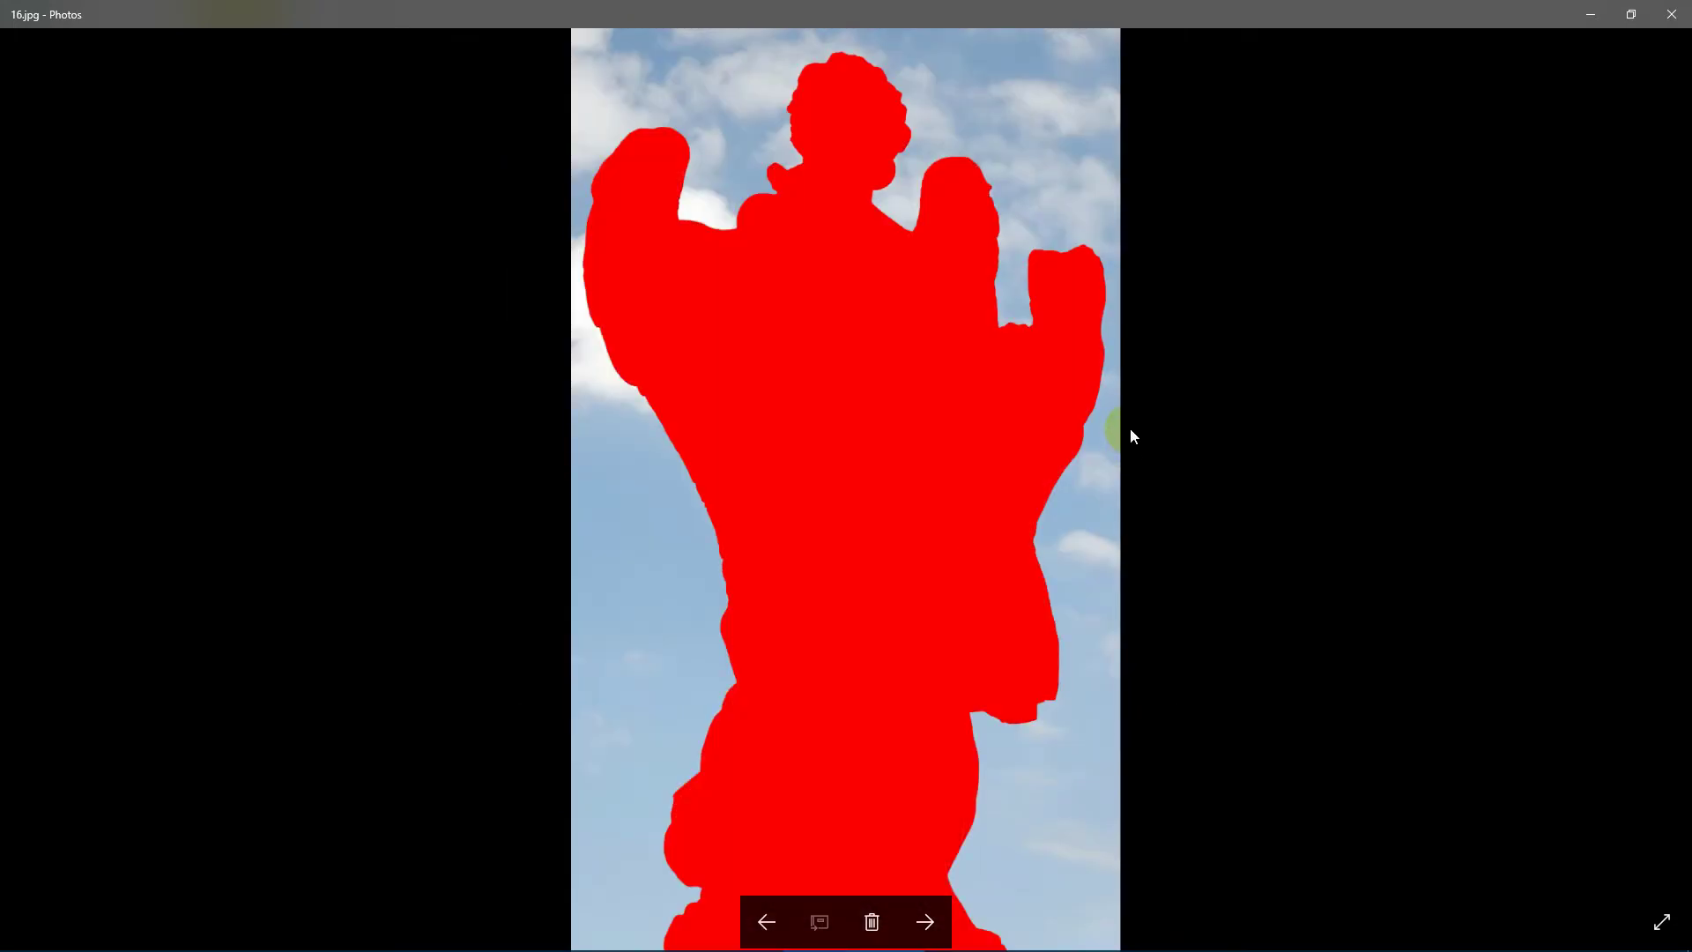
pyautogui.press('Right')
pyautogui.scroll(2, 944, 253)
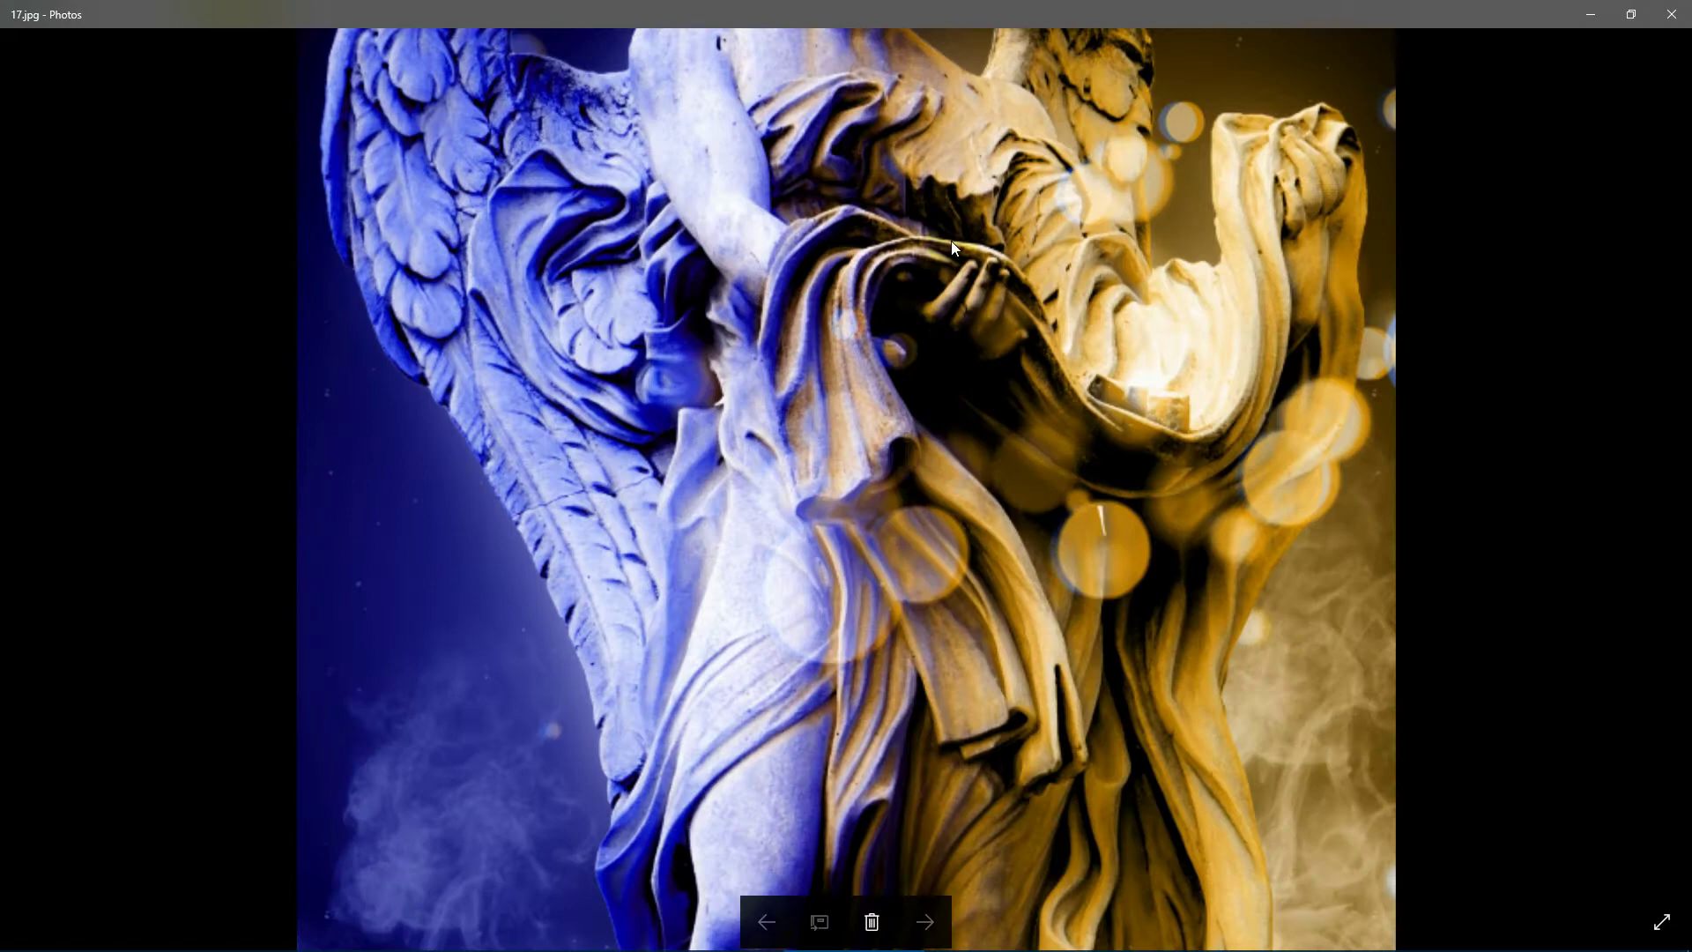
pyautogui.scroll(-2, 994, 575)
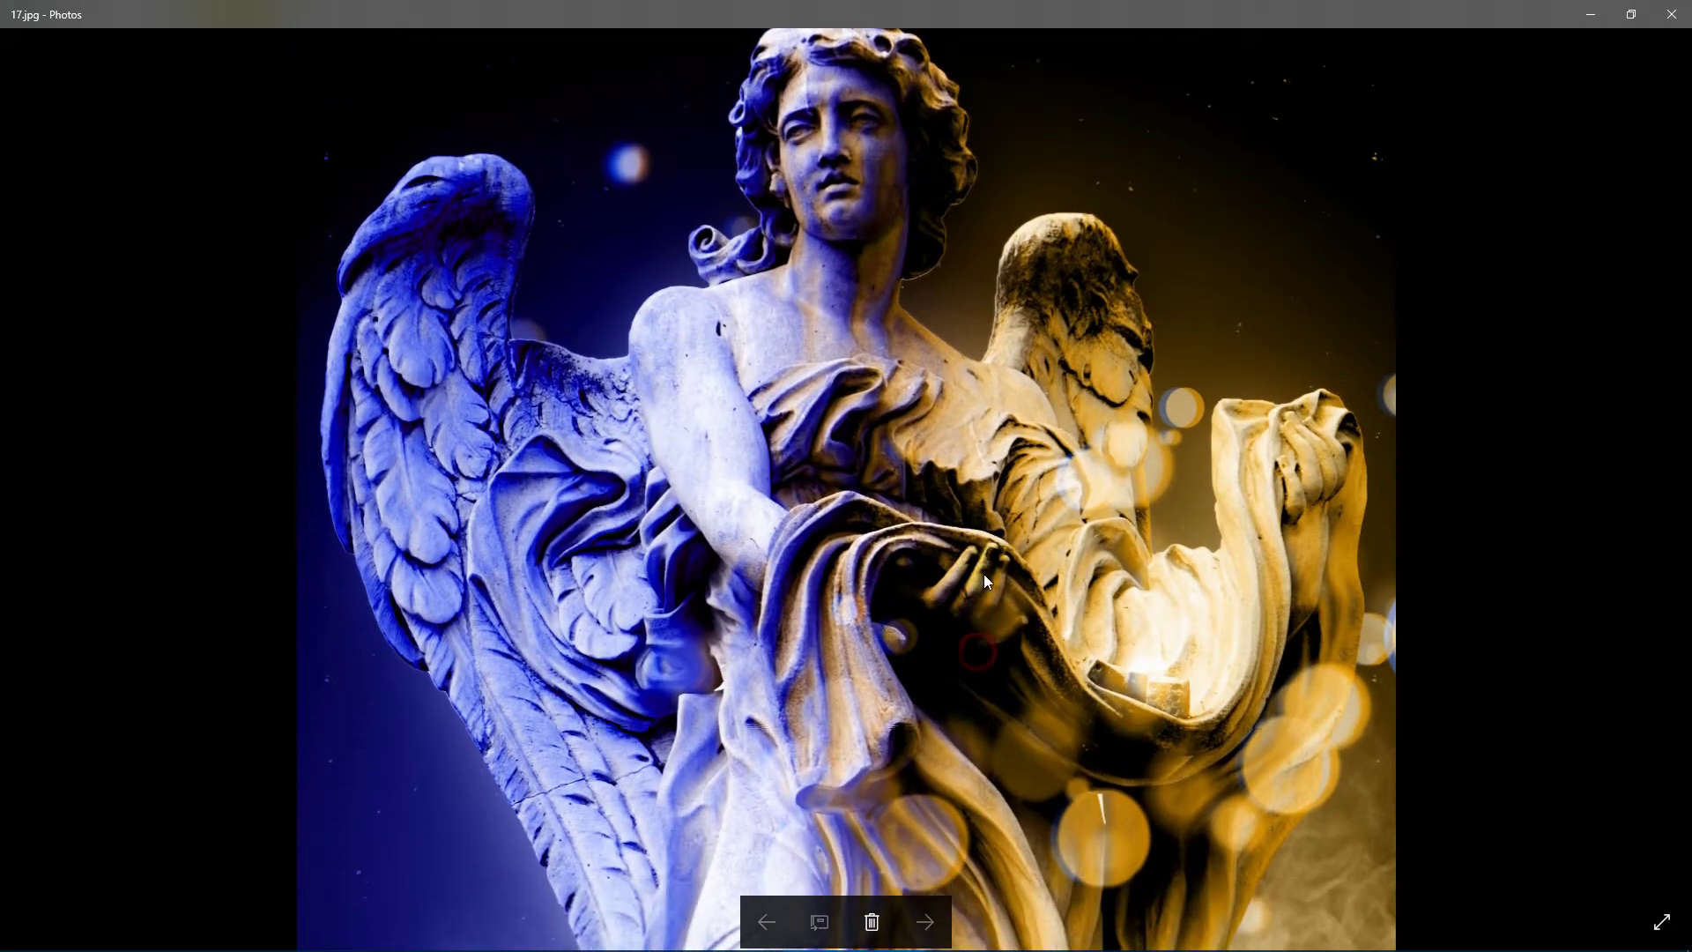
pyautogui.scroll(-2, 1218, 322)
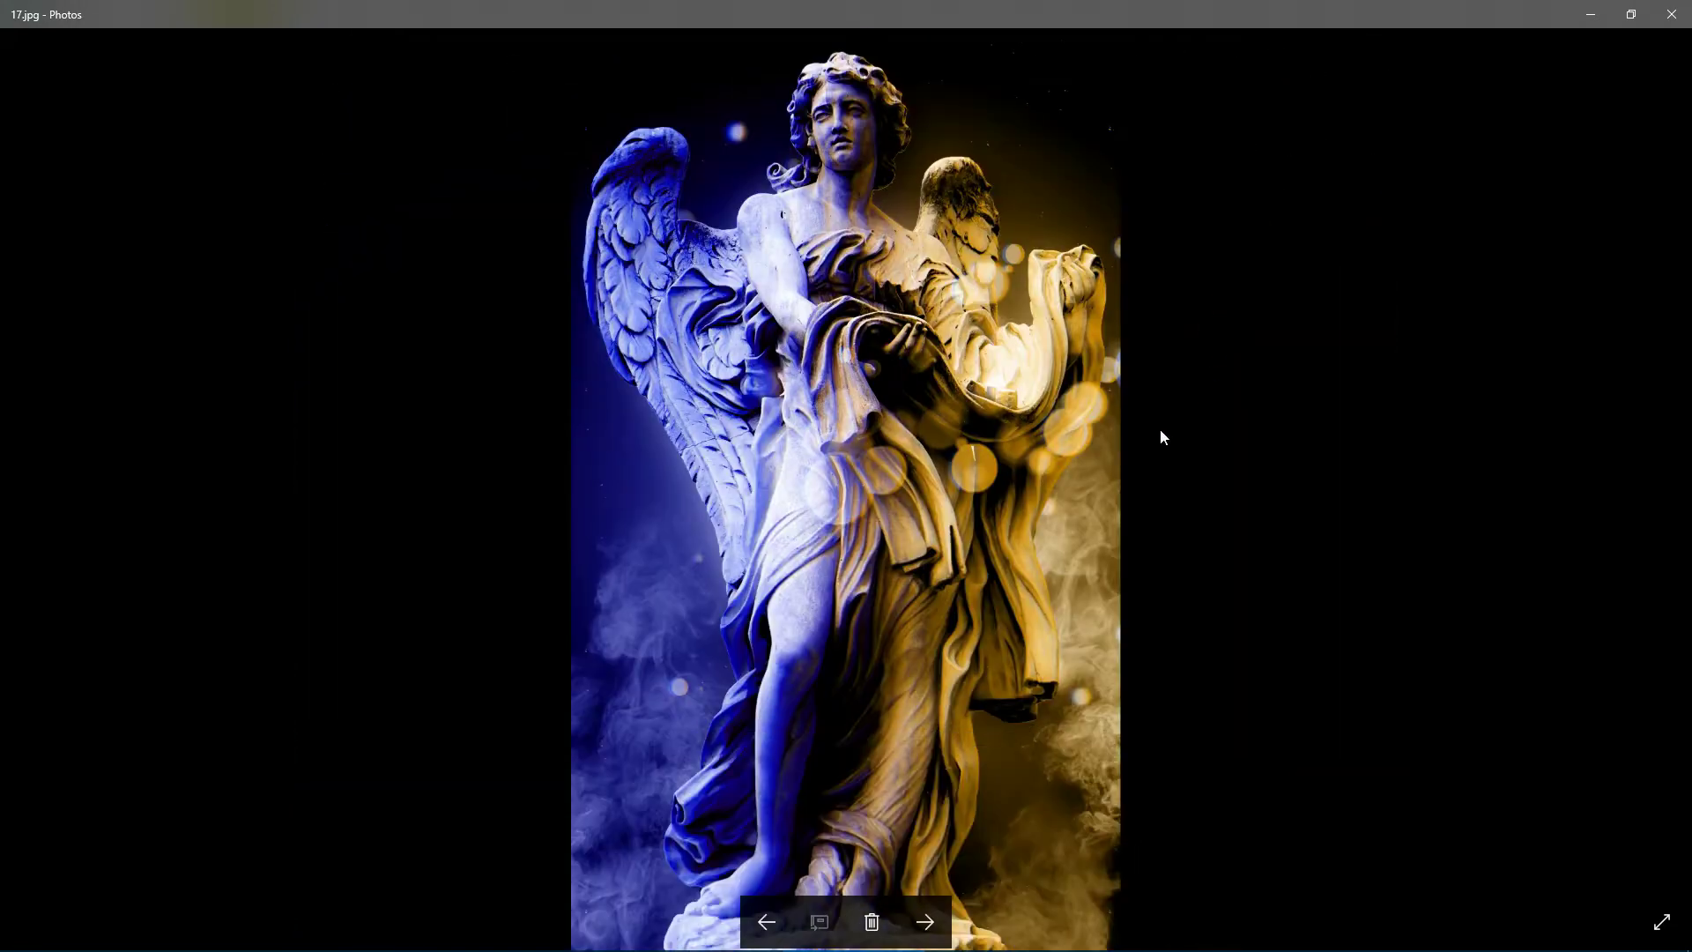
# Step: View the armed woman's original and mask in 18.jpg and 19.jpg, and examine the light and smoke effects in 20.jpg up close
pyautogui.press('Right')
pyautogui.press('Right')
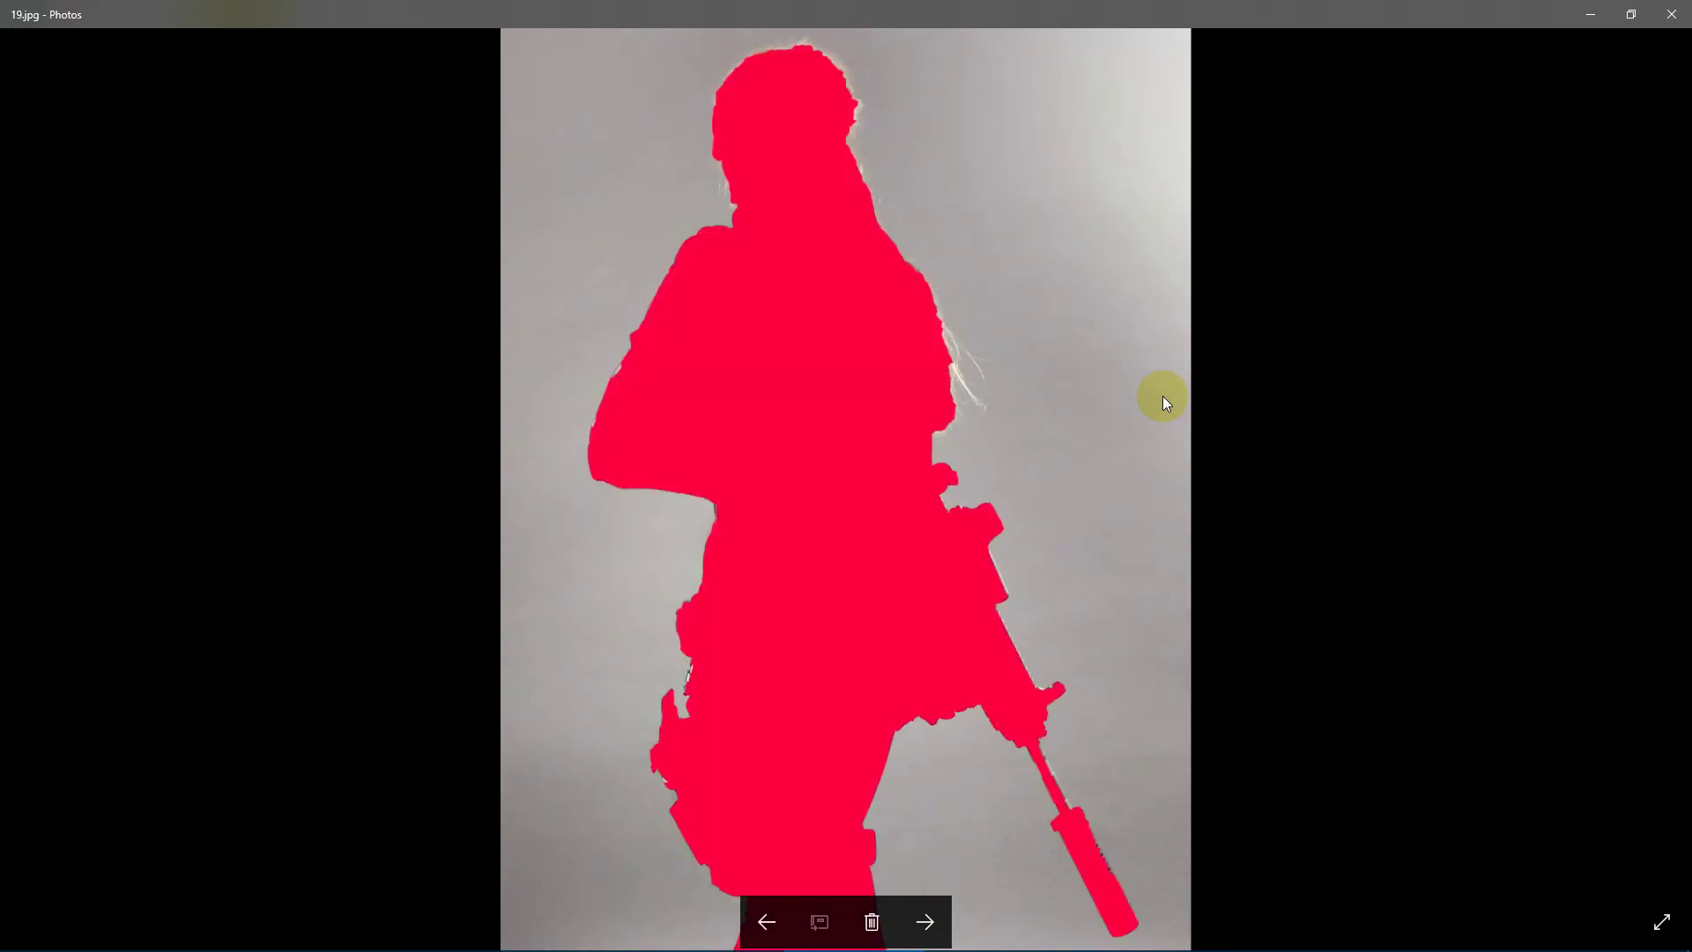
pyautogui.press('Right')
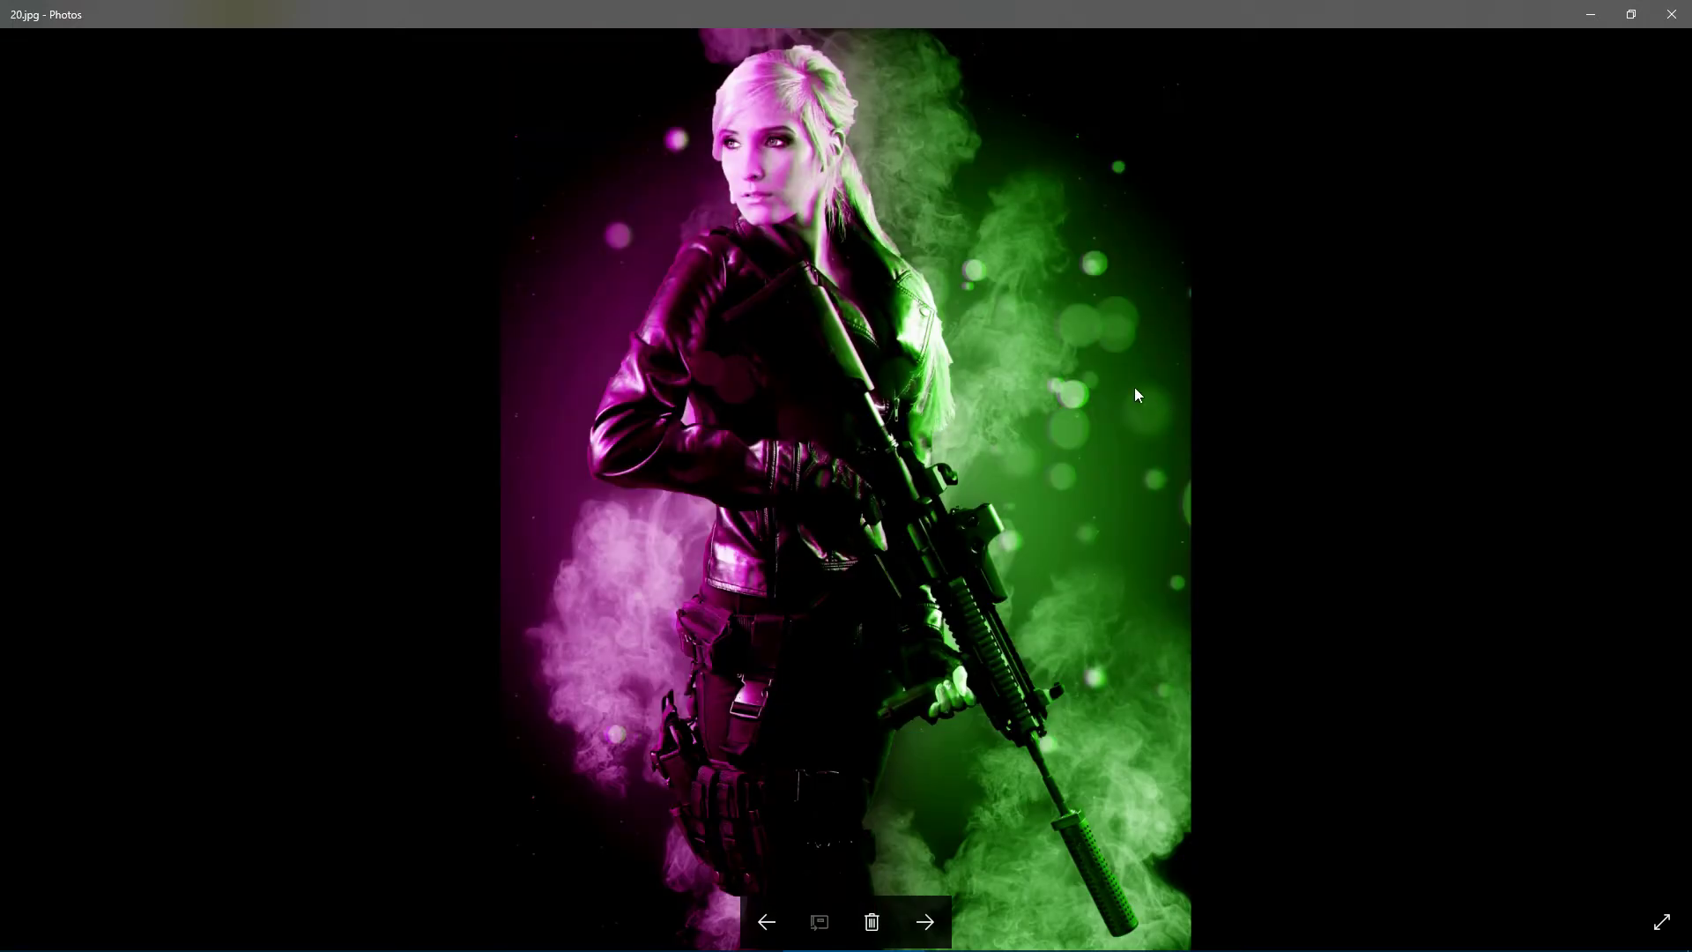
pyautogui.doubleClick(996, 365)
pyautogui.moveTo(1103, 280); pyautogui.dragTo(1093, 472)
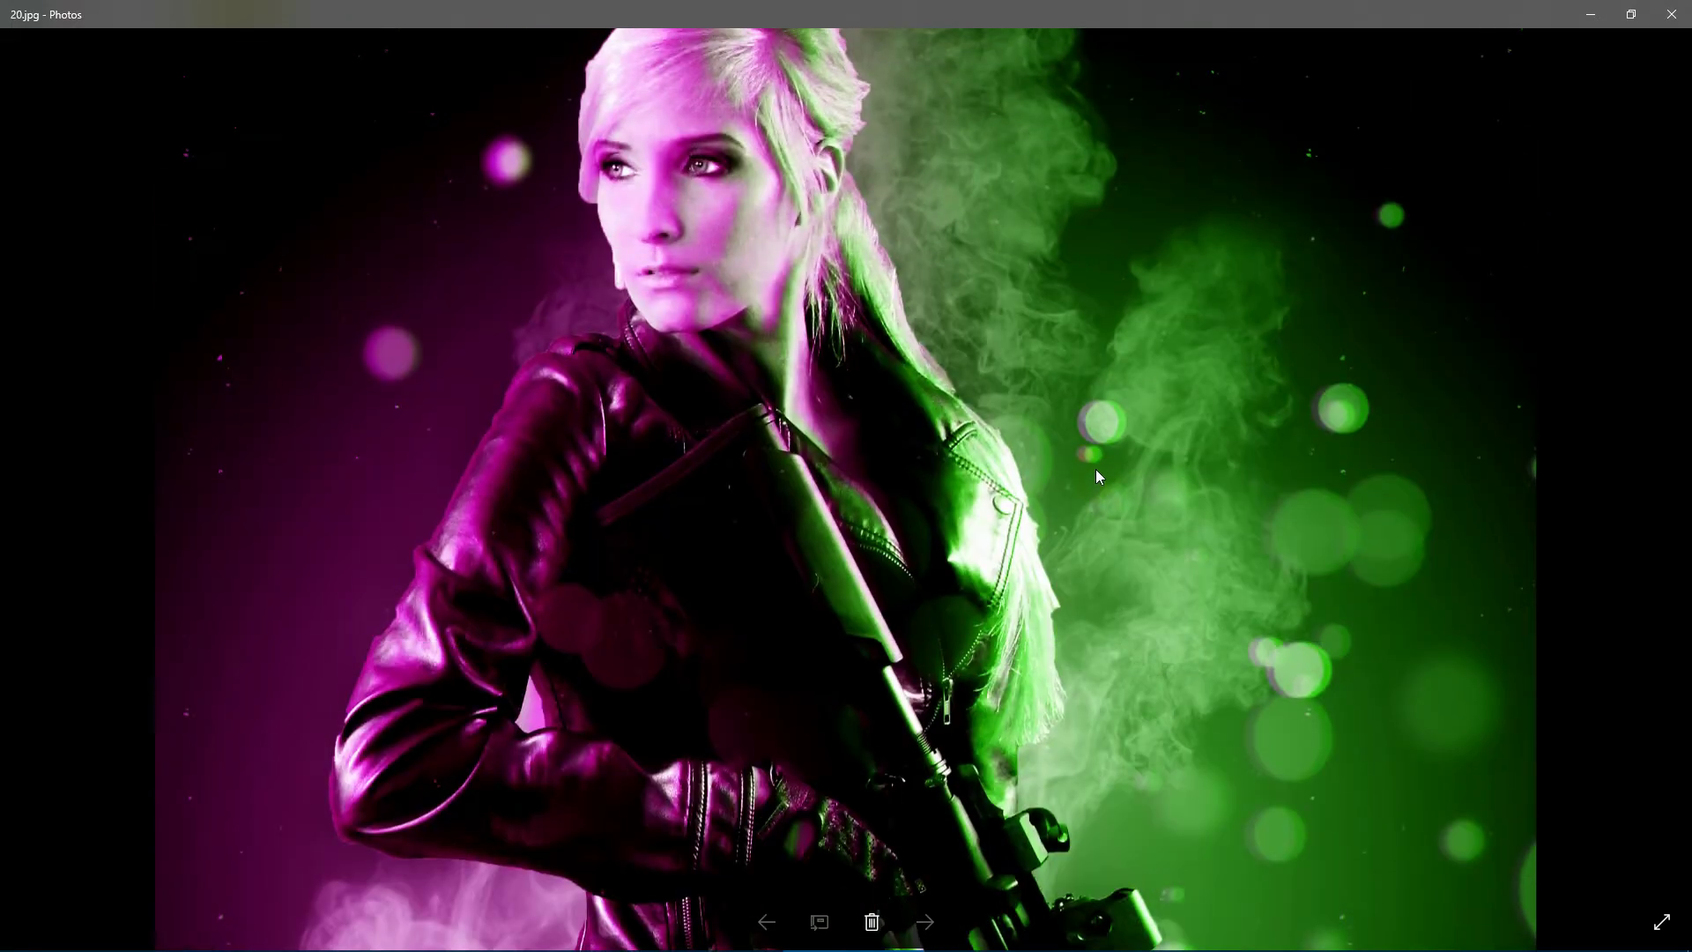
pyautogui.moveTo(1181, 218); pyautogui.dragTo(1183, 302)
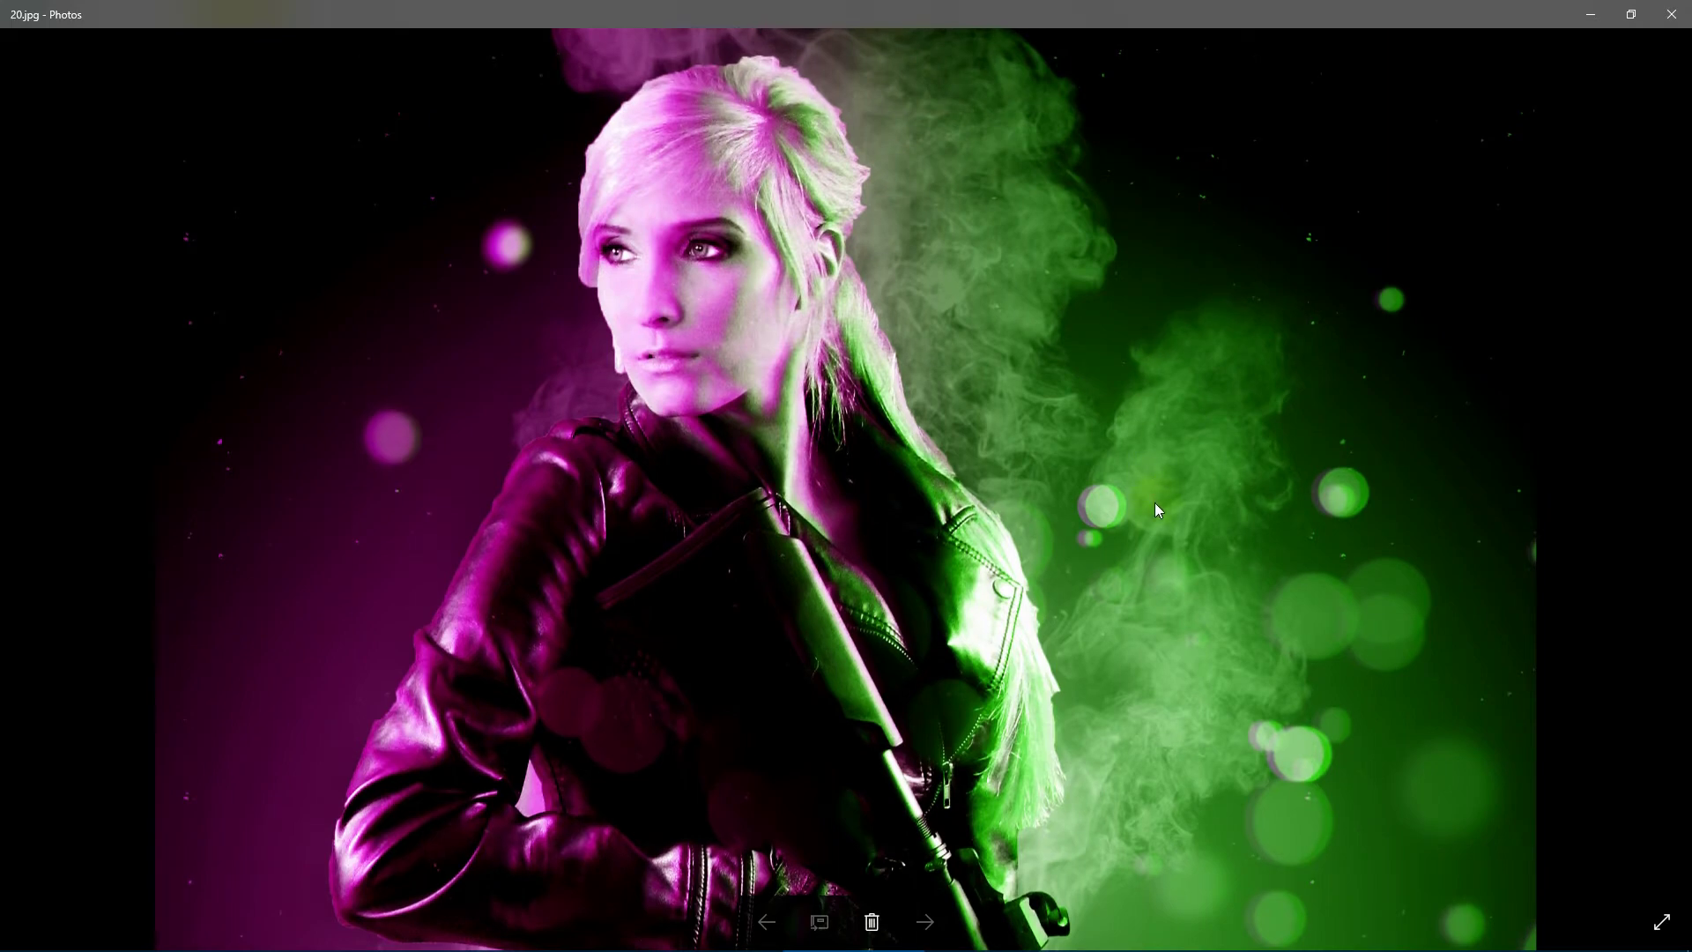
pyautogui.moveTo(1028, 547); pyautogui.dragTo(971, 351)
pyautogui.moveTo(1031, 194); pyautogui.dragTo(1031, 429)
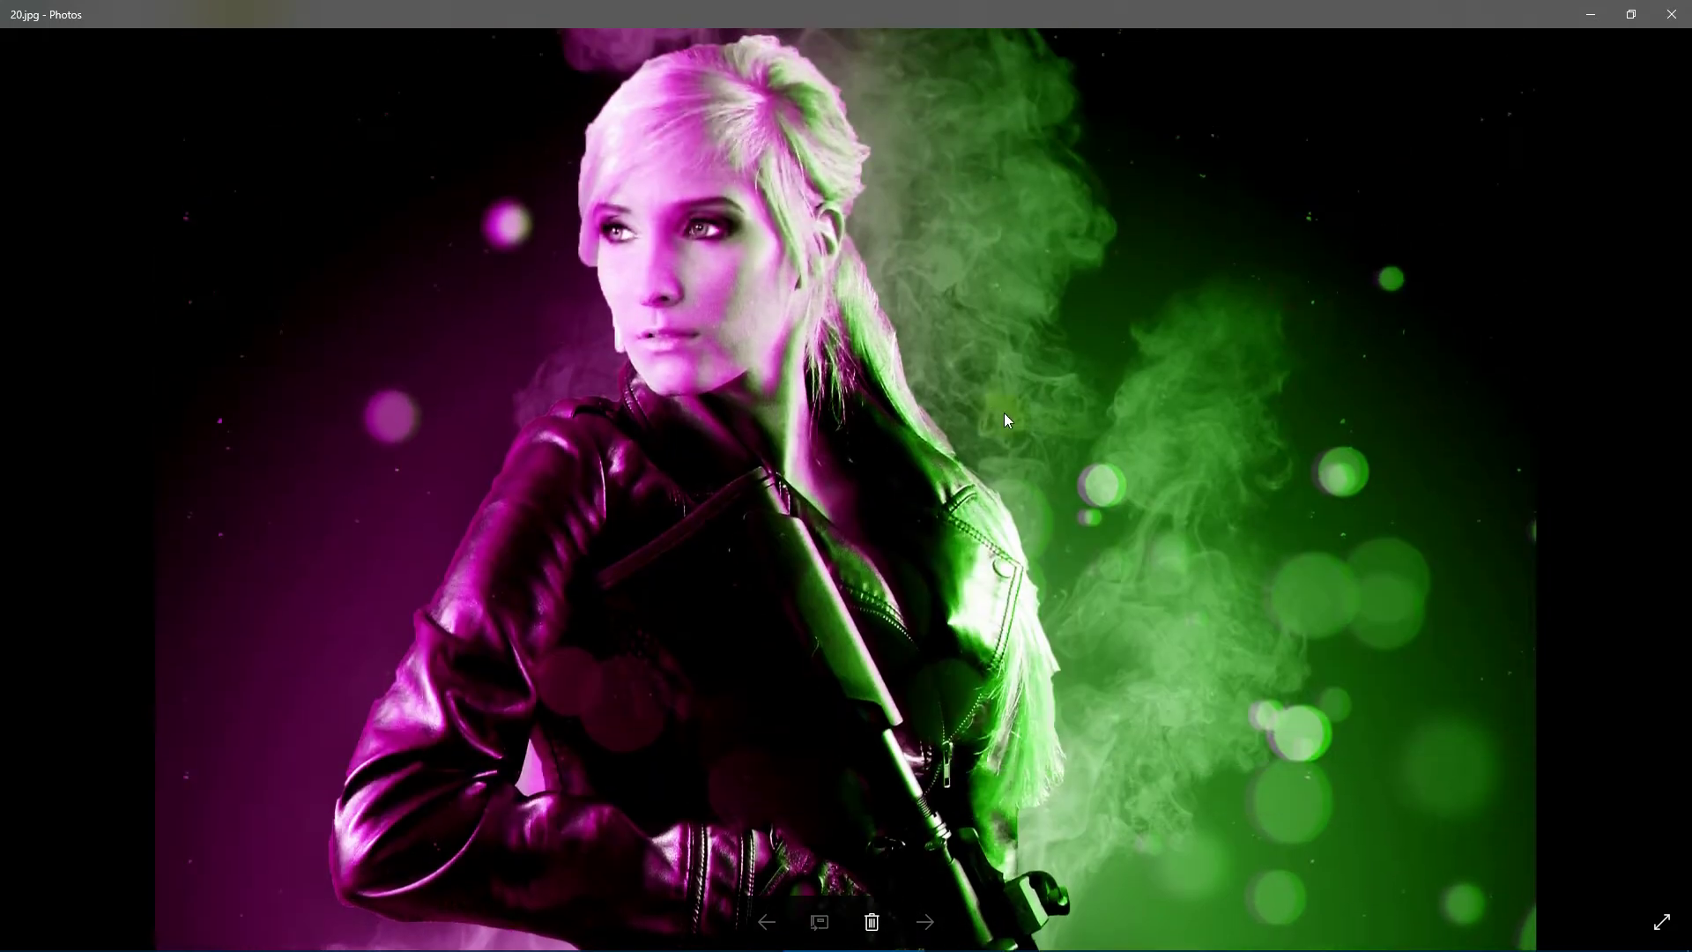
pyautogui.scroll(-5, 1234, 493)
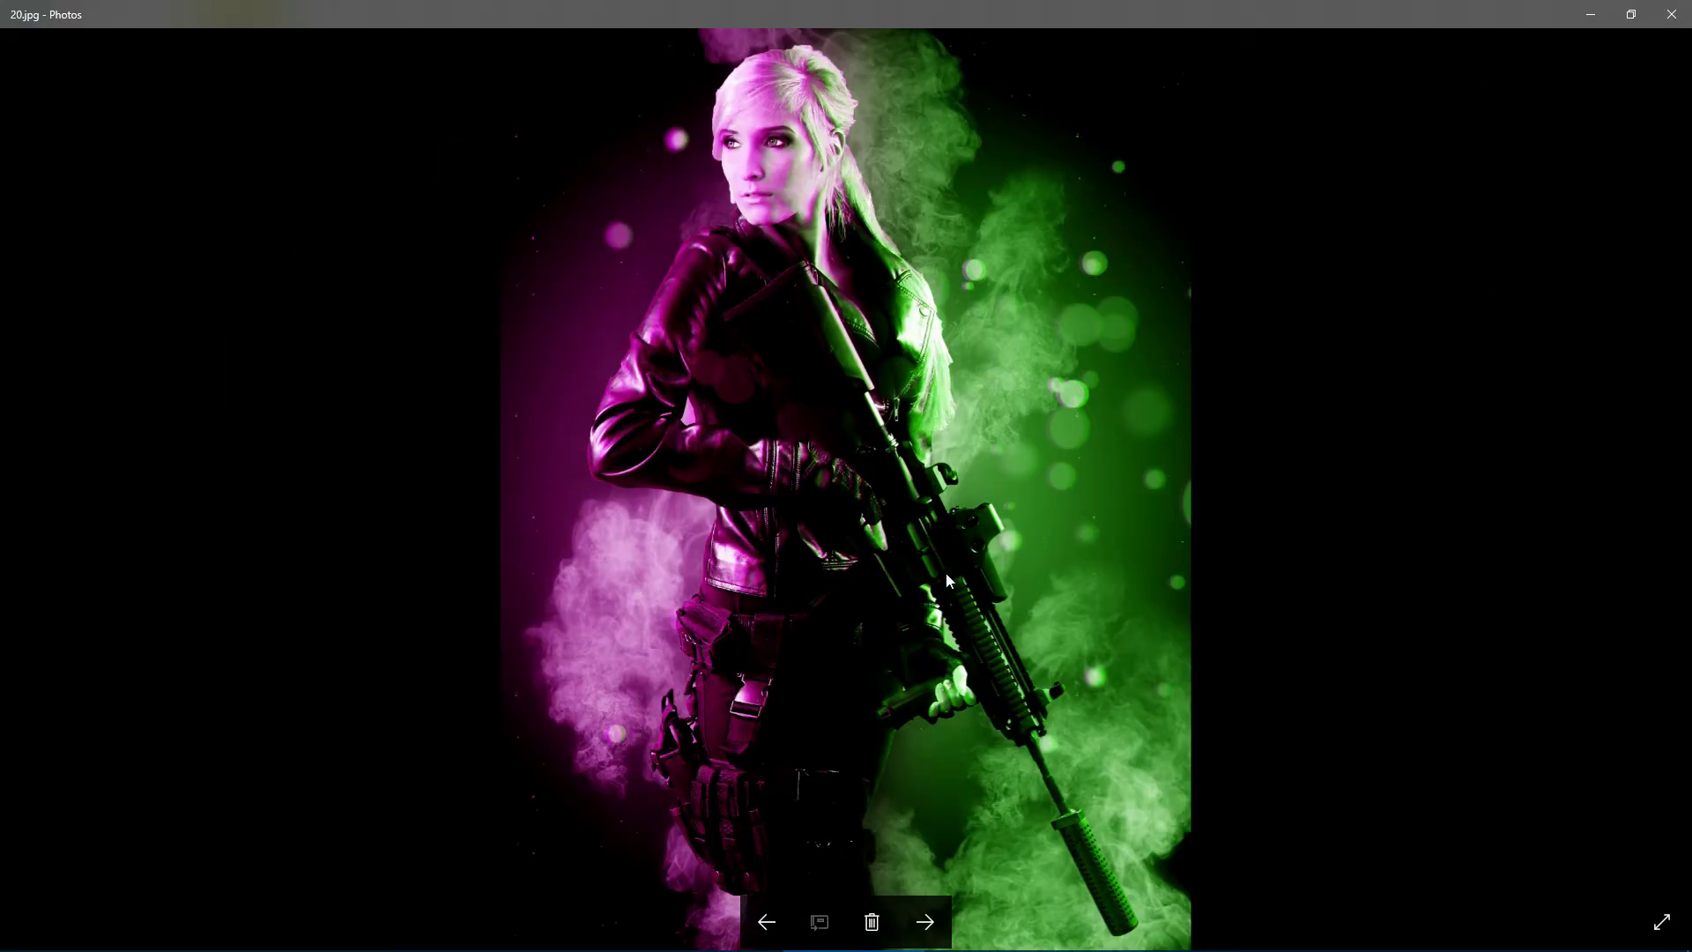
# Step: View the guitarist's Dual Light result in 21.jpg and examine the face, smoke and guitar up close
pyautogui.press('Right')
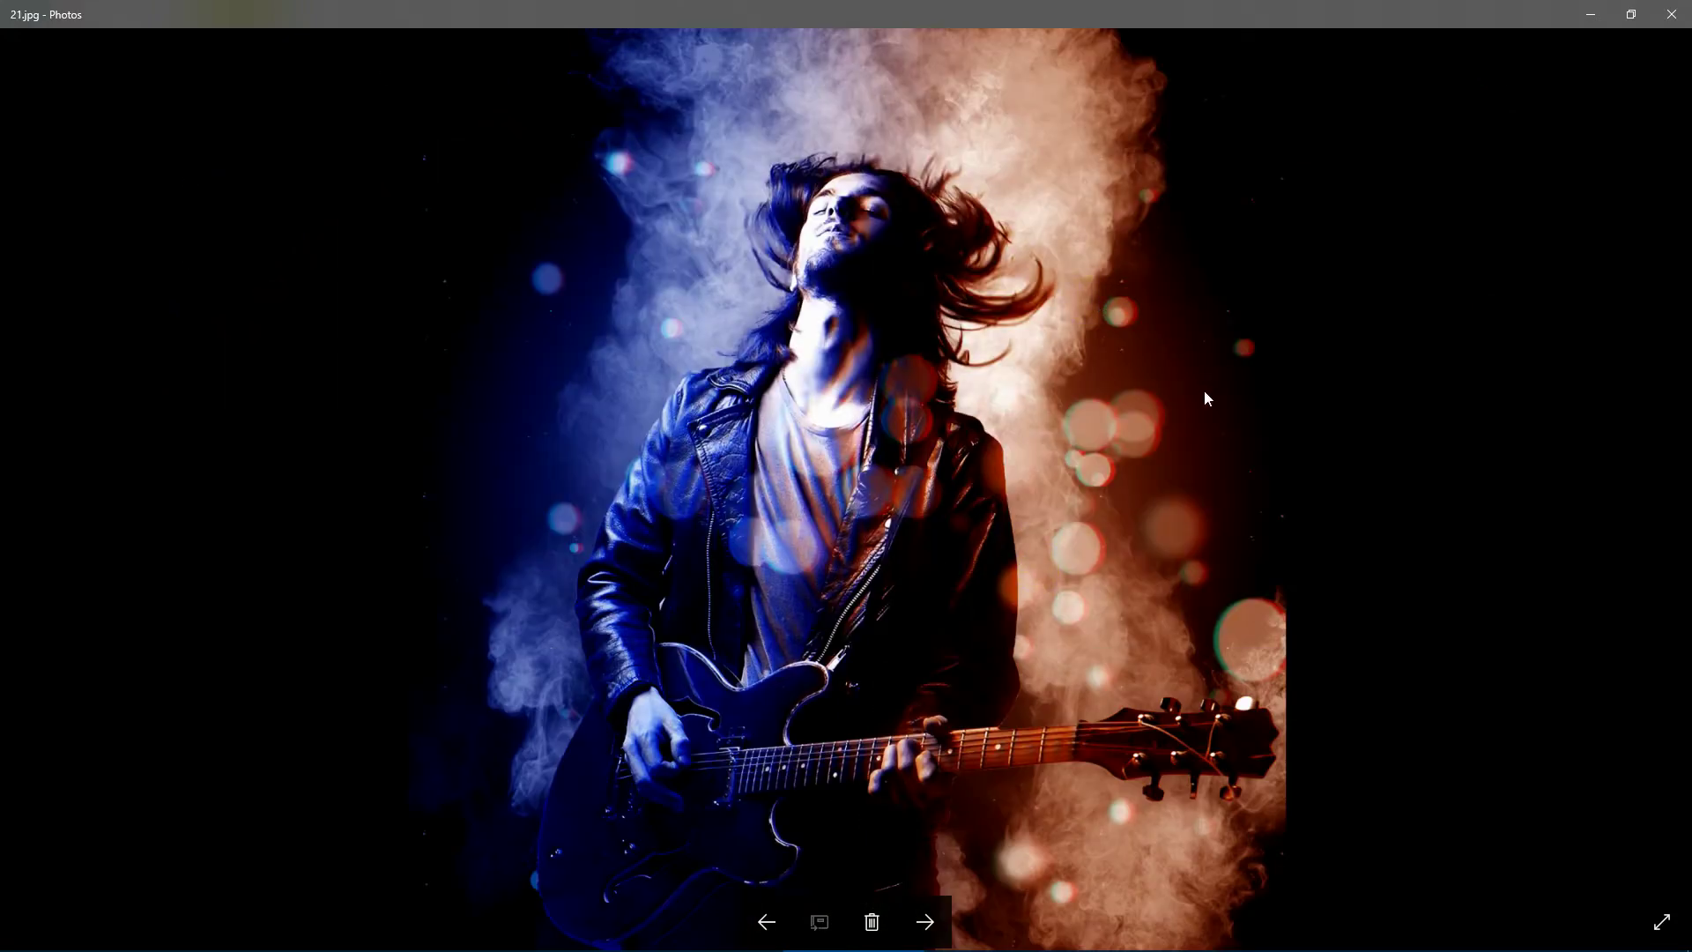
pyautogui.scroll(3, 1099, 536)
pyautogui.moveTo(1218, 230); pyautogui.dragTo(1227, 519)
pyautogui.moveTo(1255, 393); pyautogui.dragTo(1235, 658)
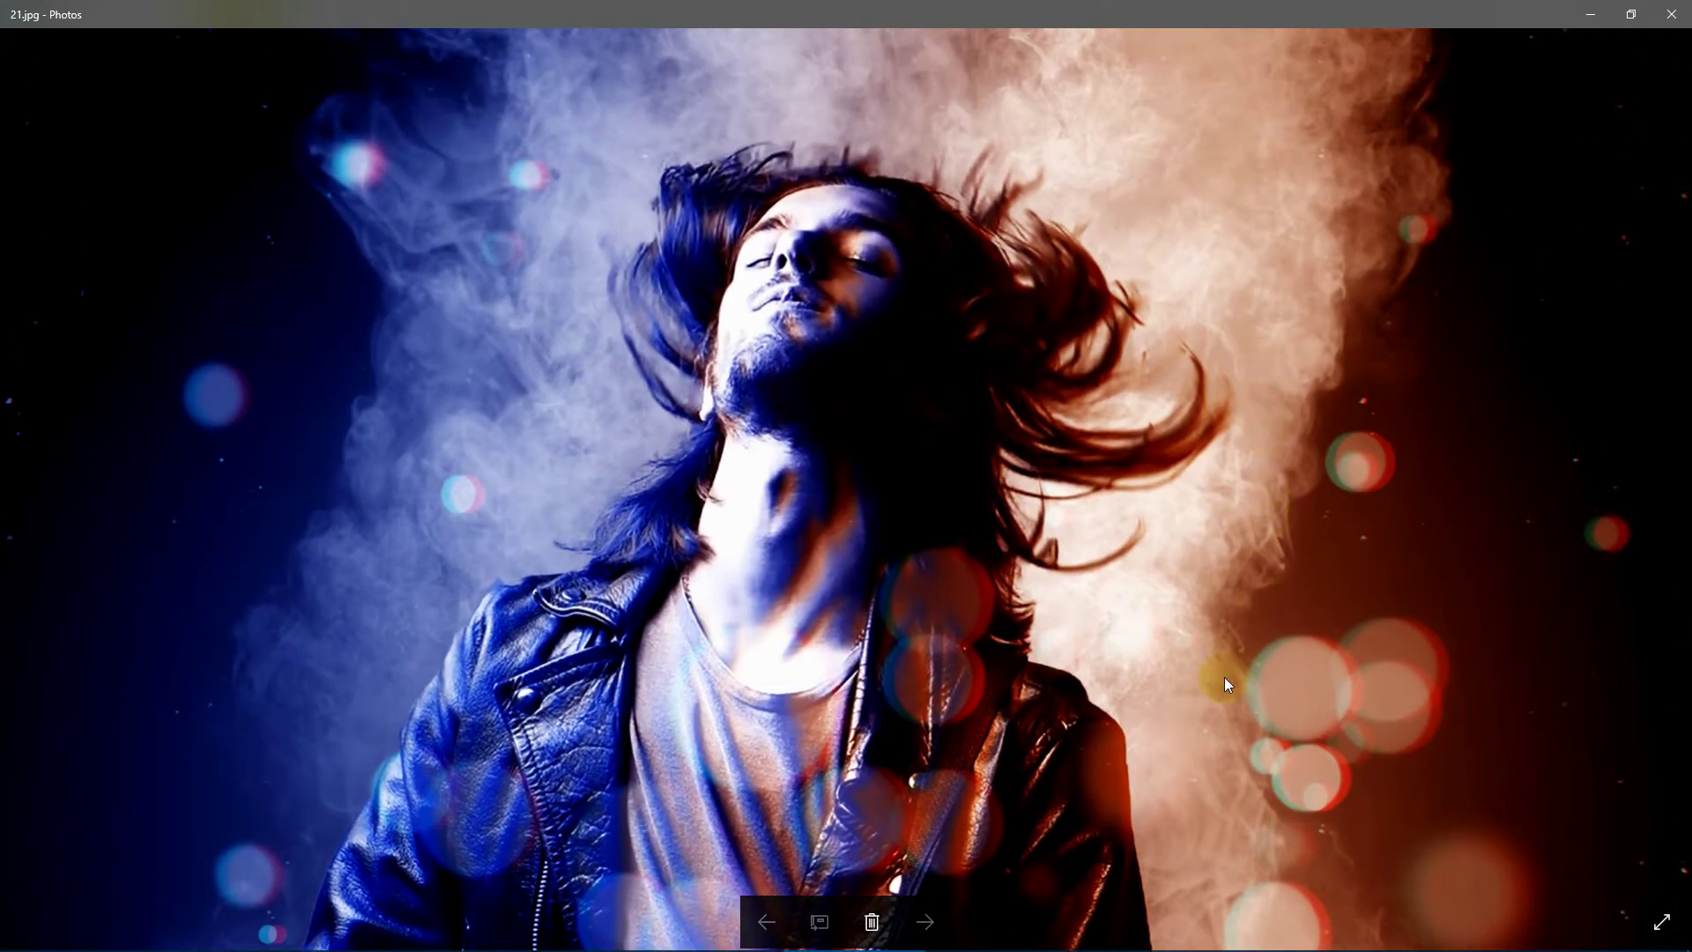
pyautogui.moveTo(1192, 731); pyautogui.dragTo(1187, 496)
pyautogui.moveTo(1172, 744); pyautogui.dragTo(1181, 299)
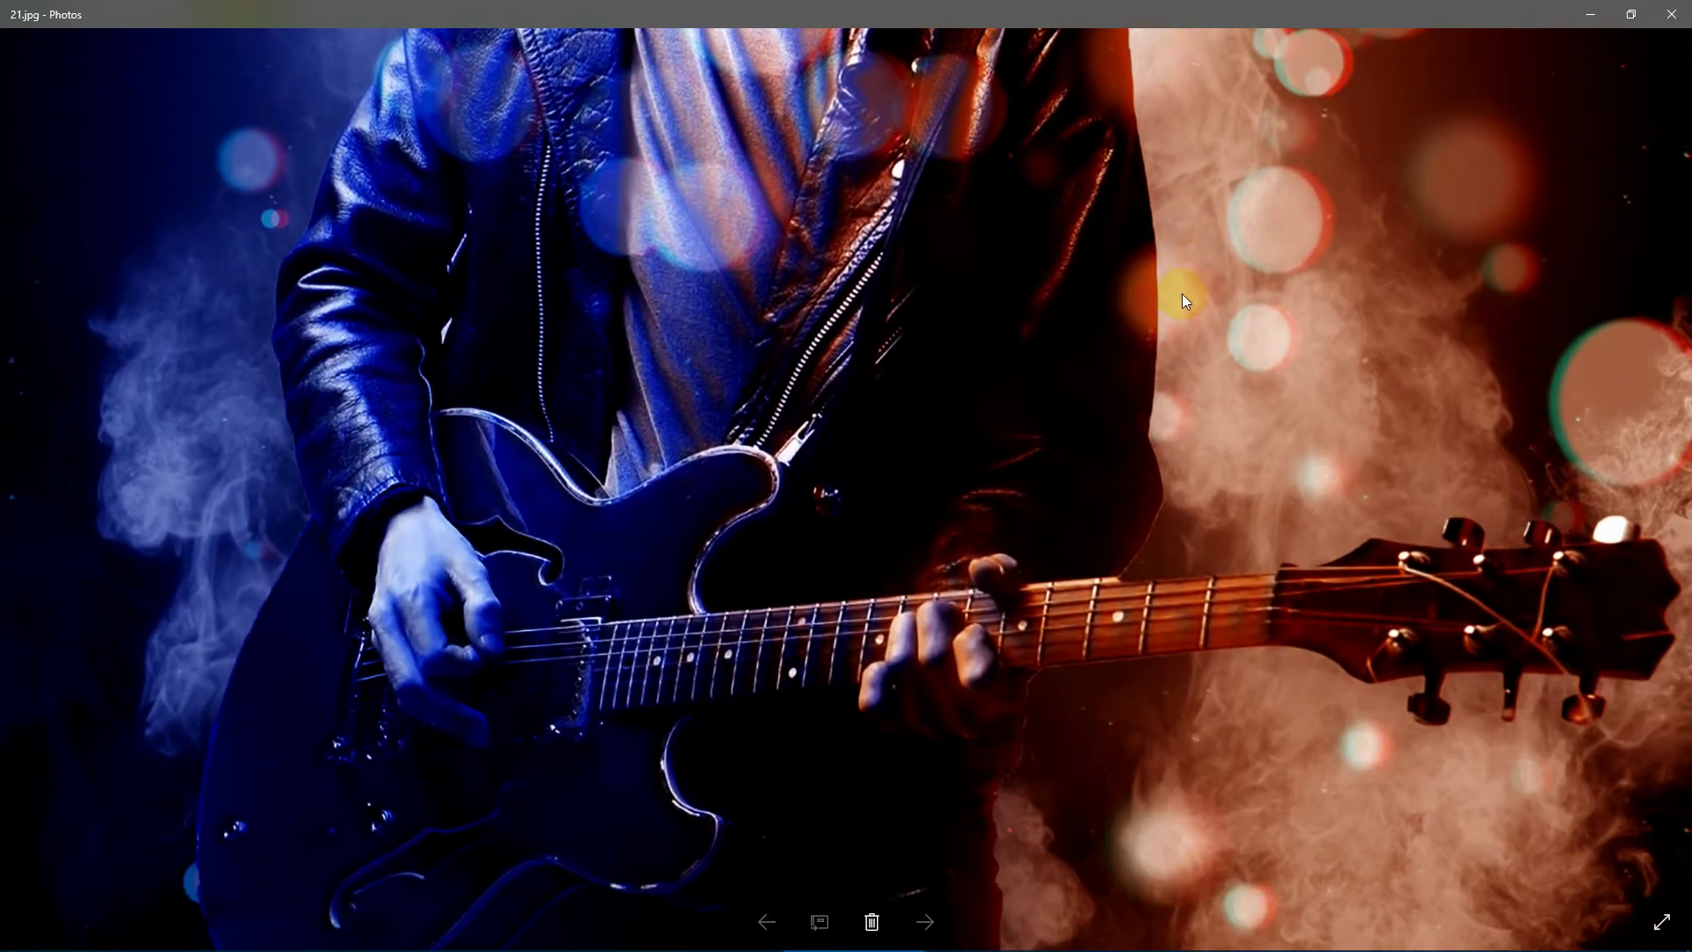
pyautogui.scroll(-5, 1250, 167)
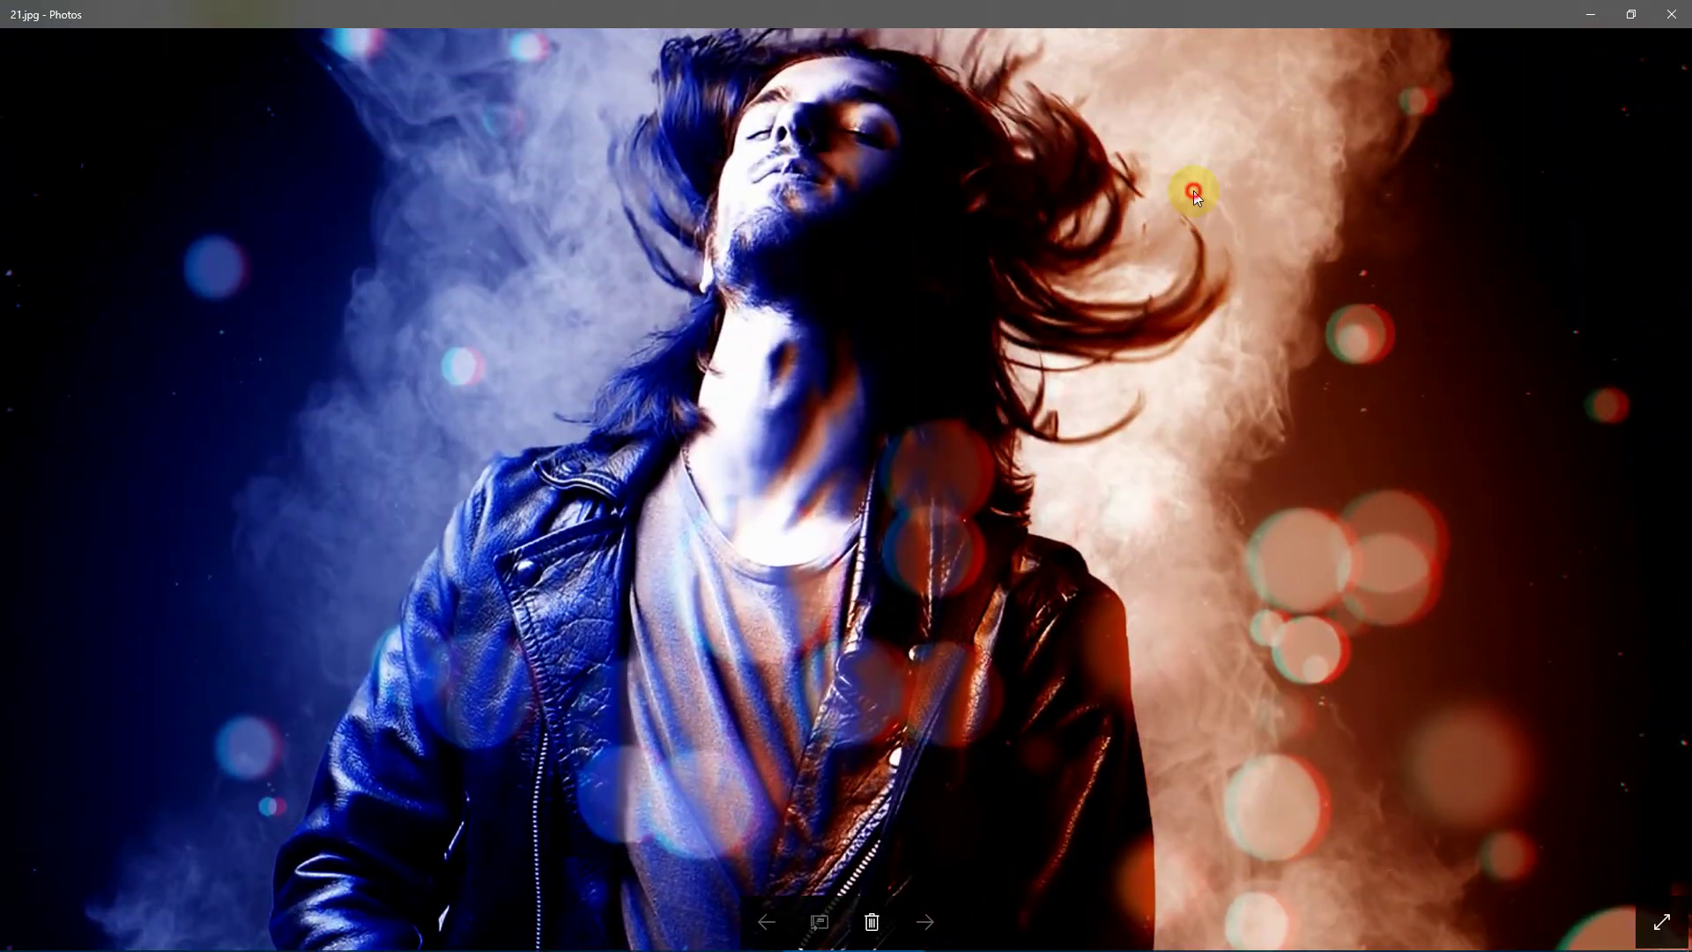
# Step: Browse the finished Dual Light results from 22.jpg through 27.jpg
pyautogui.press('Right')
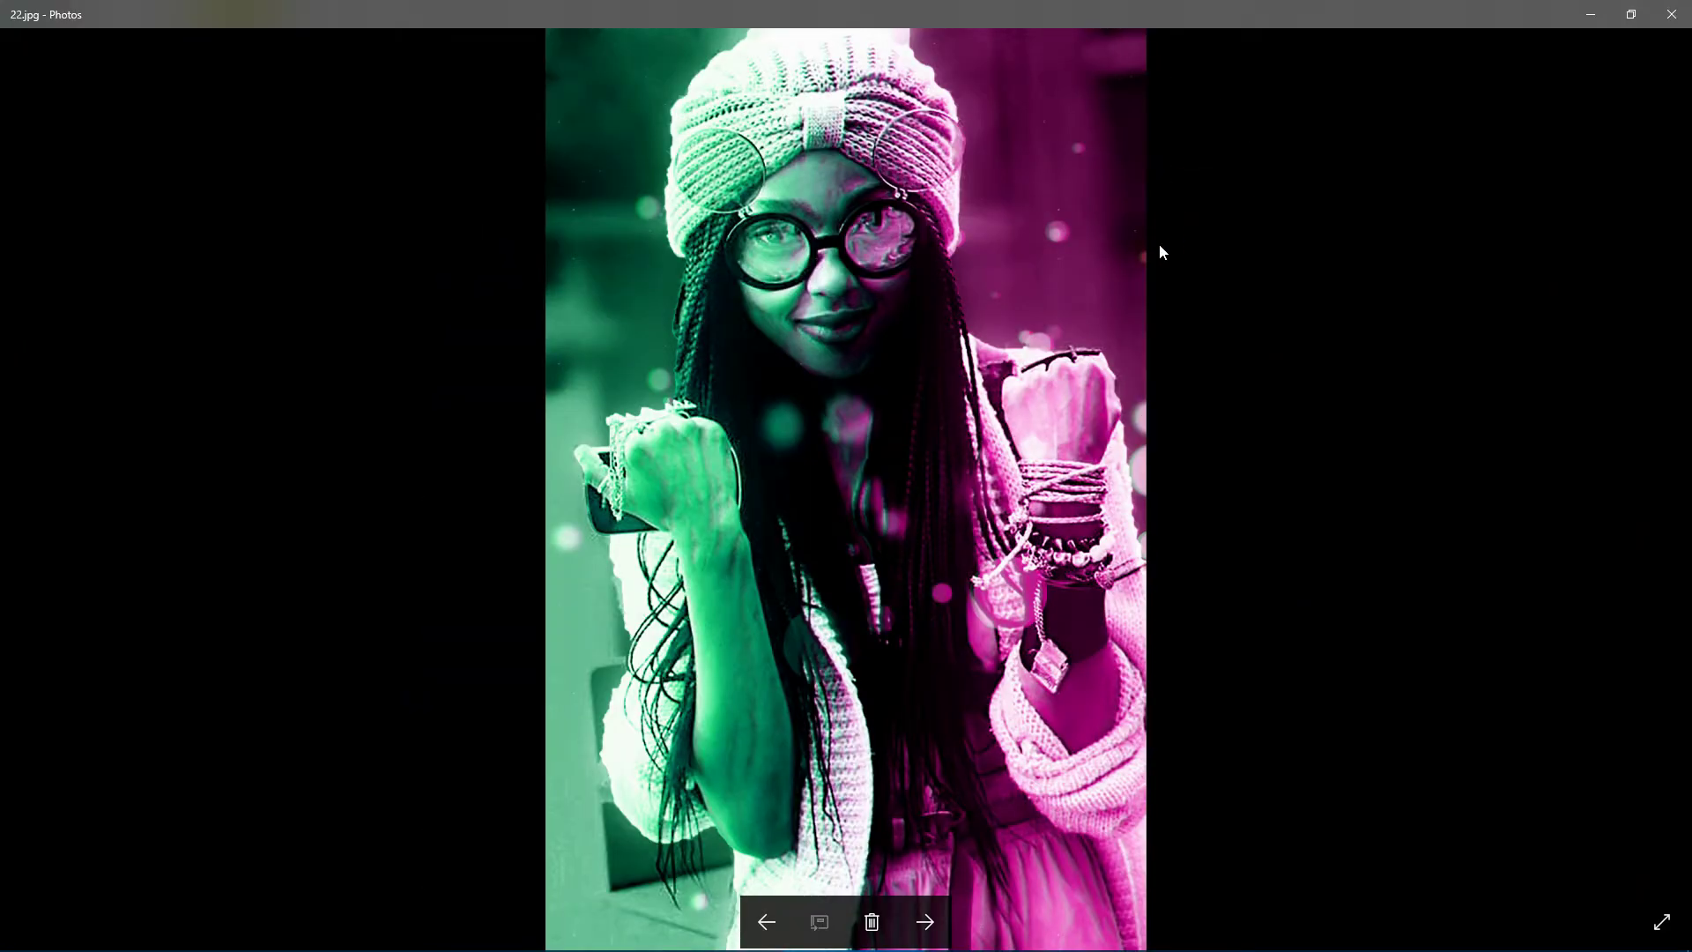
pyautogui.press('Right')
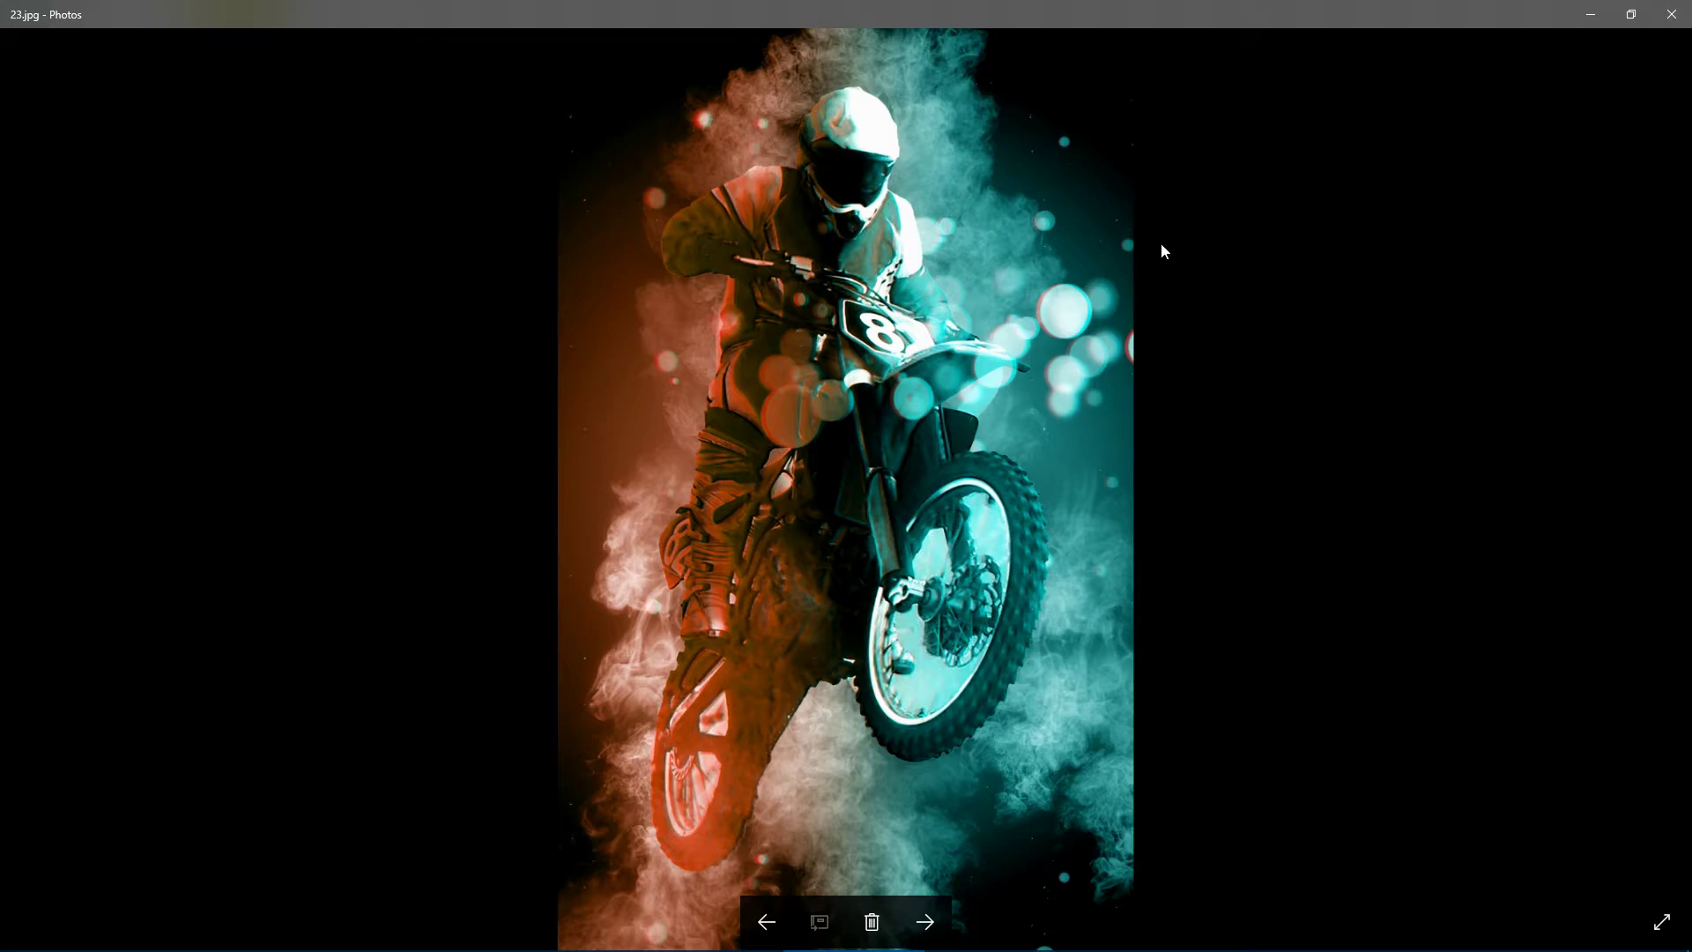
pyautogui.press('Right')
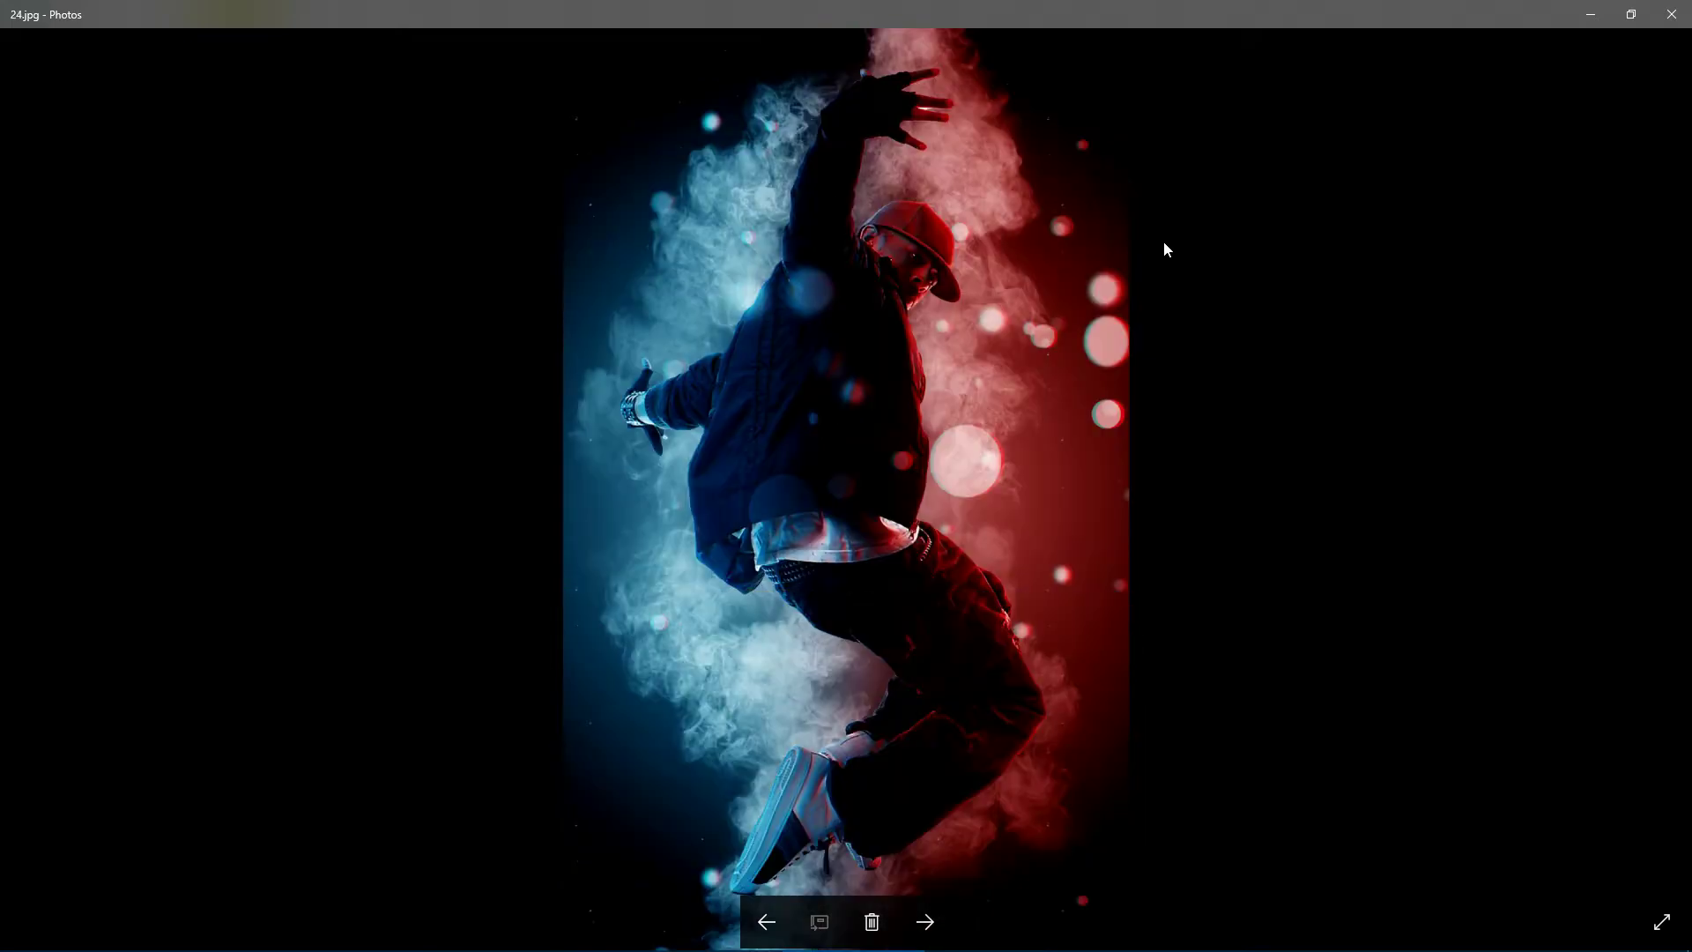
pyautogui.press('Right')
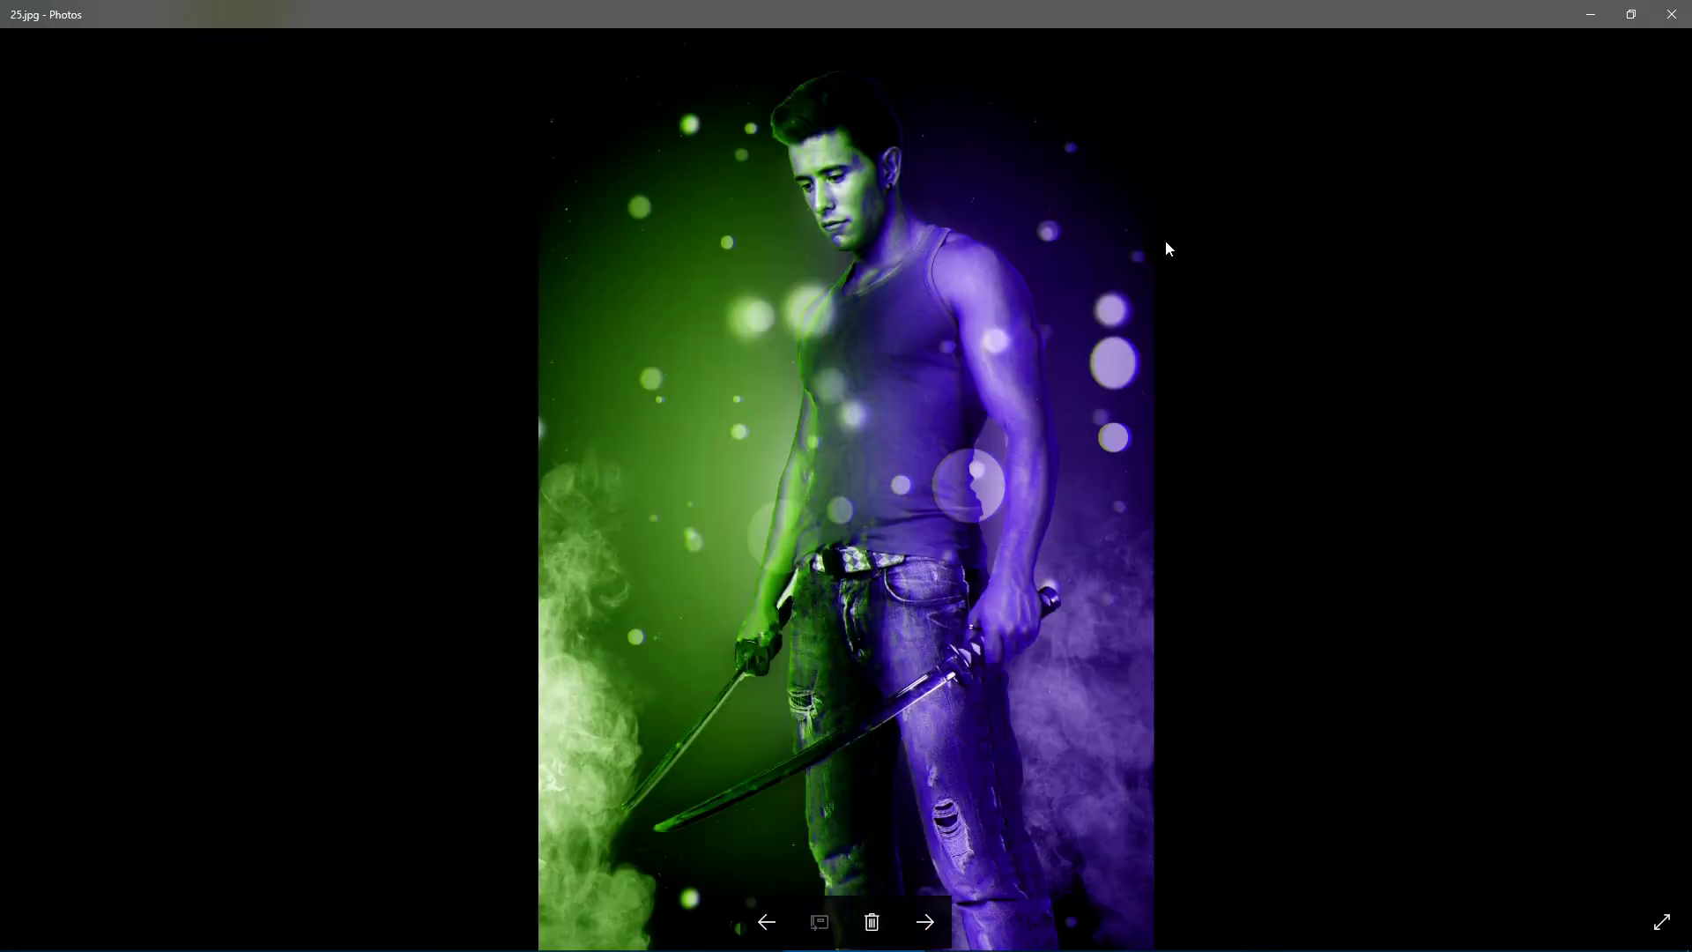
pyautogui.press('Right')
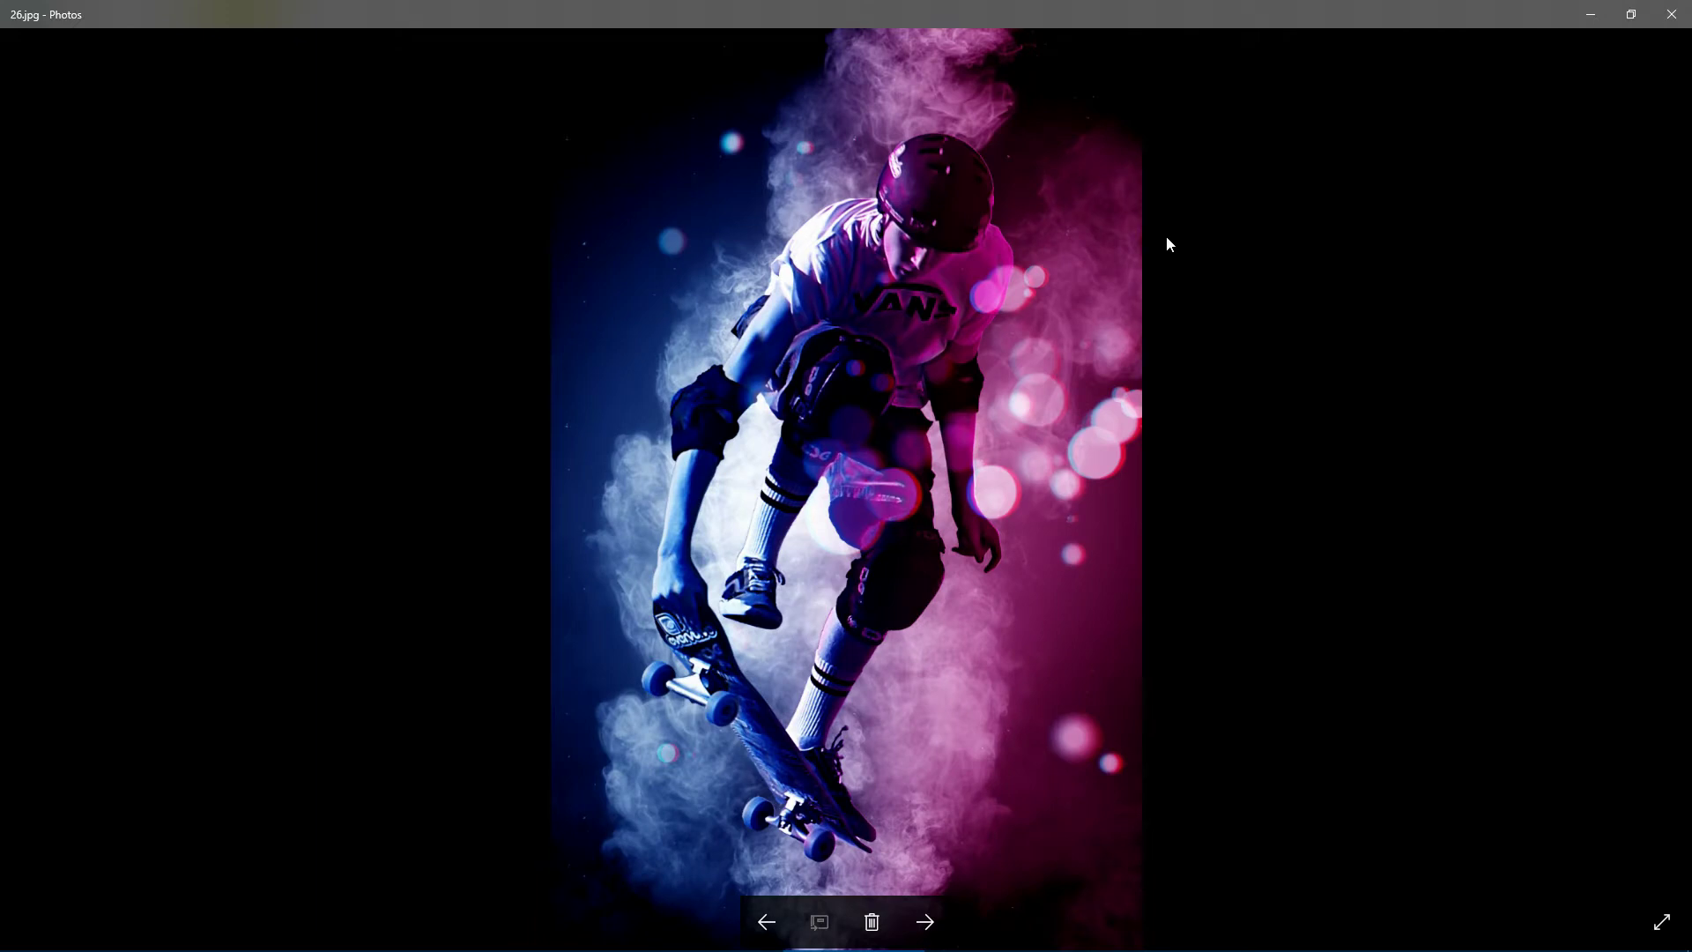
pyautogui.press('Right')
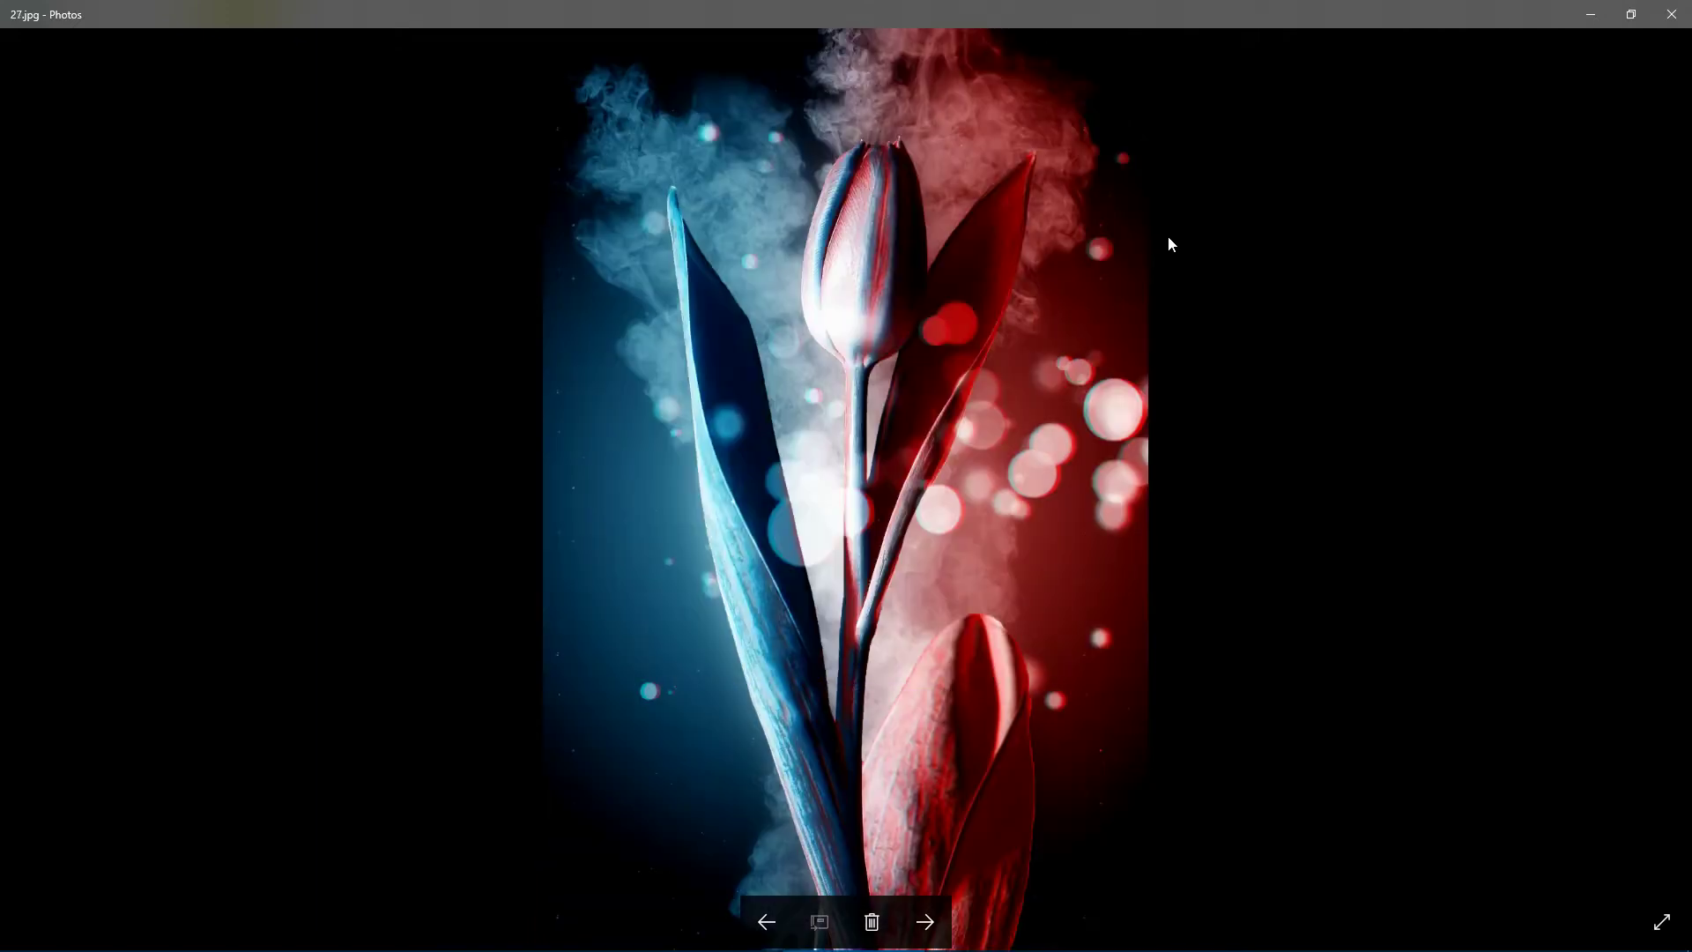
# Step: View the tulip result in 28.jpg, examine its flower, smoke and light spots up close, and close the image viewer
pyautogui.press('Right')
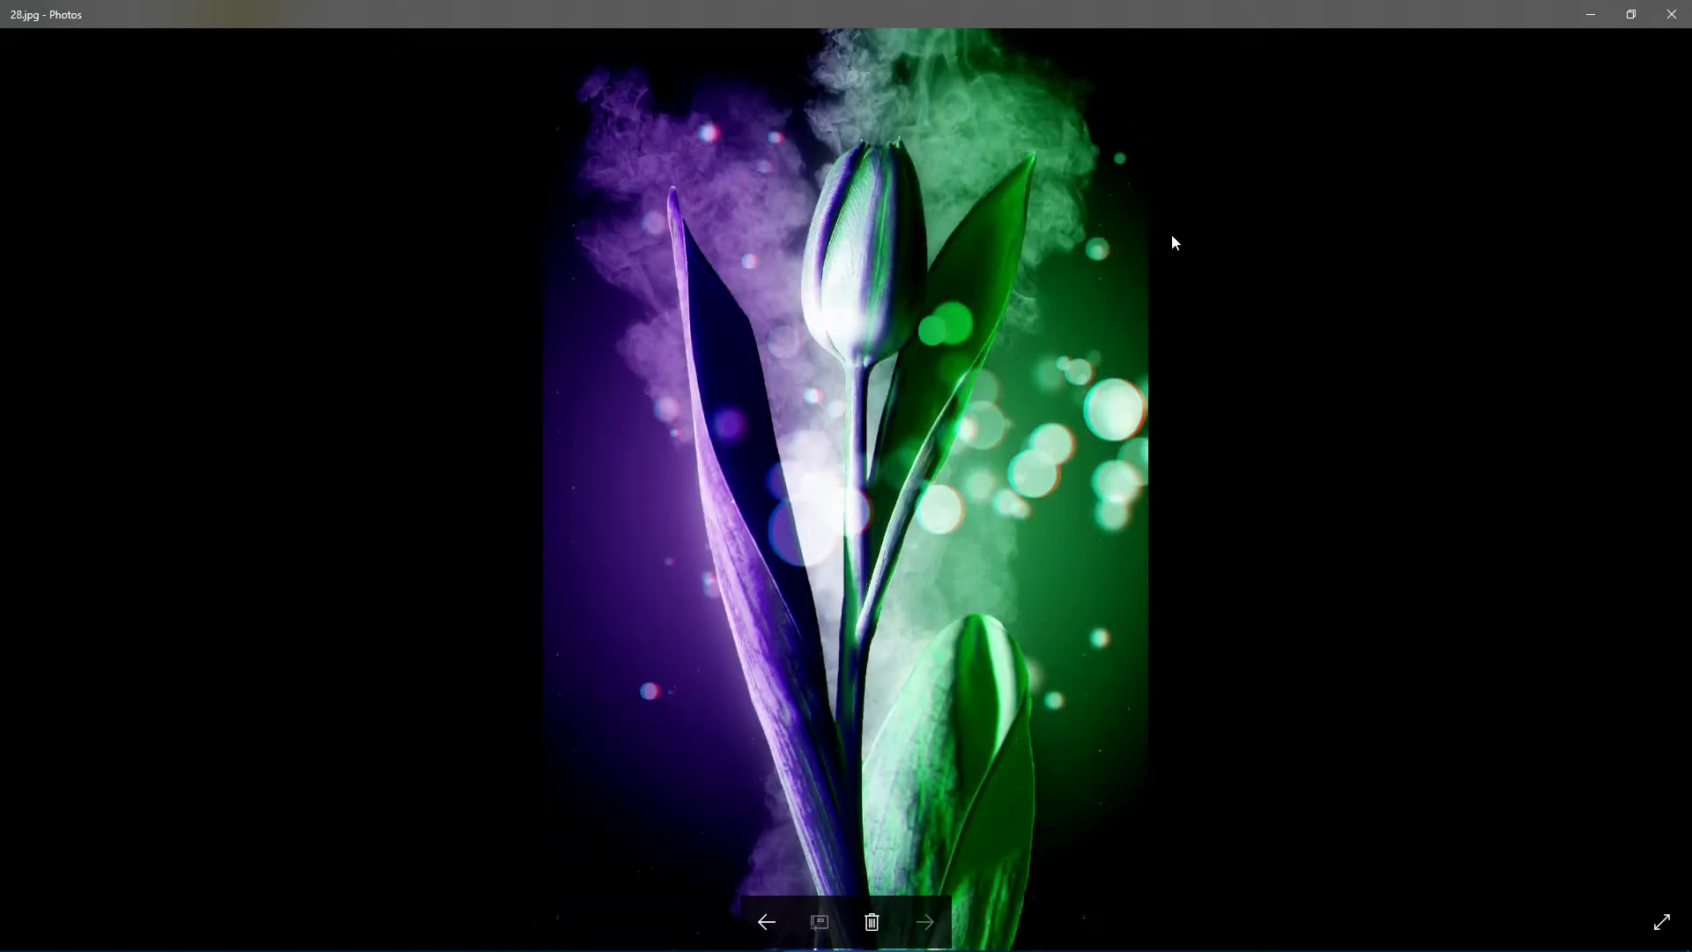
pyautogui.click(1047, 240)
pyautogui.scroll(2, 1049, 244)
pyautogui.moveTo(1138, 186); pyautogui.dragTo(1225, 579)
pyautogui.moveTo(1283, 698); pyautogui.dragTo(1207, 277)
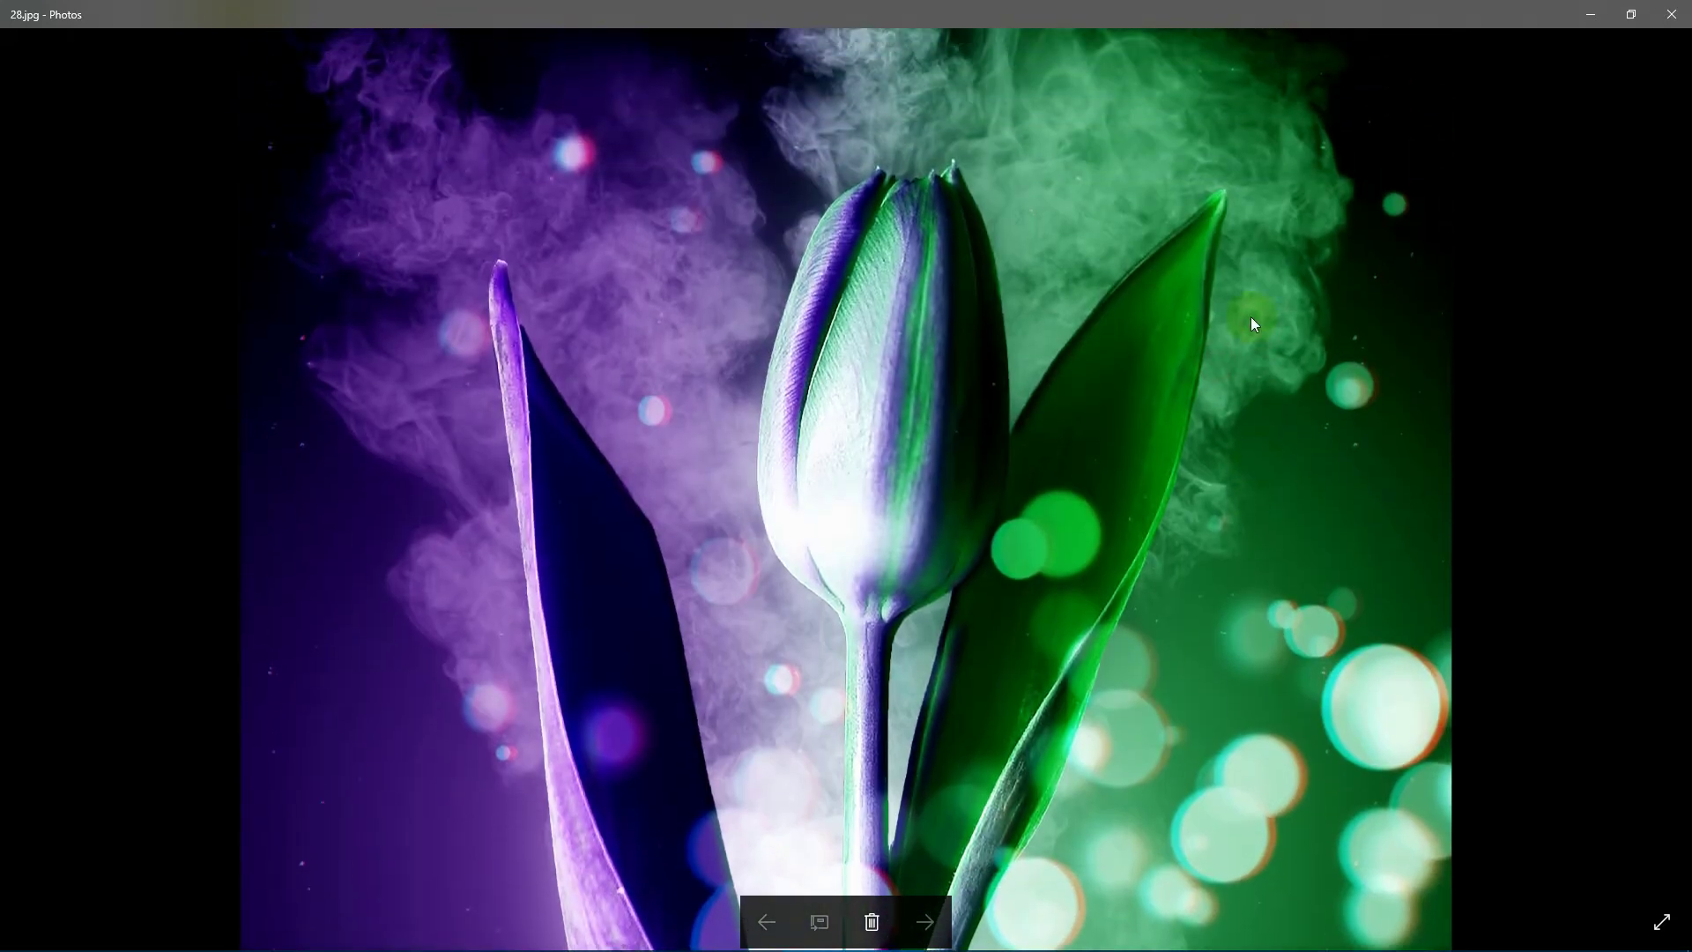
pyautogui.doubleClick(1250, 316)
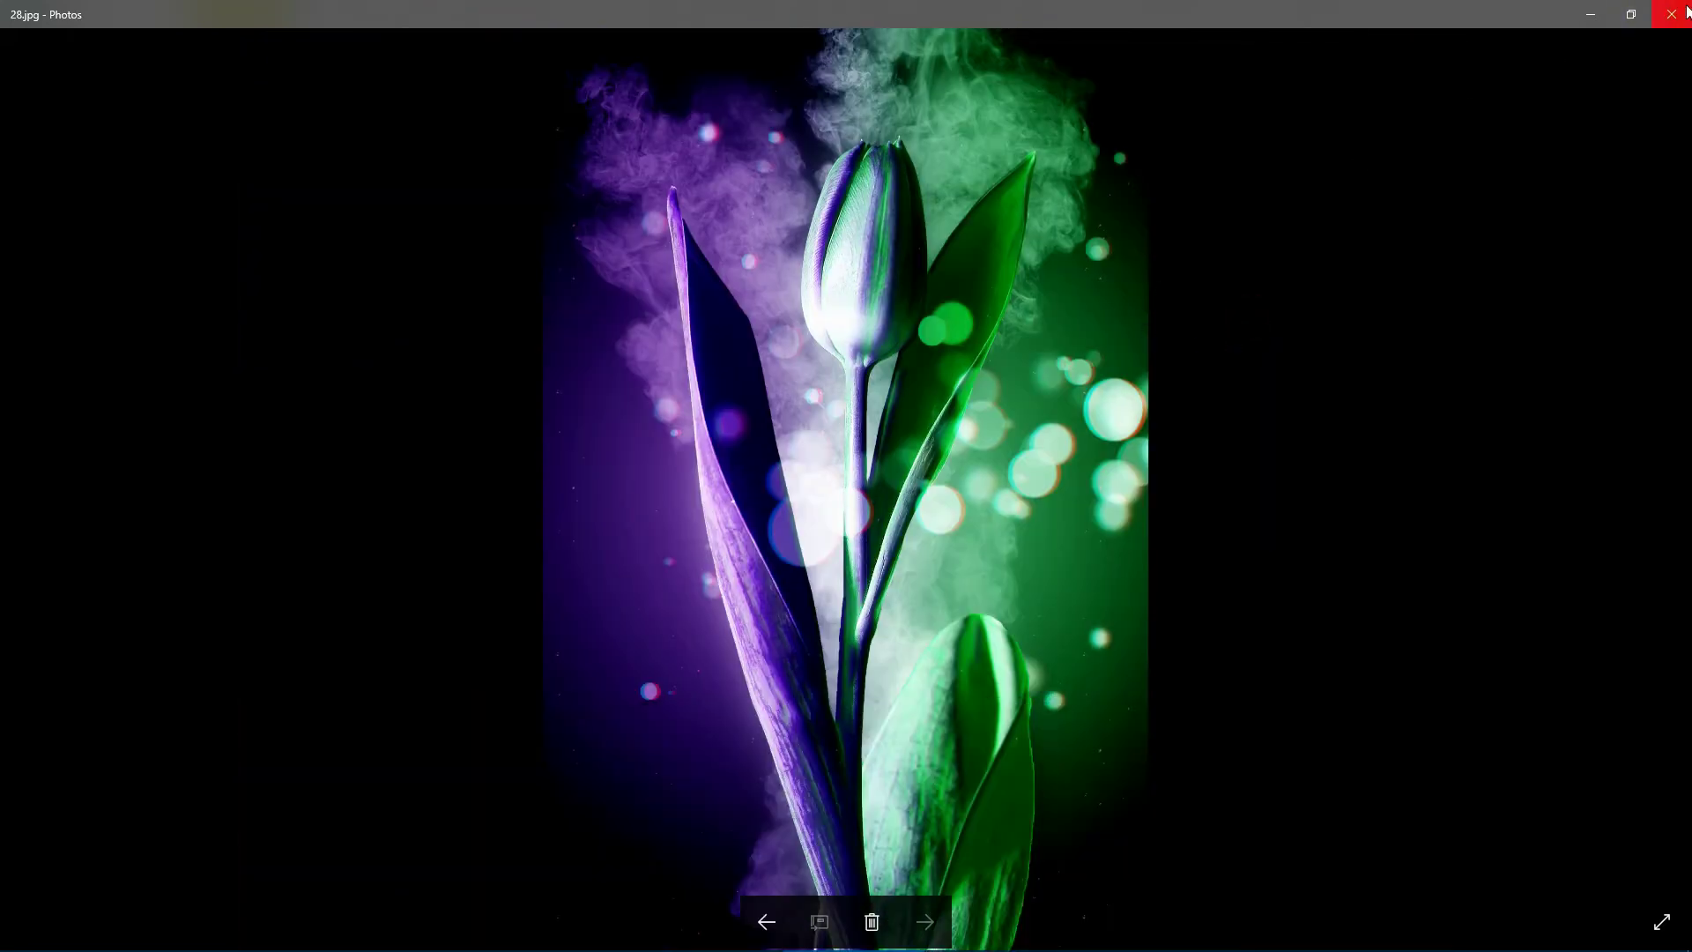
pyautogui.click(1671, 14)
pyautogui.click(860, 395)
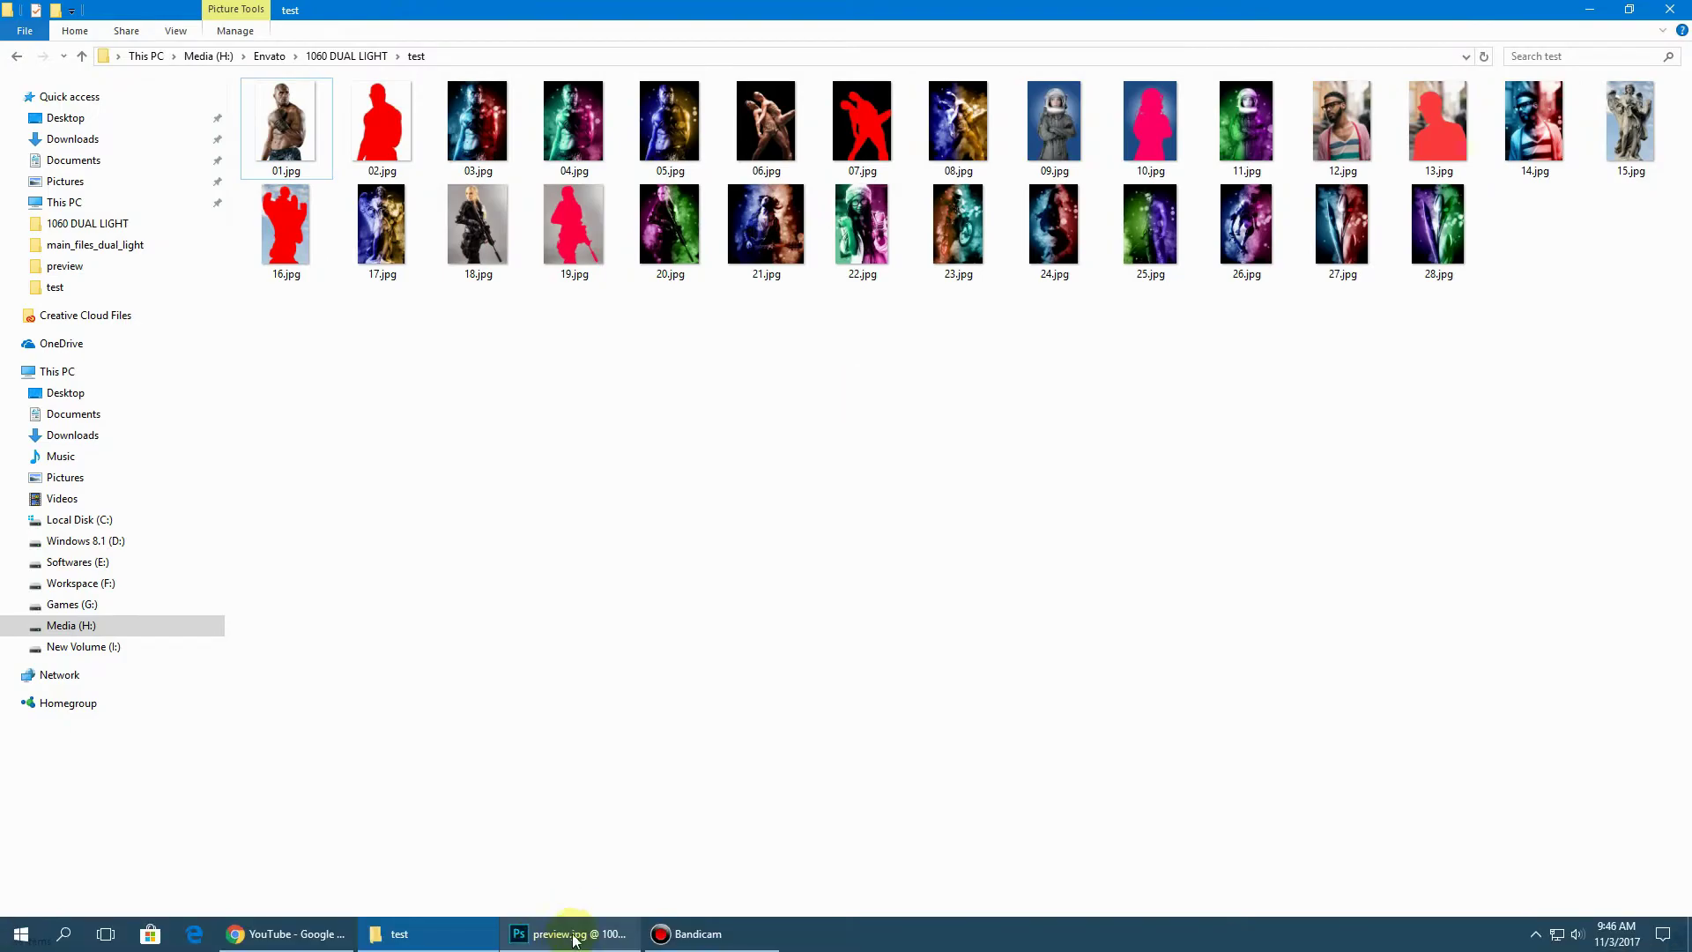
# Step: Switch to Photoshop, close preview.jpg and open 01.jpg from the test folder
pyautogui.click(582, 936)
pyautogui.click(189, 67)
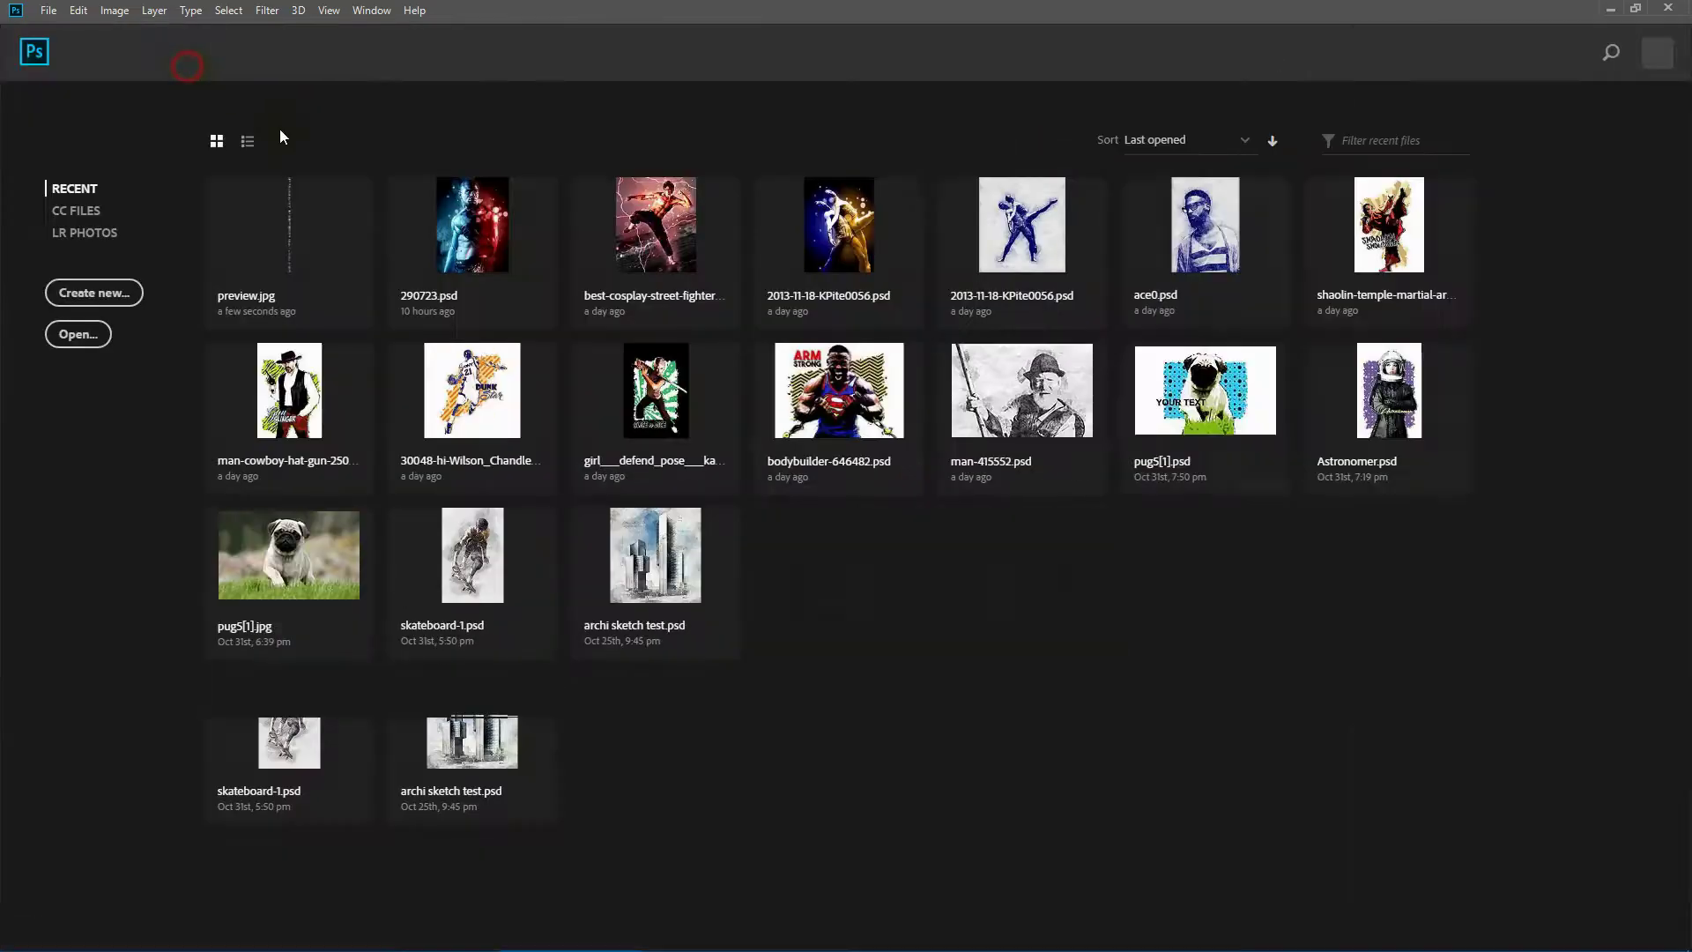
pyautogui.click(414, 934)
pyautogui.moveTo(253, 119); pyautogui.dragTo(933, 585)
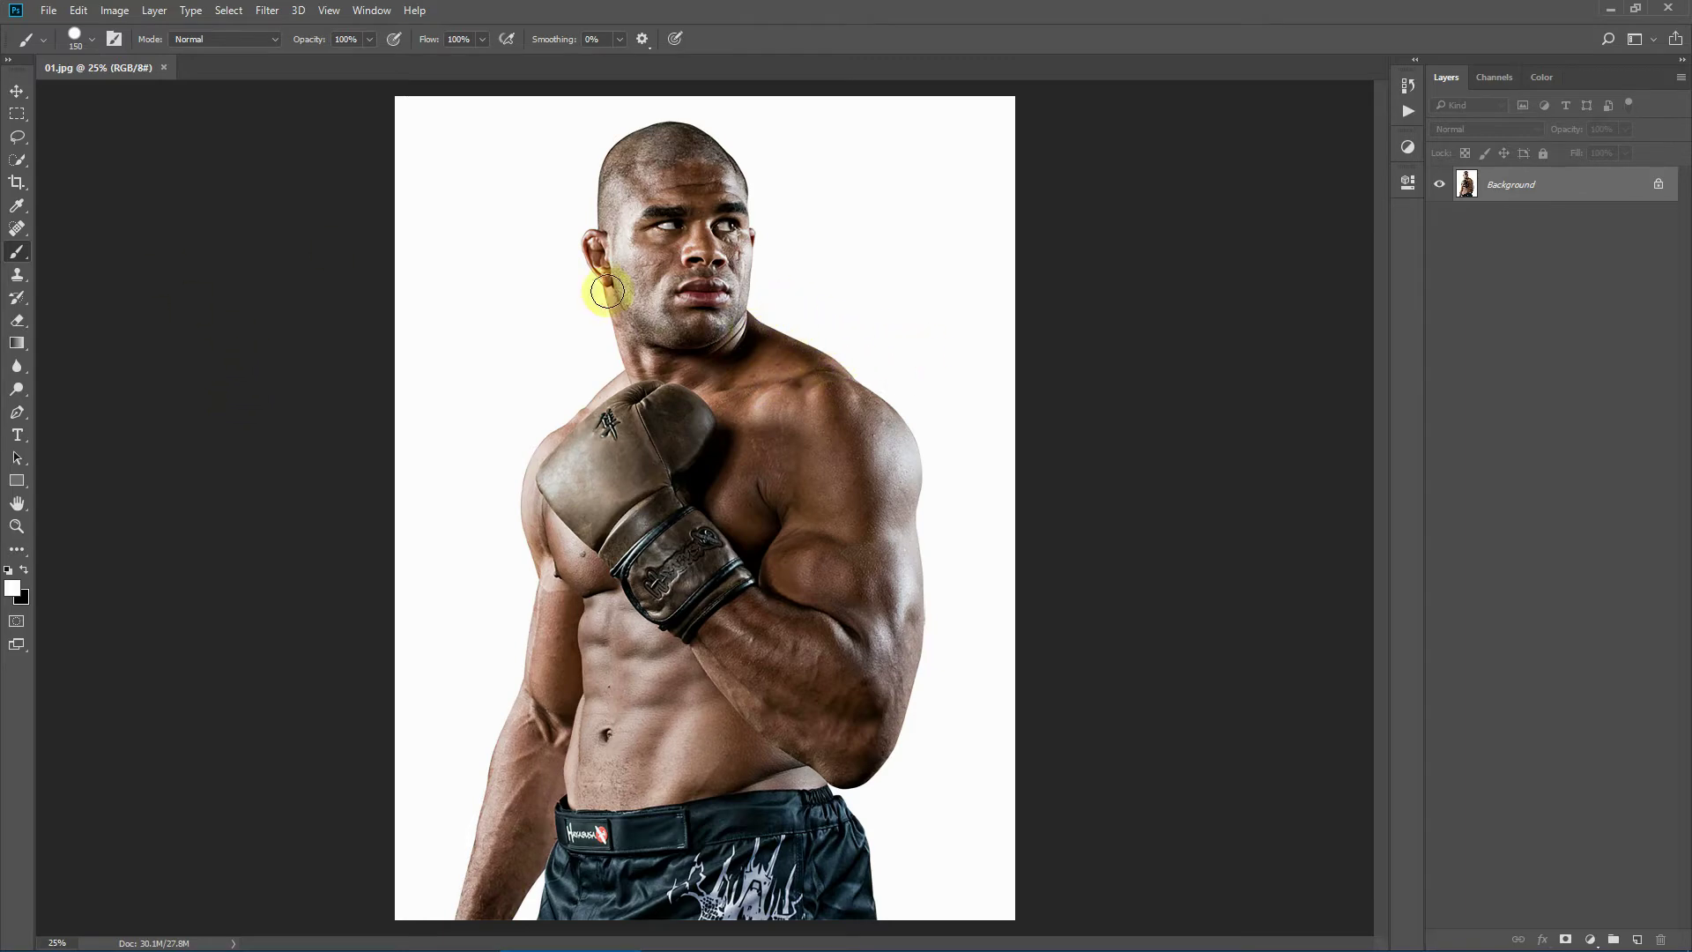
# Step: Check the color mode and bit depth of 01.jpg
pyautogui.click(113, 12)
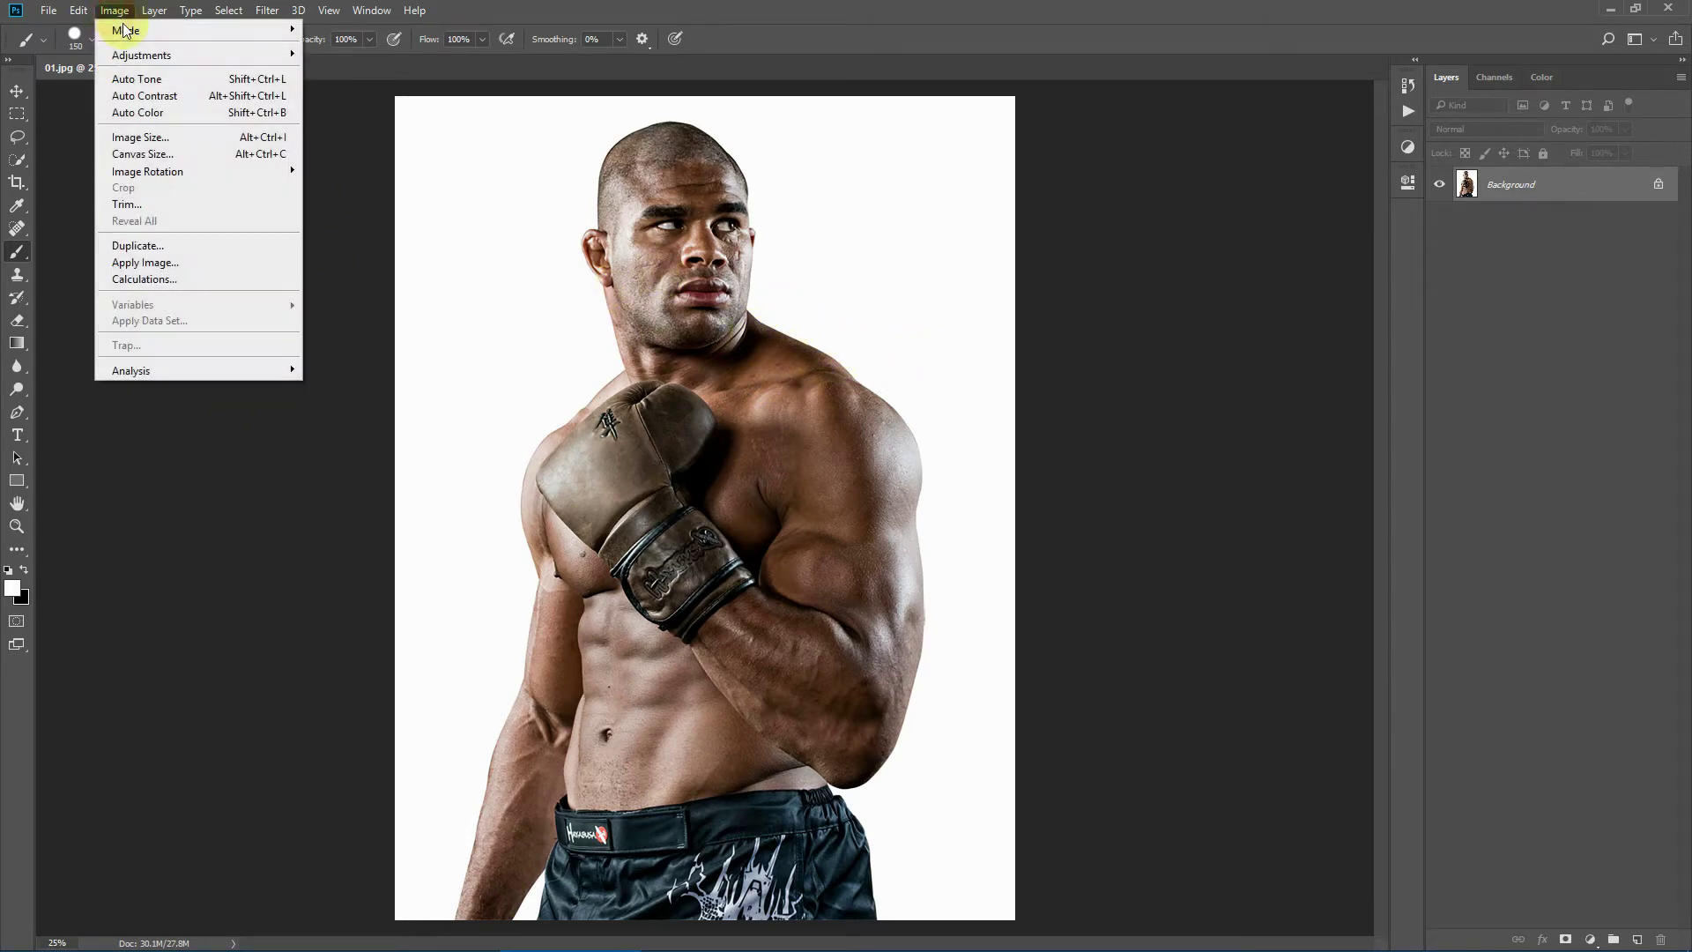
pyautogui.moveTo(126, 30)
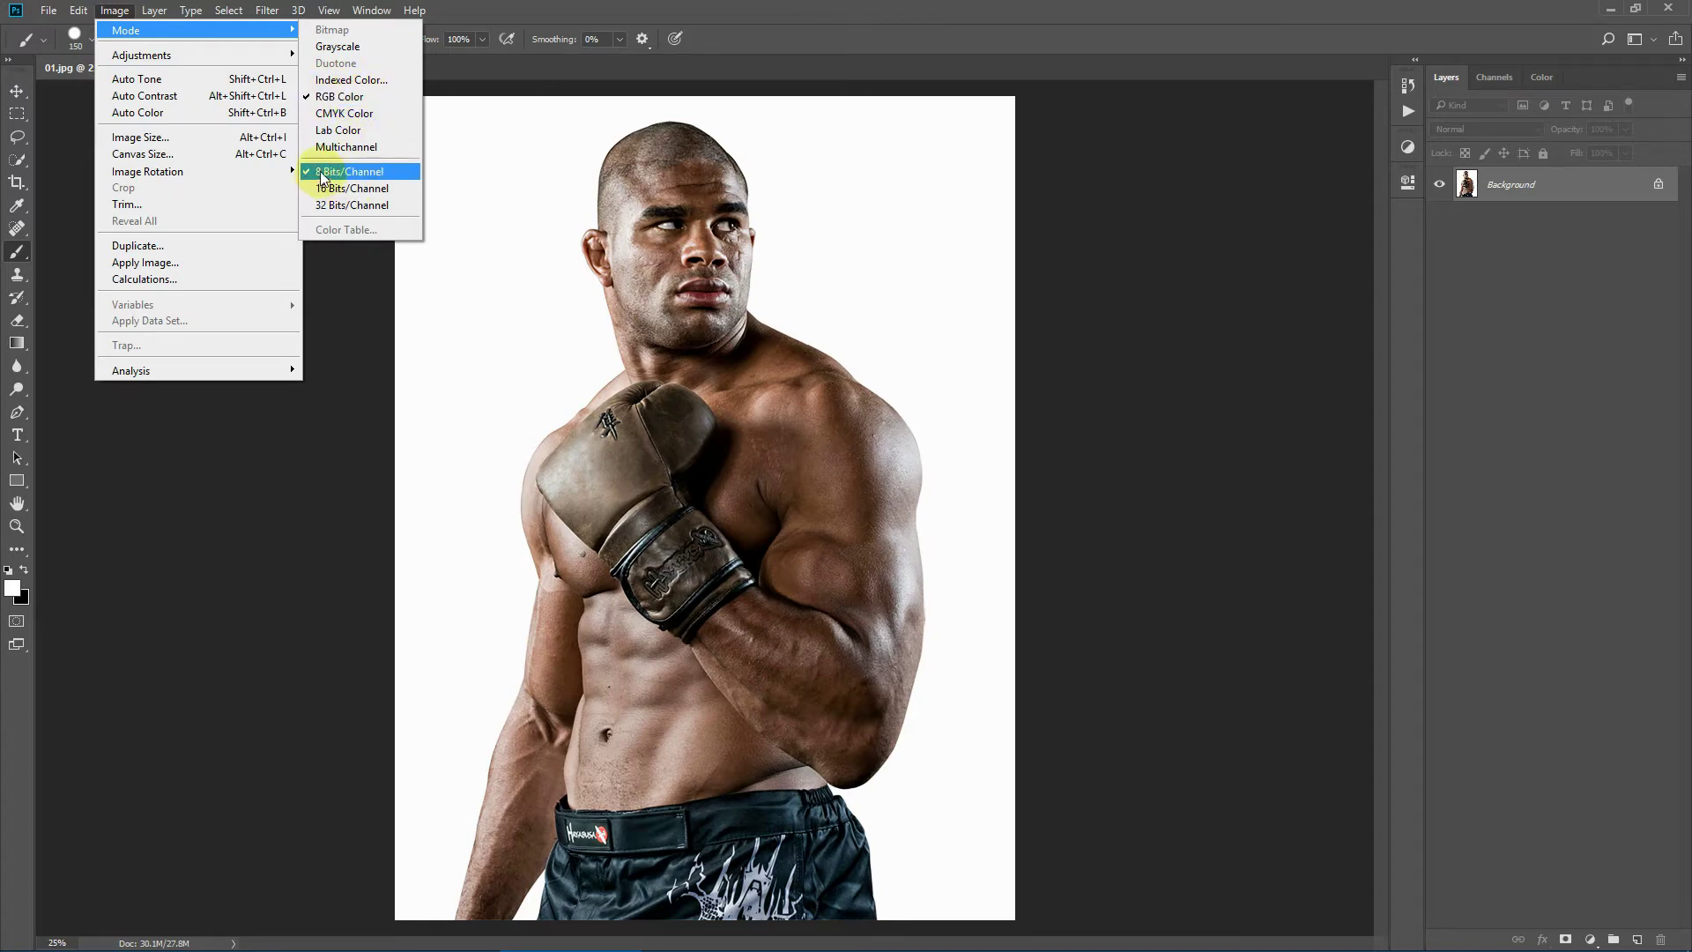
pyautogui.click(483, 164)
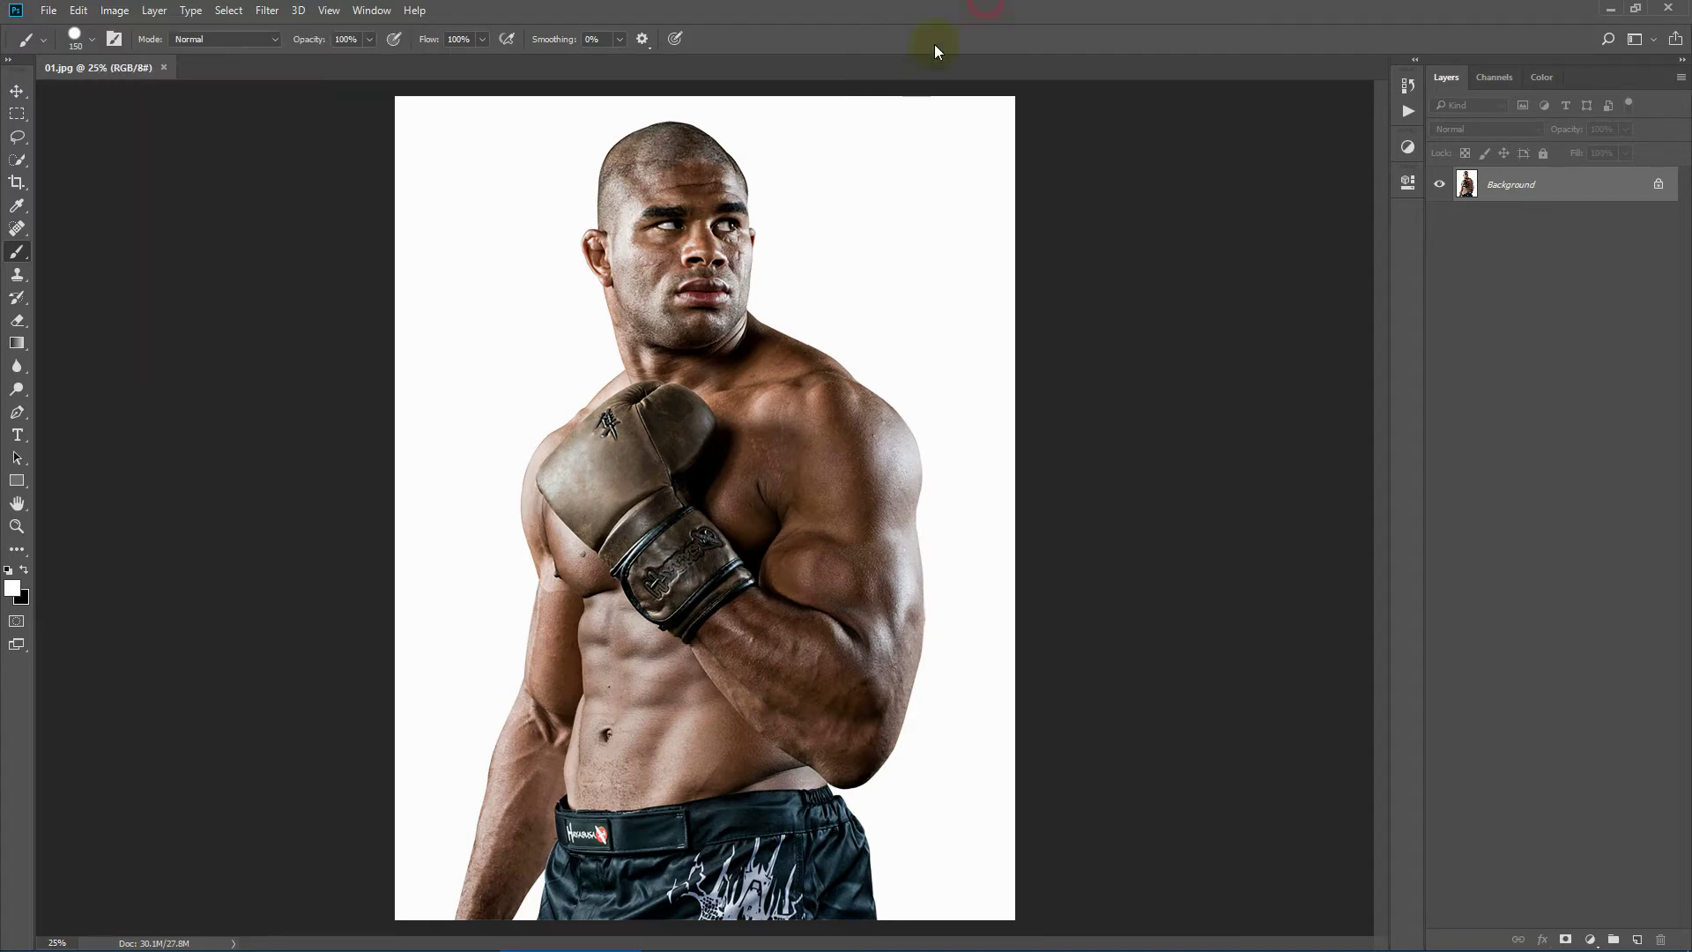
# Step: Review the Layers Panel Options for default masks on fill layers, expanded new effects and copied layer naming
pyautogui.click(1682, 81)
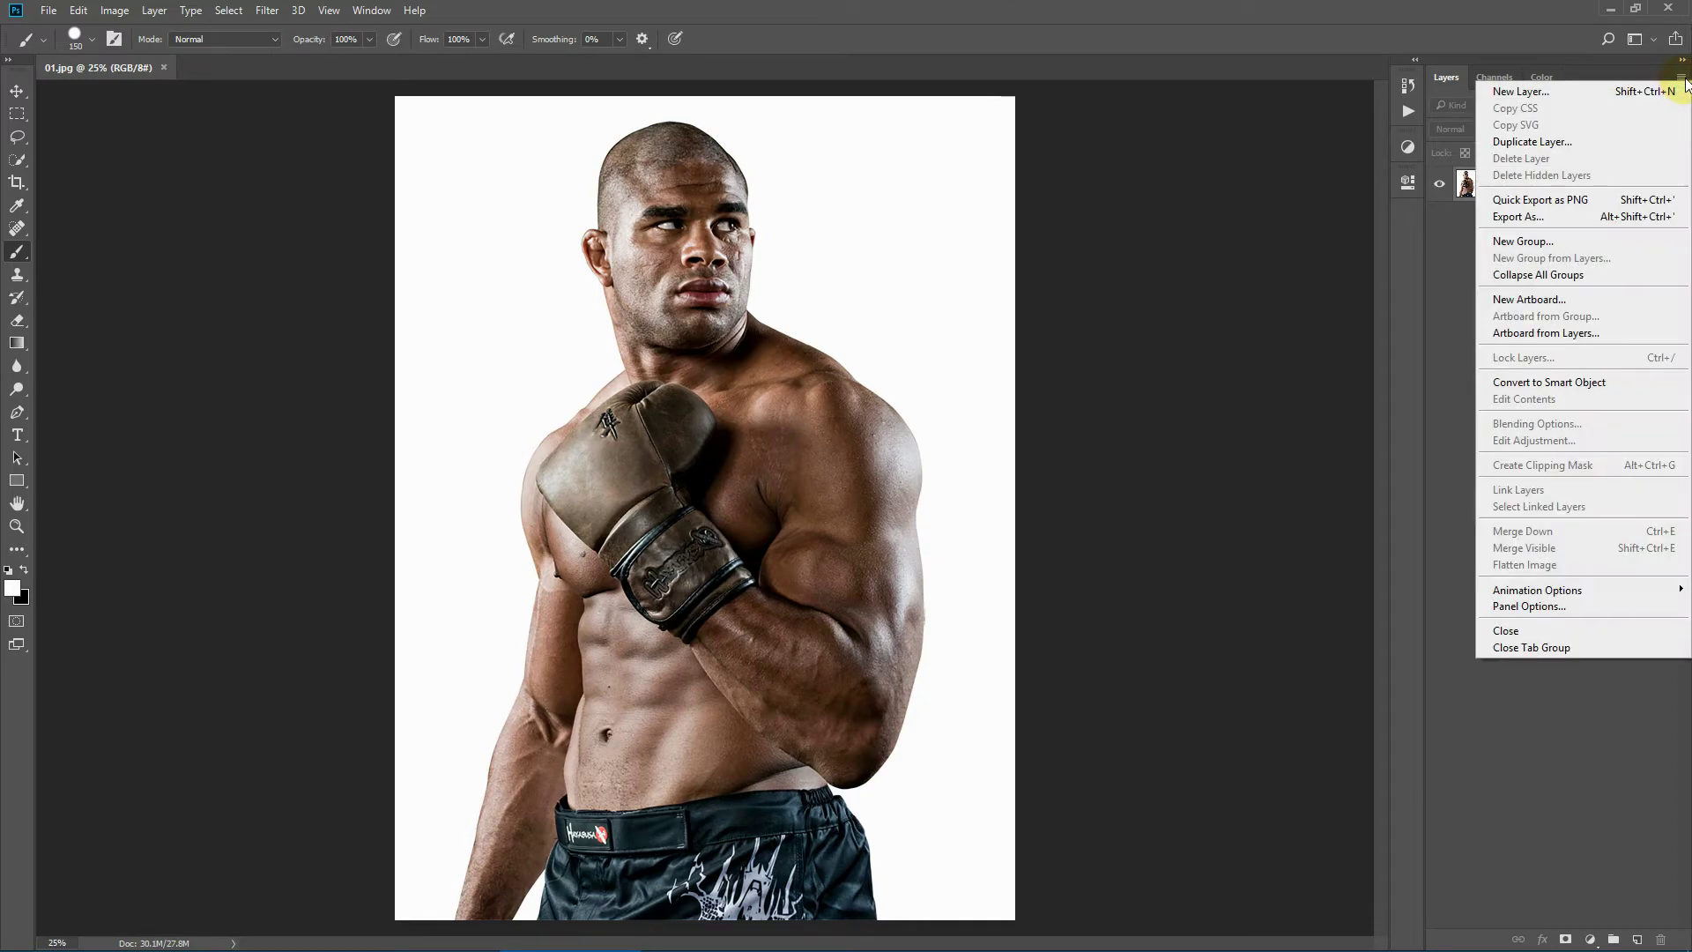
pyautogui.click(1530, 609)
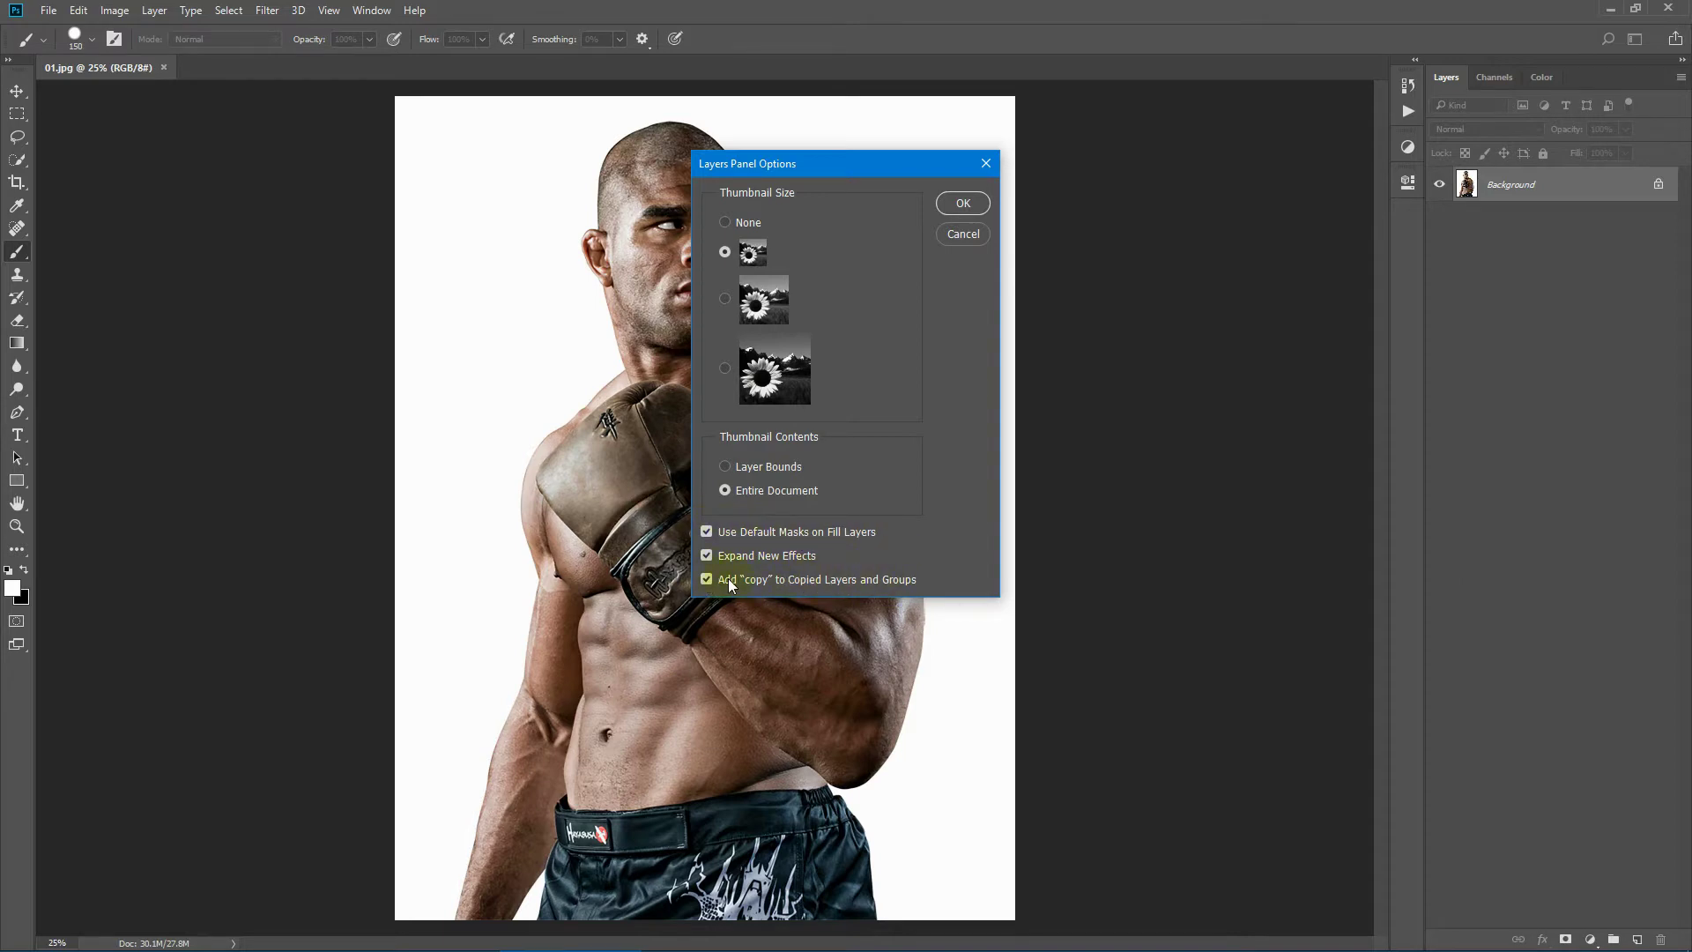
pyautogui.click(984, 164)
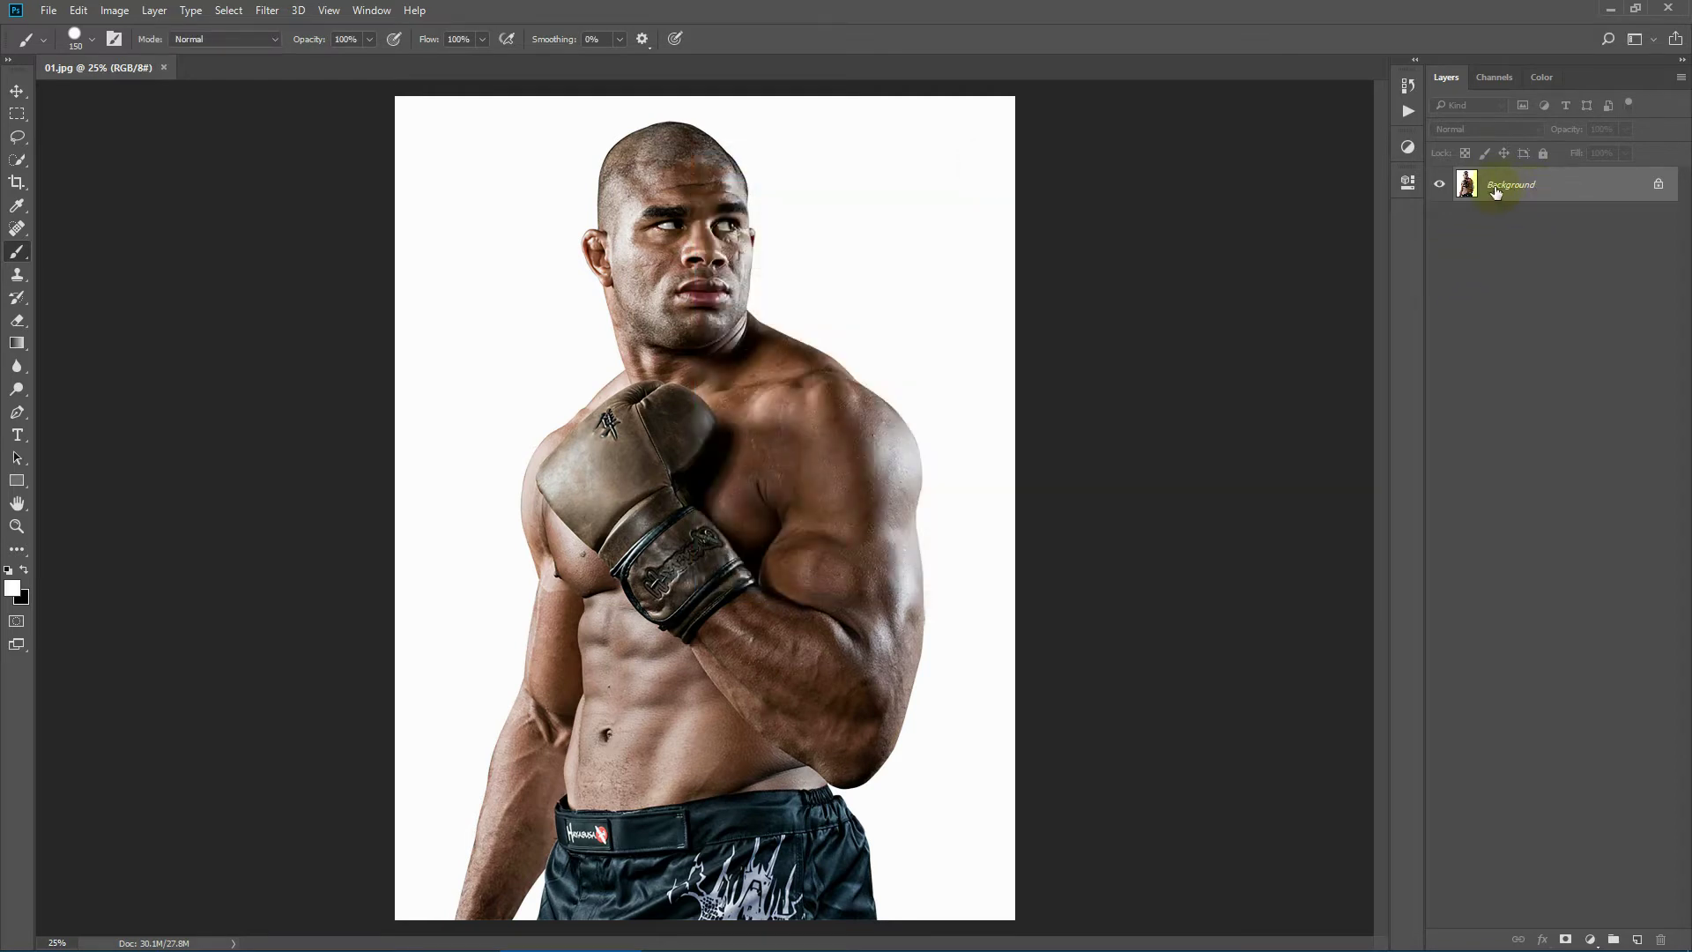
# Step: Turn off Delete Cropped Pixels for the Crop tool and apply the crop at the image's full frame
pyautogui.click(15, 186)
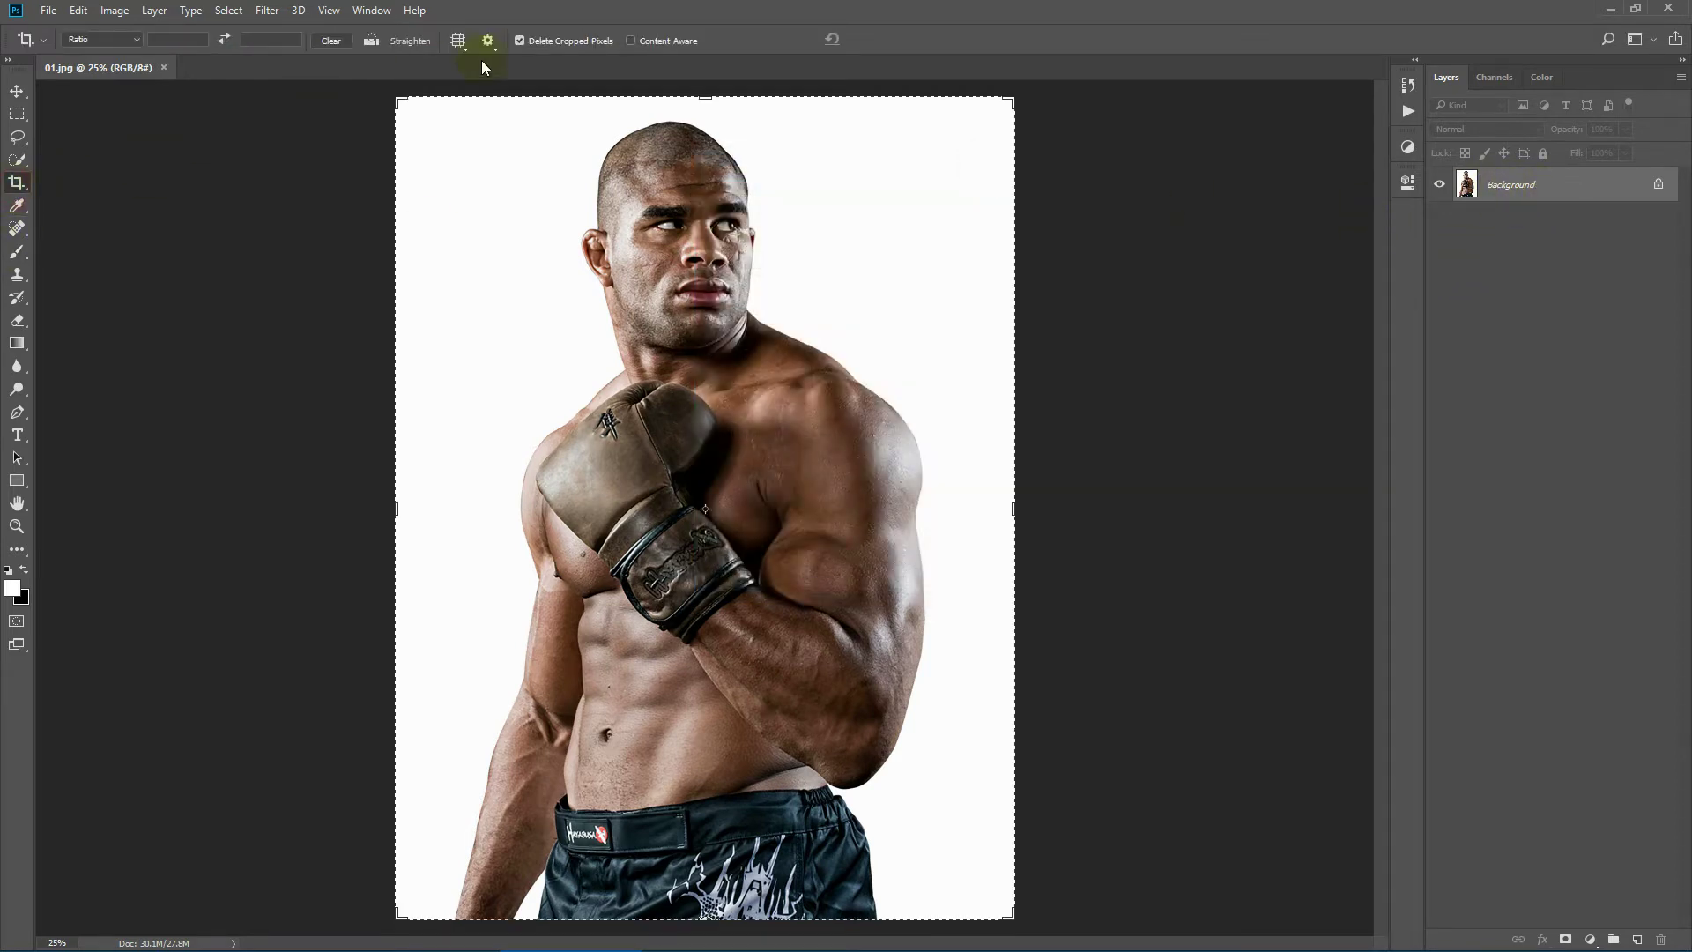
pyautogui.click(519, 40)
pyautogui.doubleClick(599, 304)
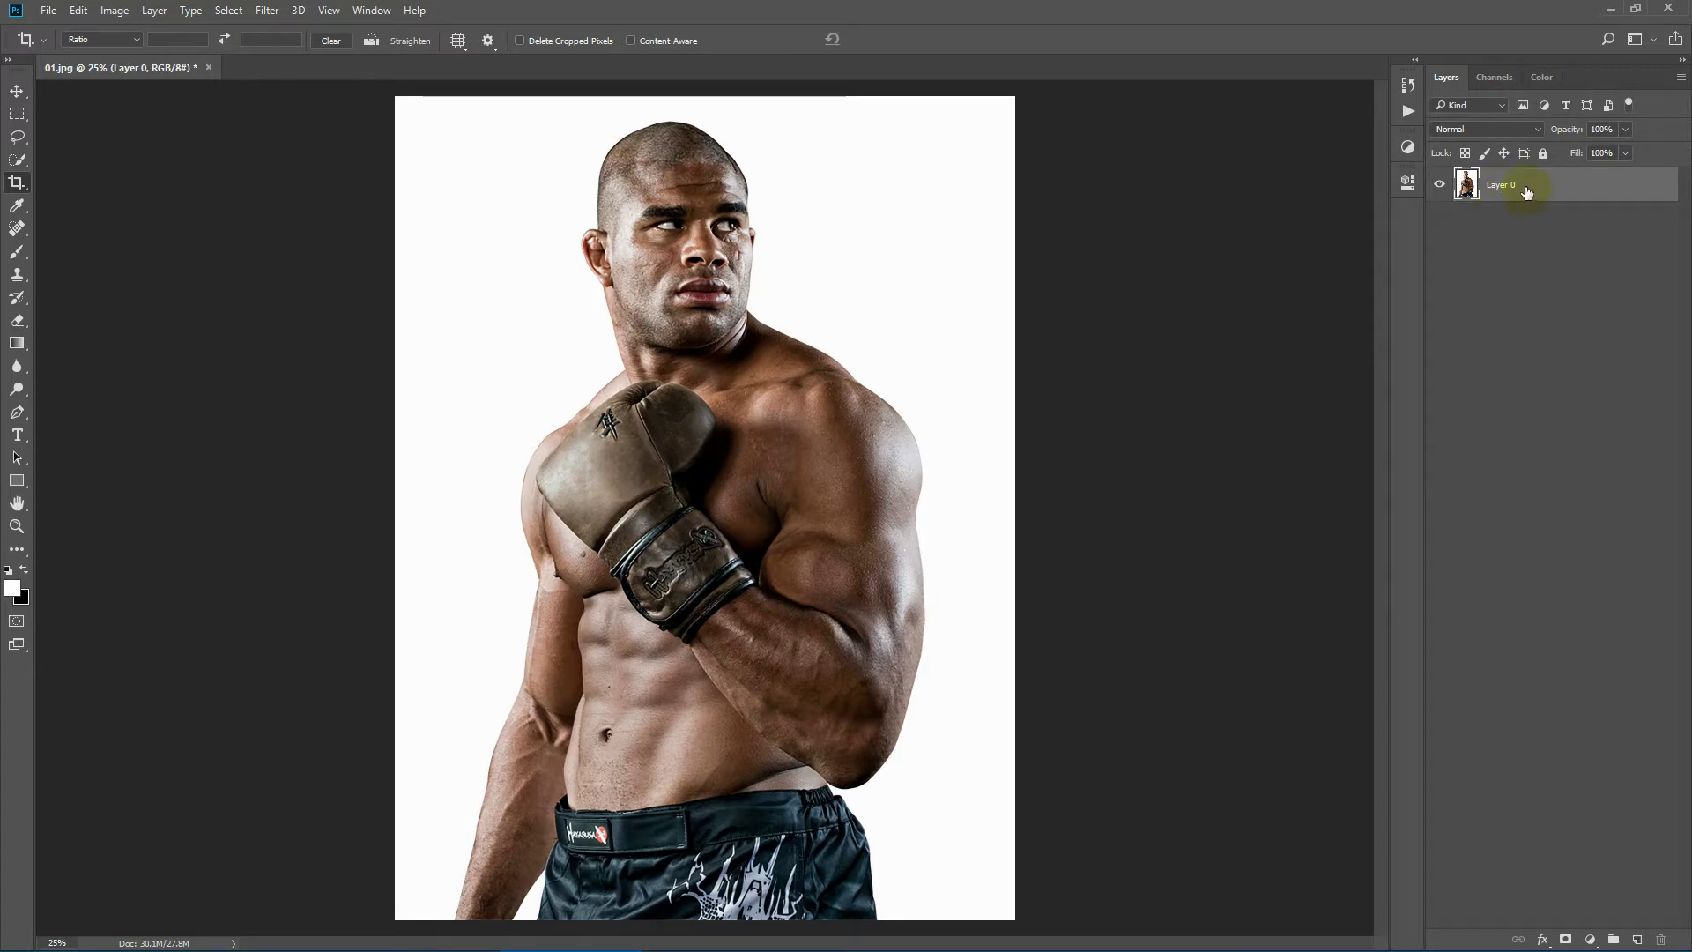
# Step: Convert Layer 0 into a locked Background layer
pyautogui.click(155, 11)
pyautogui.moveTo(203, 33)
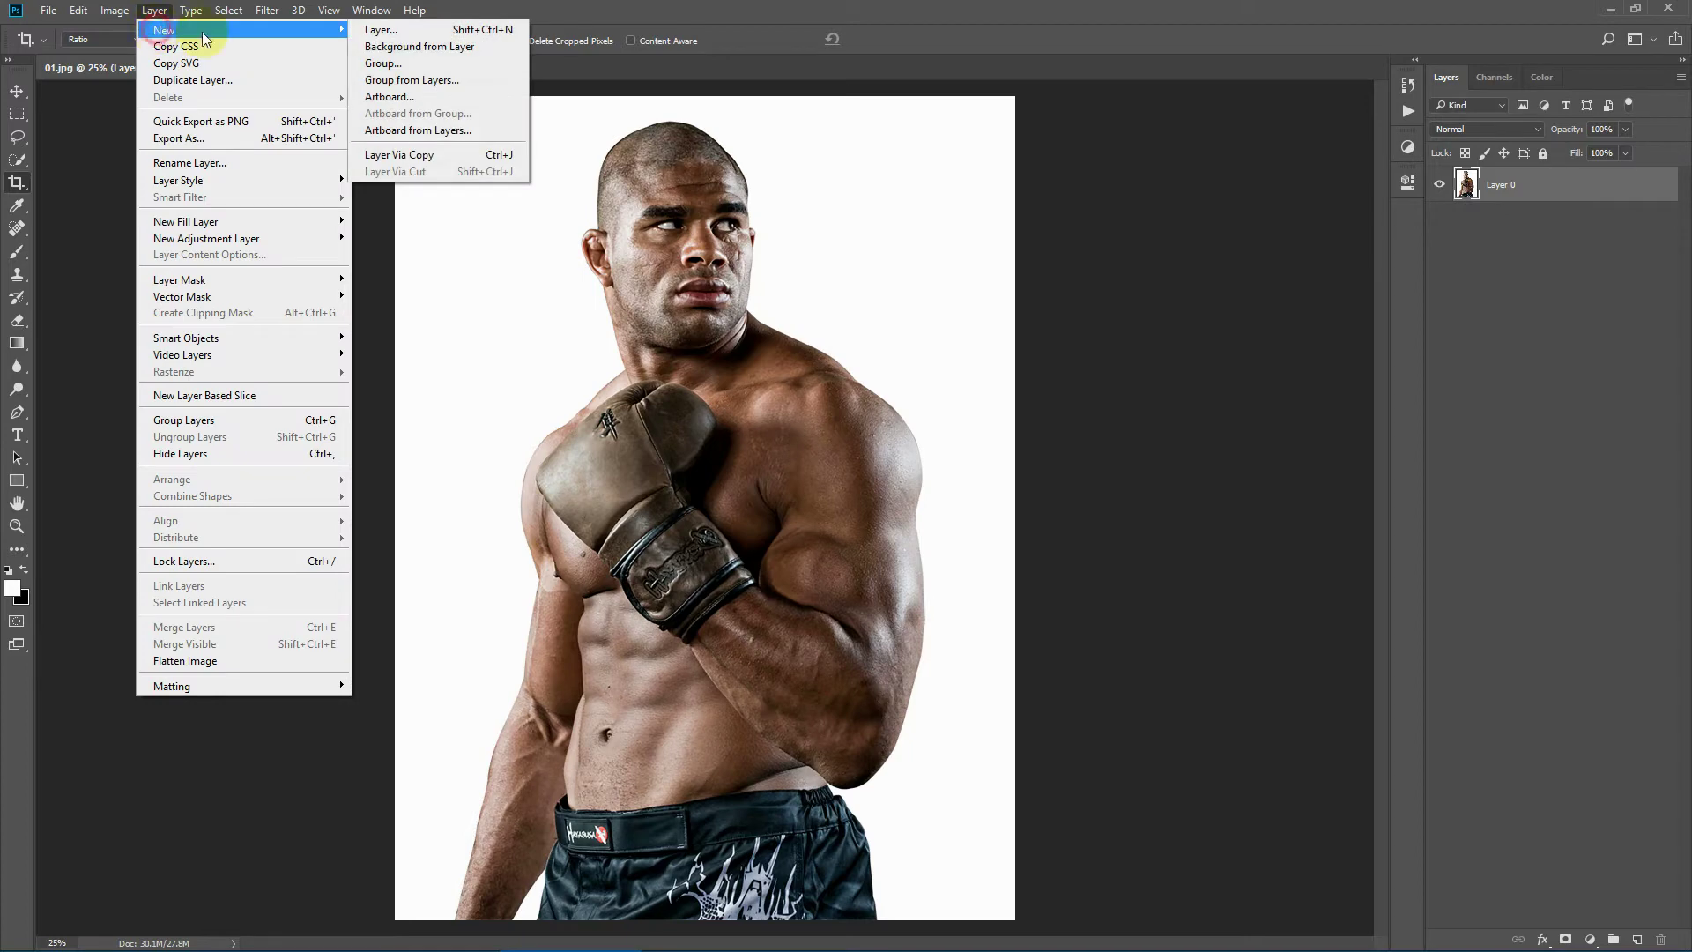
pyautogui.click(474, 46)
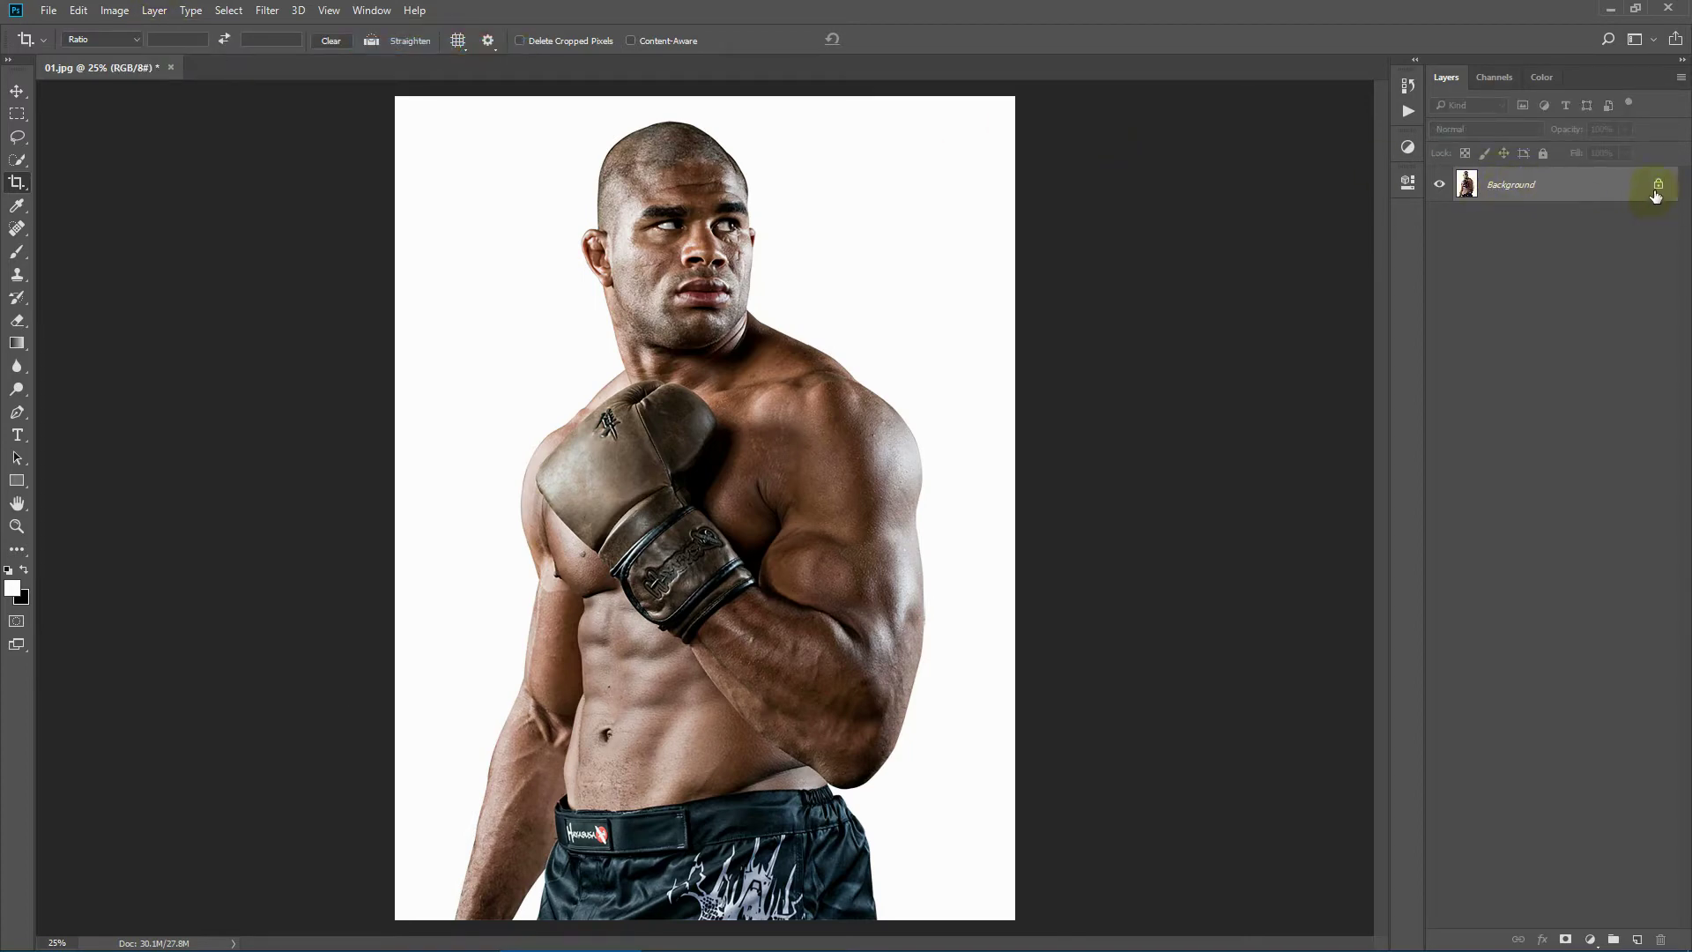
# Step: Check the pixel dimensions and resolution of 01.jpg in the Image Size dialog and return to the Crop tool
pyautogui.click(119, 12)
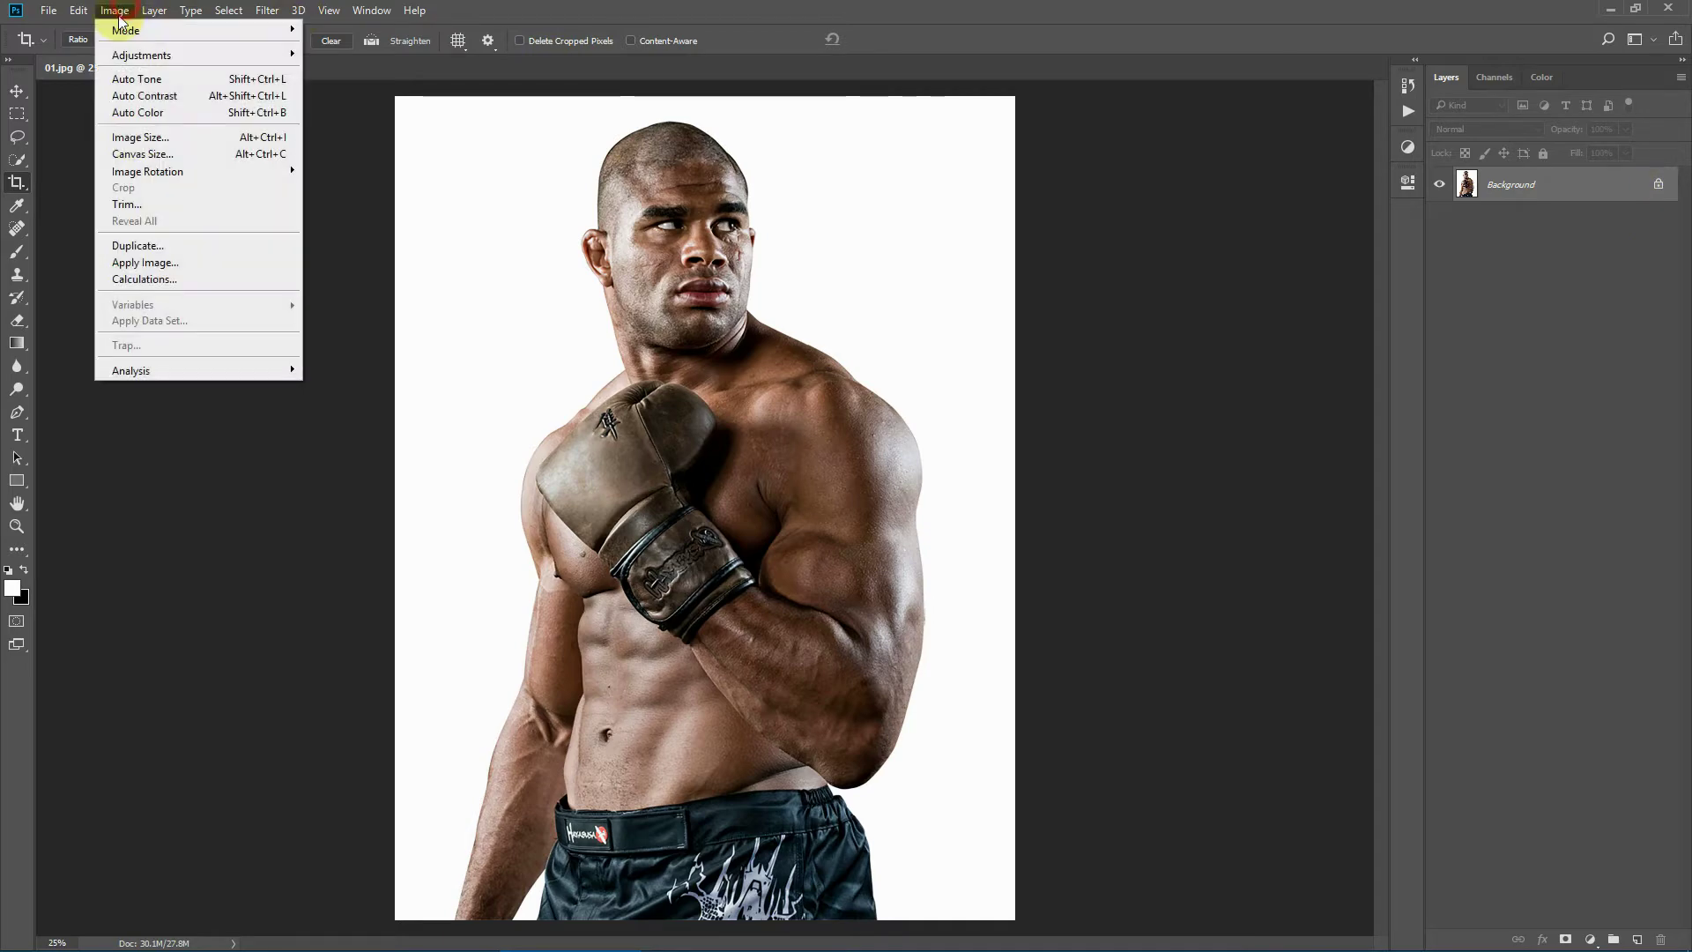
pyautogui.click(145, 136)
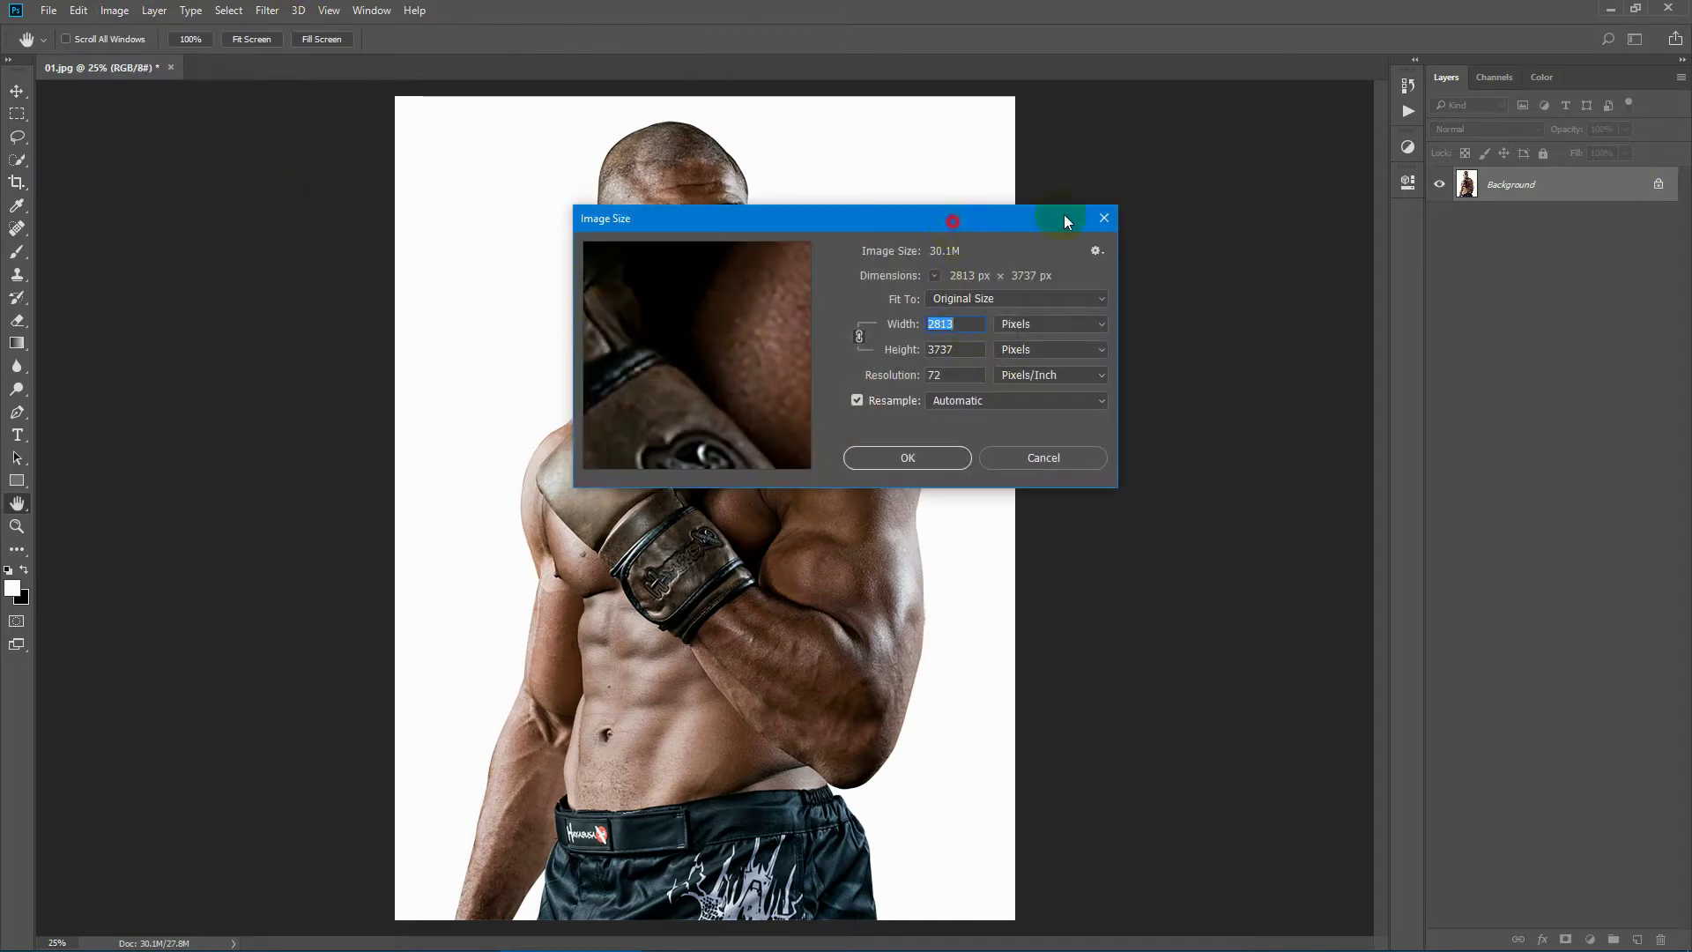
pyautogui.moveTo(973, 216); pyautogui.dragTo(1240, 202)
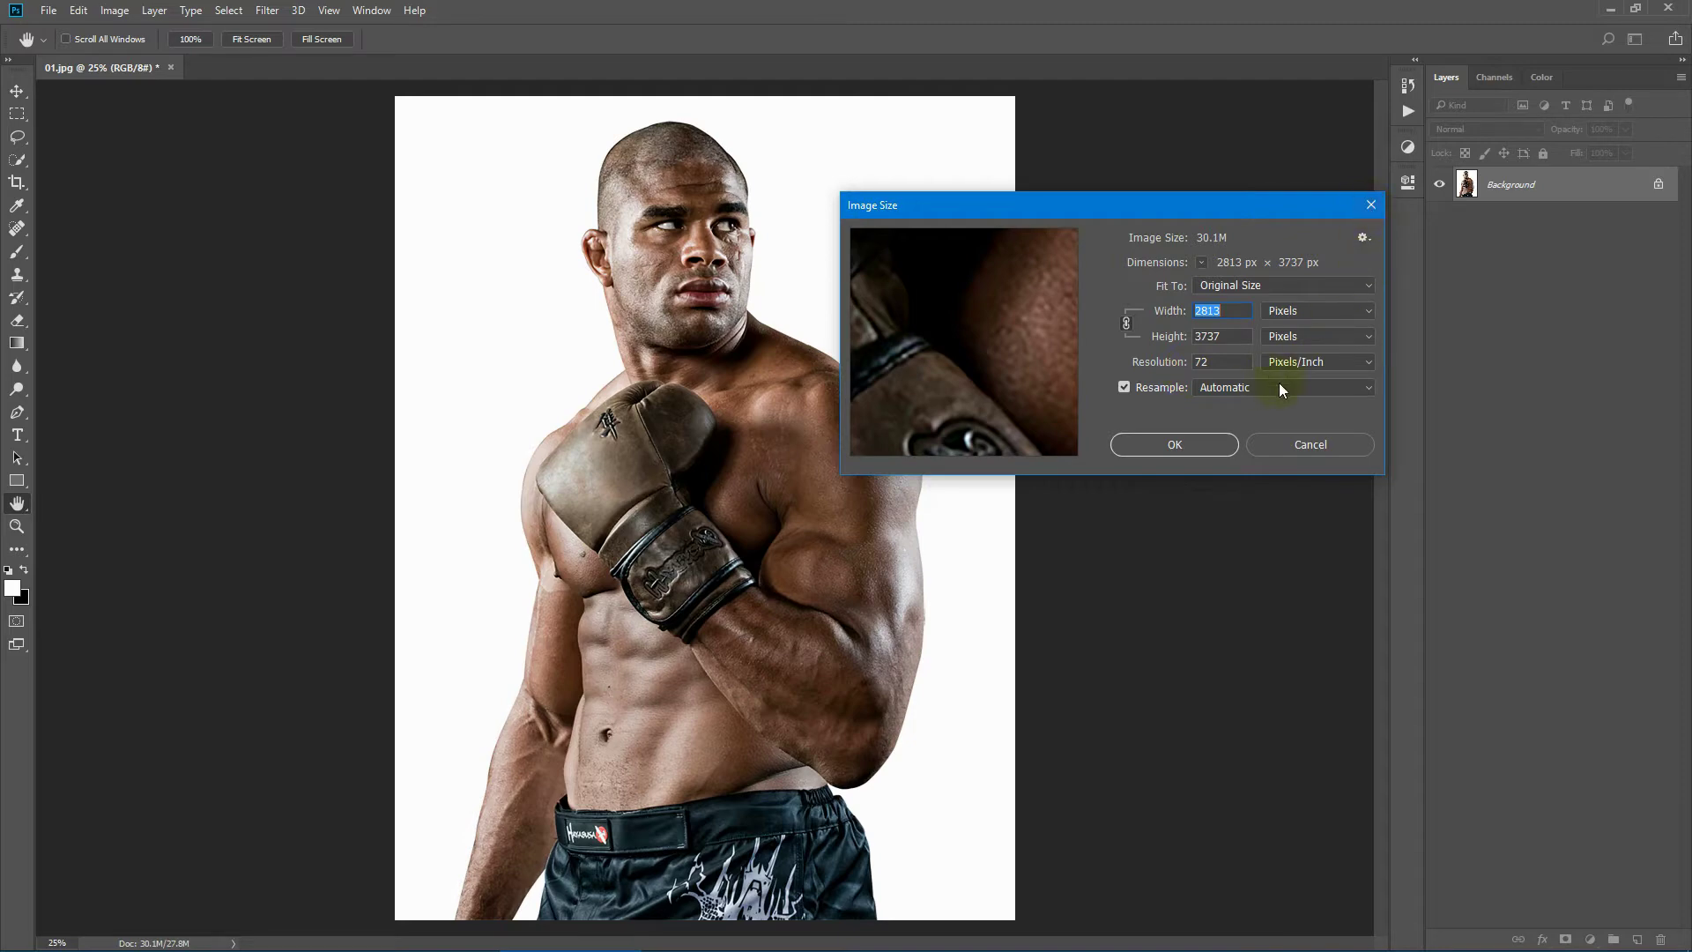
pyautogui.click(1370, 206)
pyautogui.press('c')
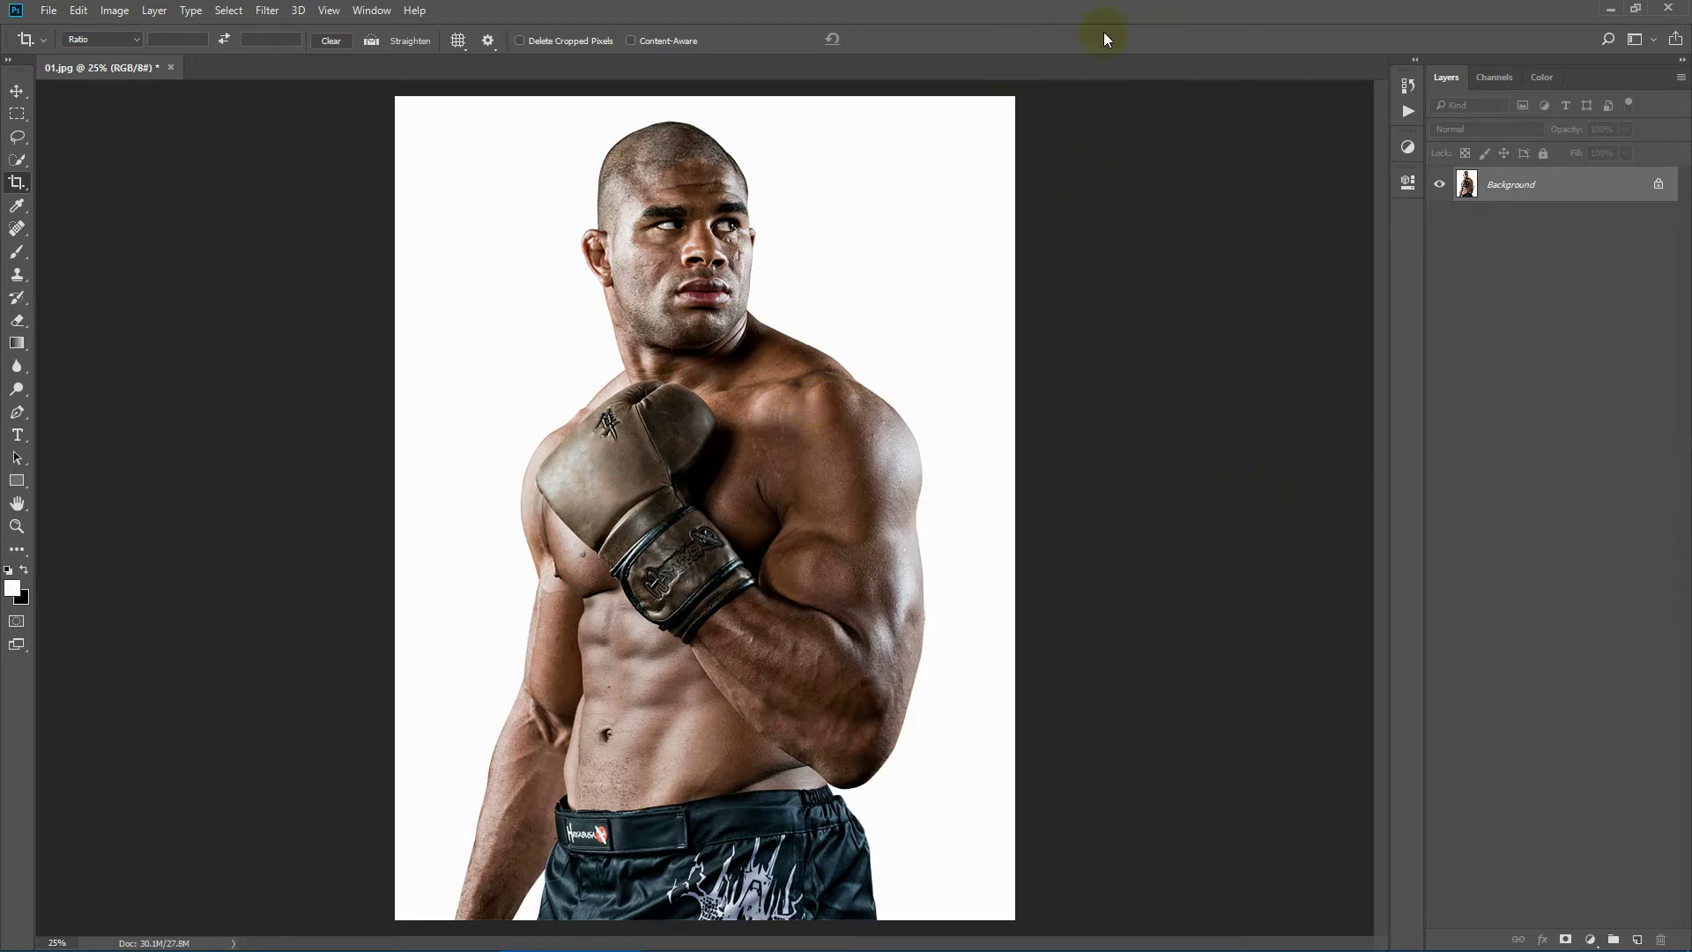
# Step: Show the Actions panel and load Dual Light Photoshop Action.atn from the main_files_dual_light folder
pyautogui.click(368, 11)
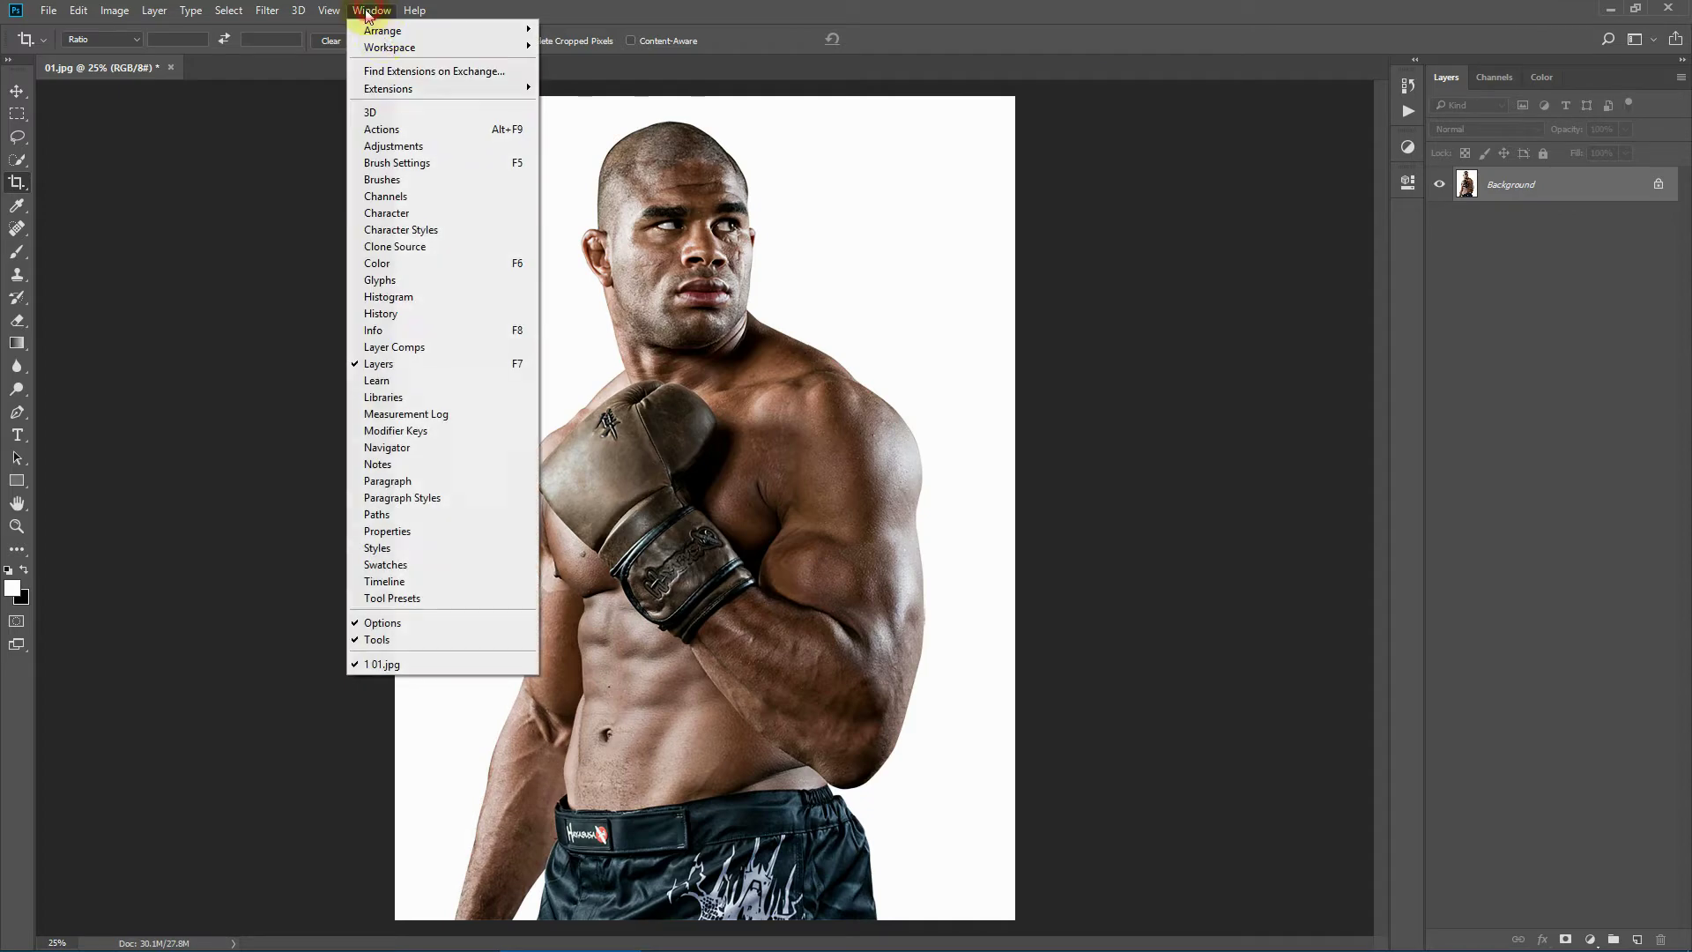
pyautogui.click(385, 132)
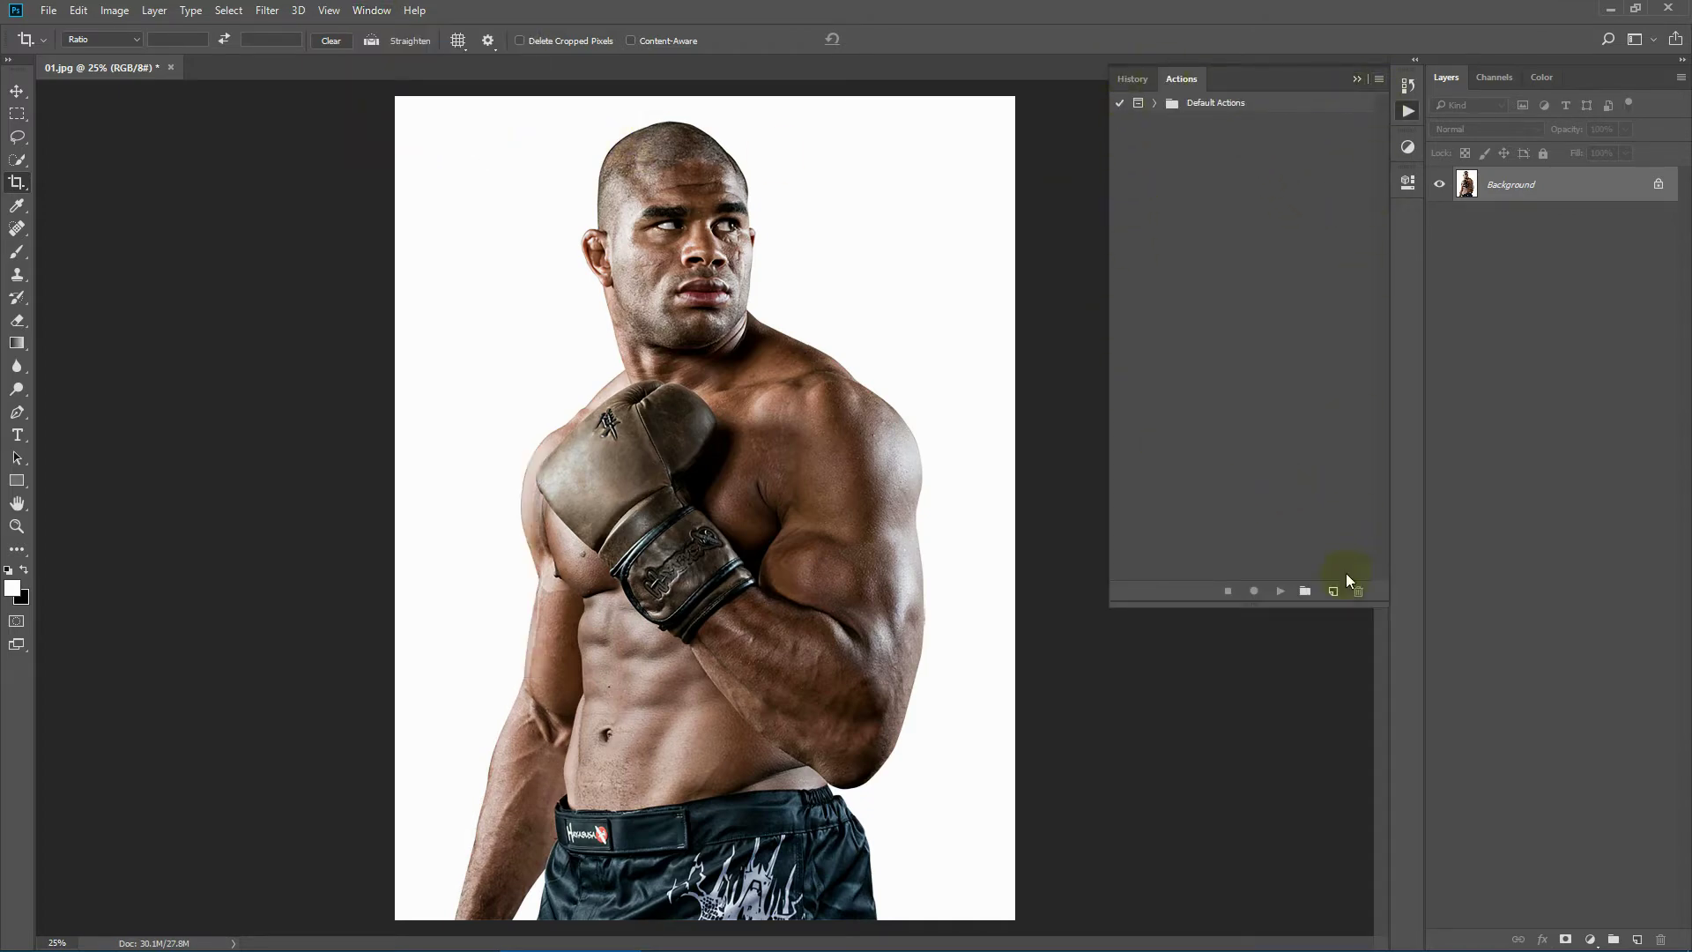
pyautogui.click(1376, 81)
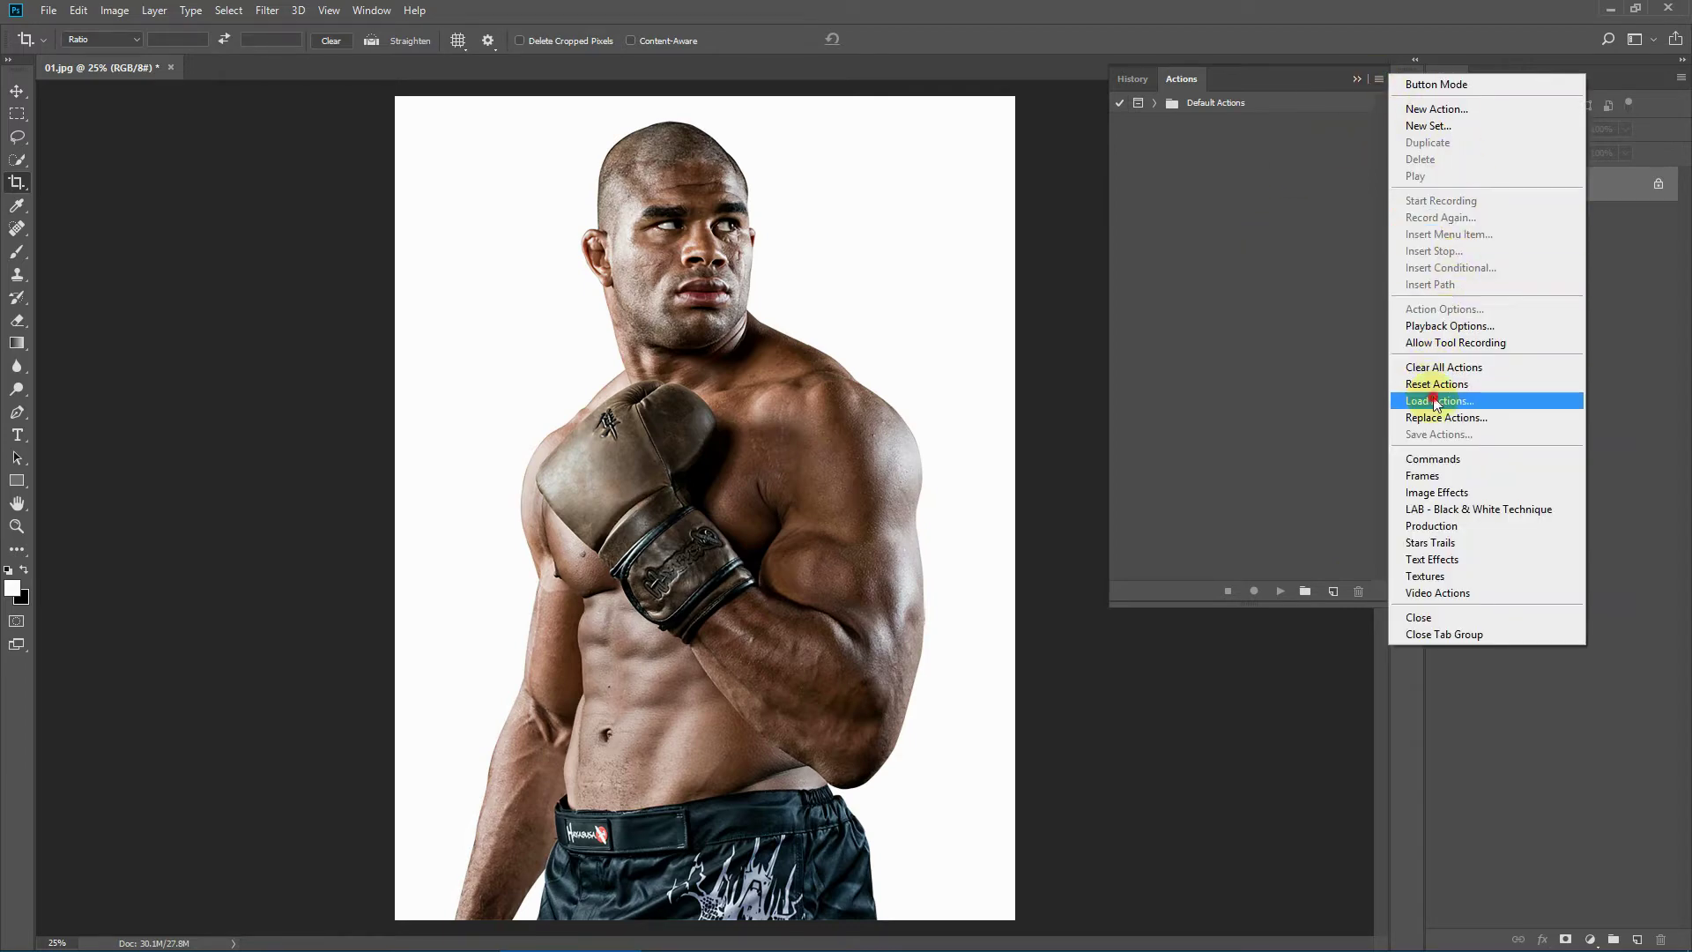
pyautogui.click(1436, 402)
pyautogui.click(234, 253)
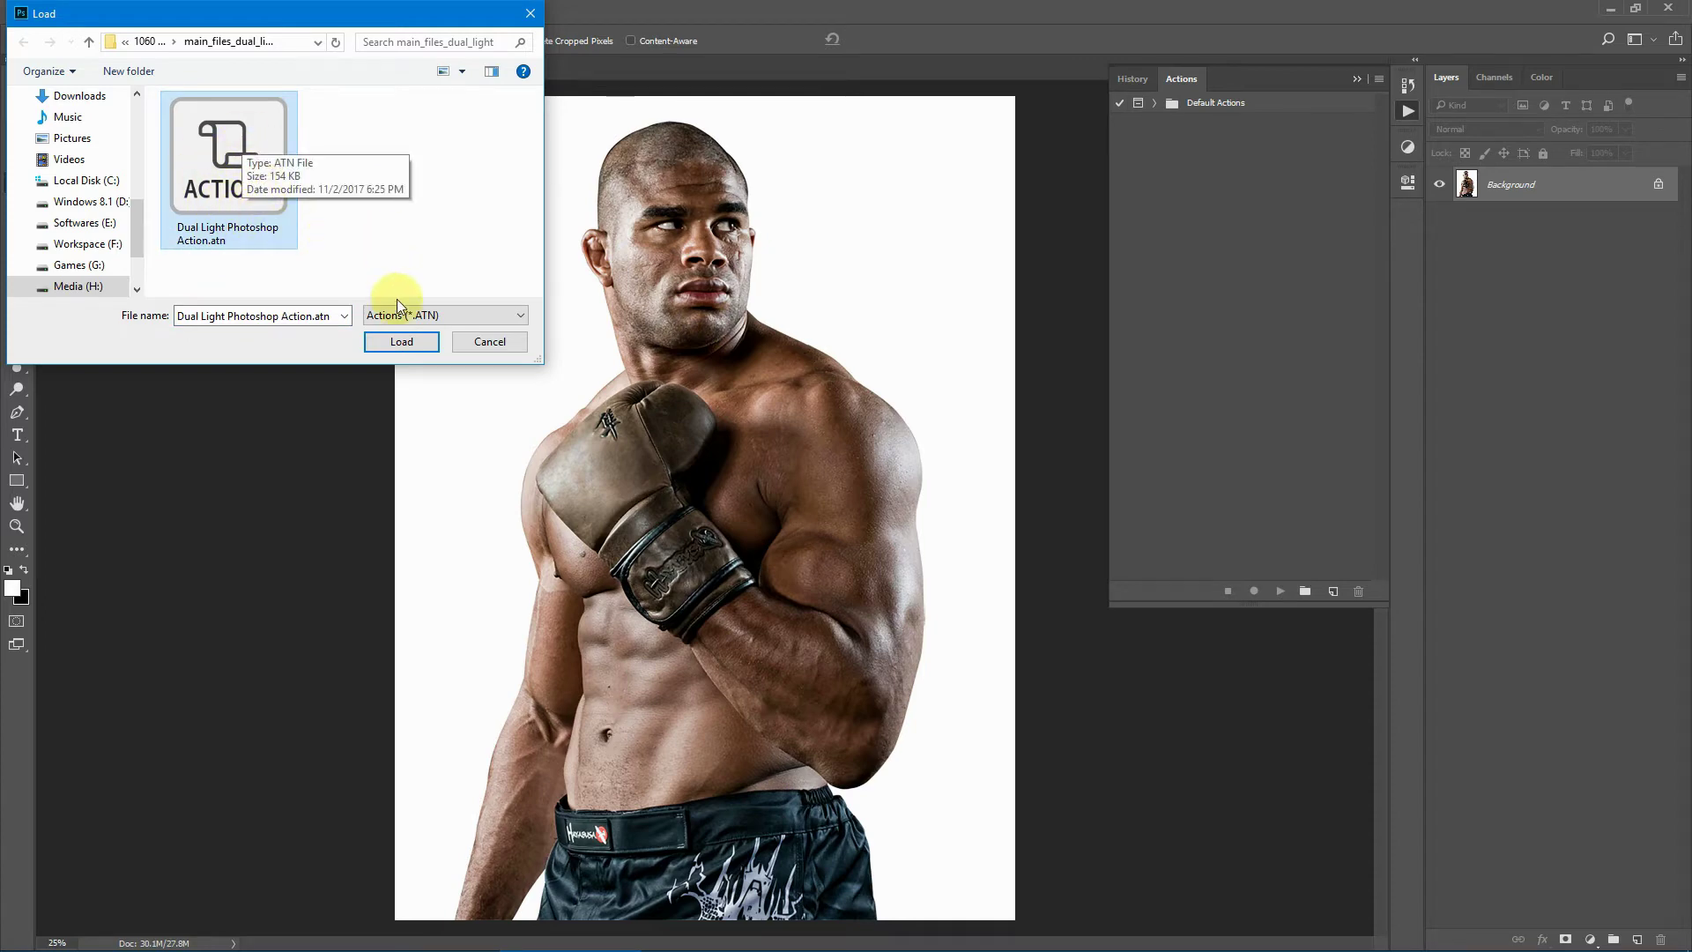
pyautogui.click(395, 341)
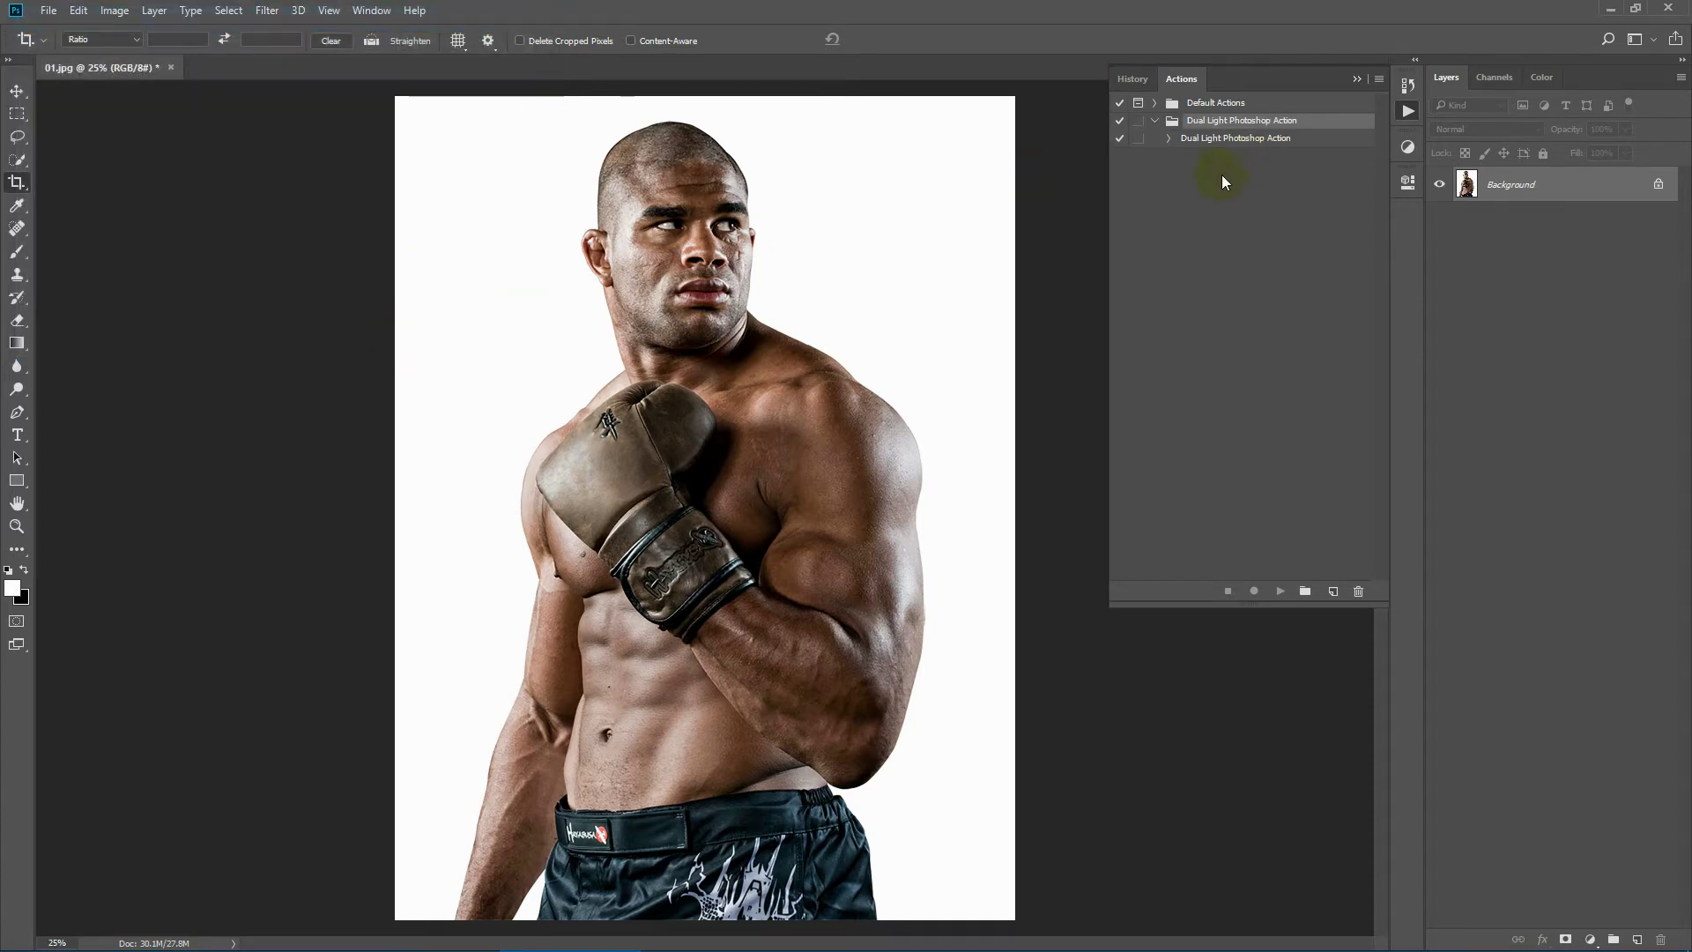
# Step: Load the brush set Dual Light Brushes.abr from the main_files_dual_light folder in the Preset Manager
pyautogui.click(16, 252)
pyautogui.click(79, 9)
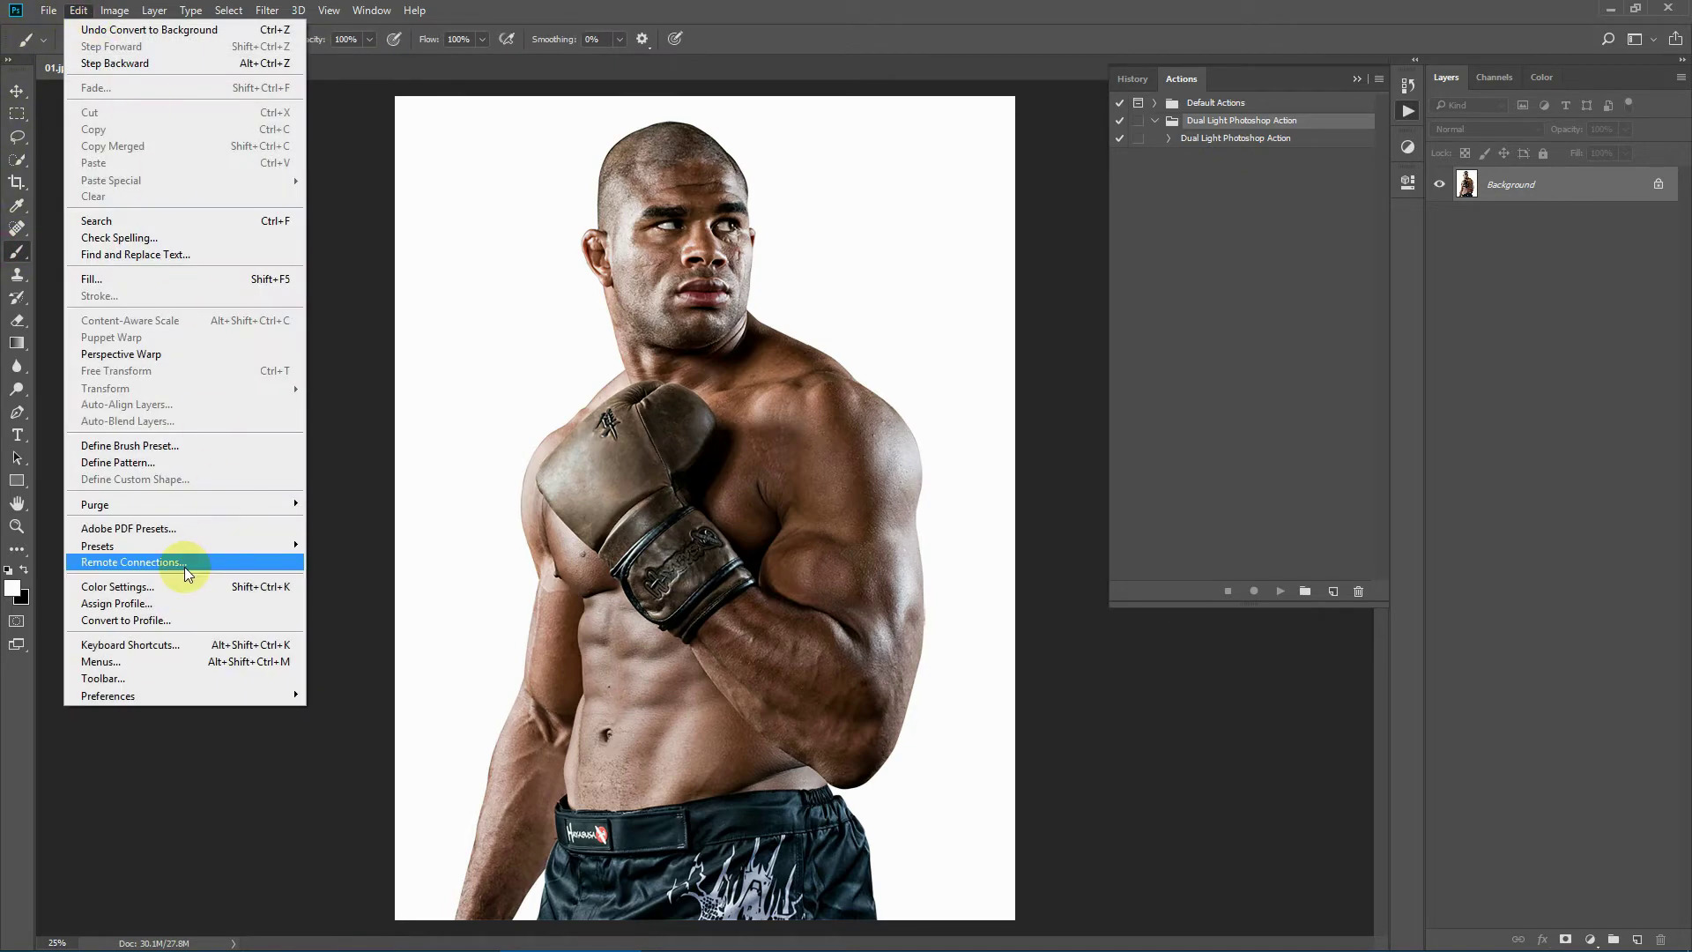
pyautogui.moveTo(141, 546)
pyautogui.click(407, 541)
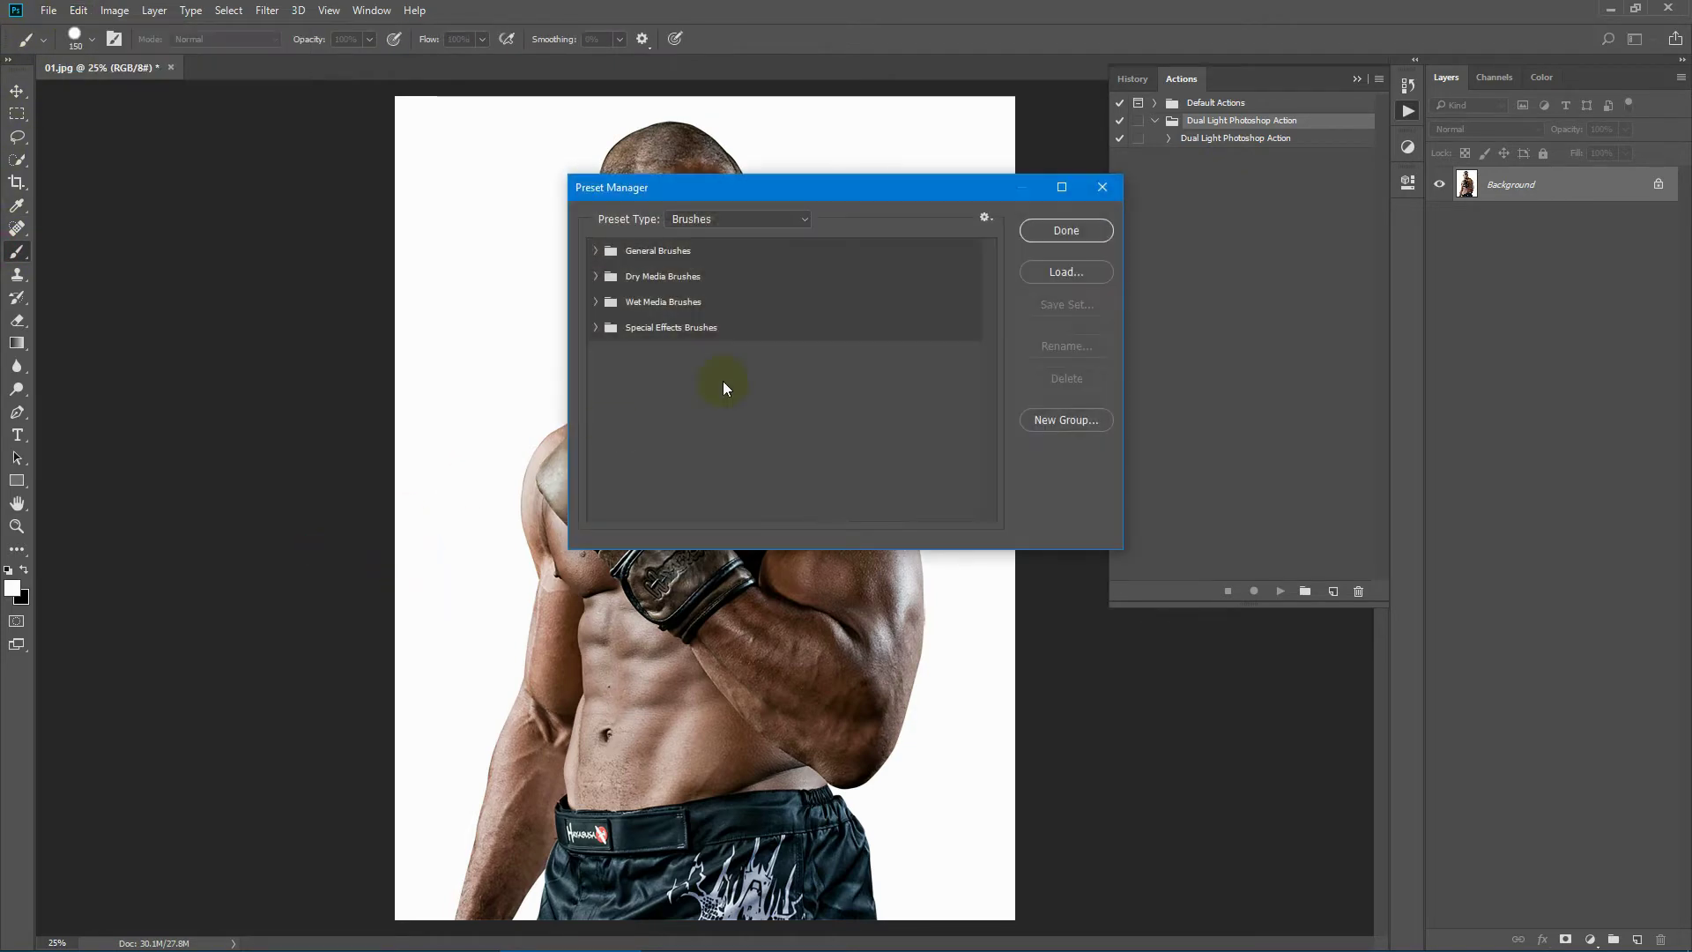
pyautogui.click(789, 225)
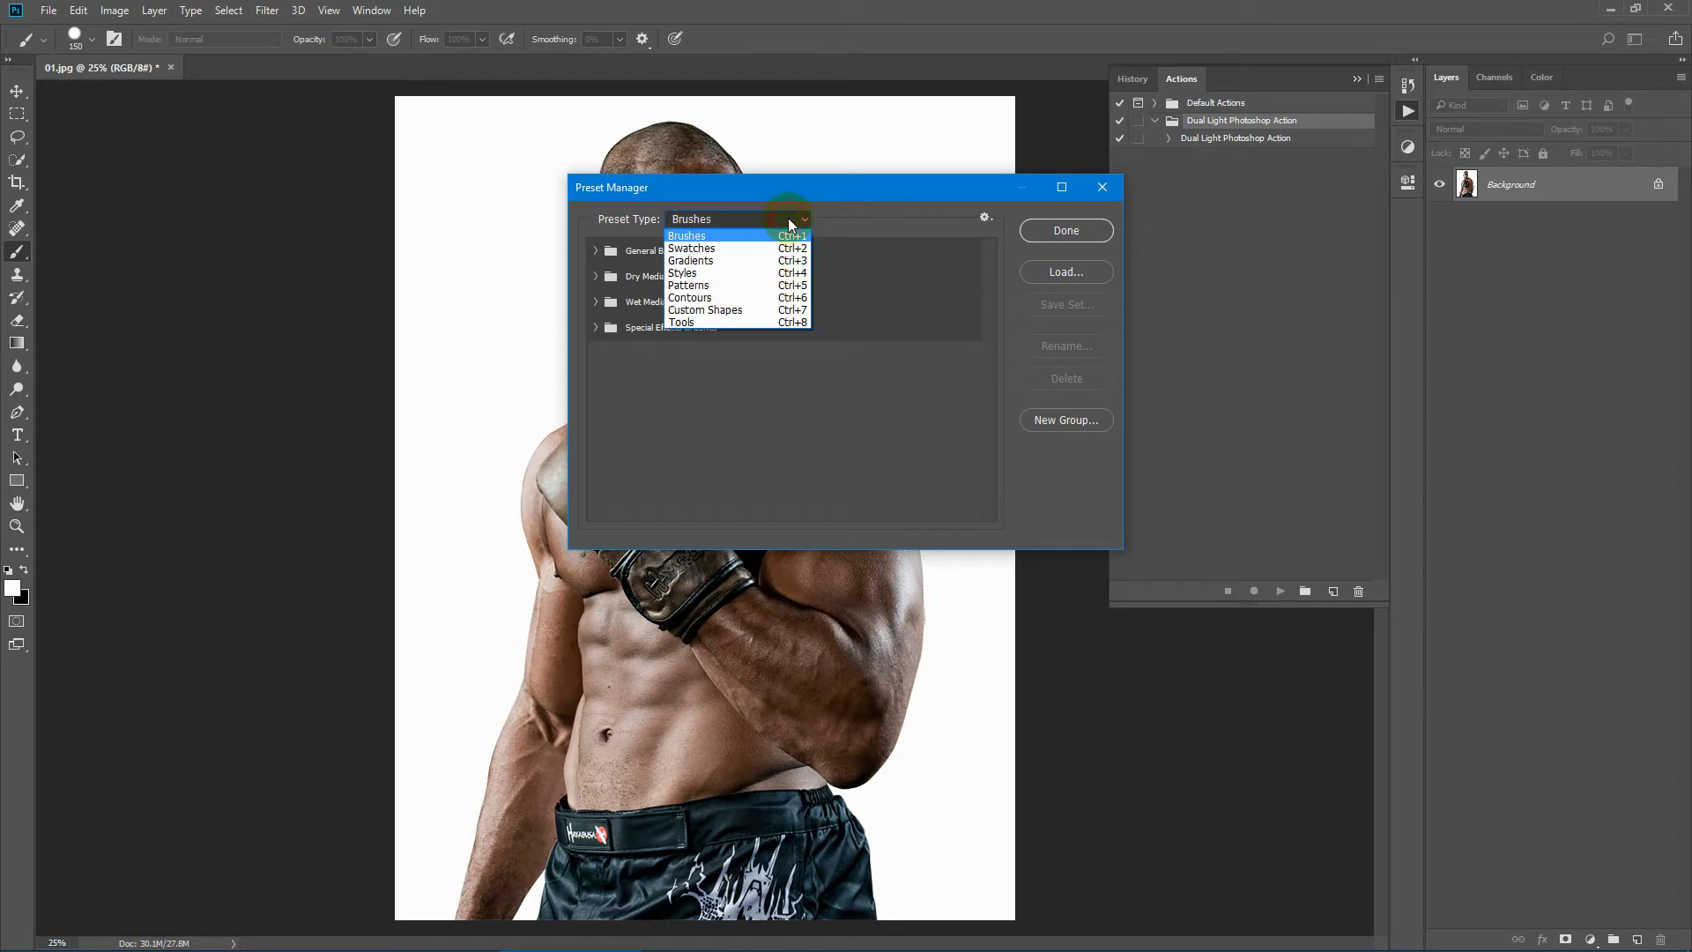
pyautogui.click(745, 227)
pyautogui.click(1066, 273)
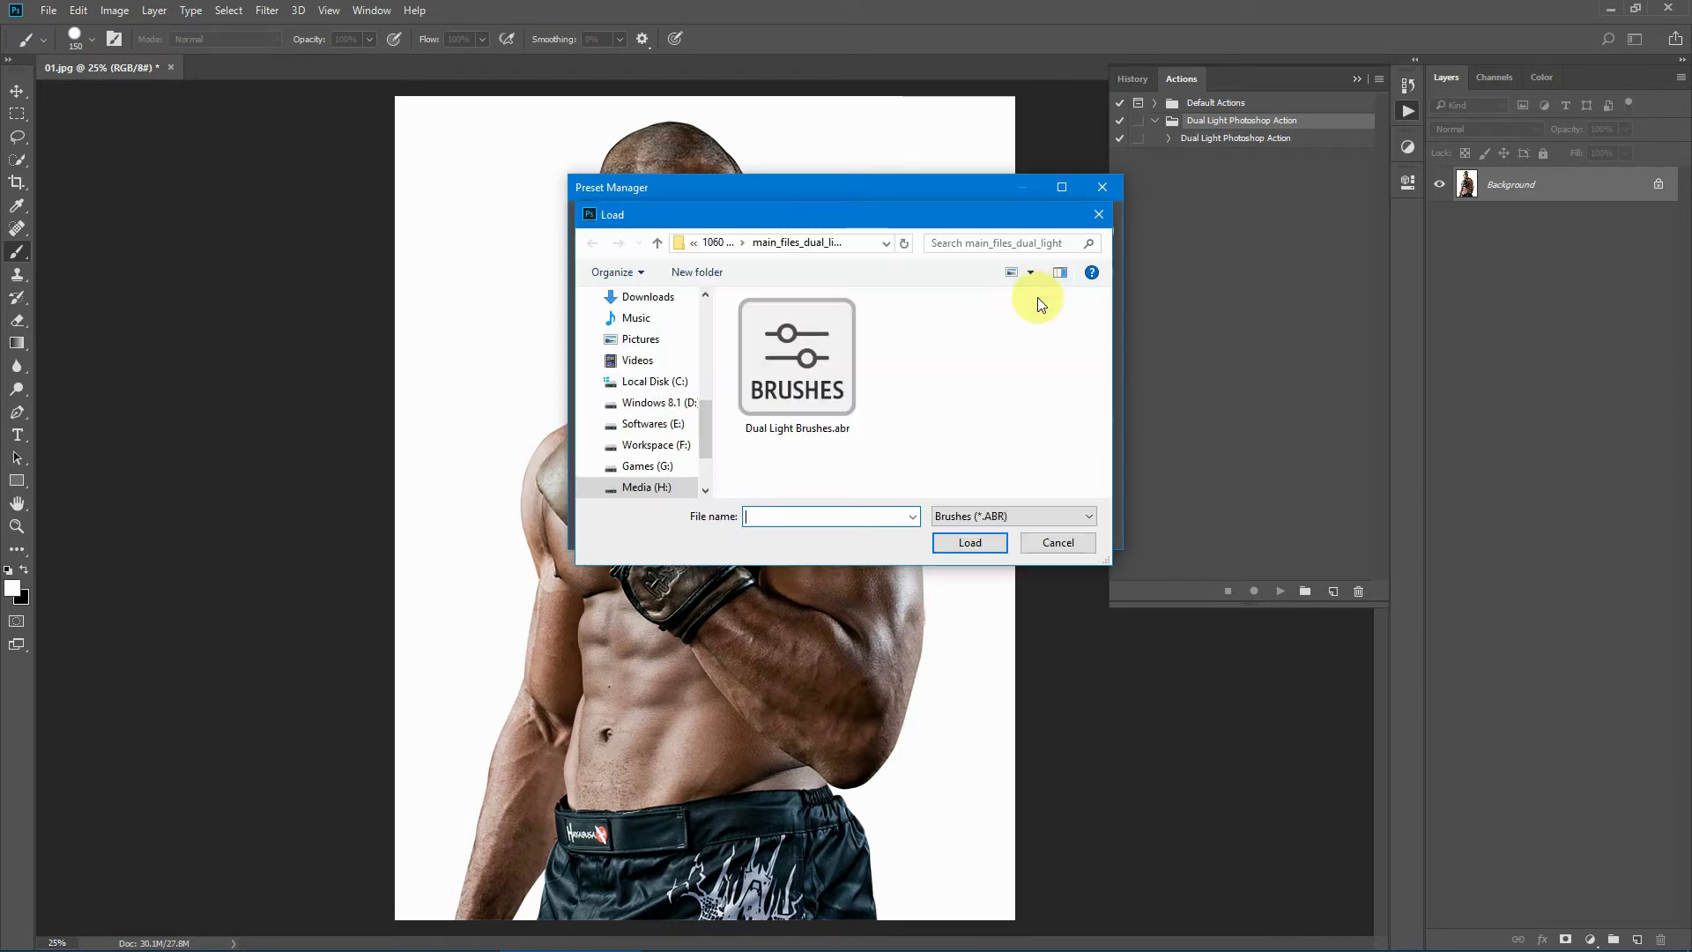
pyautogui.click(771, 391)
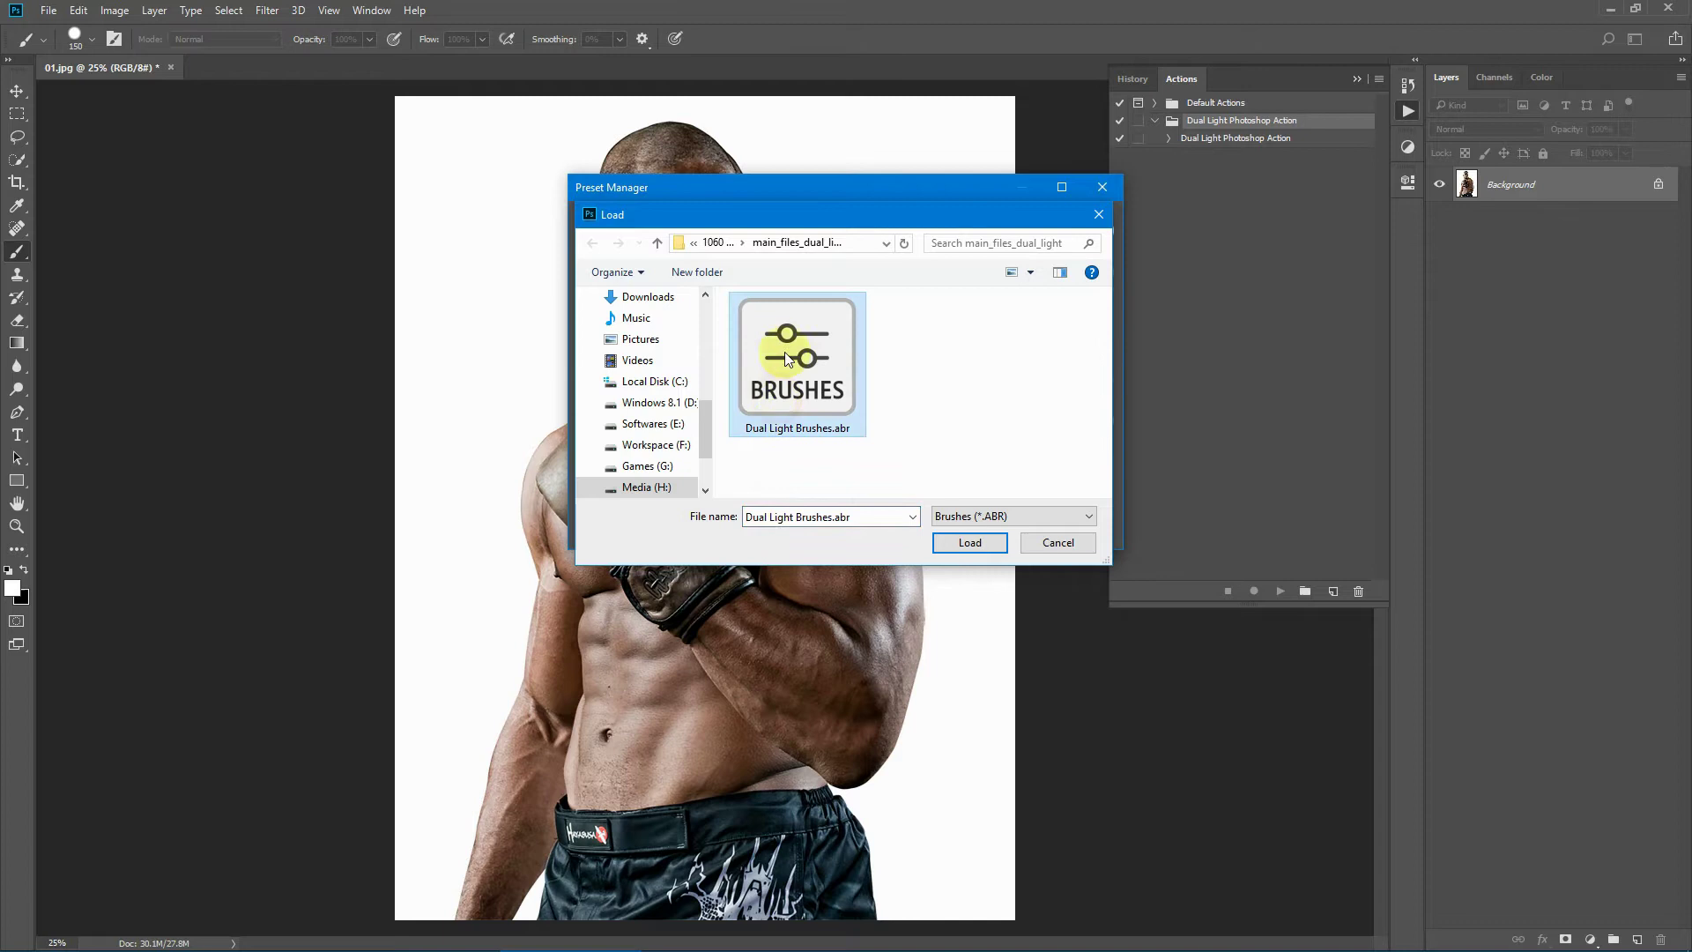
pyautogui.click(967, 543)
# Step: Load the pattern set Dual Light Patterns.pat in the Preset Manager and close the manager
pyautogui.click(800, 221)
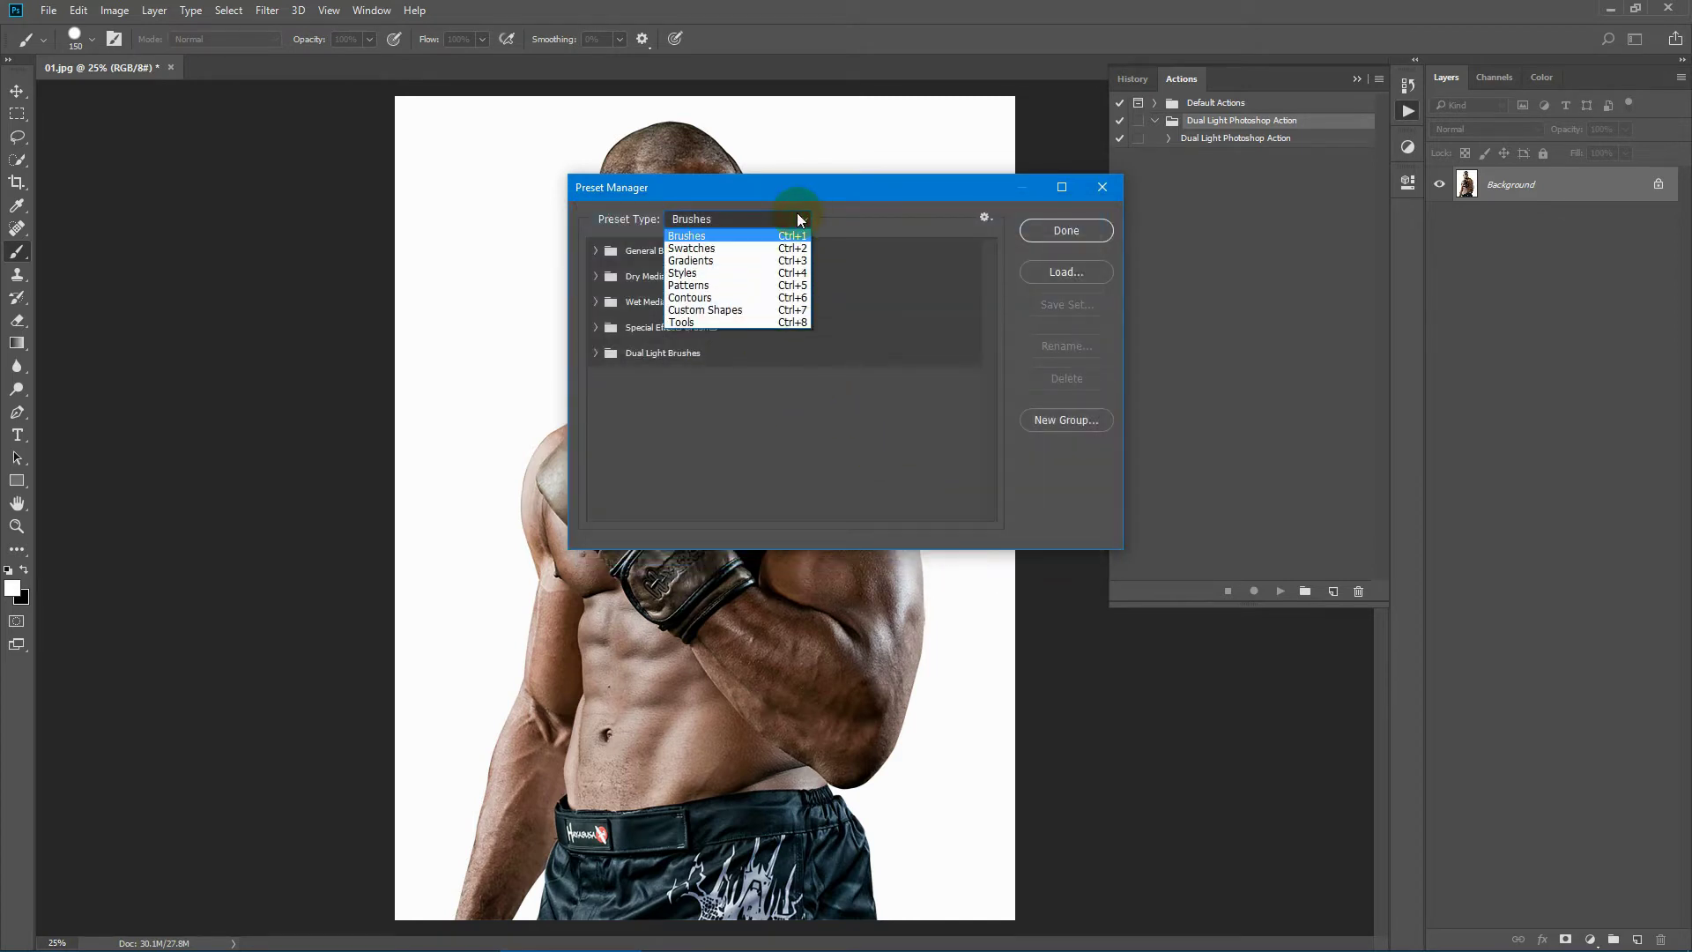
pyautogui.click(702, 284)
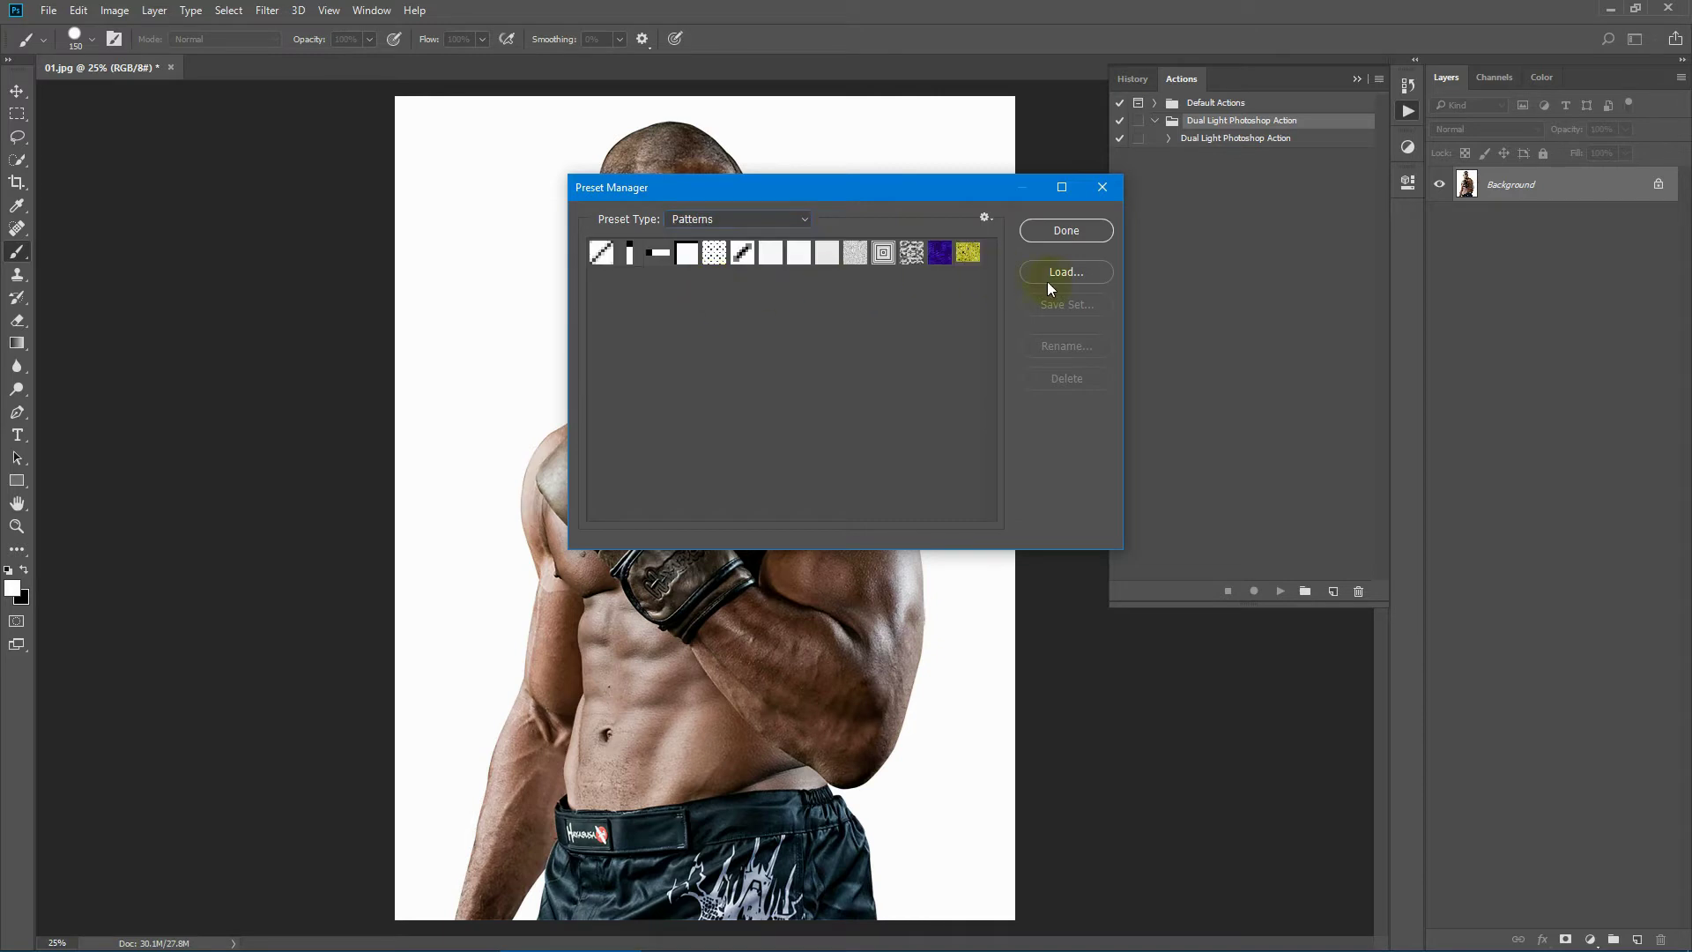
pyautogui.click(1054, 271)
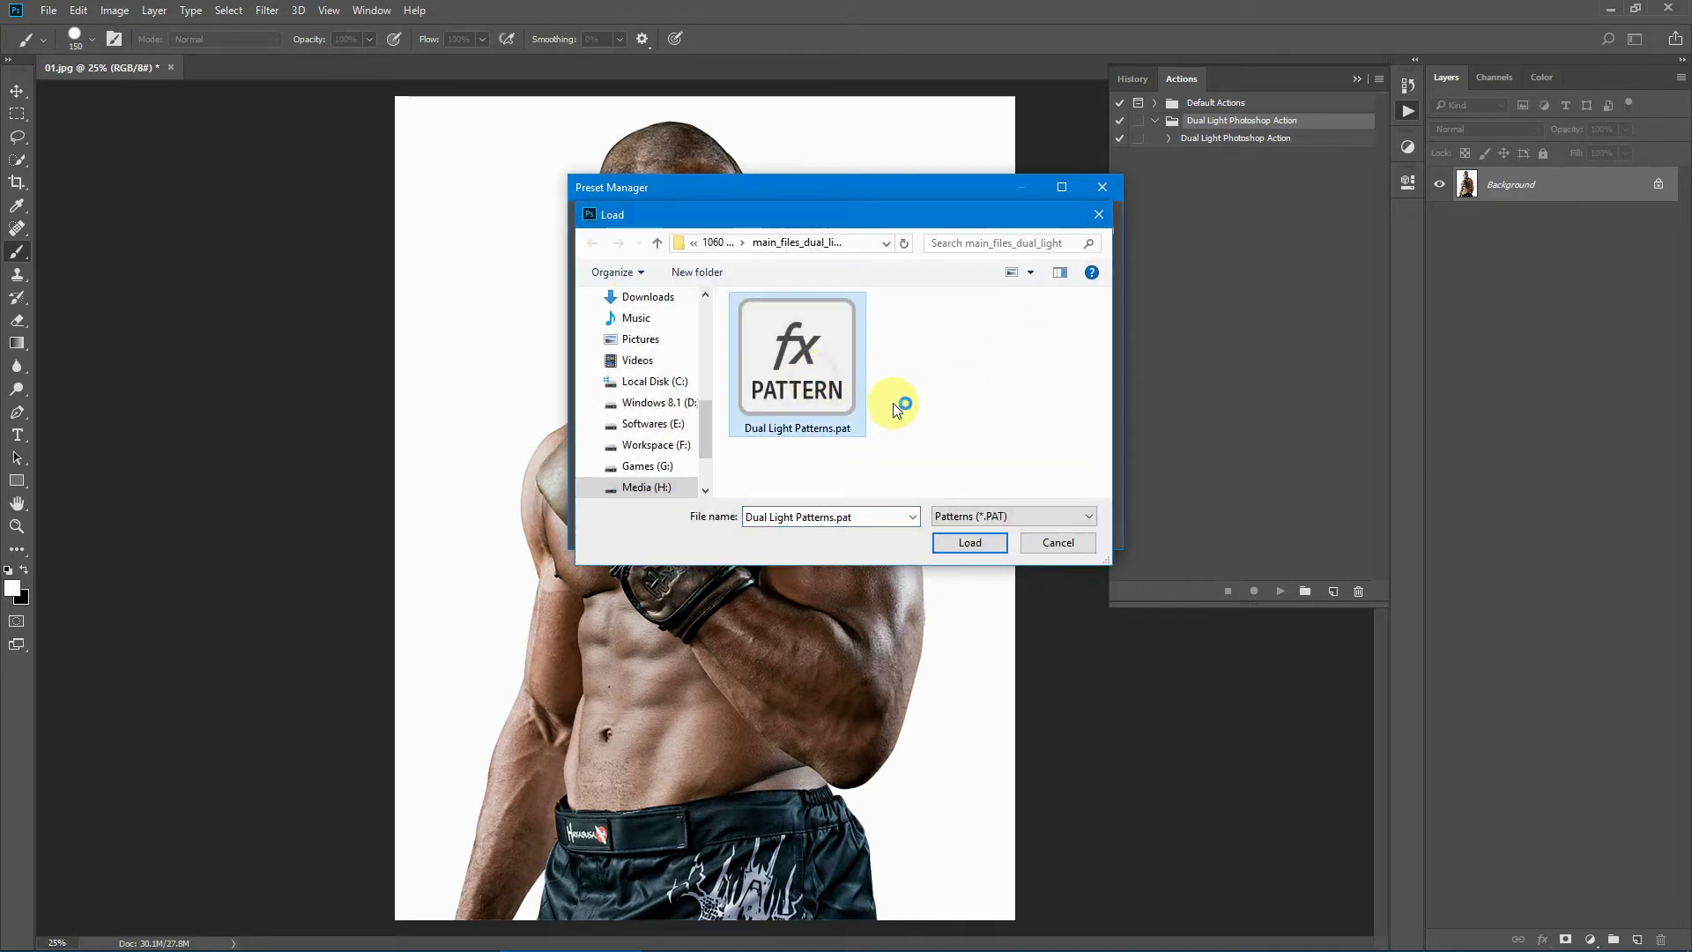
pyautogui.click(968, 544)
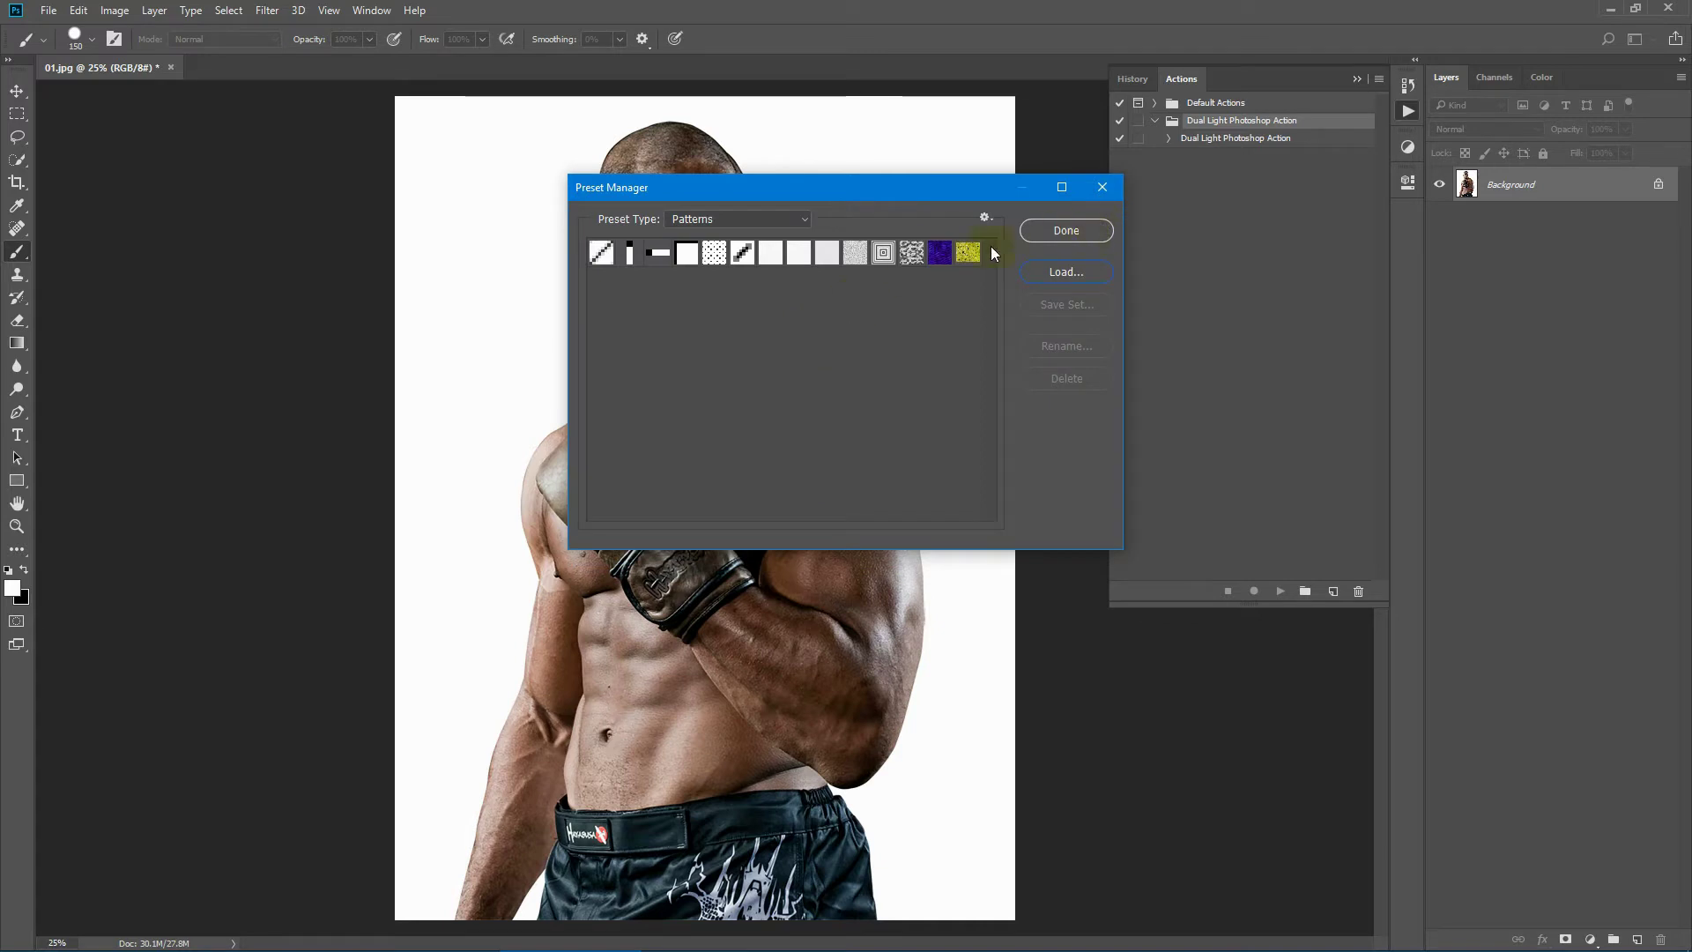
pyautogui.click(1066, 230)
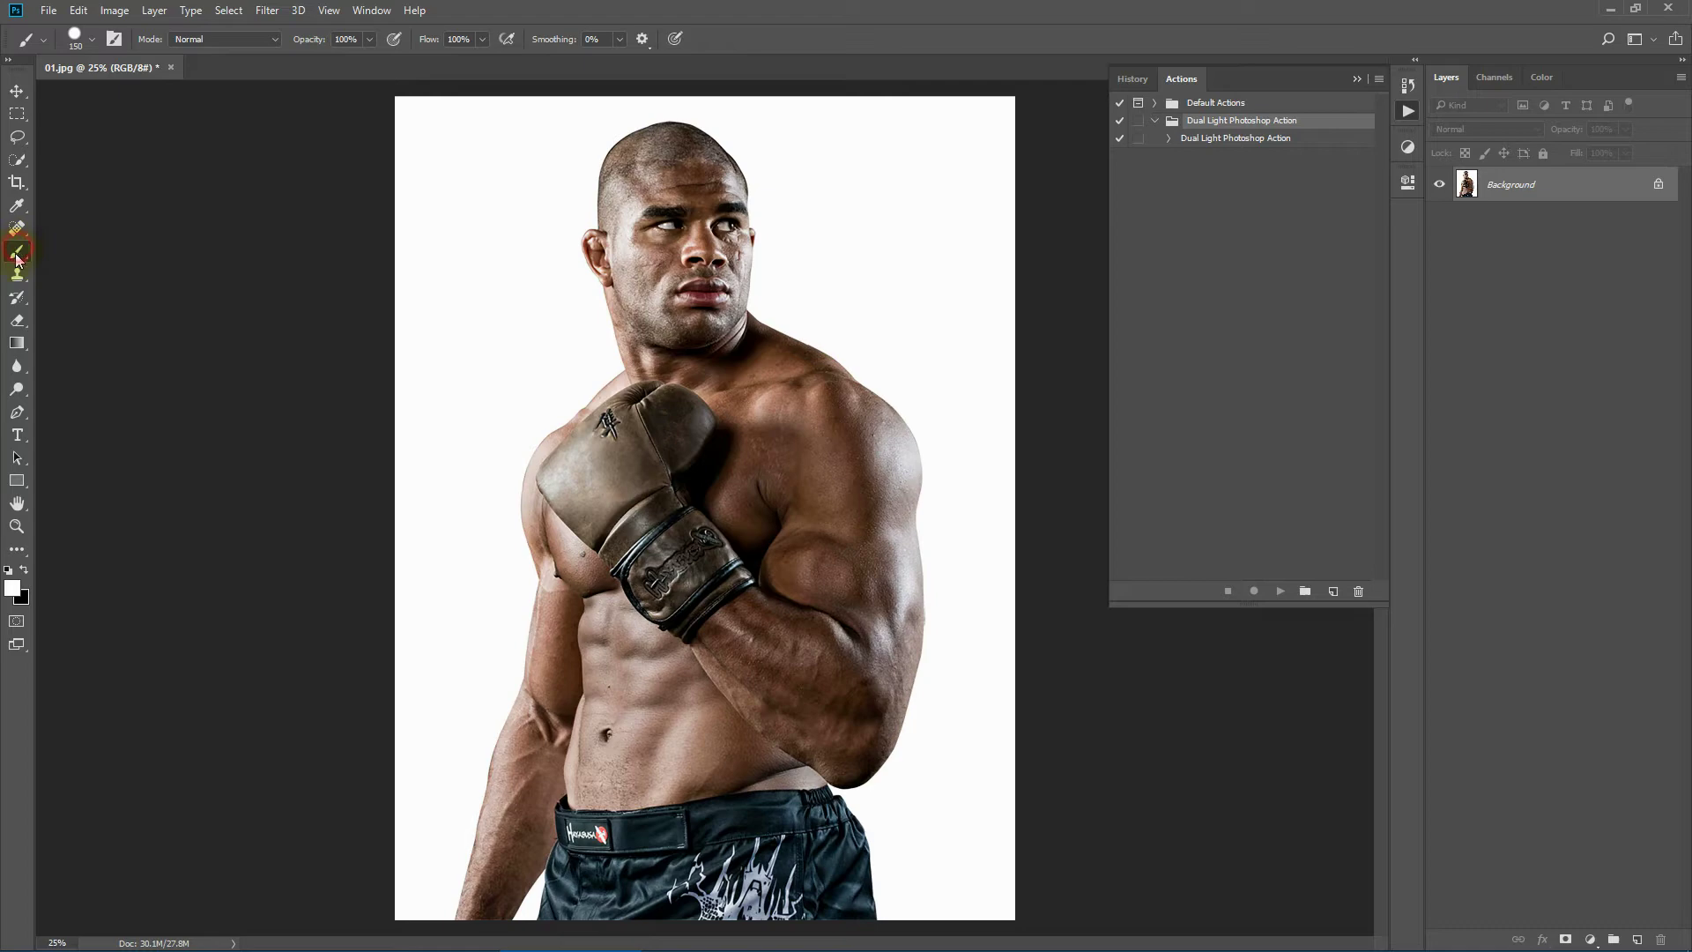
# Step: Set the brush to Normal mode with opacity, flow and smoothing all at 100%
pyautogui.click(351, 42)
pyautogui.click(471, 40)
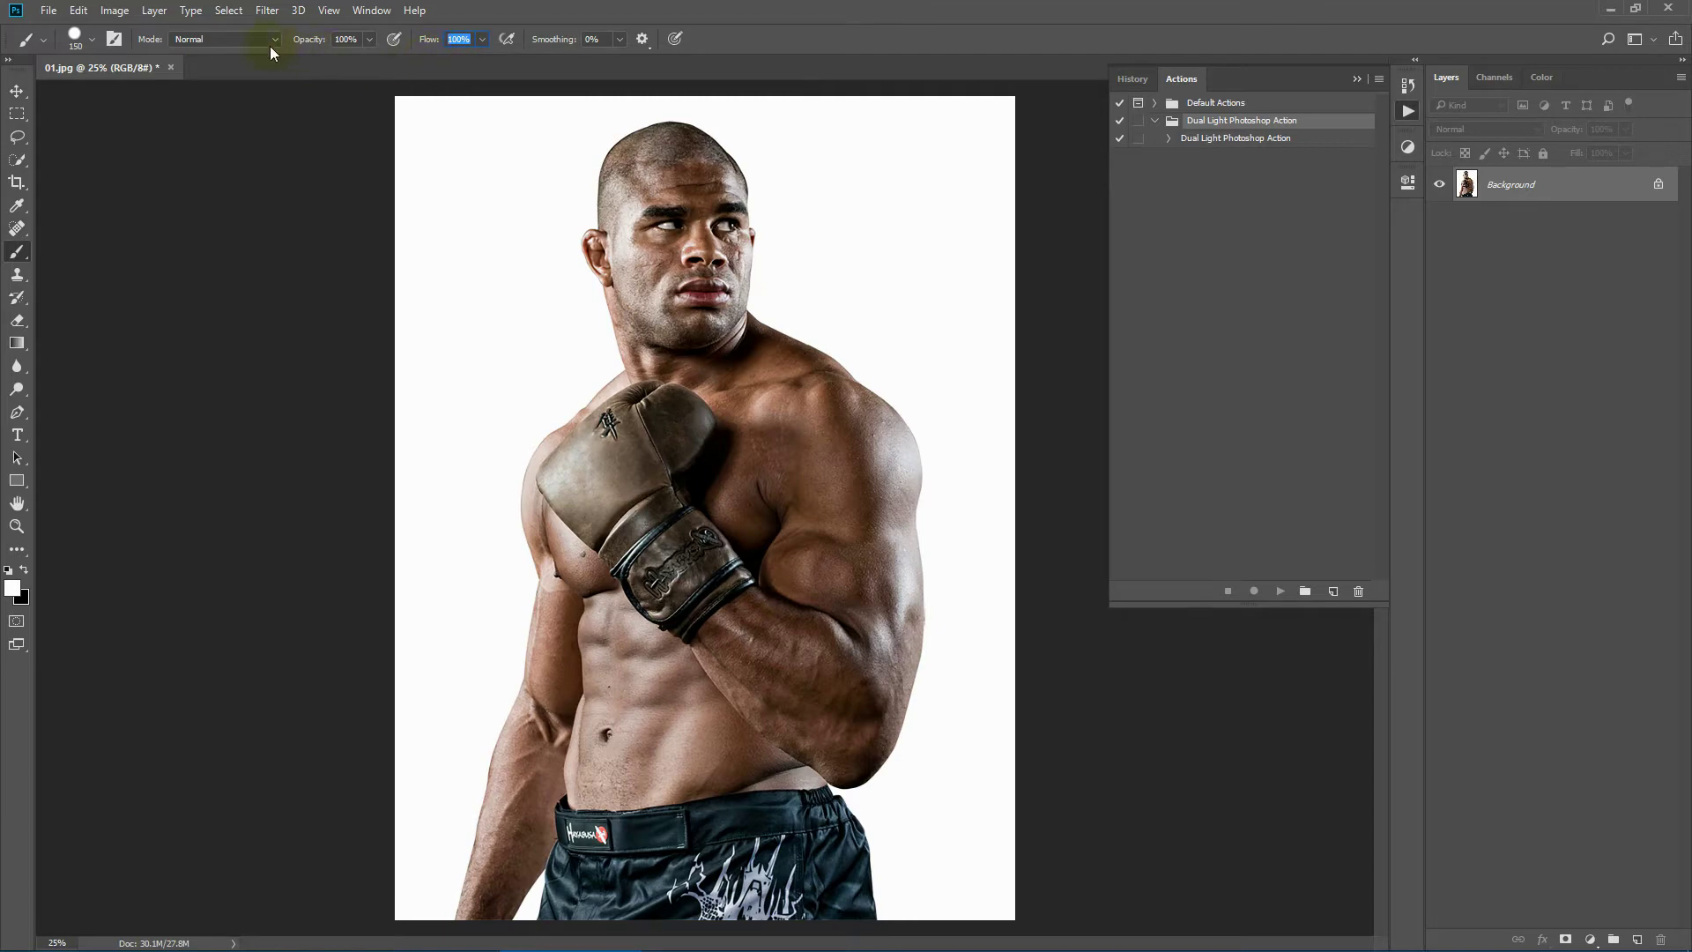
pyautogui.click(231, 42)
pyautogui.click(229, 38)
pyautogui.click(472, 40)
pyautogui.click(619, 40)
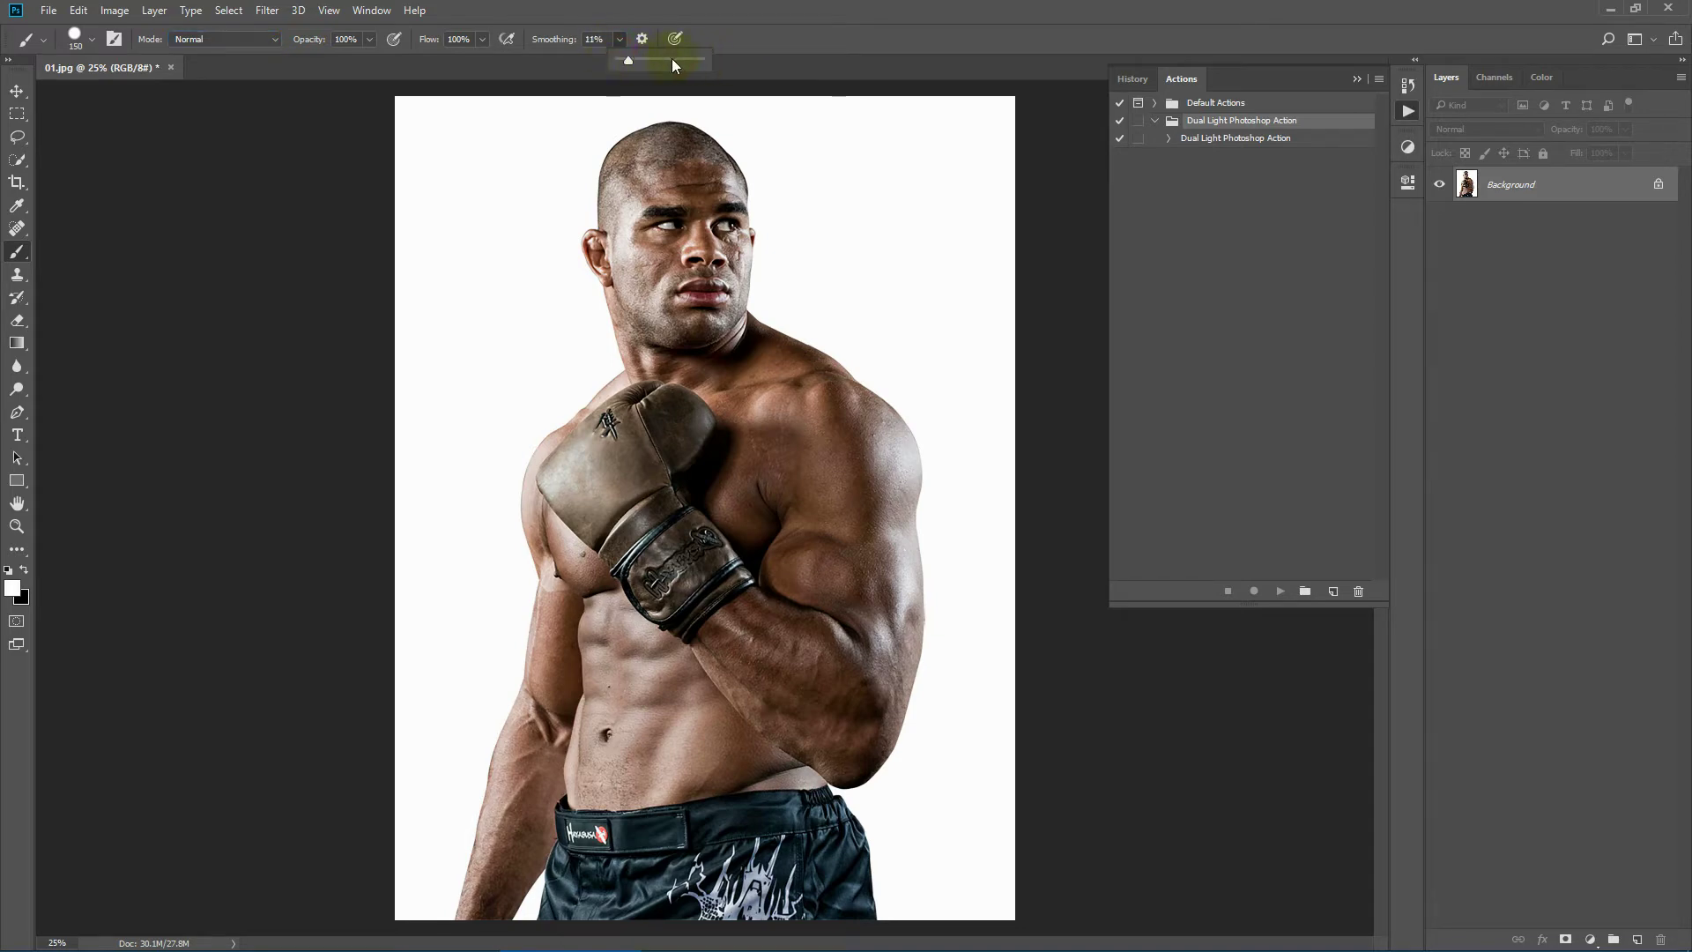
pyautogui.click(832, 5)
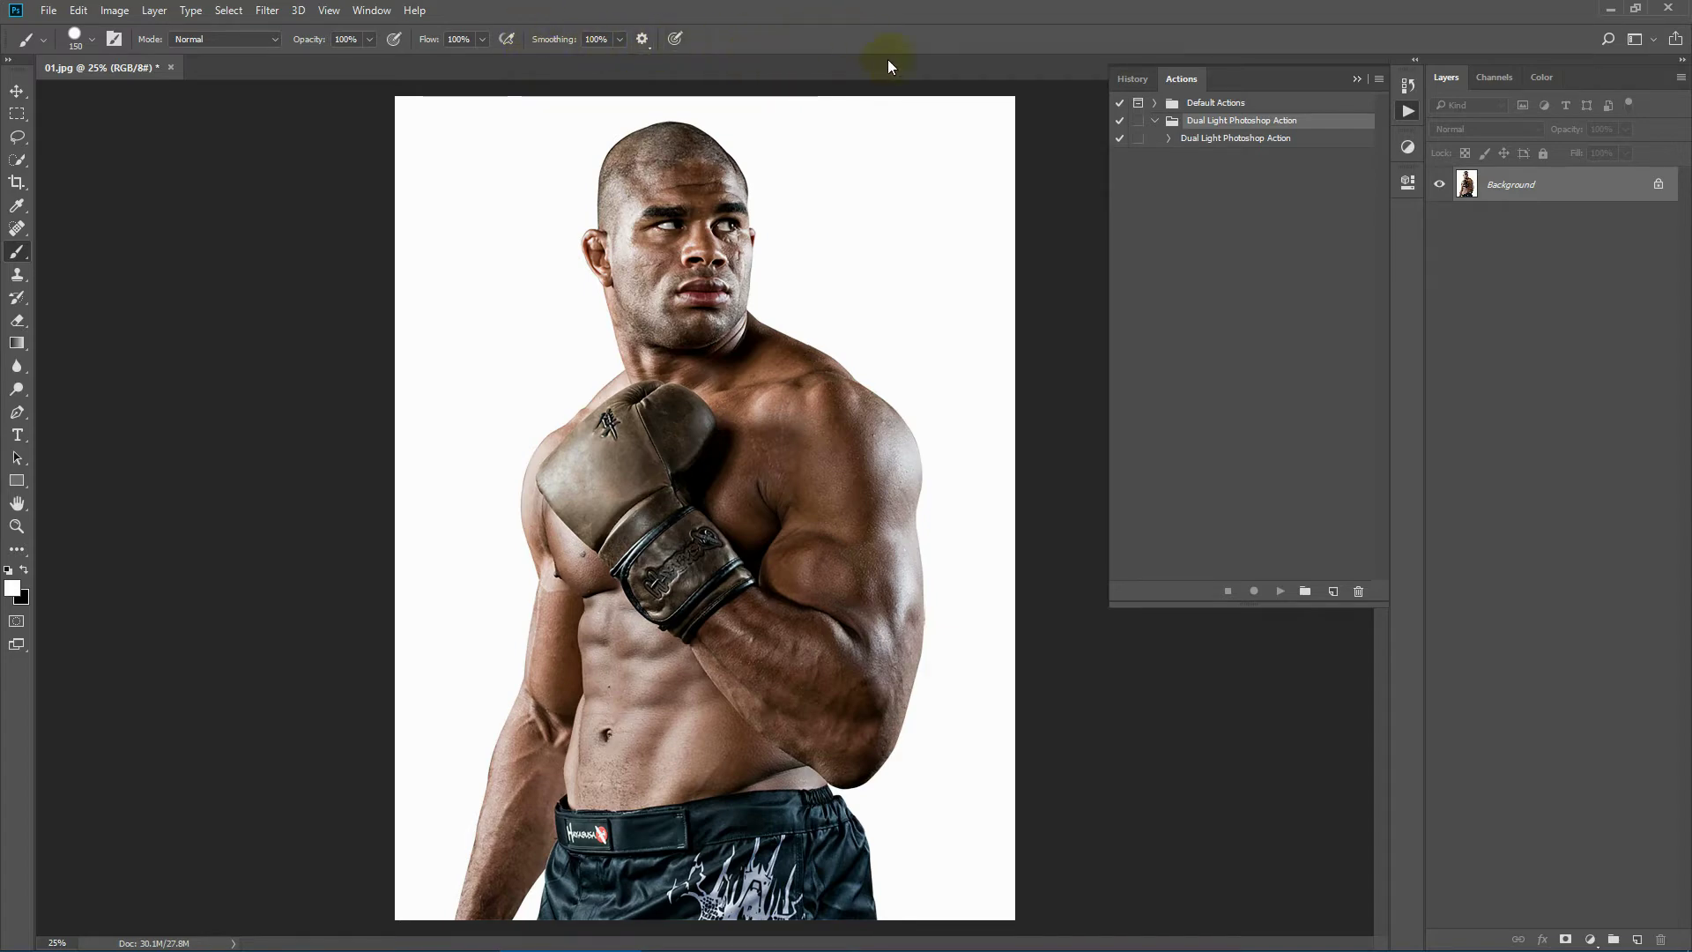
# Step: Collapse the Actions panel and add a new layer named "subject" above the Background layer
pyautogui.click(1357, 79)
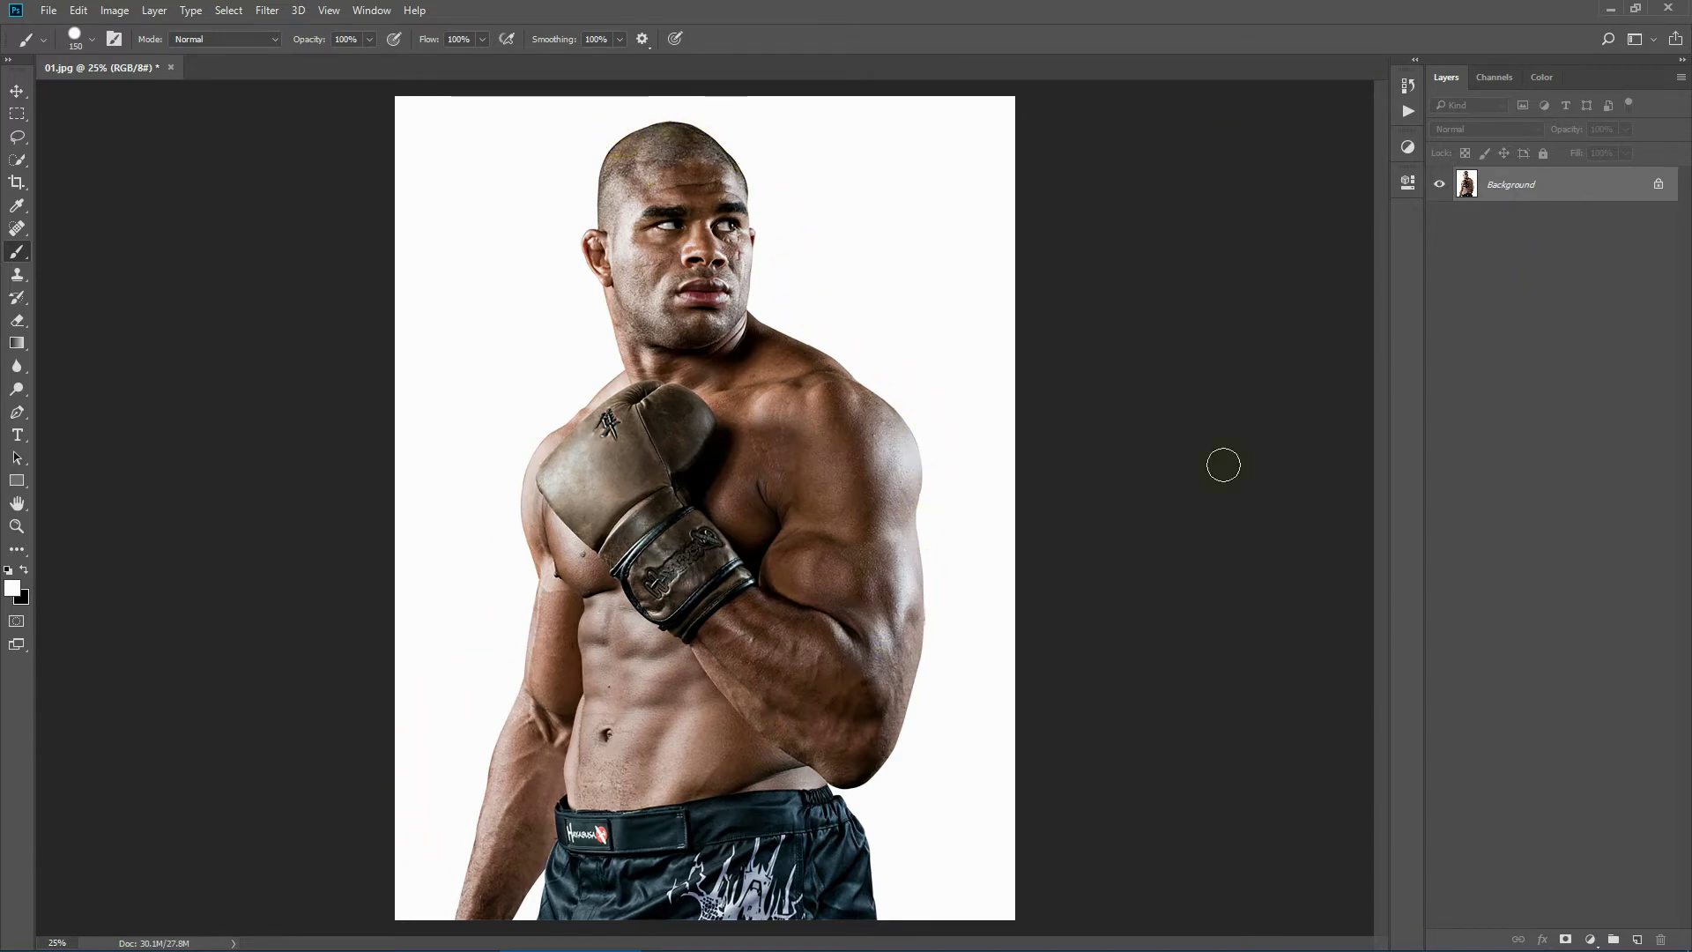
pyautogui.click(1538, 187)
pyautogui.click(1637, 939)
pyautogui.click(1504, 188)
pyautogui.doubleClick(1504, 188)
pyautogui.write('subject')
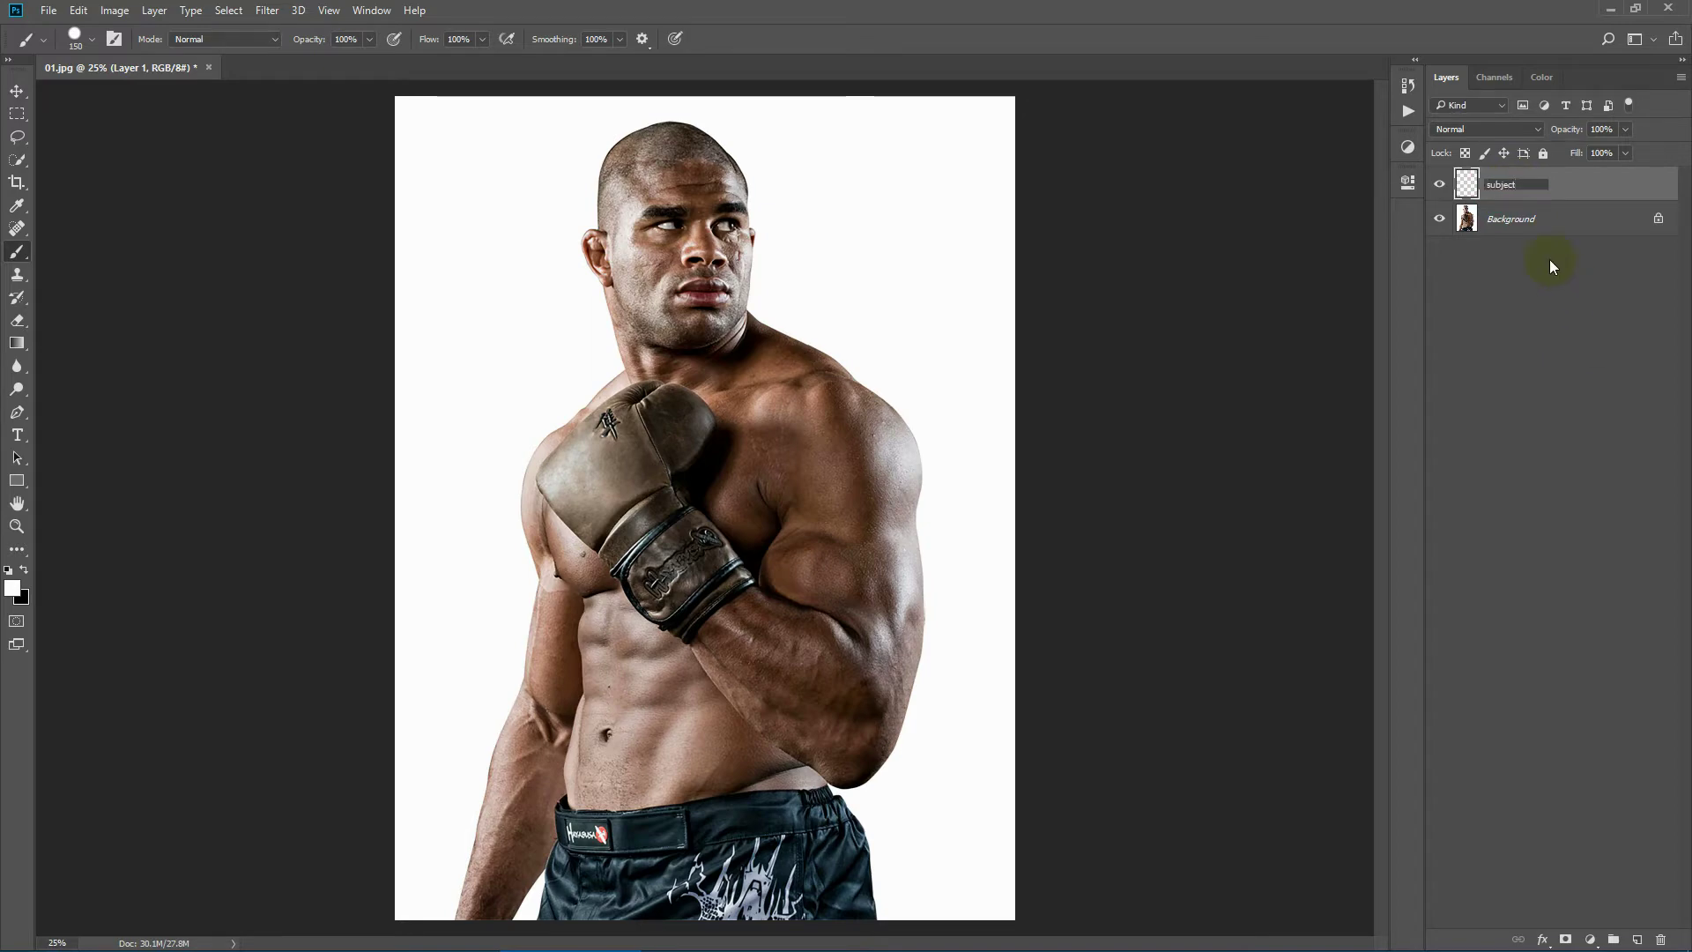
pyautogui.doubleClick(1502, 185)
pyautogui.click(1584, 206)
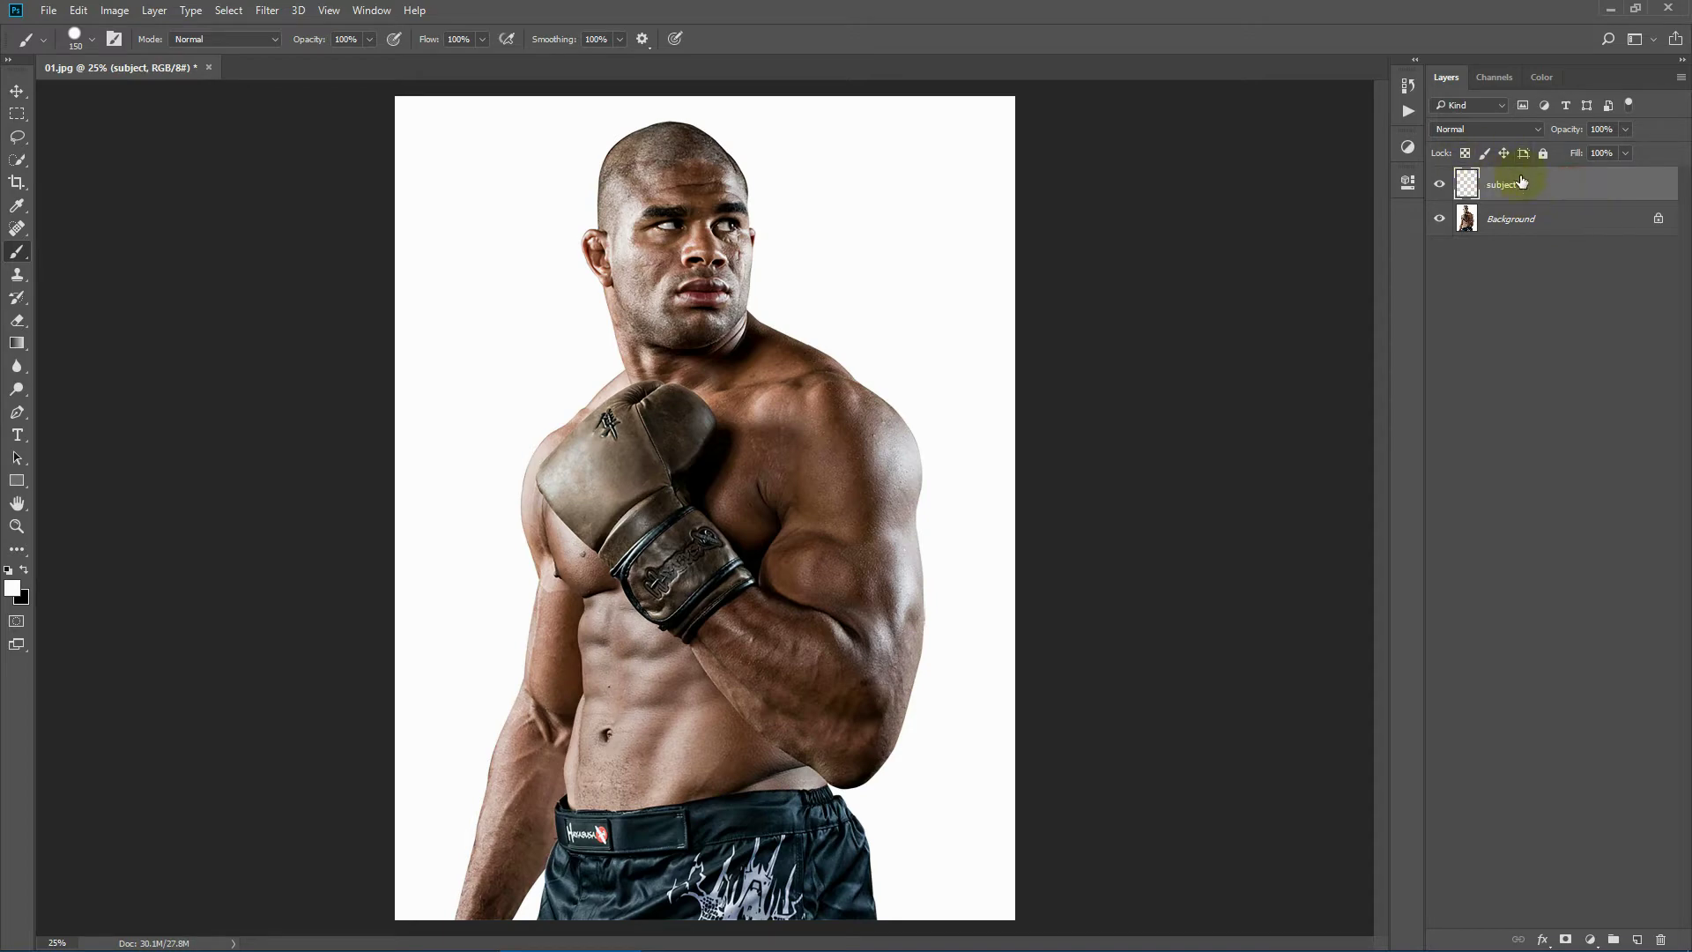
# Step: Select the whole fighter on the Background layer with the Quick Selection tool
pyautogui.click(1525, 220)
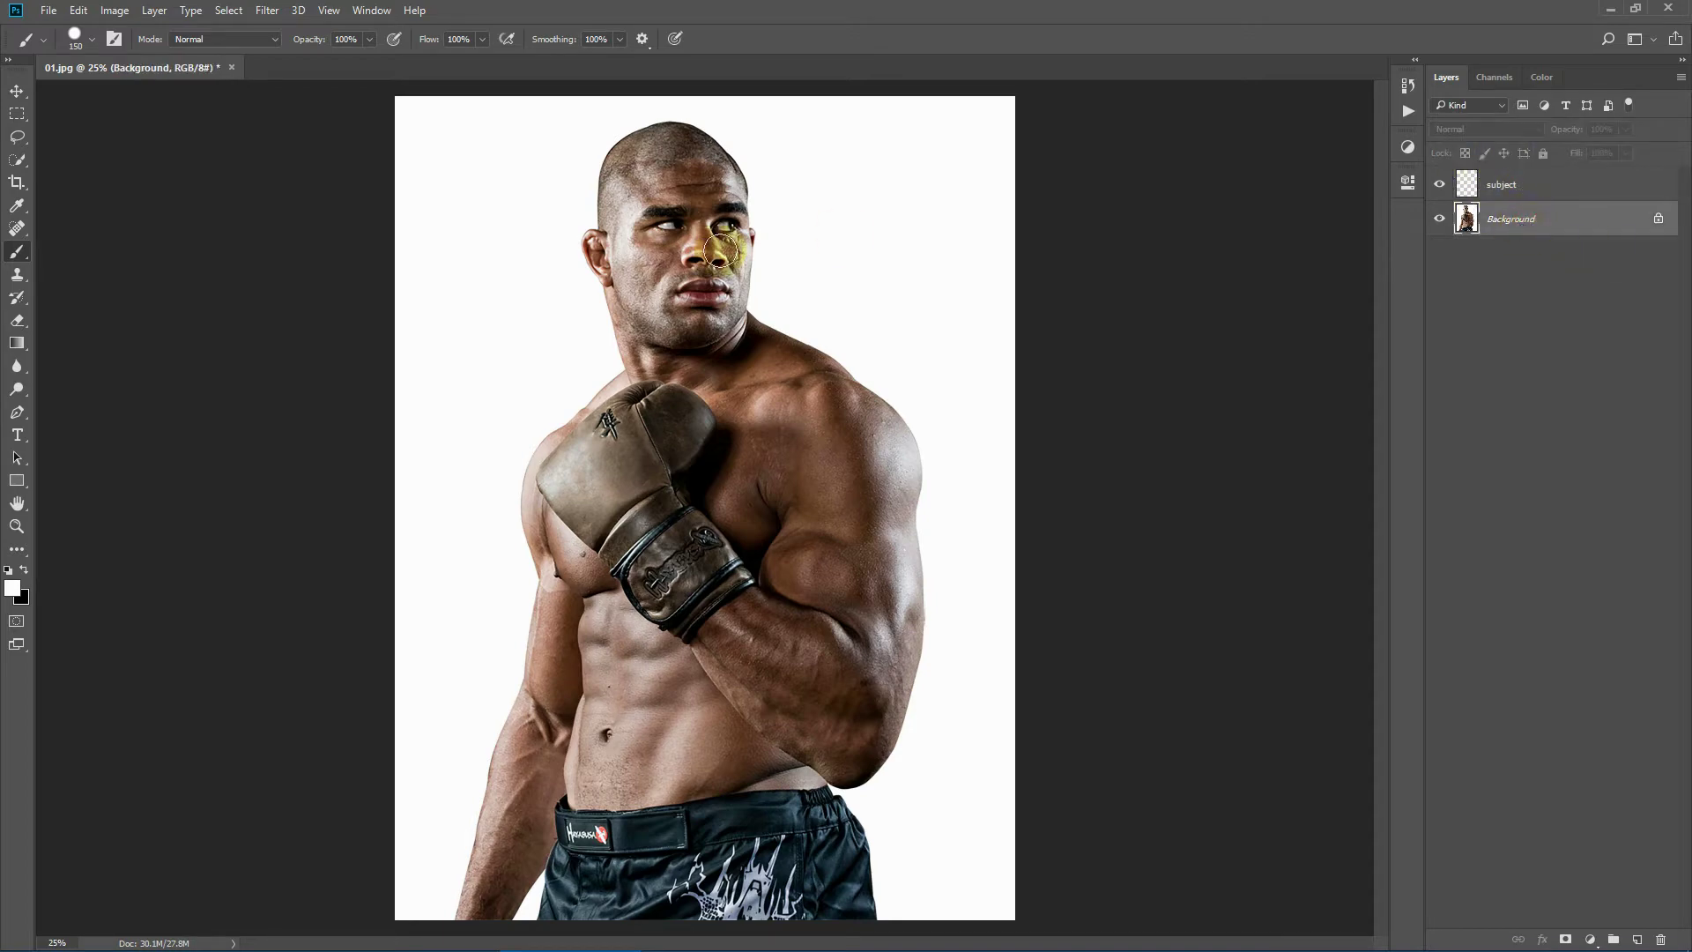
pyautogui.click(16, 160)
pyautogui.moveTo(711, 365)
pyautogui.mouseDown()
pyautogui.moveTo(784, 520)
pyautogui.moveTo(804, 611)
pyautogui.moveTo(678, 366)
pyautogui.moveTo(668, 278)
pyautogui.moveTo(694, 167)
pyautogui.moveTo(692, 213)
pyautogui.moveTo(751, 233)
pyautogui.moveTo(623, 177)
pyautogui.moveTo(585, 210)
pyautogui.moveTo(601, 274)
pyautogui.moveTo(585, 245)
pyautogui.mouseUp()
pyautogui.moveTo(599, 414)
pyautogui.mouseDown()
pyautogui.moveTo(589, 393)
pyautogui.moveTo(573, 449)
pyautogui.moveTo(547, 461)
pyautogui.moveTo(545, 446)
pyautogui.moveTo(539, 527)
pyautogui.moveTo(591, 651)
pyautogui.moveTo(793, 797)
pyautogui.moveTo(841, 866)
pyautogui.moveTo(696, 899)
pyautogui.moveTo(581, 895)
pyautogui.mouseUp()
pyautogui.moveTo(574, 820); pyautogui.dragTo(543, 757)
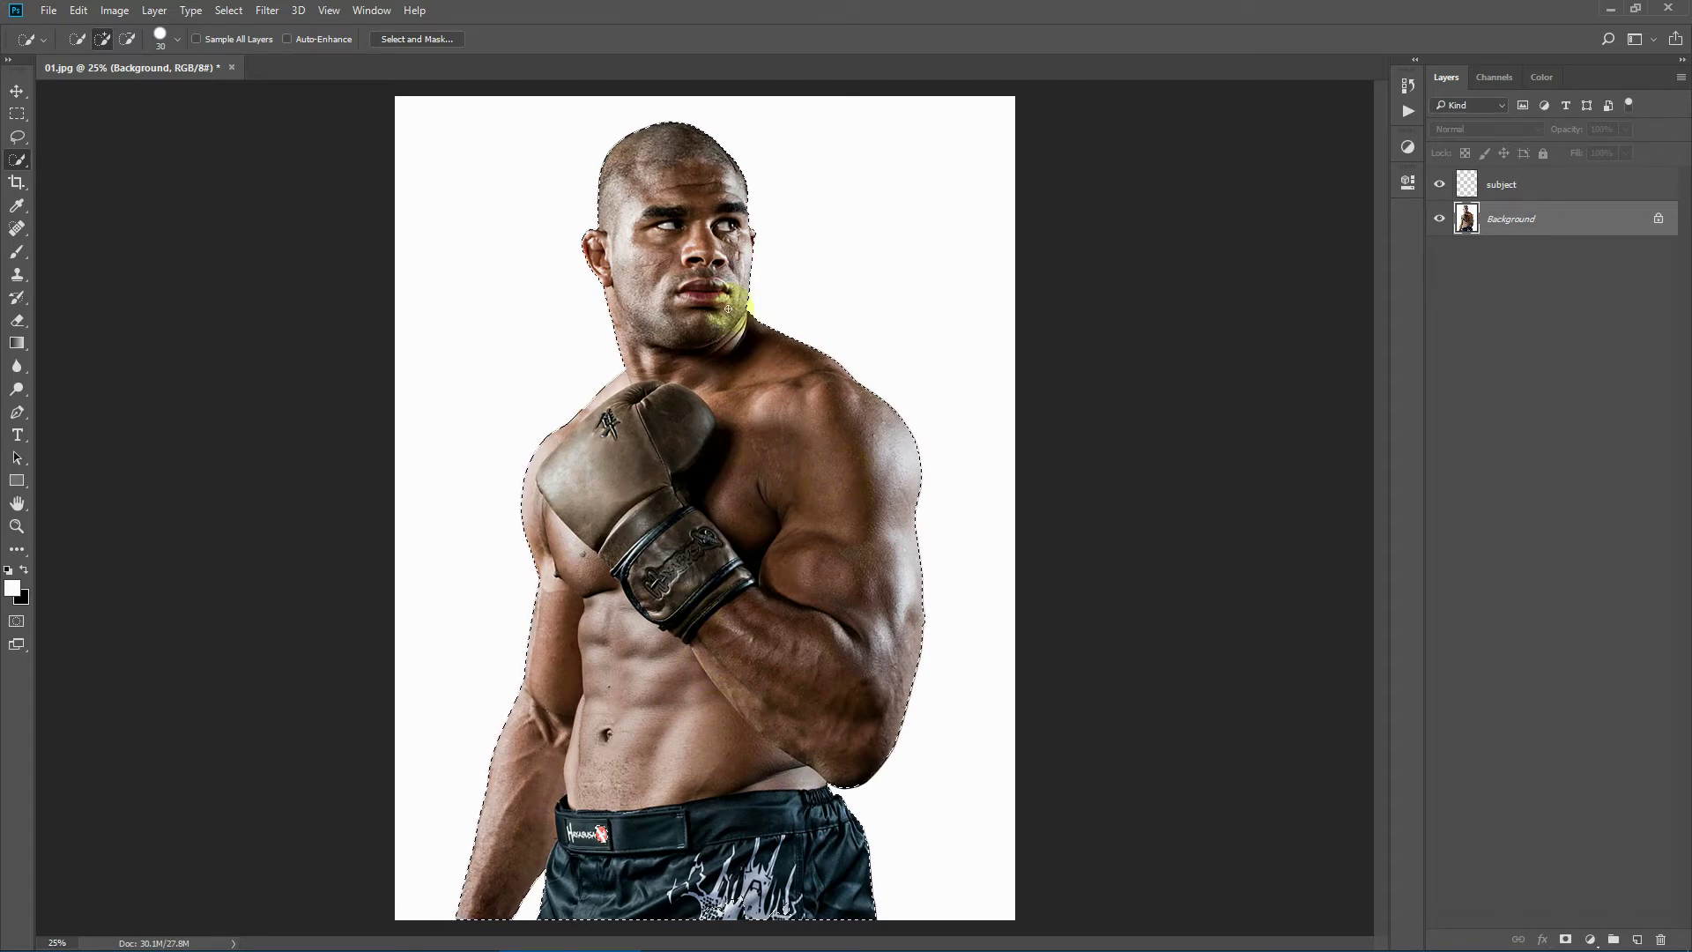
# Step: Paint the selected fighter solid red (#ff0012) on the subject layer with a 600 px brush
pyautogui.click(1500, 192)
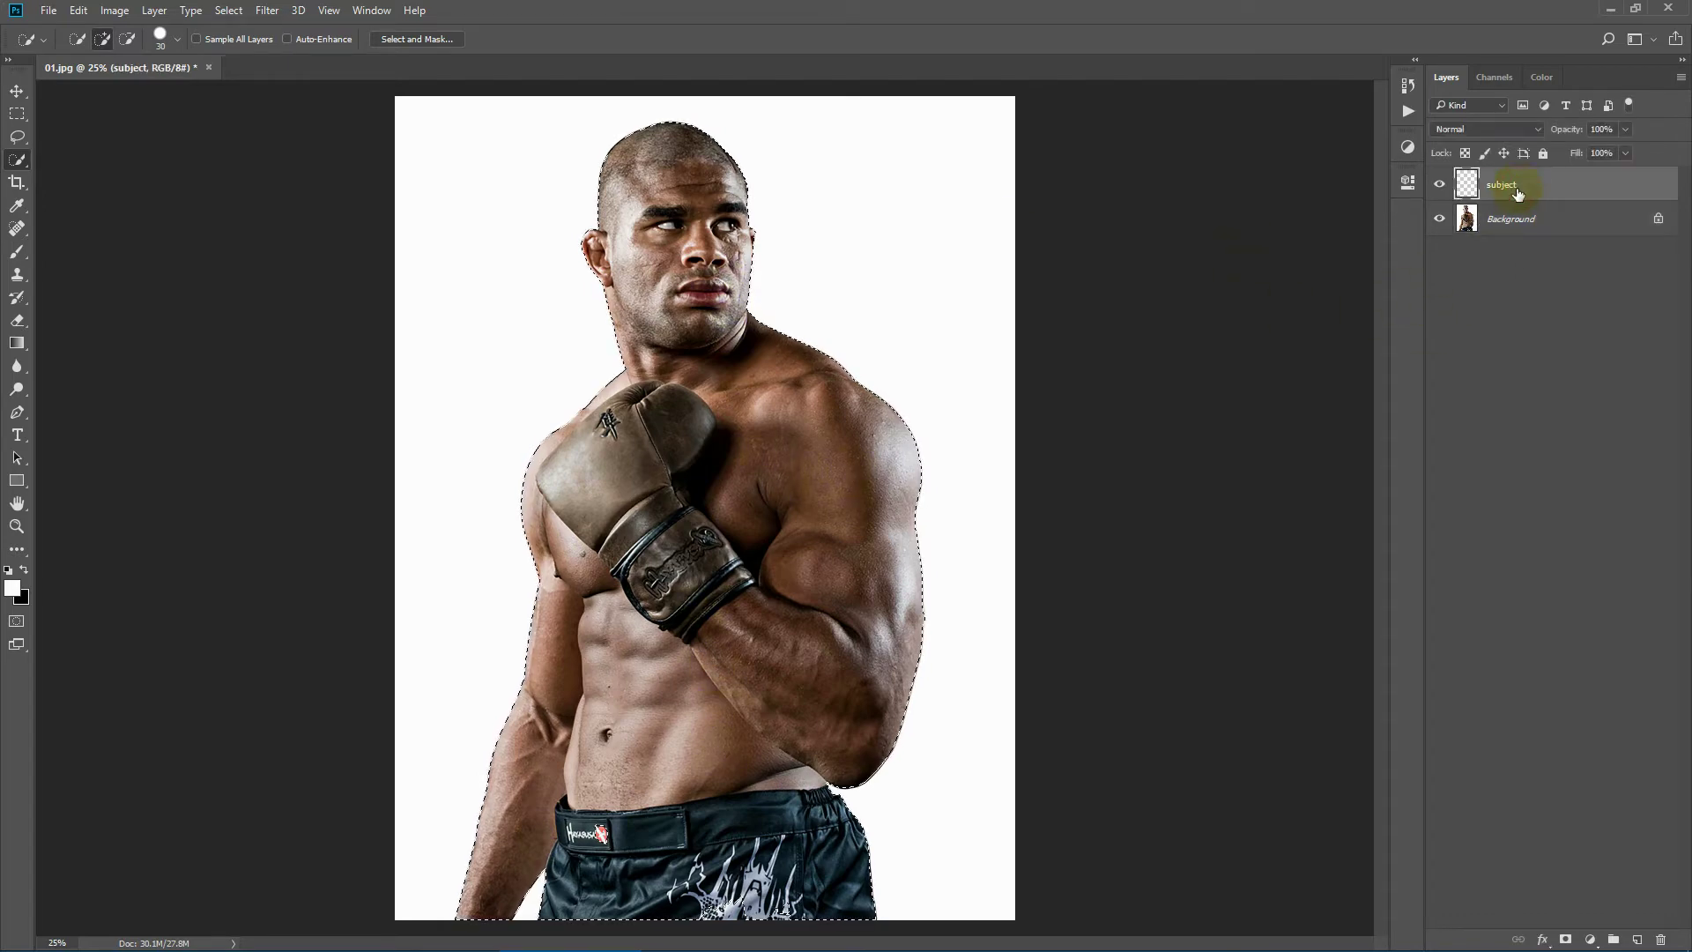
pyautogui.click(17, 251)
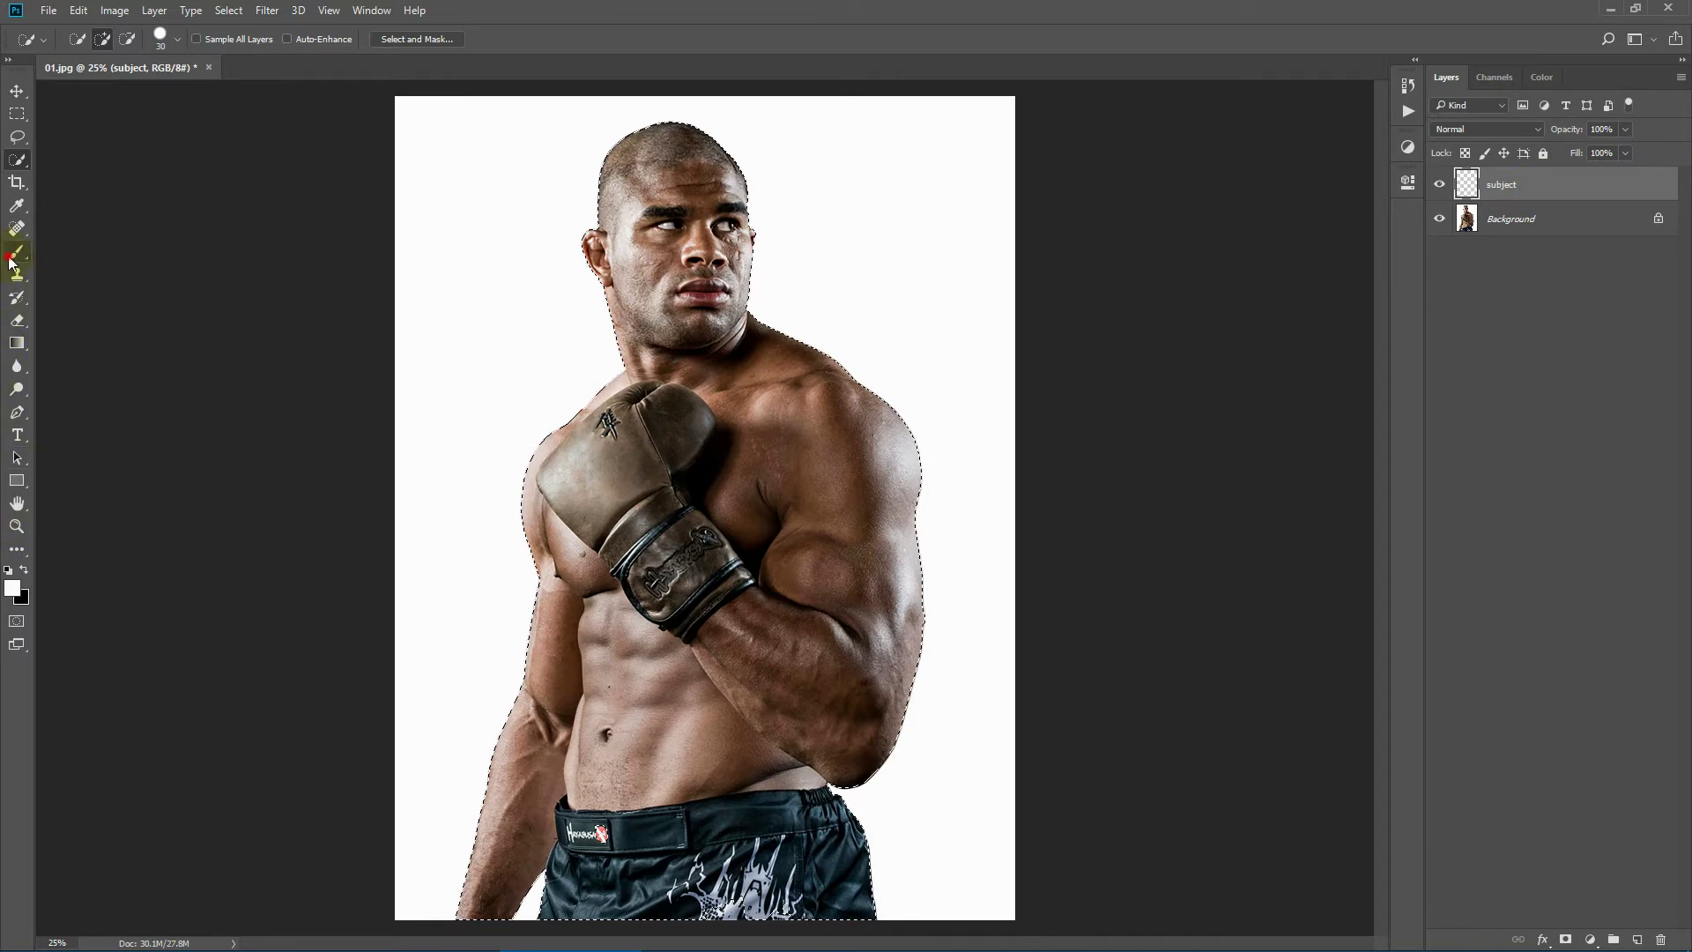
pyautogui.click(80, 44)
pyautogui.click(754, 9)
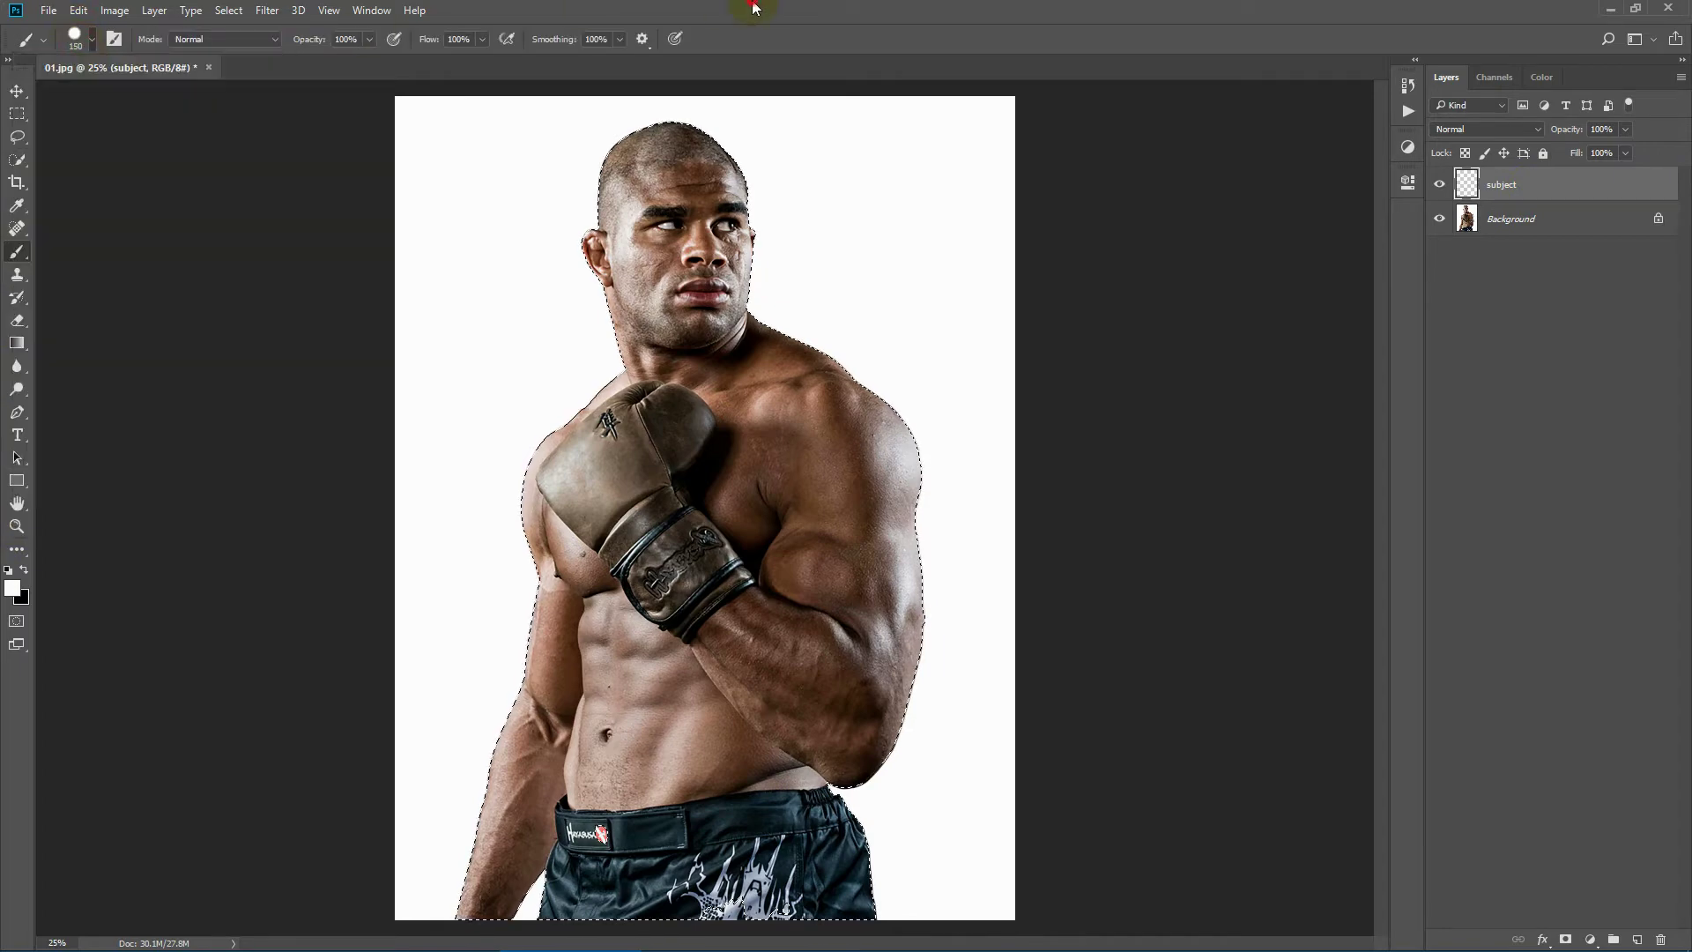
pyautogui.click(12, 587)
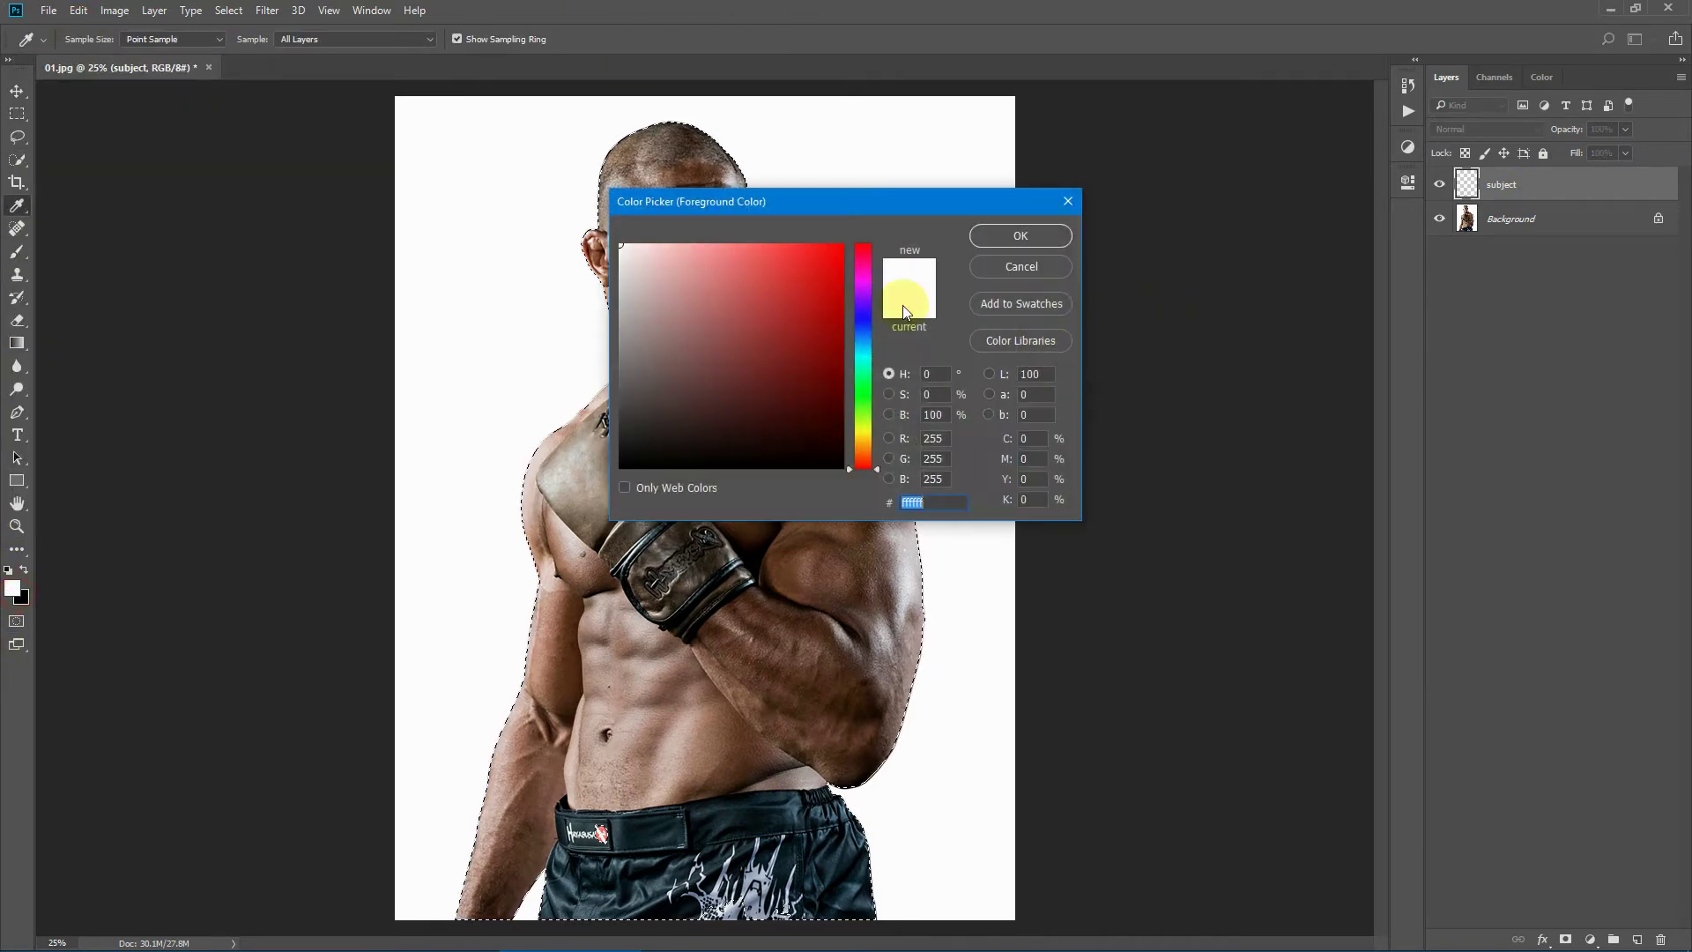
pyautogui.write('ff0000')
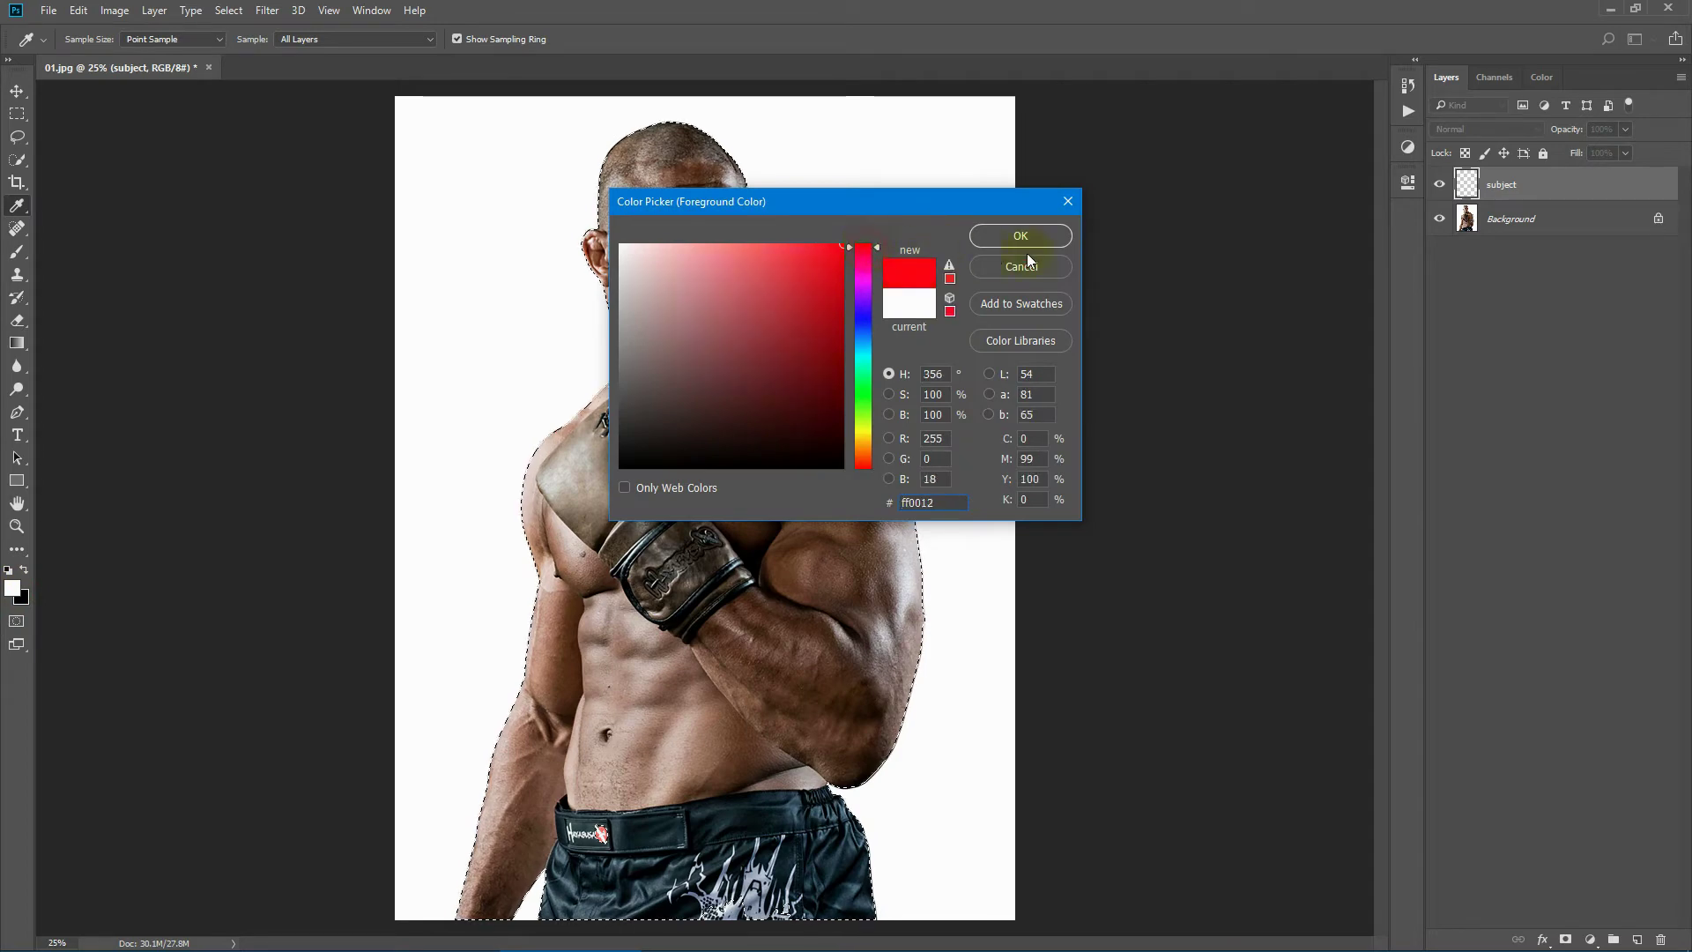
pyautogui.click(1020, 235)
pyautogui.press('[')
pyautogui.moveTo(652, 307)
pyautogui.mouseDown()
pyautogui.moveTo(593, 226)
pyautogui.moveTo(782, 140)
pyautogui.moveTo(756, 257)
pyautogui.moveTo(550, 427)
pyautogui.moveTo(525, 321)
pyautogui.moveTo(596, 347)
pyautogui.moveTo(510, 755)
pyautogui.moveTo(579, 610)
pyautogui.moveTo(964, 480)
pyautogui.moveTo(846, 912)
pyautogui.moveTo(451, 866)
pyautogui.moveTo(529, 731)
pyautogui.moveTo(559, 736)
pyautogui.moveTo(838, 616)
pyautogui.moveTo(729, 906)
pyautogui.moveTo(879, 869)
pyautogui.moveTo(890, 806)
pyautogui.mouseUp()
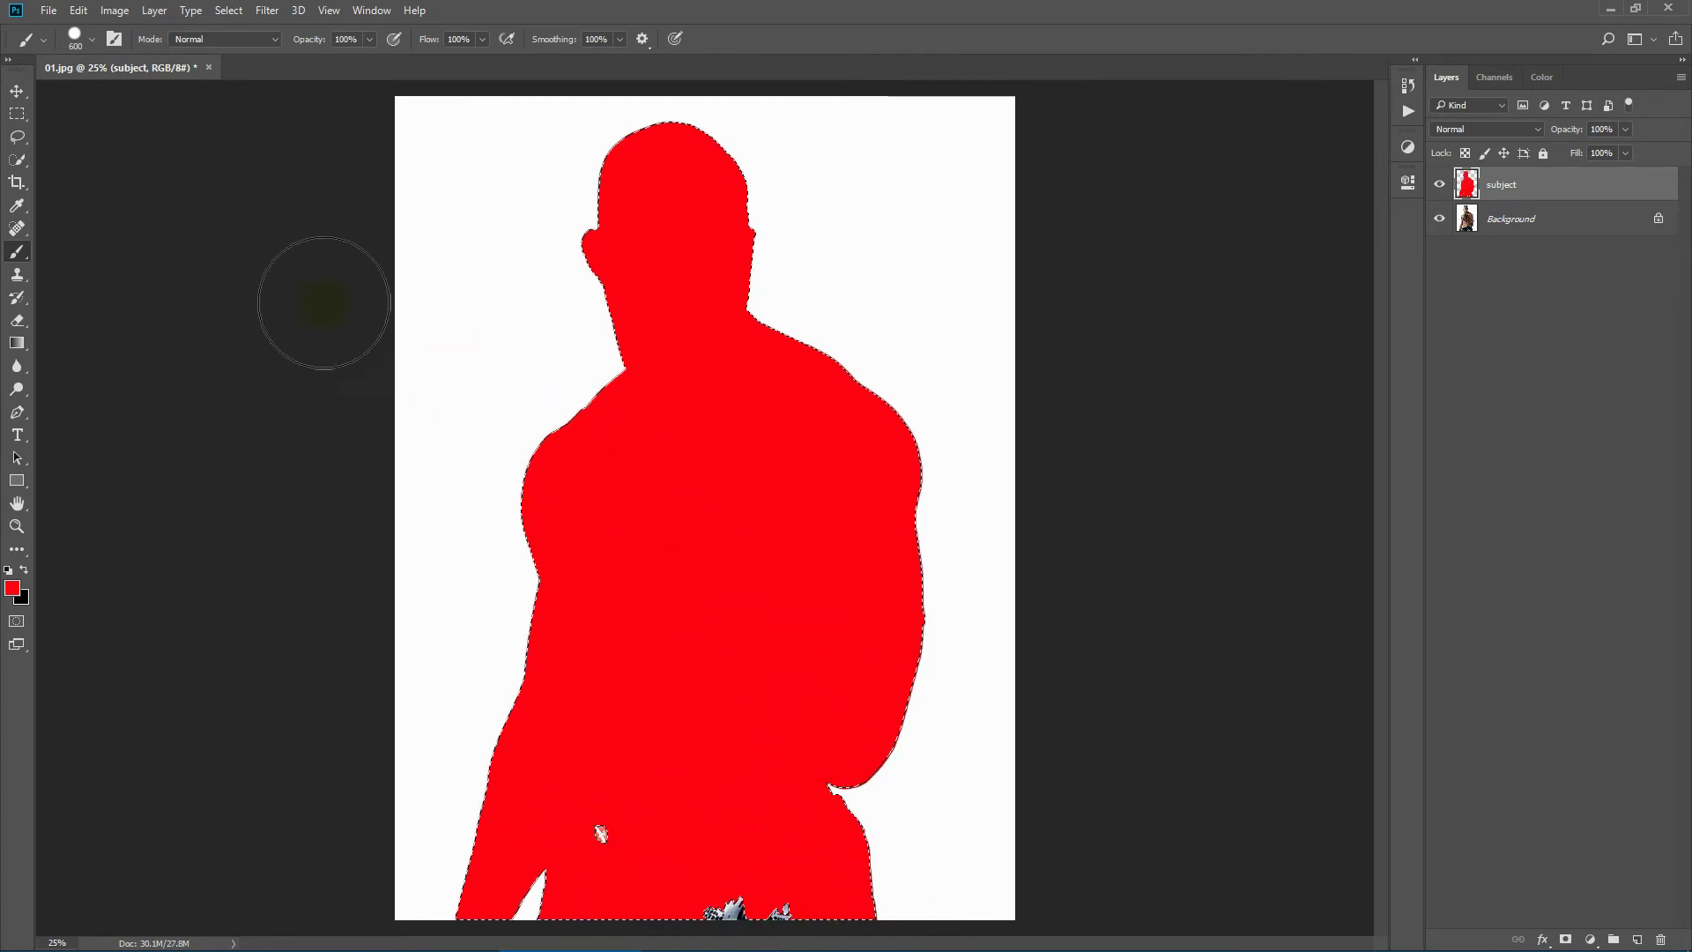
# Step: Deselect the fighter and brush red over the unpainted gaps around the waistband and lower edge of the shorts
pyautogui.click(17, 115)
pyautogui.rightClick(823, 345)
pyautogui.click(884, 363)
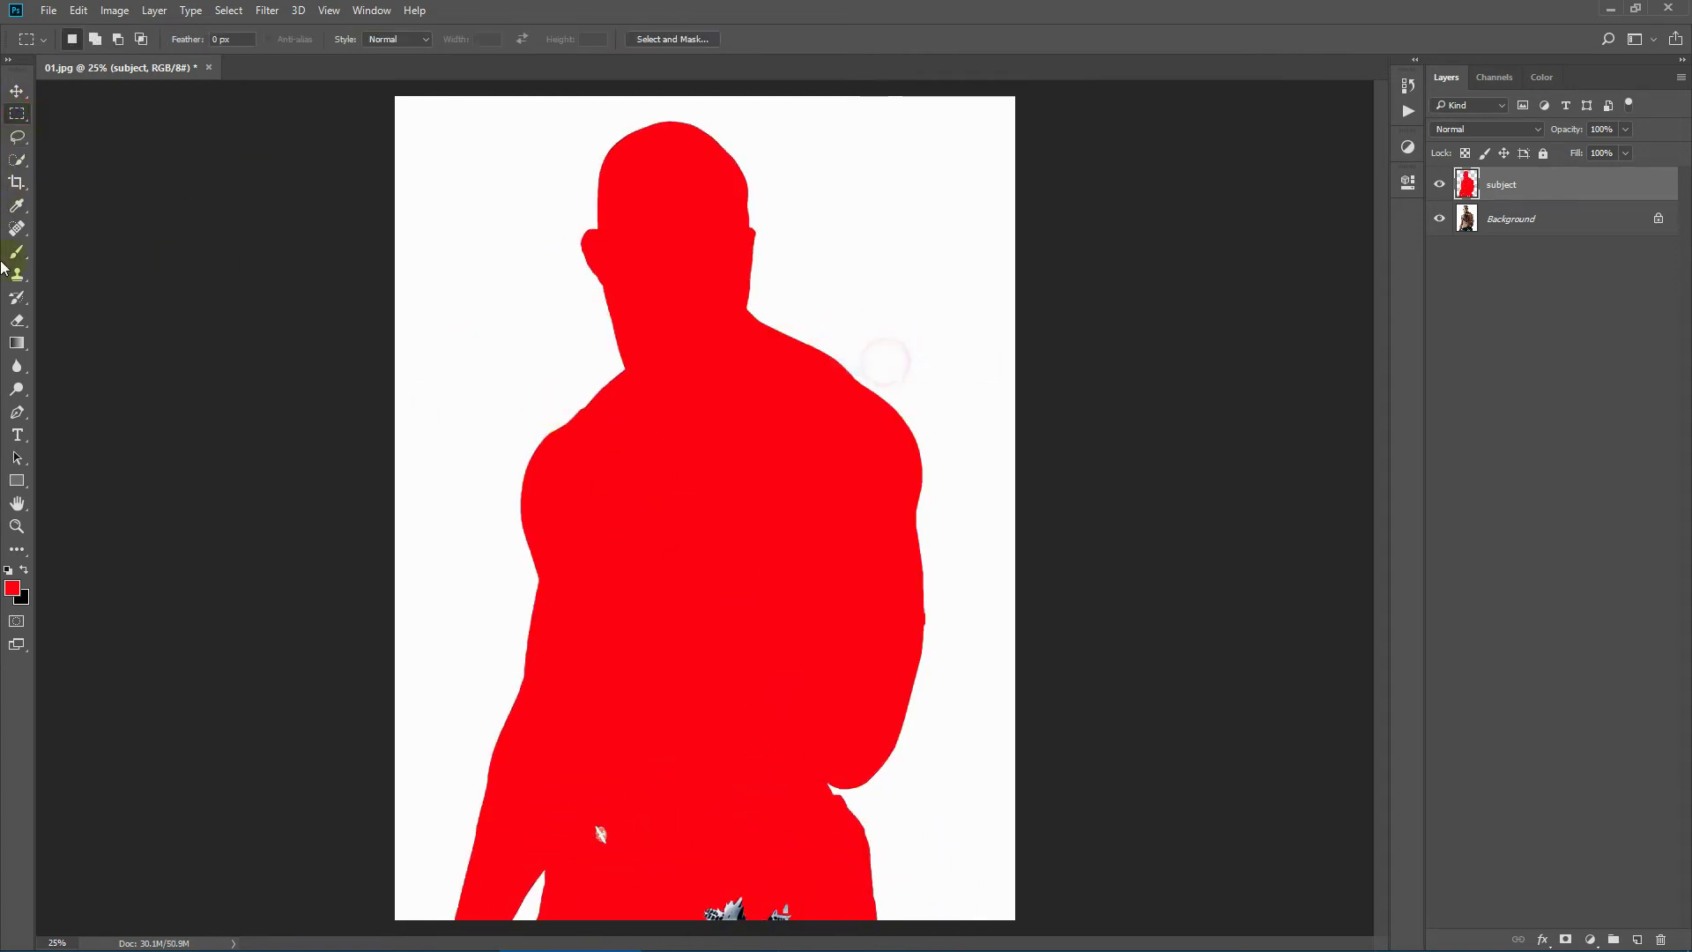
pyautogui.click(18, 252)
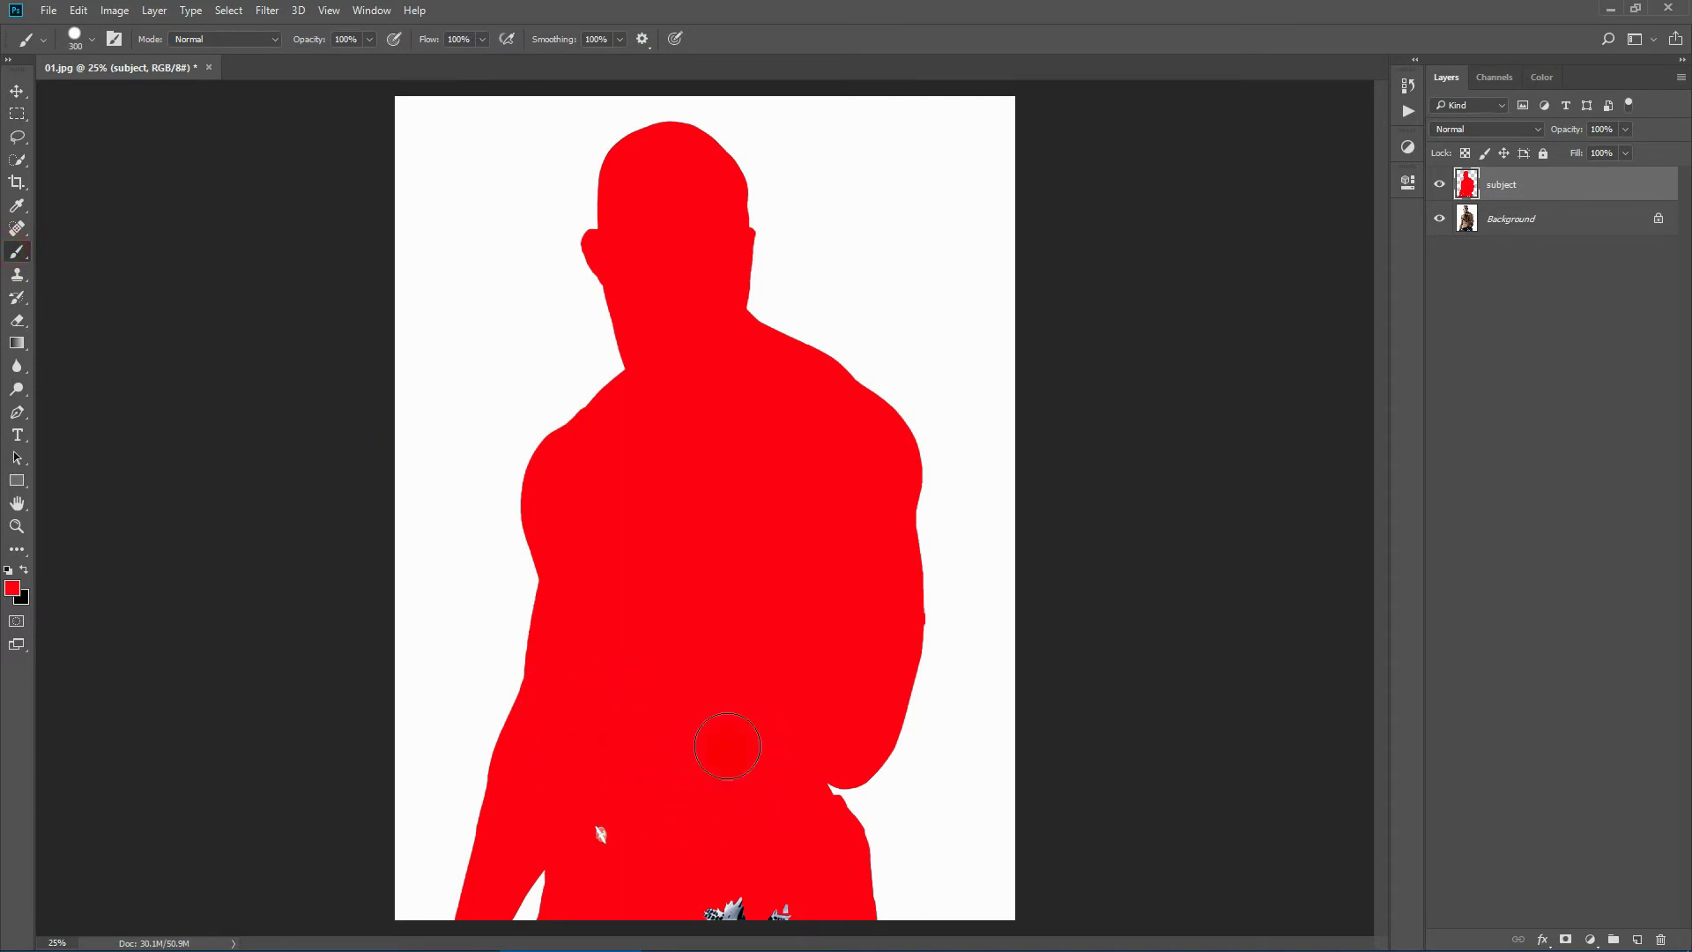
pyautogui.moveTo(774, 906)
pyautogui.mouseDown()
pyautogui.moveTo(690, 909)
pyautogui.moveTo(771, 913)
pyautogui.mouseUp()
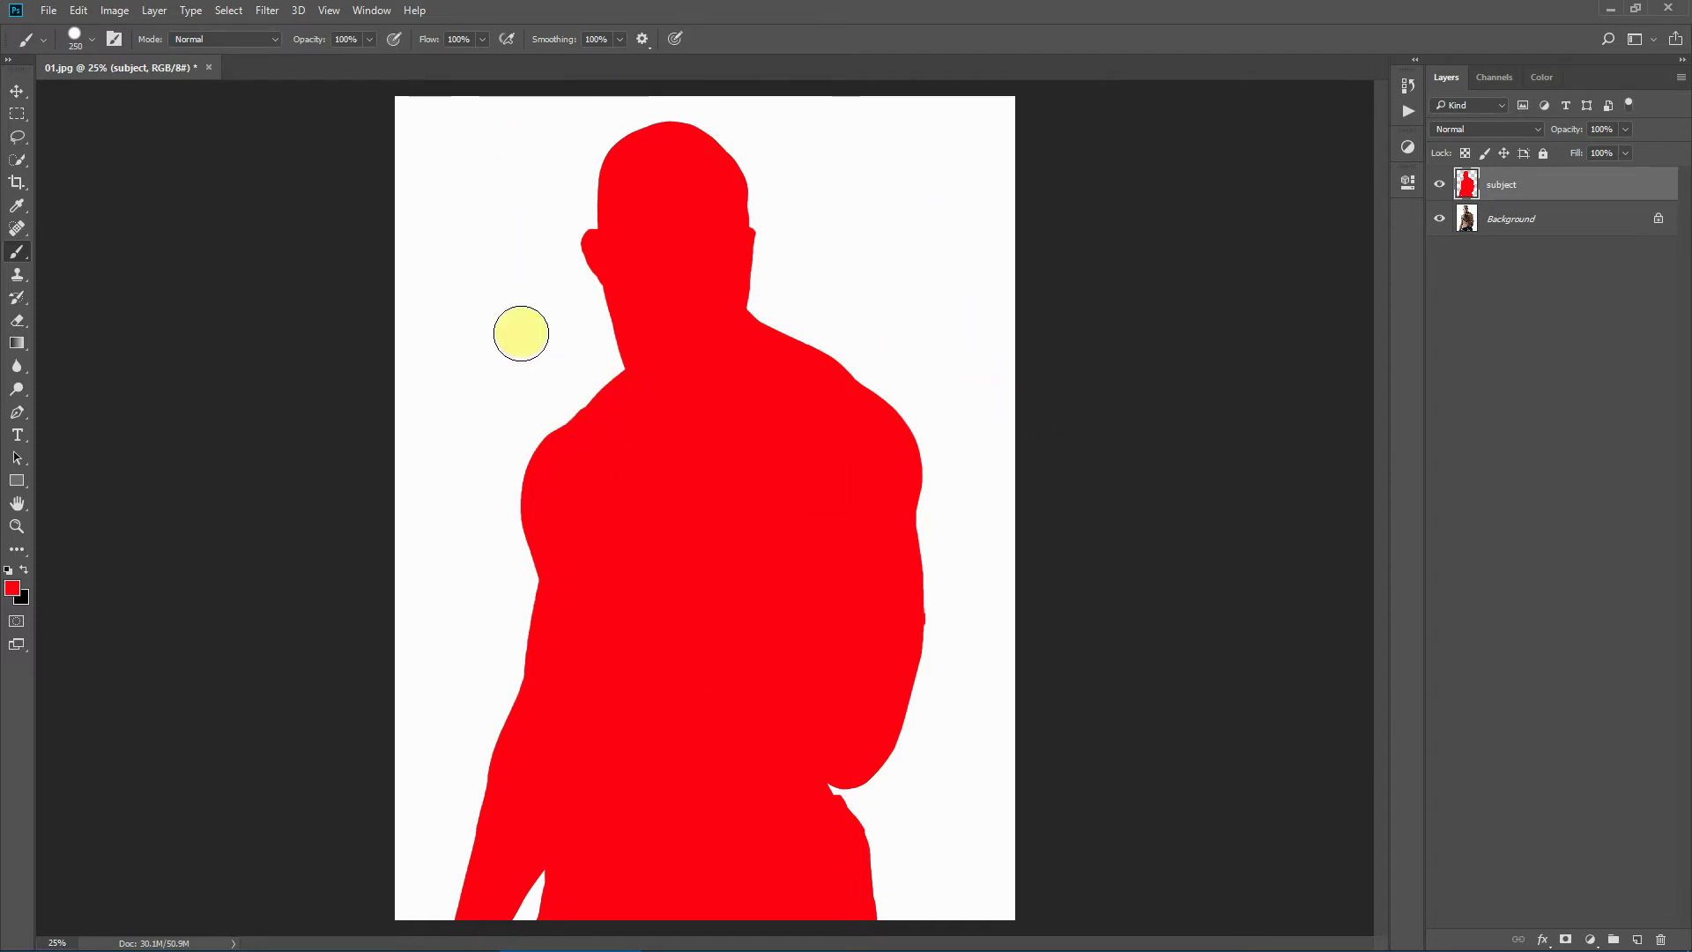
# Step: Play the Dual Light Photoshop Action on 01.jpg and toggle the Dual Light group's visibility to compare before and after
pyautogui.click(1407, 111)
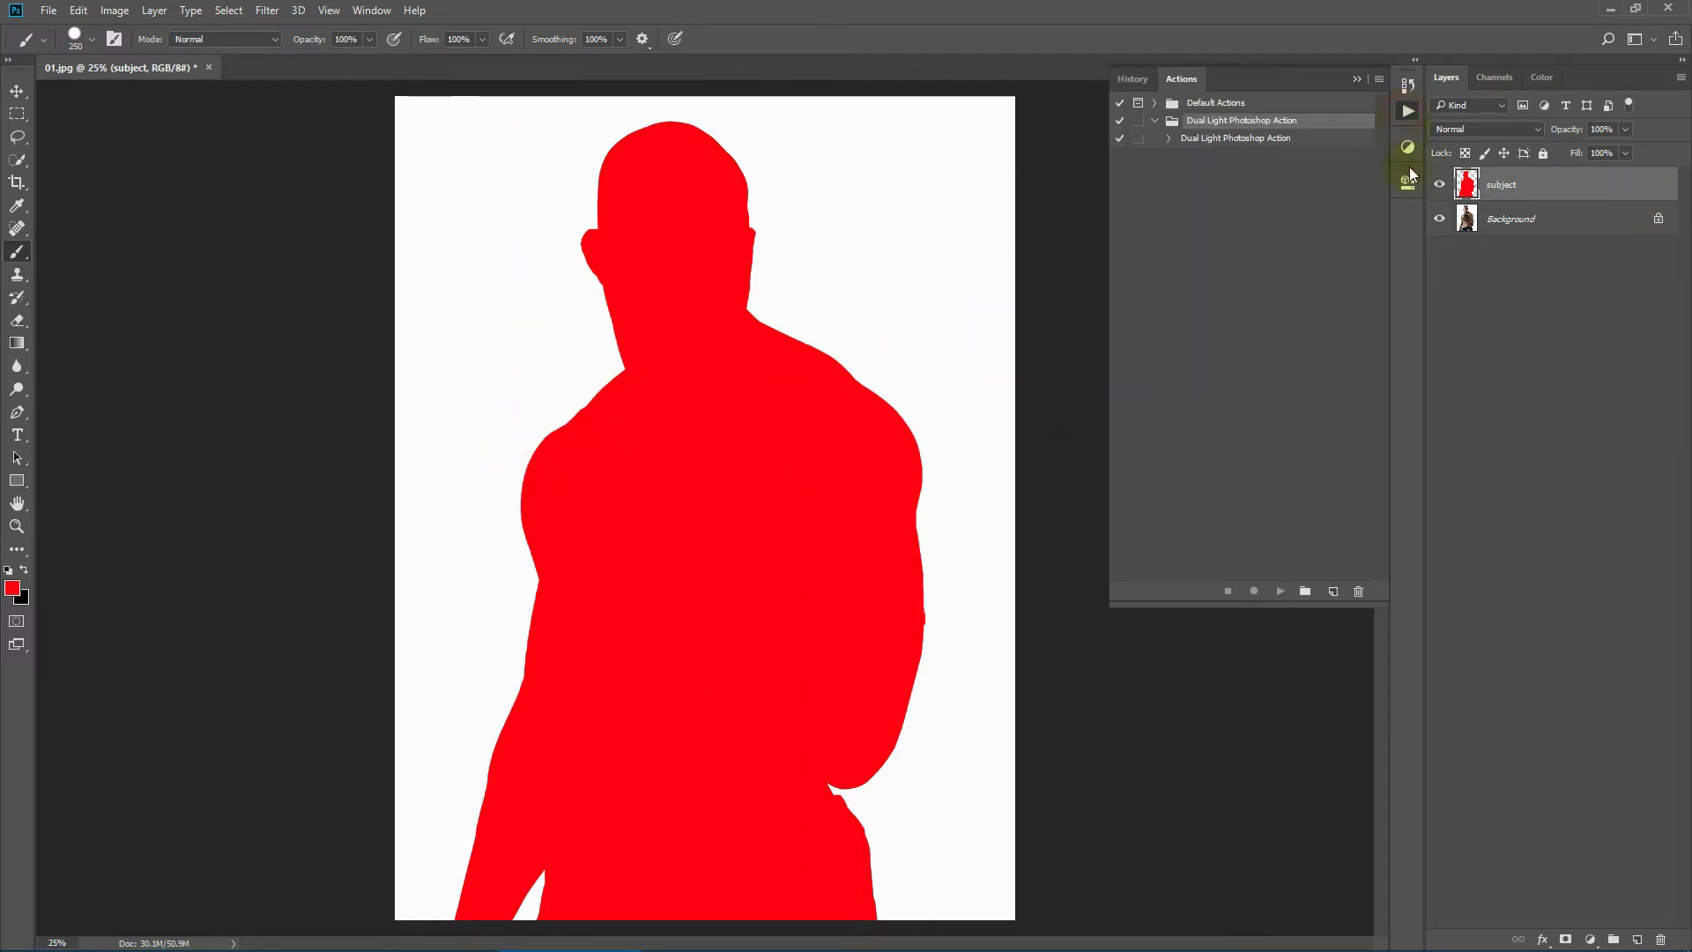
pyautogui.click(1234, 139)
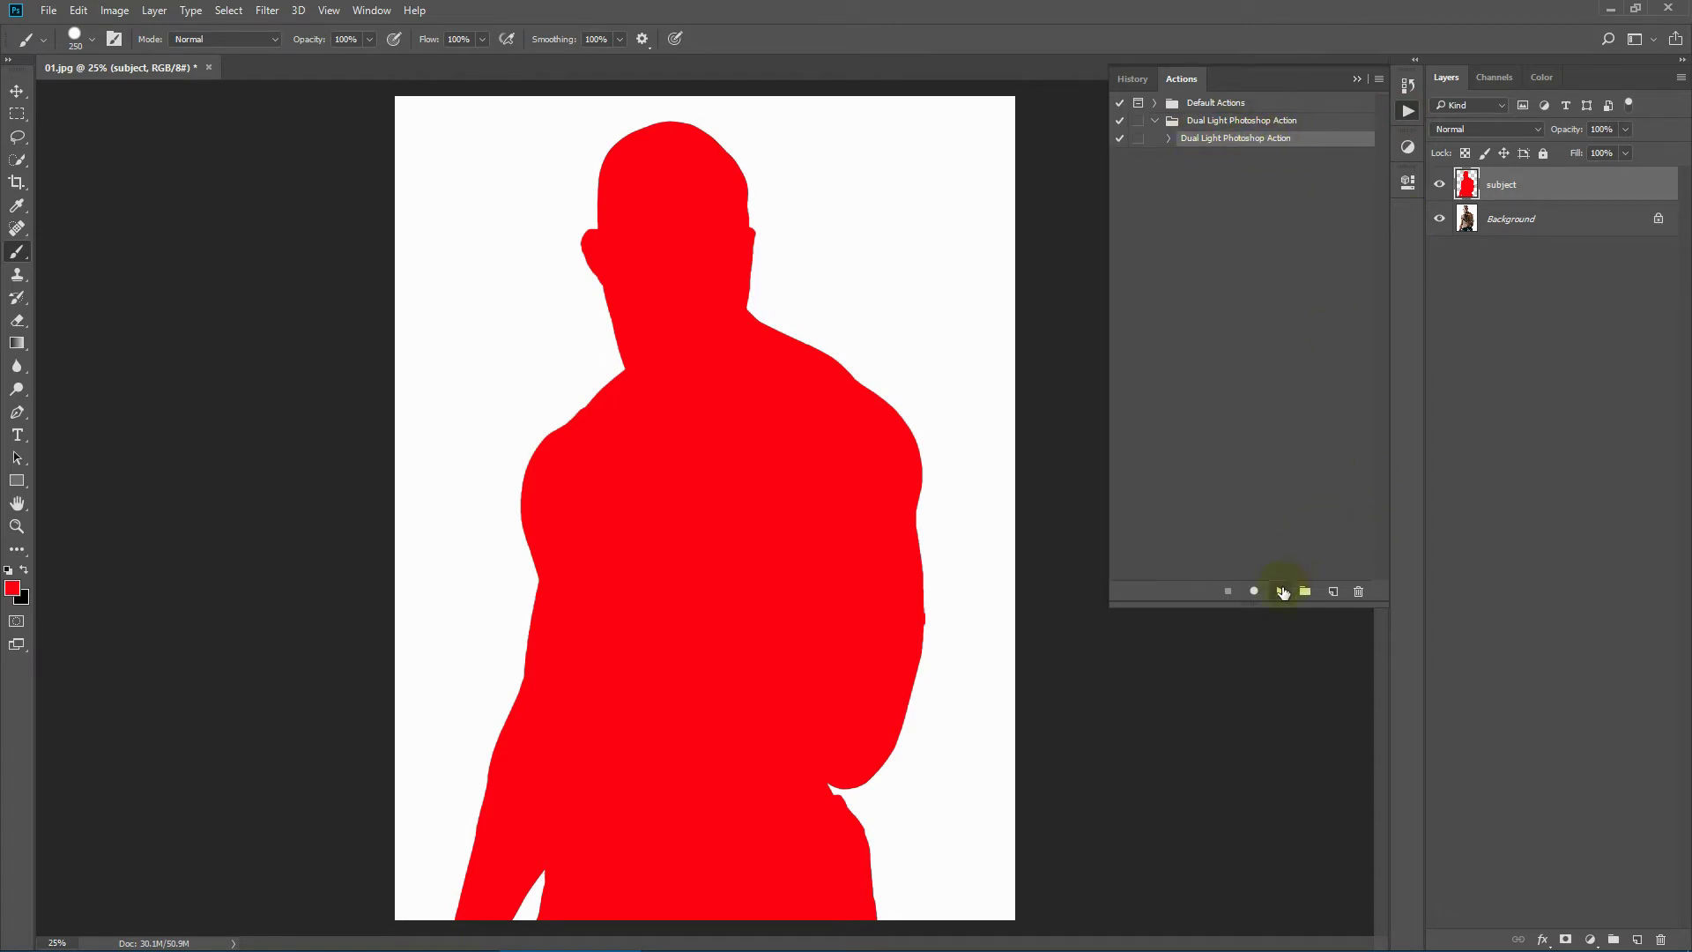
pyautogui.click(1282, 592)
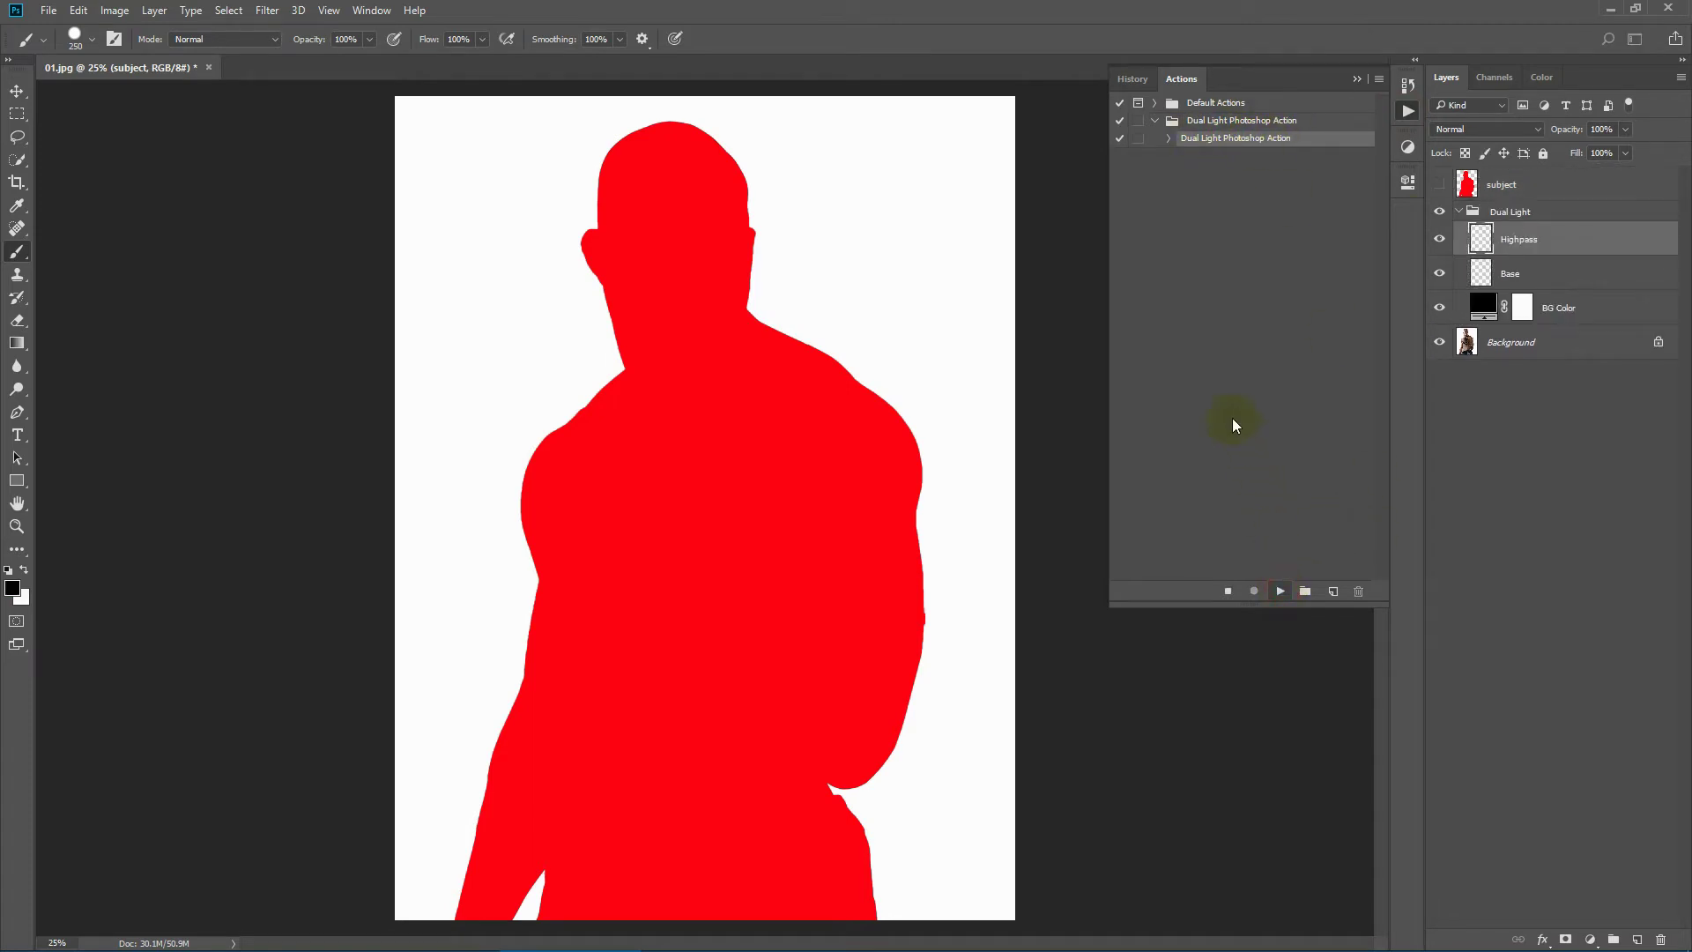
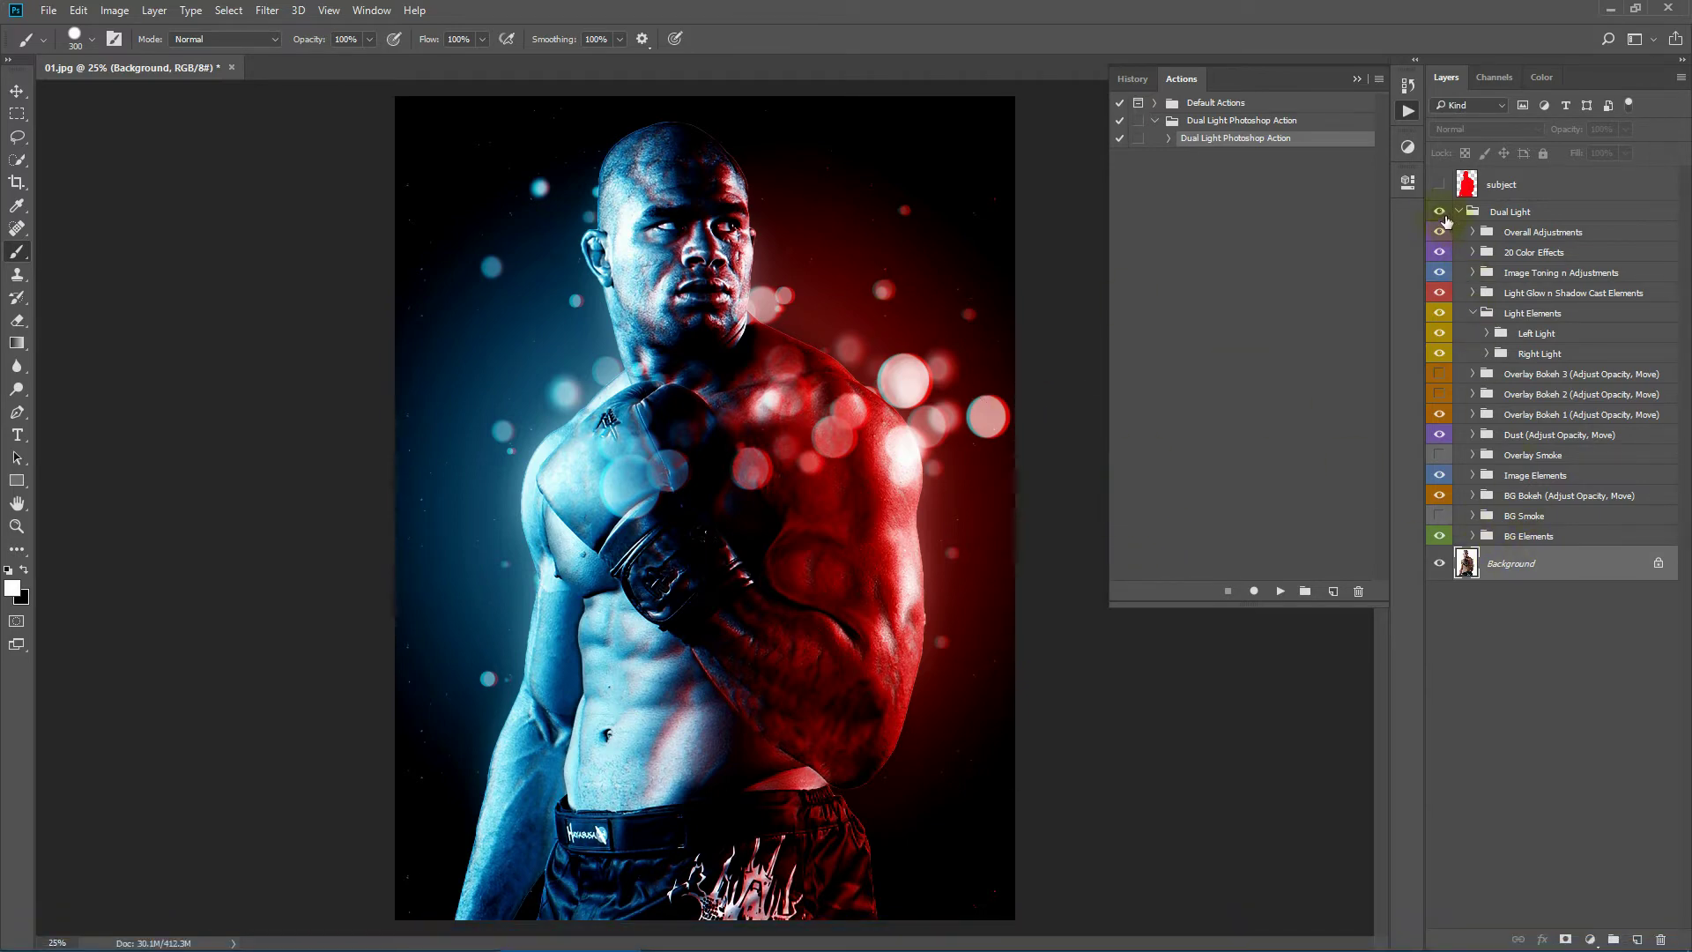
pyautogui.click(1439, 212)
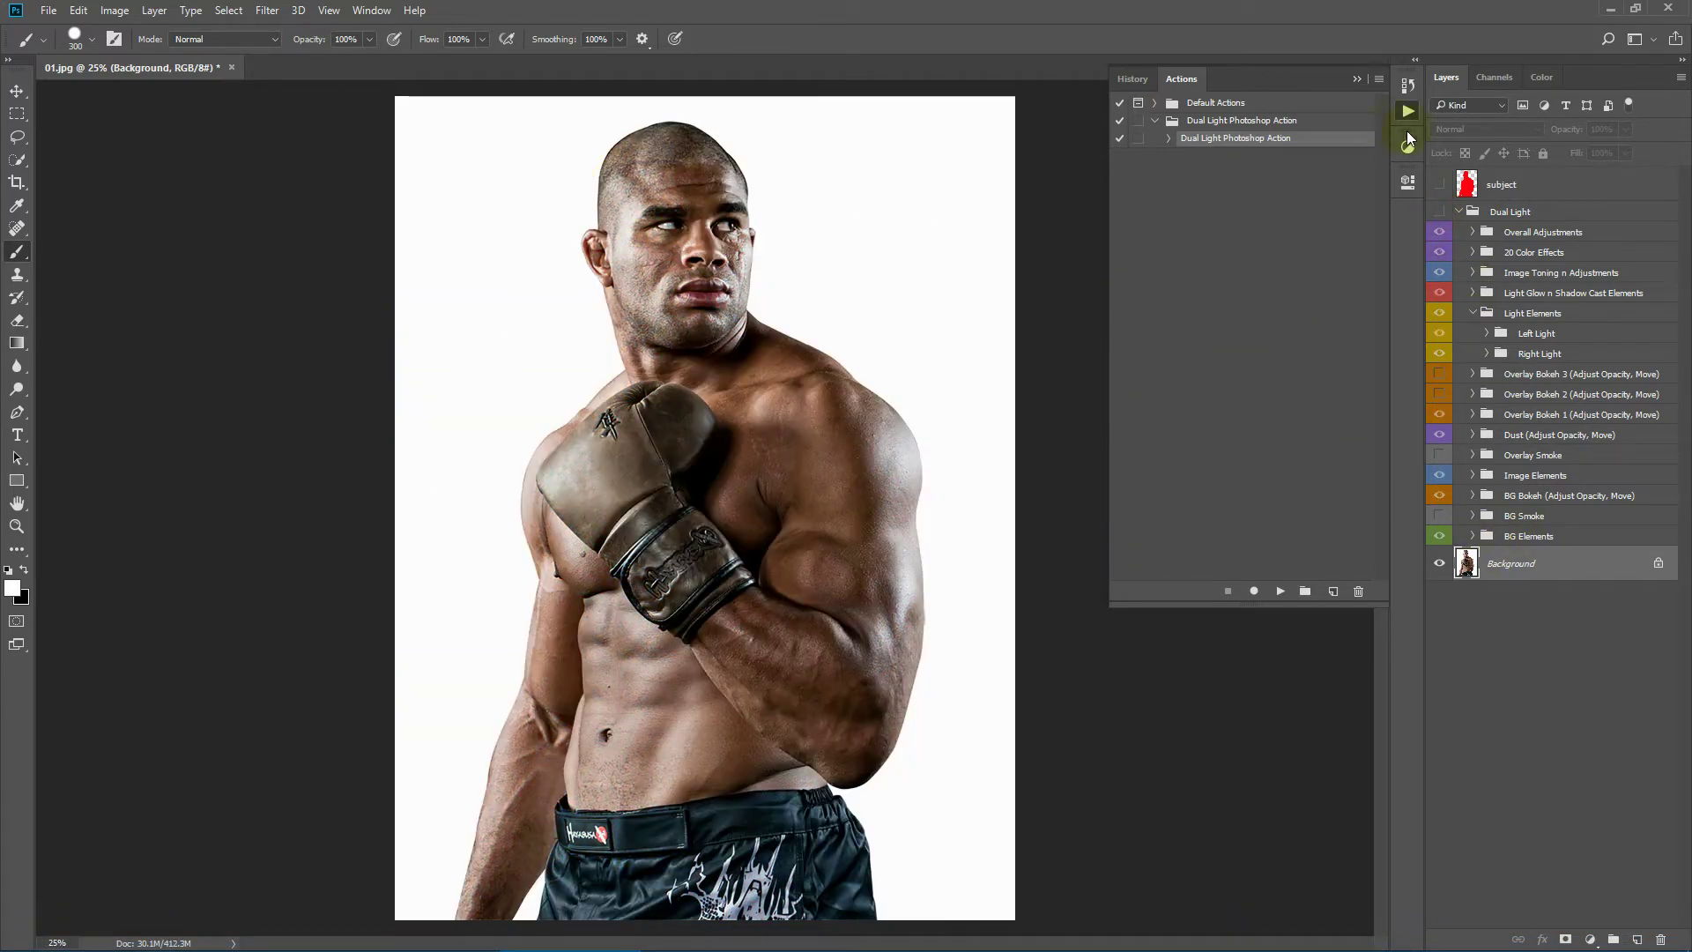
pyautogui.click(1439, 211)
# Step: Open 12.jpg from the test folder and place 13.jpg into it as a layer
pyautogui.click(395, 934)
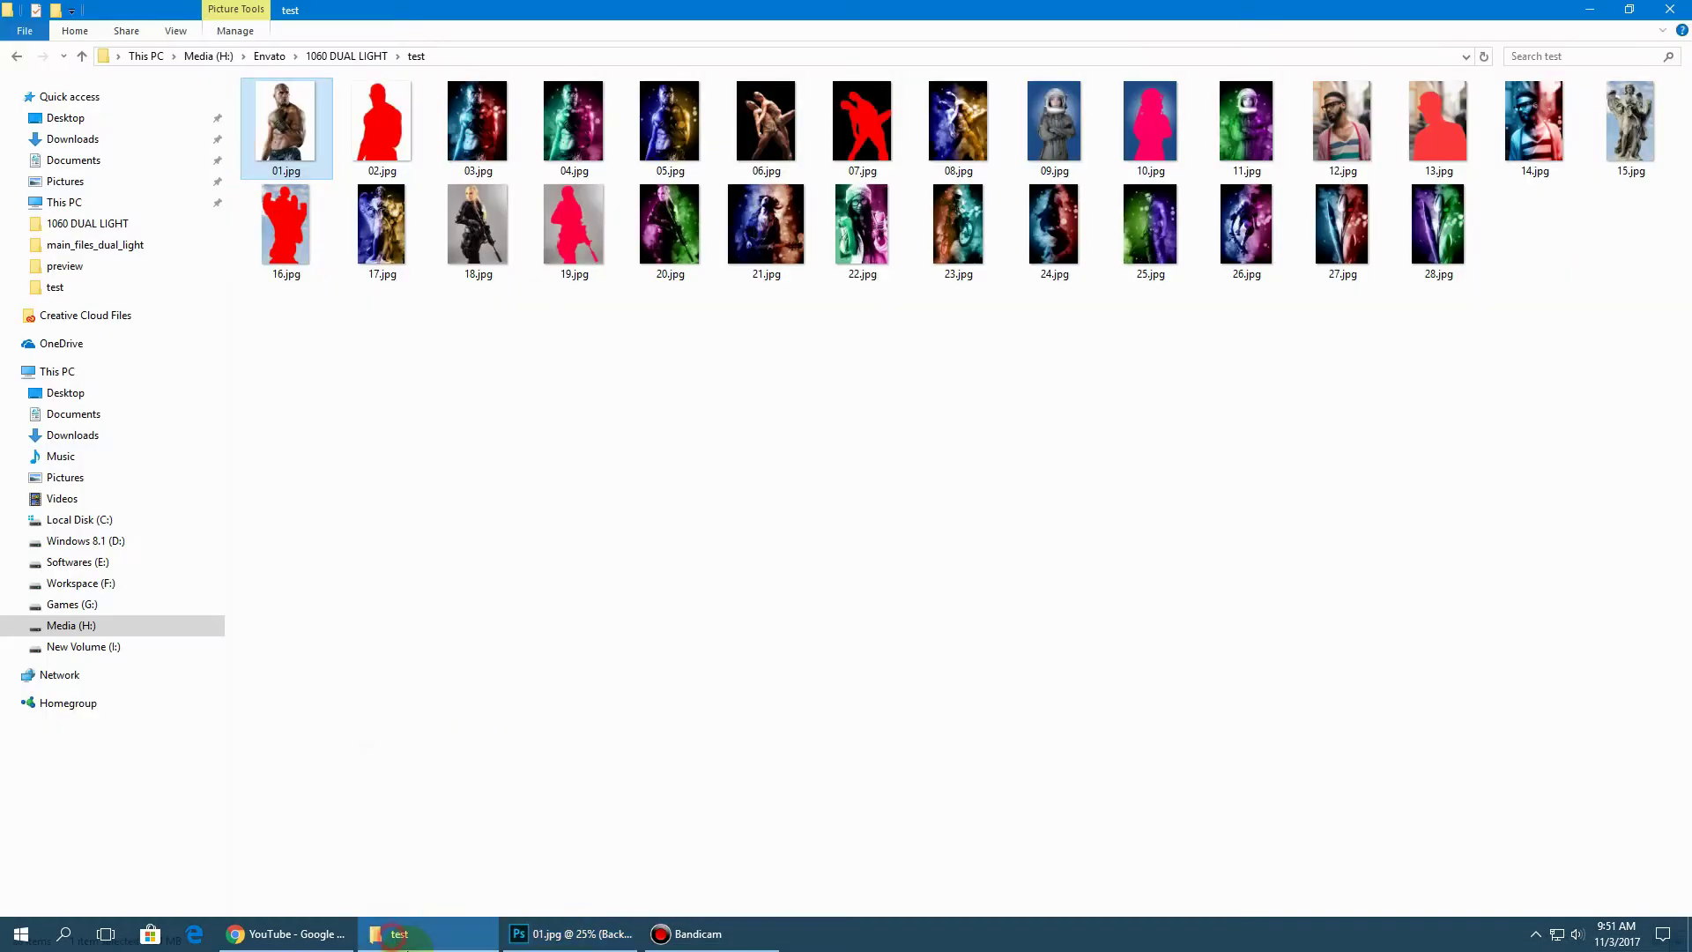
pyautogui.moveTo(1342, 124); pyautogui.dragTo(1190, 12)
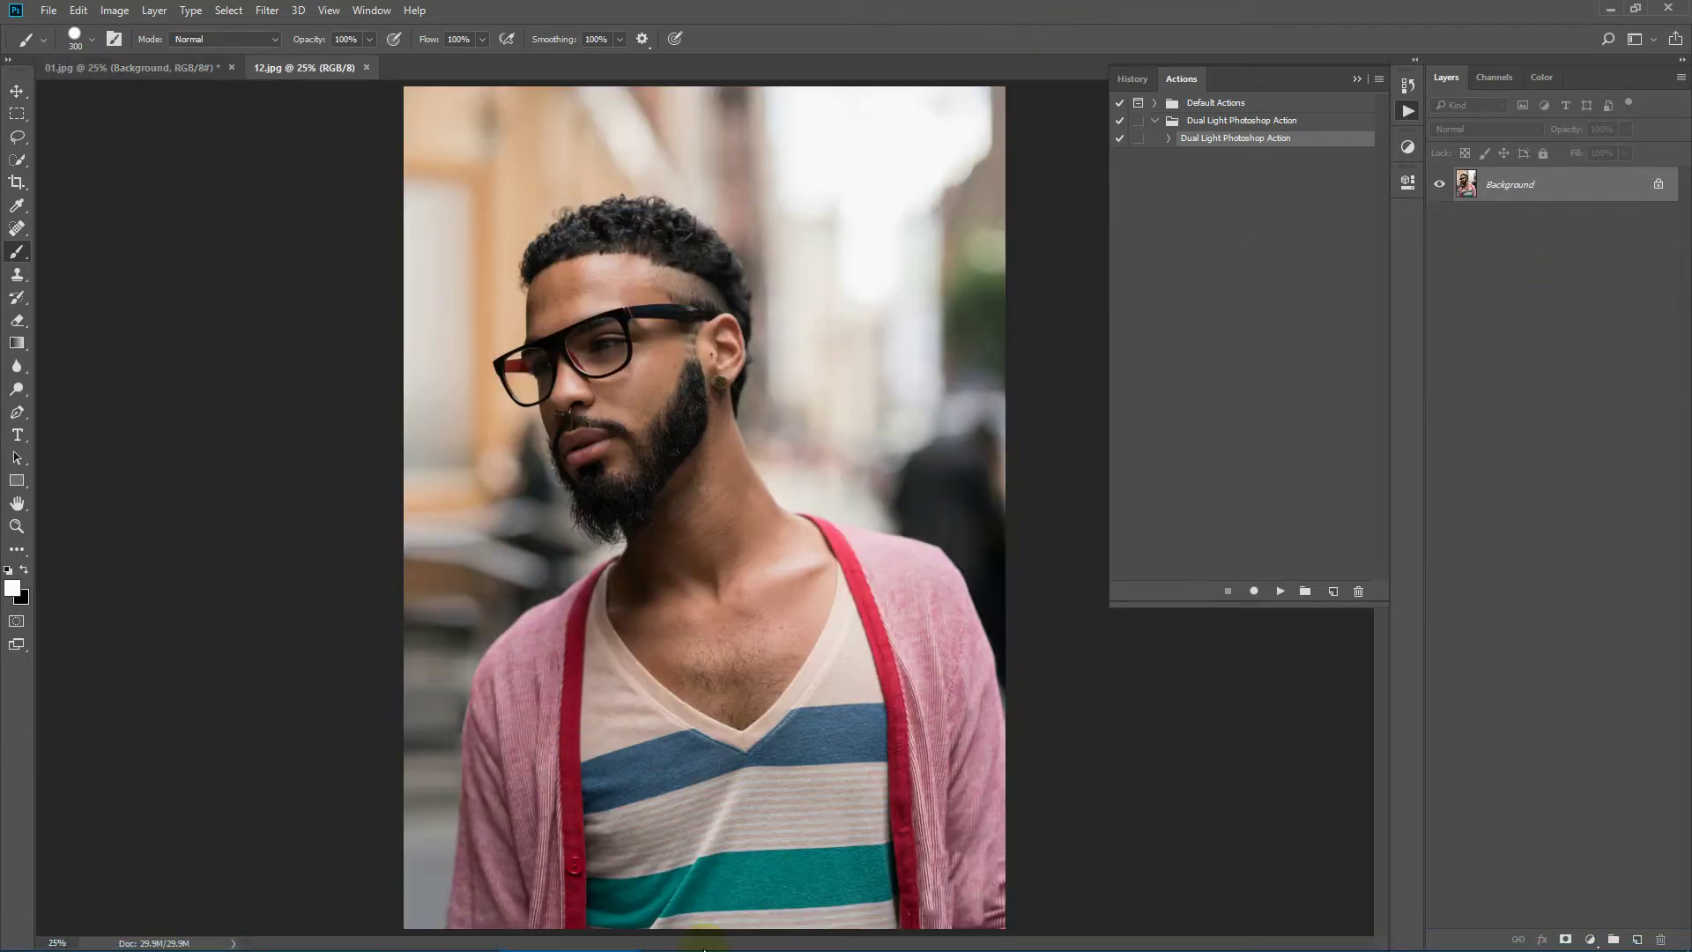
pyautogui.click(394, 934)
pyautogui.click(1446, 133)
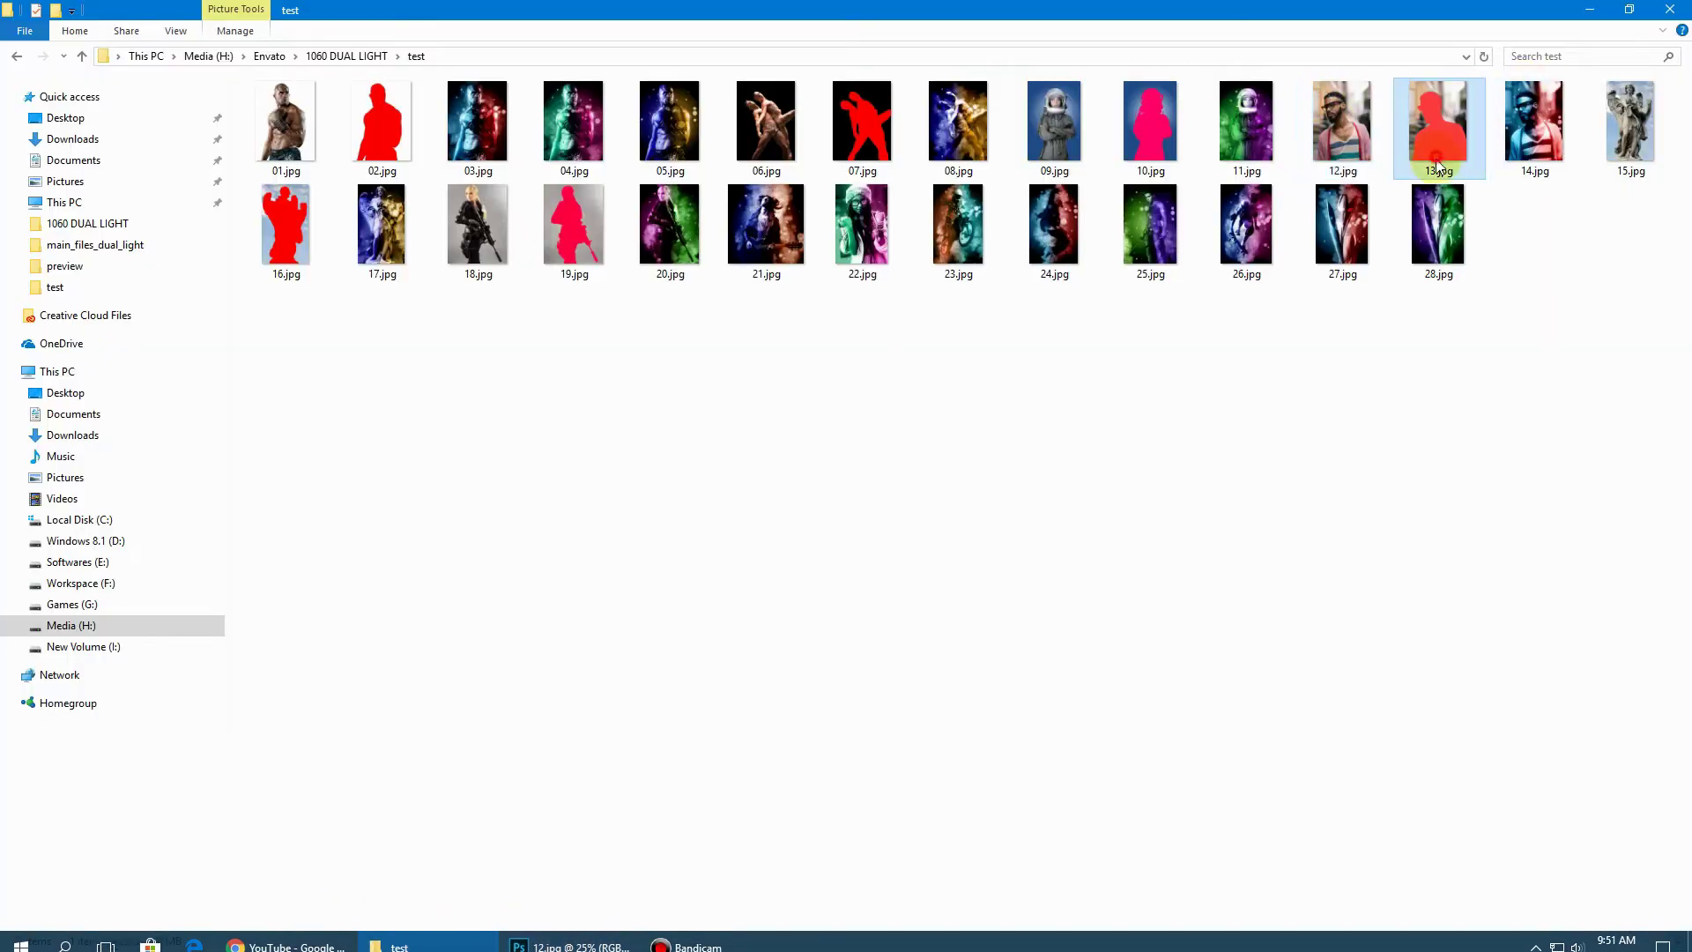
pyautogui.moveTo(1446, 132); pyautogui.dragTo(705, 519)
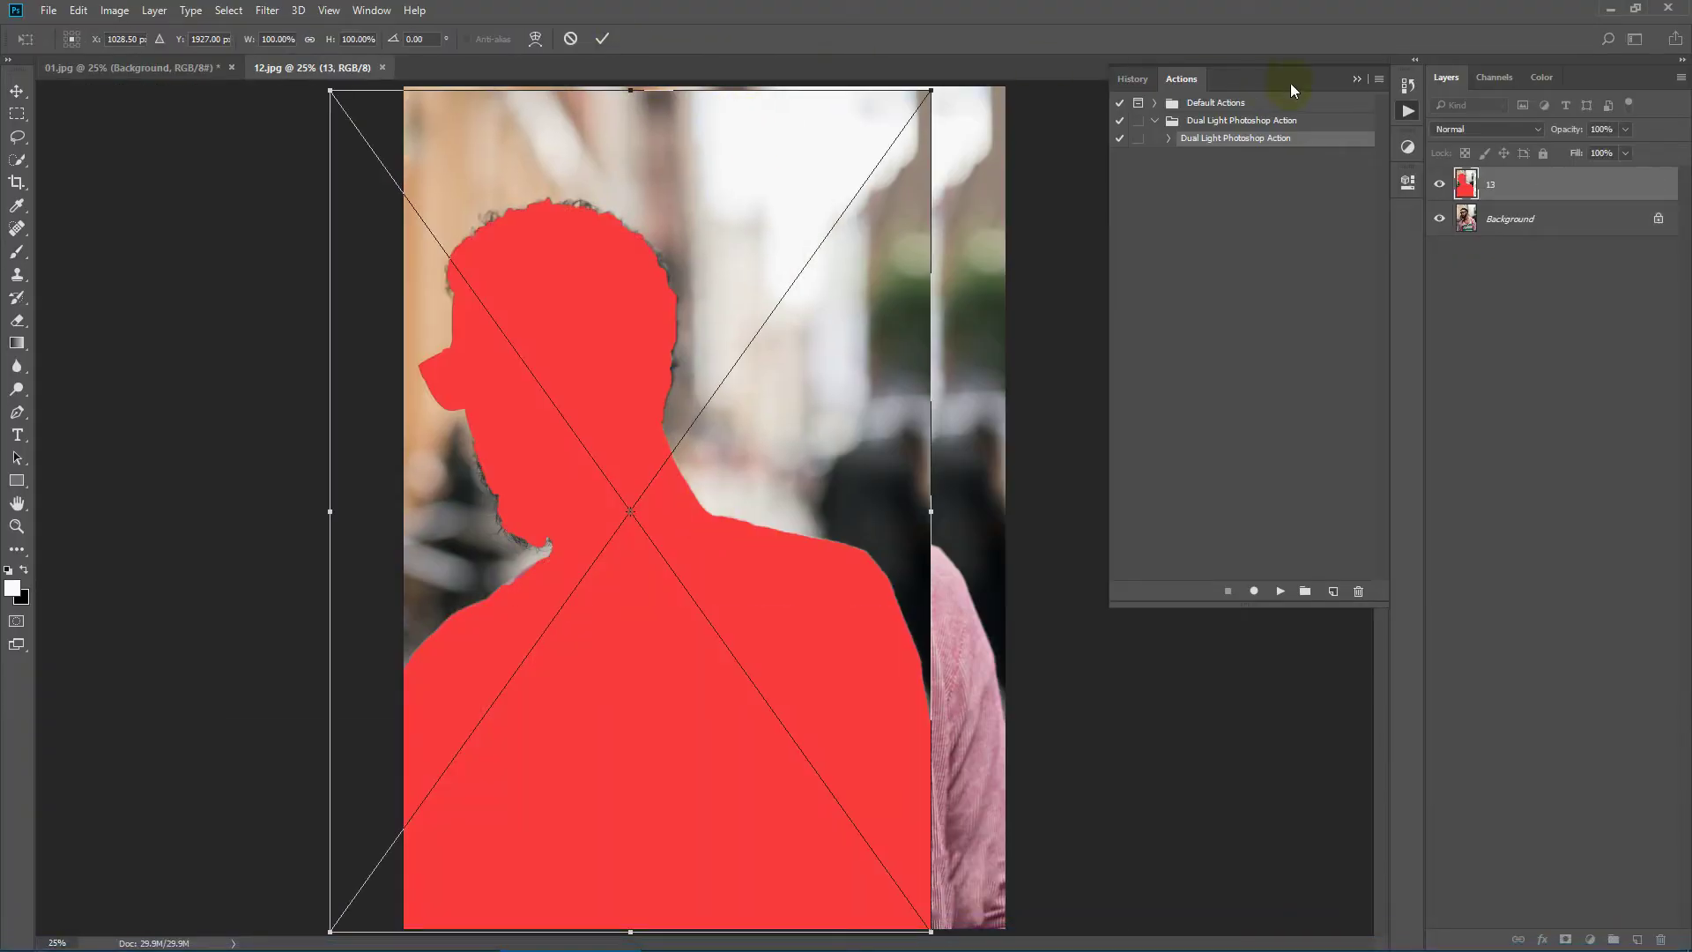
# Step: Commit the placed 13.jpg and move it so the red silhouette lines up with the man in the photo
pyautogui.click(1355, 80)
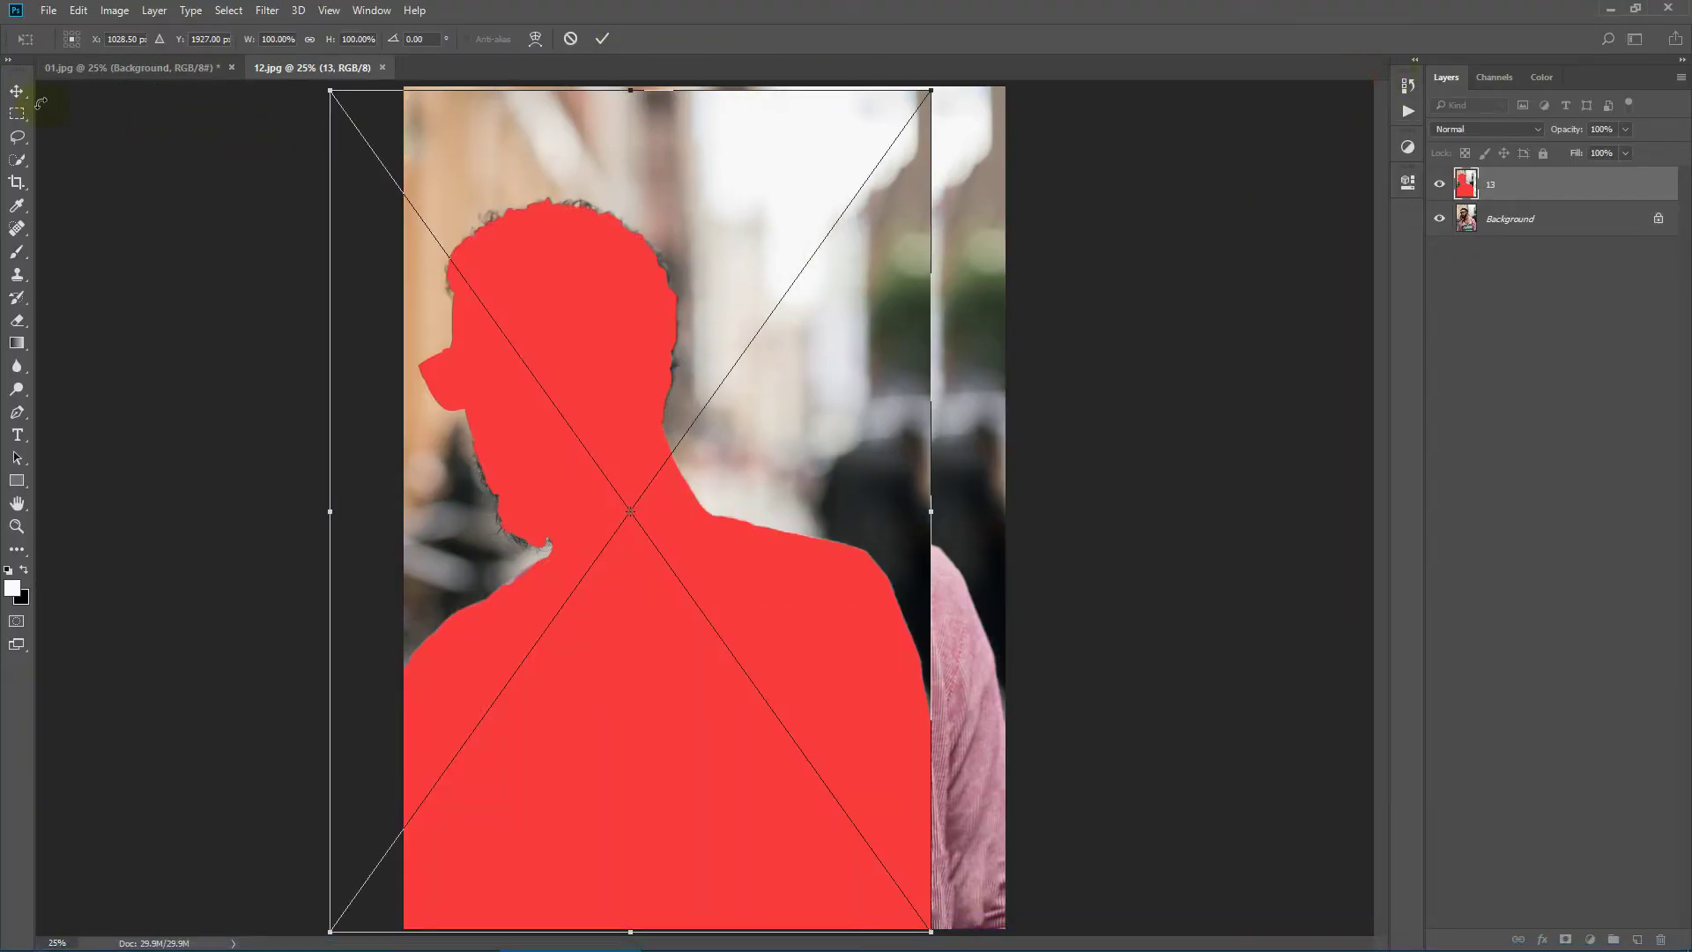
pyautogui.click(17, 91)
pyautogui.click(760, 365)
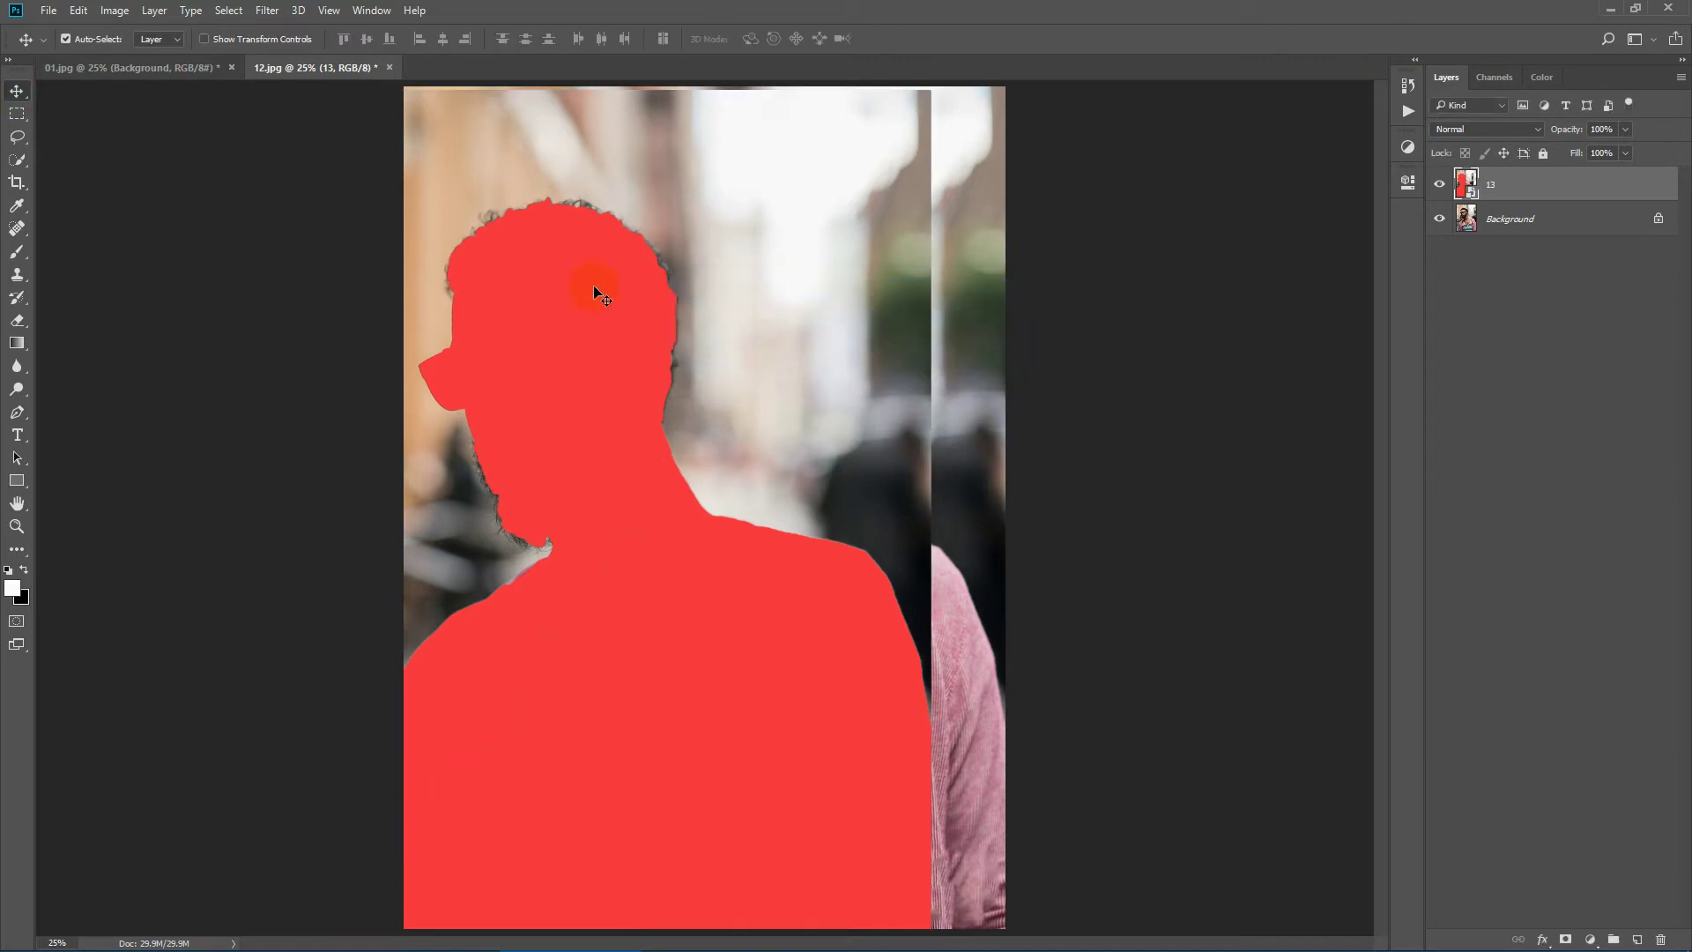
pyautogui.moveTo(619, 283); pyautogui.dragTo(690, 283)
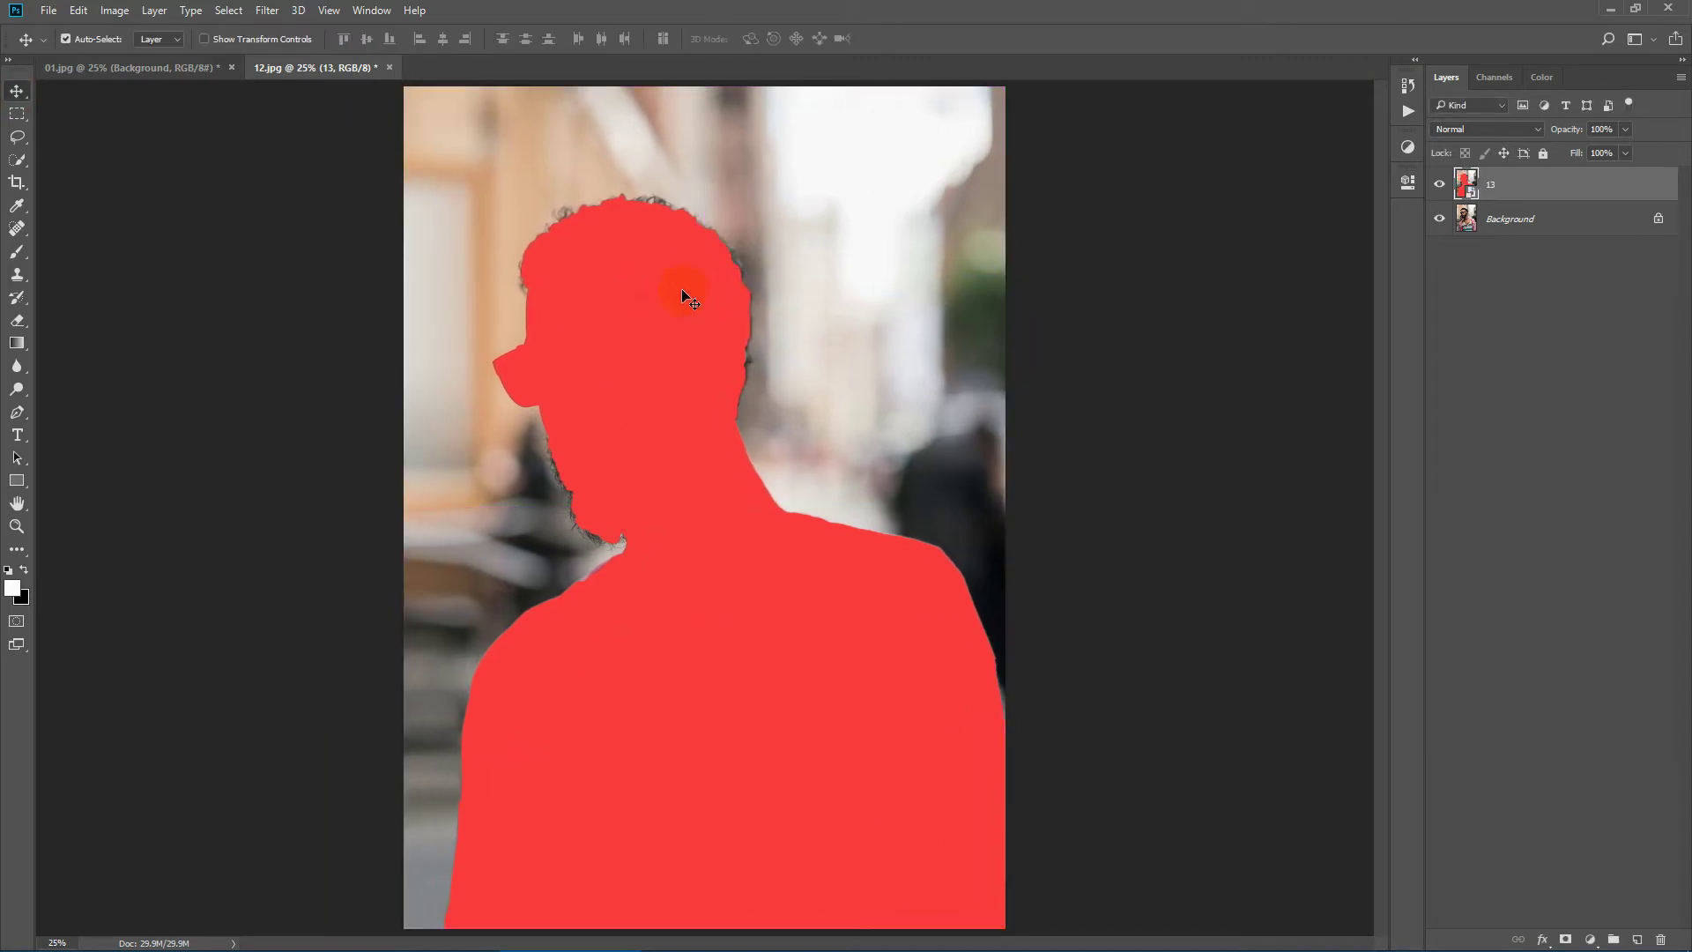
# Step: Select the red silhouette on layer 13 with the Magic Wand tool
pyautogui.click(17, 160)
pyautogui.click(74, 180)
pyautogui.click(622, 339)
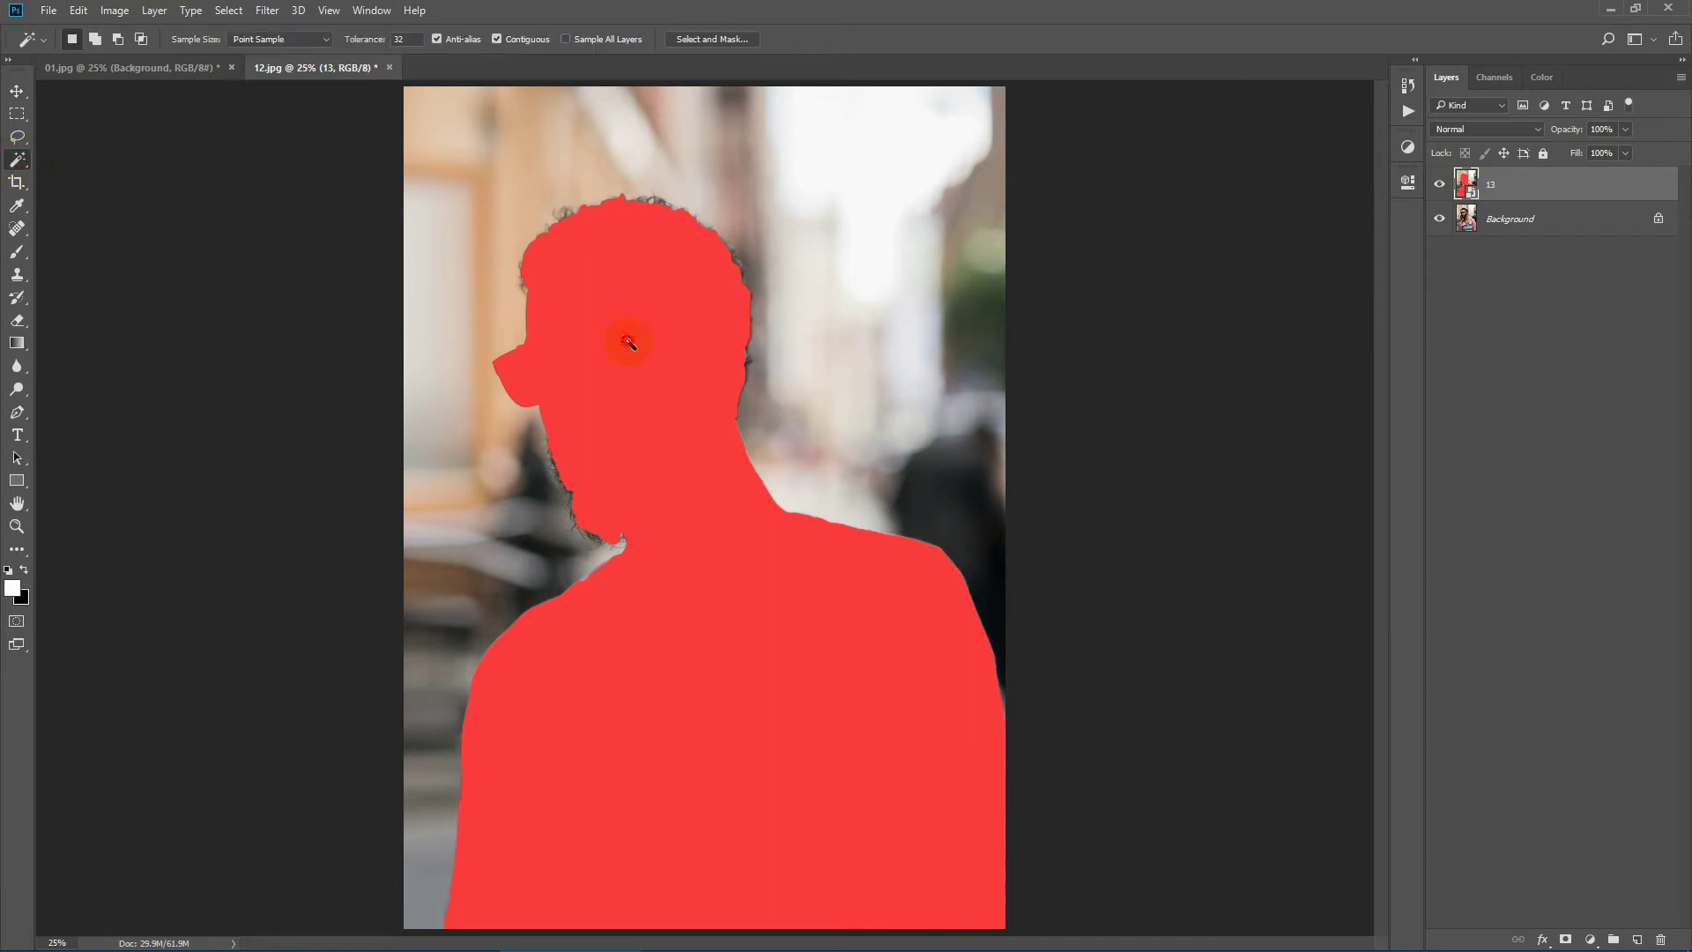
# Step: Add a new layer above layer 13 and name it subject
pyautogui.click(1636, 940)
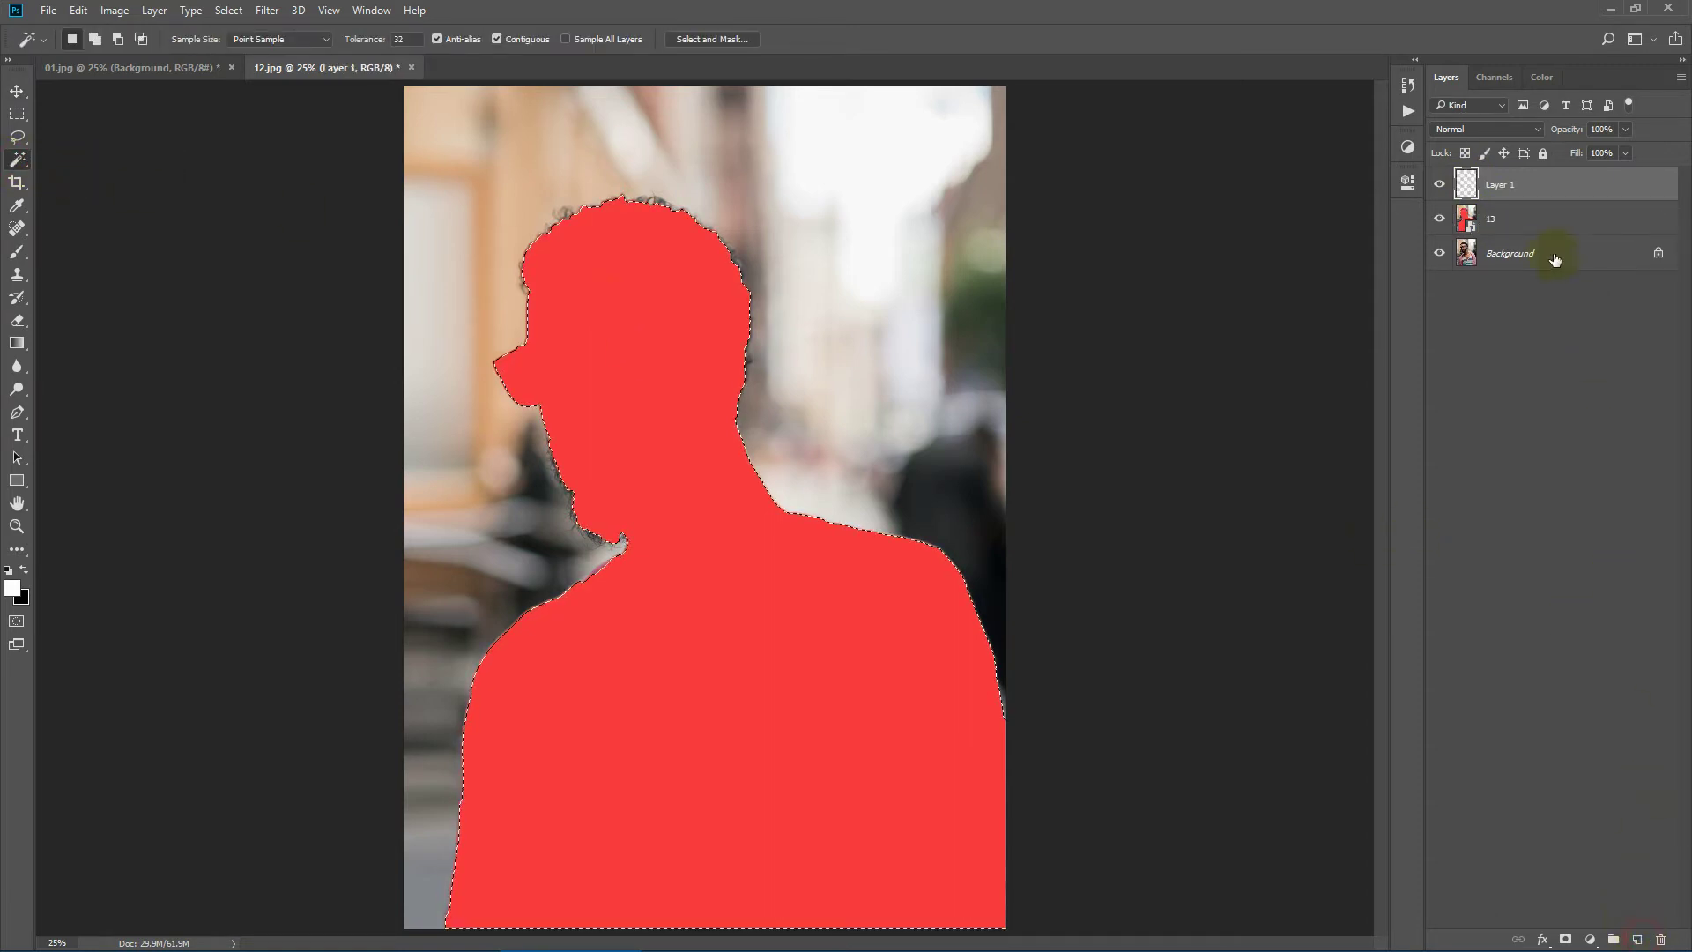
pyautogui.doubleClick(1501, 185)
pyautogui.write('subject')
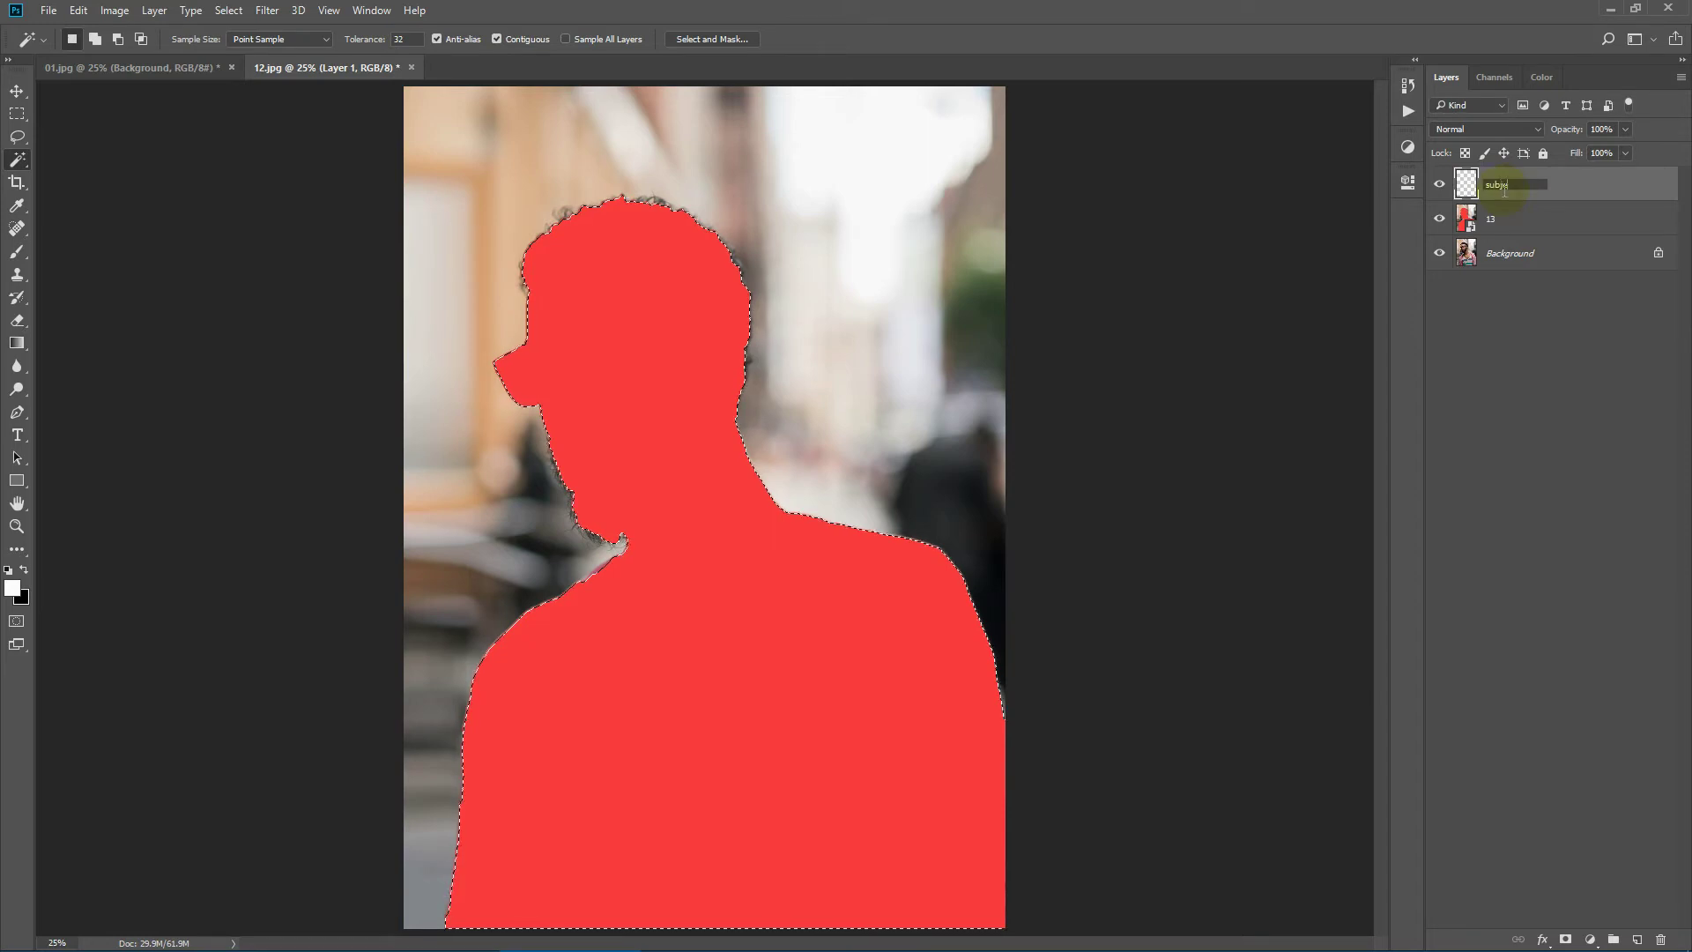
pyautogui.click(1604, 194)
# Step: Fill the silhouette selection on the subject layer with white and deselect it
pyautogui.click(17, 113)
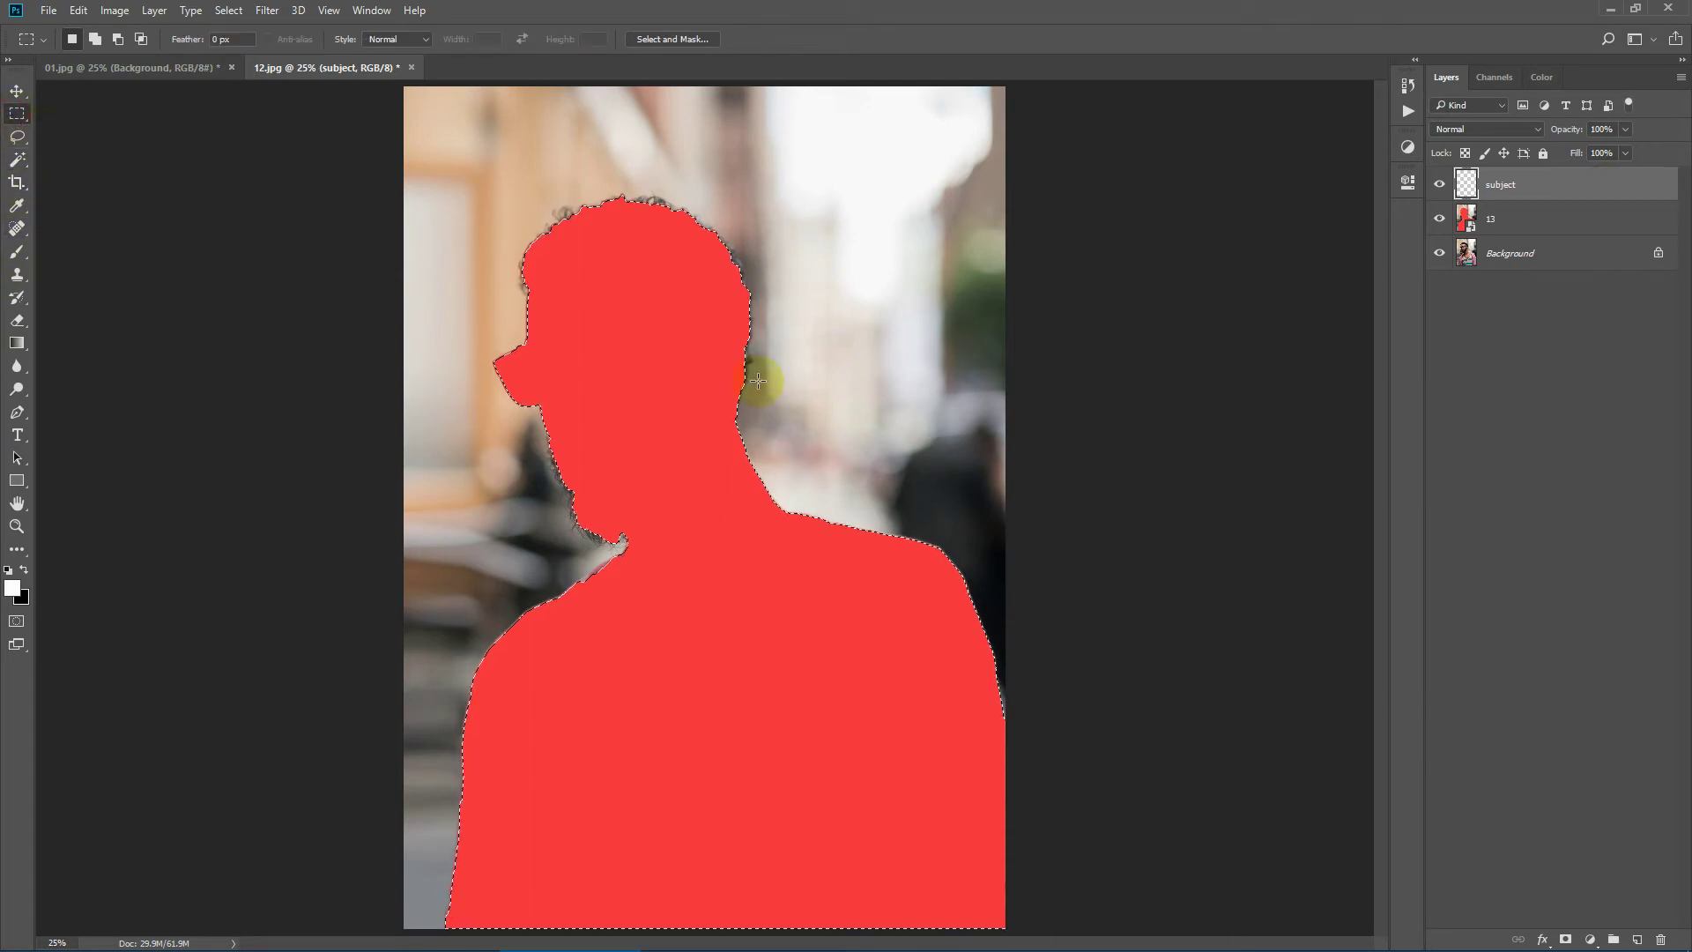
pyautogui.hotkey('ctrl', 'BackSpace')
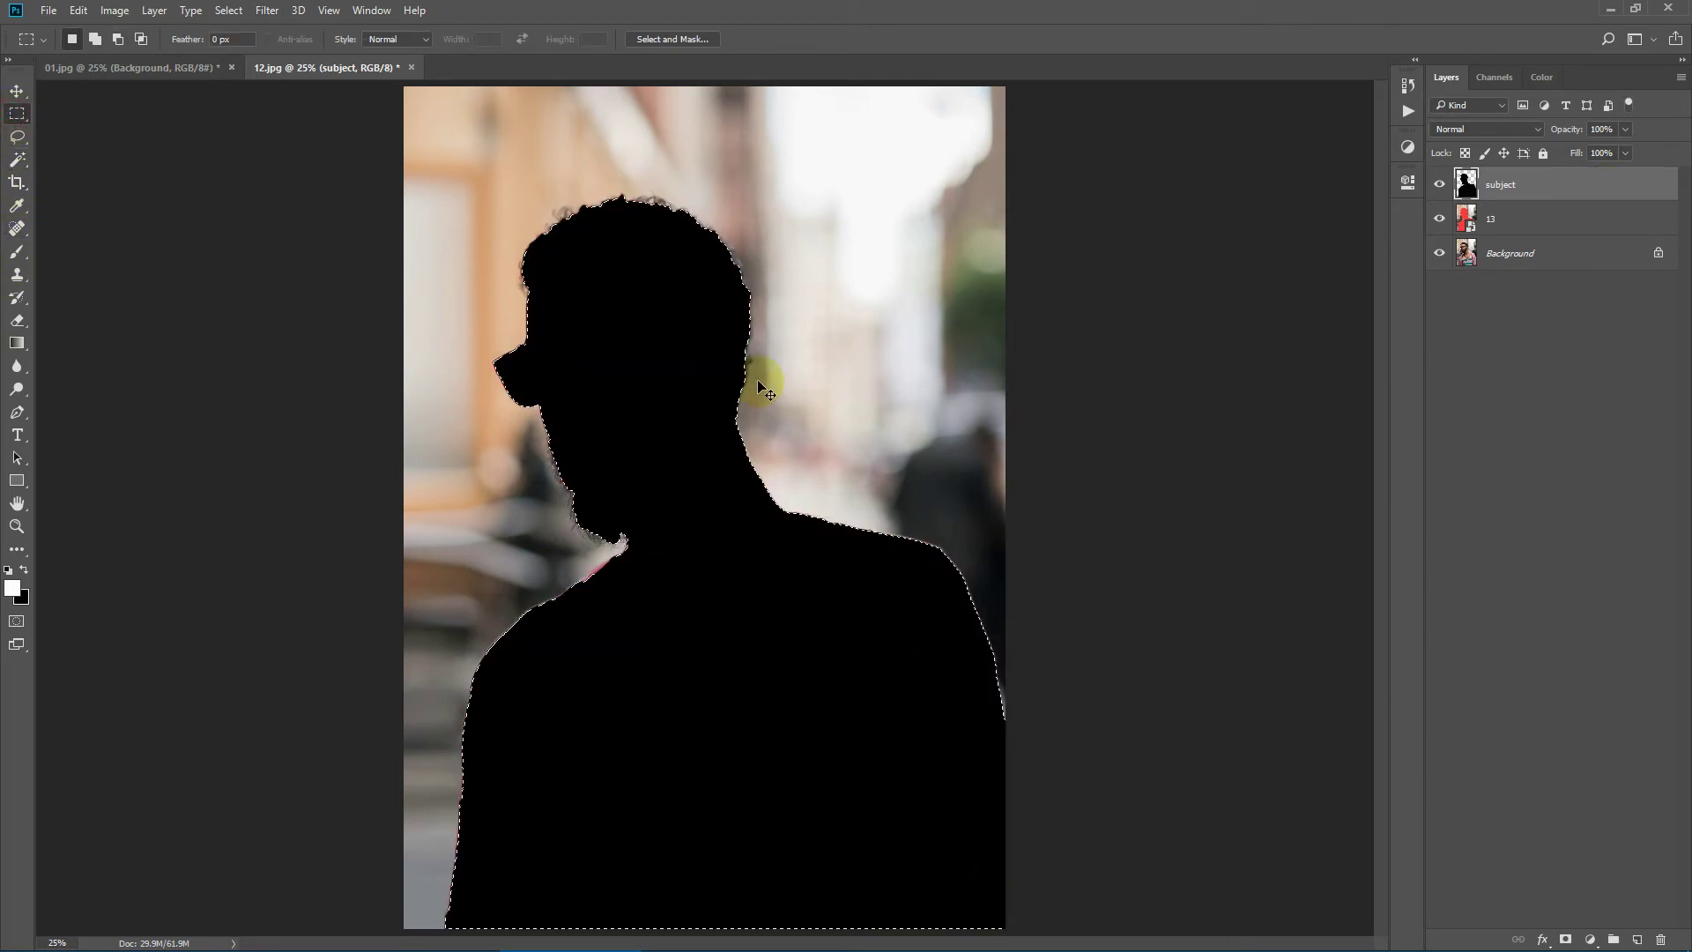
pyautogui.click(10, 572)
pyautogui.hotkey('ctrl', 'BackSpace')
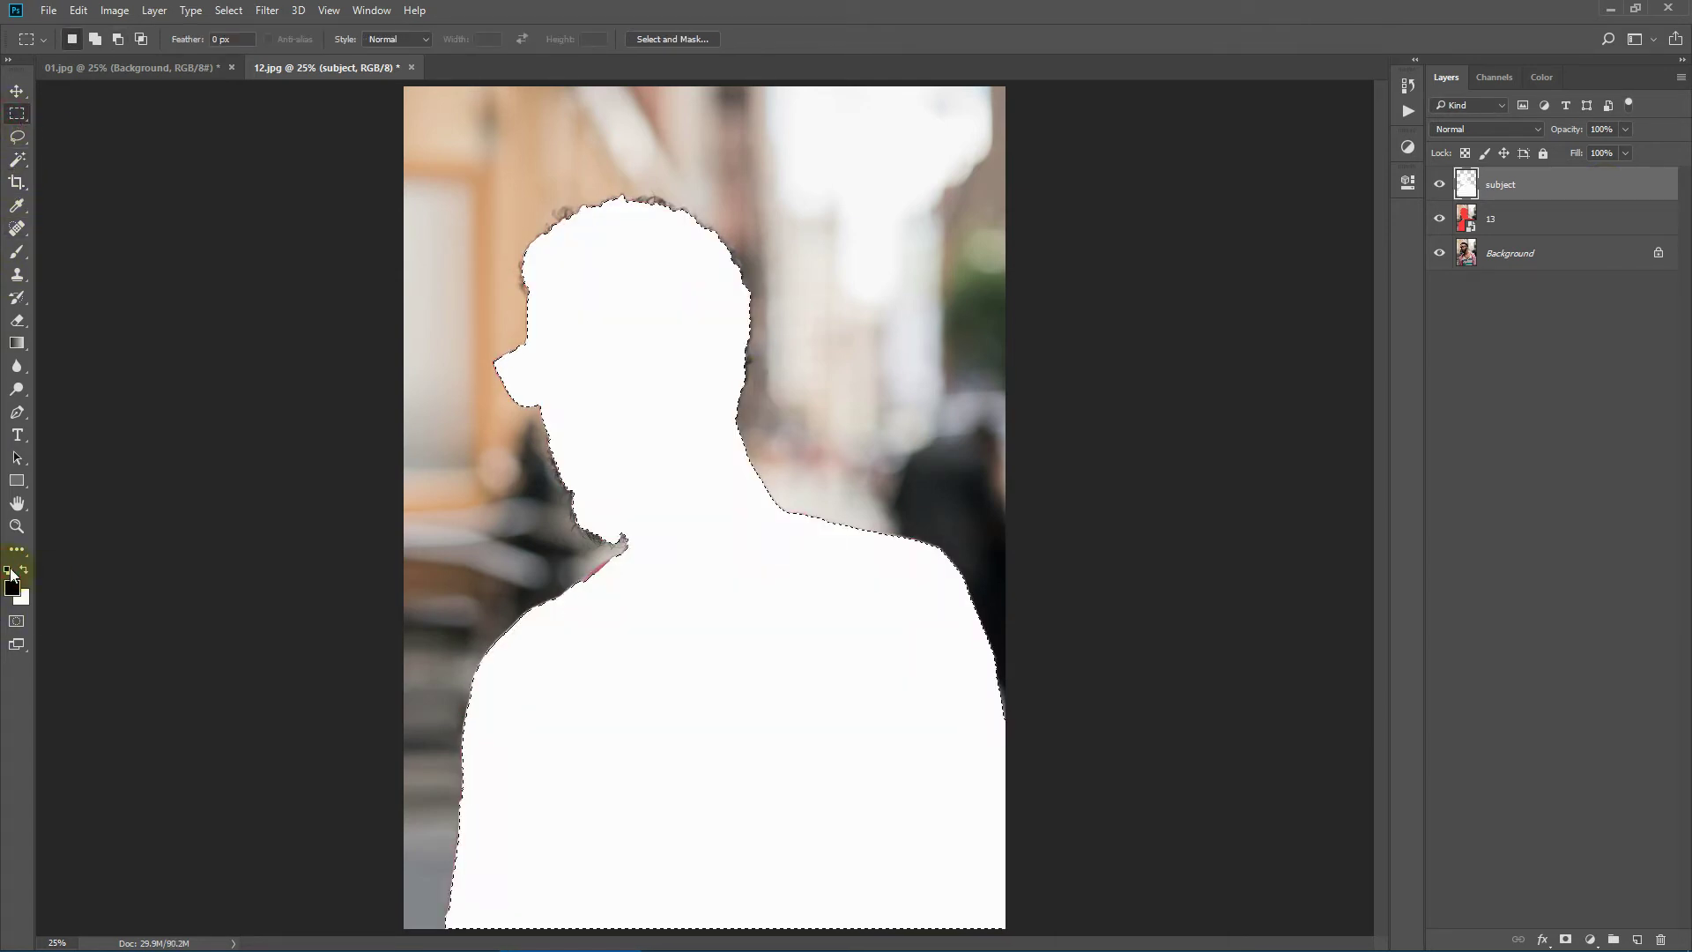
pyautogui.hotkey('ctrl', 'd')
# Step: Delete layer 13 and play the Dual Light Photoshop Action on 12.jpg
pyautogui.click(1525, 220)
pyautogui.press('Delete')
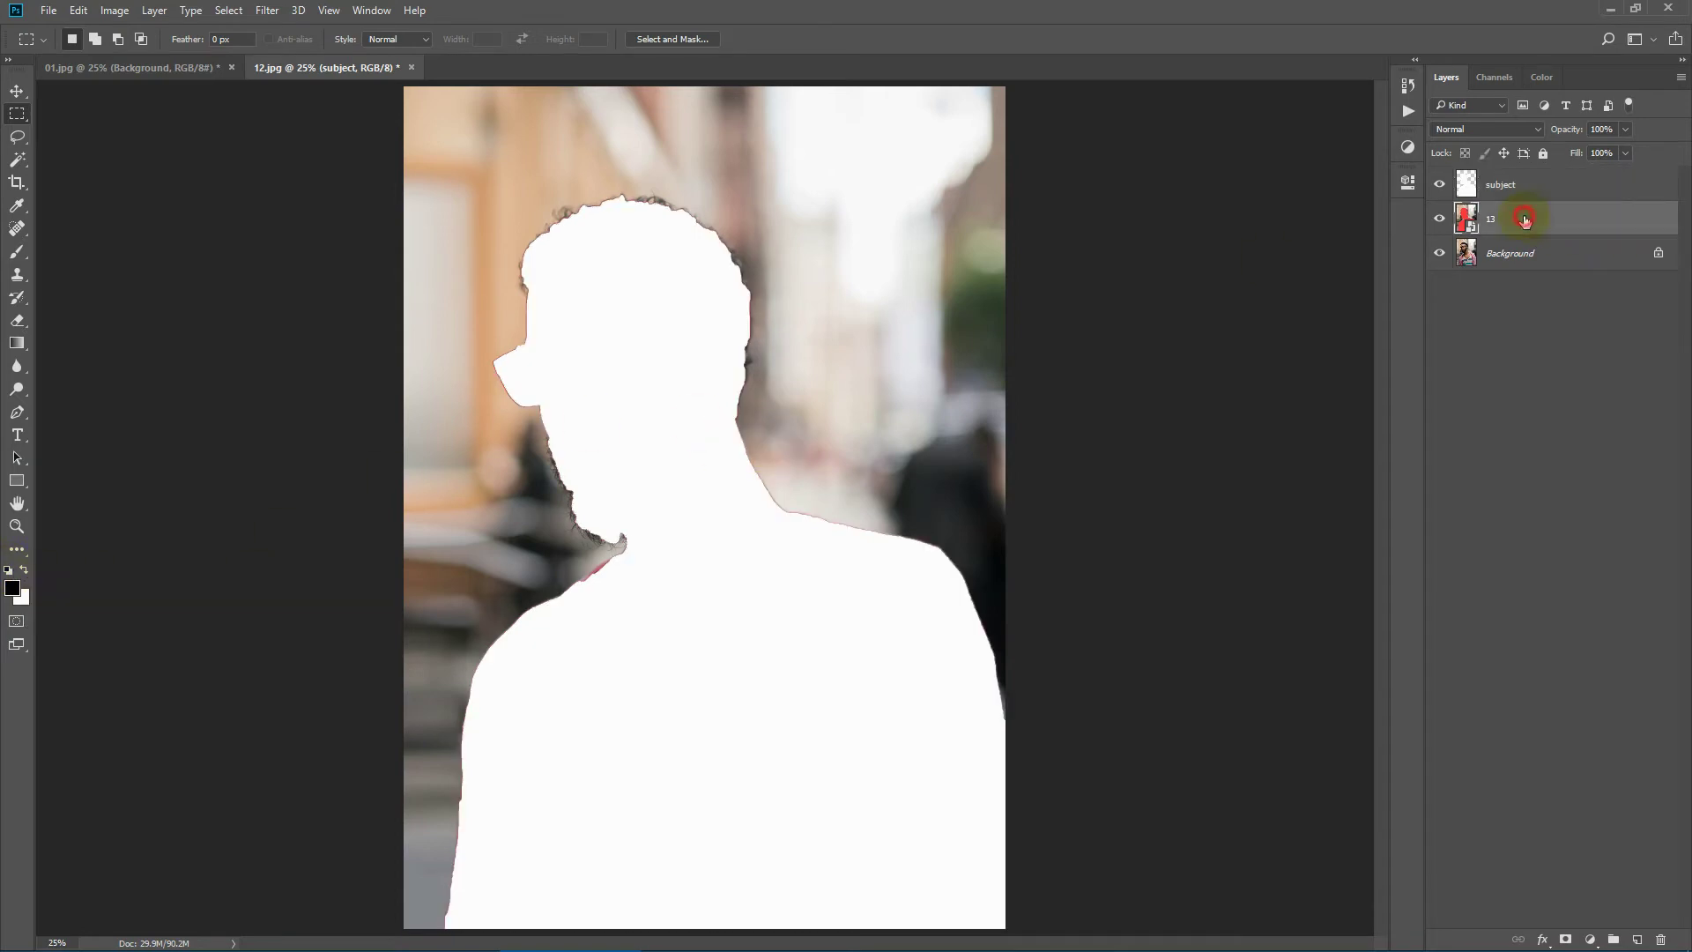
pyautogui.click(1406, 112)
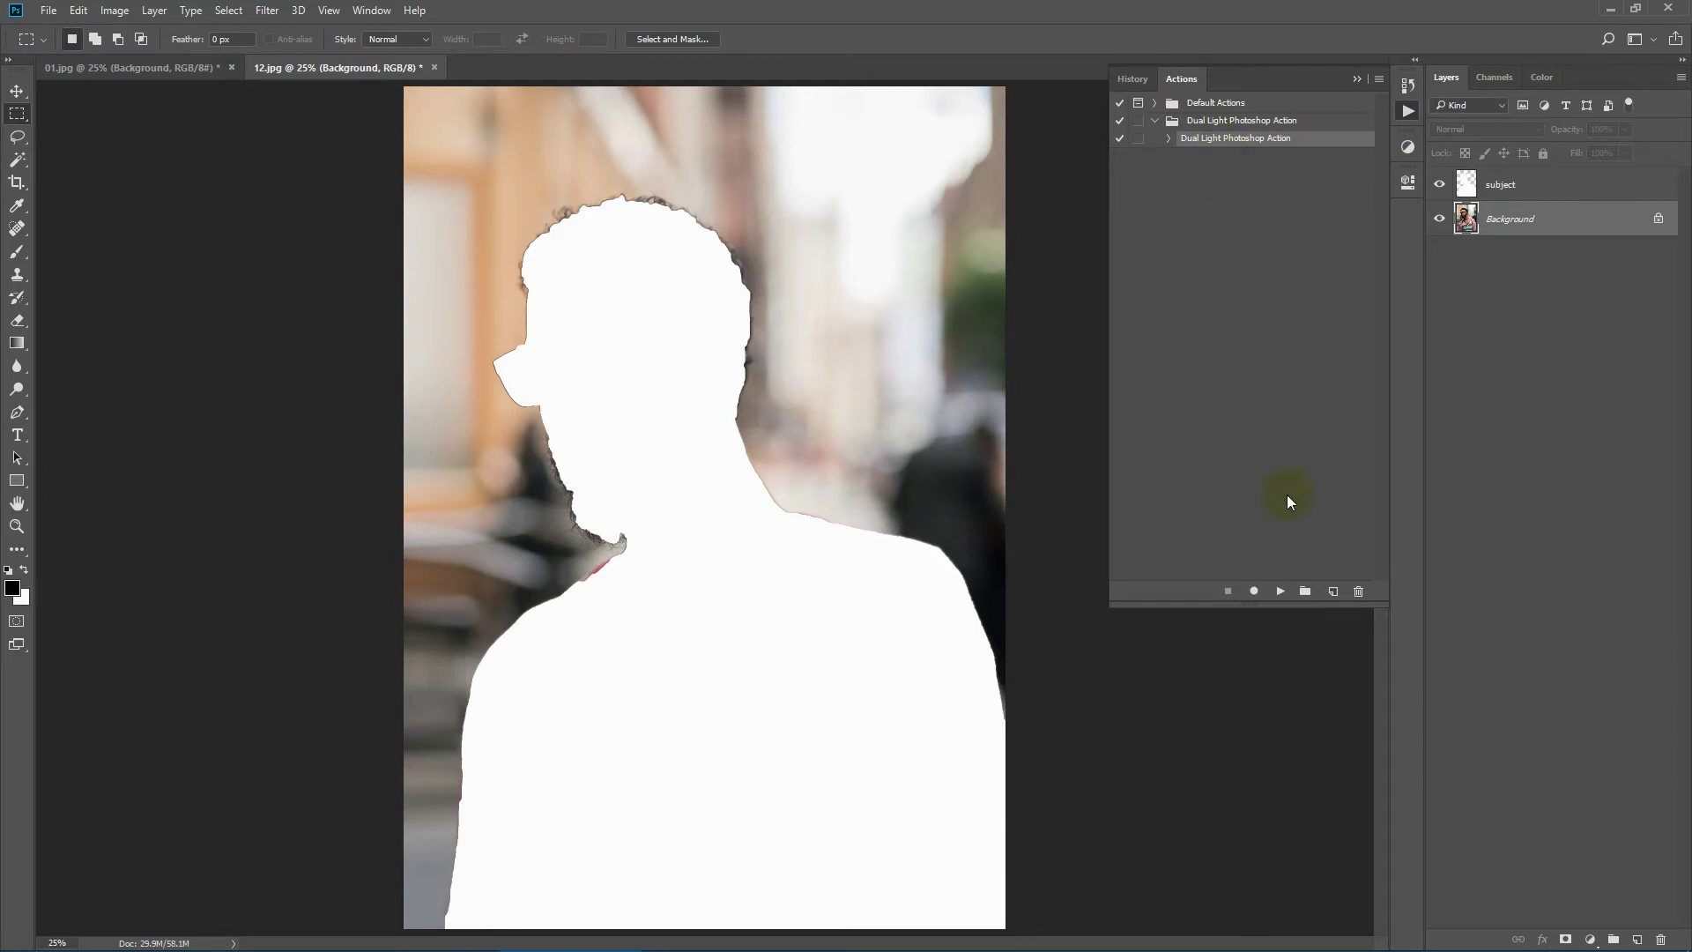
pyautogui.click(1281, 592)
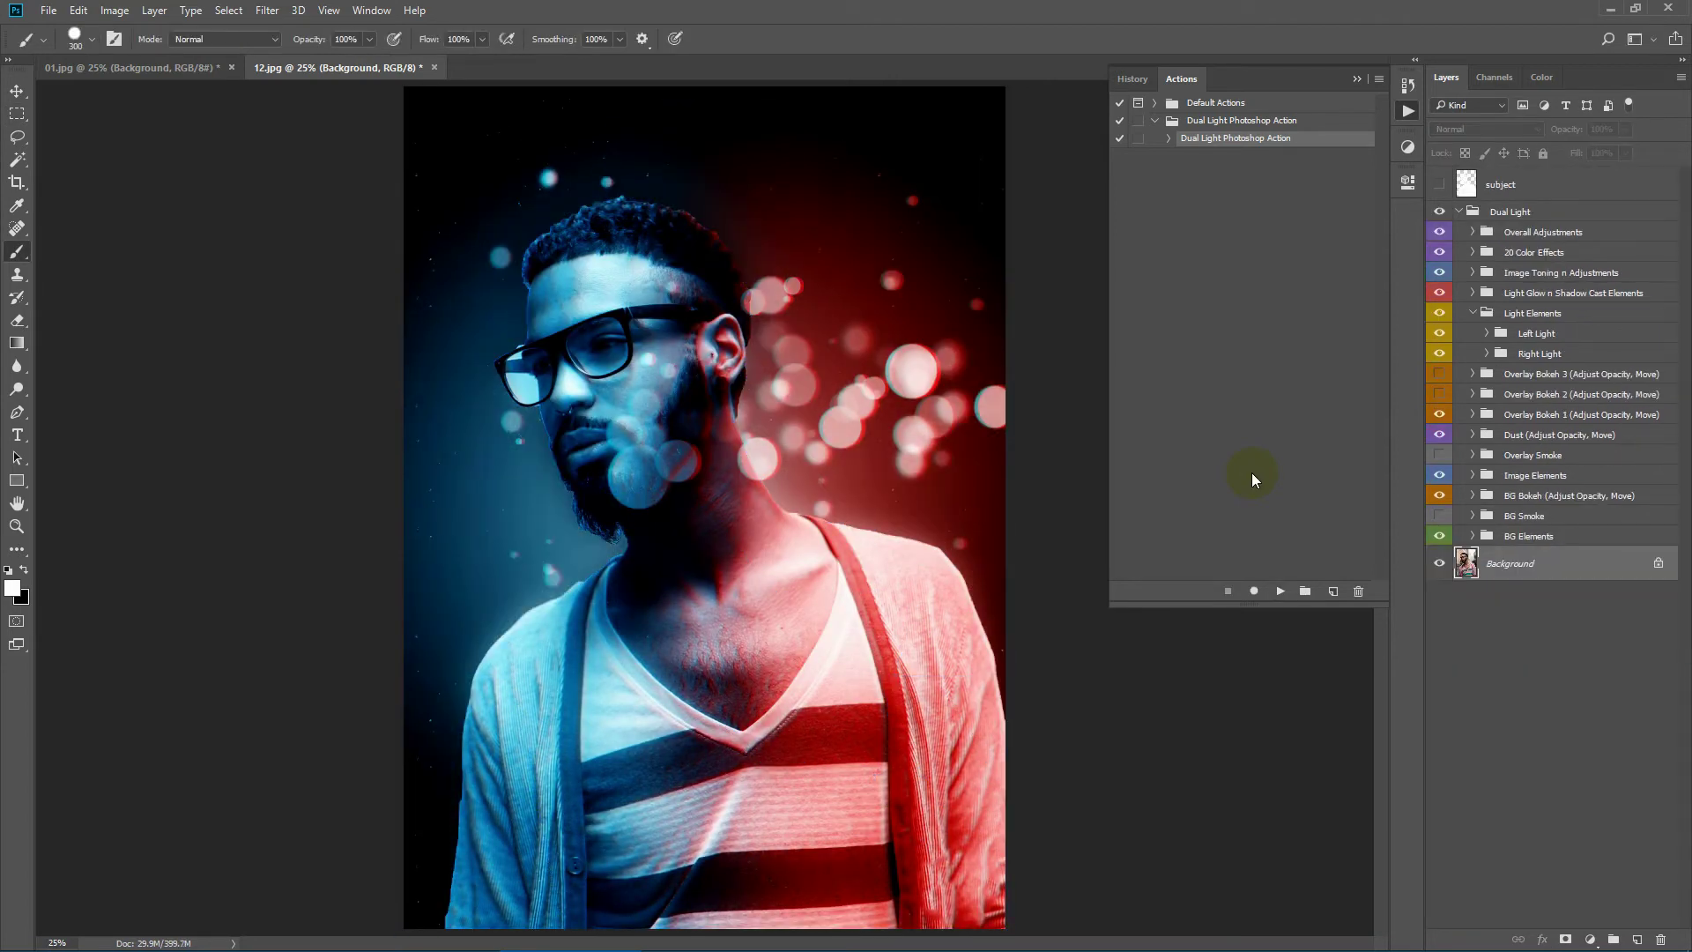
pyautogui.click(1367, 81)
# Step: Expand the BG Elements group inside the Dual Light group of 12.jpg
pyautogui.click(16, 525)
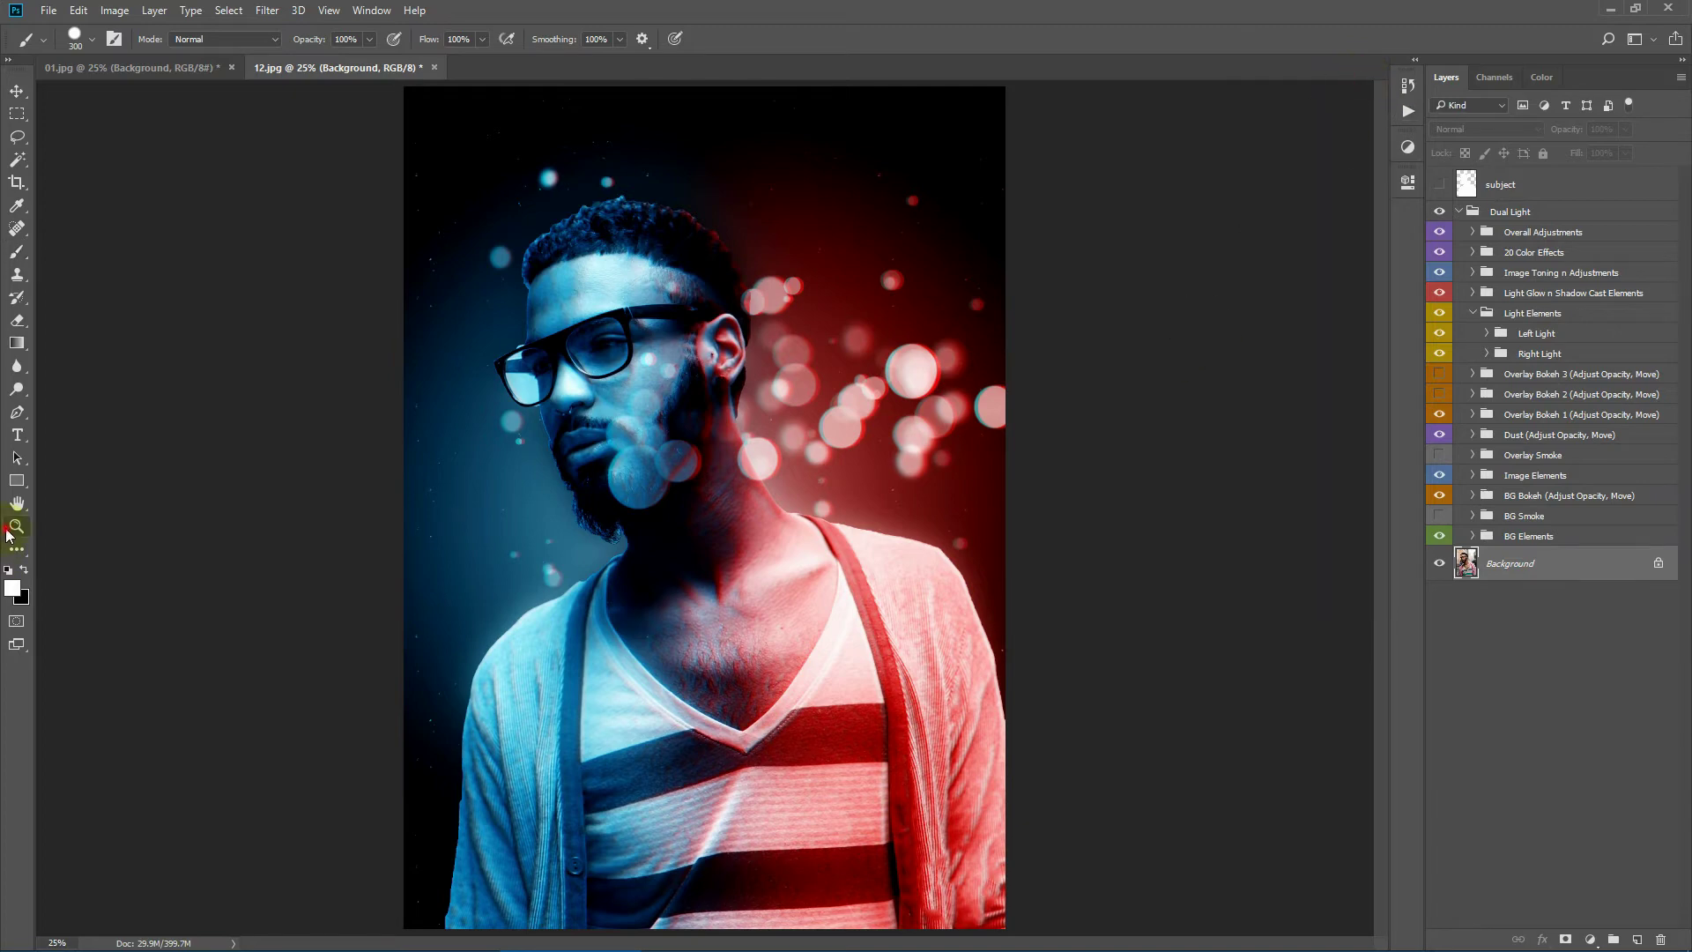
pyautogui.click(666, 399)
pyautogui.click(1550, 536)
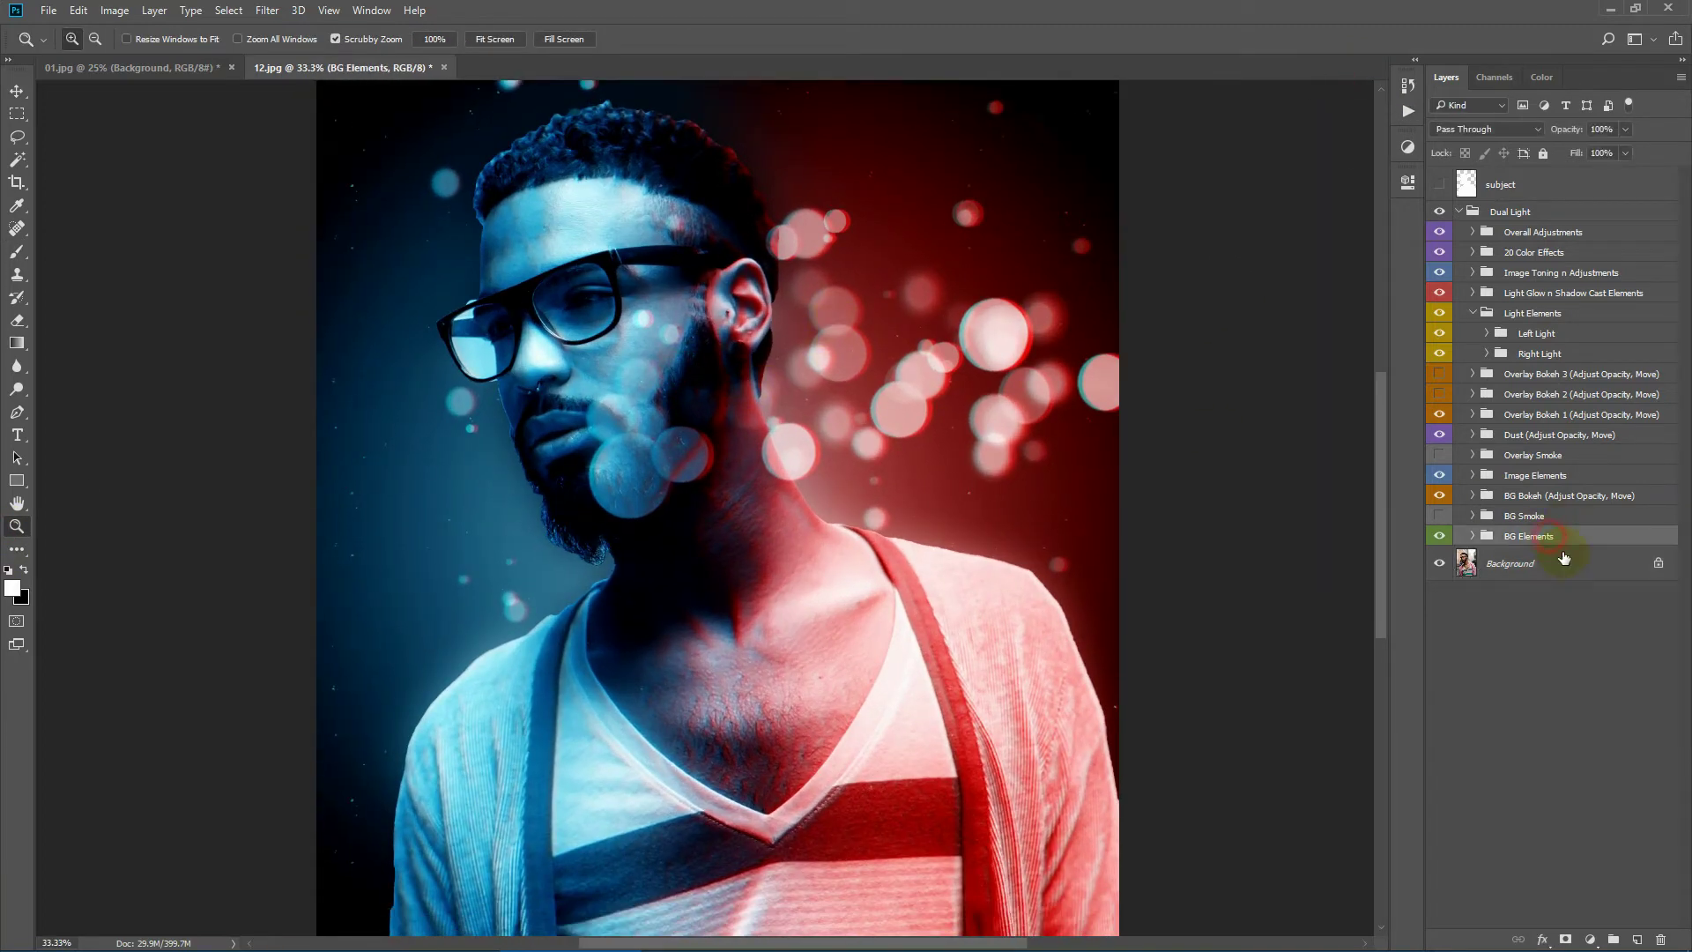
pyautogui.click(1473, 535)
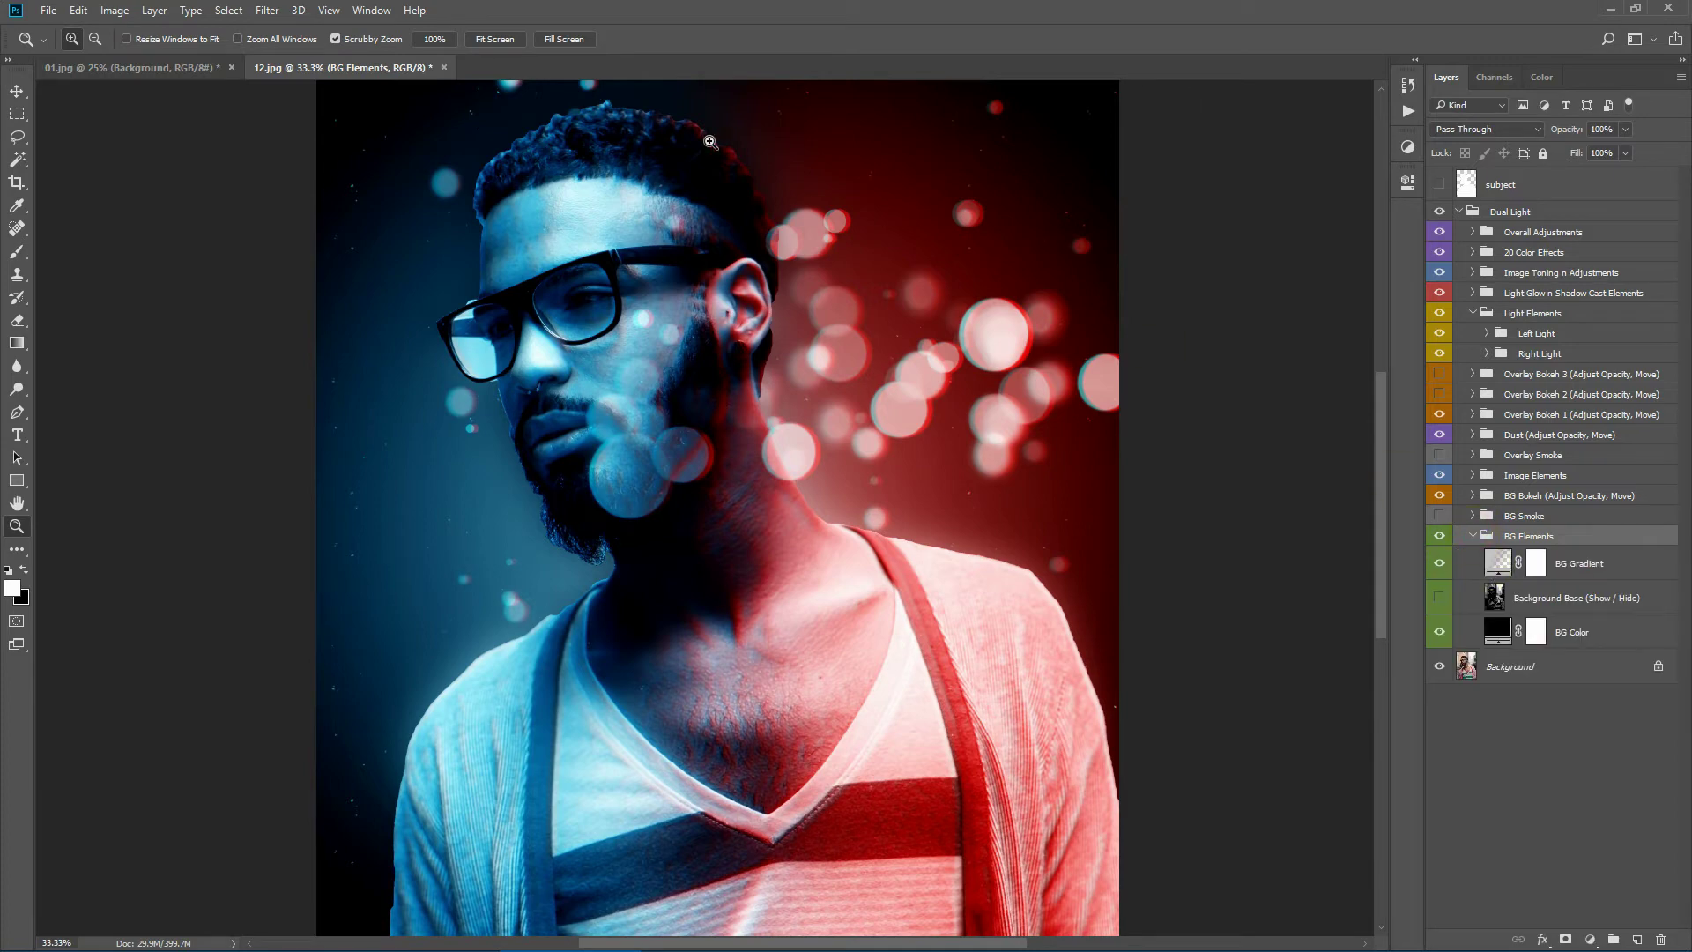
# Step: Try a dark red (#671010) for the BG Color fill layer and cancel the color change
pyautogui.click(1510, 633)
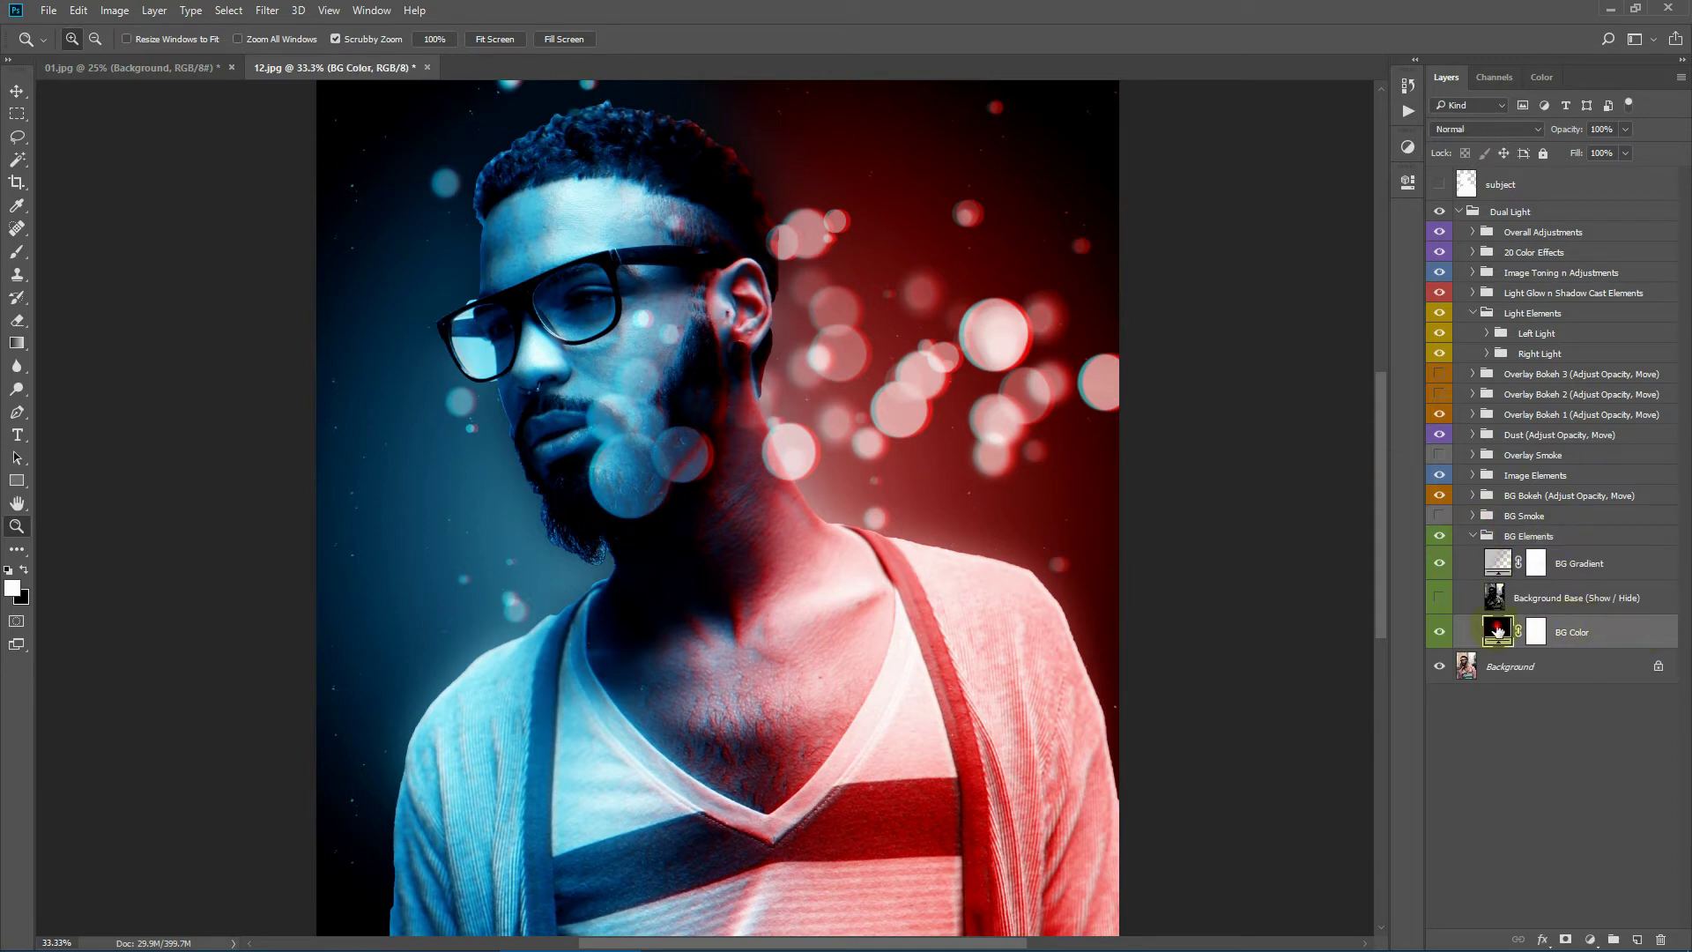
pyautogui.doubleClick(1498, 630)
pyautogui.moveTo(852, 205); pyautogui.dragTo(1125, 201)
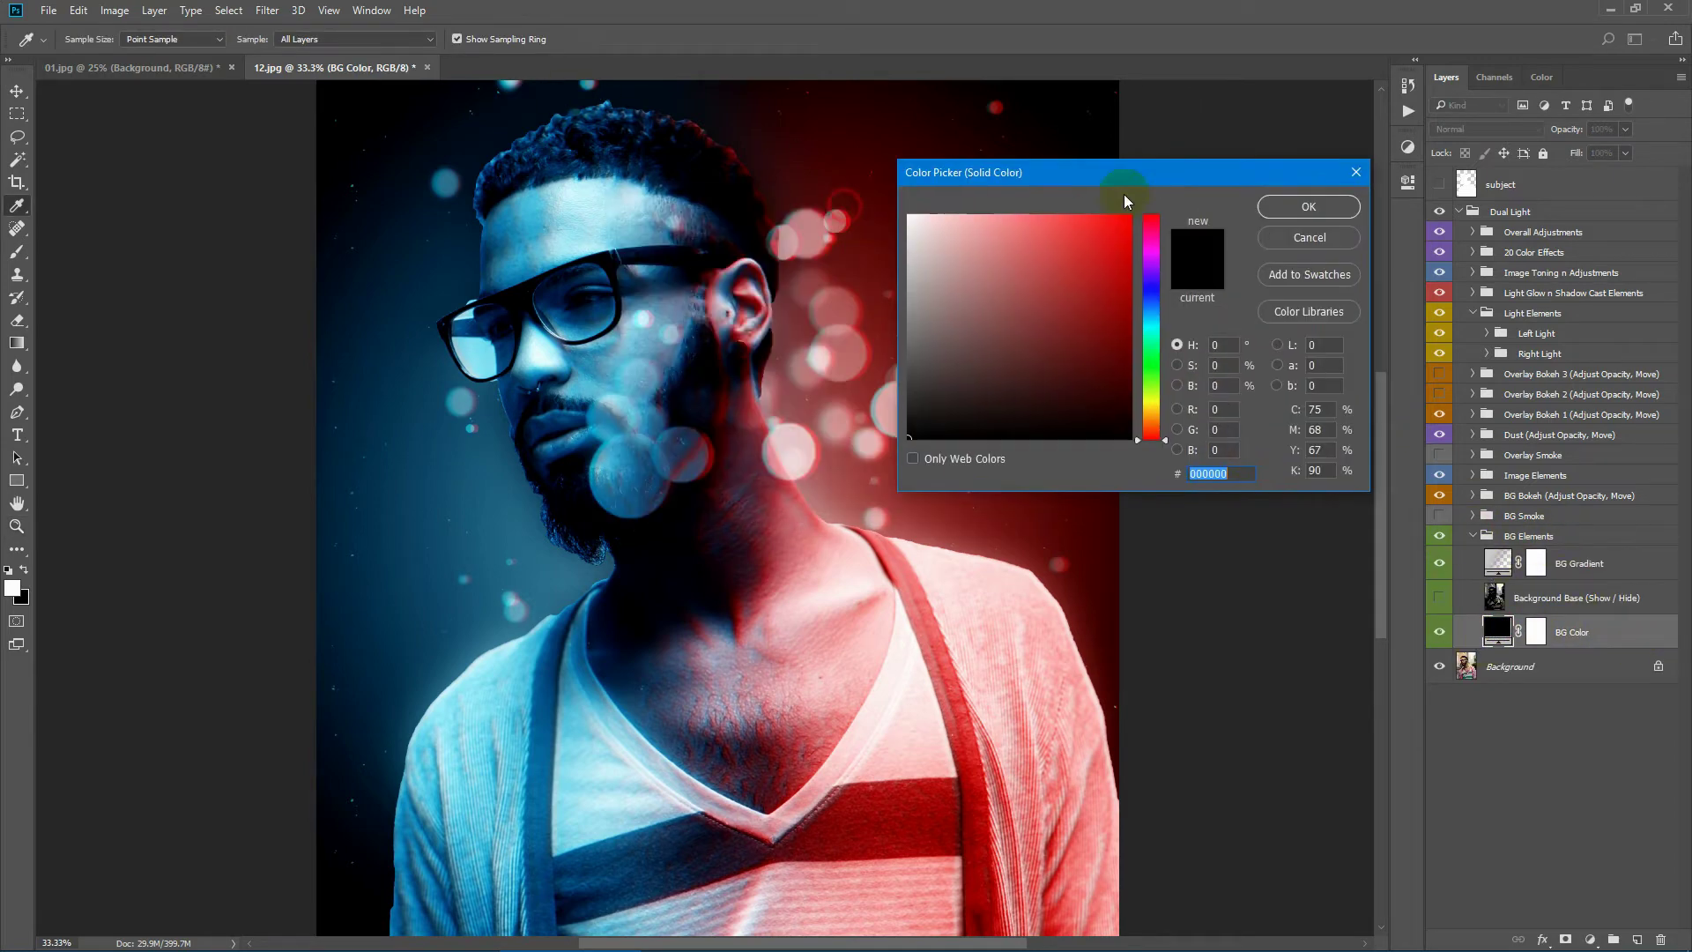
pyautogui.moveTo(974, 334)
pyautogui.mouseDown()
pyautogui.moveTo(1034, 294)
pyautogui.moveTo(1095, 347)
pyautogui.moveTo(1036, 249)
pyautogui.mouseUp()
pyautogui.click(1026, 324)
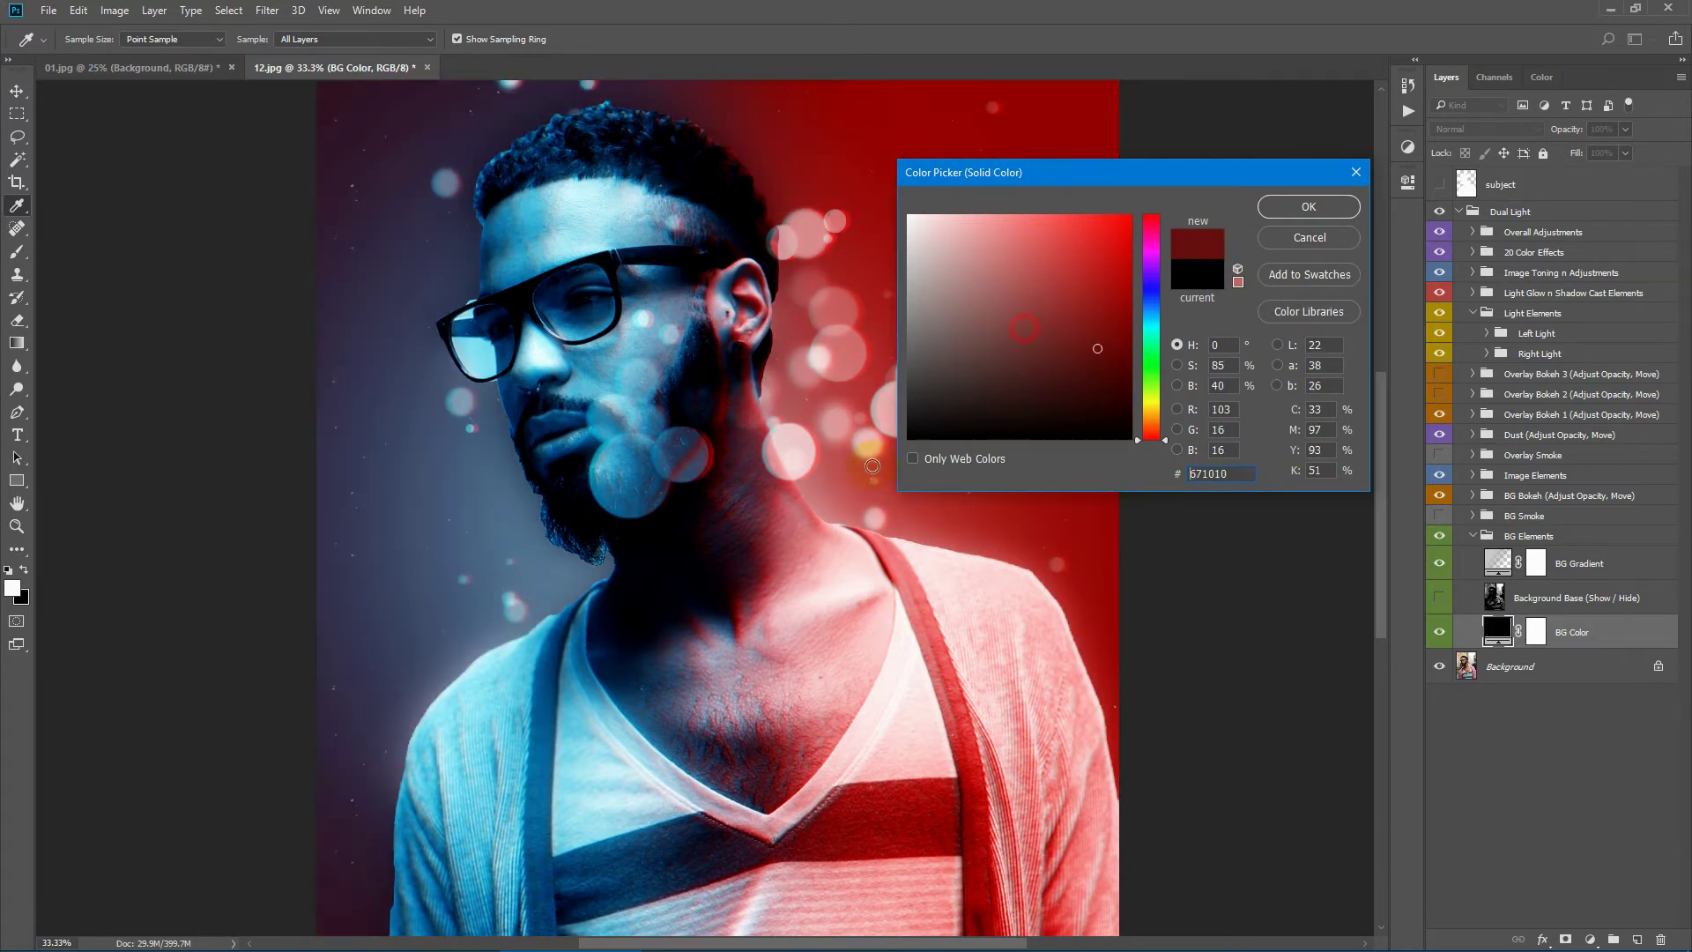
pyautogui.click(1357, 173)
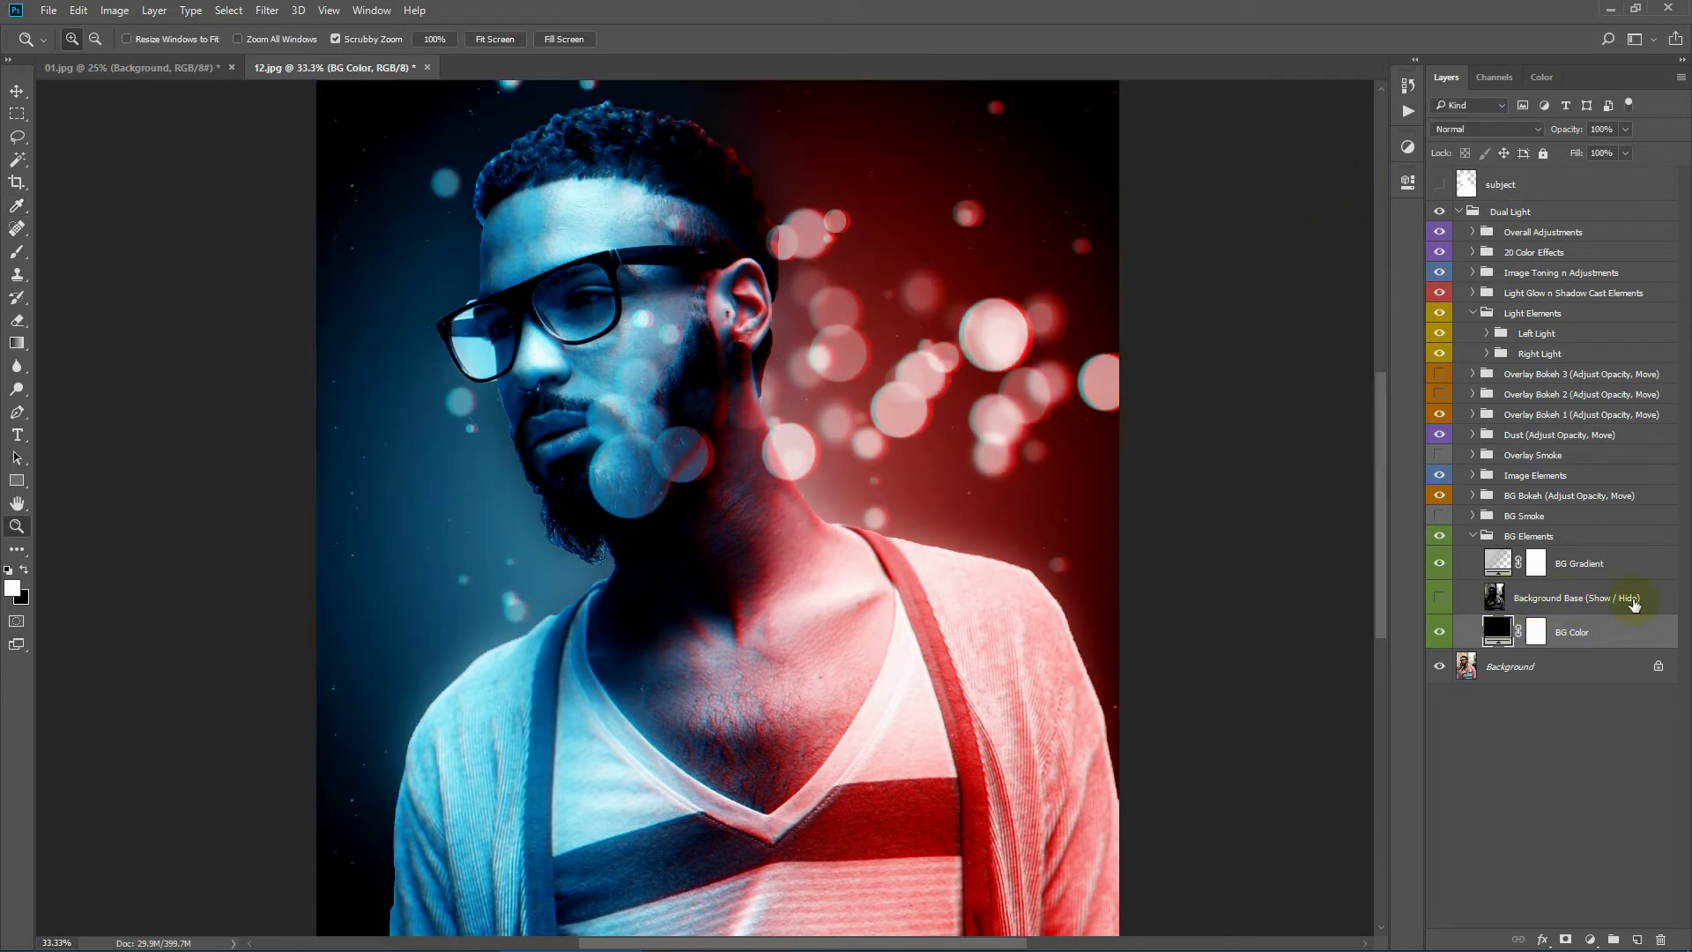
# Step: Show the Background Base (Show / Hide) layer in 12.jpg to bring back the original backdrop
pyautogui.click(1633, 602)
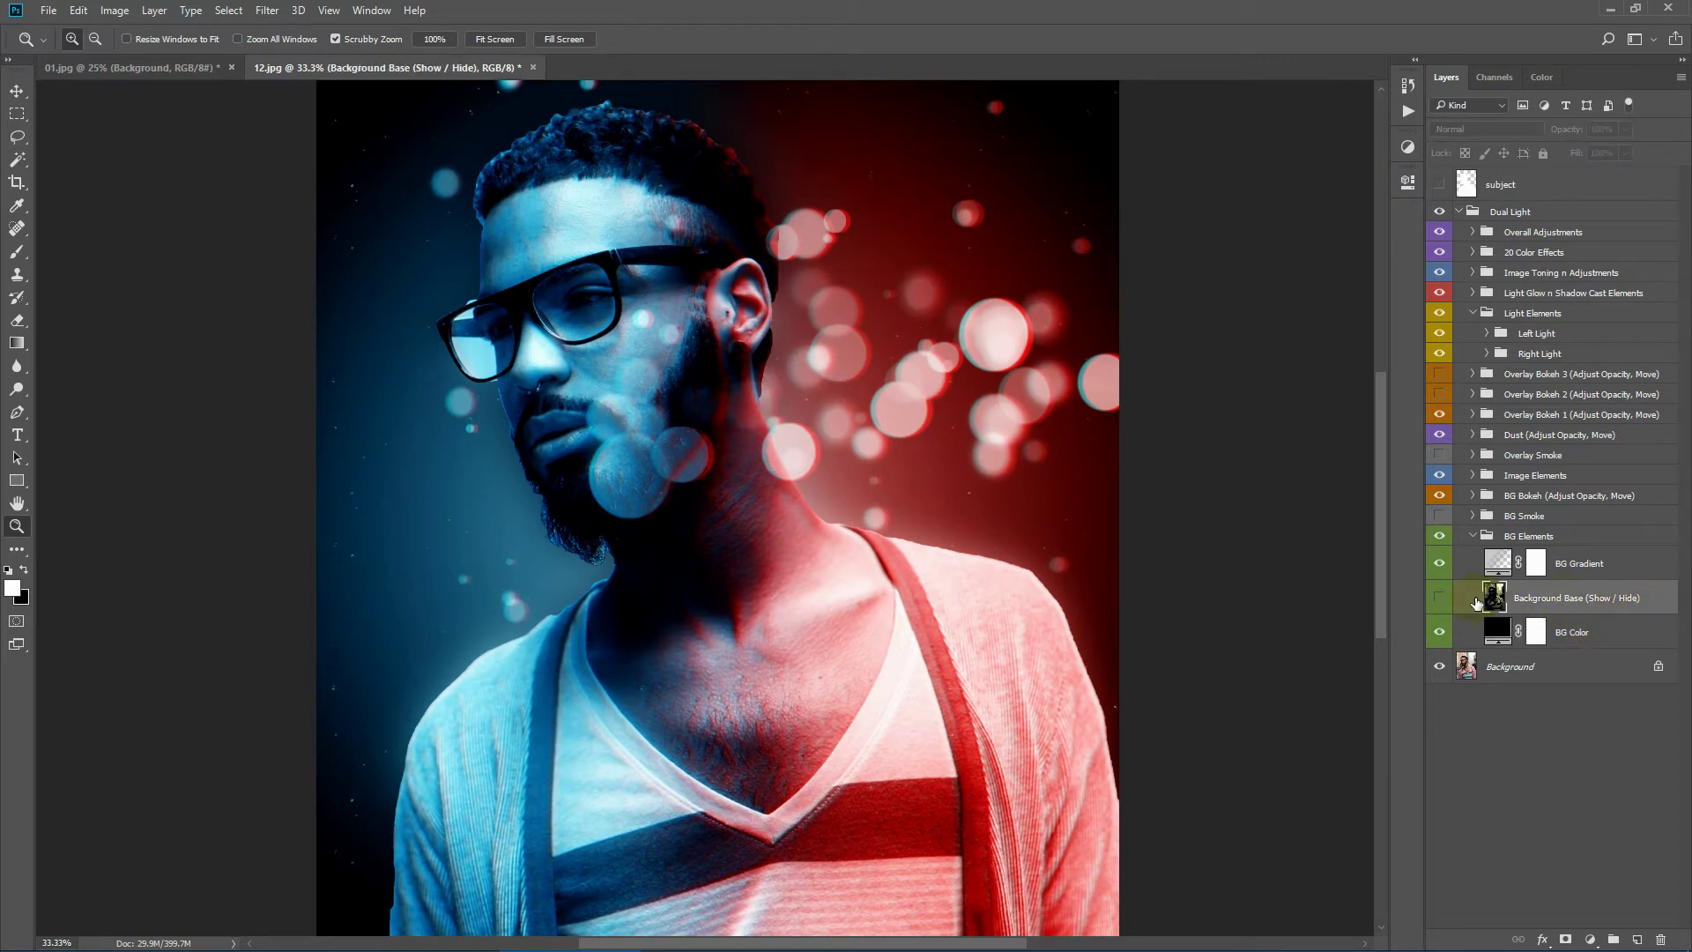
pyautogui.click(1436, 597)
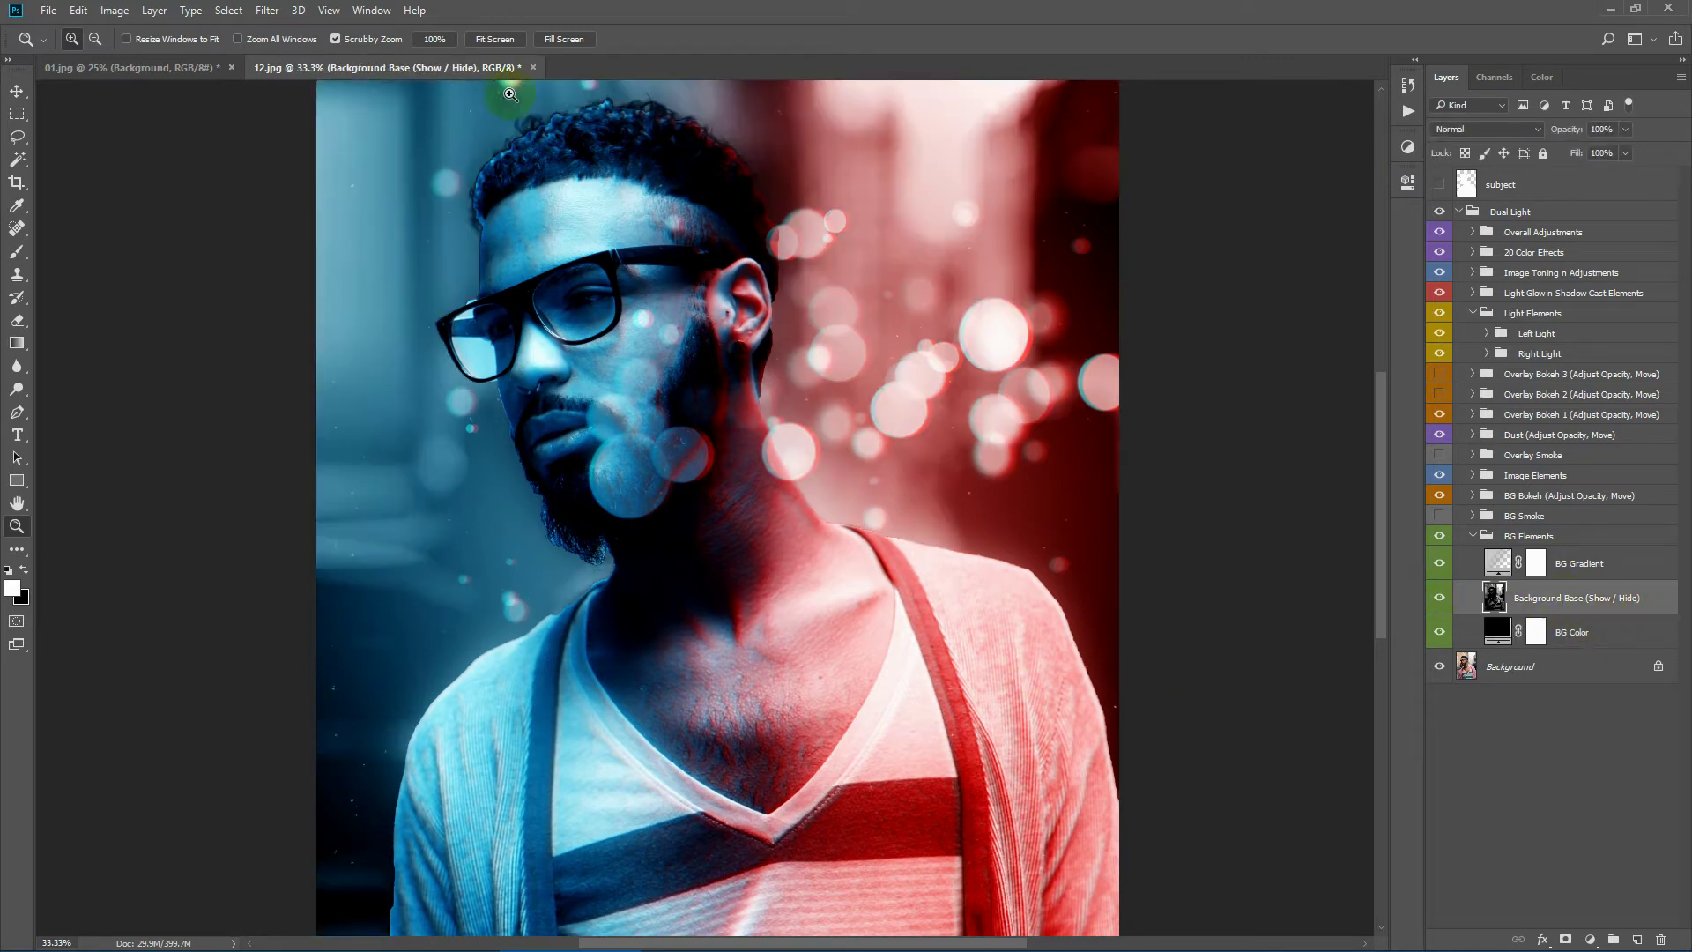
pyautogui.click(493, 39)
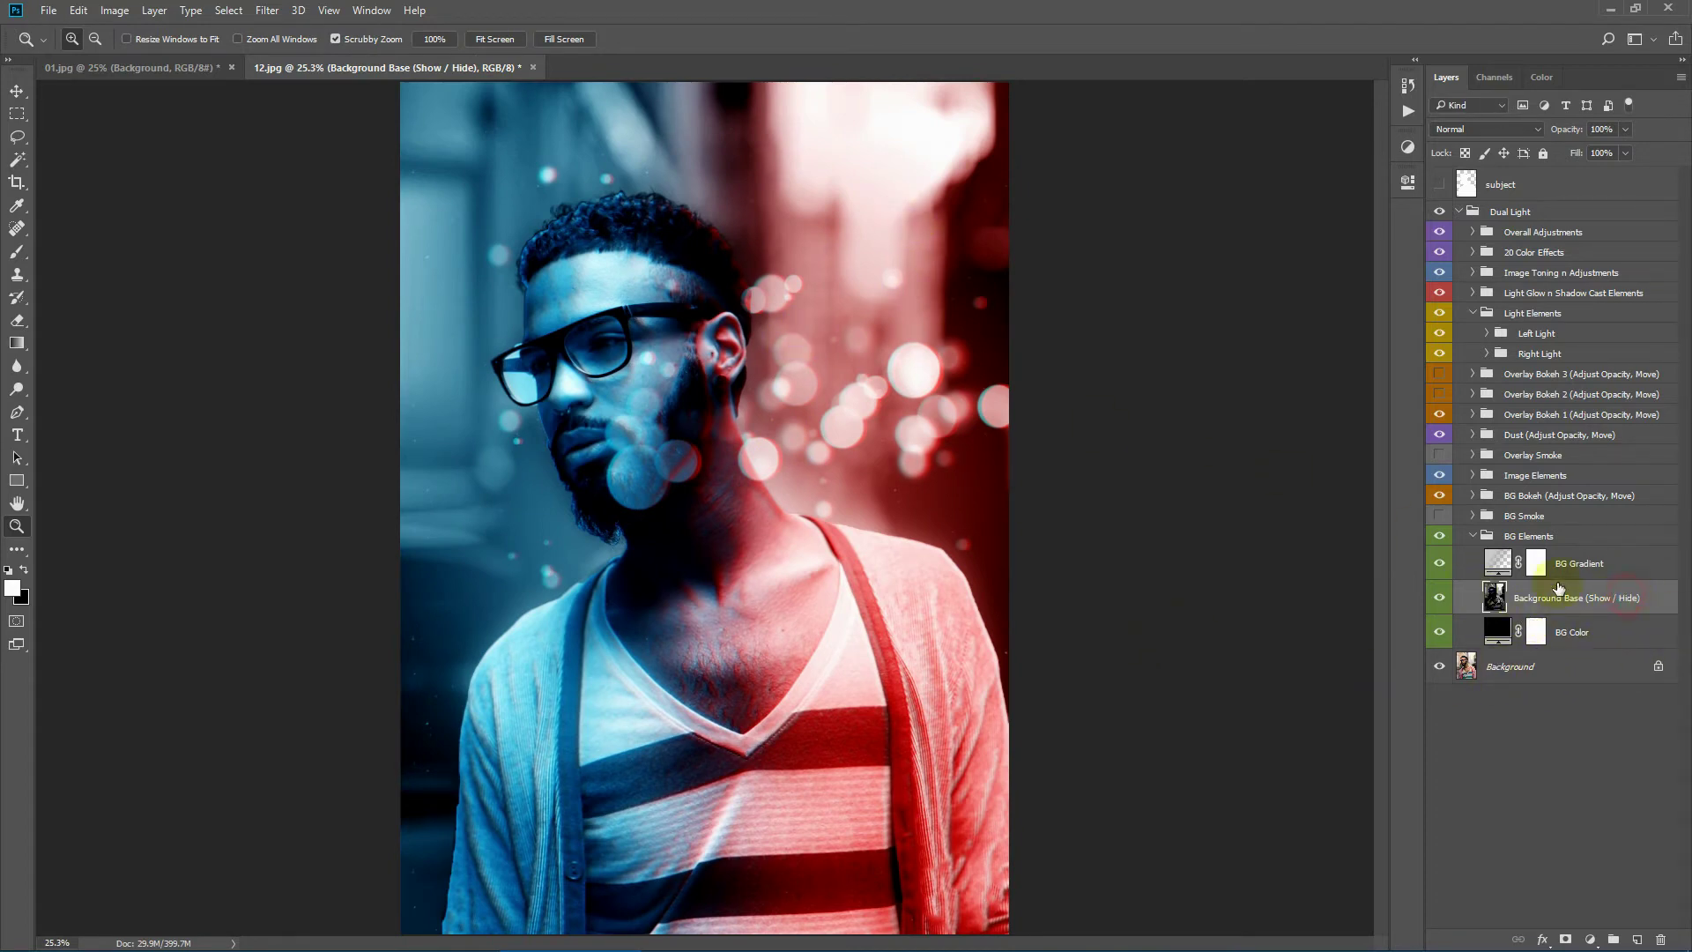
# Step: Expand the BG Elements group in 01.jpg and toggle the BG Gradient layer's visibility to compare its effect
pyautogui.click(11, 90)
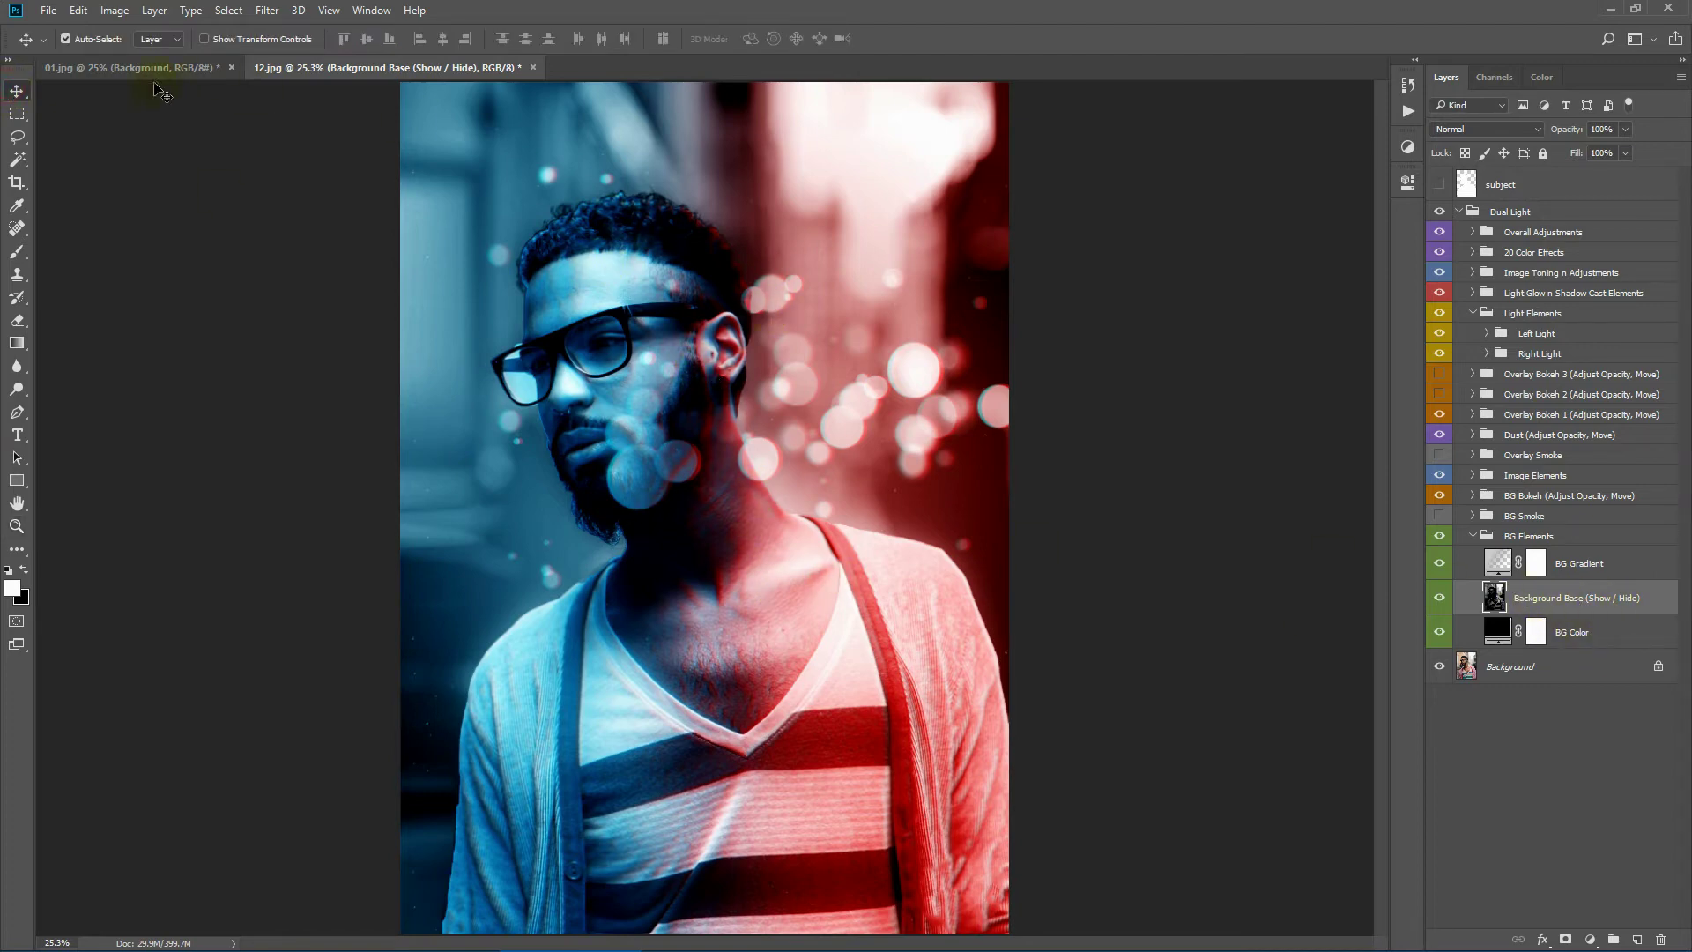
pyautogui.click(88, 69)
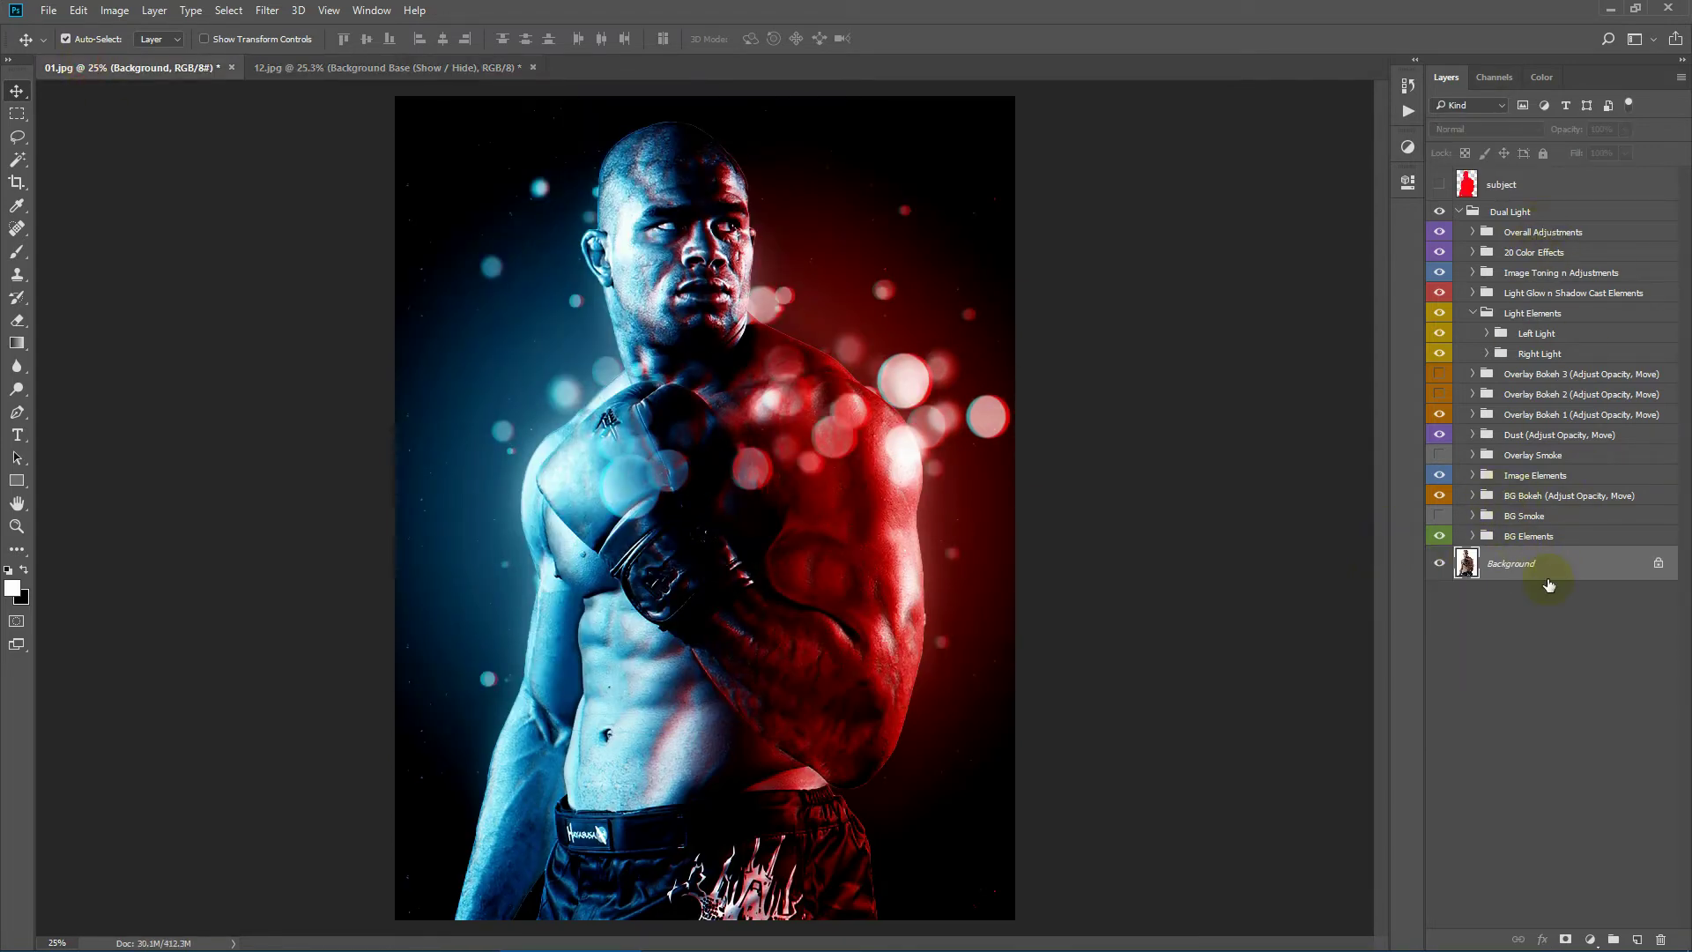
pyautogui.click(1558, 537)
pyautogui.click(1473, 535)
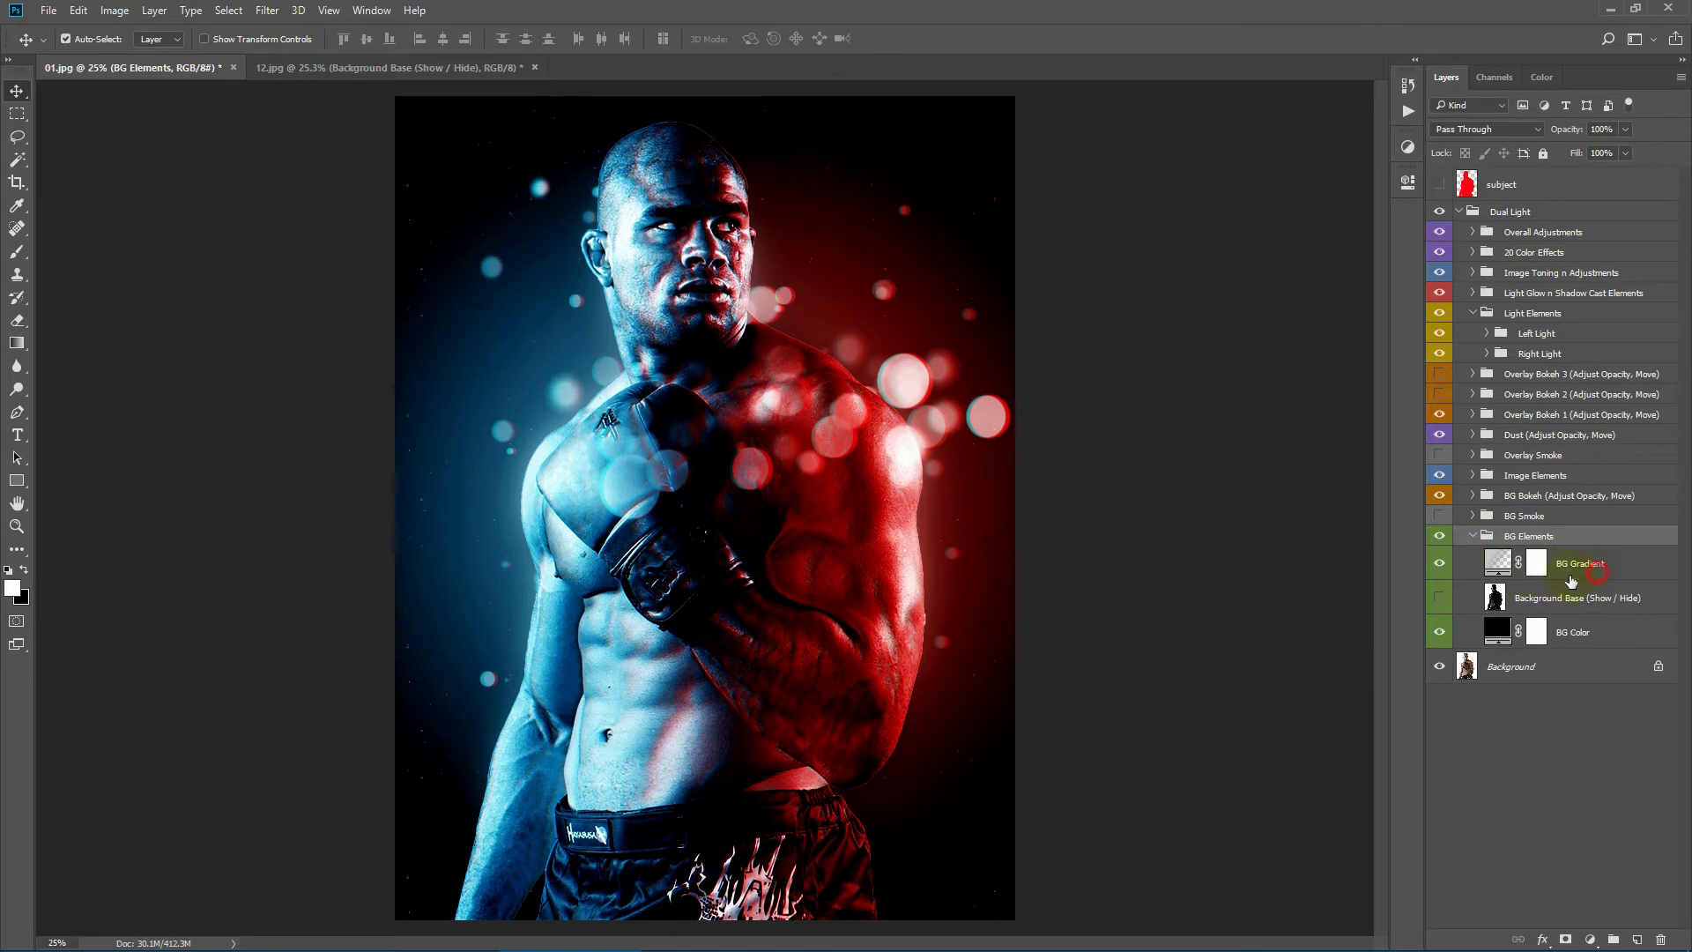
pyautogui.click(1573, 575)
pyautogui.click(1440, 565)
pyautogui.click(1440, 564)
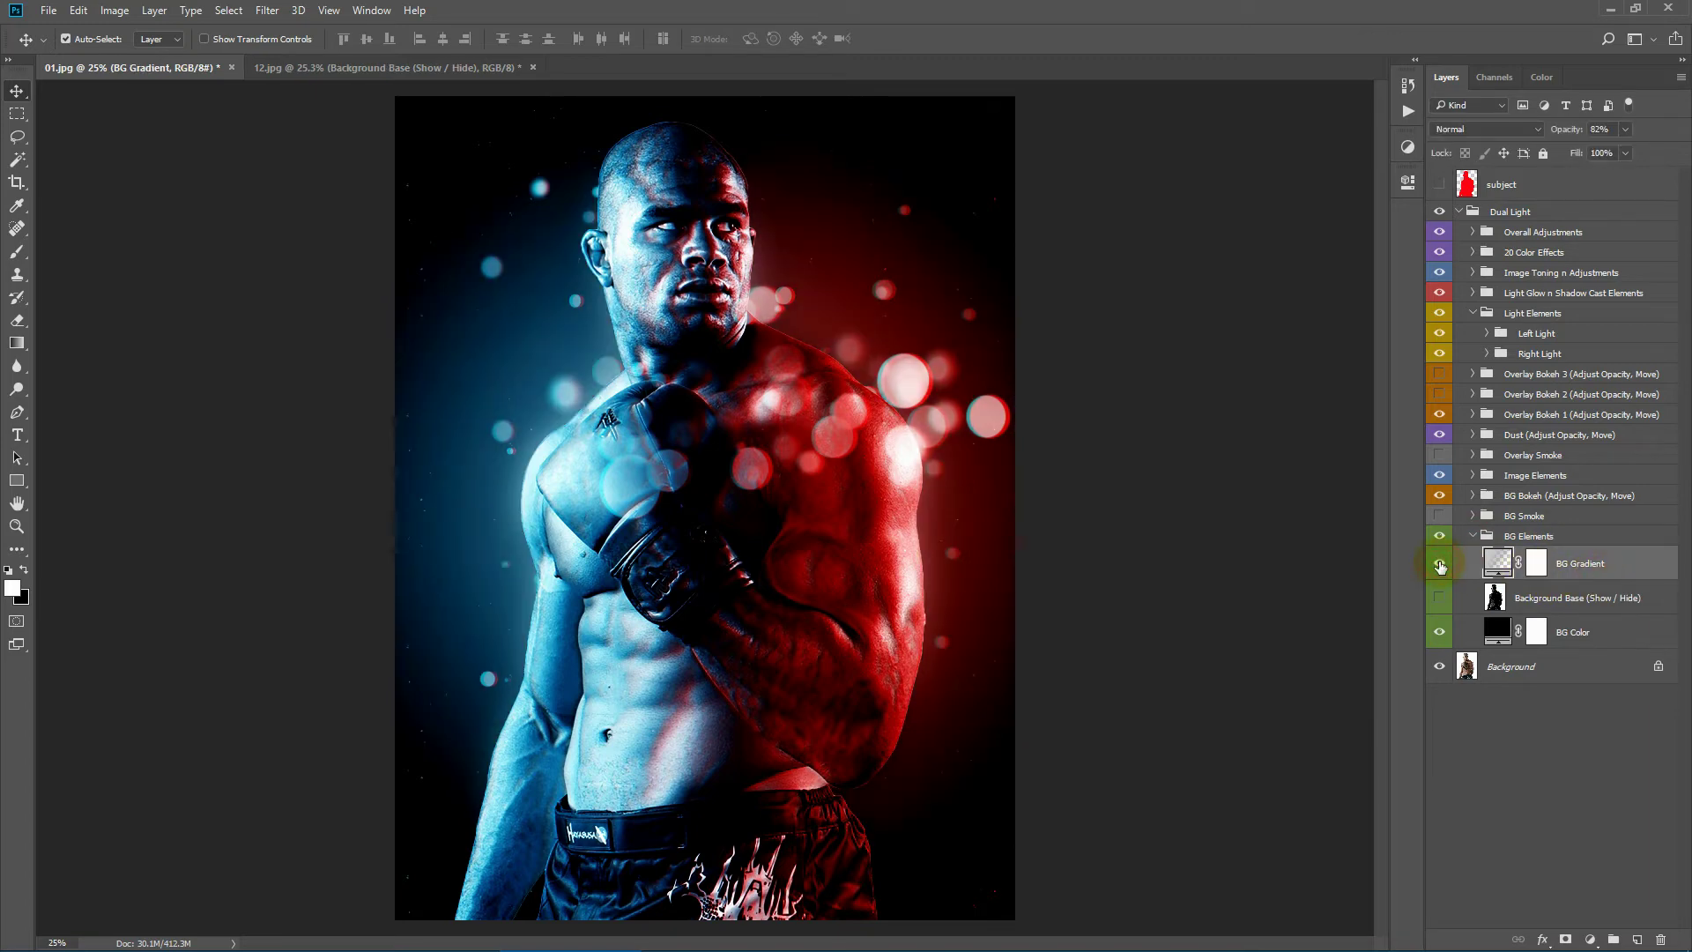
pyautogui.click(1440, 565)
pyautogui.click(1440, 565)
# Step: Try repositioning the BG Gradient fill and switching its style to Linear and Reflected, and cancel the changes
pyautogui.doubleClick(1528, 571)
pyautogui.moveTo(857, 234); pyautogui.dragTo(1122, 231)
pyautogui.moveTo(1007, 364); pyautogui.dragTo(1011, 362)
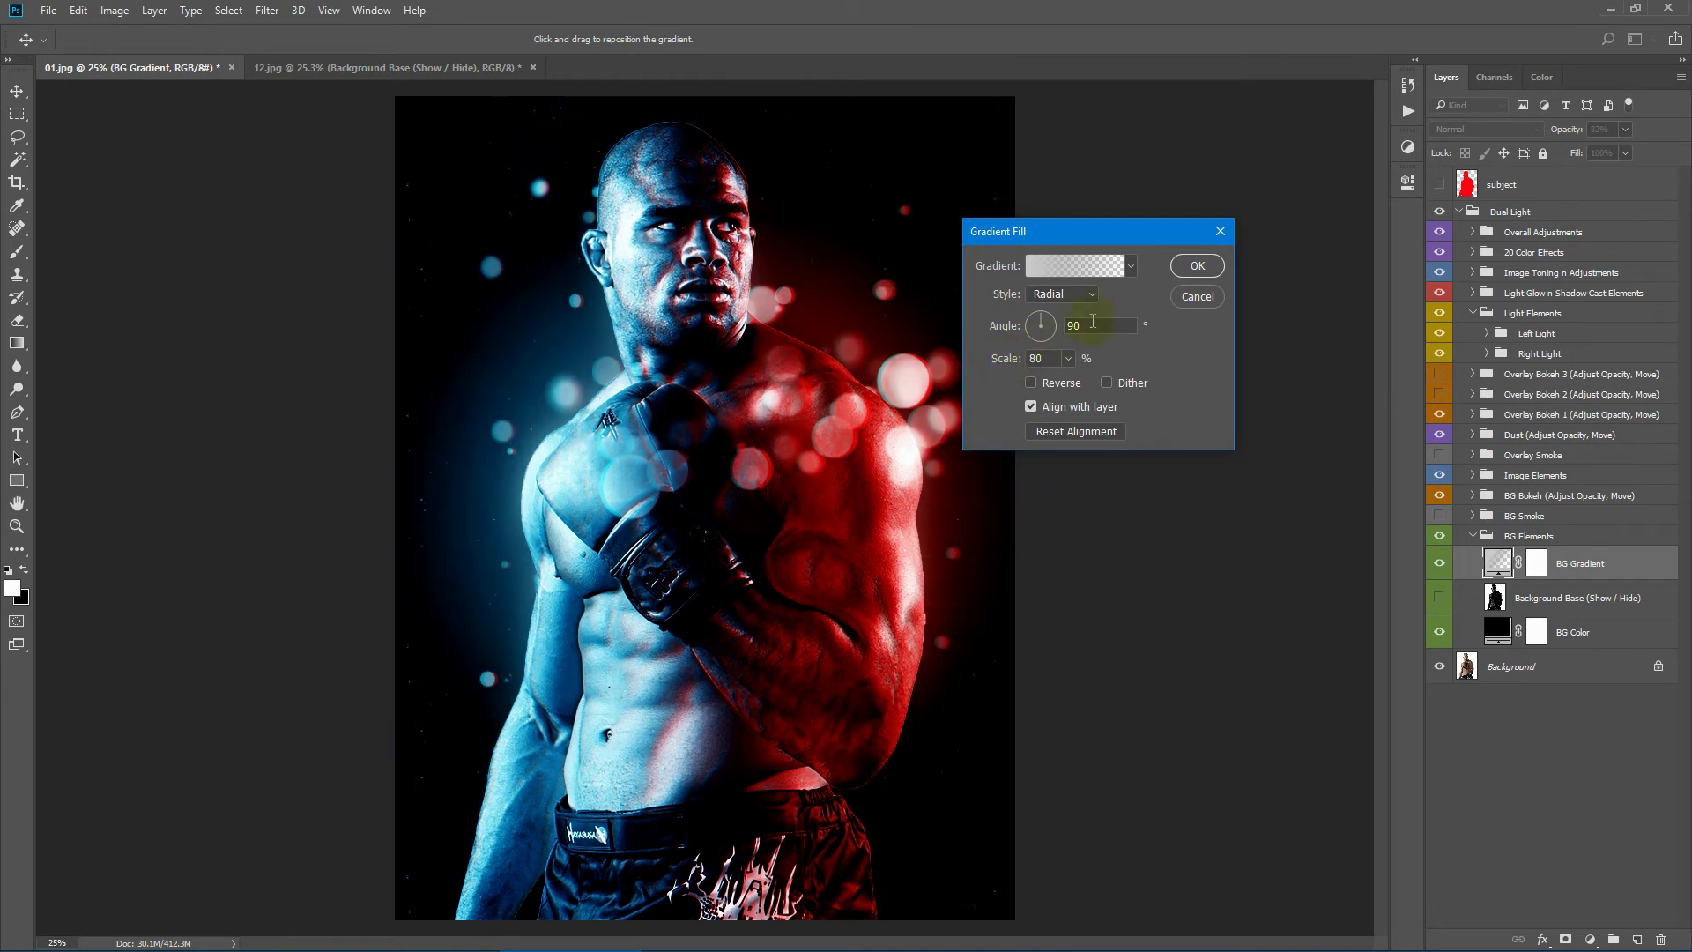
pyautogui.click(1044, 294)
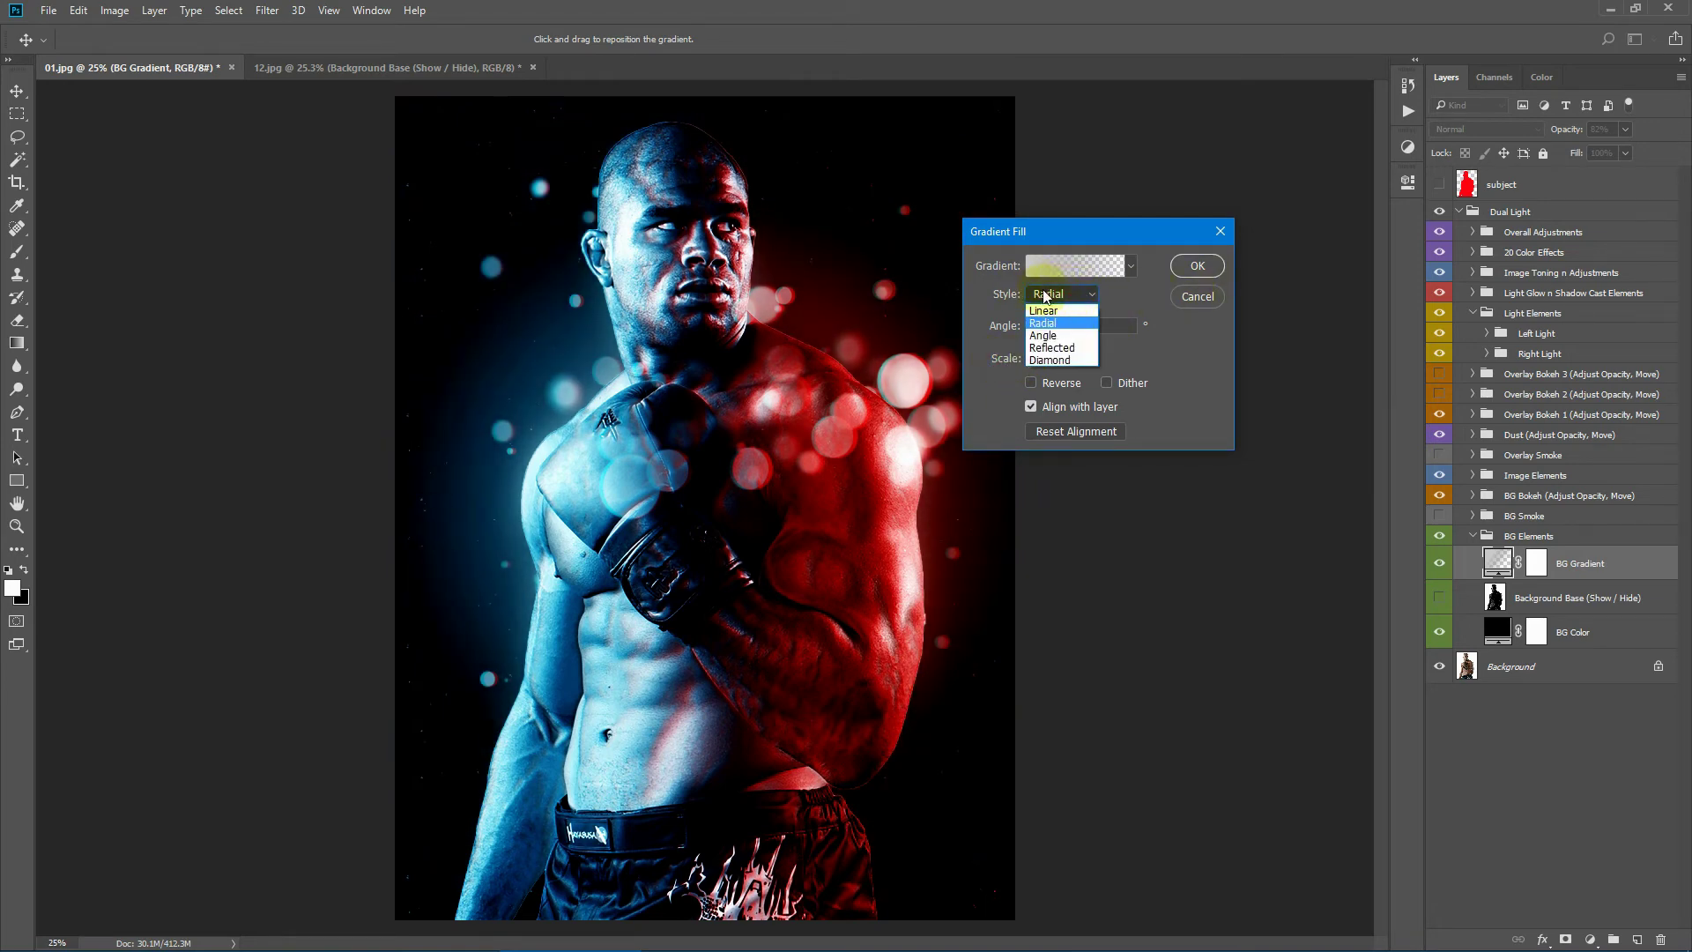
pyautogui.click(1049, 311)
pyautogui.click(1064, 297)
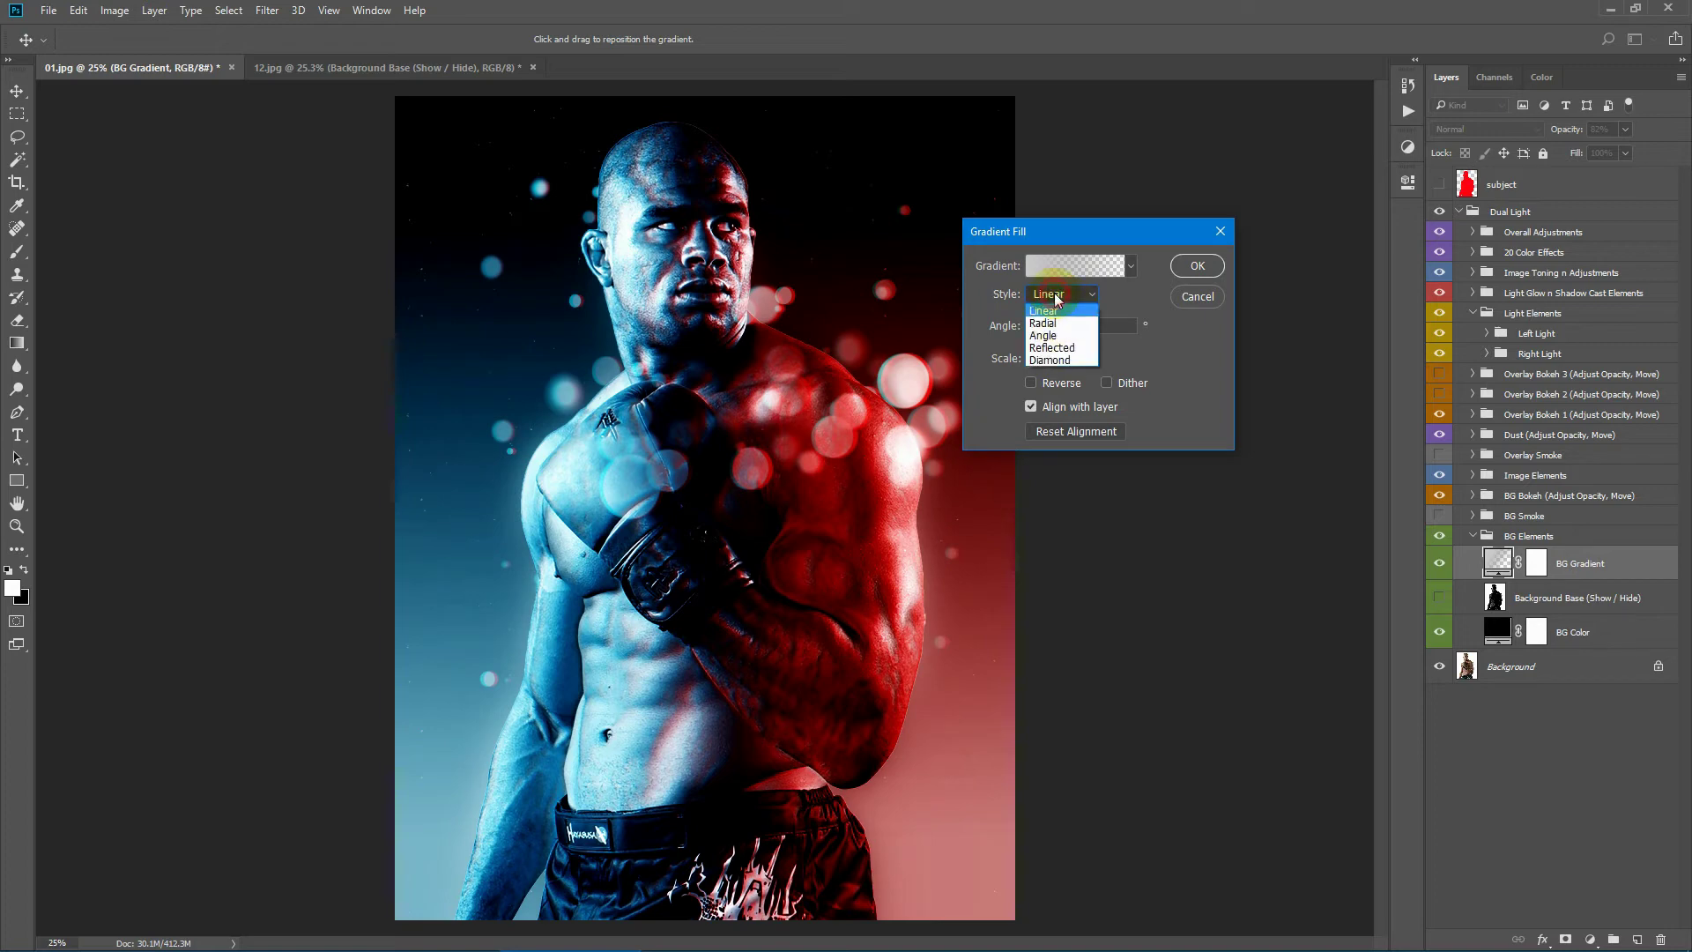
pyautogui.click(1059, 355)
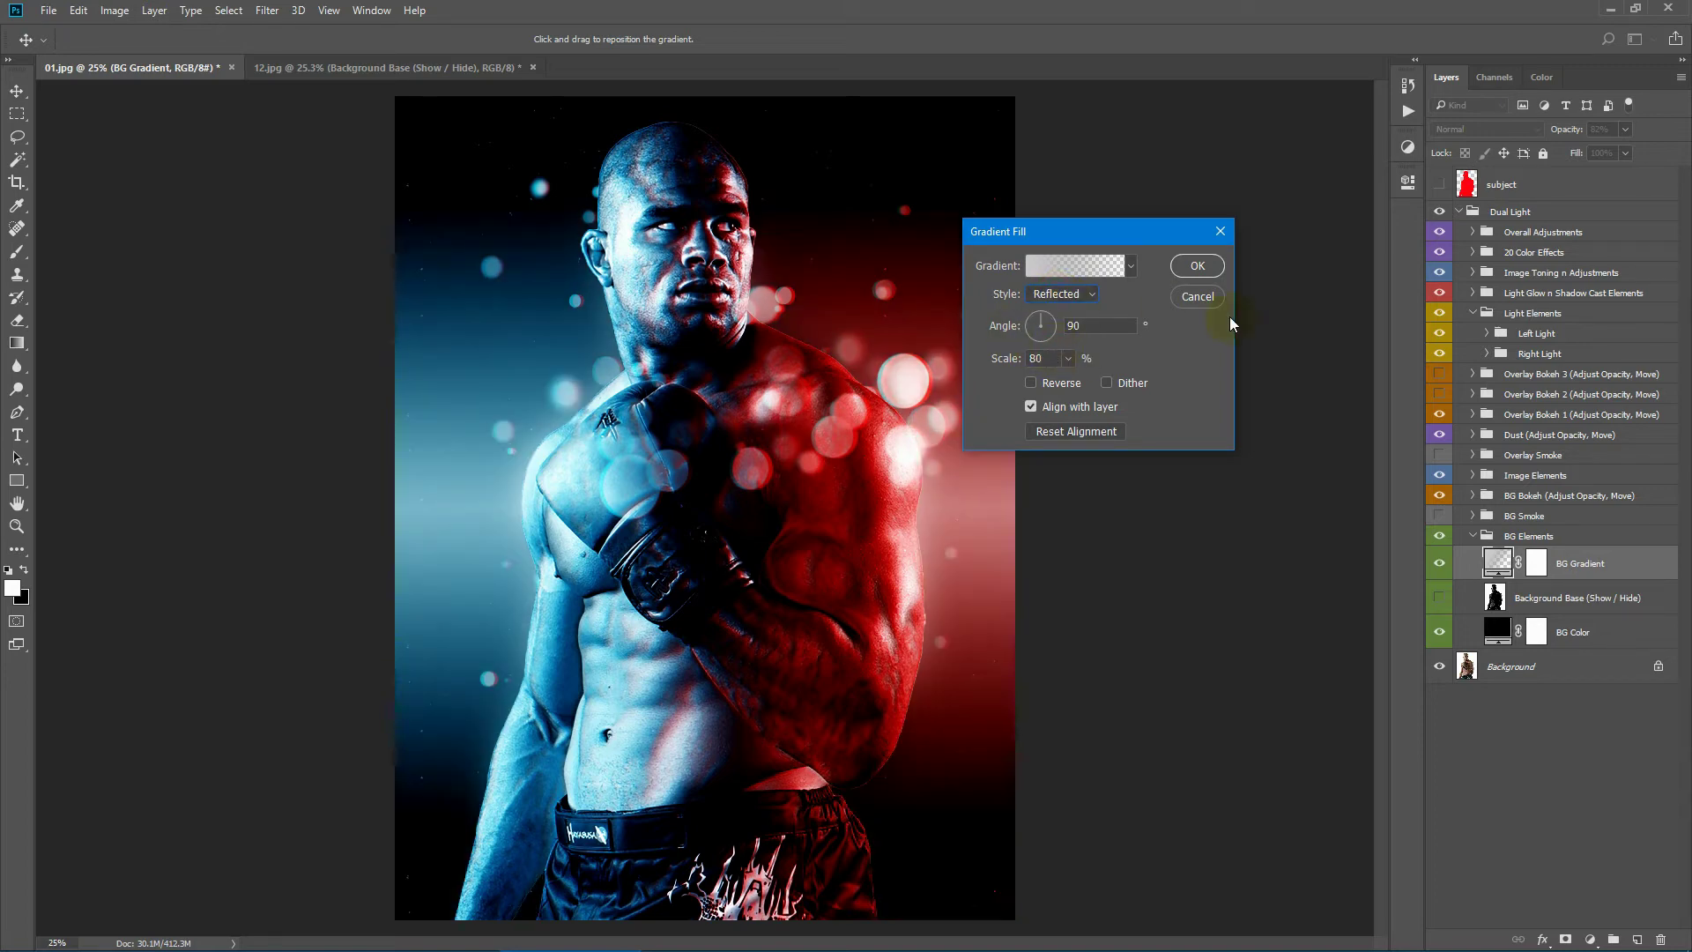
pyautogui.click(1197, 296)
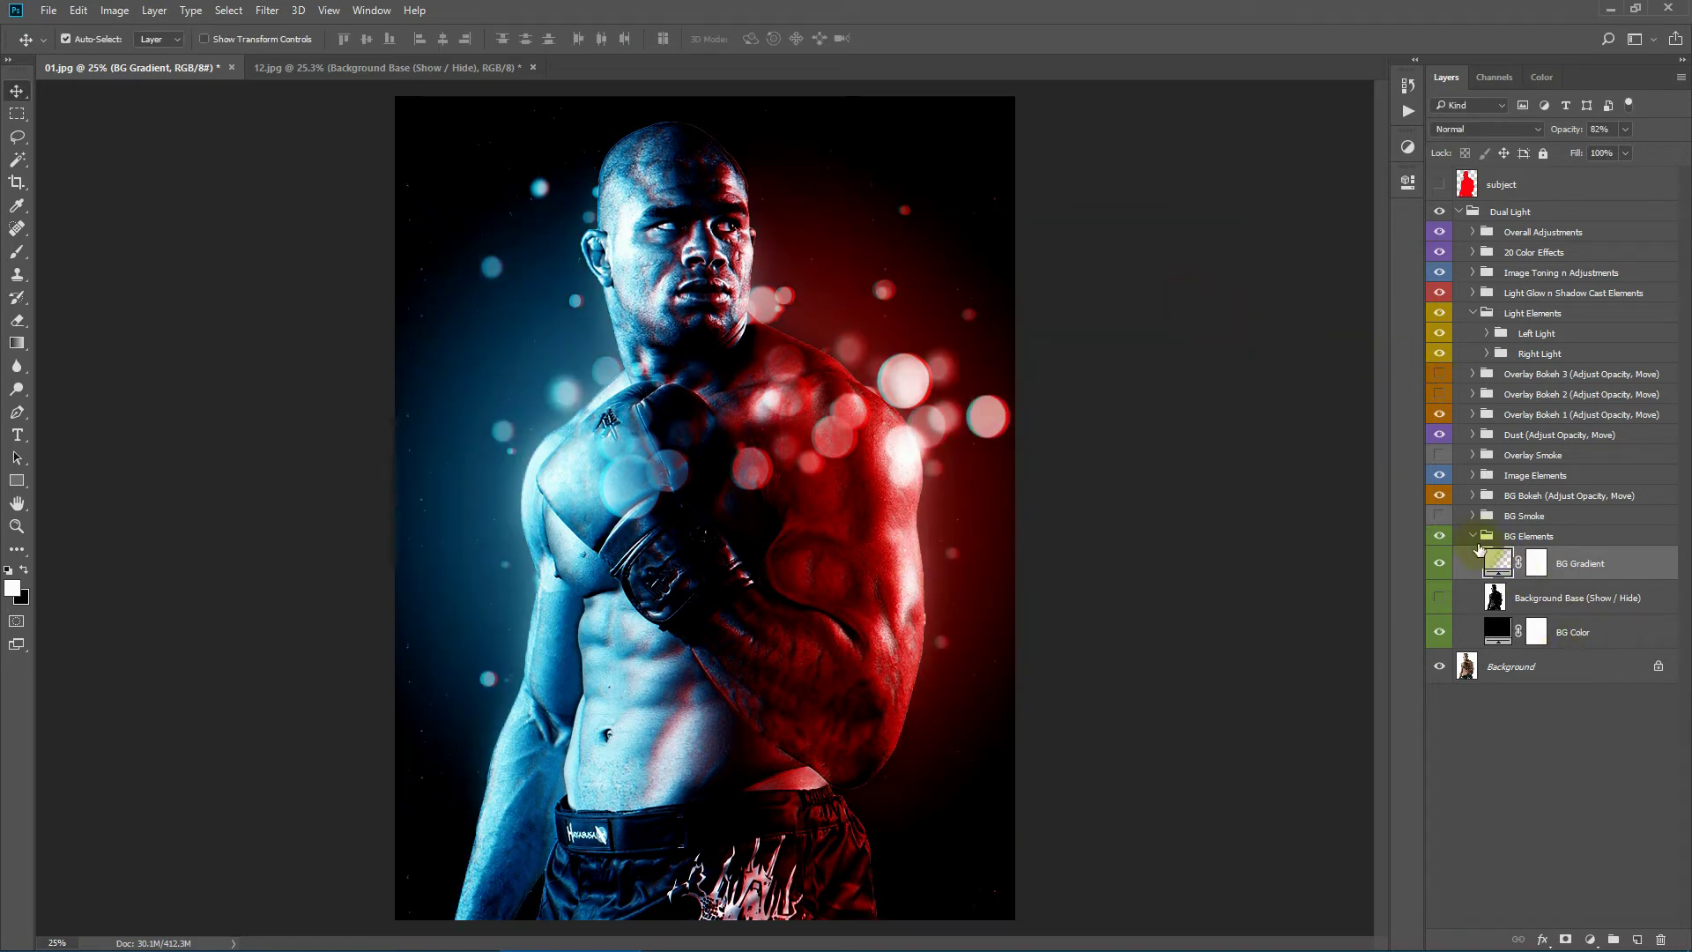
# Step: Collapse the BG Elements group in 01.jpg, make the BG Smoke group visible and expand it
pyautogui.click(1476, 539)
pyautogui.click(1566, 522)
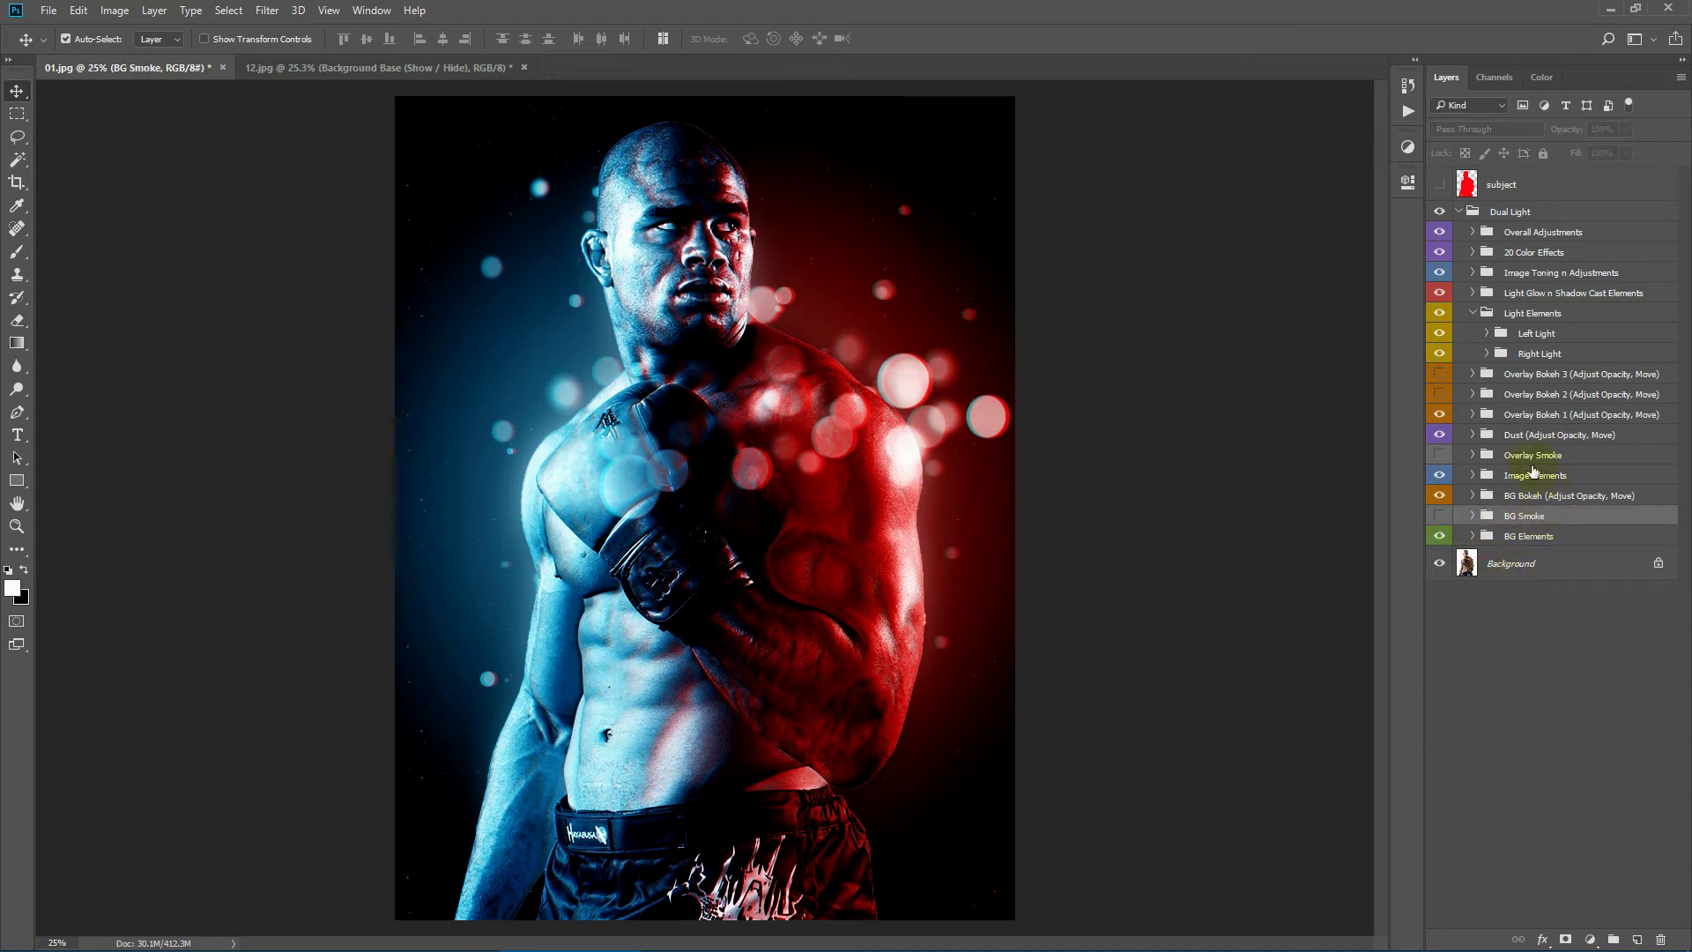
pyautogui.click(1440, 517)
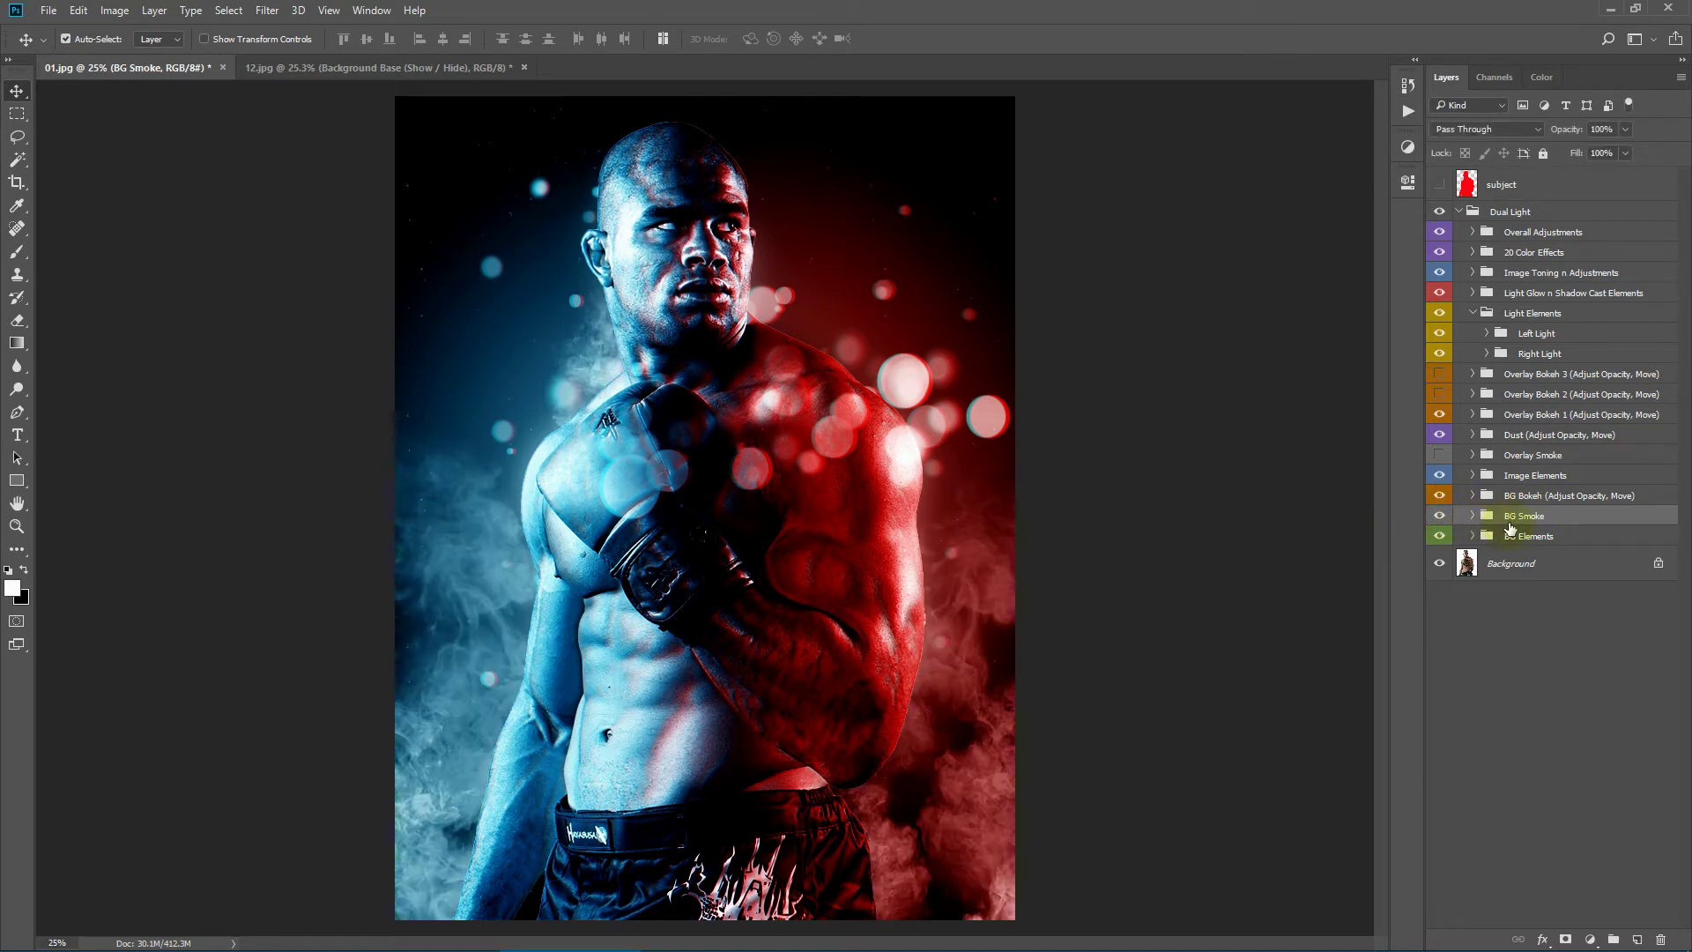
pyautogui.click(1472, 517)
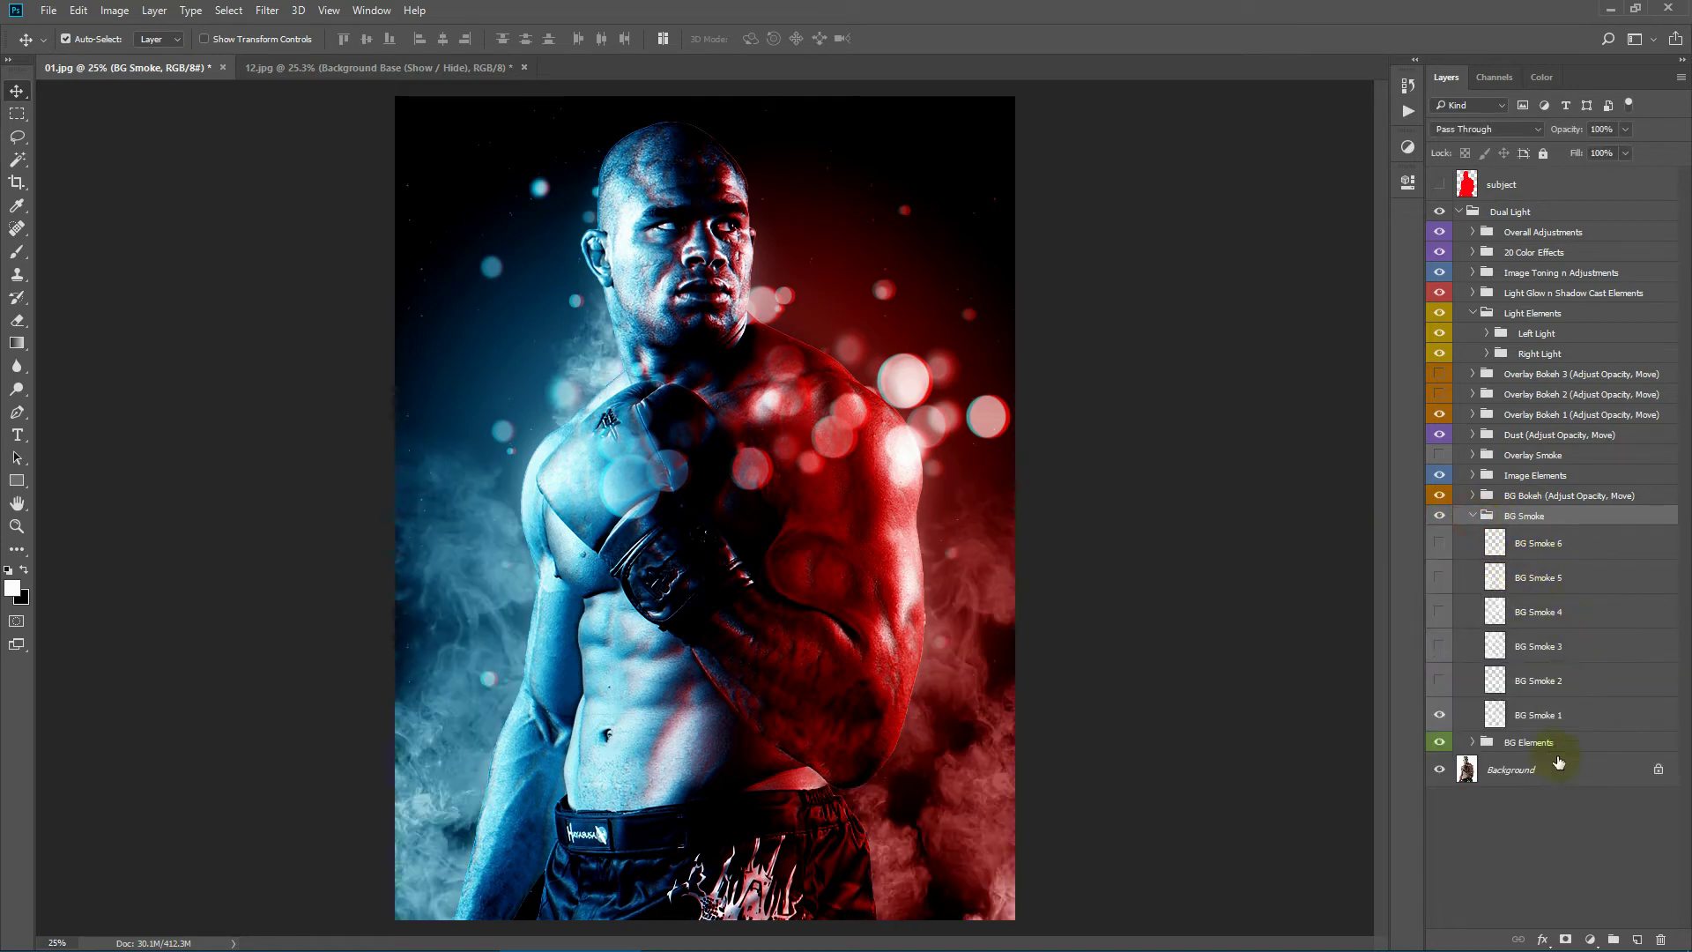
# Step: Hide BG Smoke 1 and preview the BG Smoke 2 through BG Smoke 6 layers one at a time
pyautogui.click(1440, 715)
pyautogui.click(1440, 681)
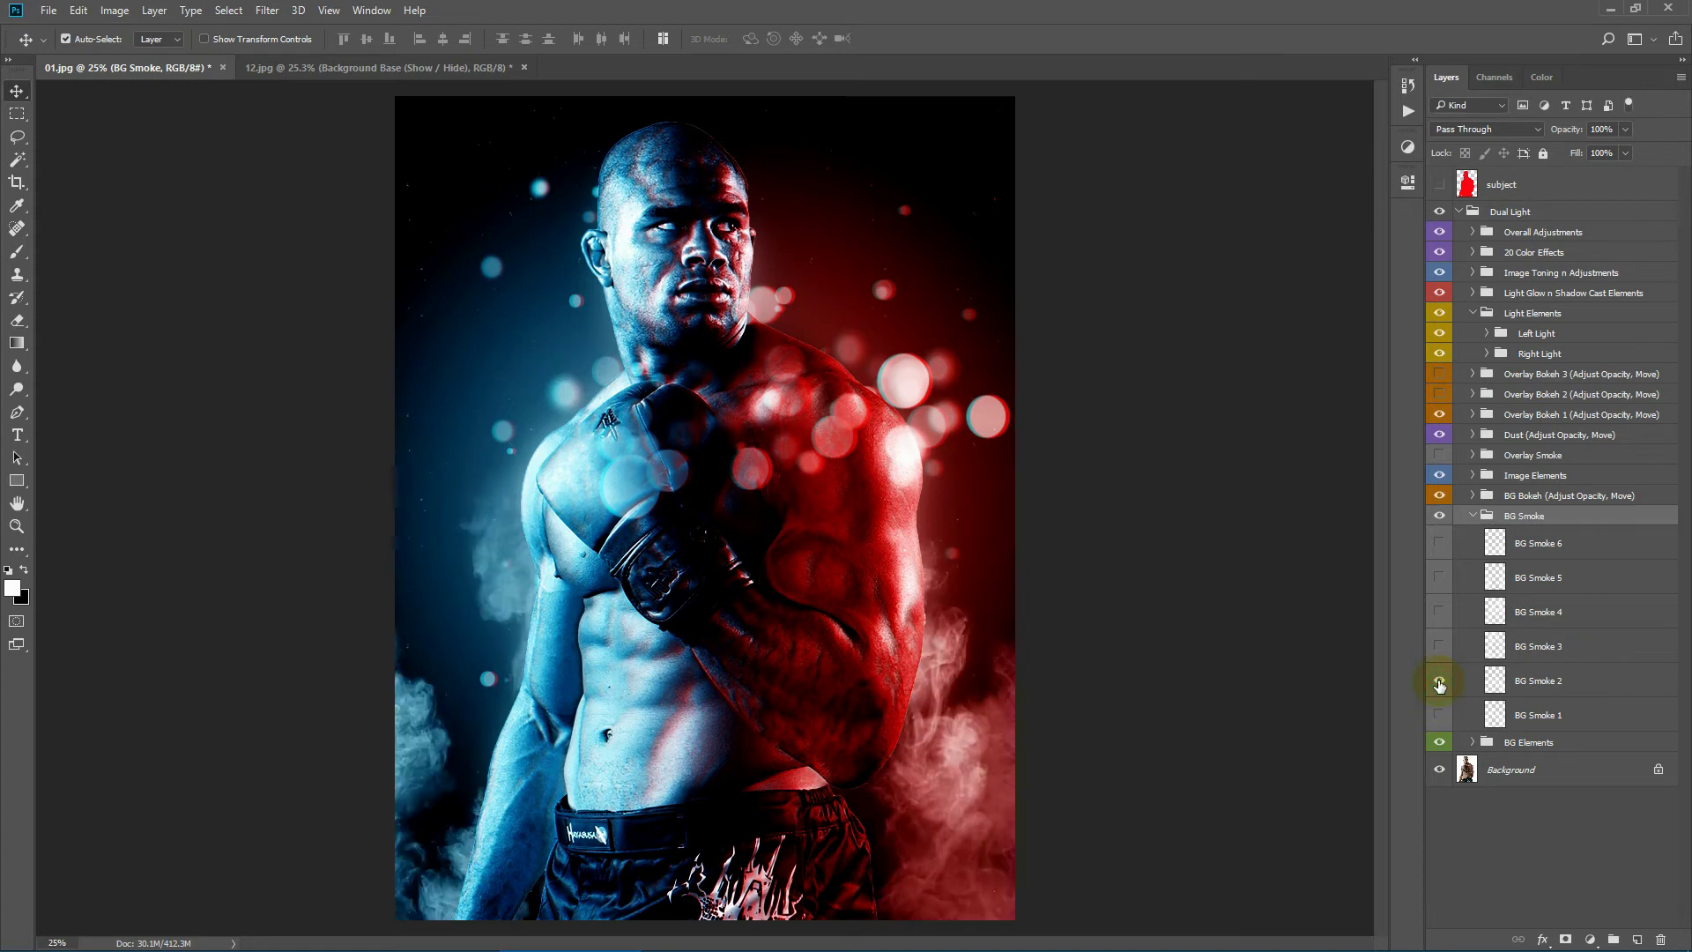
pyautogui.click(1440, 681)
pyautogui.click(1440, 647)
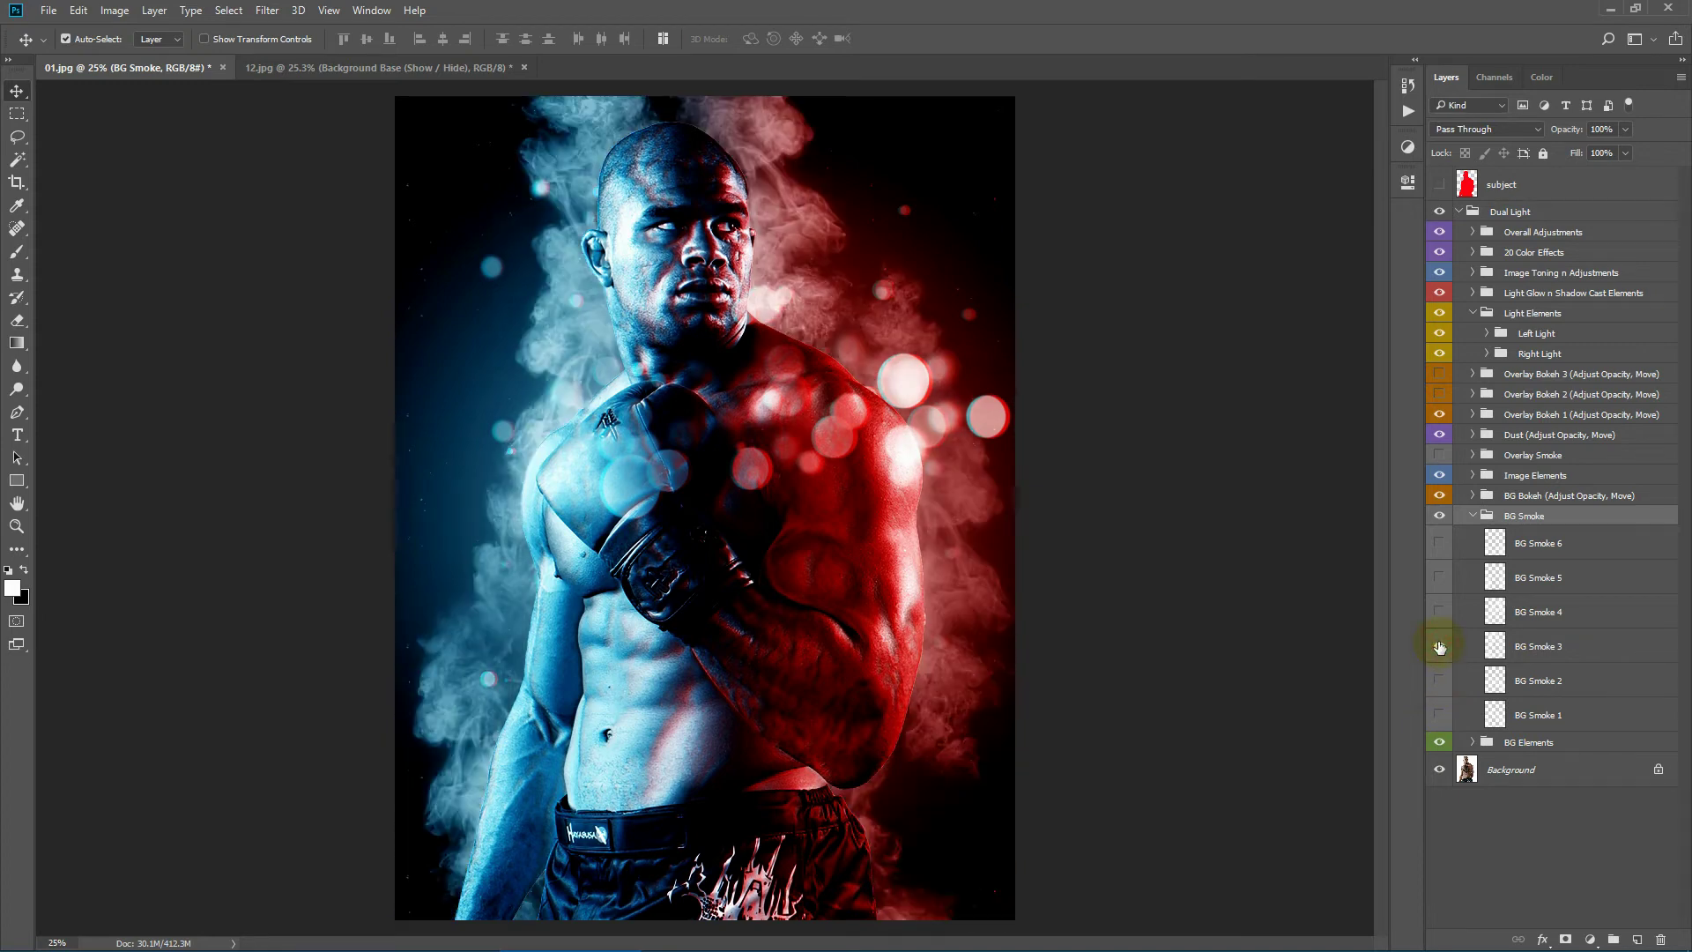
pyautogui.click(1440, 647)
pyautogui.click(1440, 612)
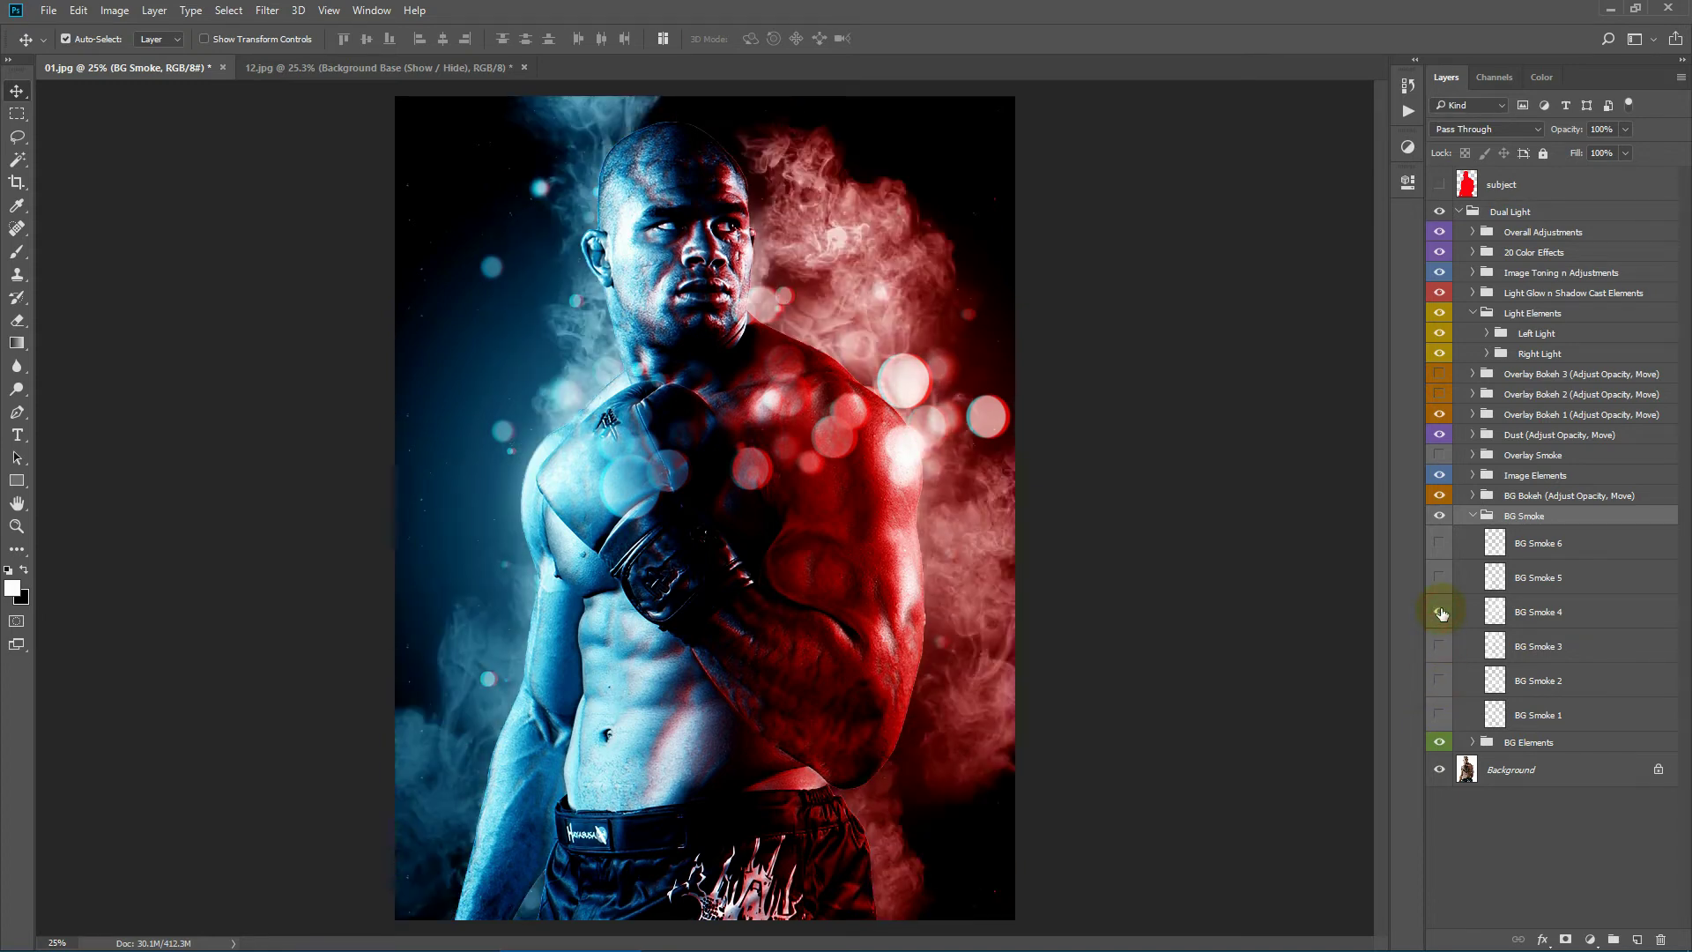
pyautogui.click(1440, 611)
pyautogui.click(1439, 577)
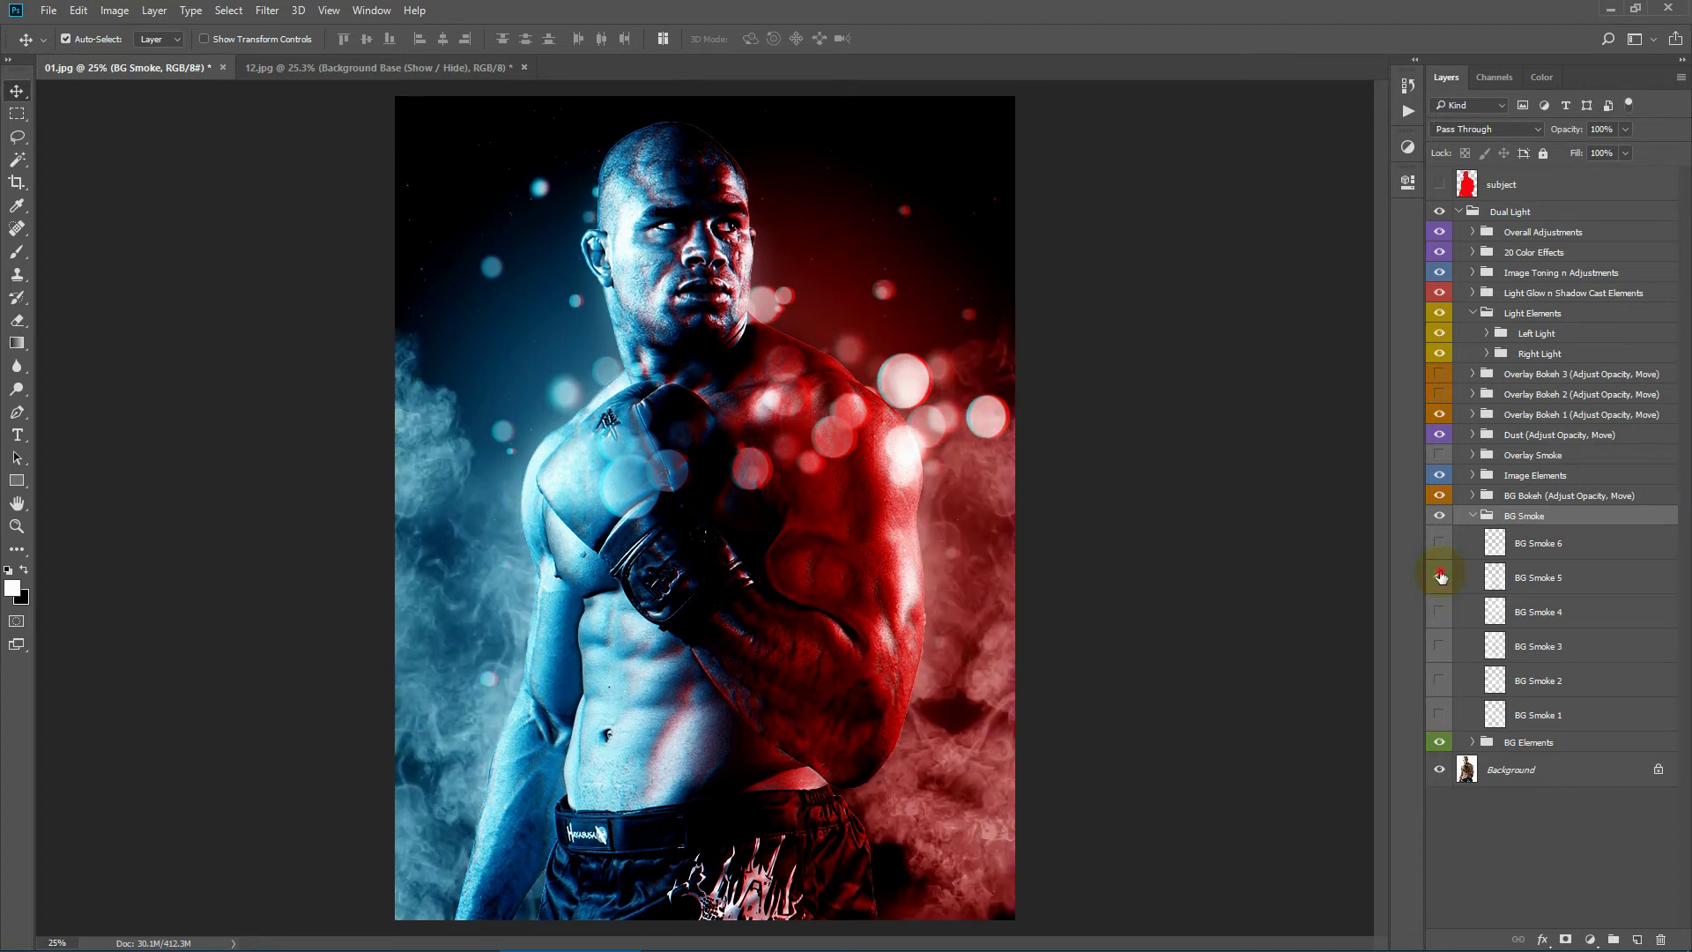
pyautogui.click(1440, 577)
pyautogui.click(1440, 543)
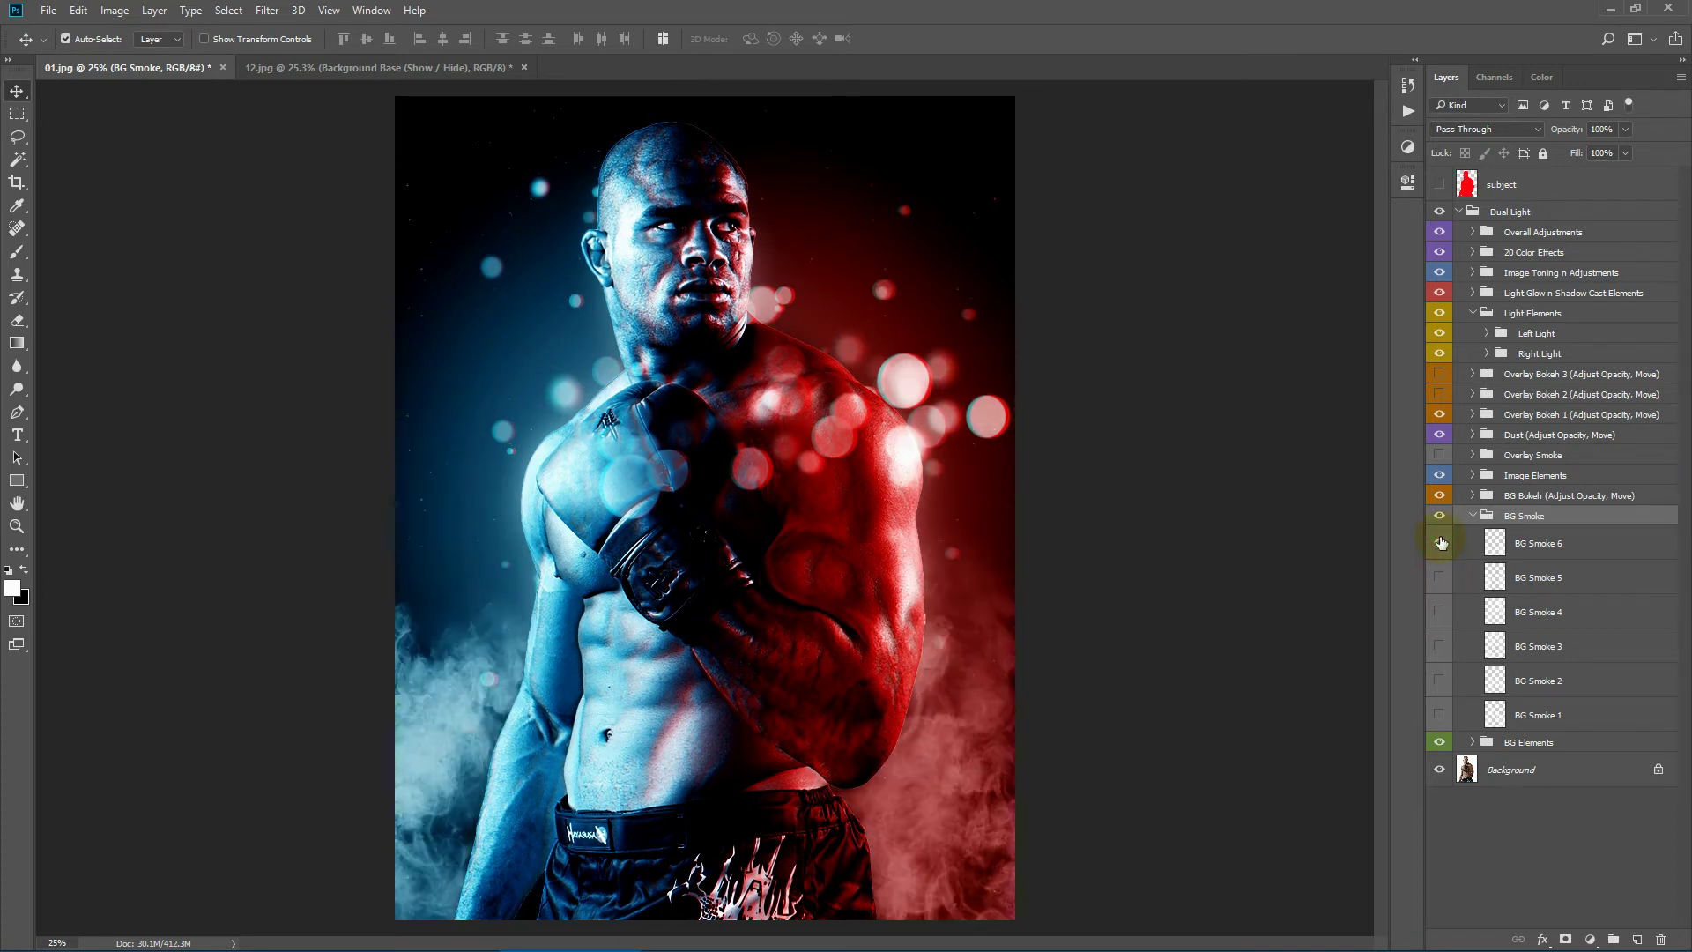
pyautogui.click(1440, 543)
# Step: Compare BG Smoke 4 with BG Smoke 3 and leave only BG Smoke 4 visible in the group
pyautogui.click(1439, 612)
pyautogui.click(1440, 612)
pyautogui.click(1440, 647)
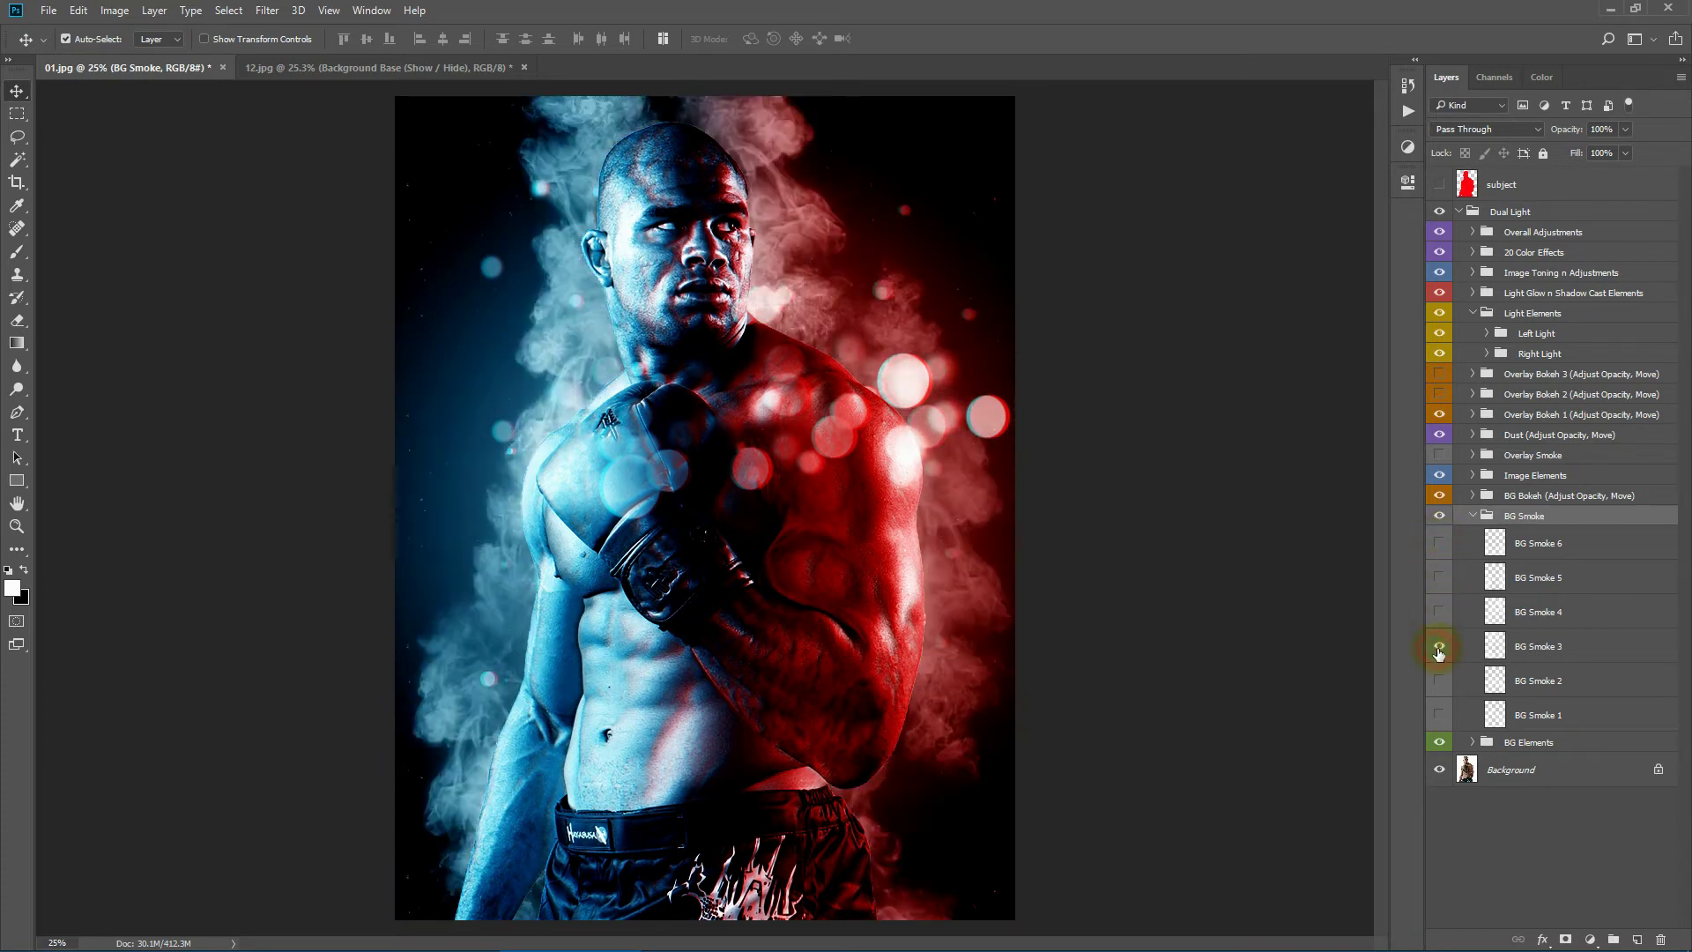
pyautogui.click(1440, 647)
pyautogui.click(1439, 611)
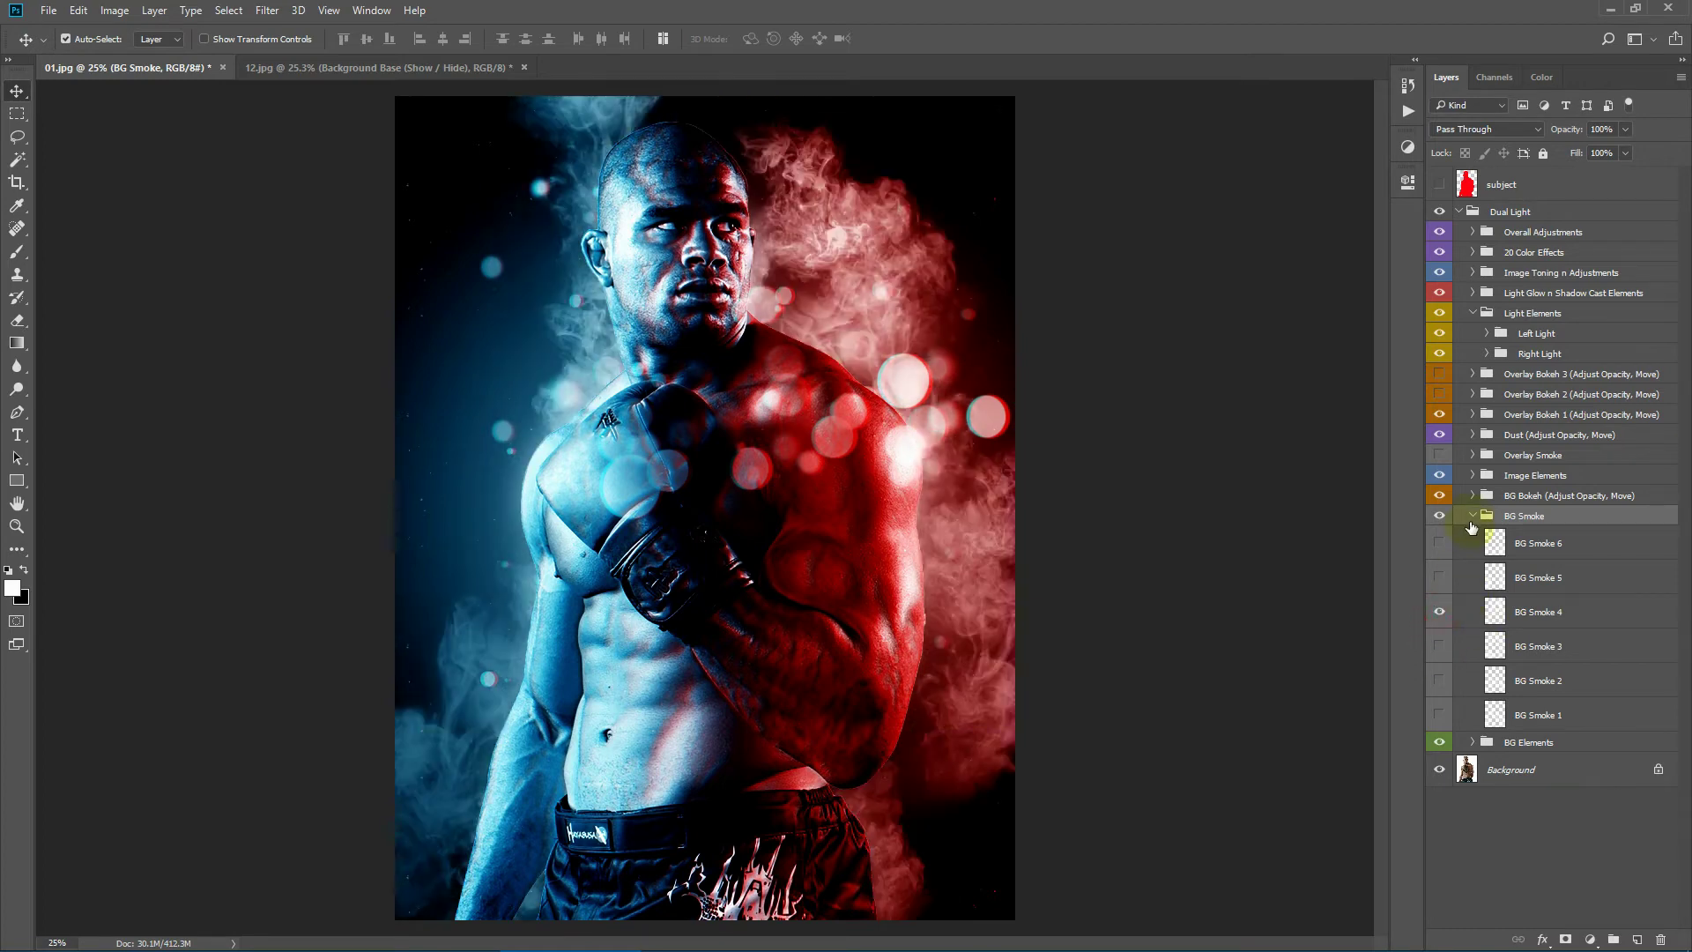
# Step: Show the Overlay Smoke group and preview its smoke layers, leaving only Overlay Smoke 3 visible
pyautogui.click(1525, 458)
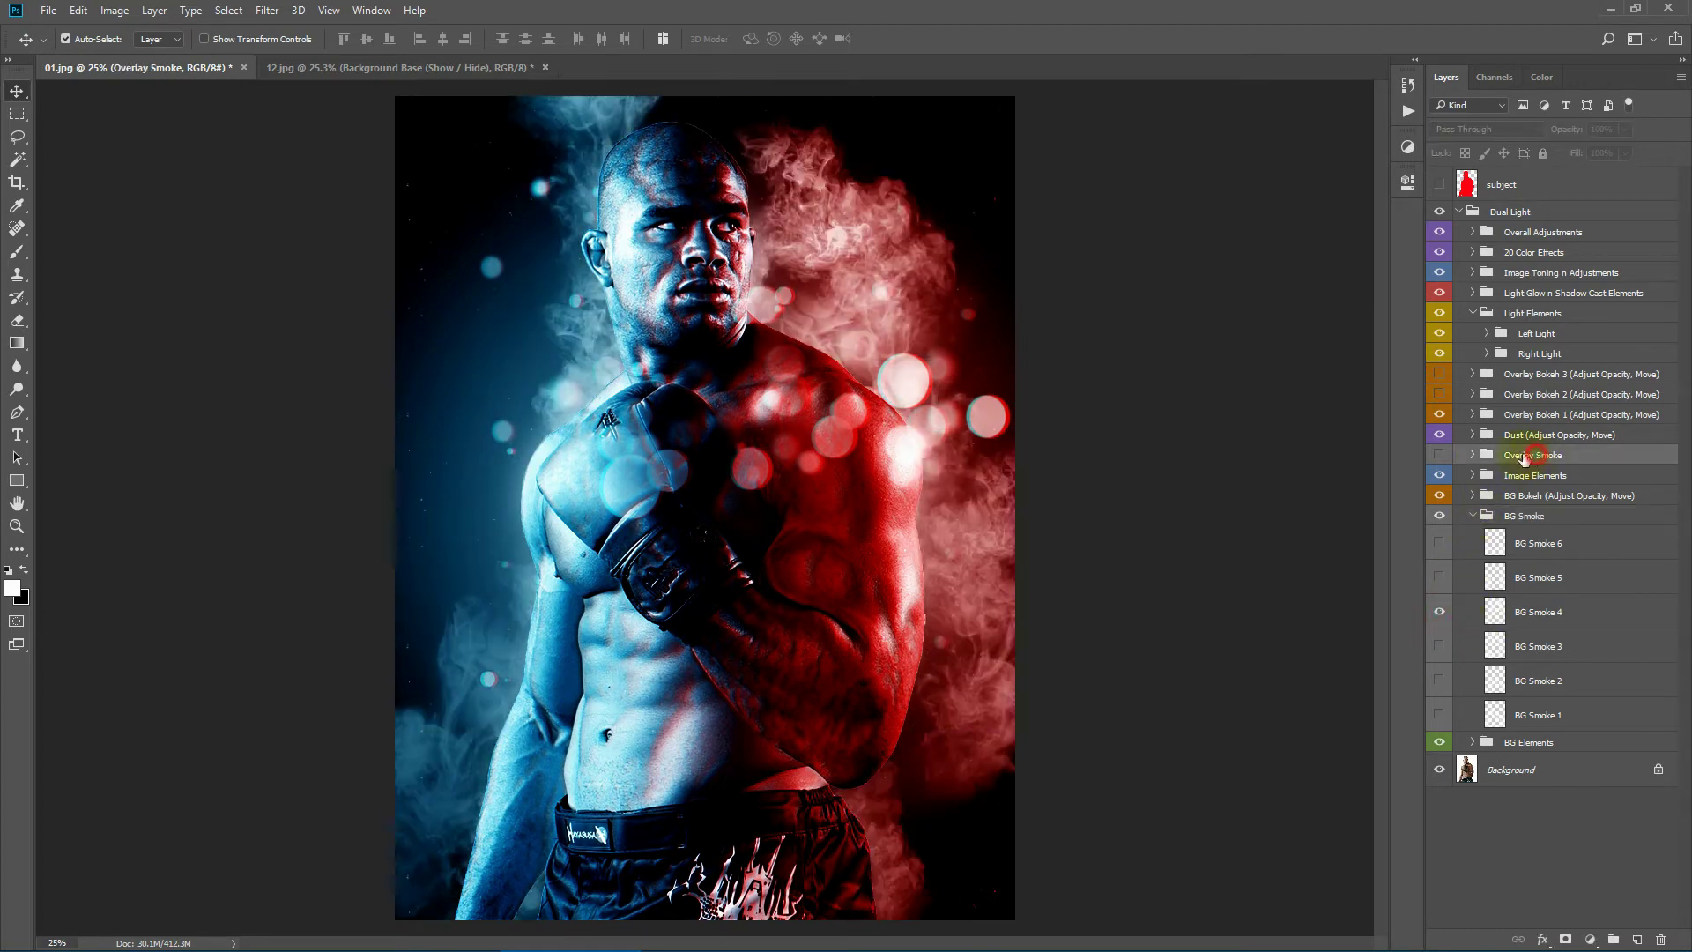
pyautogui.click(1473, 455)
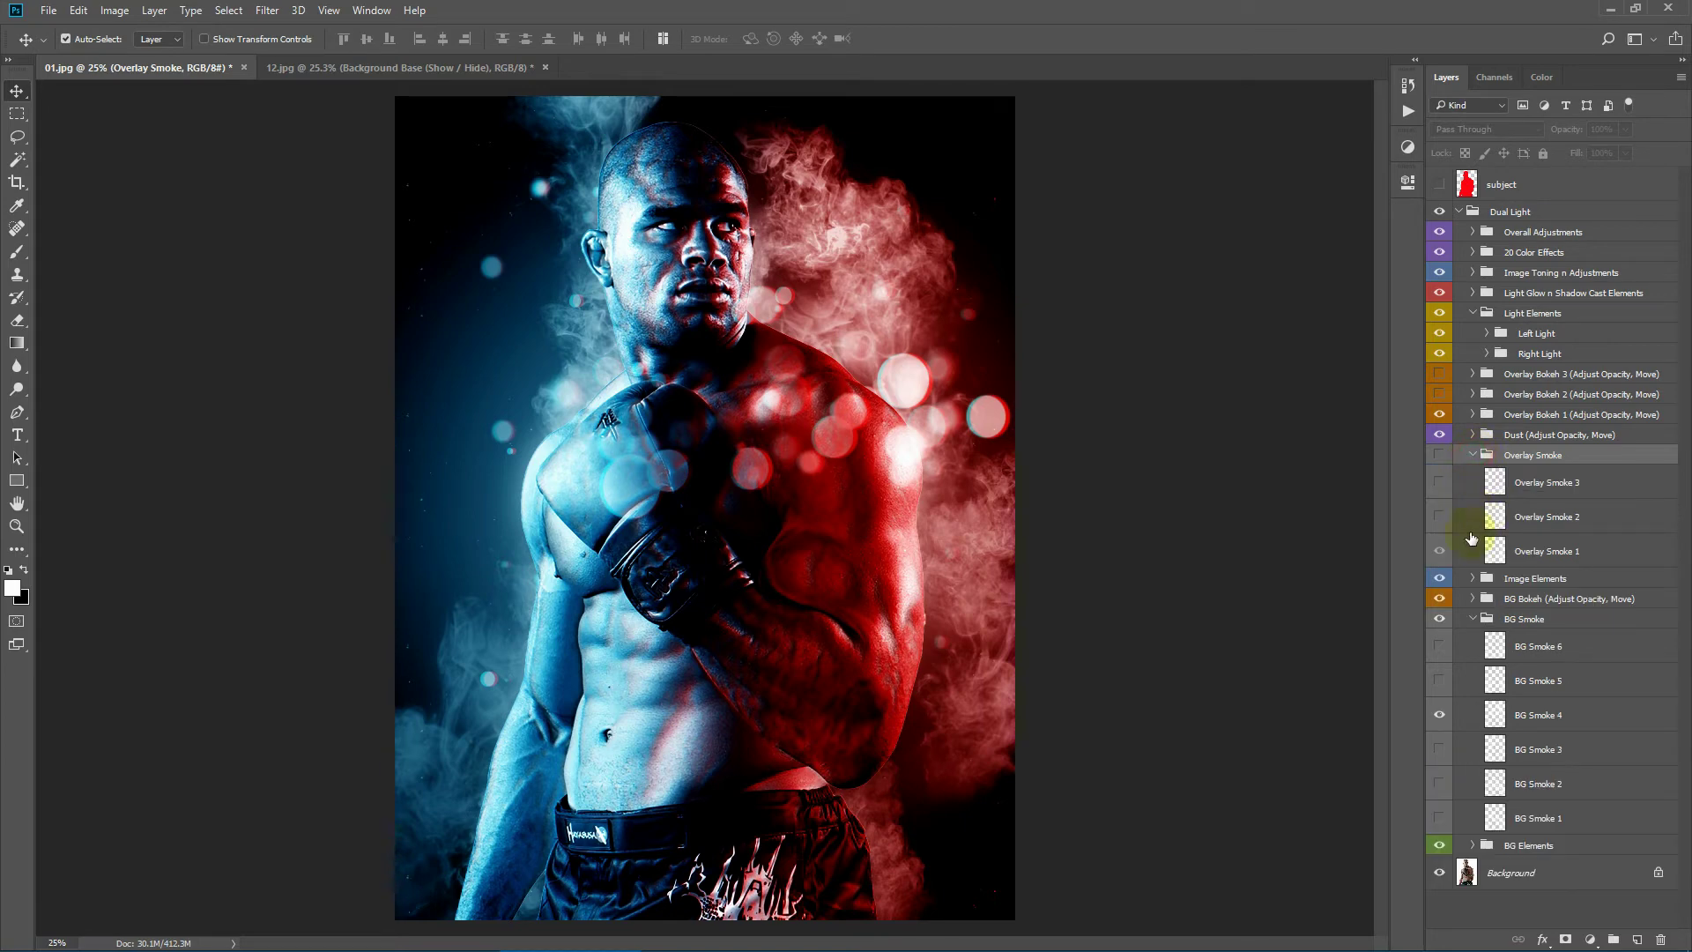
pyautogui.click(1439, 552)
pyautogui.click(1441, 552)
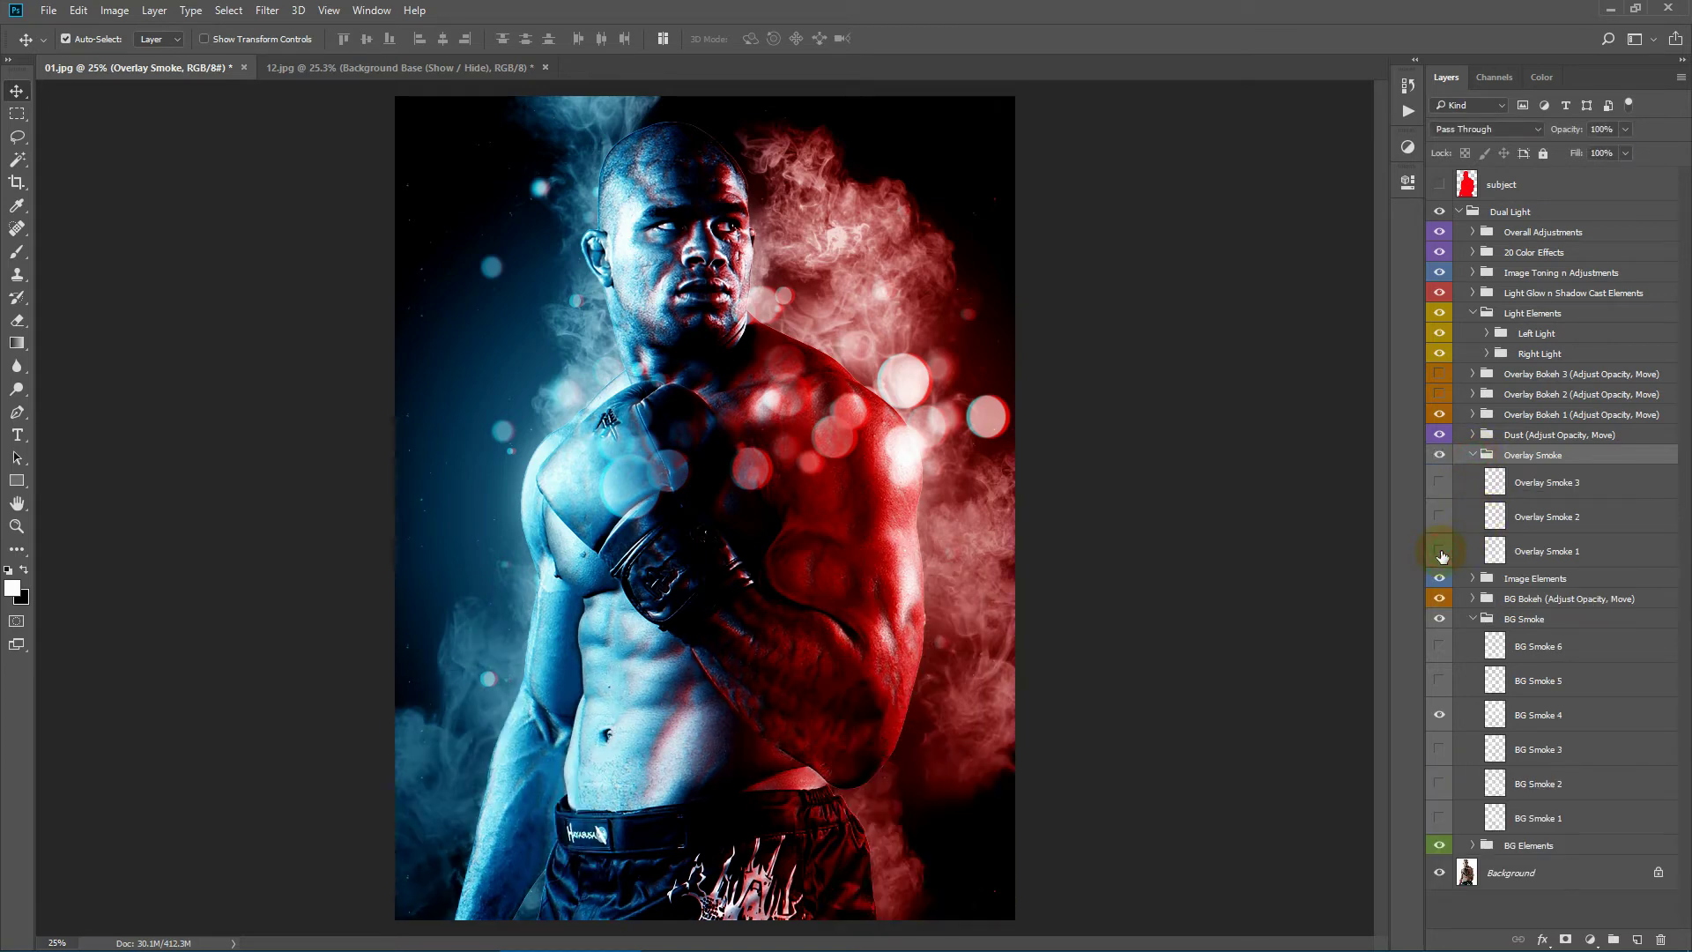
pyautogui.click(1440, 551)
pyautogui.click(1444, 540)
pyautogui.click(1440, 517)
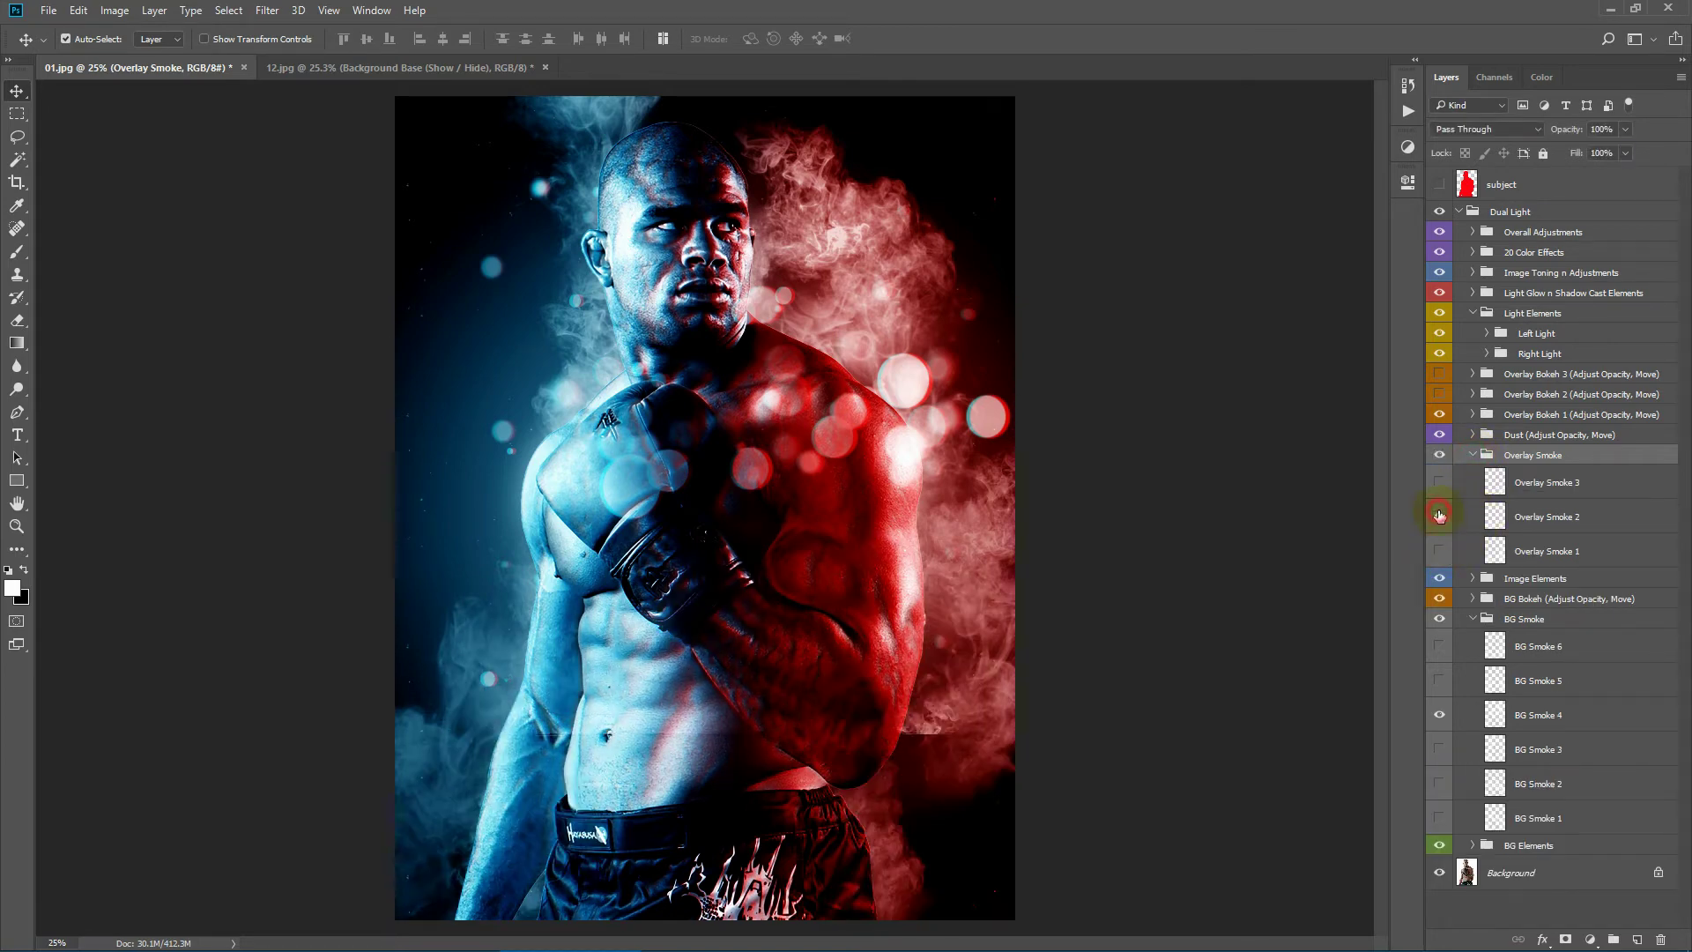
pyautogui.click(1440, 517)
pyautogui.click(1439, 483)
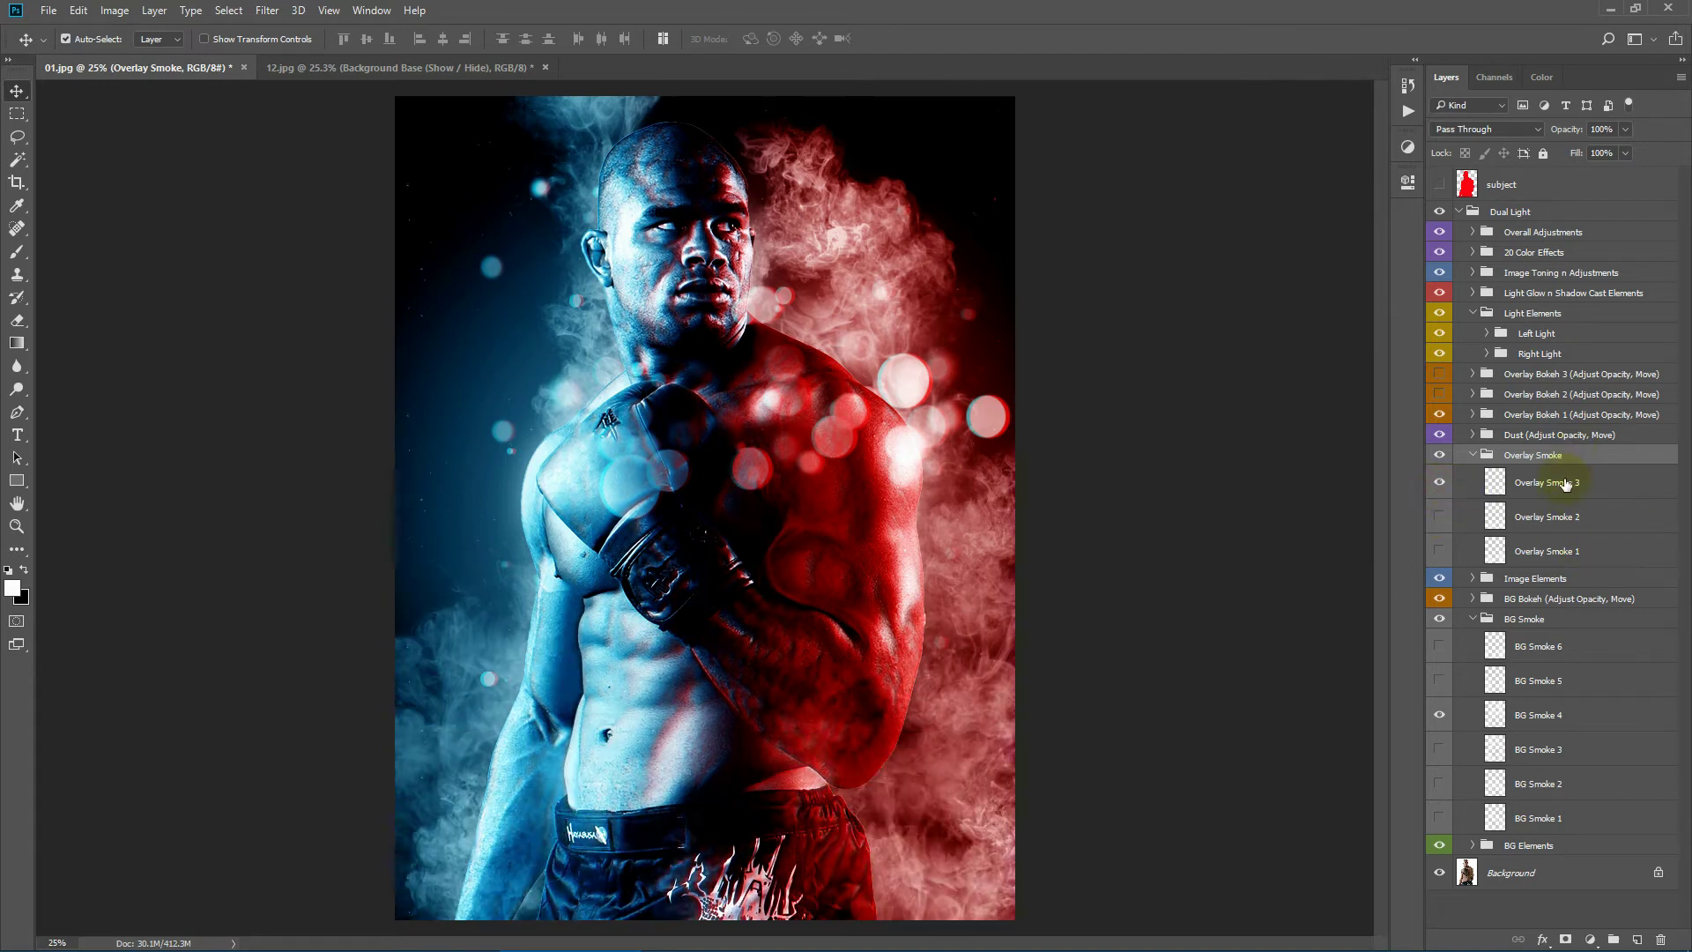
# Step: Set the Overlay Smoke group's opacity to 59%, and collapse the BG Smoke and Overlay Smoke groups
pyautogui.moveTo(1568, 136); pyautogui.dragTo(1534, 141)
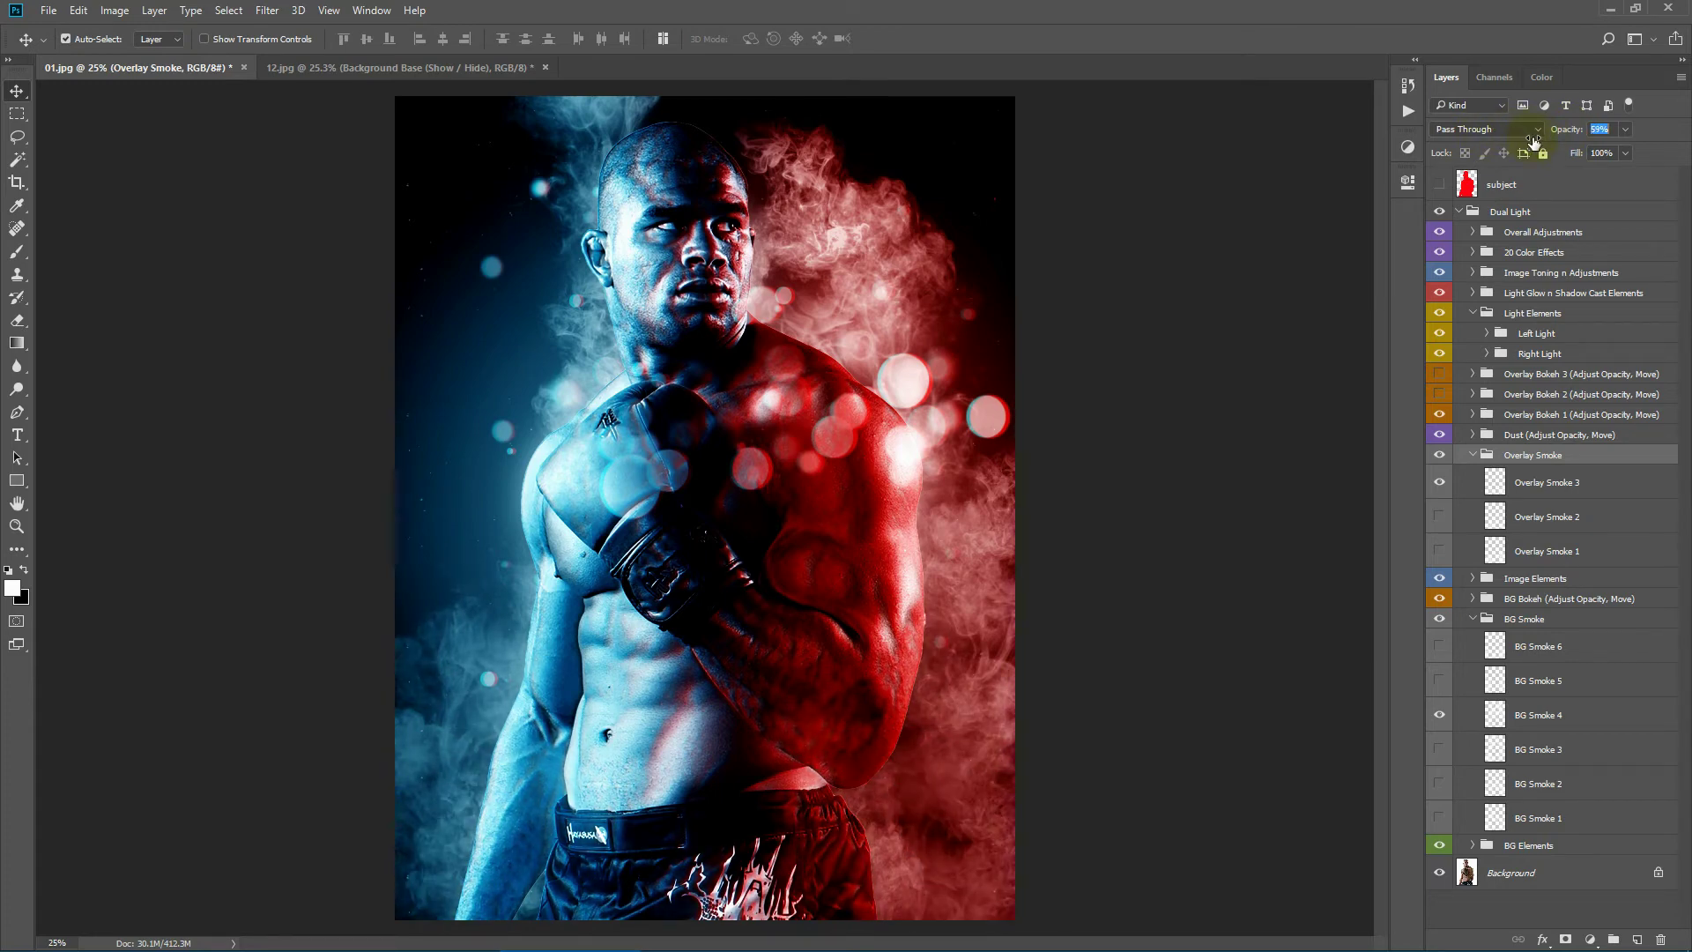
pyautogui.click(1558, 623)
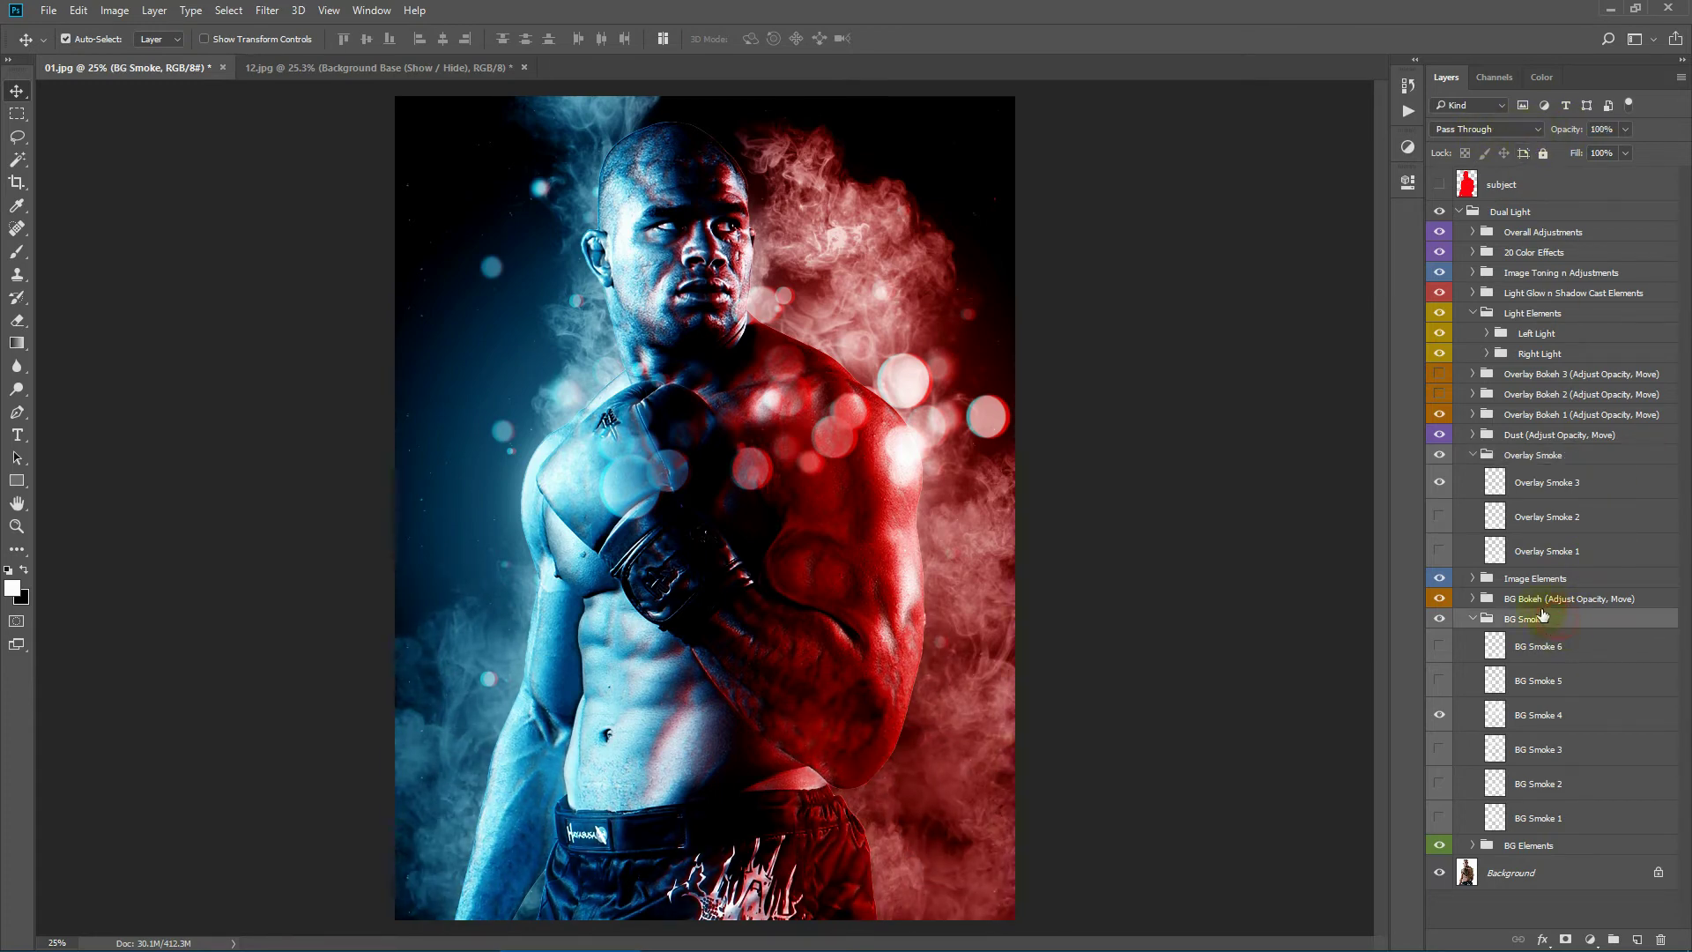
pyautogui.click(1472, 619)
pyautogui.click(1470, 457)
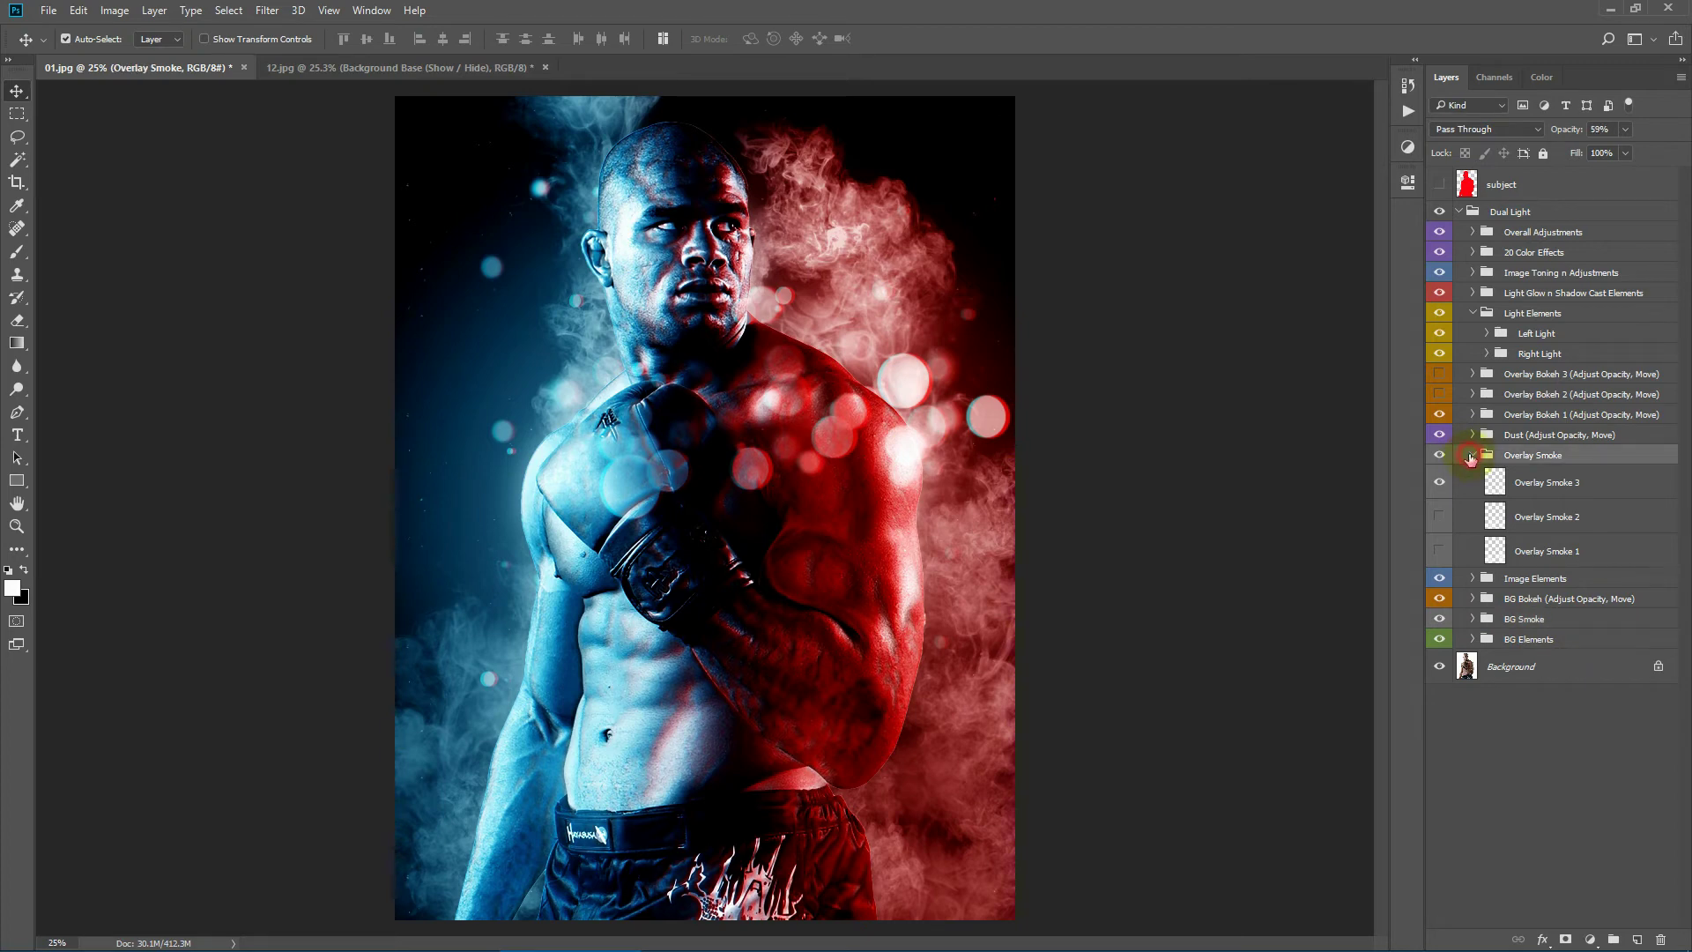
pyautogui.click(1473, 456)
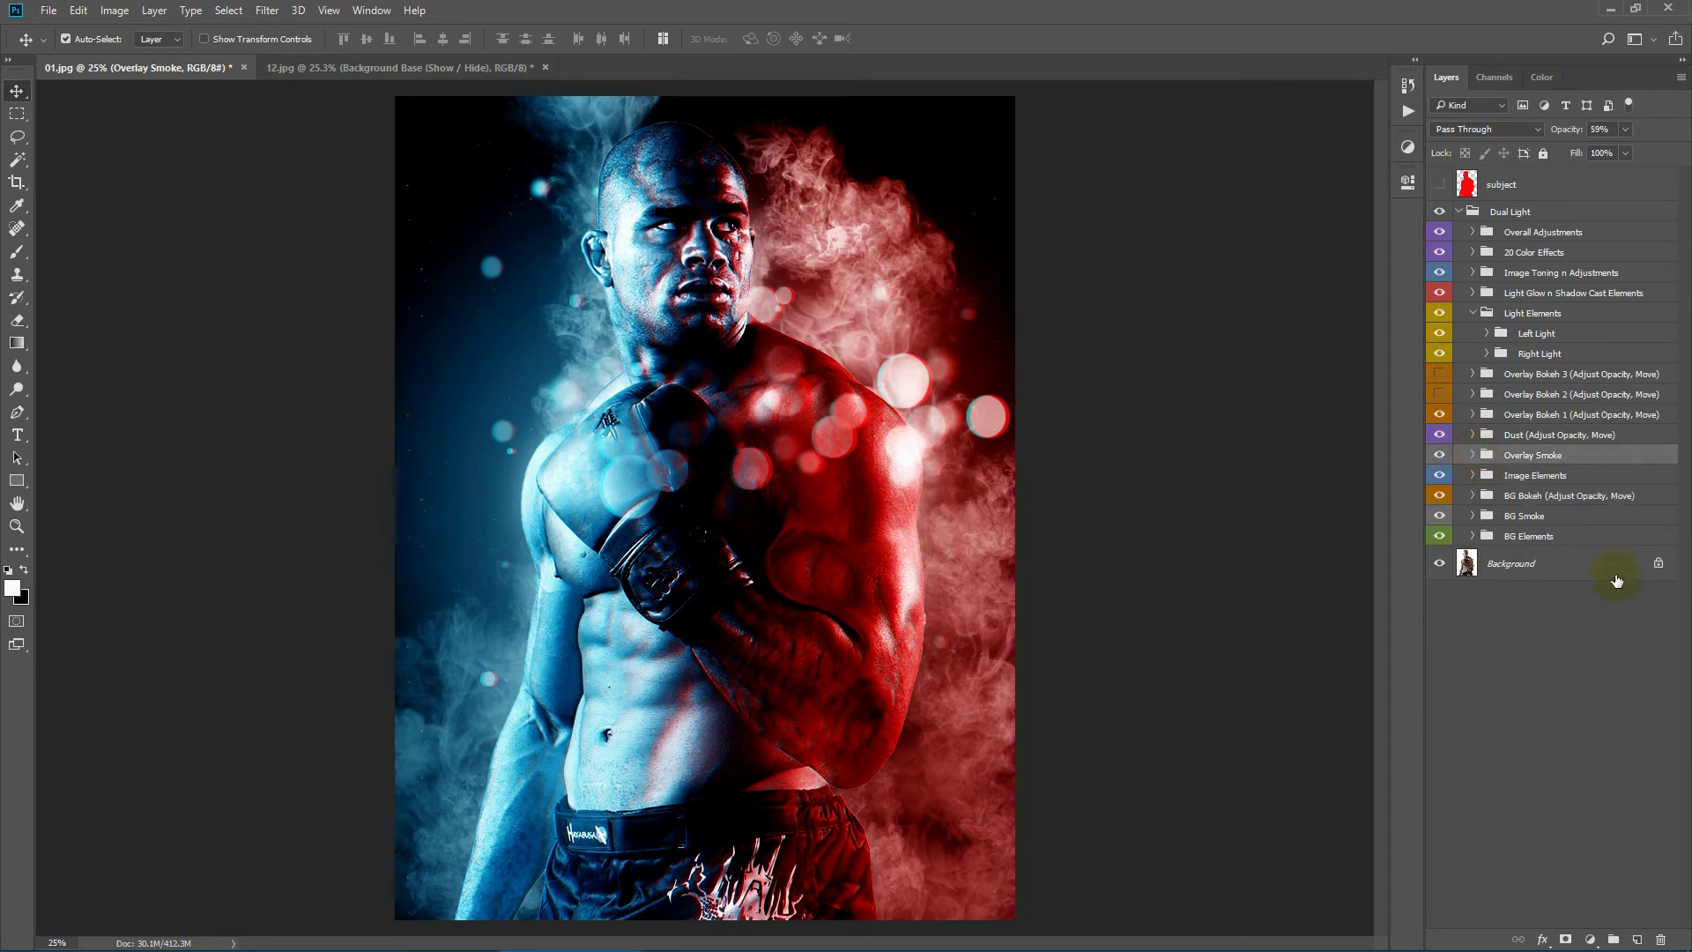
# Step: Check the BG Bokeh group's effect and its contained layers, and set the group's opacity to 98%
pyautogui.click(1568, 498)
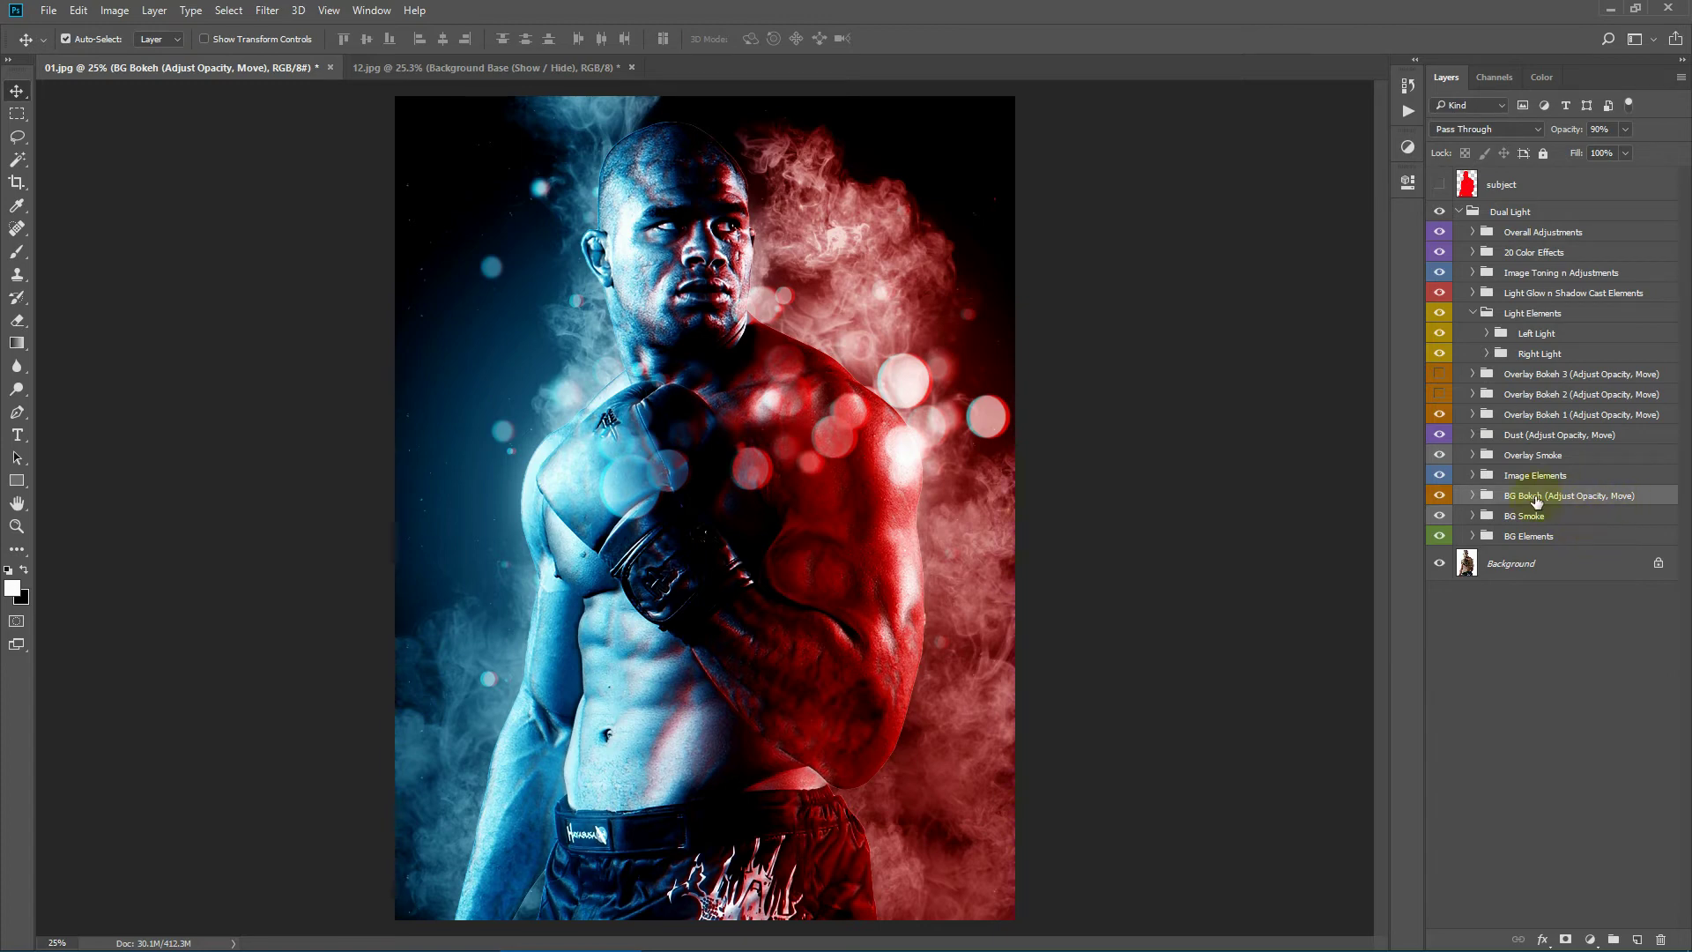
pyautogui.click(1442, 497)
pyautogui.click(1441, 497)
pyautogui.click(1472, 495)
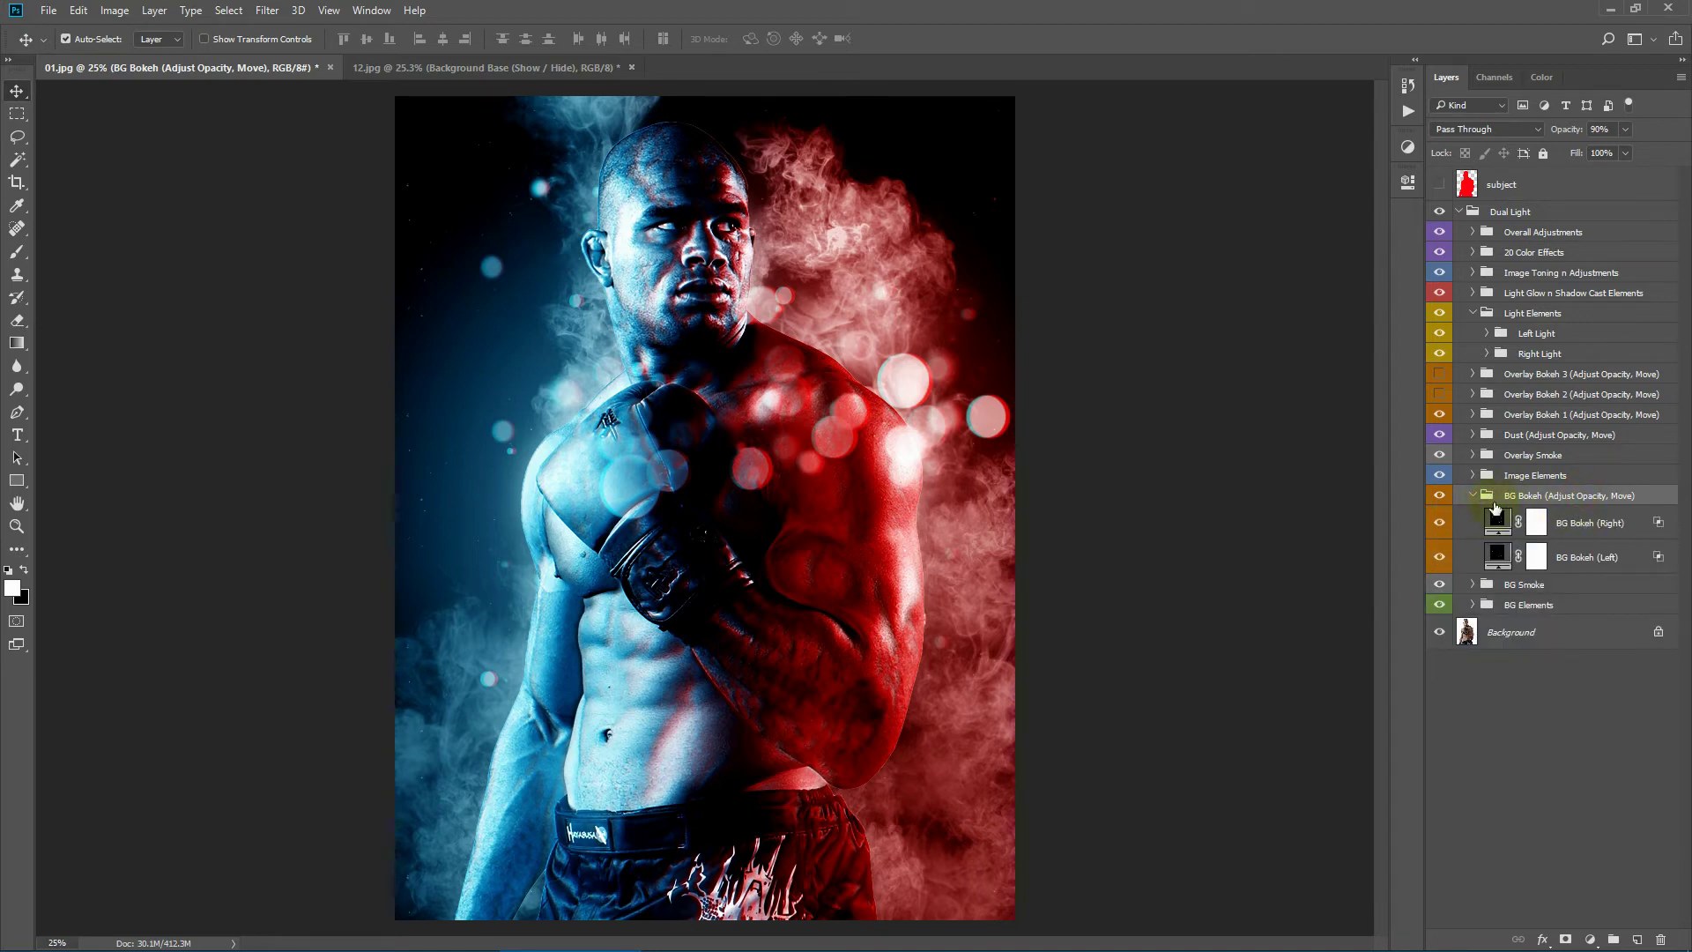
pyautogui.click(1471, 495)
pyautogui.moveTo(1571, 130)
pyautogui.mouseDown()
pyautogui.moveTo(1526, 130)
pyautogui.moveTo(1551, 130)
pyautogui.mouseUp()
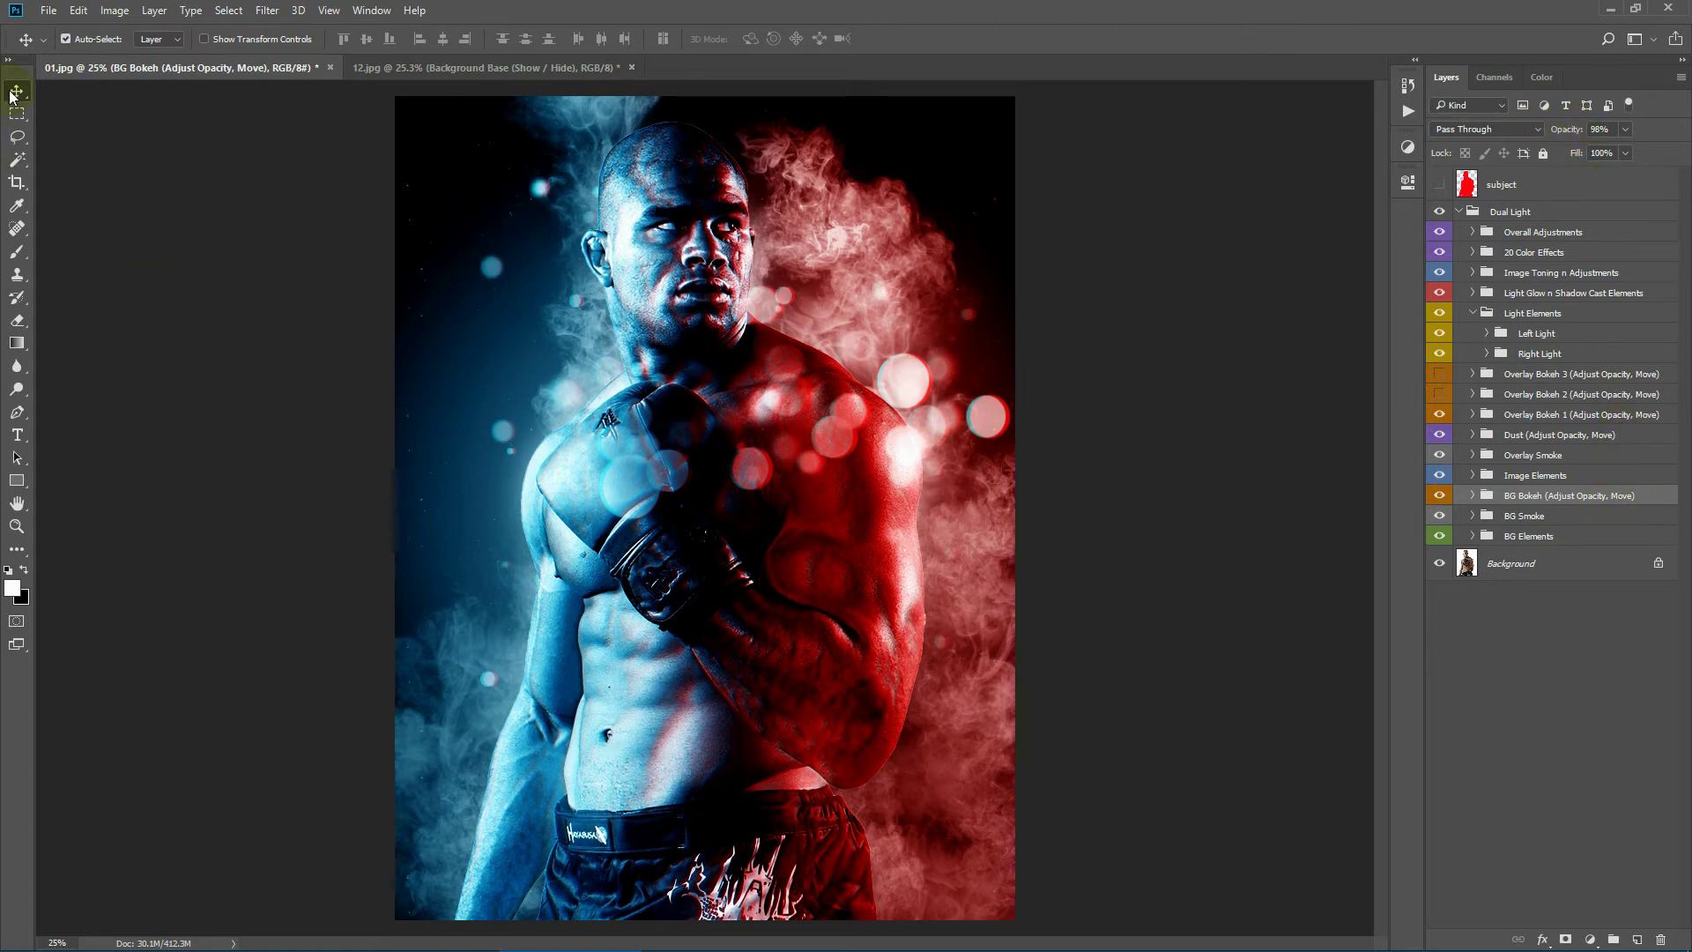
pyautogui.moveTo(678, 366); pyautogui.dragTo(690, 370)
pyautogui.click(79, 11)
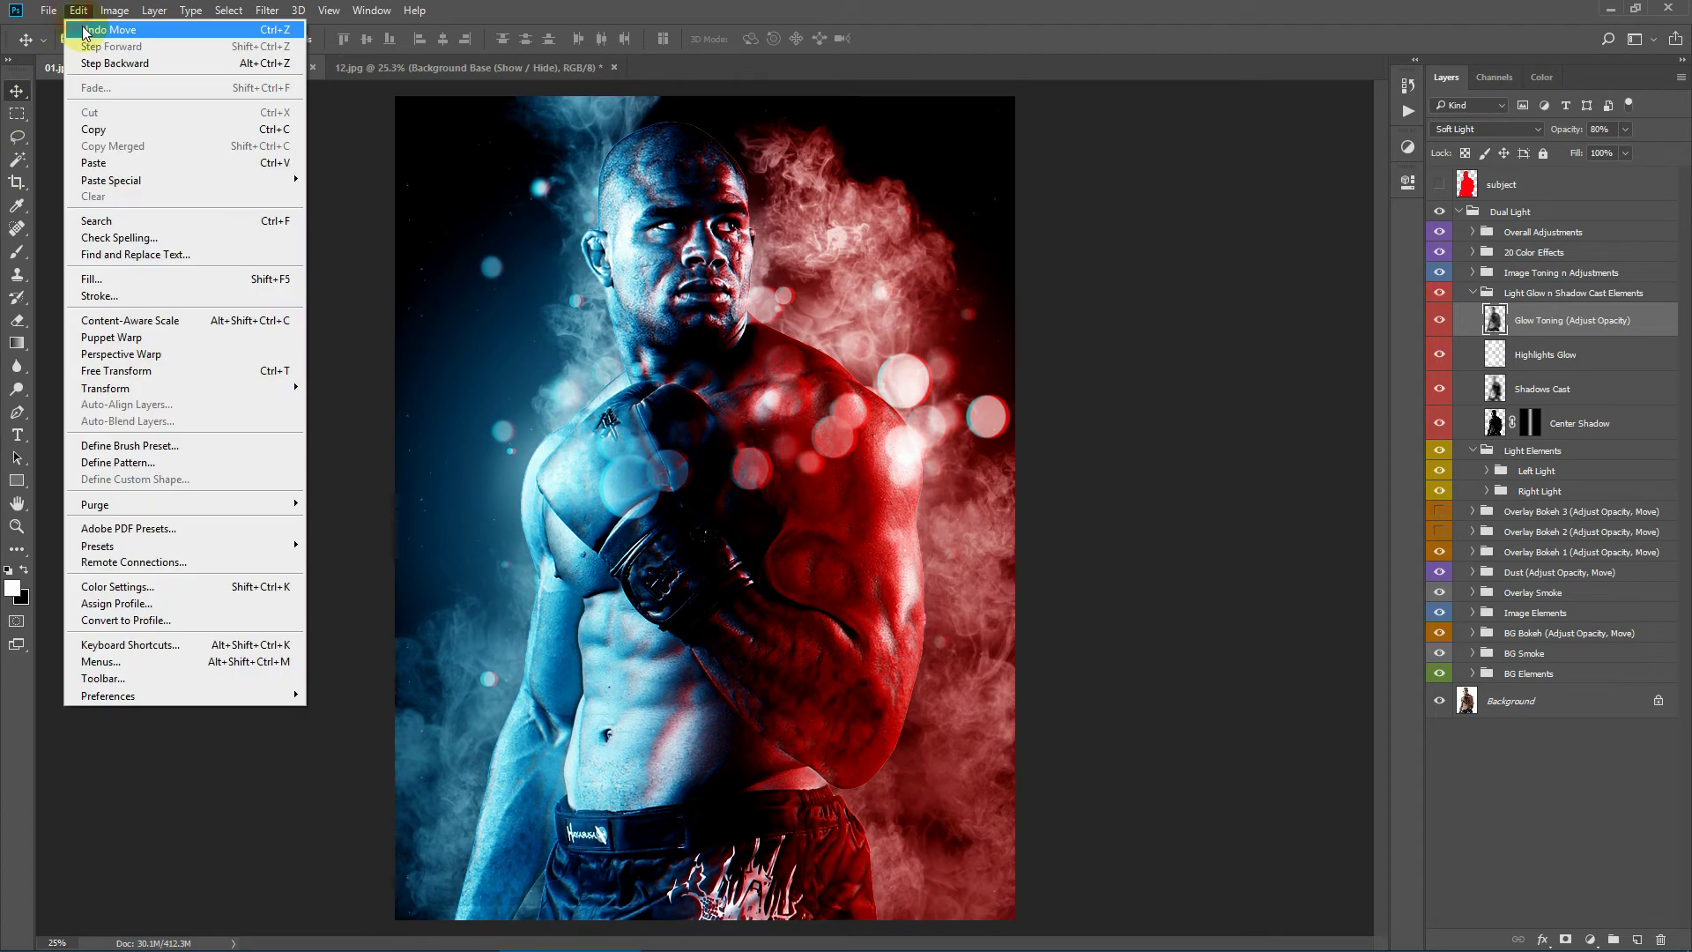
pyautogui.click(76, 28)
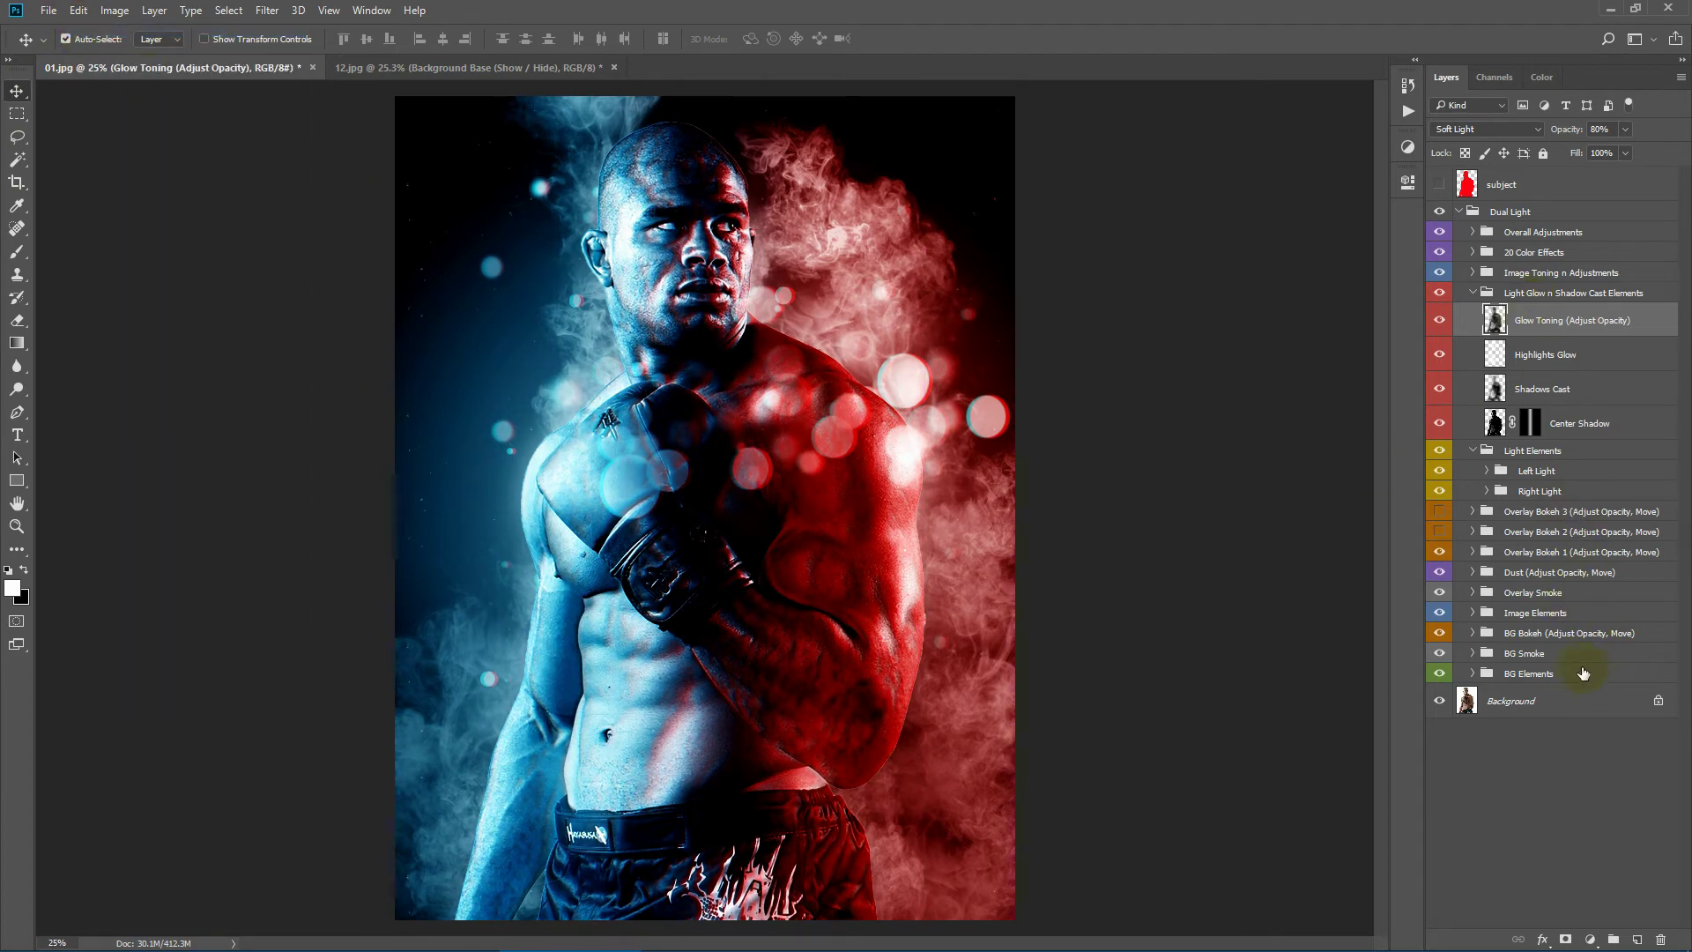
# Step: Select the BG Bokeh group and shift the background bokeh slightly to the right in the image
pyautogui.click(1562, 634)
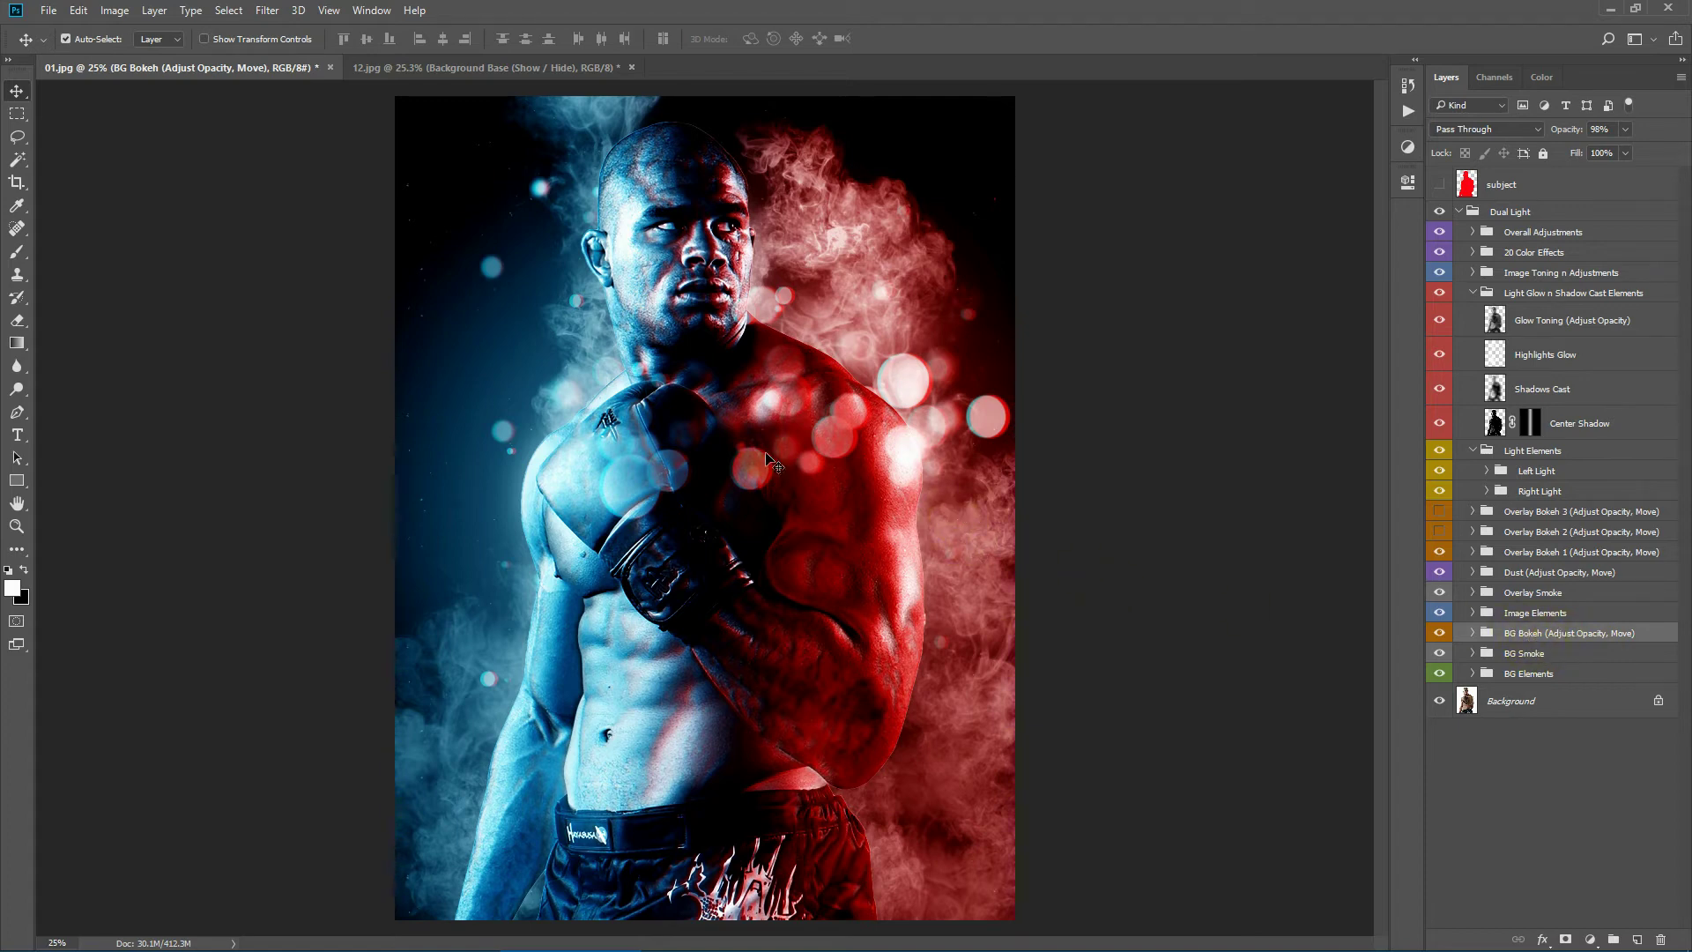
pyautogui.moveTo(429, 280); pyautogui.dragTo(433, 284)
pyautogui.moveTo(812, 477); pyautogui.dragTo(828, 476)
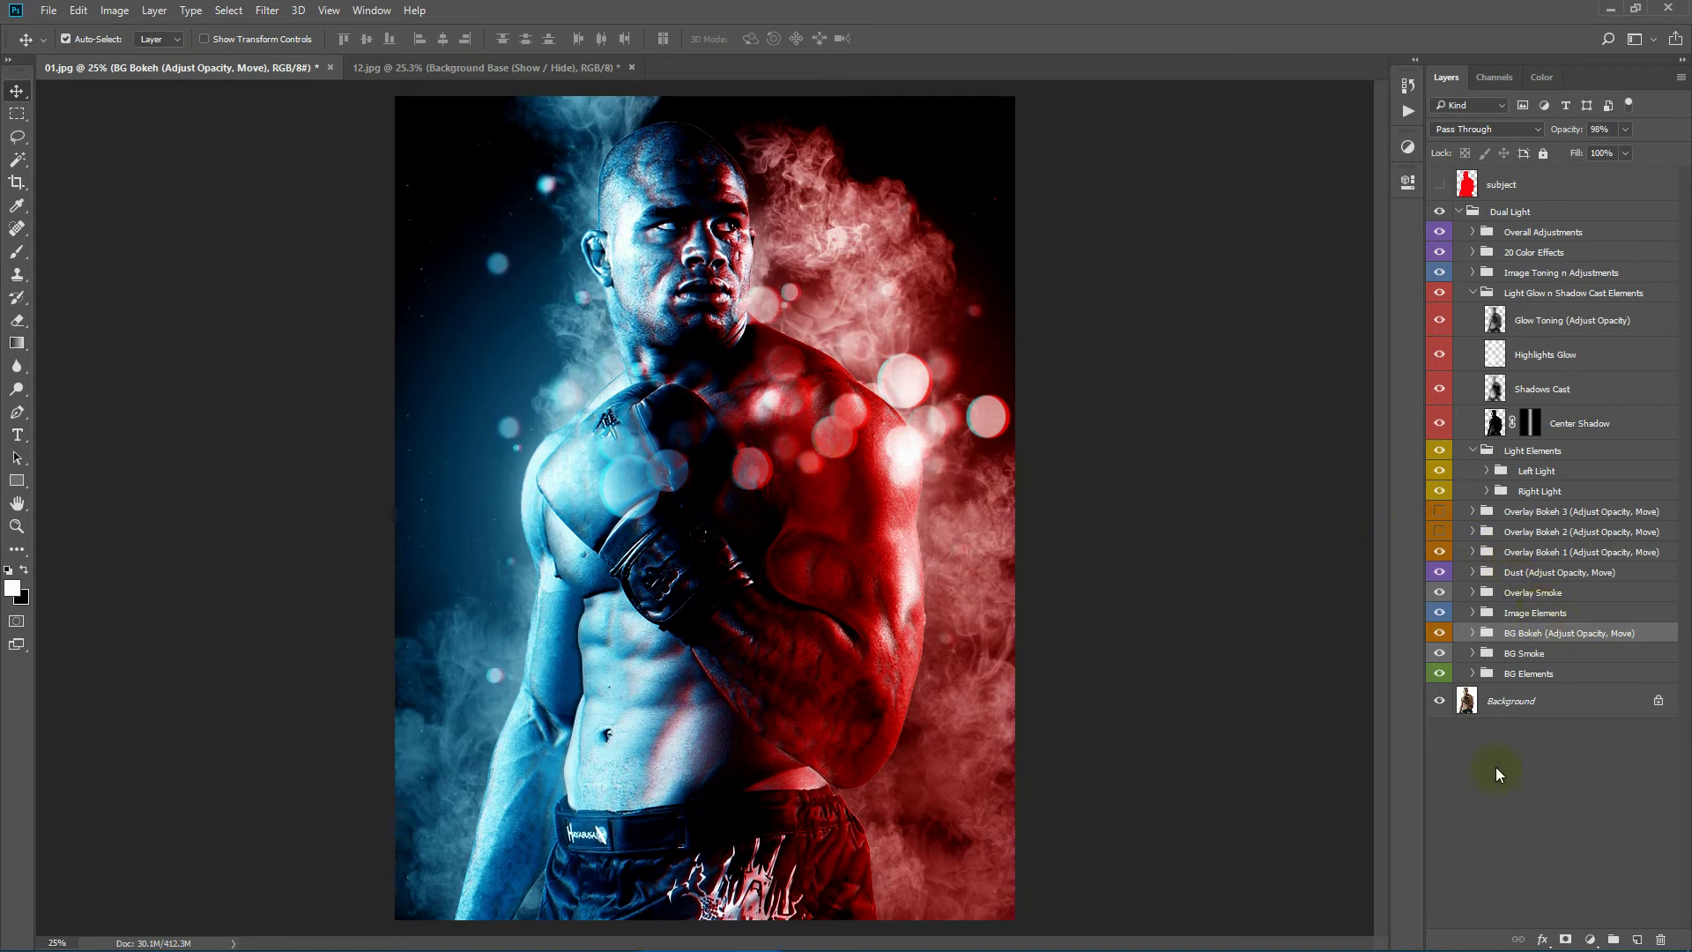
# Step: Expand the Image Elements group and toggle its visibility to compare the subject with and without it
pyautogui.click(1534, 615)
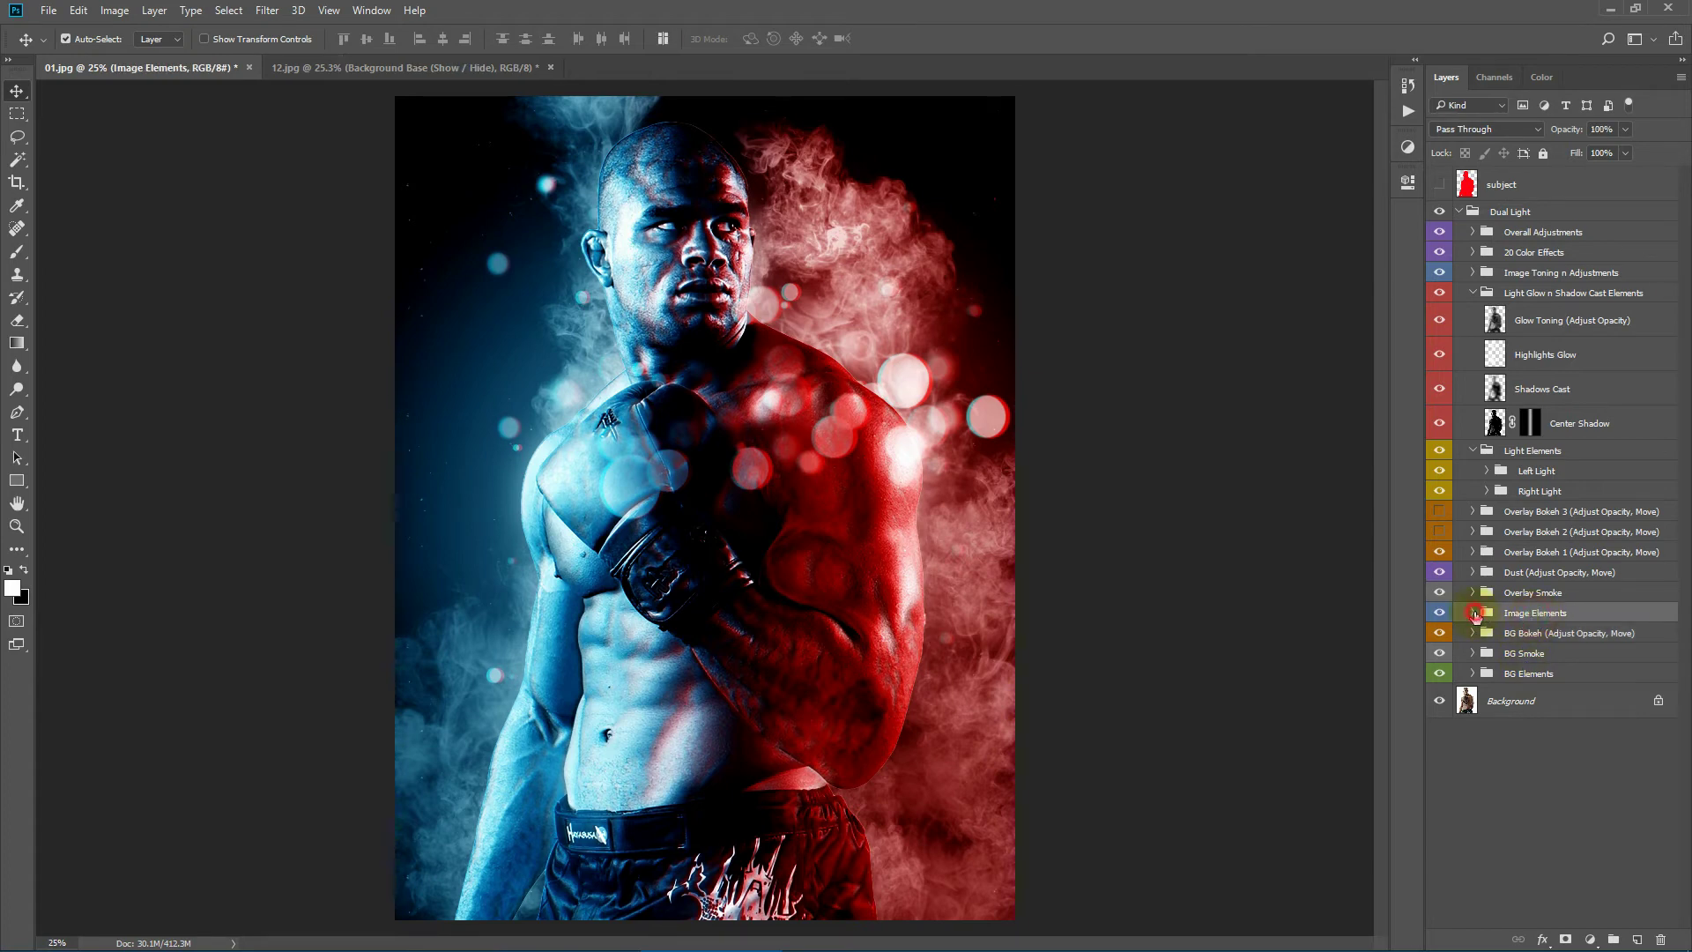
pyautogui.click(1474, 614)
pyautogui.click(1435, 617)
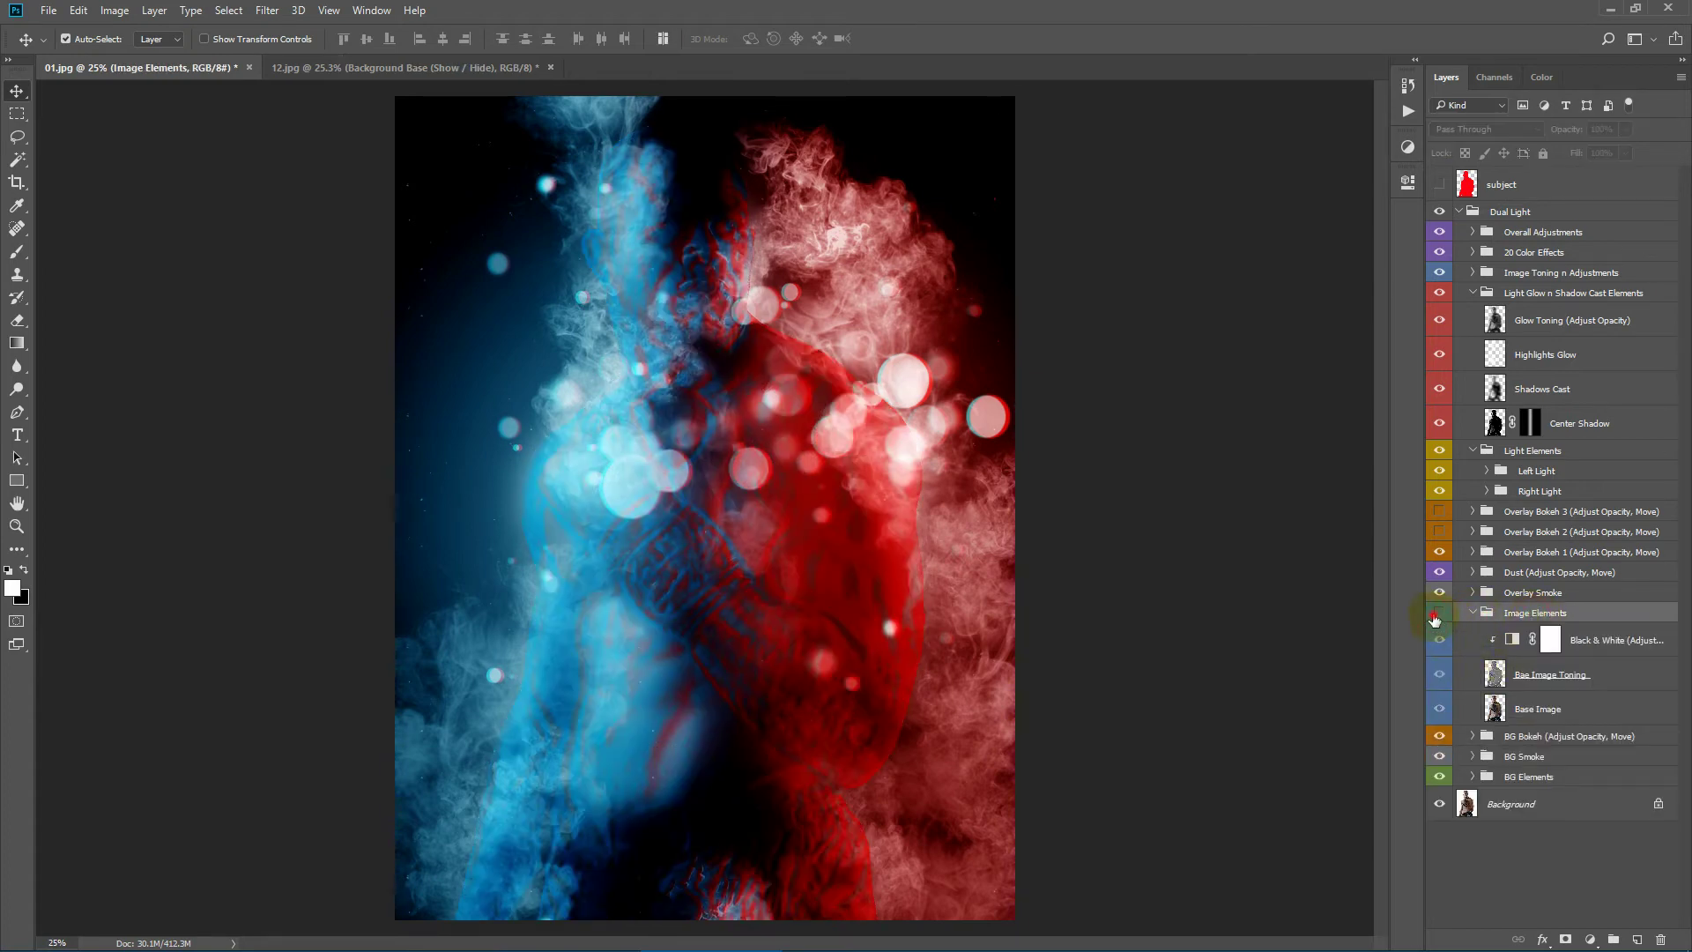
pyautogui.click(1436, 615)
pyautogui.click(1437, 614)
pyautogui.click(1437, 614)
# Step: Toggle the Black & White adjustment layer in Image Elements to compare its effect, and collapse the group
pyautogui.click(1624, 638)
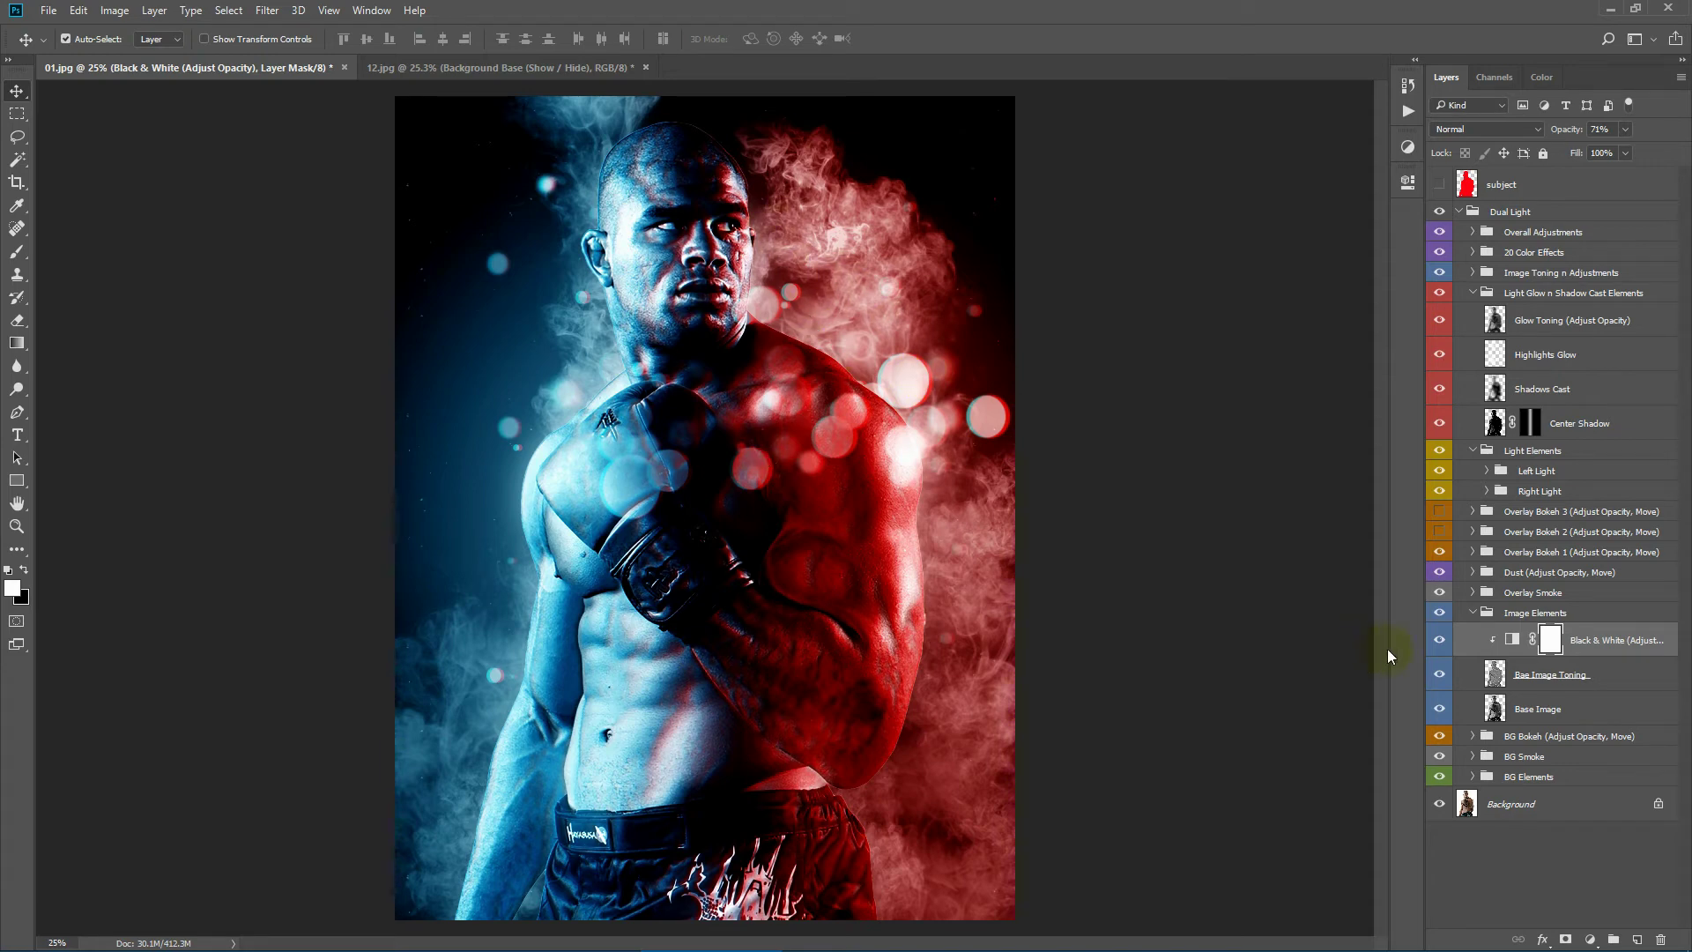
pyautogui.click(1436, 645)
pyautogui.click(1439, 640)
pyautogui.click(1445, 644)
pyautogui.click(1440, 642)
pyautogui.click(1472, 616)
# Step: Inspect the Dust group's effect up close beside the subject's head by toggling its visibility
pyautogui.click(1569, 573)
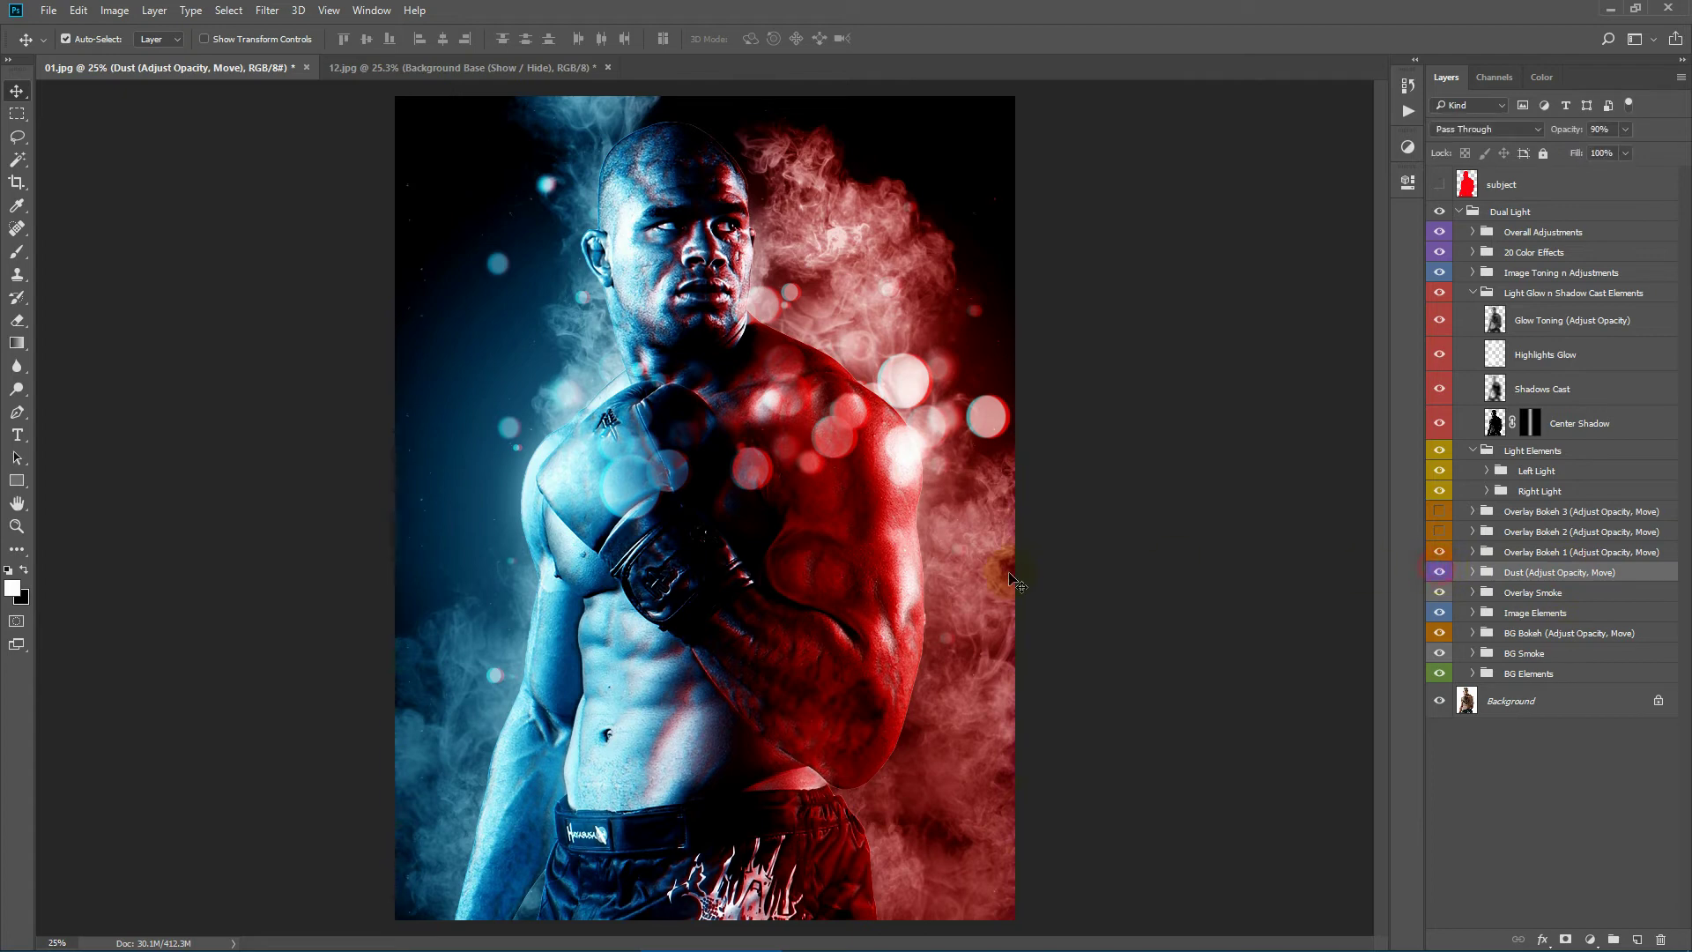
pyautogui.press('z')
pyautogui.click(467, 268)
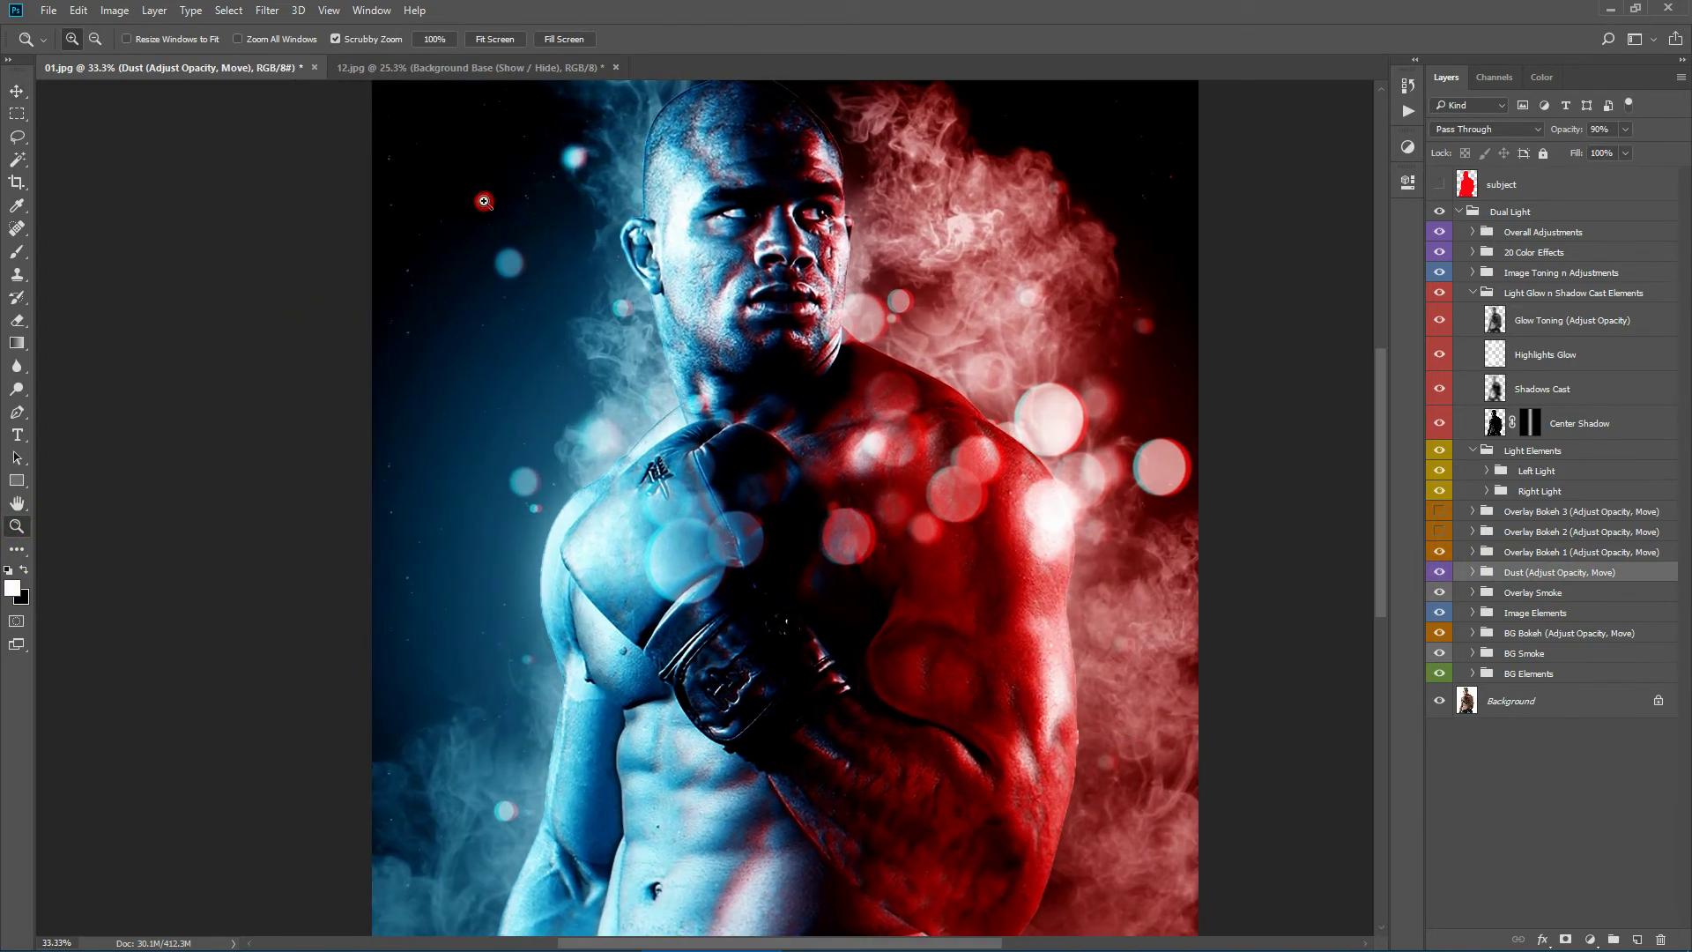
pyautogui.click(462, 186)
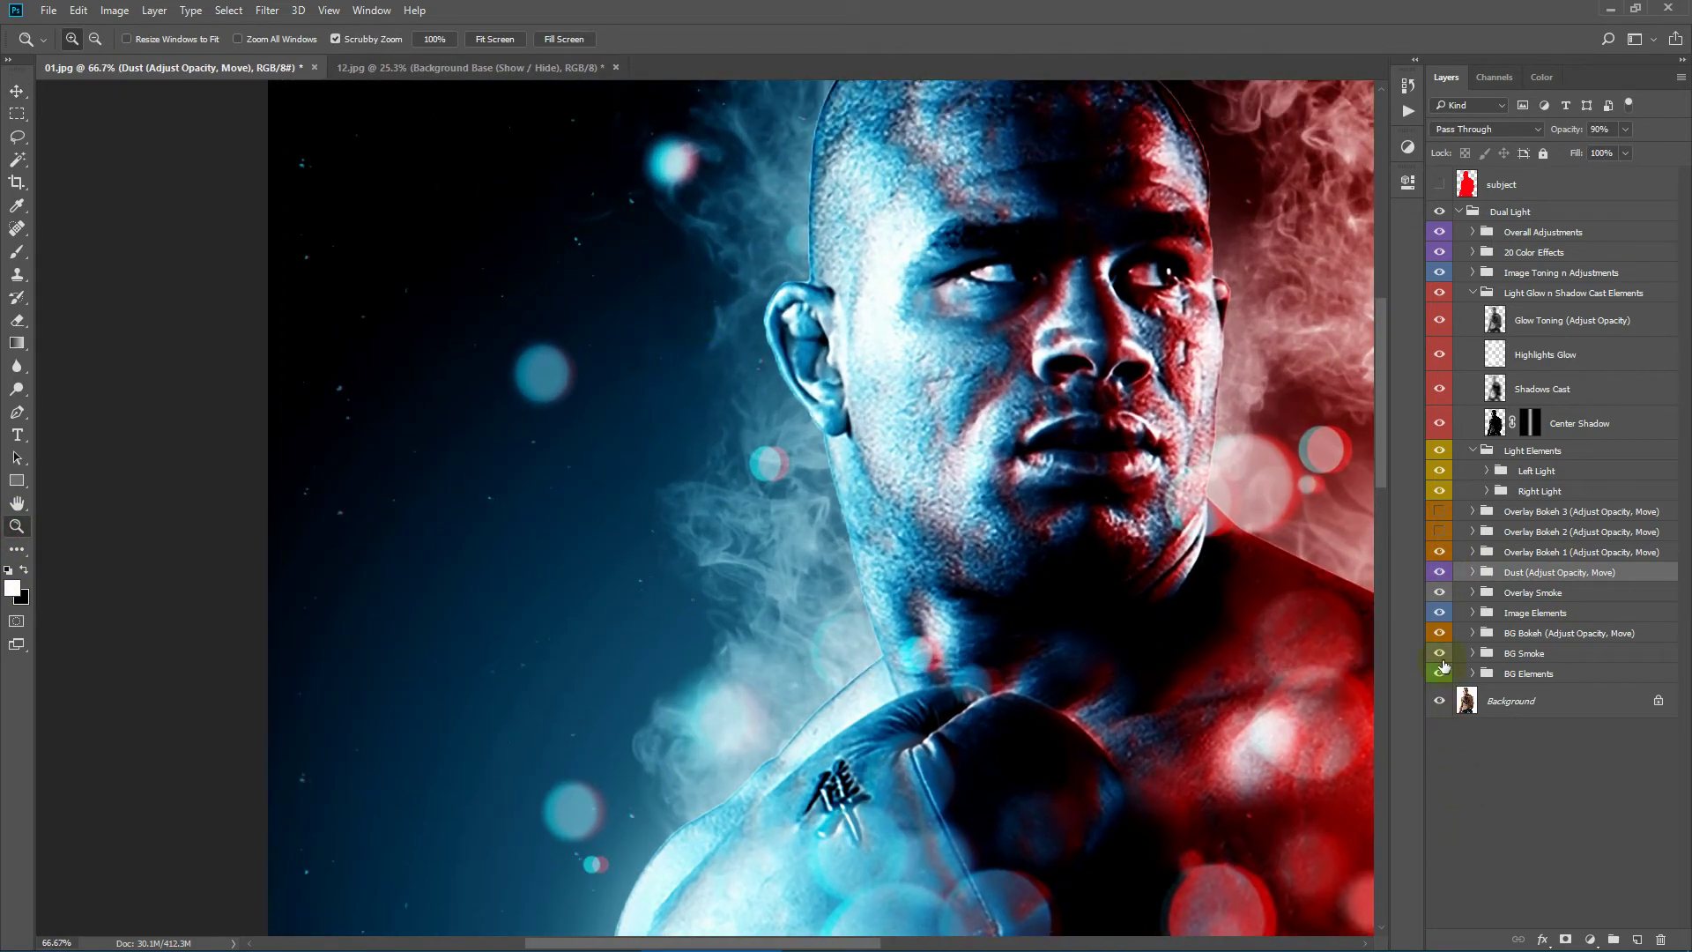
pyautogui.click(1438, 573)
pyautogui.click(1438, 573)
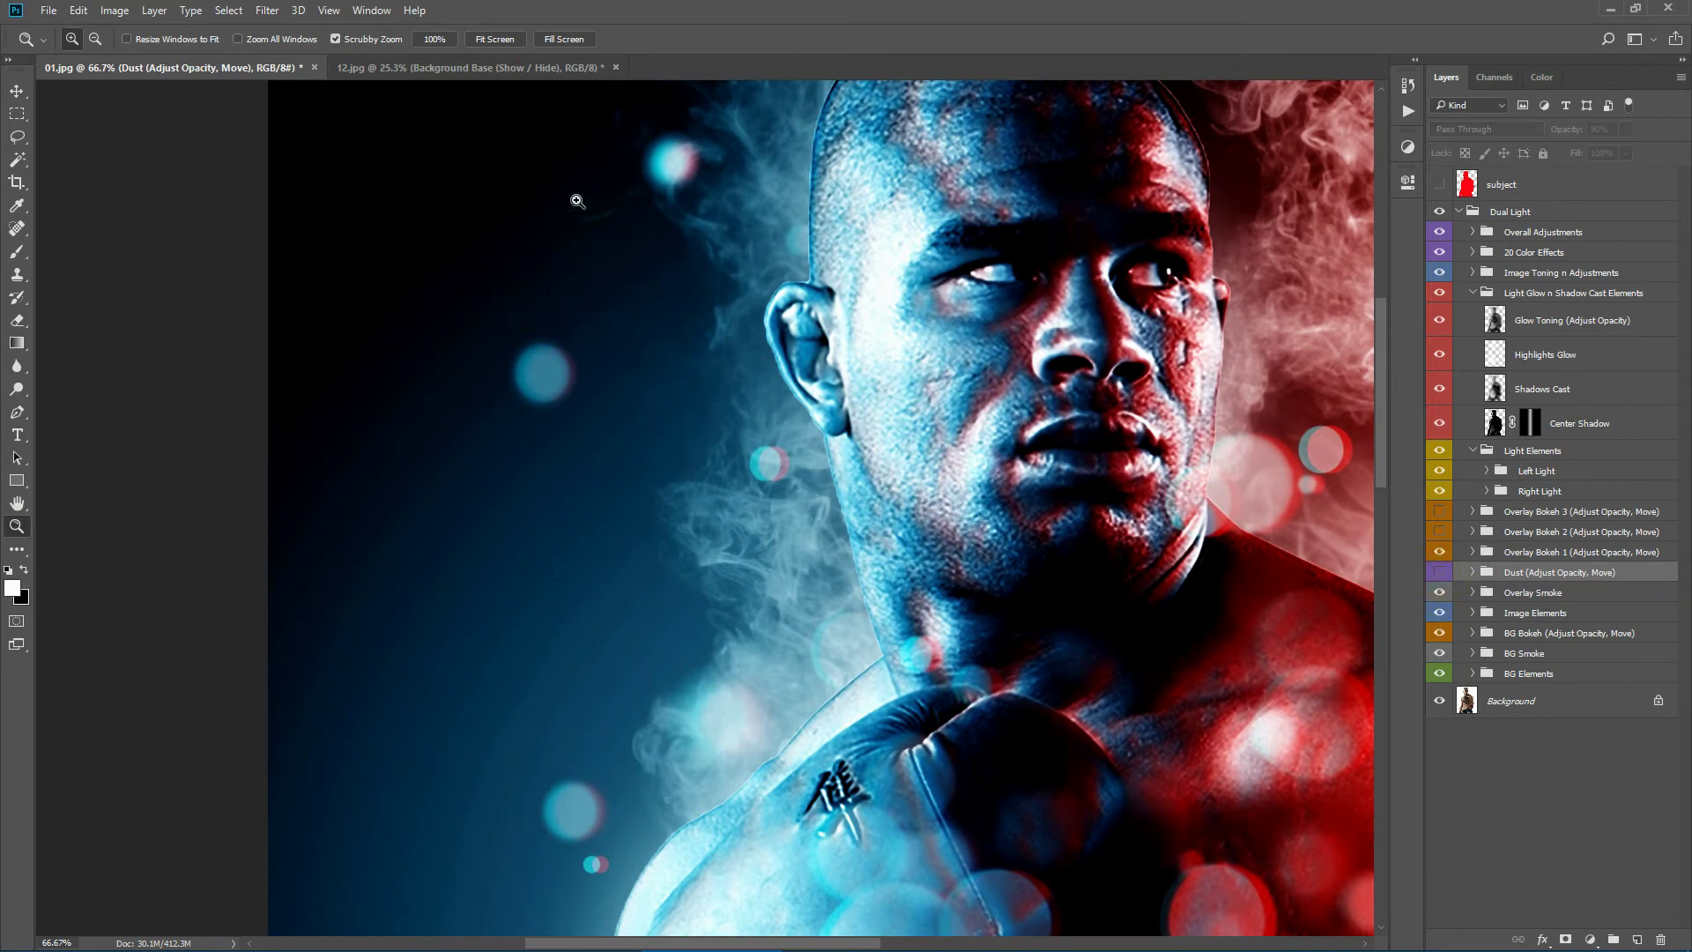
pyautogui.click(1438, 575)
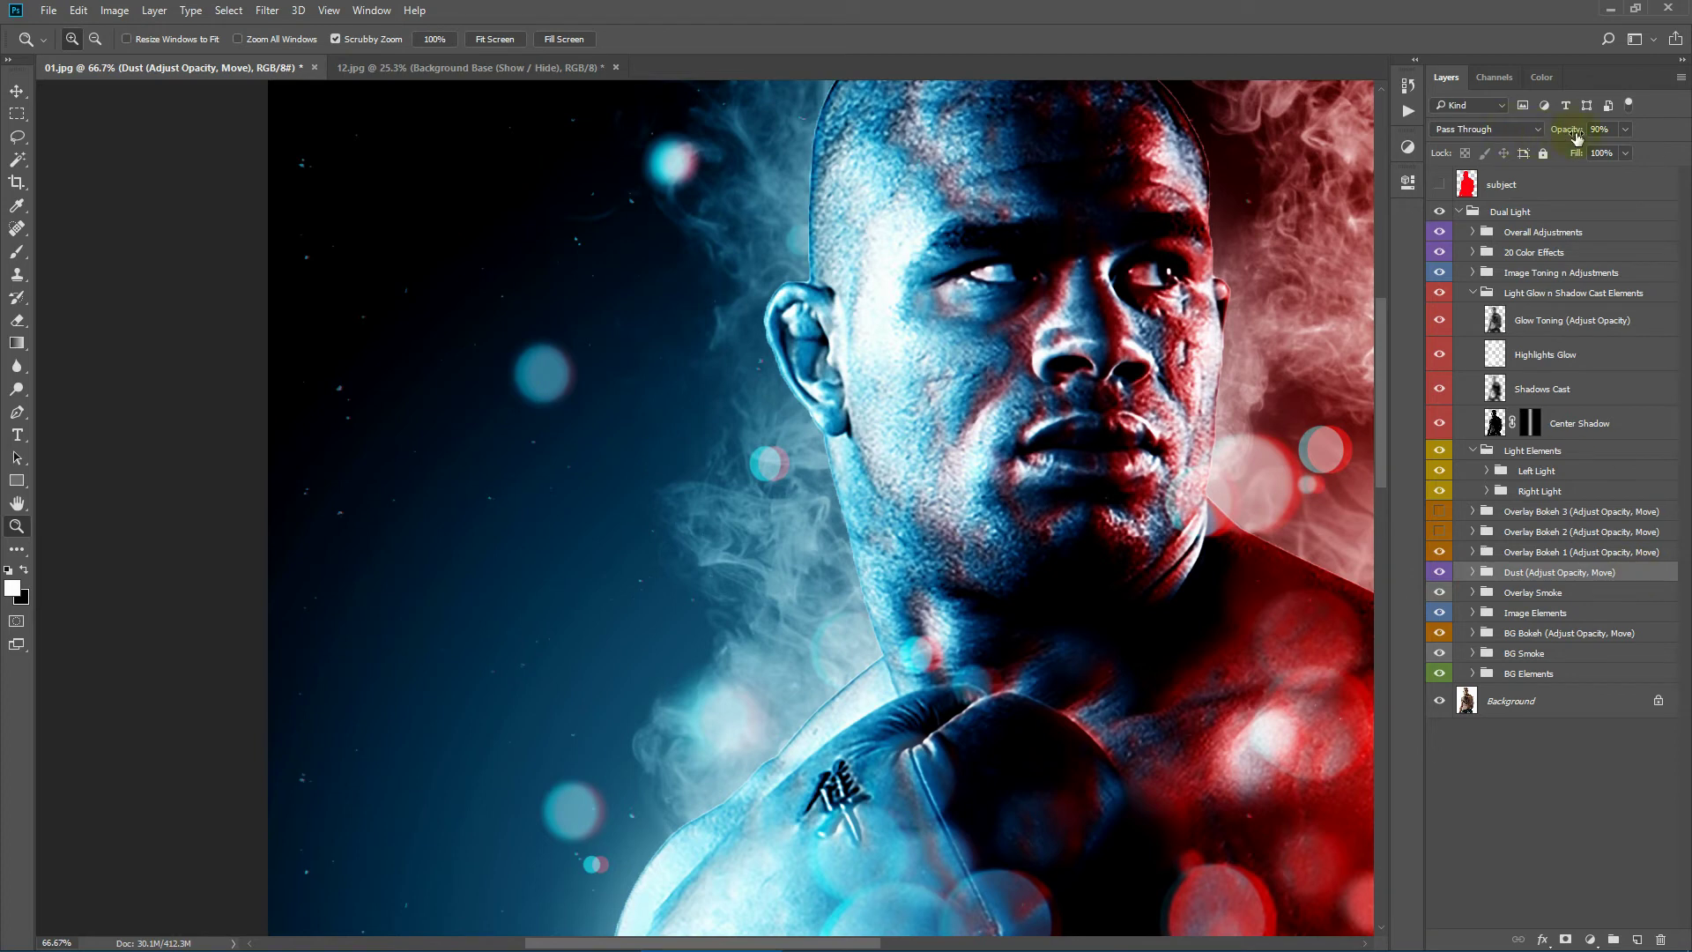
# Step: Set the Dust group's opacity to 92% and shift the dust slightly downward with the Move tool
pyautogui.moveTo(1576, 134)
pyautogui.mouseDown()
pyautogui.moveTo(1485, 132)
pyautogui.moveTo(1575, 138)
pyautogui.mouseUp()
pyautogui.click(17, 92)
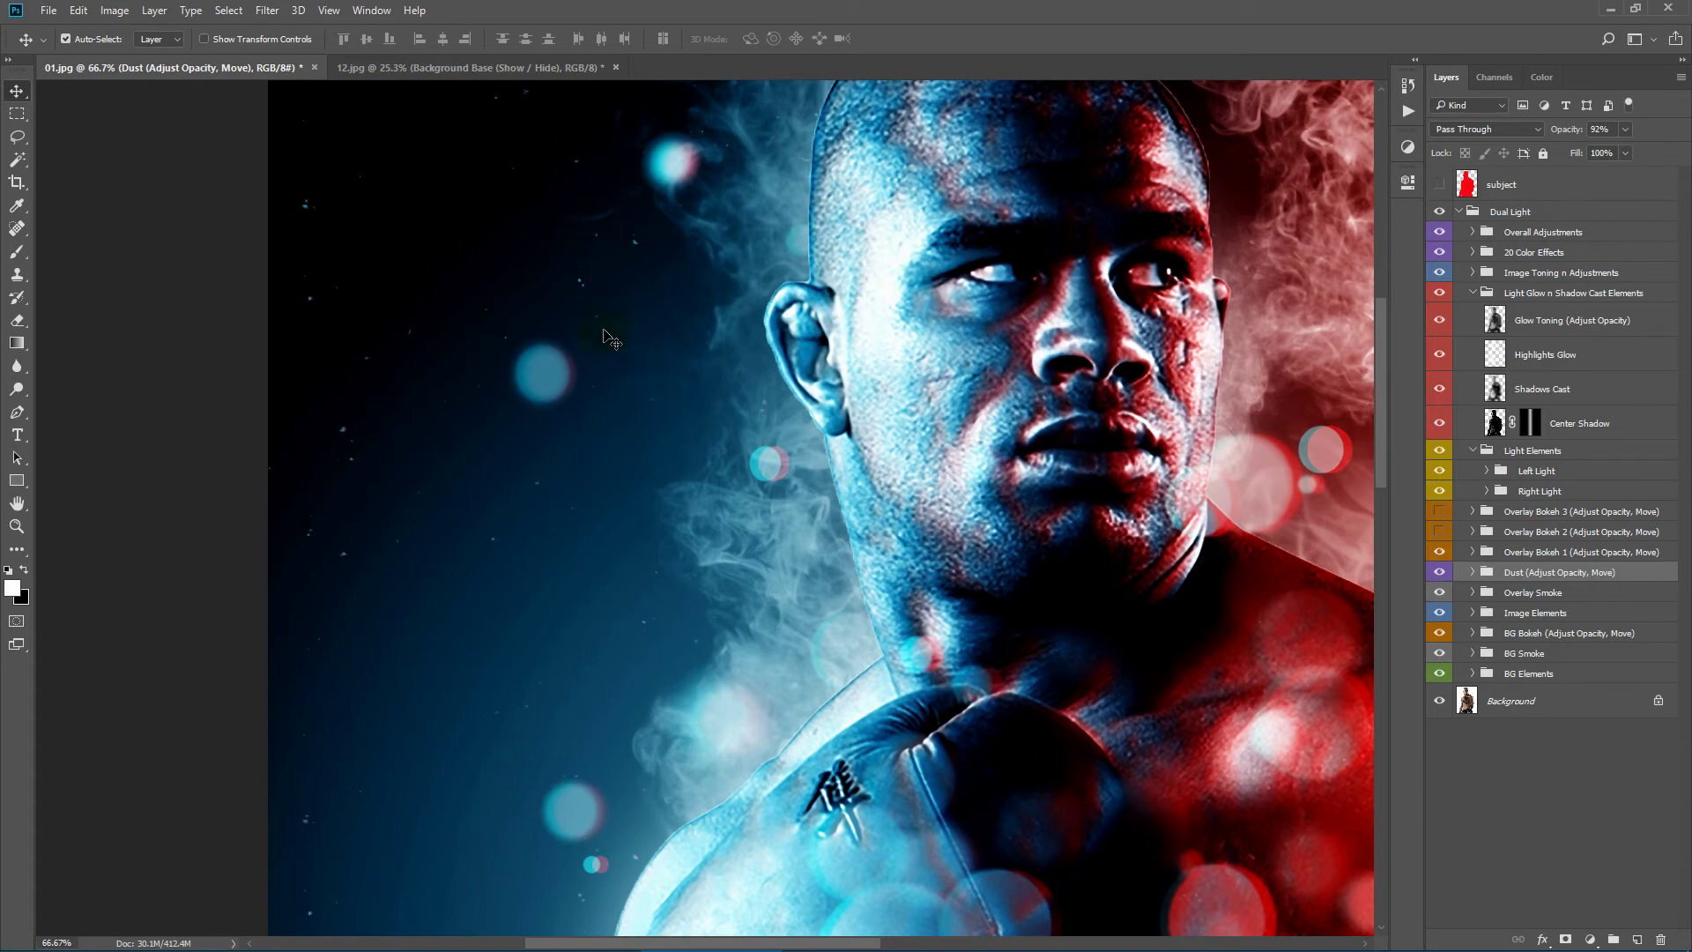
# Step: Fit the whole image on screen and expand the Dust group to view its two layers, closing it again
pyautogui.click(16, 526)
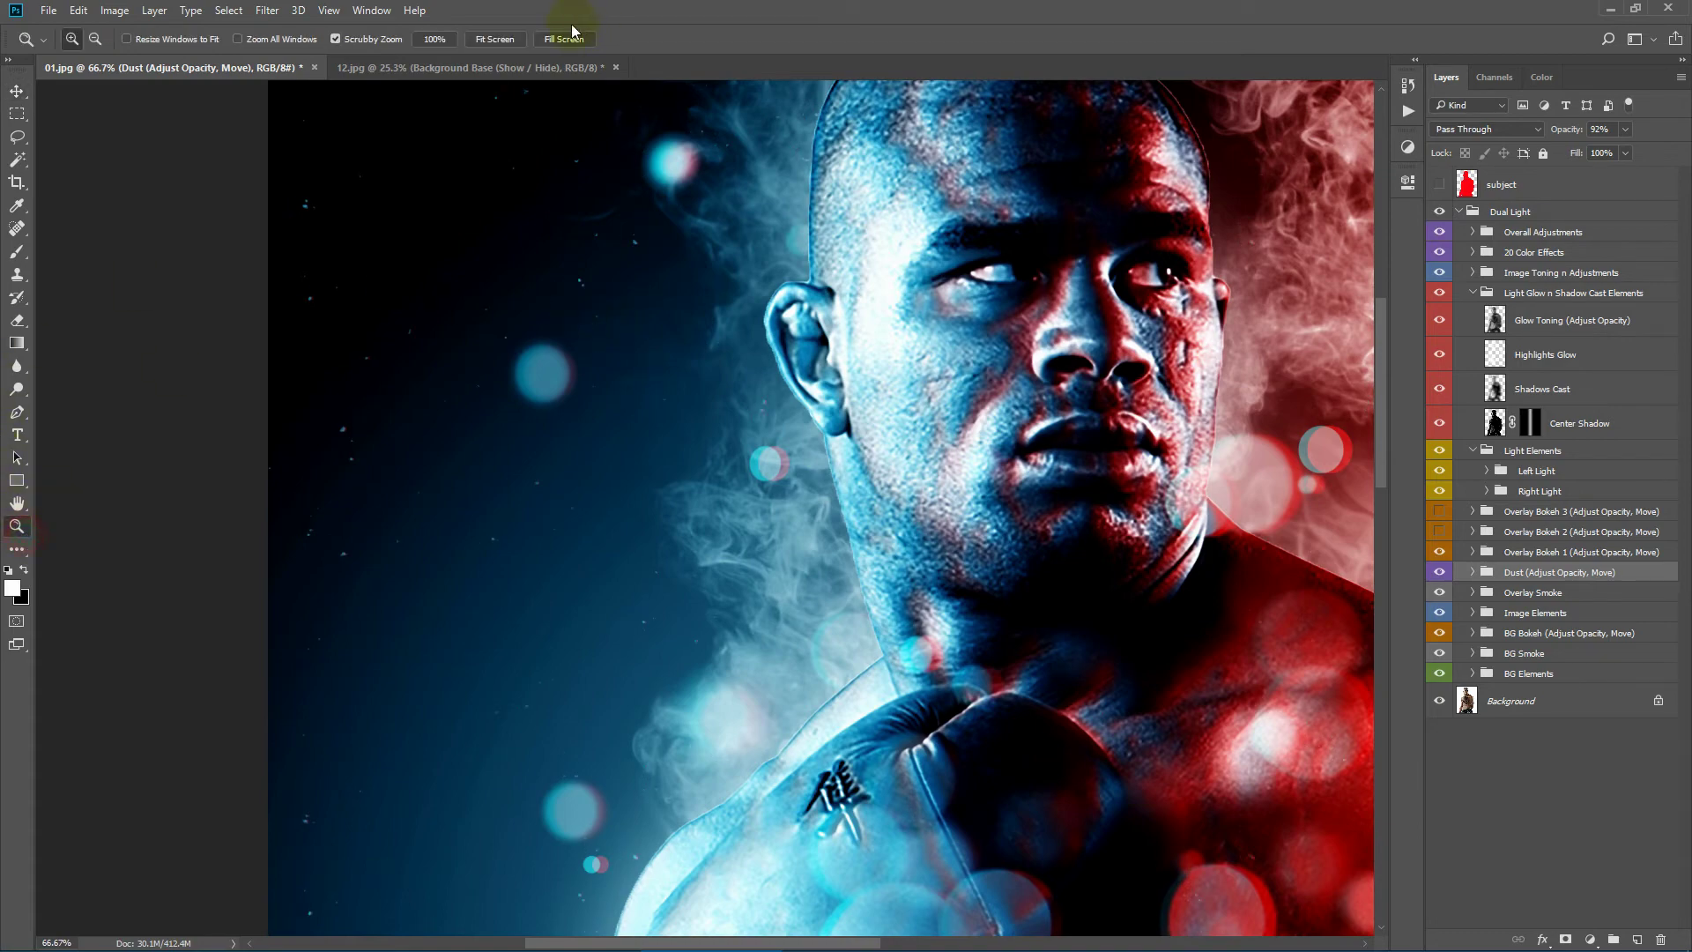
pyautogui.click(508, 40)
pyautogui.click(1474, 573)
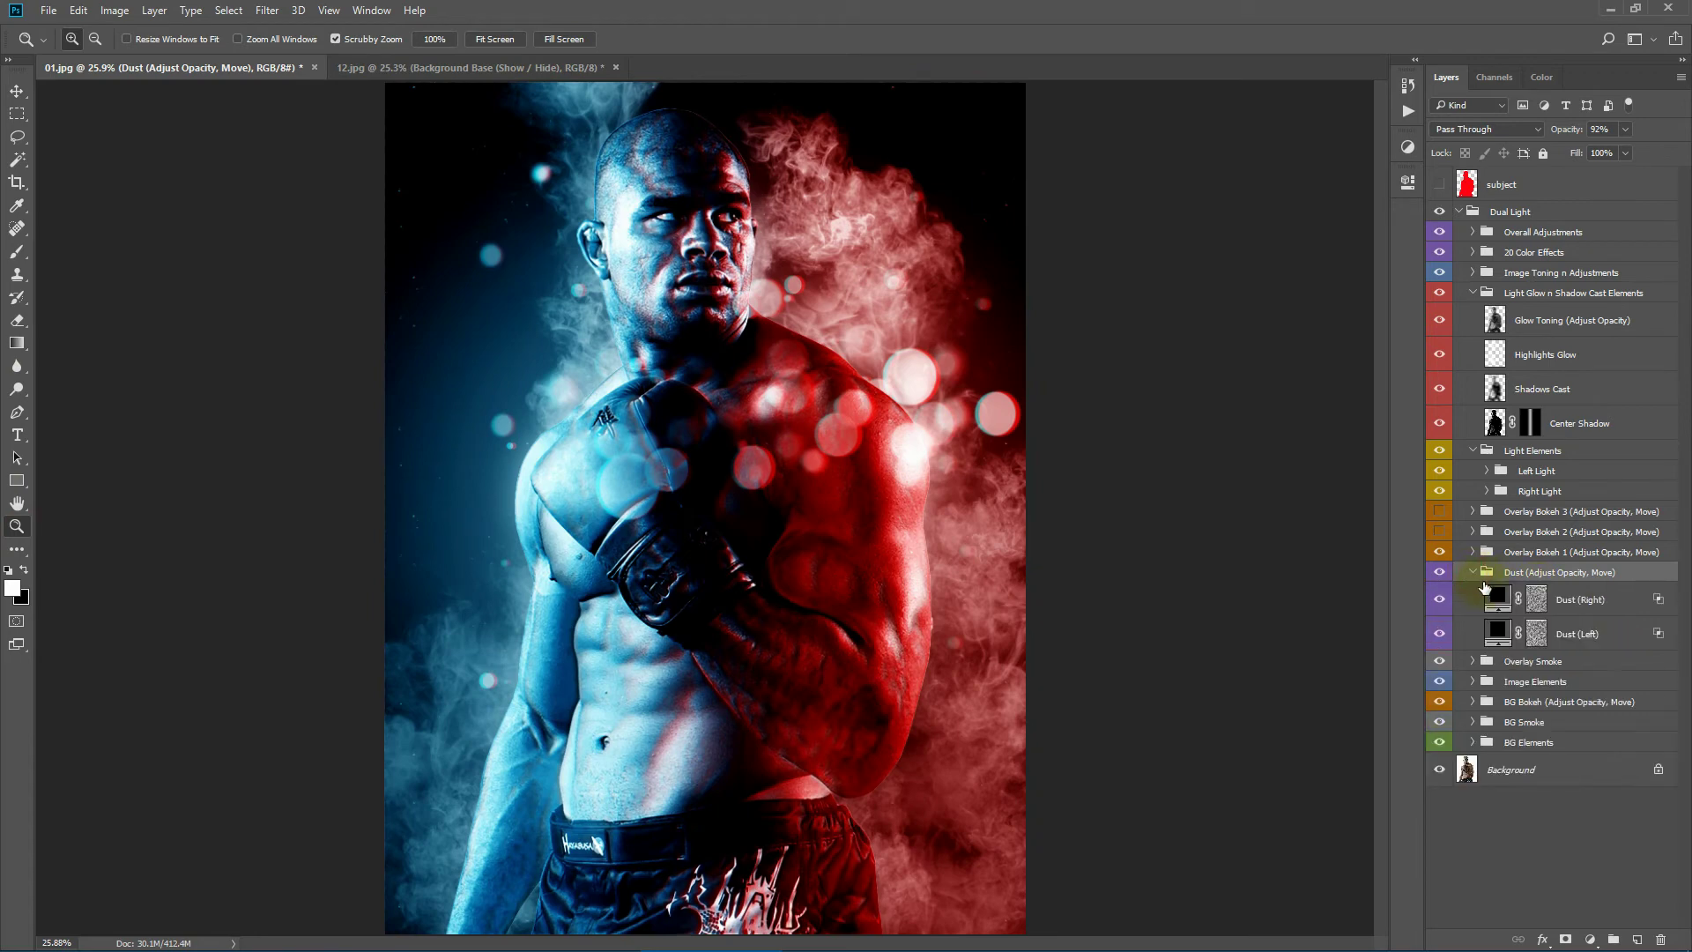
pyautogui.click(1473, 573)
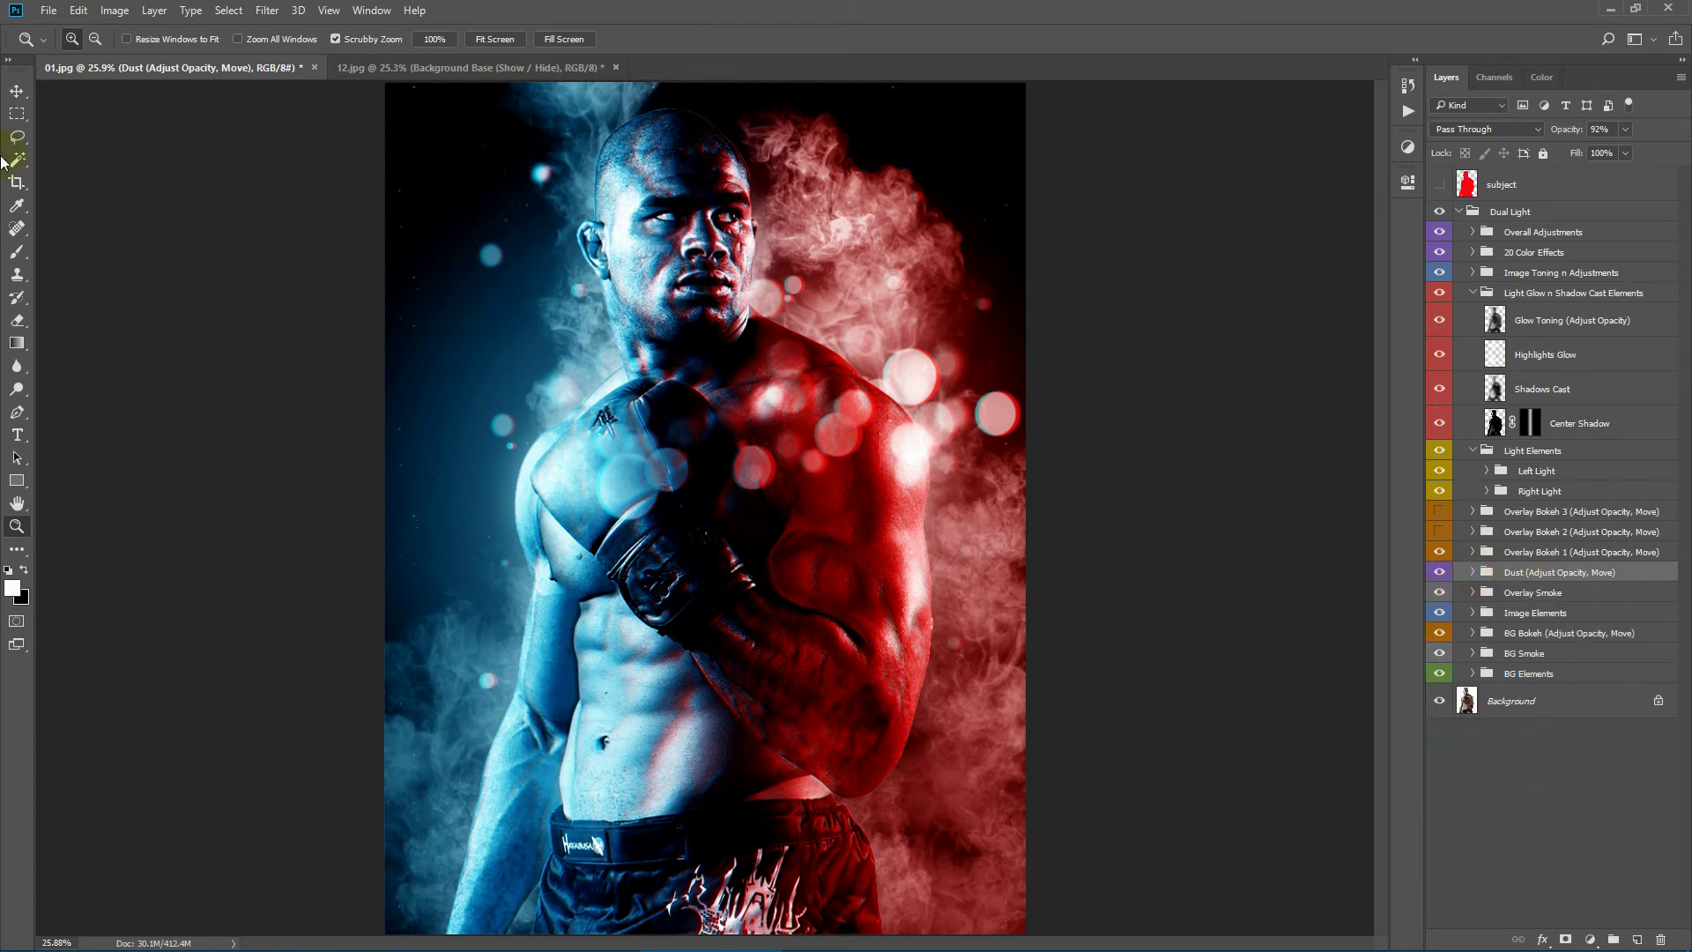
# Step: Toggle the visibility of the Overlay Bokeh 1, 2 and 3 groups one at a time to compare their patterns
pyautogui.click(16, 91)
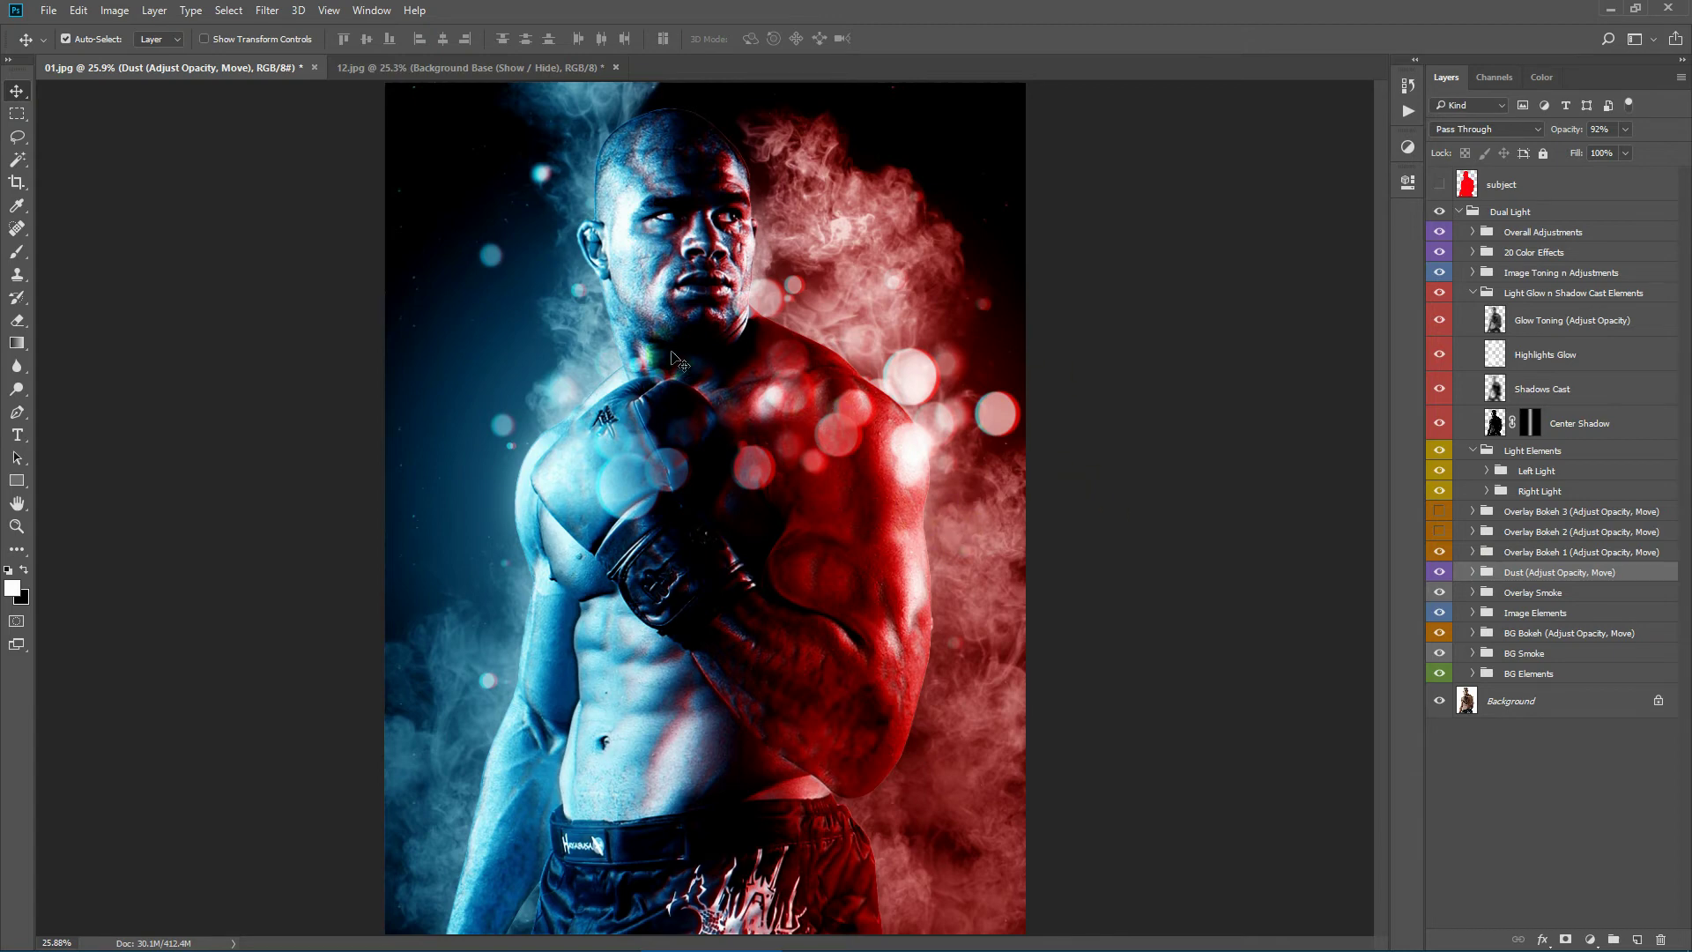
pyautogui.click(1551, 555)
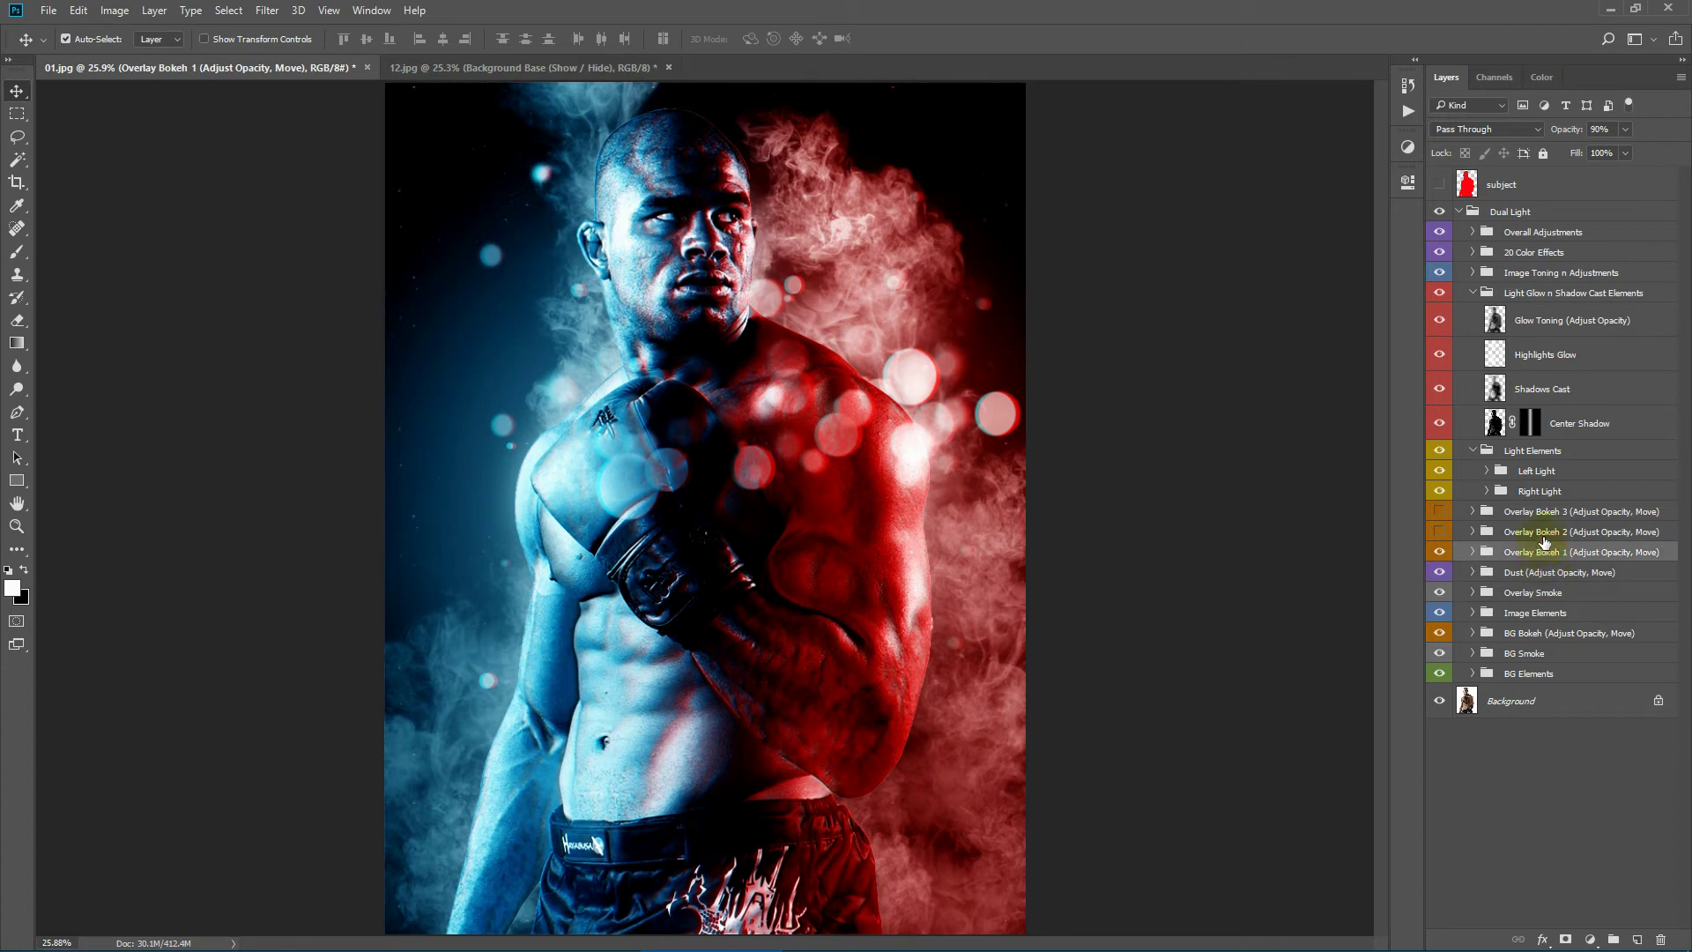
pyautogui.click(1440, 552)
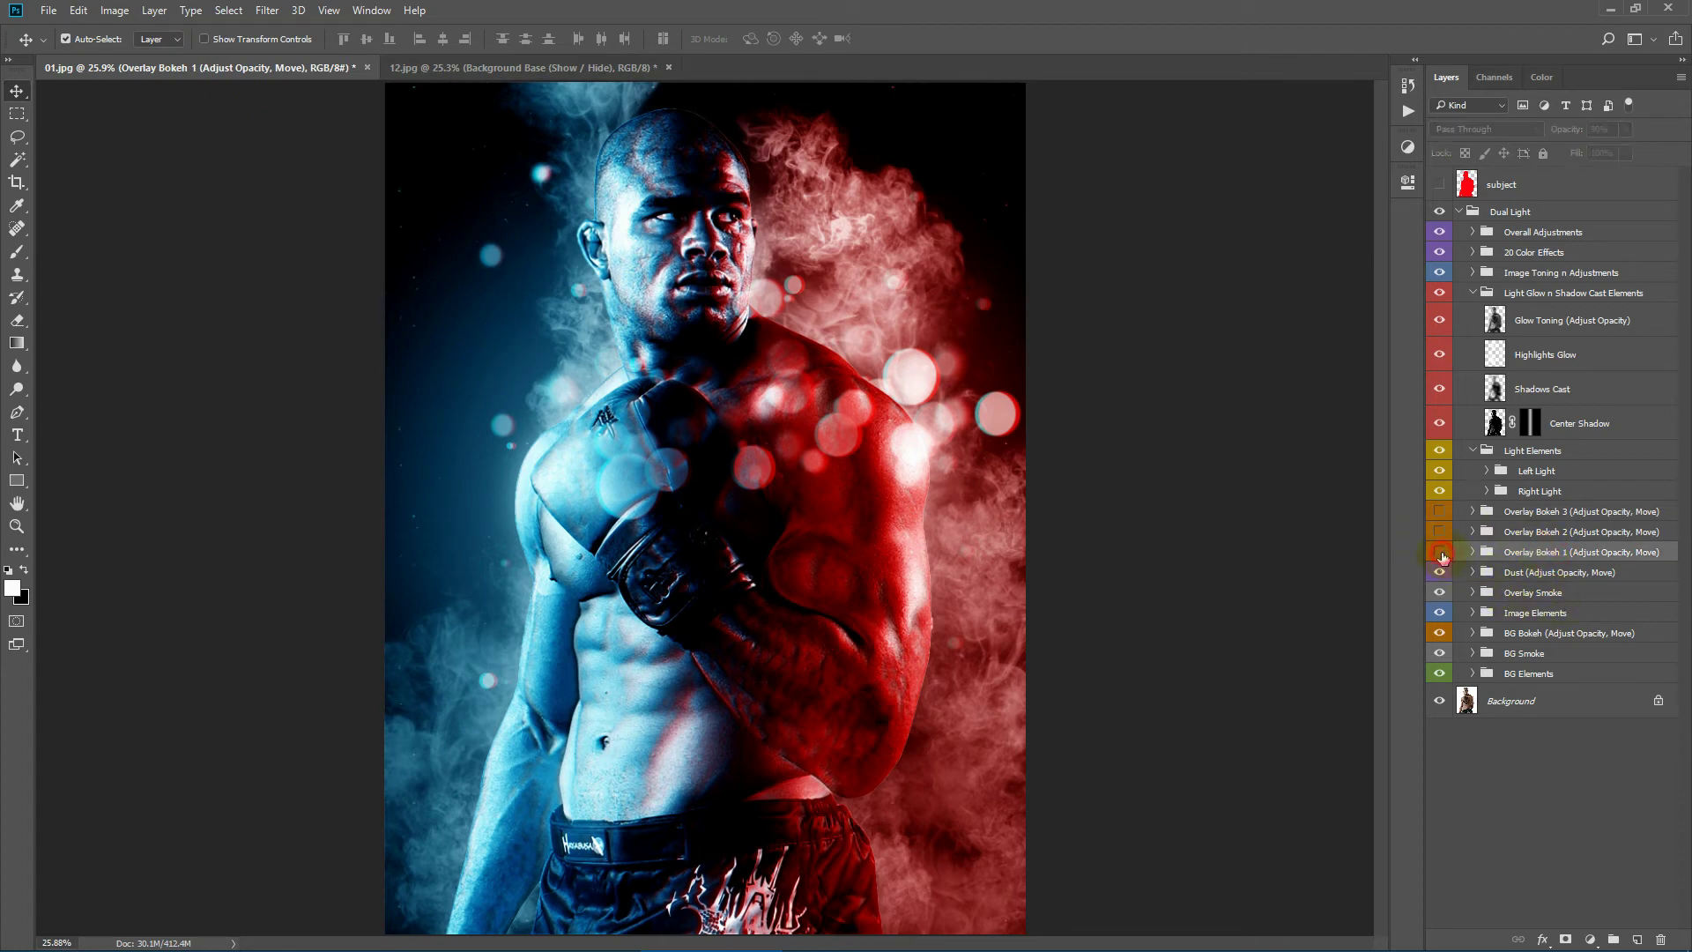
pyautogui.click(1440, 552)
pyautogui.click(1440, 553)
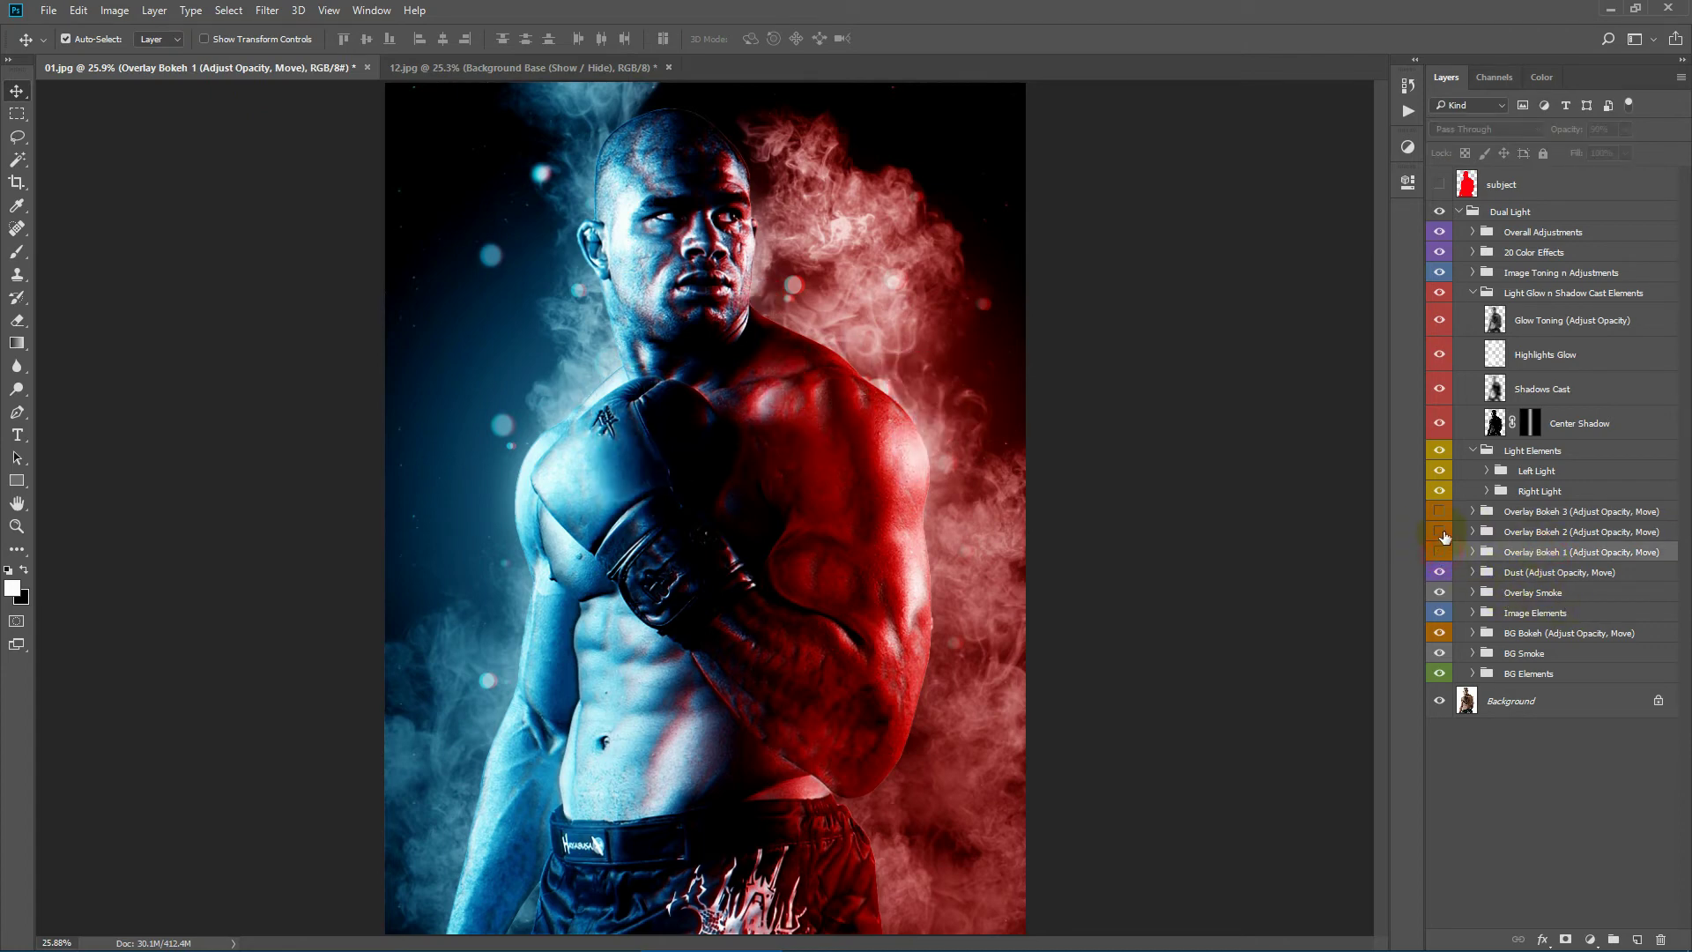
pyautogui.click(1440, 532)
pyautogui.click(1439, 532)
pyautogui.click(1440, 512)
pyautogui.click(1440, 512)
# Step: Show the Overlay Bokeh 2 group and shift it down with the Move tool, off the face and onto the chest
pyautogui.click(1440, 533)
pyautogui.click(1564, 533)
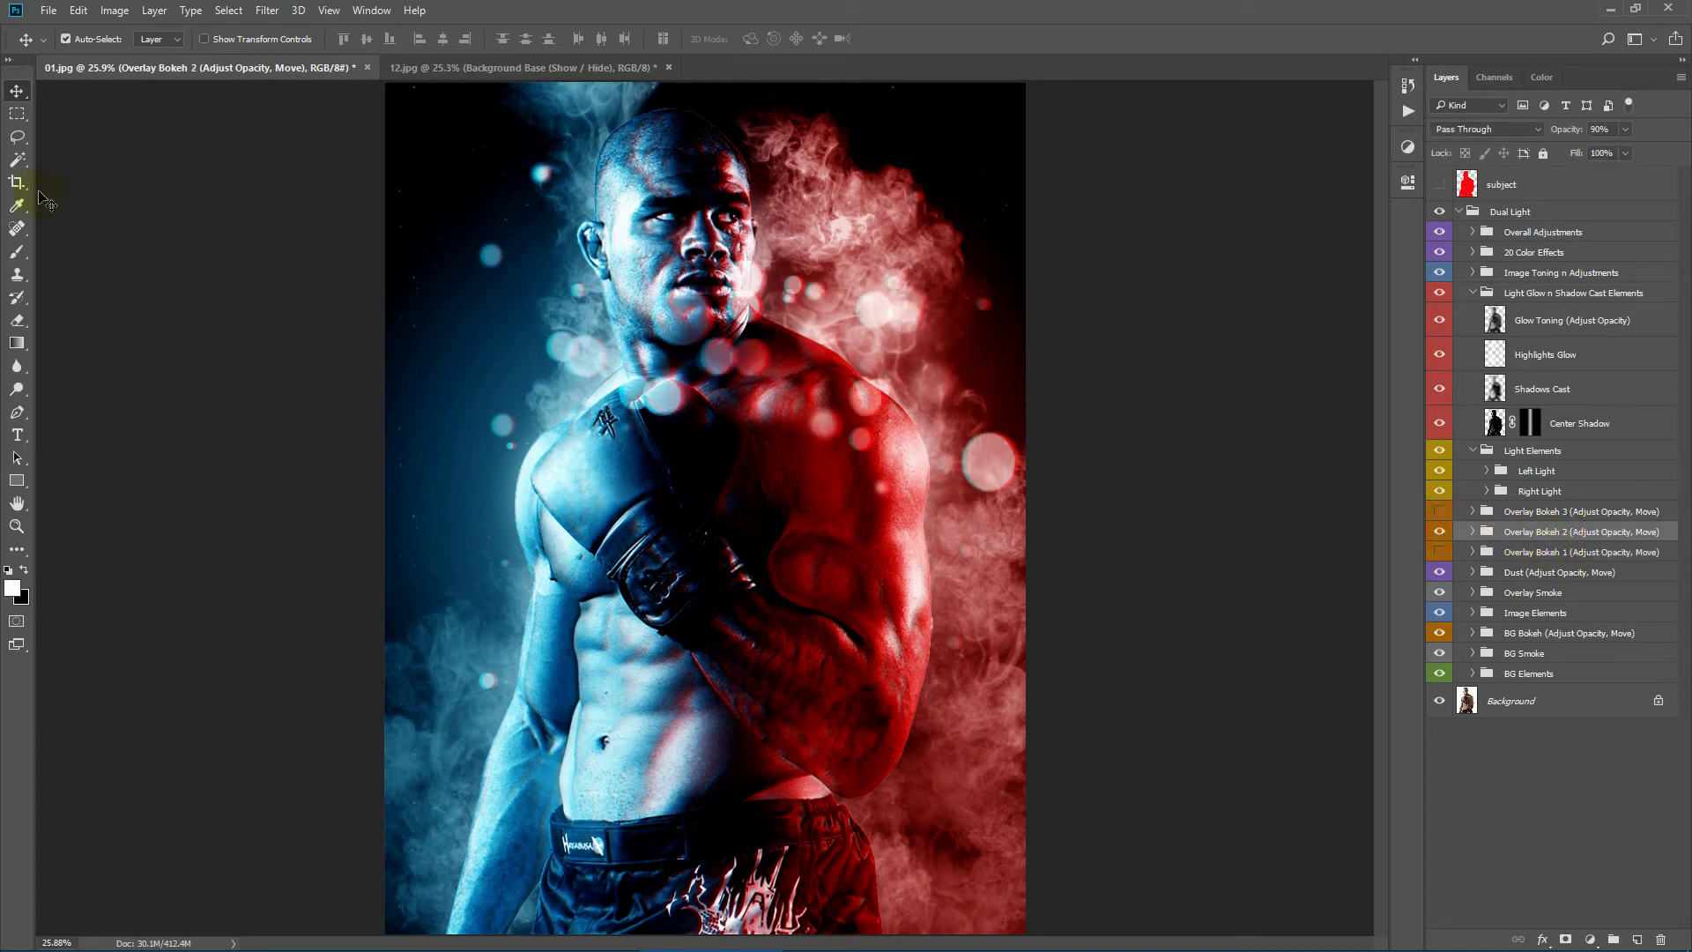
pyautogui.hotkey('shift', 'Down')
pyautogui.hotkey('shift', 'Down')
pyautogui.hotkey('shift', 'Down')
pyautogui.hotkey('shift', 'Down')
pyautogui.hotkey('shift', 'Down')
pyautogui.hotkey('shift', 'Down')
pyautogui.hotkey('shift', 'Down')
pyautogui.hotkey('shift', 'Down')
pyautogui.hotkey('shift', 'Down')
pyautogui.hotkey('shift', 'Down')
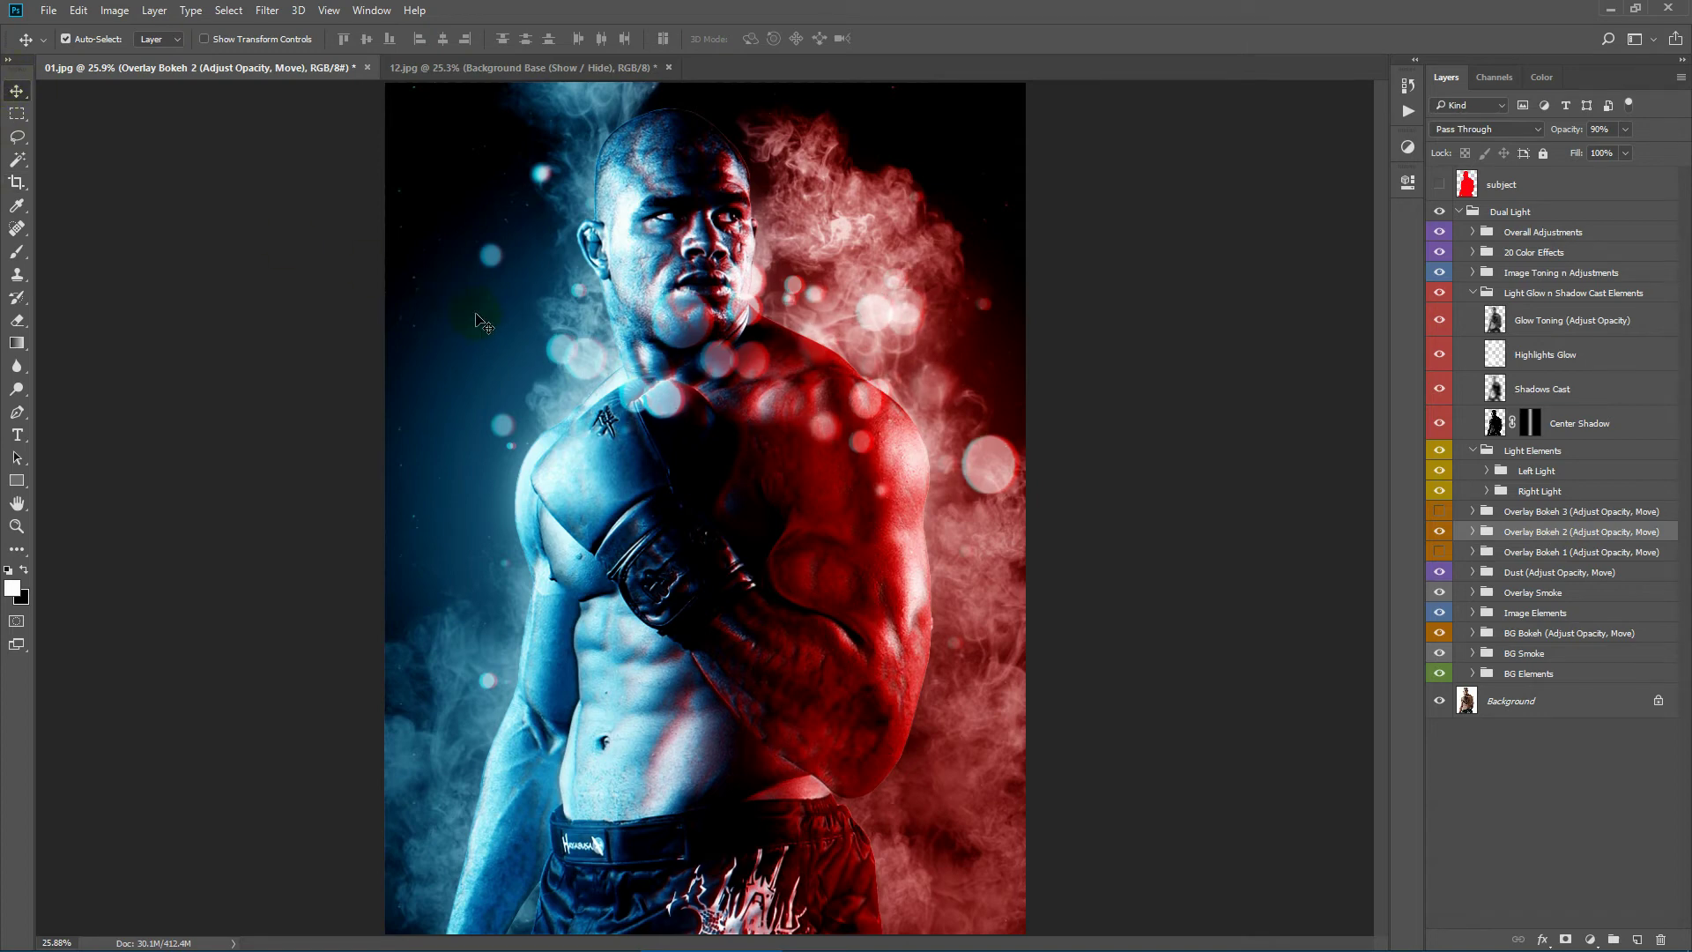
pyautogui.hotkey('shift', 'Down')
pyautogui.hotkey('shift', 'Down')
pyautogui.hotkey('shift', 'Down')
pyautogui.hotkey('shift', 'Down')
pyautogui.hotkey('shift', 'Down')
pyautogui.hotkey('shift', 'Down')
pyautogui.hotkey('shift', 'Down')
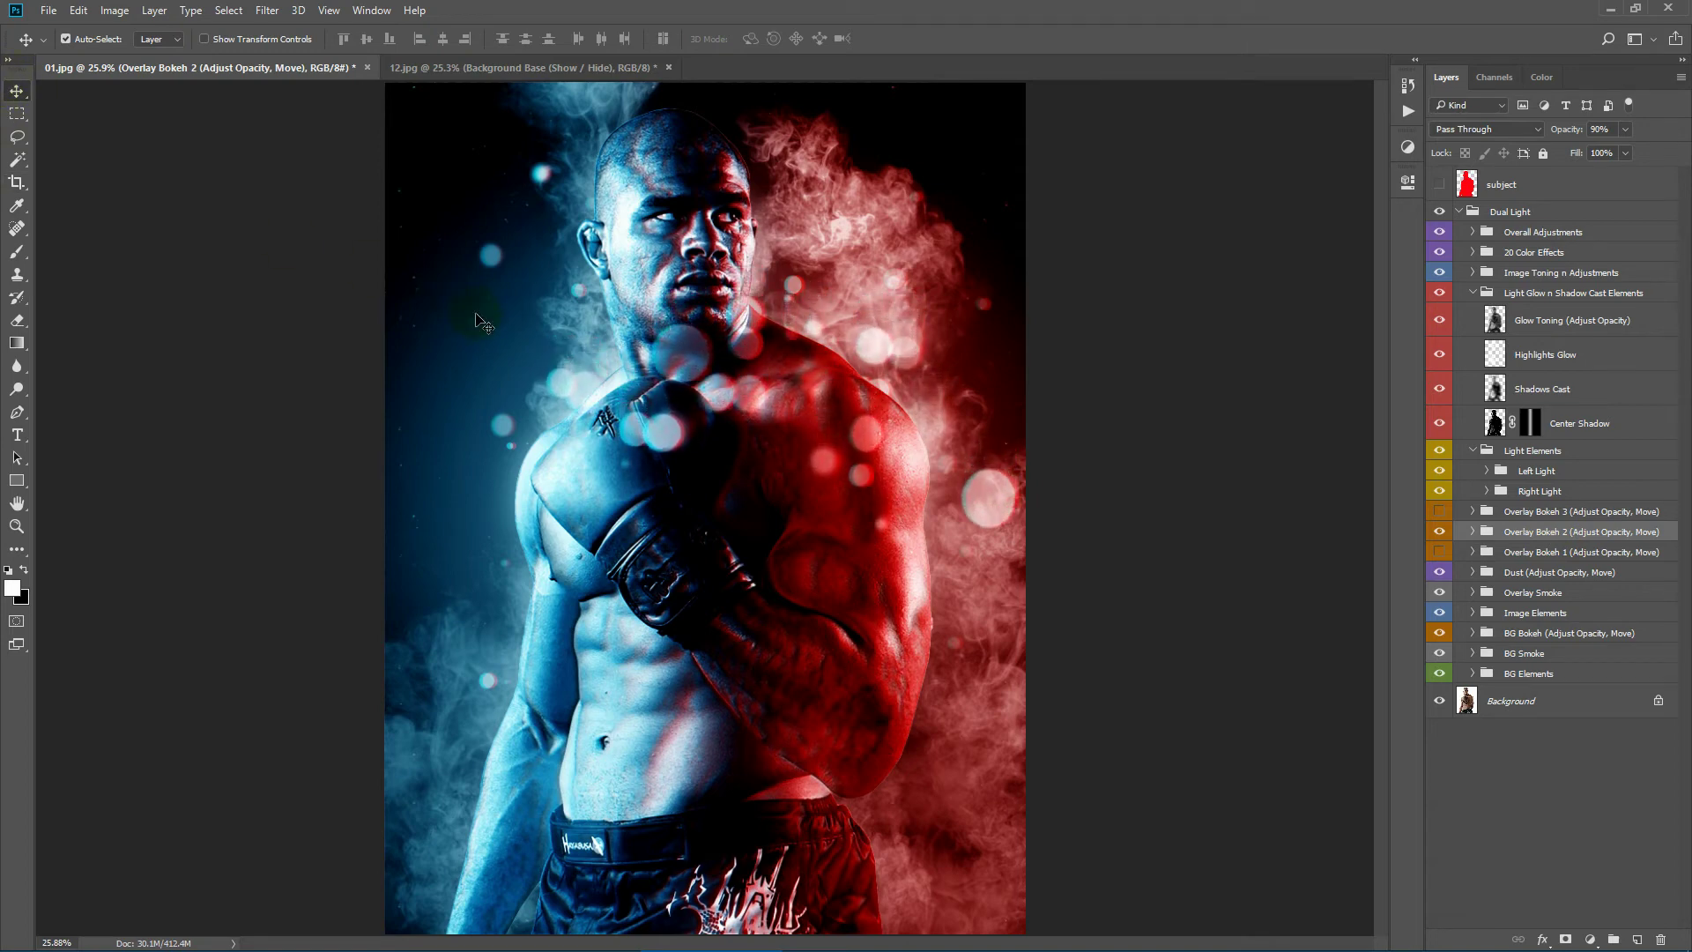
pyautogui.hotkey('shift', 'Down')
pyautogui.hotkey('shift', 'Down')
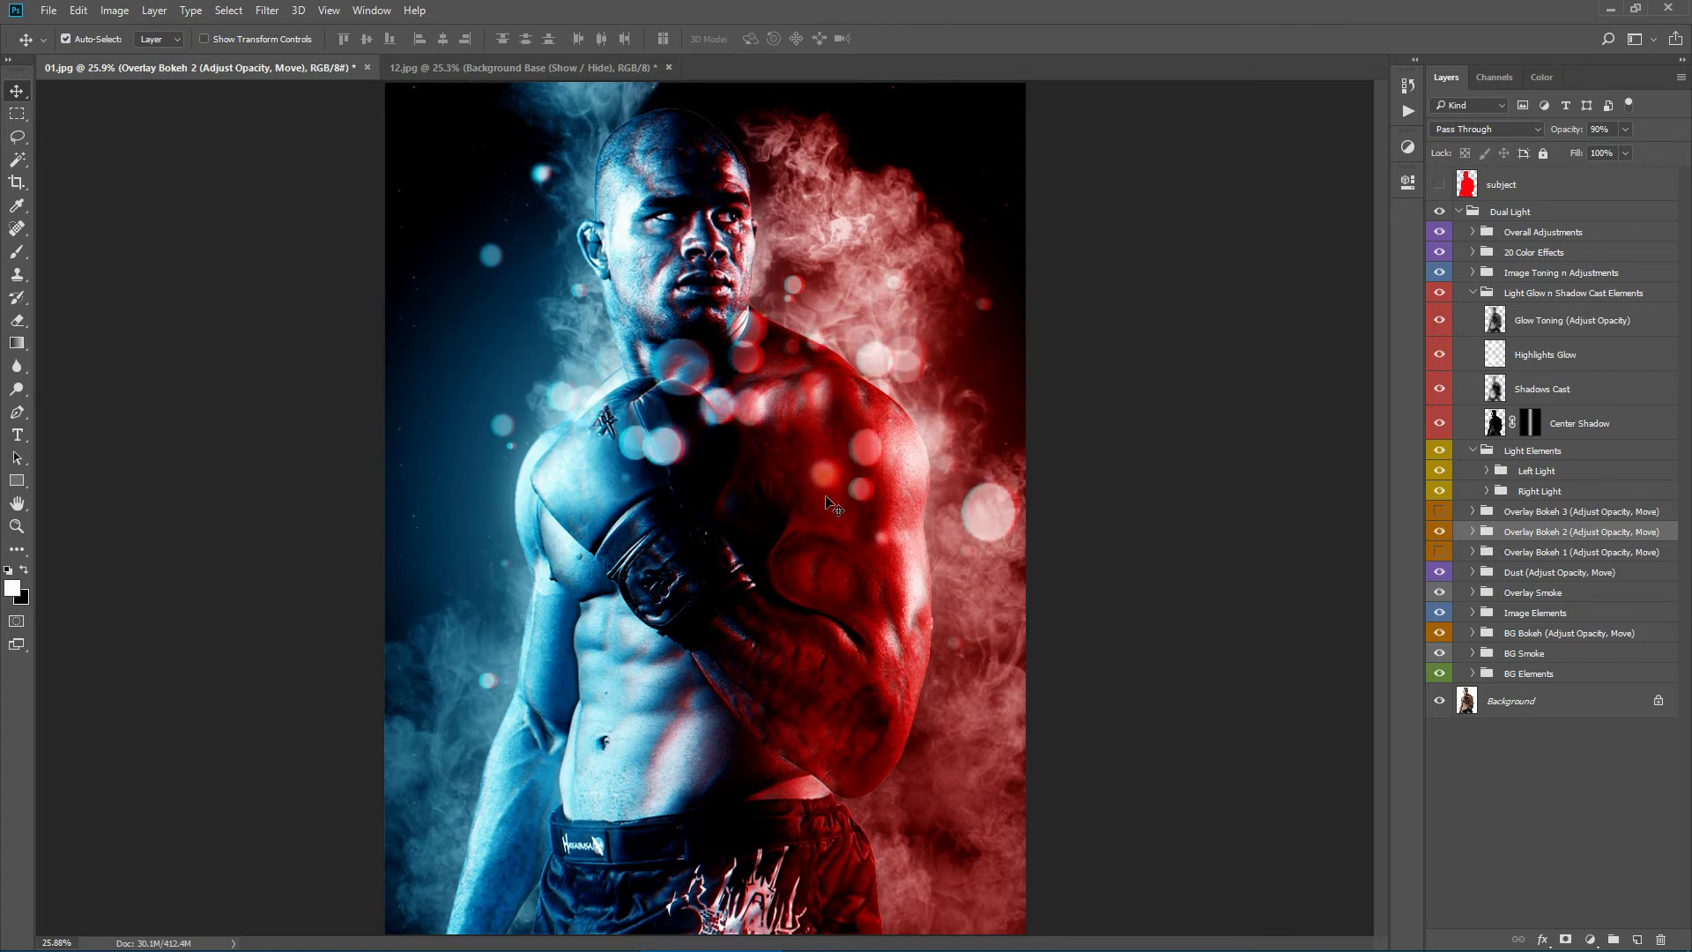
# Step: Nudge the Overlay Bokeh 2 group to the left across the chest and partly back to the right
pyautogui.hotkey('shift', 'Left')
pyautogui.hotkey('shift', 'Left')
pyautogui.hotkey('shift', 'Left')
pyautogui.hotkey('shift', 'Left')
pyautogui.hotkey('shift', 'Left')
pyautogui.hotkey('shift', 'Left')
pyautogui.hotkey('shift', 'Left')
pyautogui.hotkey('shift', 'Left')
pyautogui.hotkey('shift', 'Left')
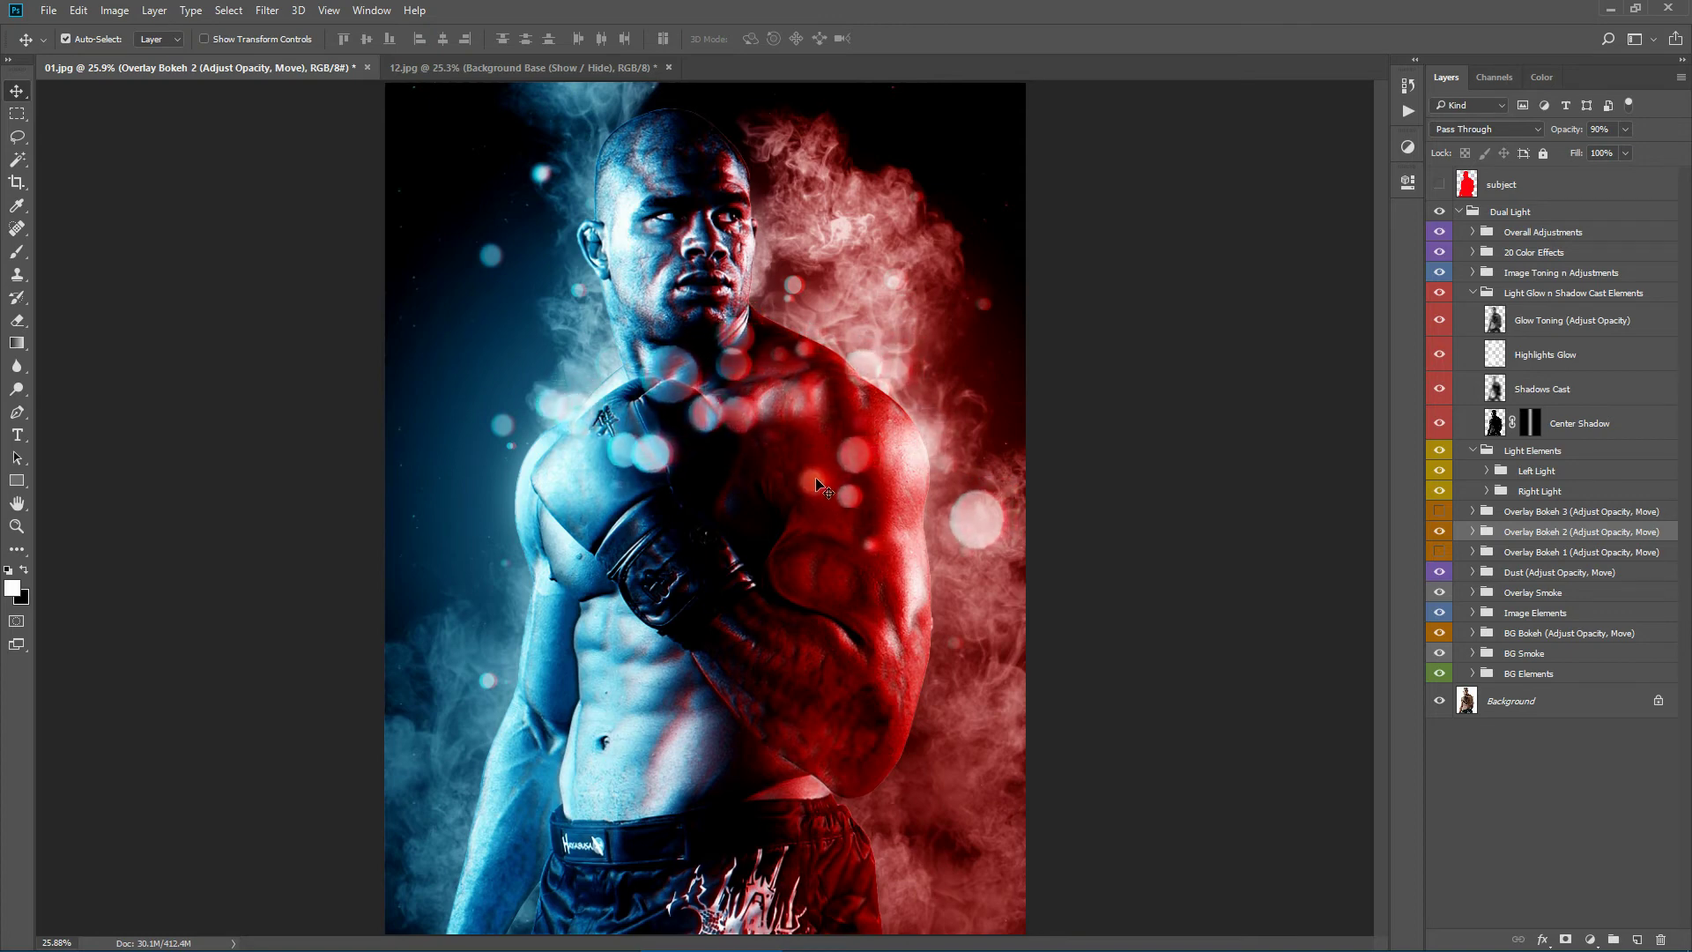
pyautogui.hotkey('shift', 'Right')
pyautogui.hotkey('shift', 'Right')
pyautogui.hotkey('shift', 'Right')
pyautogui.hotkey('shift', 'Right')
pyautogui.hotkey('shift', 'Right')
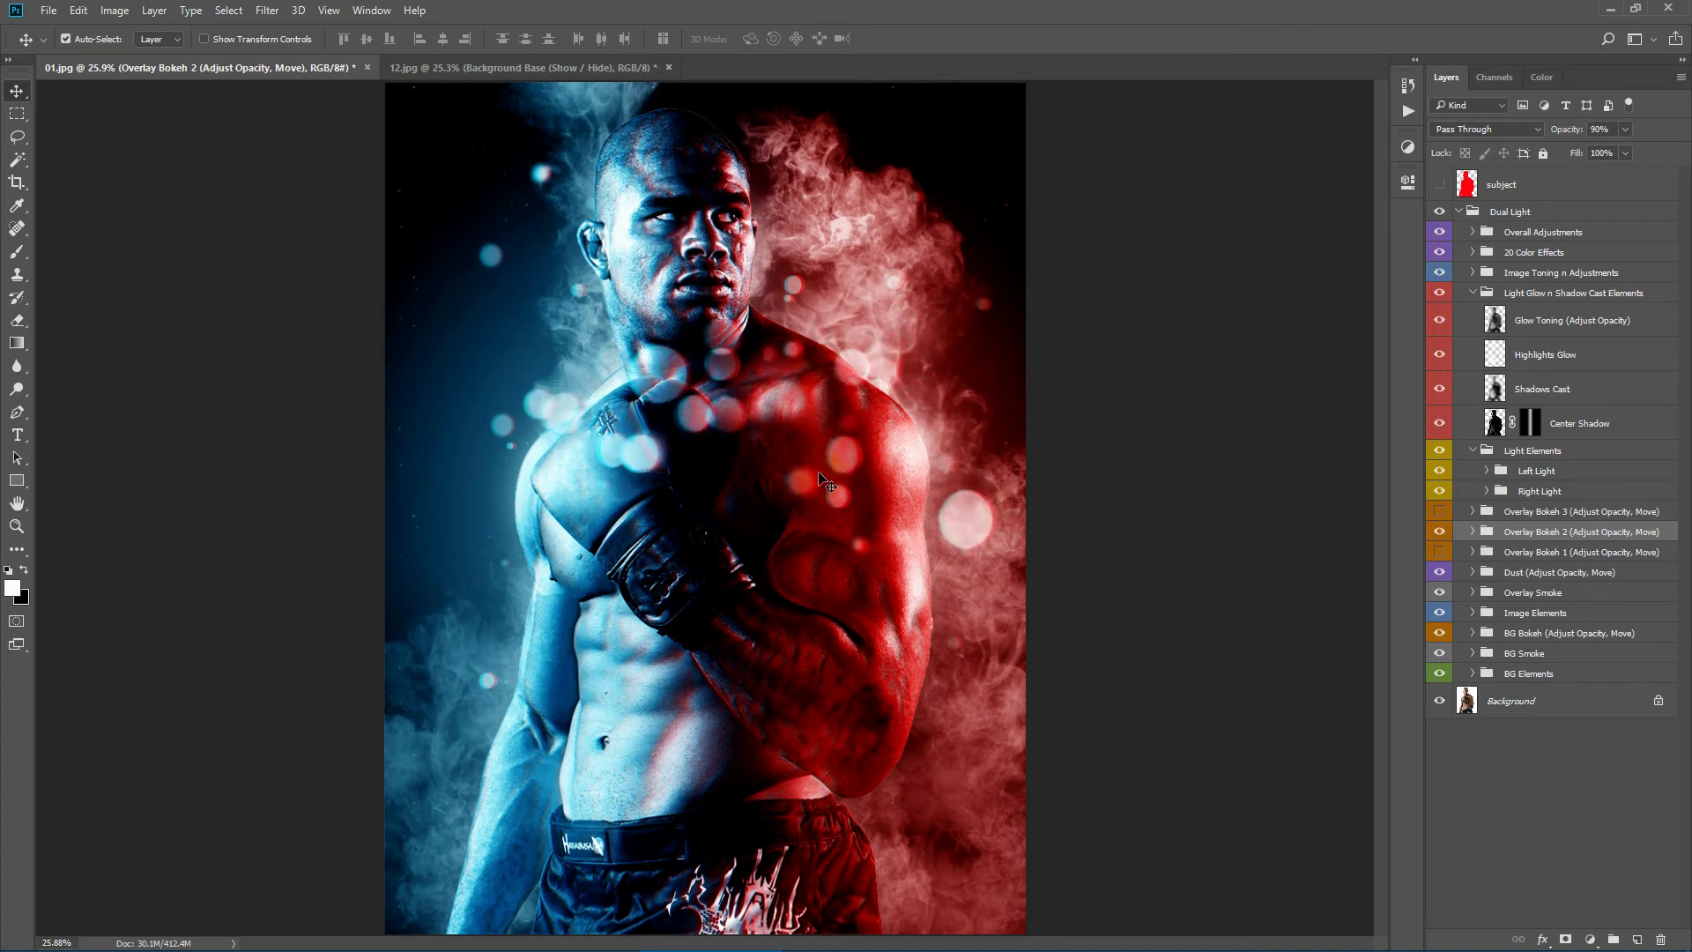
# Step: Hide the Overlay Bokeh 2 group and show Overlay Bokeh 3 and Overlay Bokeh 1
pyautogui.click(1438, 532)
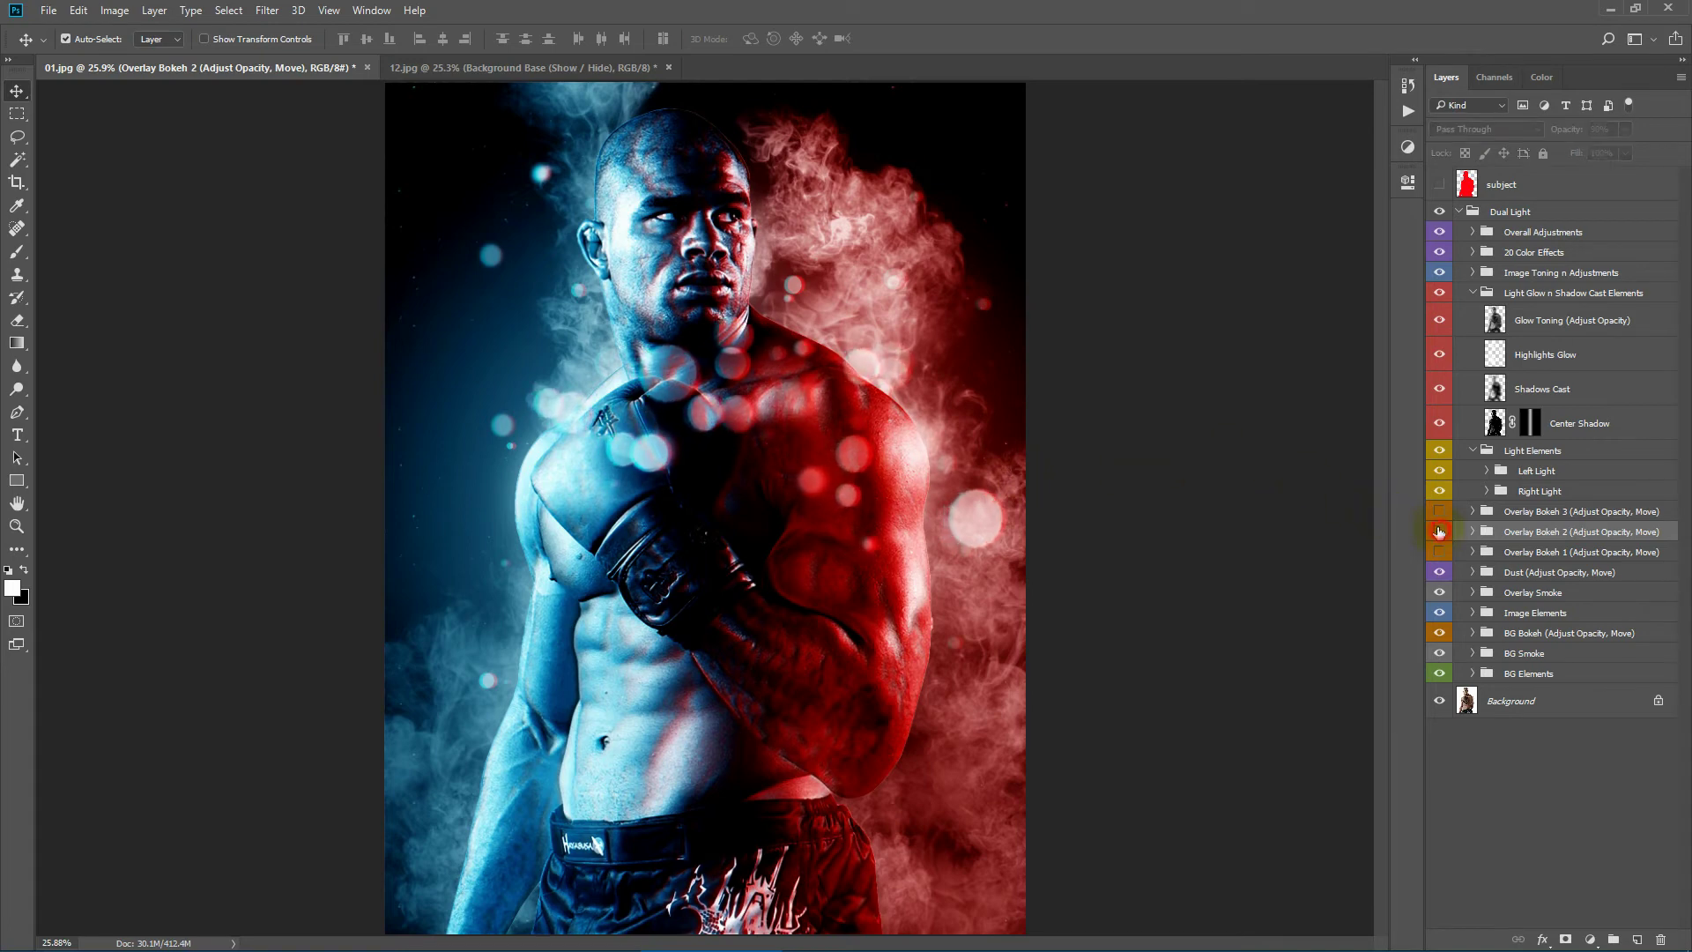
pyautogui.click(1439, 511)
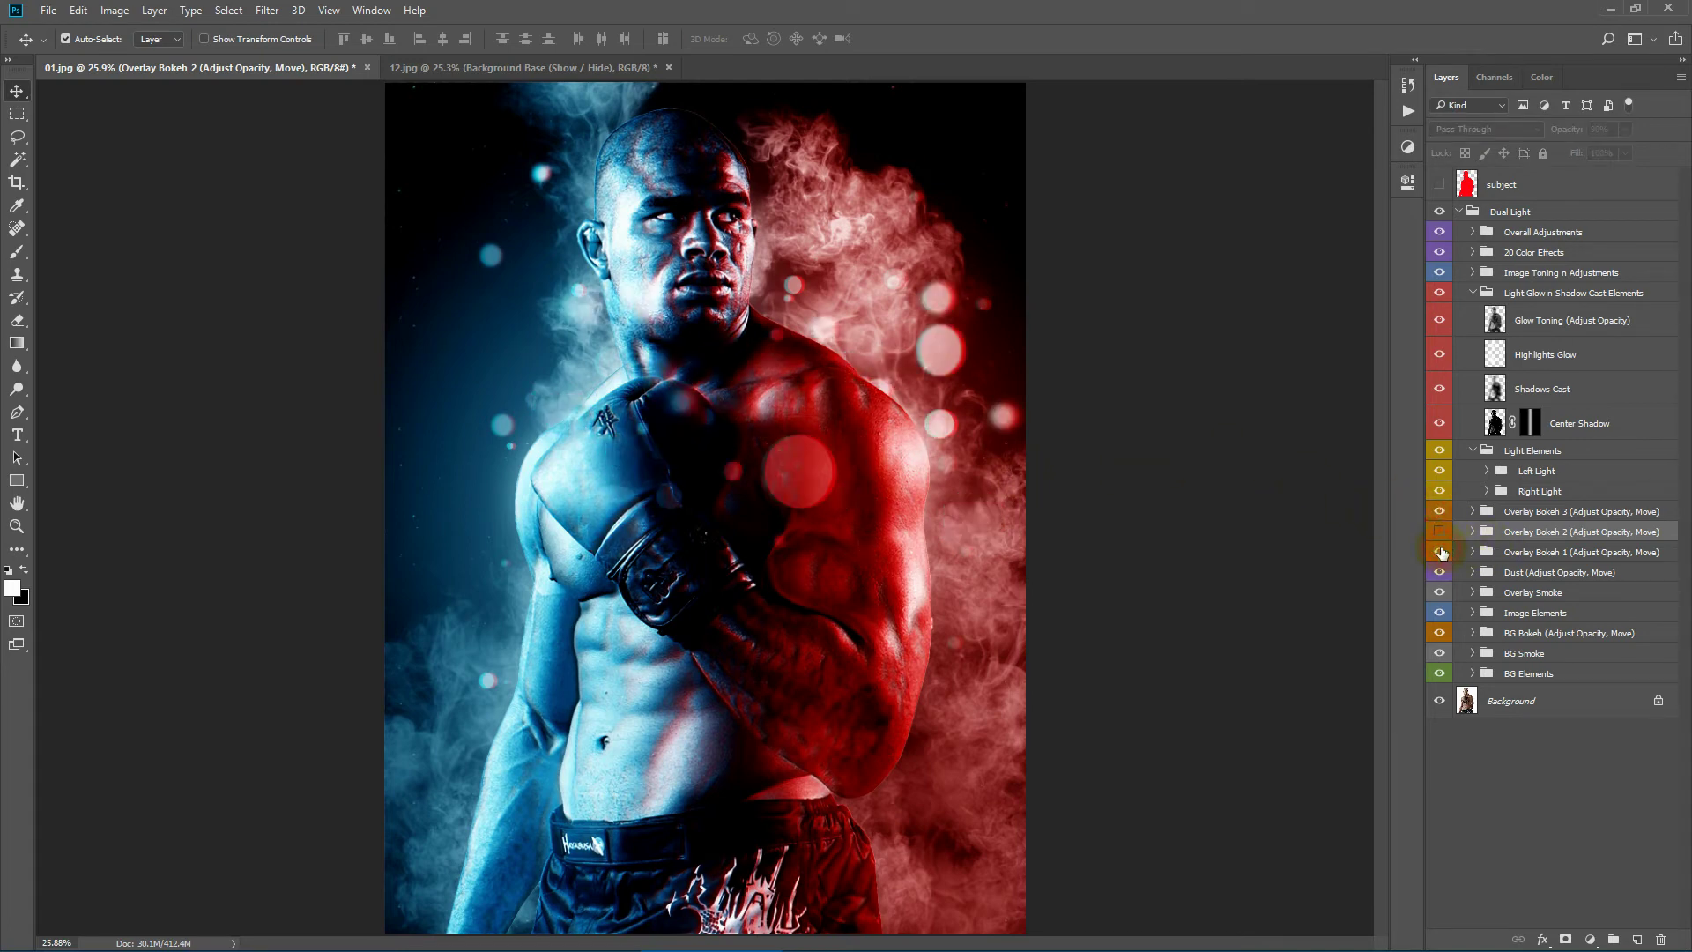
pyautogui.click(1440, 551)
# Step: Set Overlay Bokeh 1's opacity to 60% and move it lower, and move Overlay Bokeh 3 slightly upward
pyautogui.click(1516, 552)
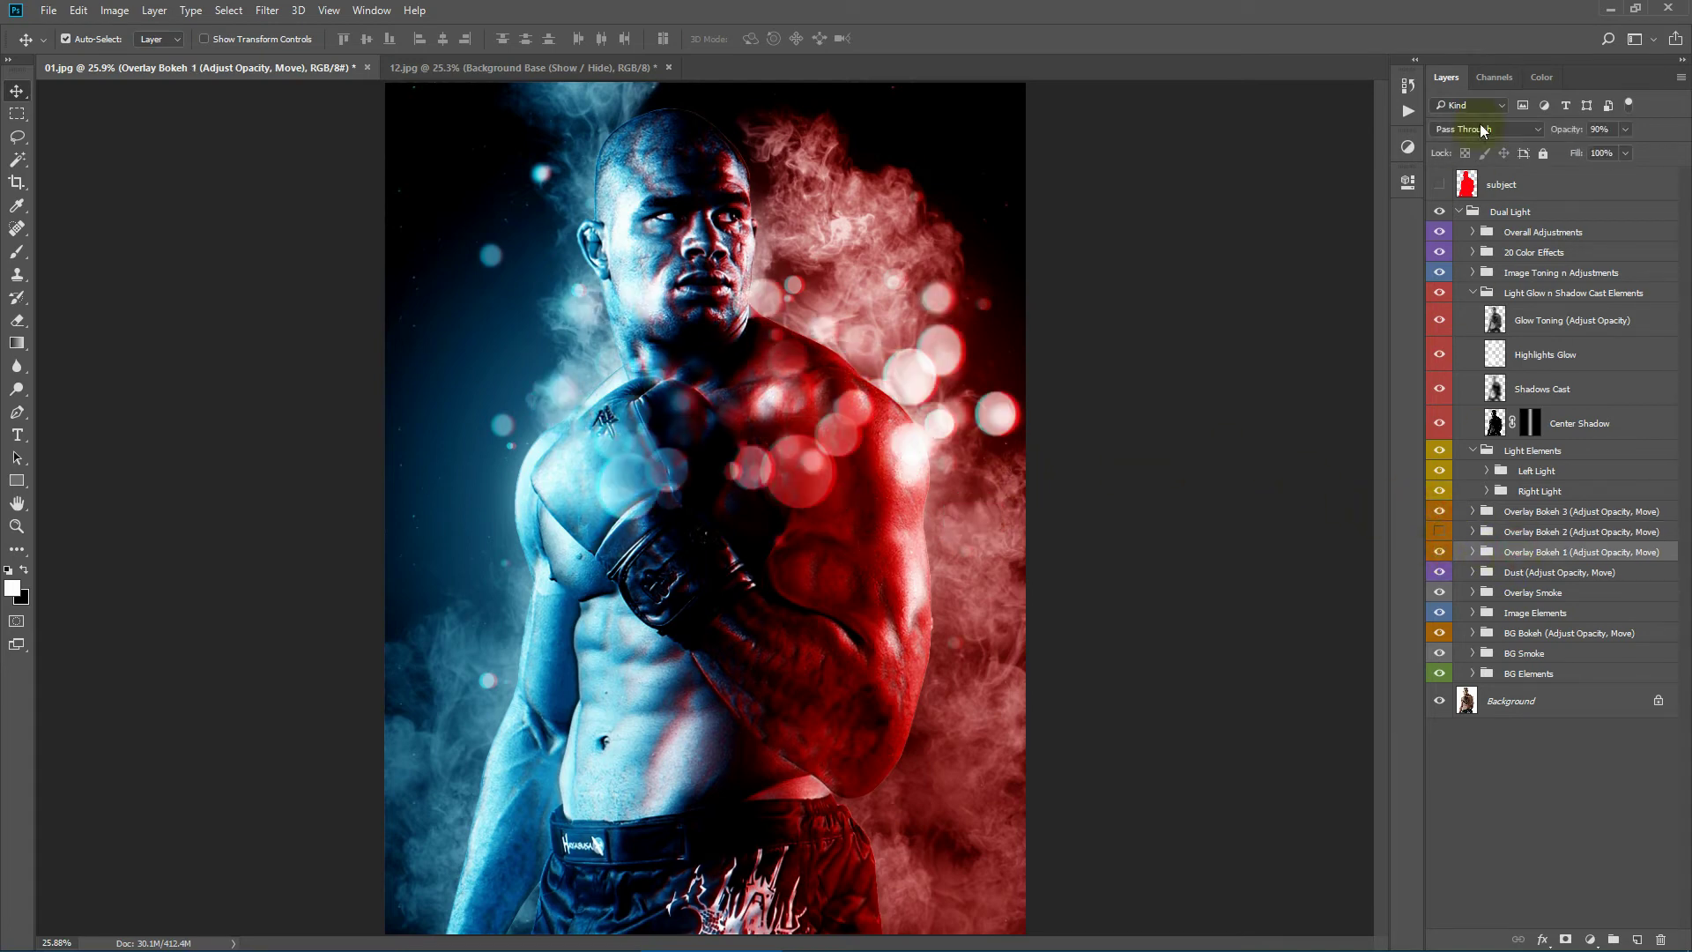
pyautogui.moveTo(1574, 137); pyautogui.dragTo(1547, 141)
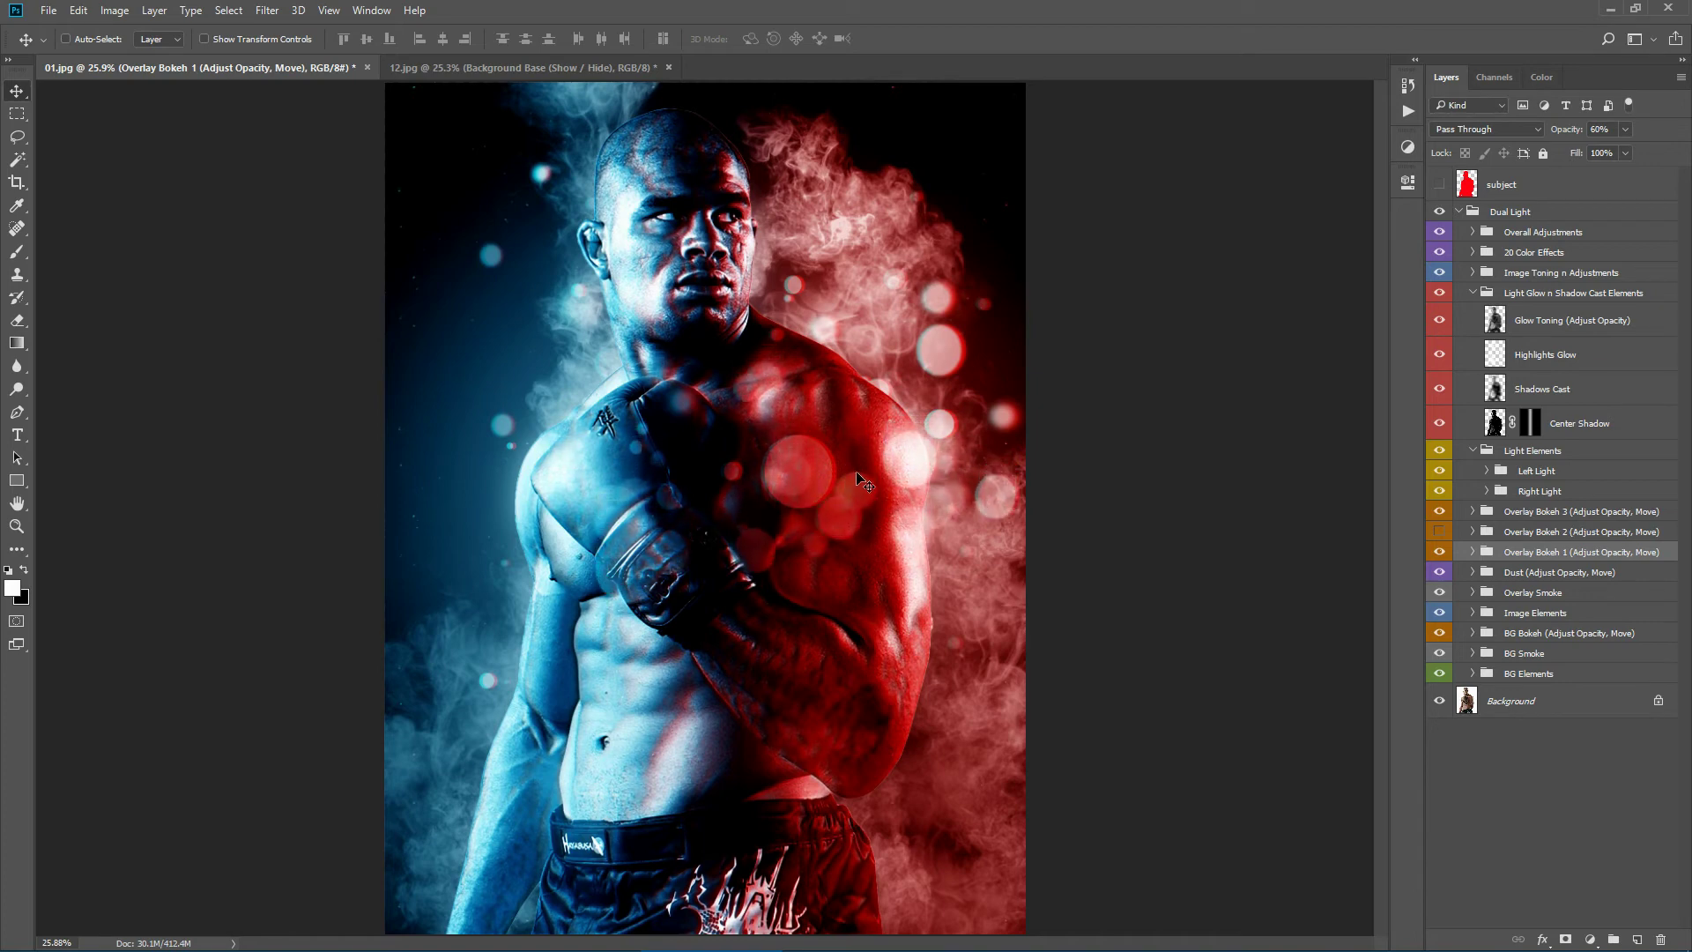
pyautogui.click(1551, 513)
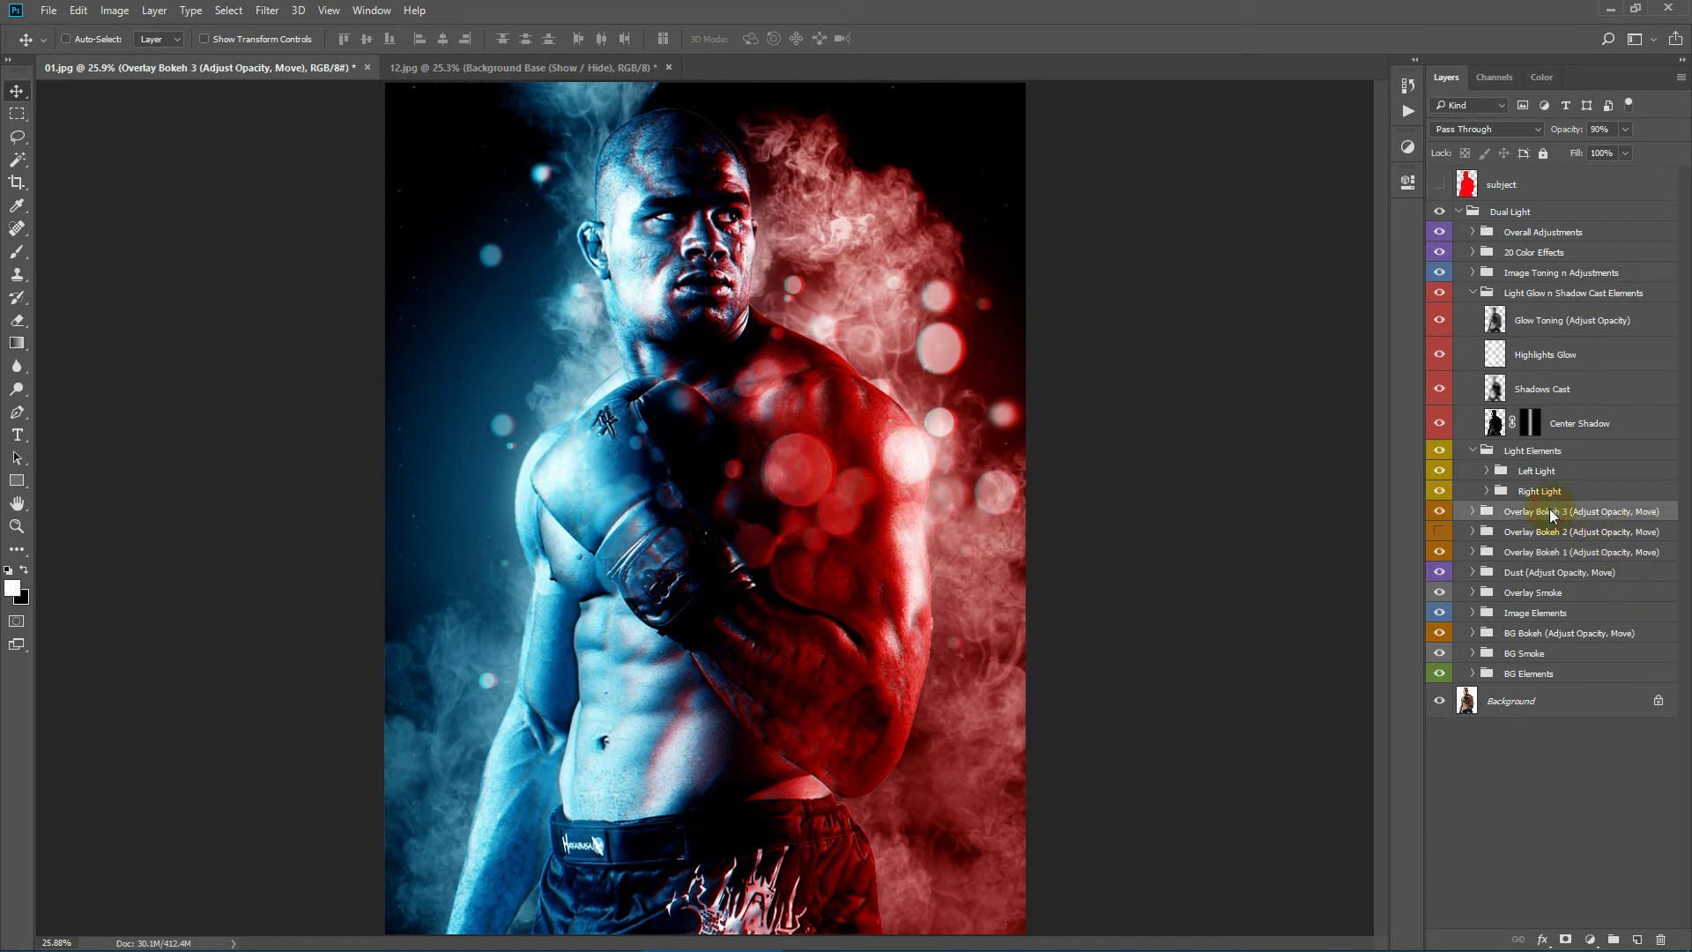
pyautogui.press('ctrl')
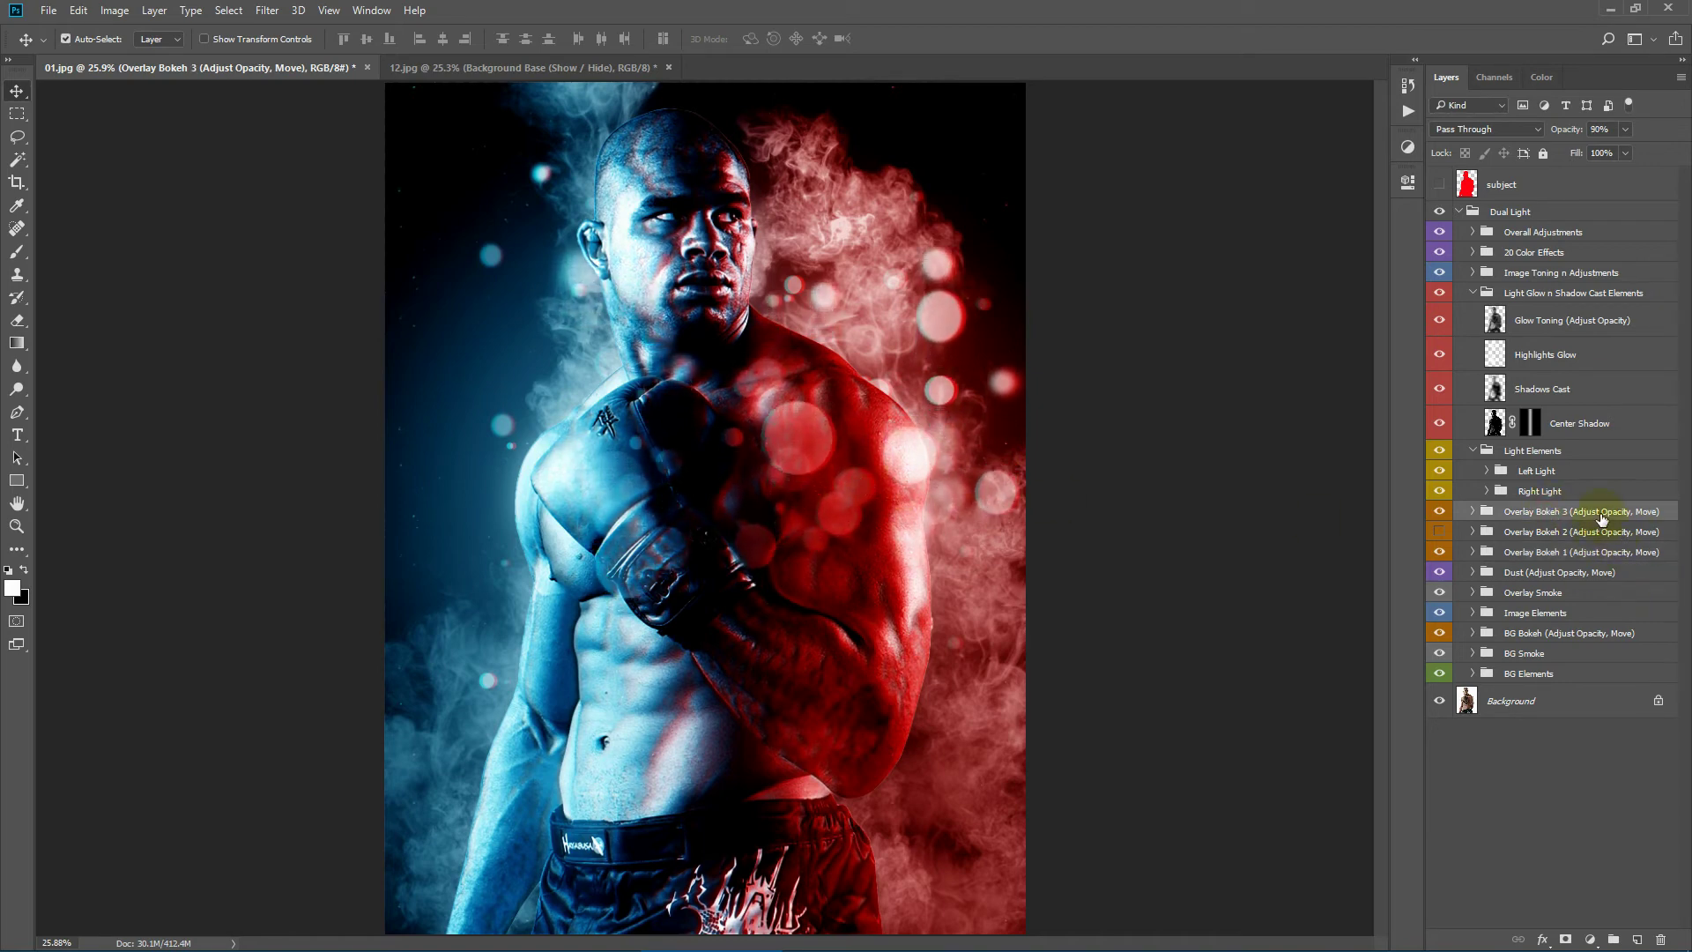
# Step: Toggle the Light Elements group and its Left Light and Right Light subgroups to compare their coloring effect
pyautogui.click(1562, 451)
pyautogui.click(1440, 451)
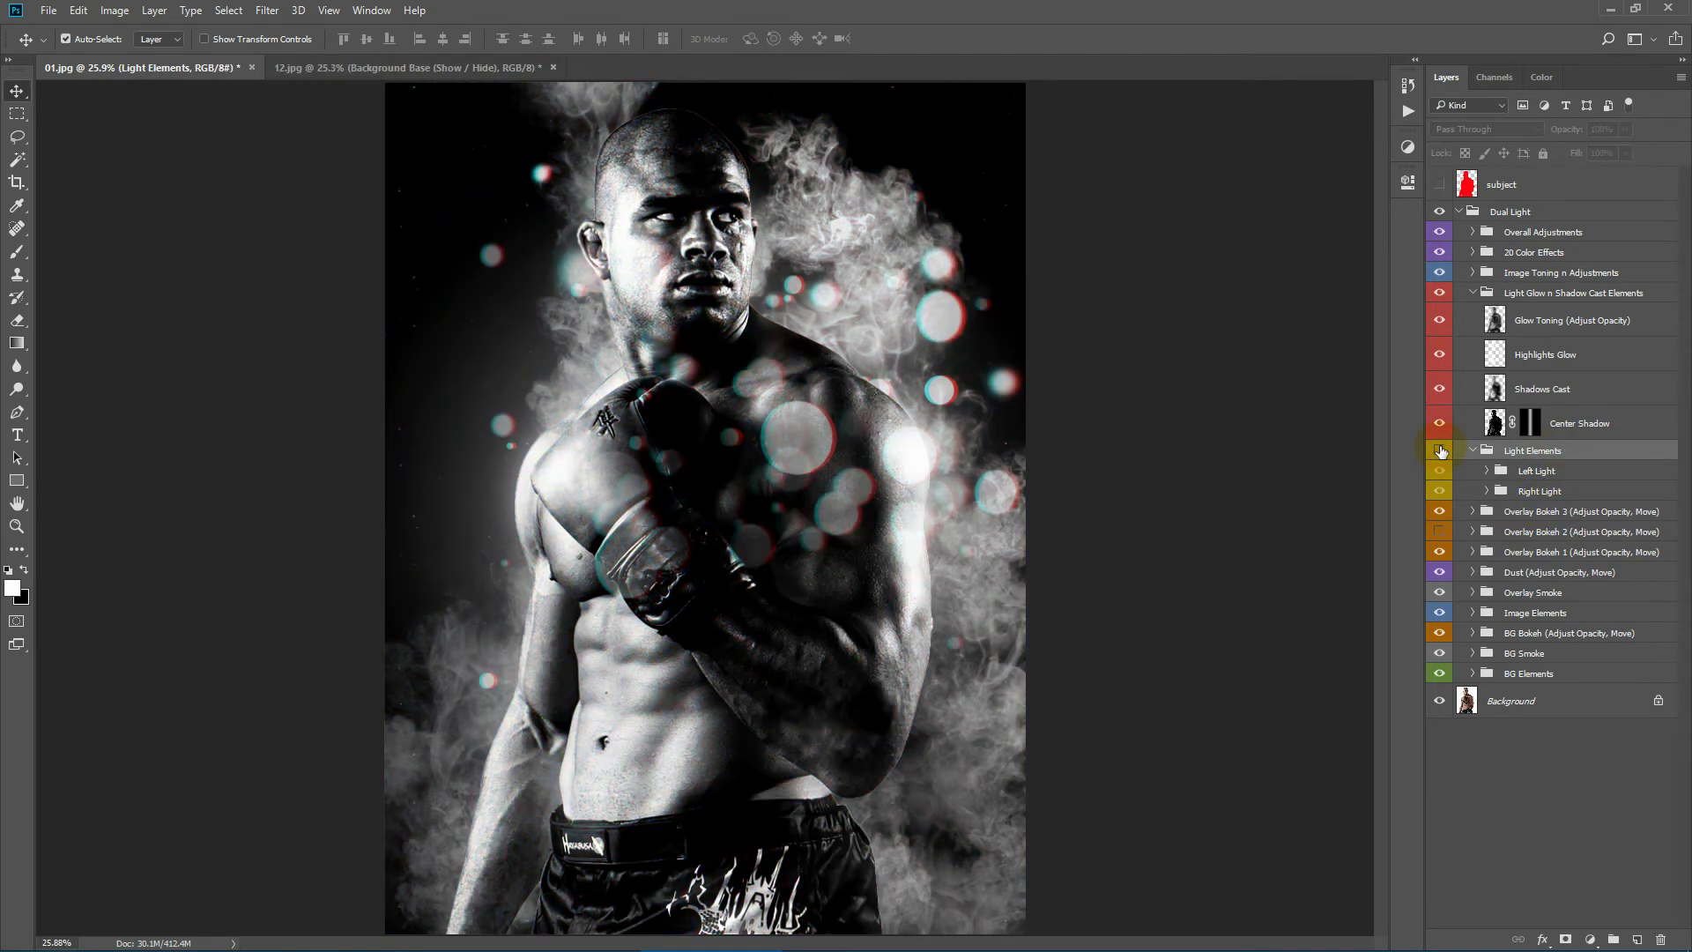
pyautogui.click(1440, 450)
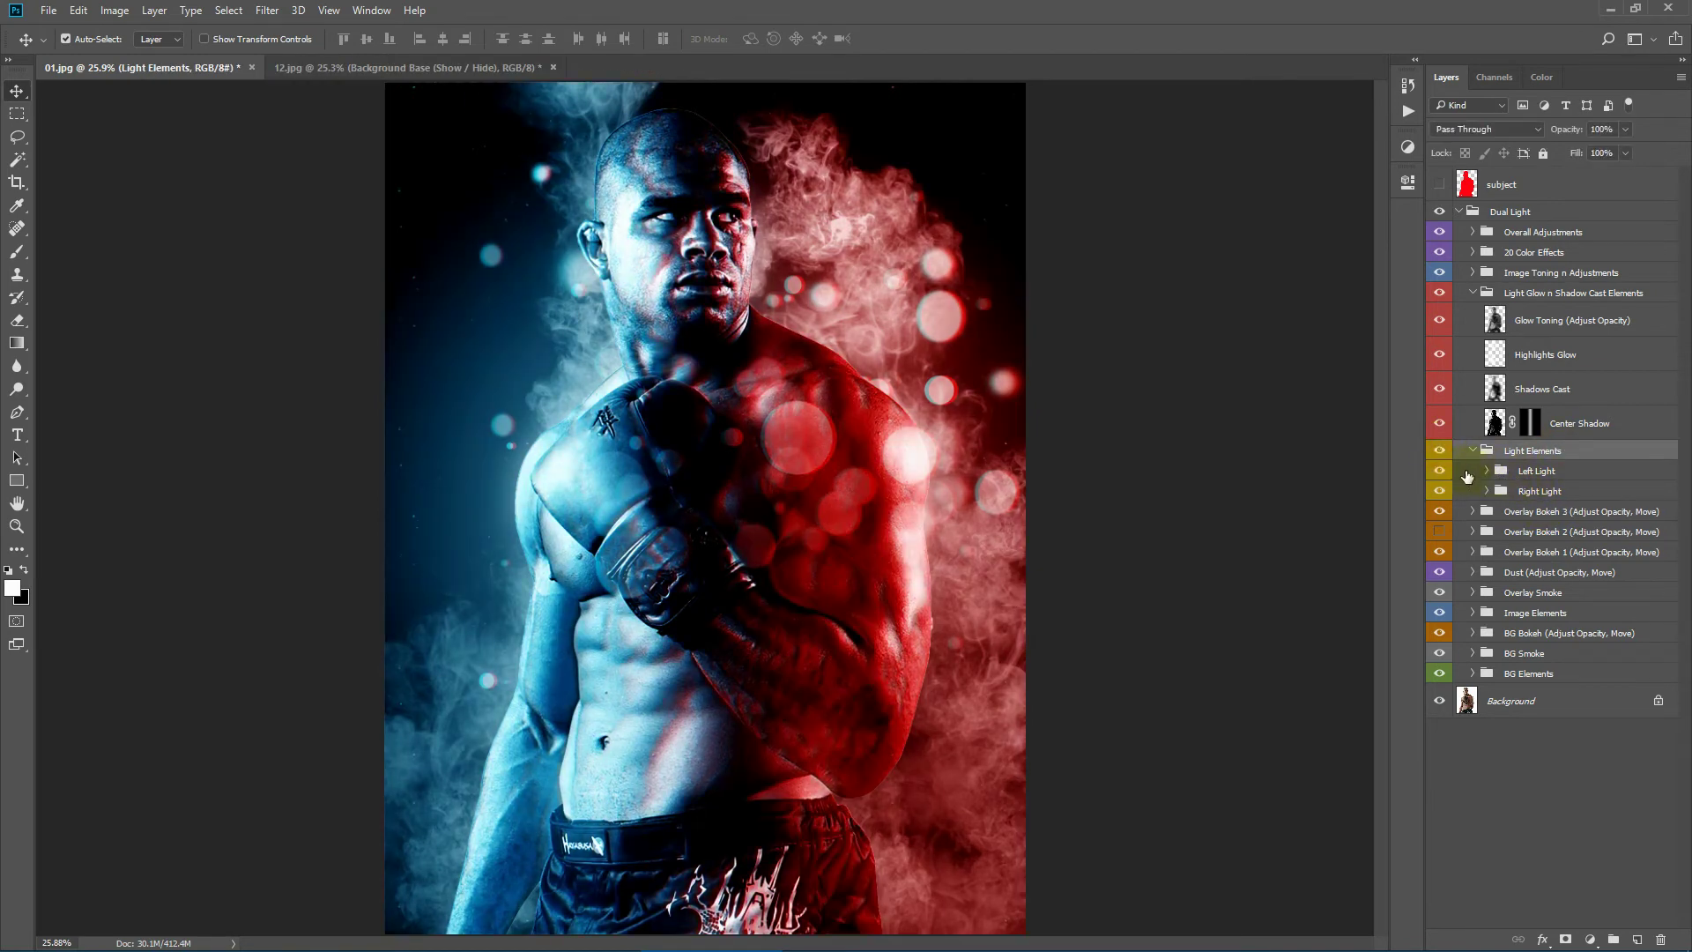
pyautogui.click(1436, 476)
pyautogui.click(1437, 476)
pyautogui.click(1438, 494)
pyautogui.click(1439, 494)
# Step: Expand the Right Light and Left Light groups and make room to read their full layer names
pyautogui.click(1486, 491)
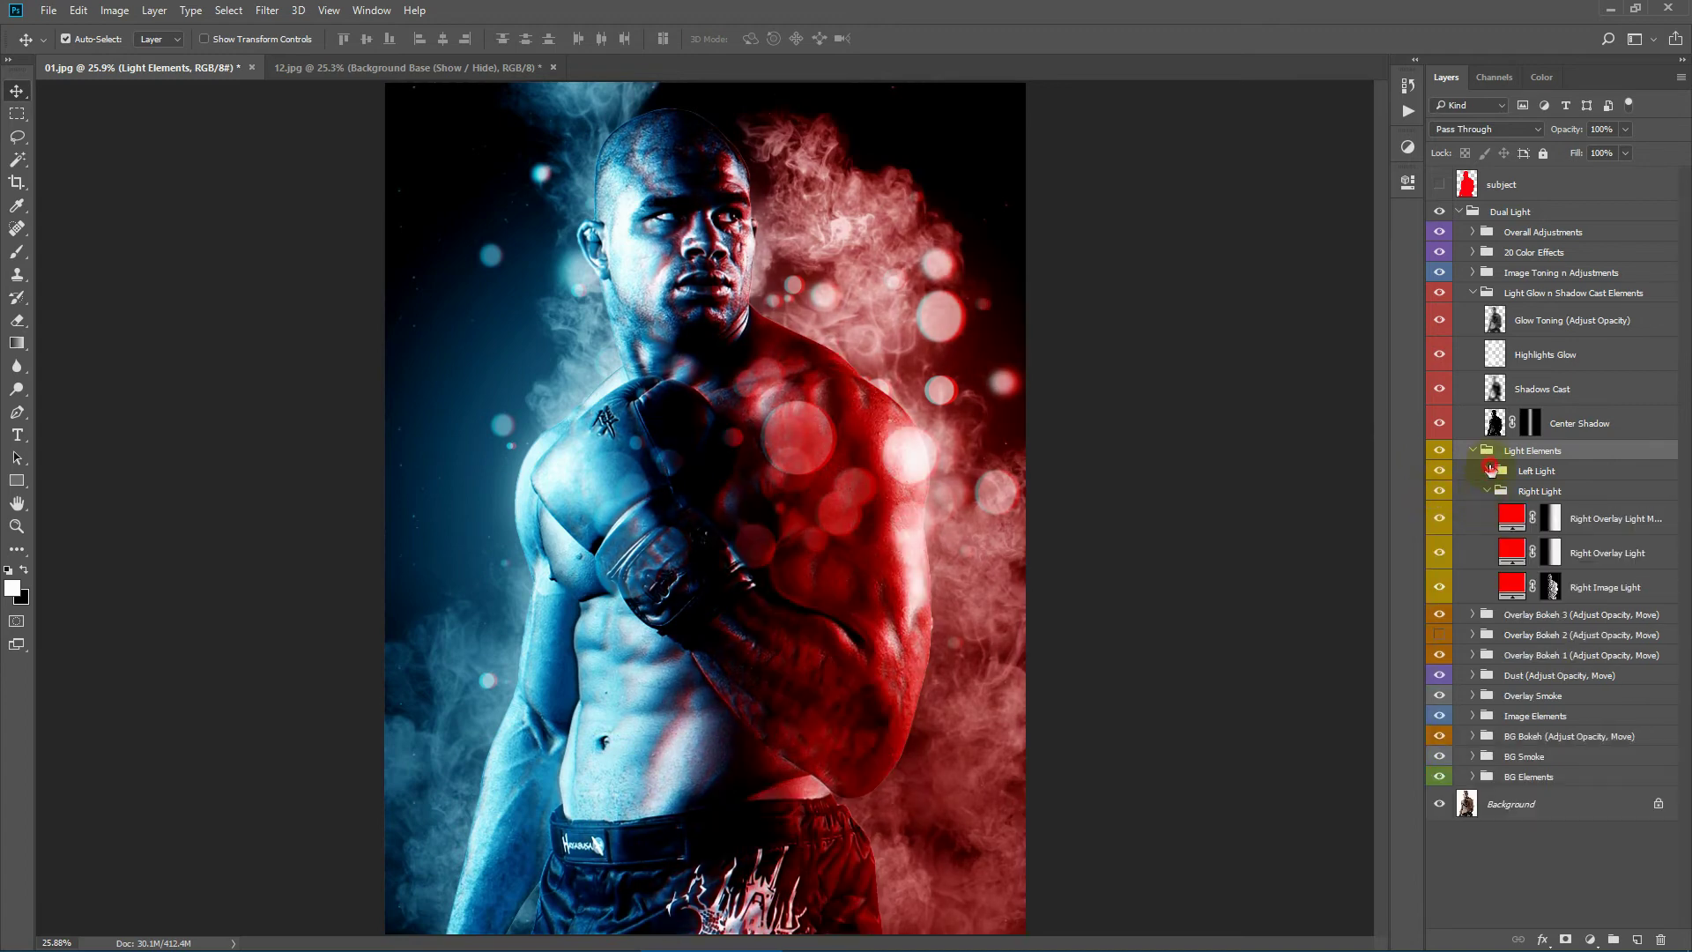
pyautogui.click(1488, 470)
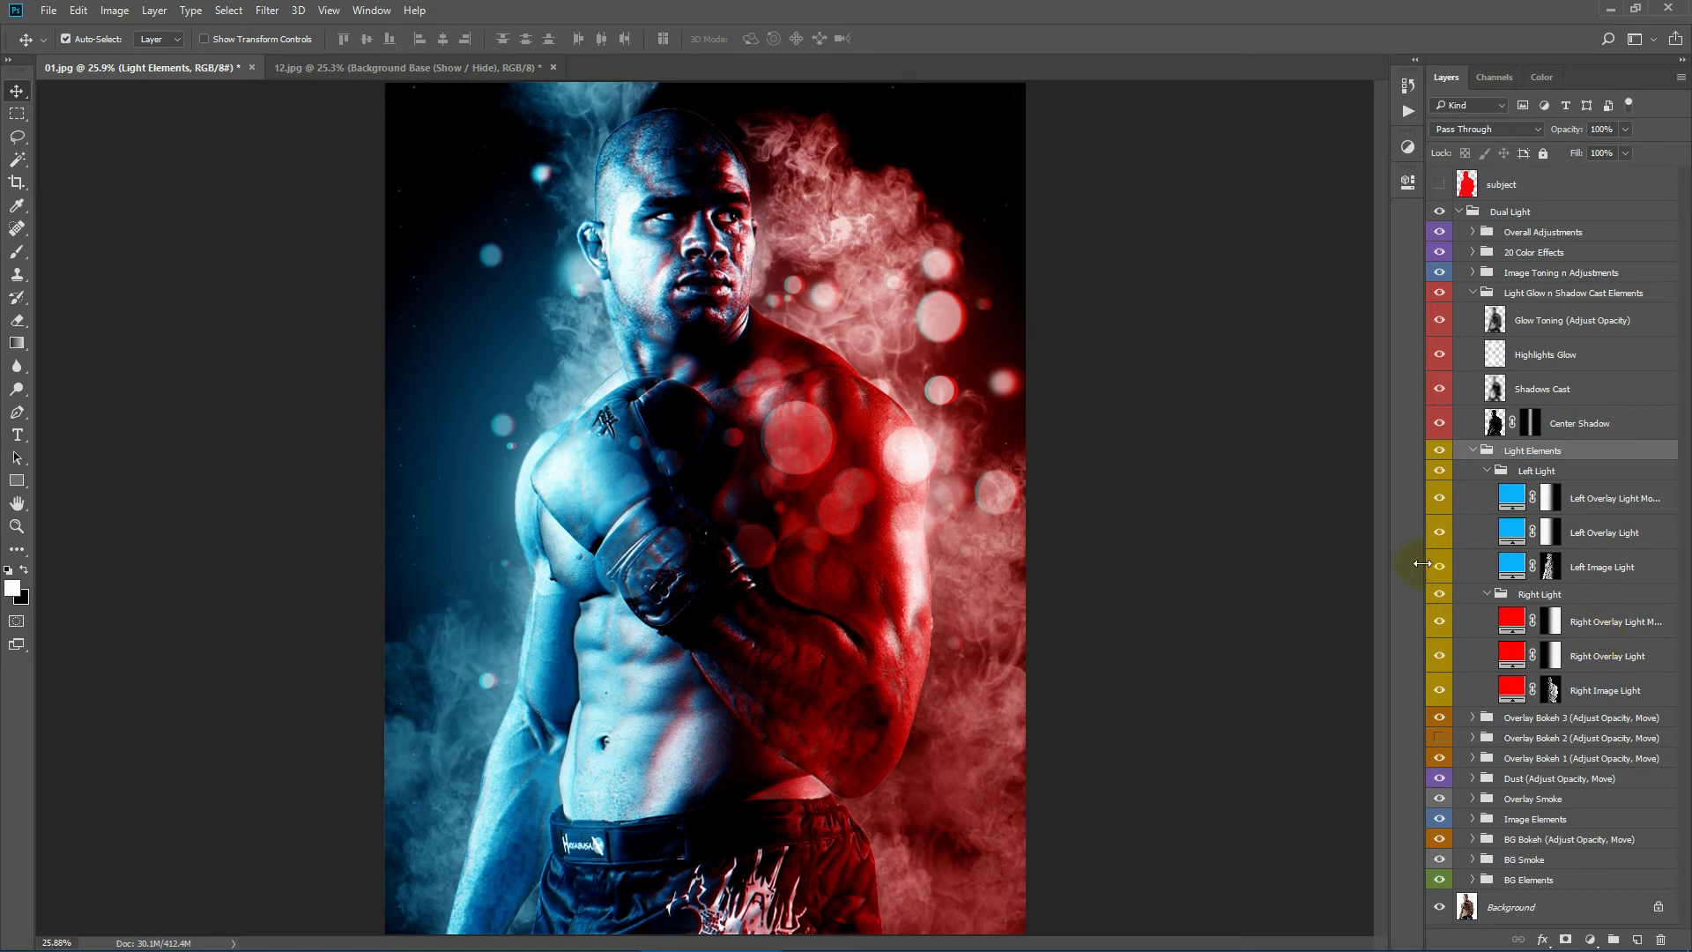
pyautogui.moveTo(1420, 563); pyautogui.dragTo(1333, 555)
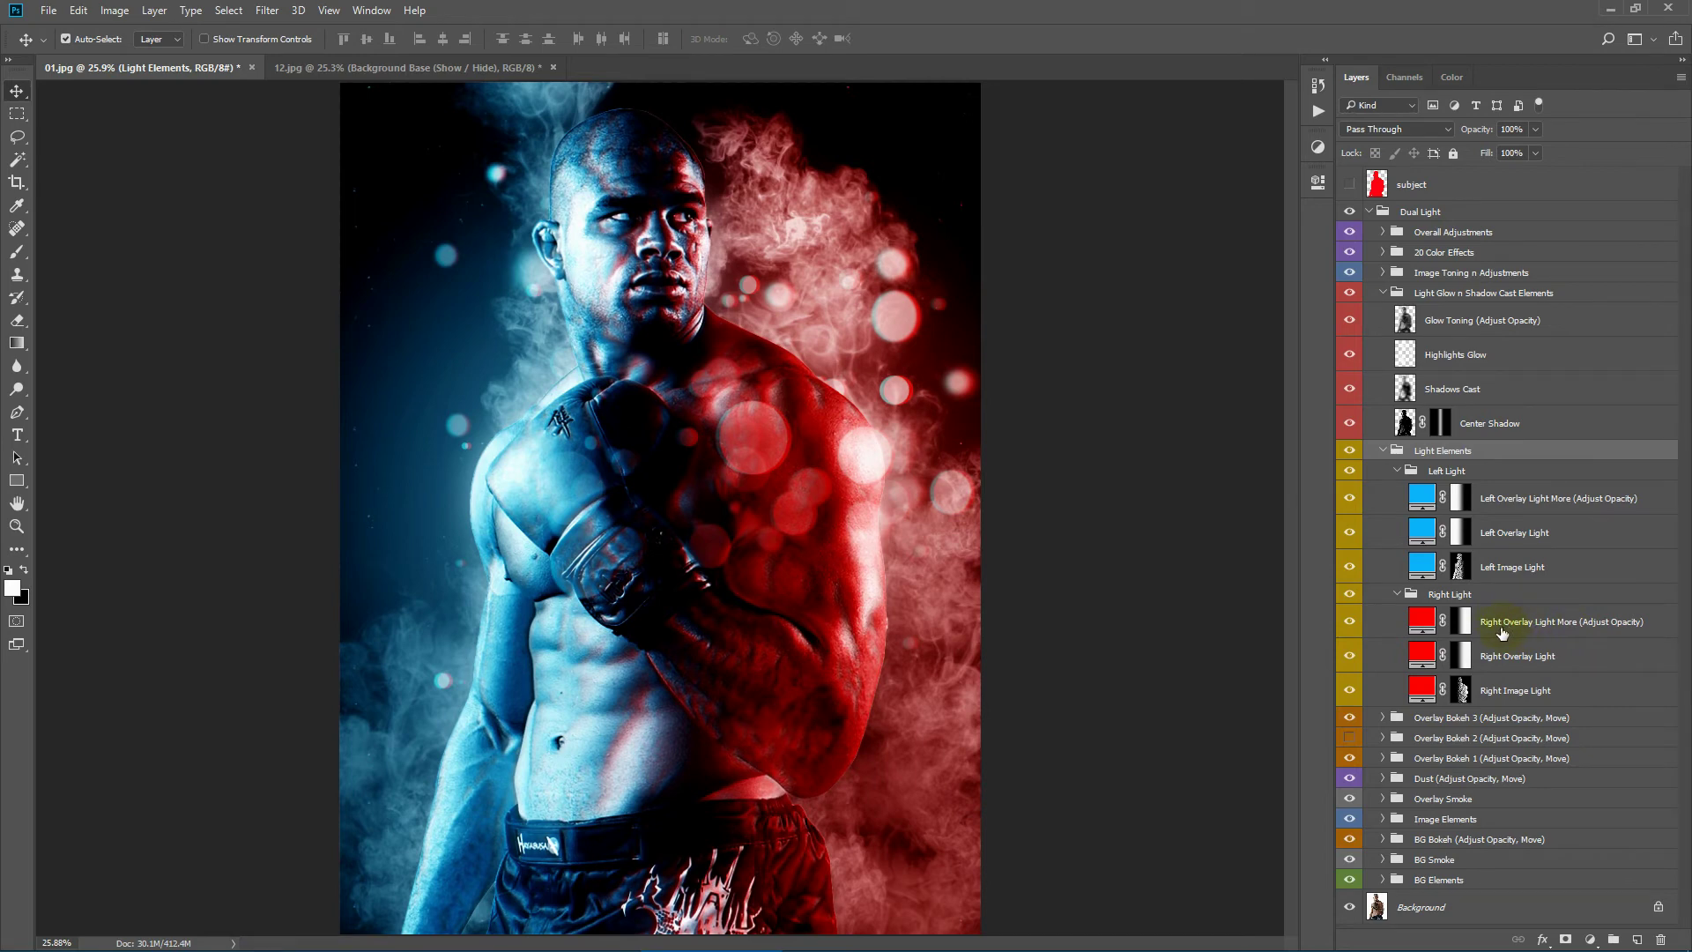
# Step: Try different opacities on the Right Overlay Light More and Left Overlay Light More layers to test the light intensity
pyautogui.click(1543, 627)
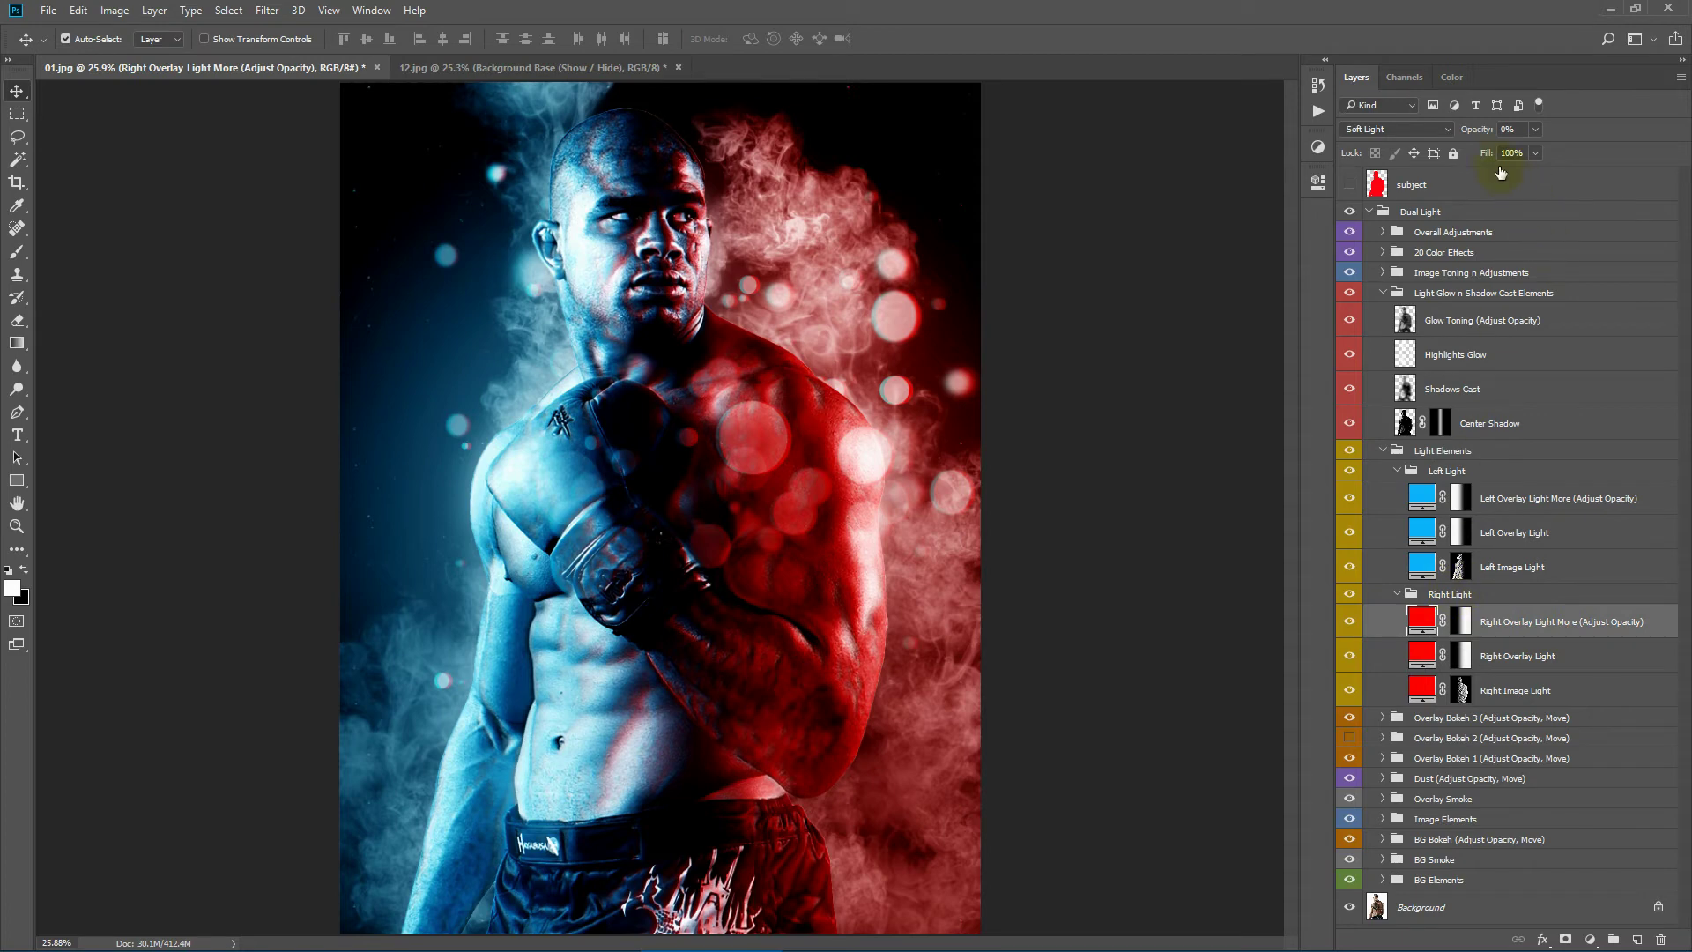
pyautogui.moveTo(1469, 133); pyautogui.dragTo(1508, 134)
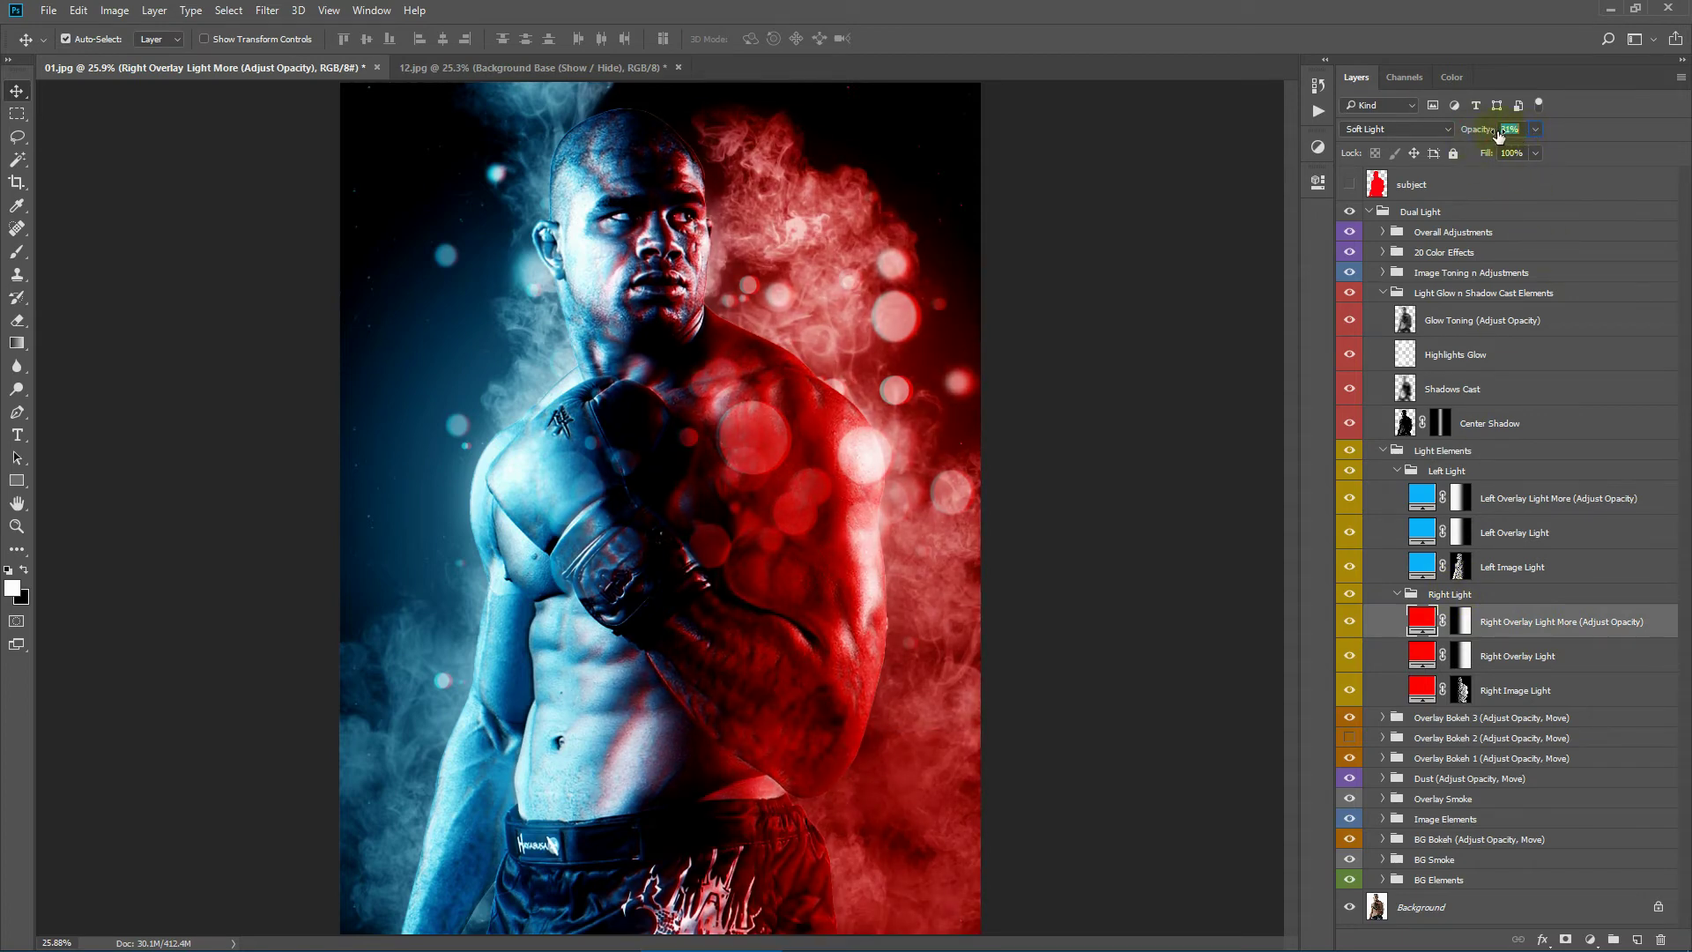
pyautogui.click(1548, 502)
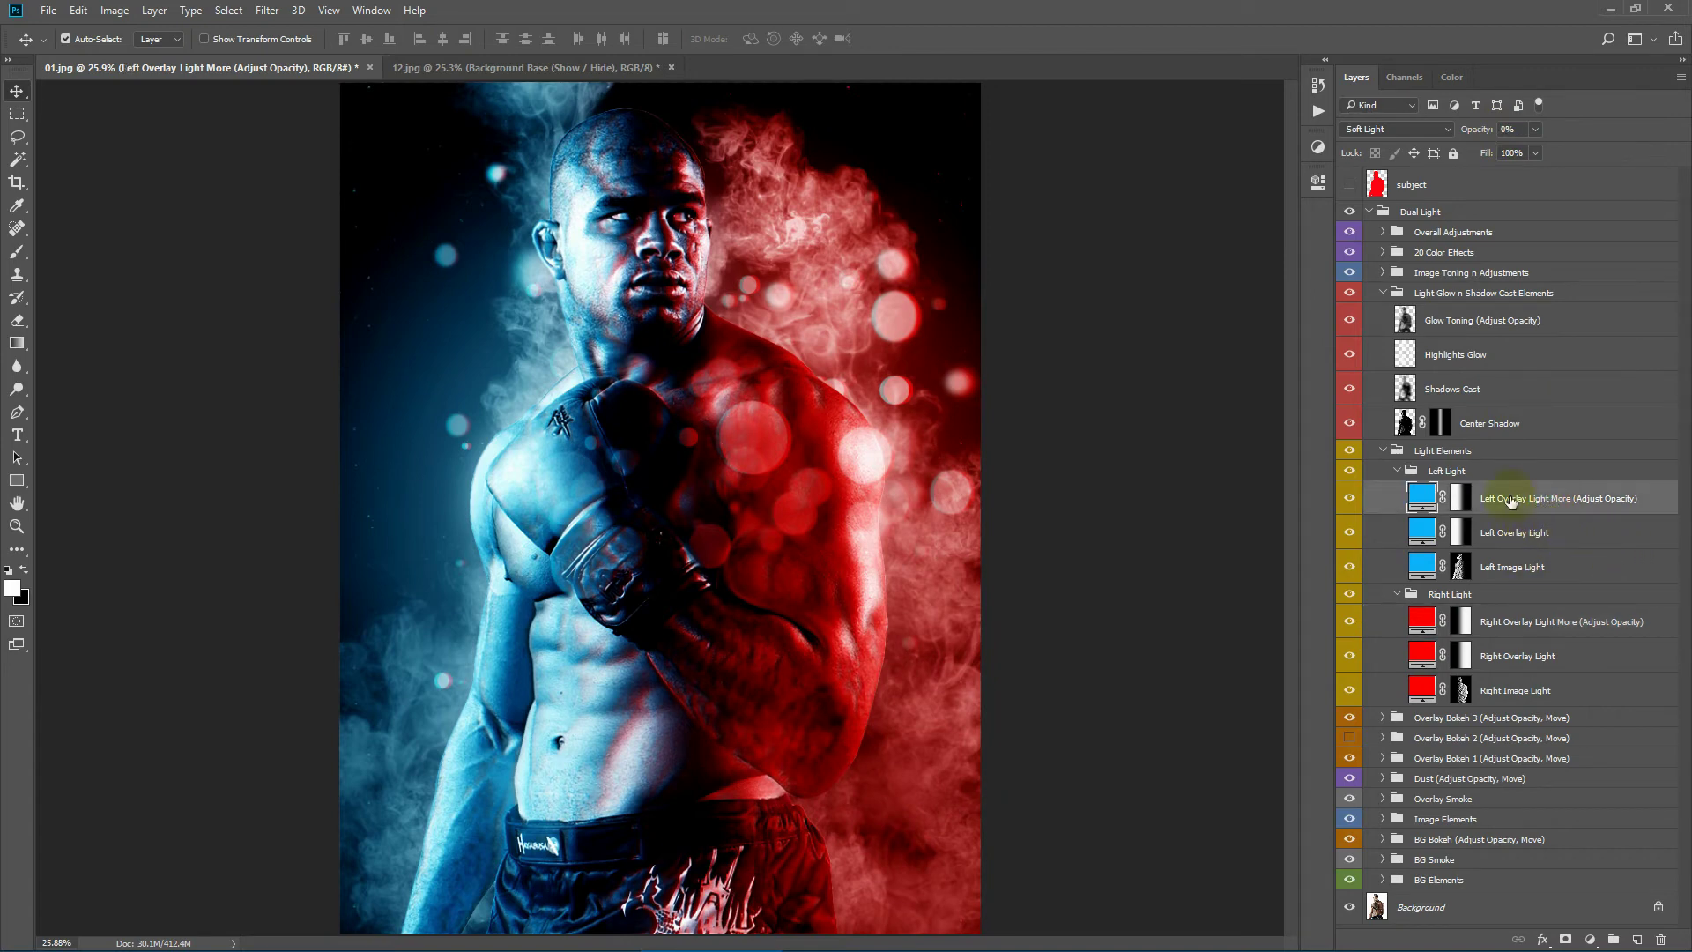
pyautogui.moveTo(1470, 134)
pyautogui.mouseDown()
pyautogui.moveTo(1510, 130)
pyautogui.moveTo(1487, 128)
pyautogui.mouseUp()
pyautogui.moveTo(1480, 133)
pyautogui.mouseDown()
pyautogui.moveTo(1452, 132)
pyautogui.moveTo(1485, 126)
pyautogui.mouseUp()
pyautogui.click(1559, 627)
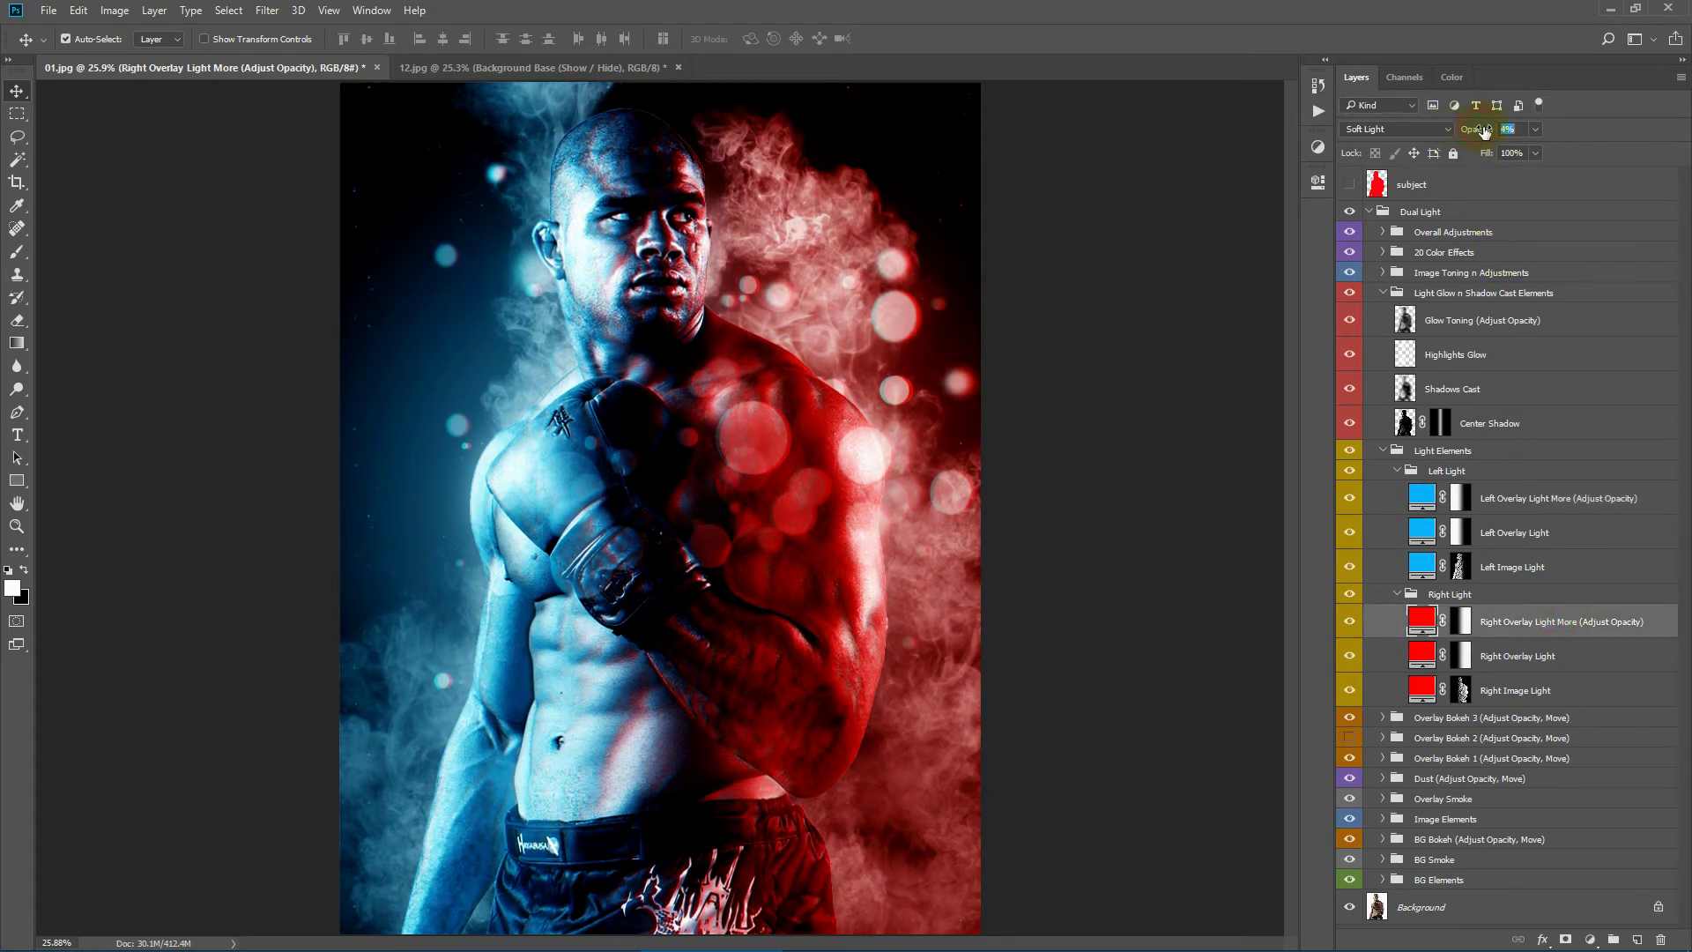
# Step: Change the Right Overlay Light fill color to a bright green with a hue of about 133
pyautogui.doubleClick(1422, 661)
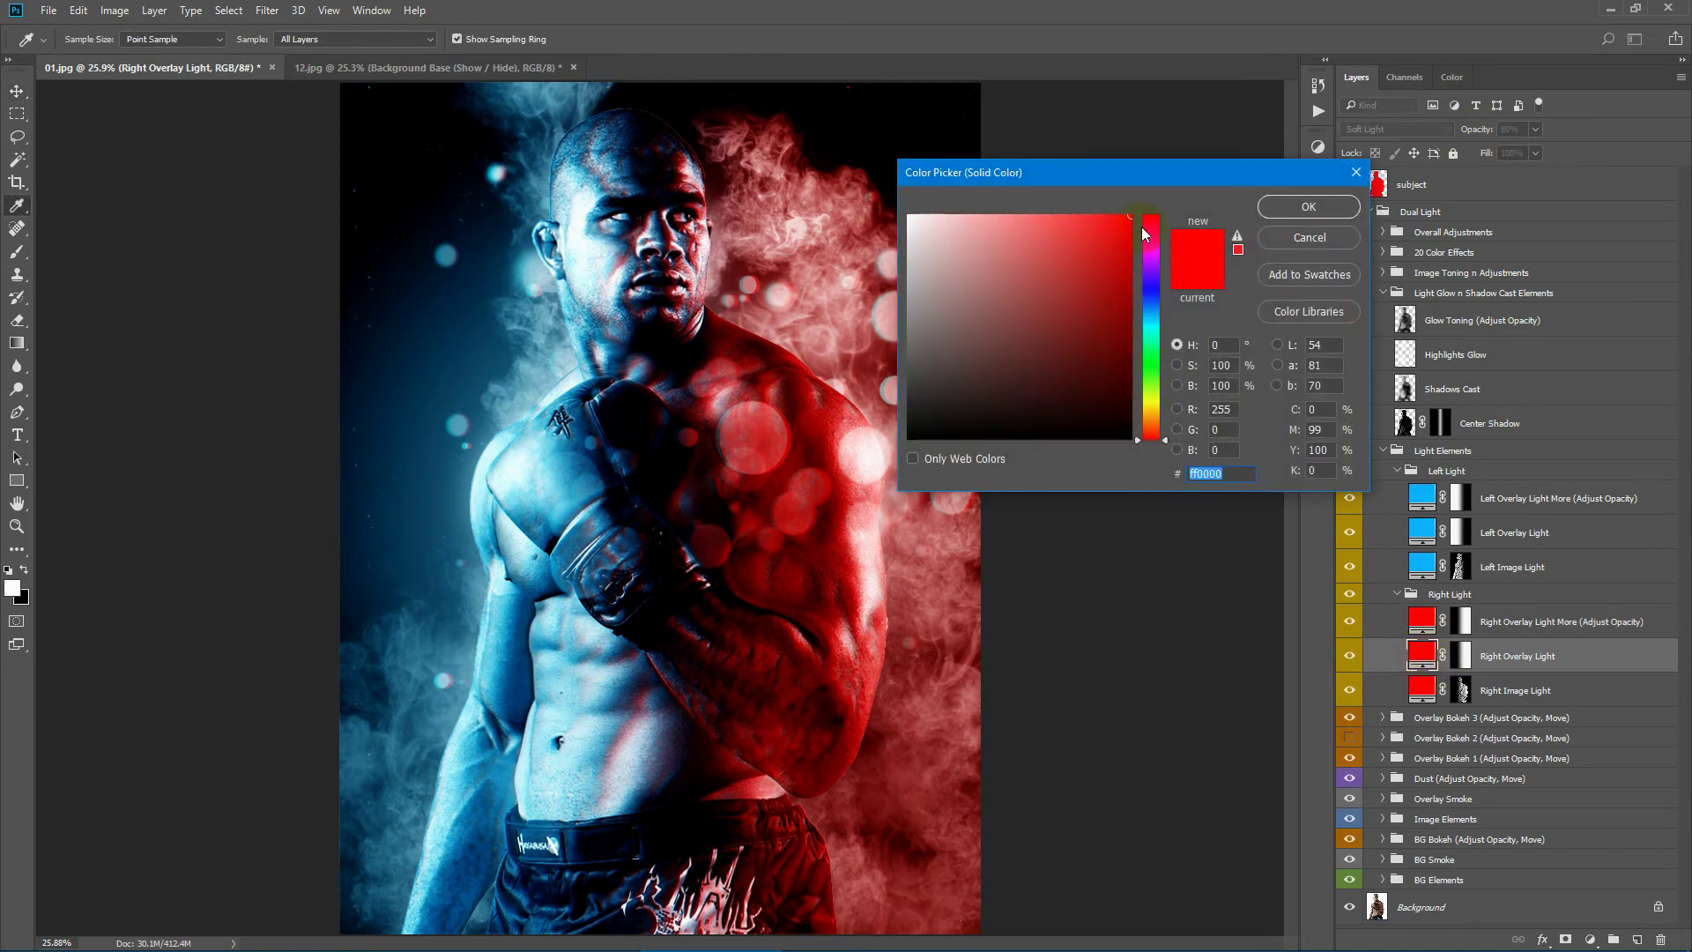
pyautogui.click(1150, 231)
pyautogui.moveTo(1150, 236); pyautogui.dragTo(1150, 240)
pyautogui.moveTo(1163, 171); pyautogui.dragTo(1290, 150)
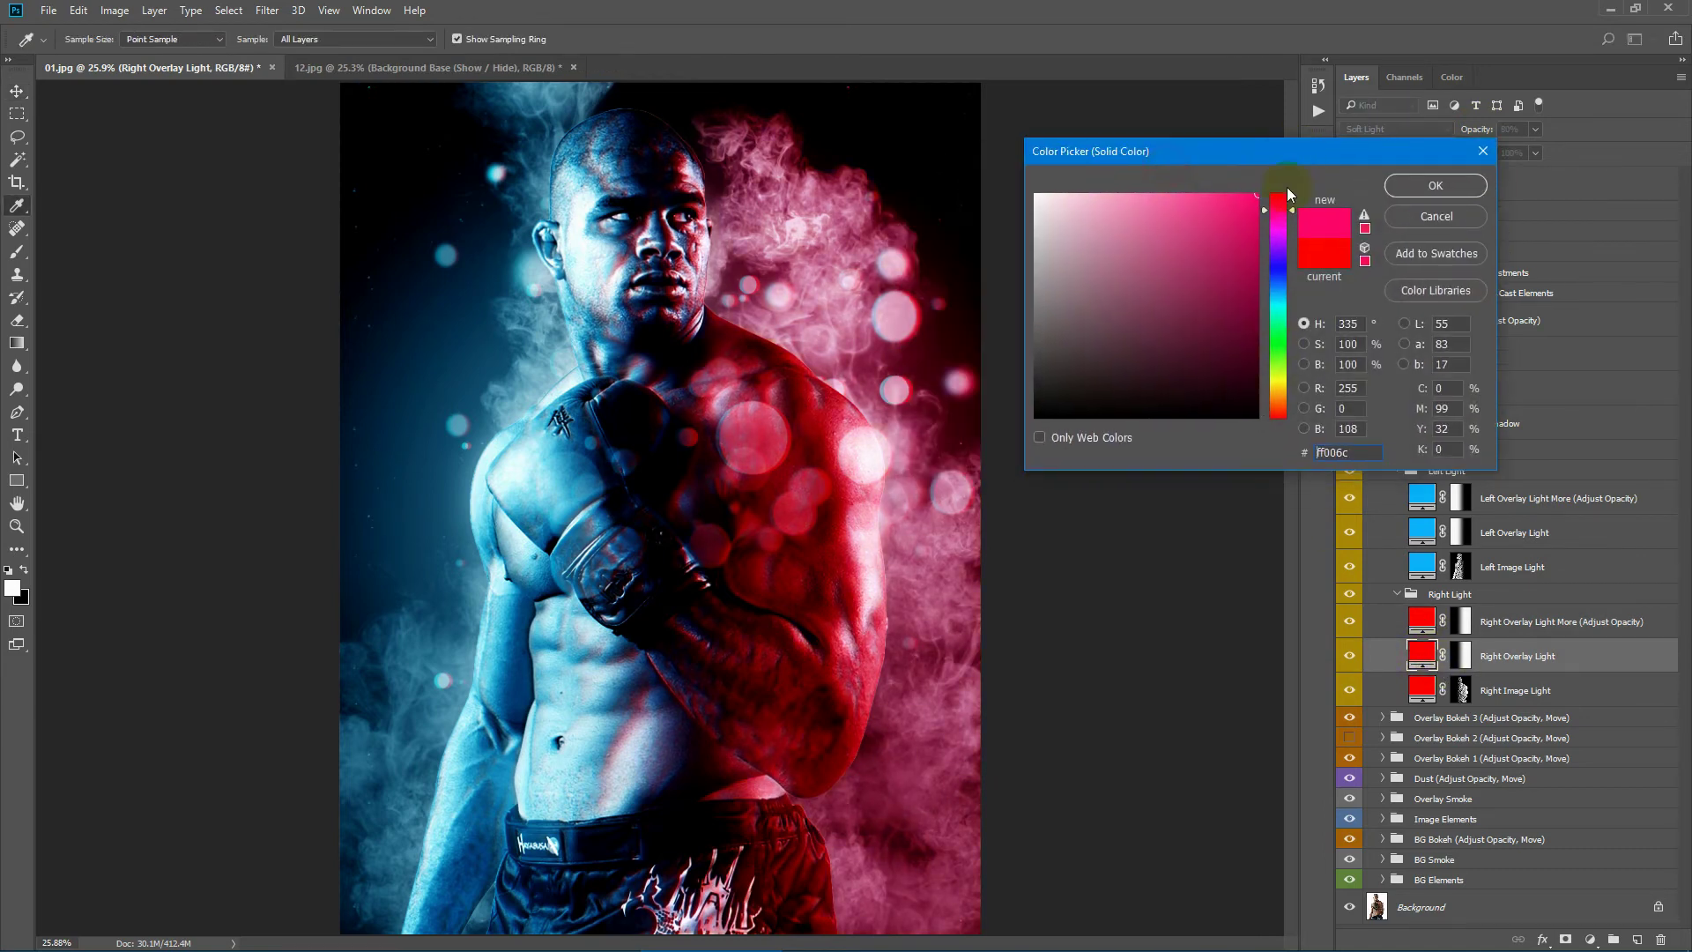
pyautogui.moveTo(1274, 220); pyautogui.dragTo(1284, 344)
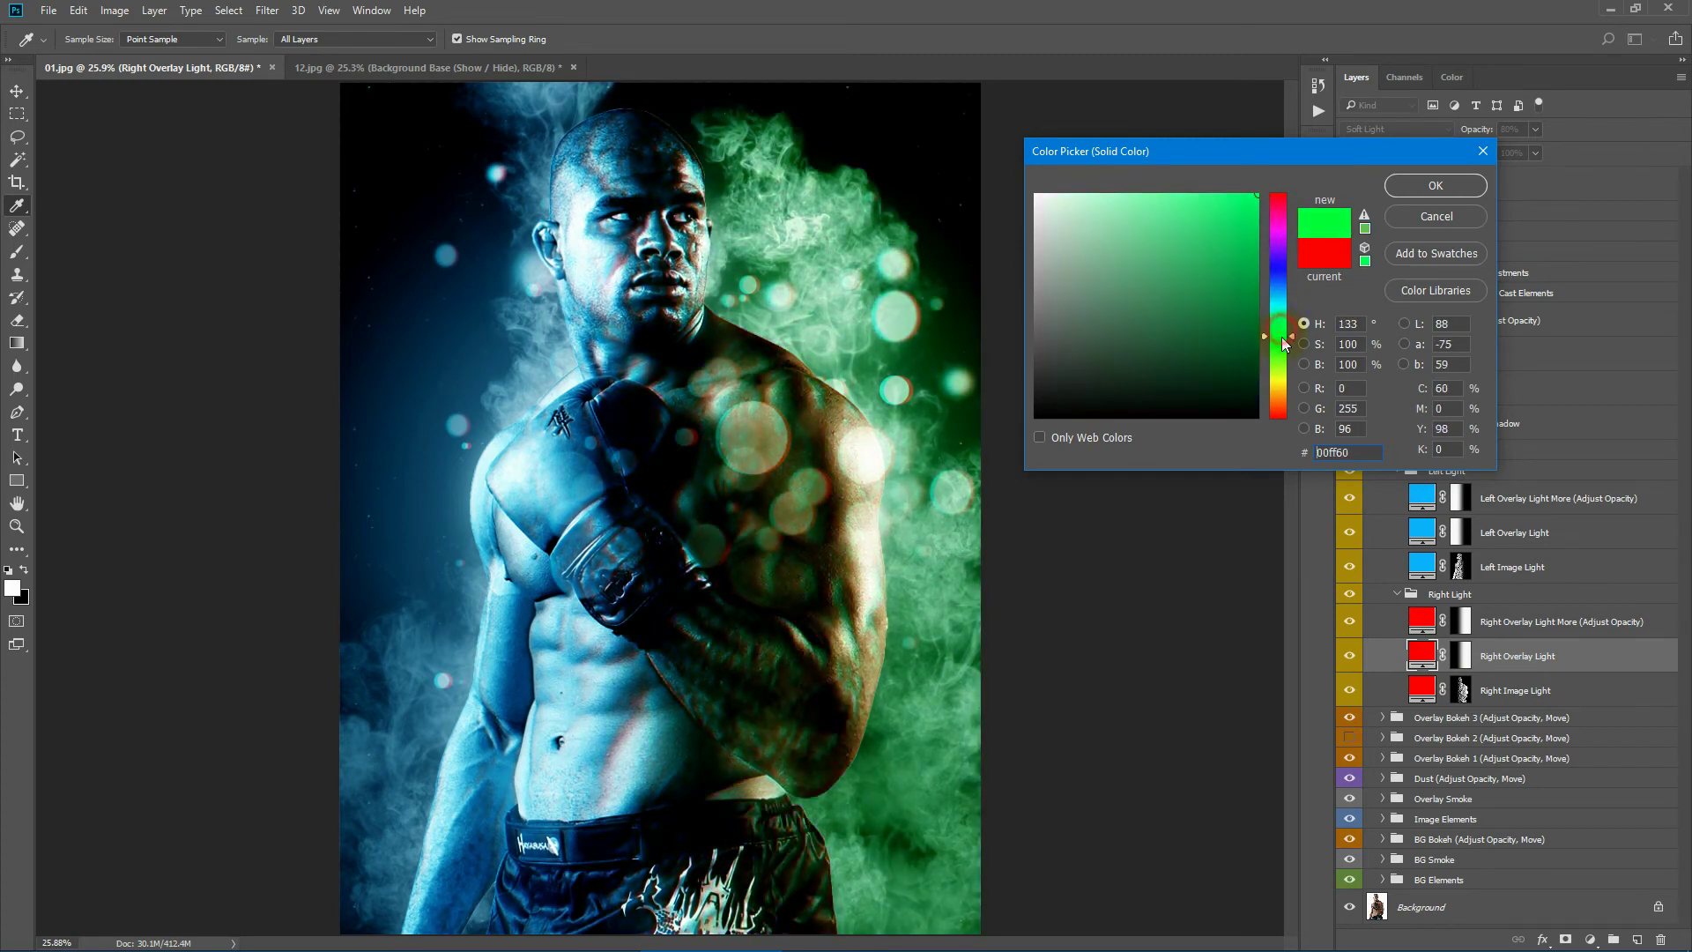
pyautogui.click(1421, 184)
# Step: Change the Right Image Light fill color to green 00ff96
pyautogui.doubleClick(1423, 688)
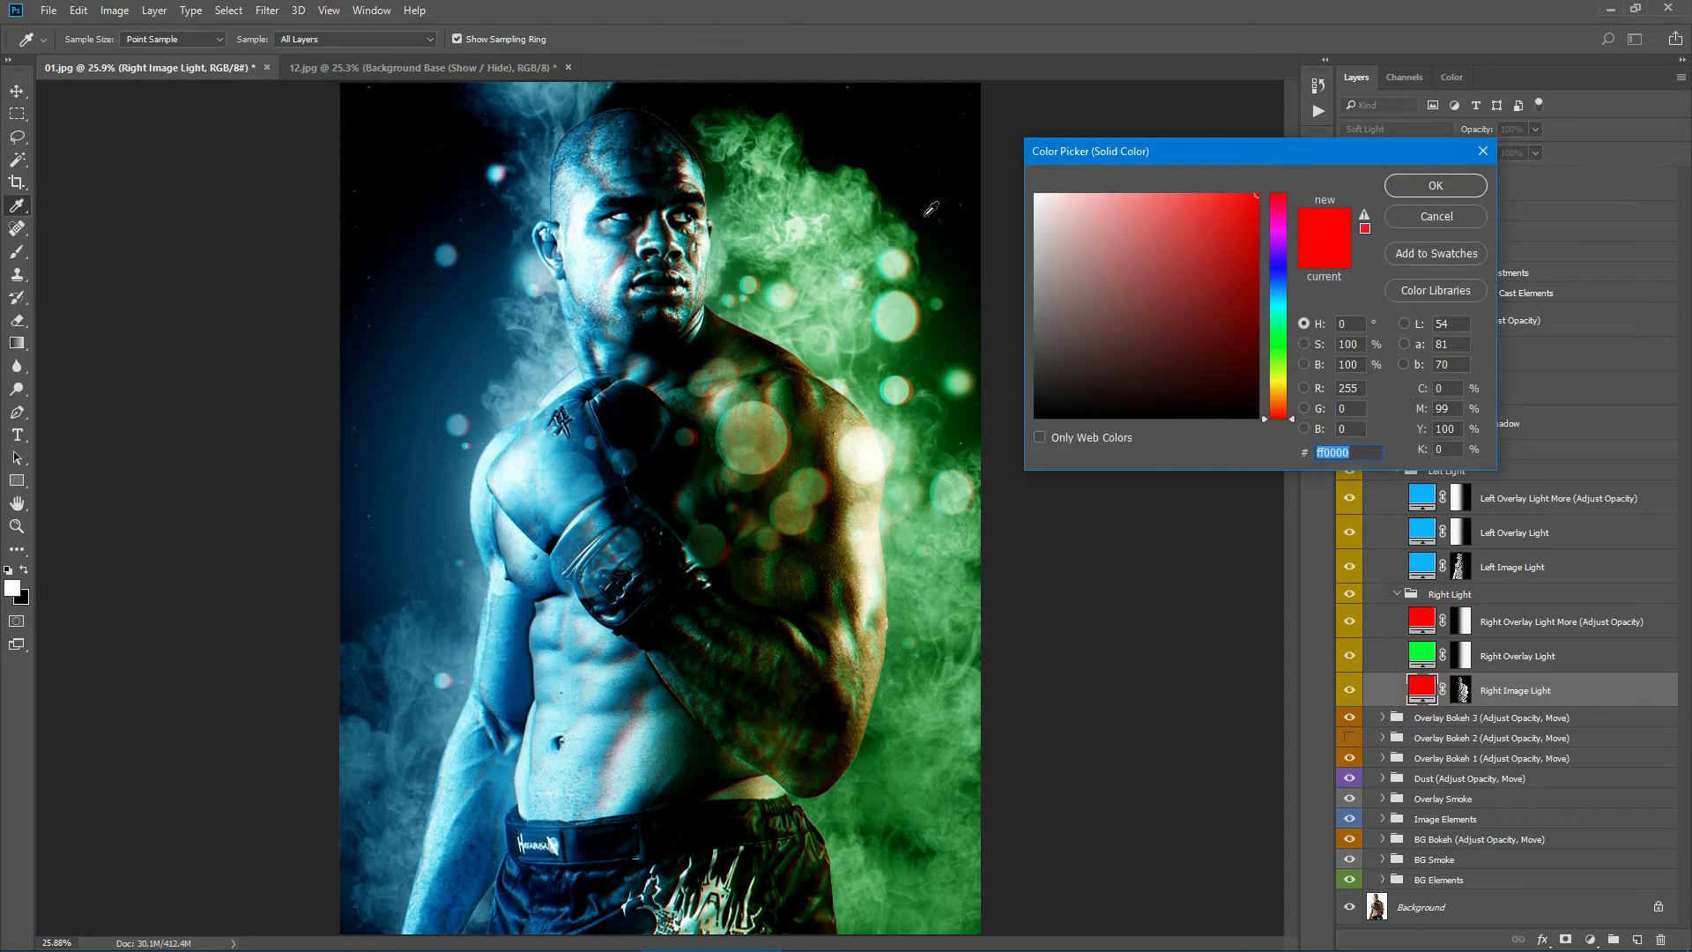
pyautogui.click(1280, 325)
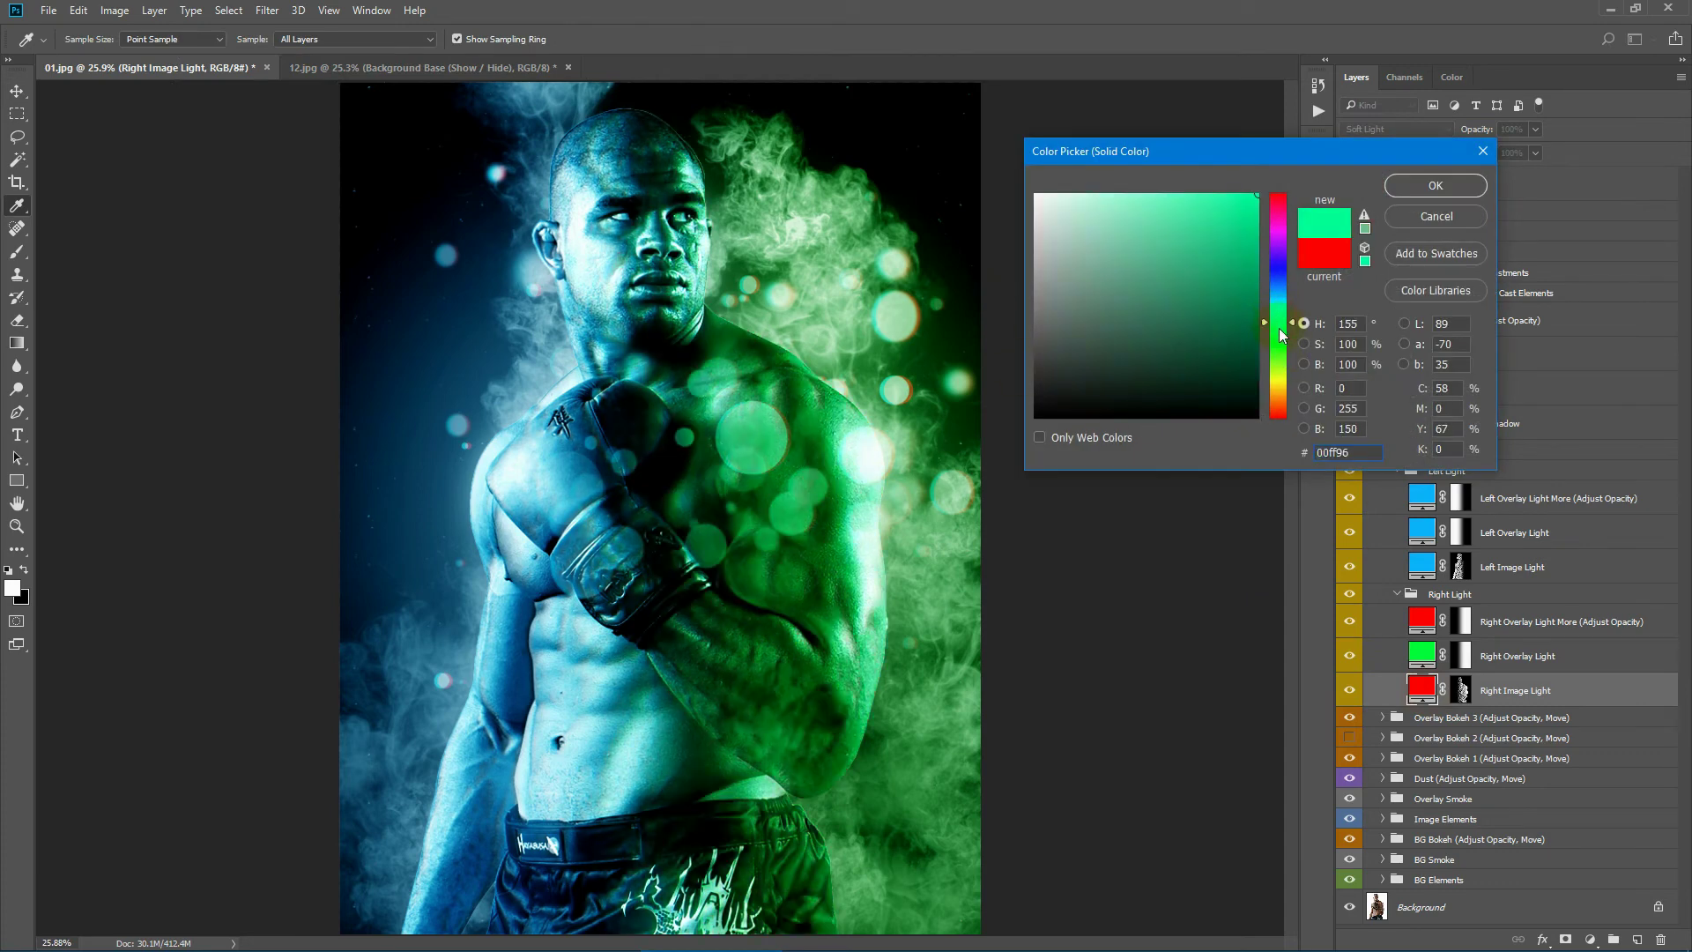
pyautogui.click(1435, 185)
# Step: Change the Left Image Light fill color to a bright purple
pyautogui.doubleClick(1422, 565)
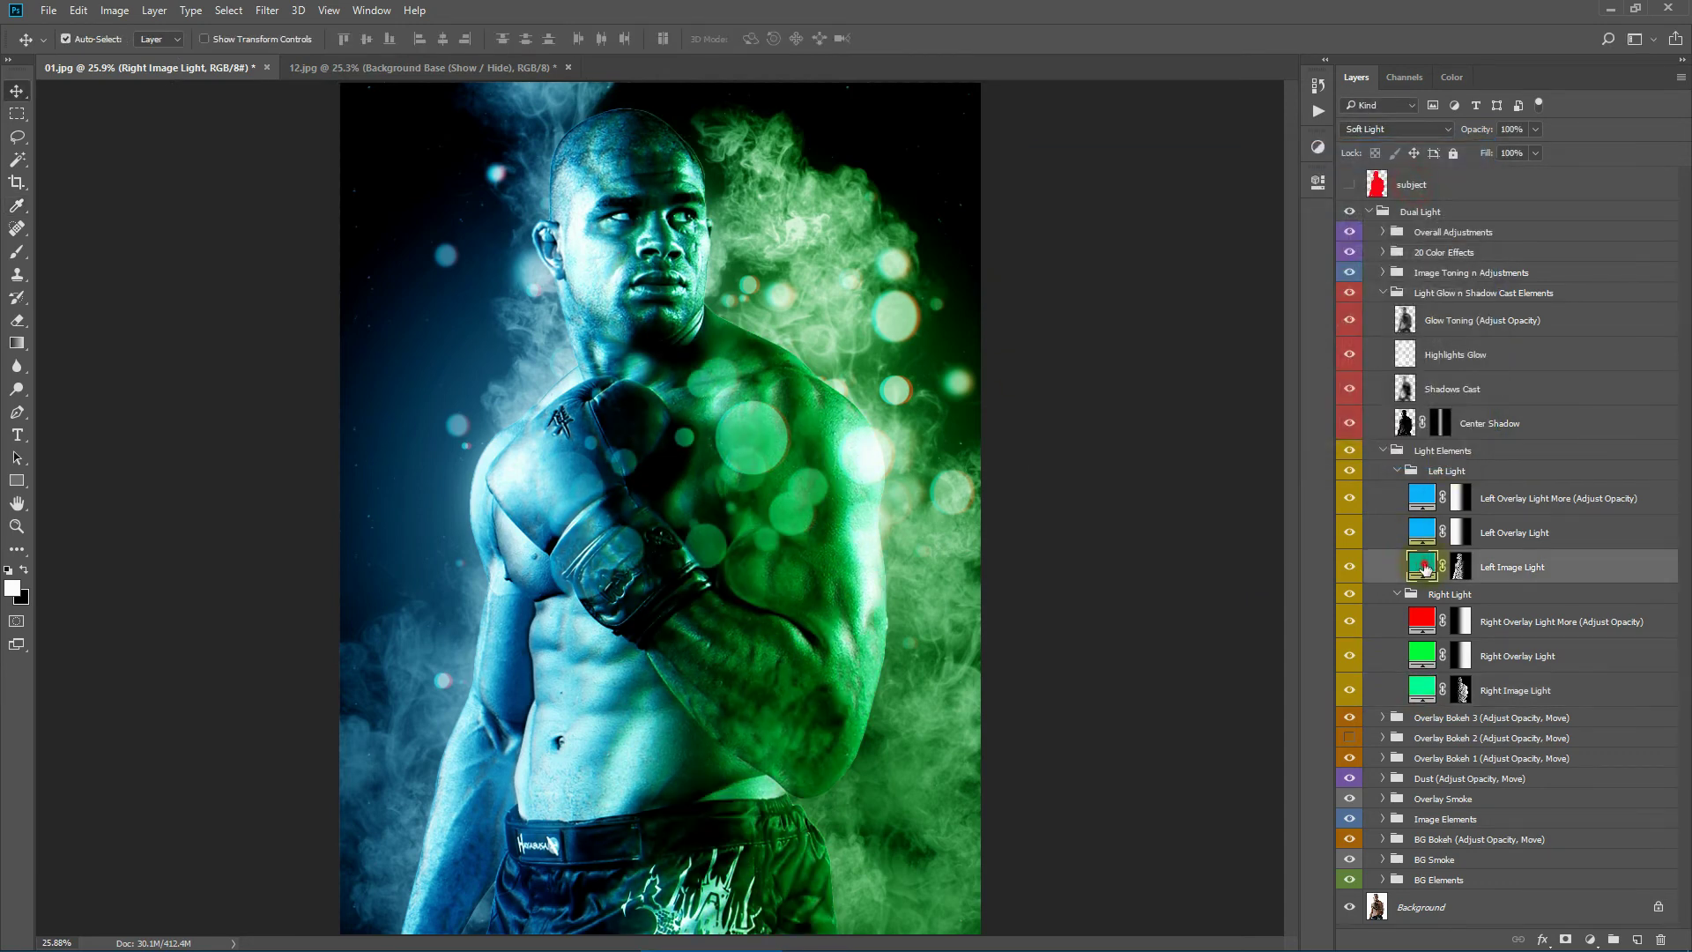
pyautogui.click(1276, 234)
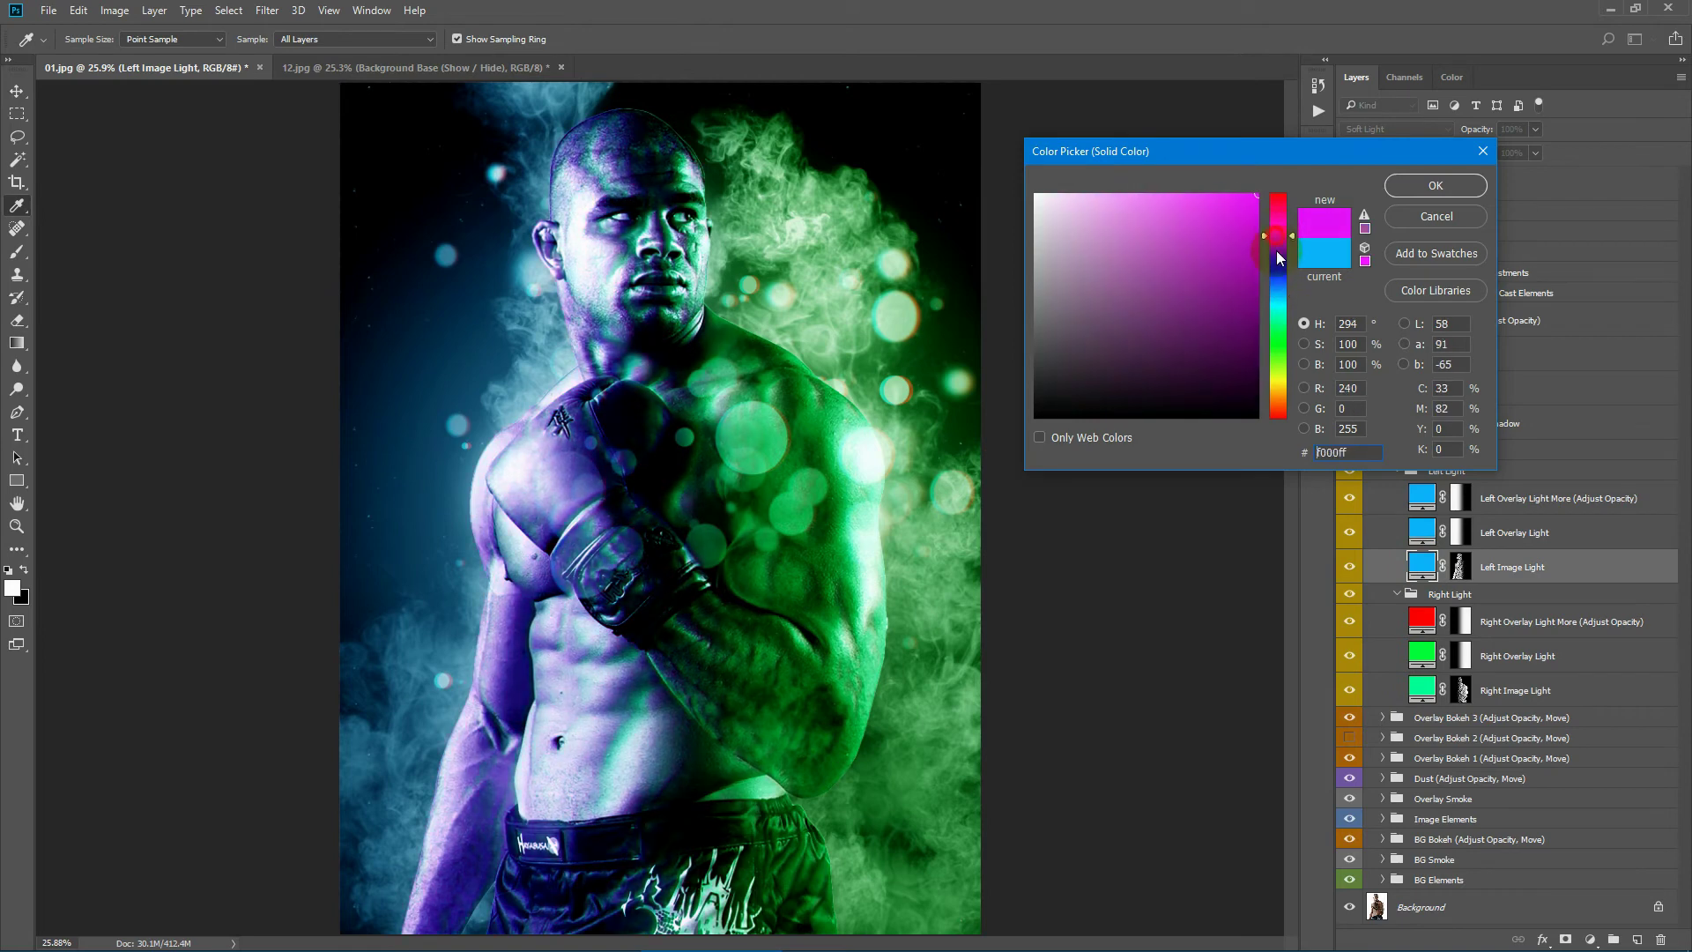
pyautogui.click(1279, 255)
pyautogui.click(1277, 240)
pyautogui.click(1420, 176)
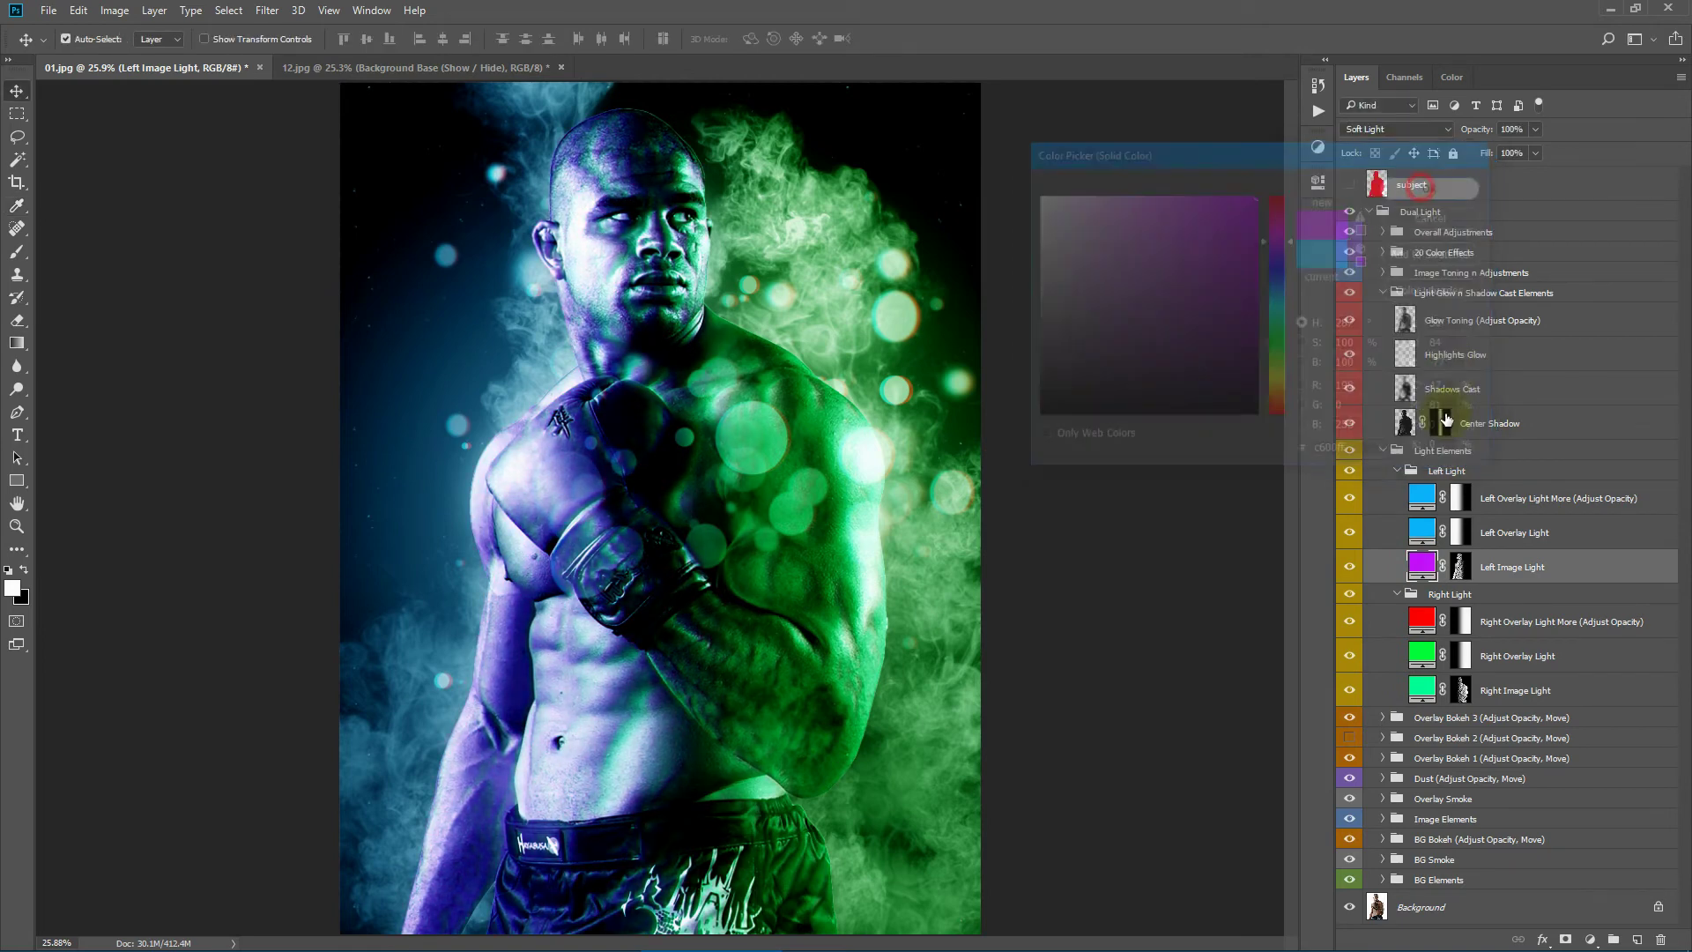
# Step: Change the Left Overlay Light fill color to purple c600ff with a hue of 287
pyautogui.doubleClick(1425, 533)
pyautogui.click(1277, 239)
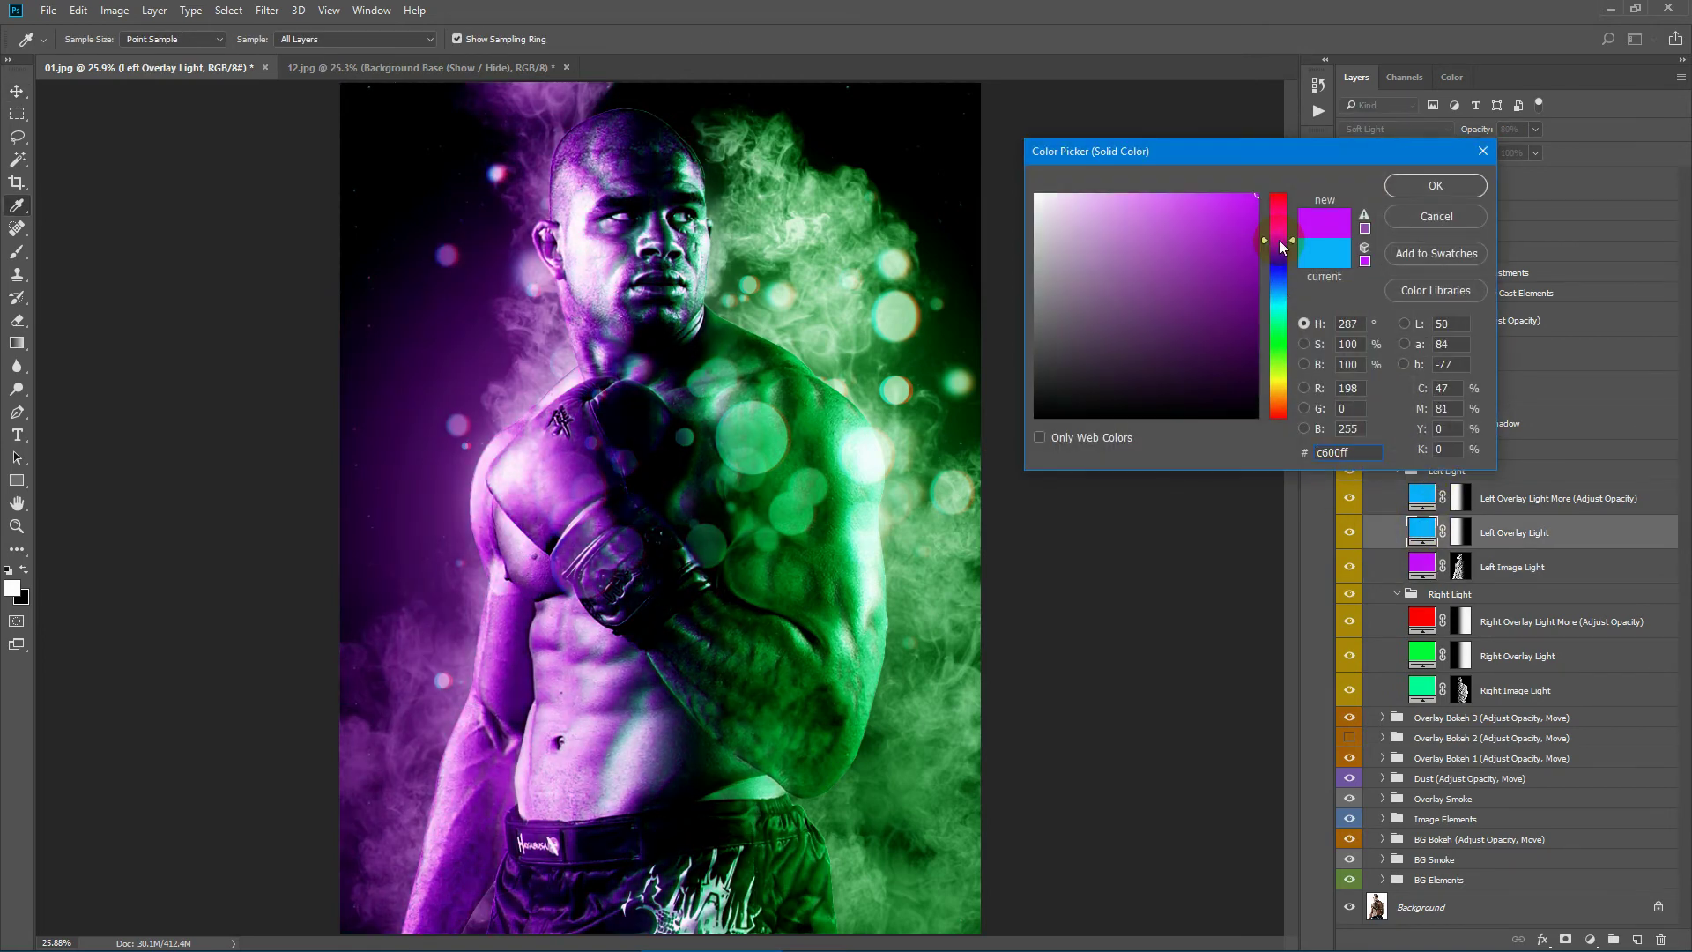
pyautogui.click(1407, 190)
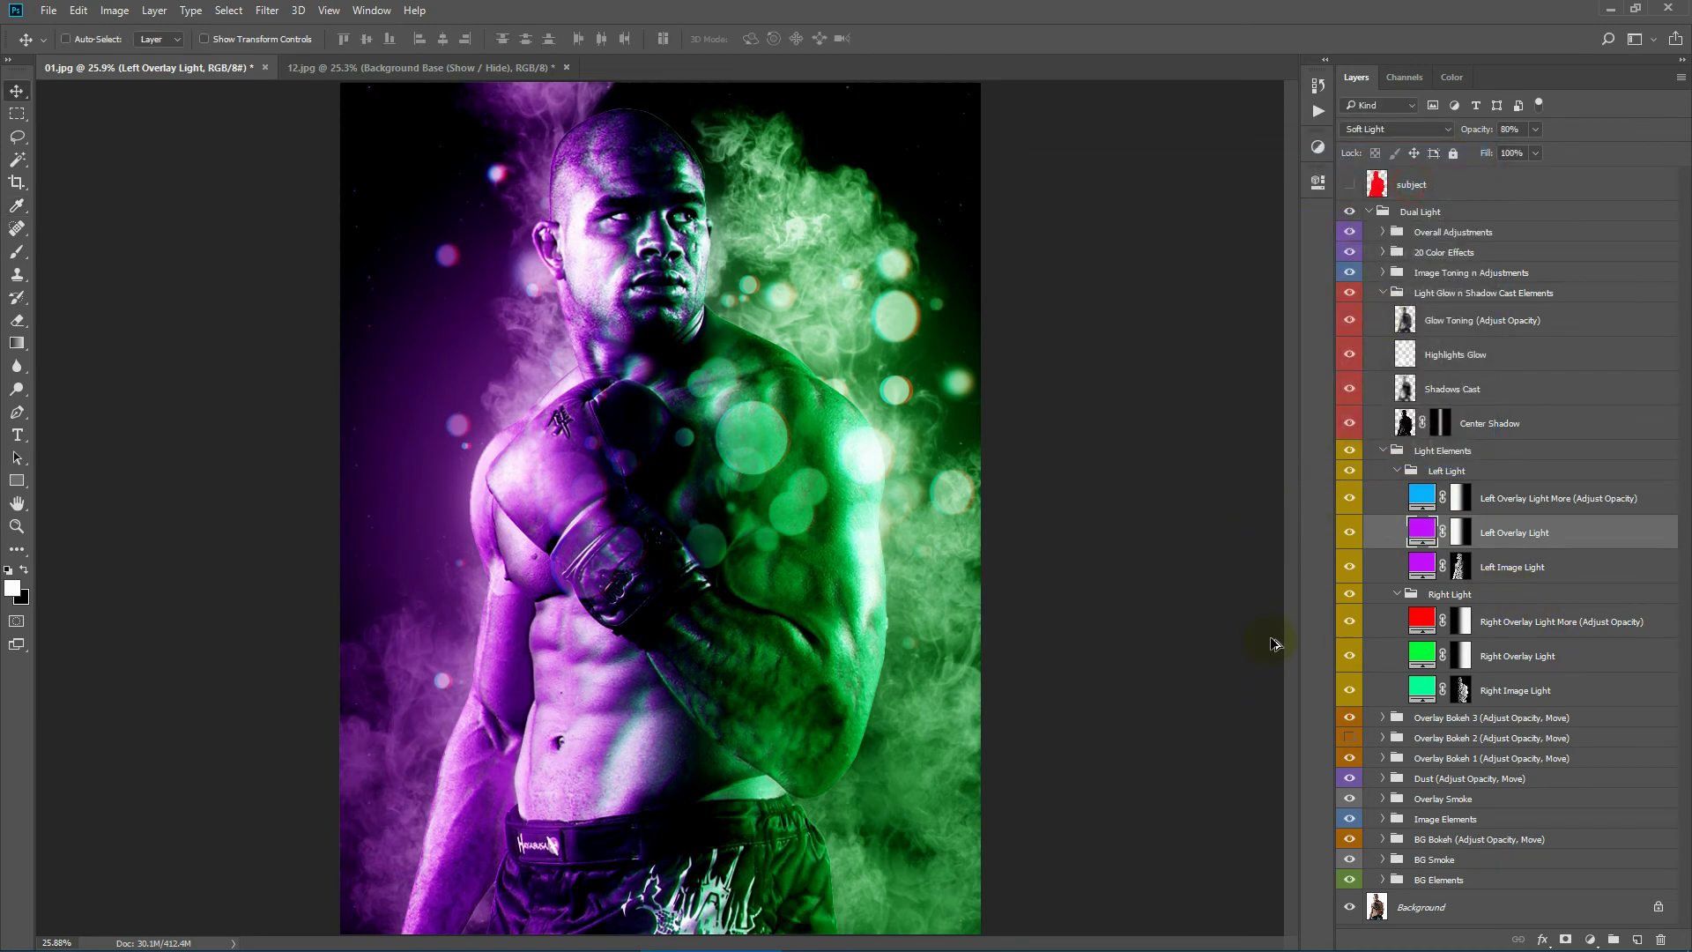
# Step: Undo the recent fill color changes on the Left Light and Right Light layers
pyautogui.hotkey('ctrl', 'alt', 'z')
pyautogui.hotkey('ctrl', 'alt', 'z')
pyautogui.hotkey('ctrl', 'alt', 'z')
pyautogui.hotkey('ctrl', 'alt', 'z')
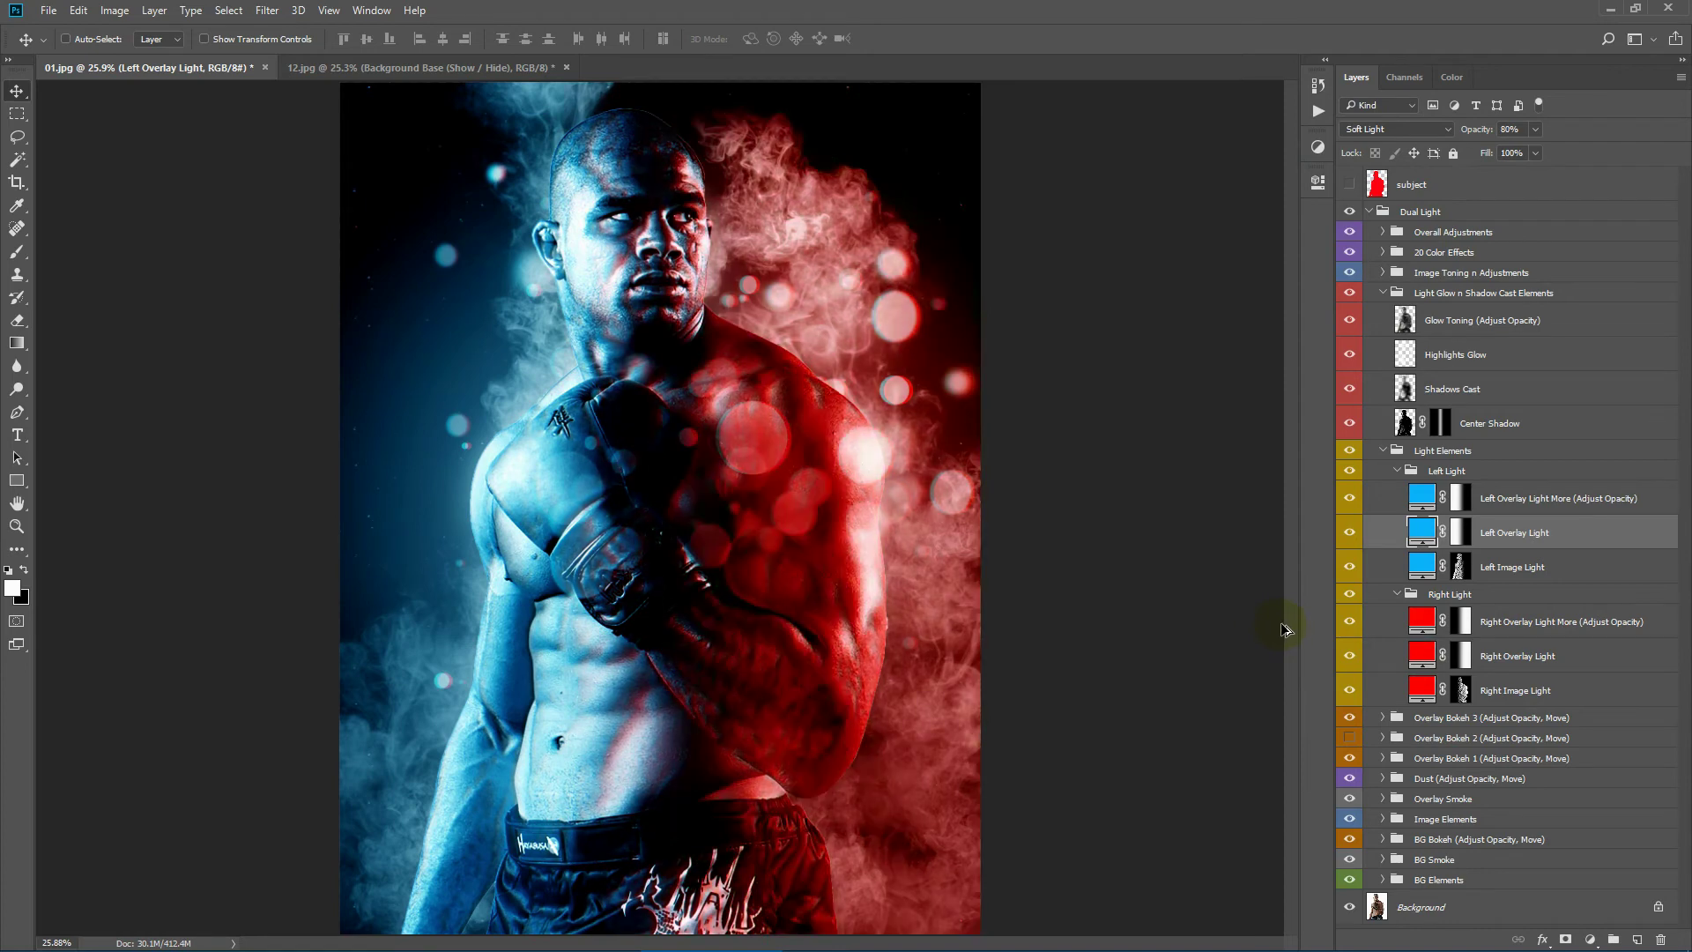
# Step: Collapse the Right Light and Left Light groups and their parent Light Elements group
pyautogui.click(1398, 595)
pyautogui.click(1388, 467)
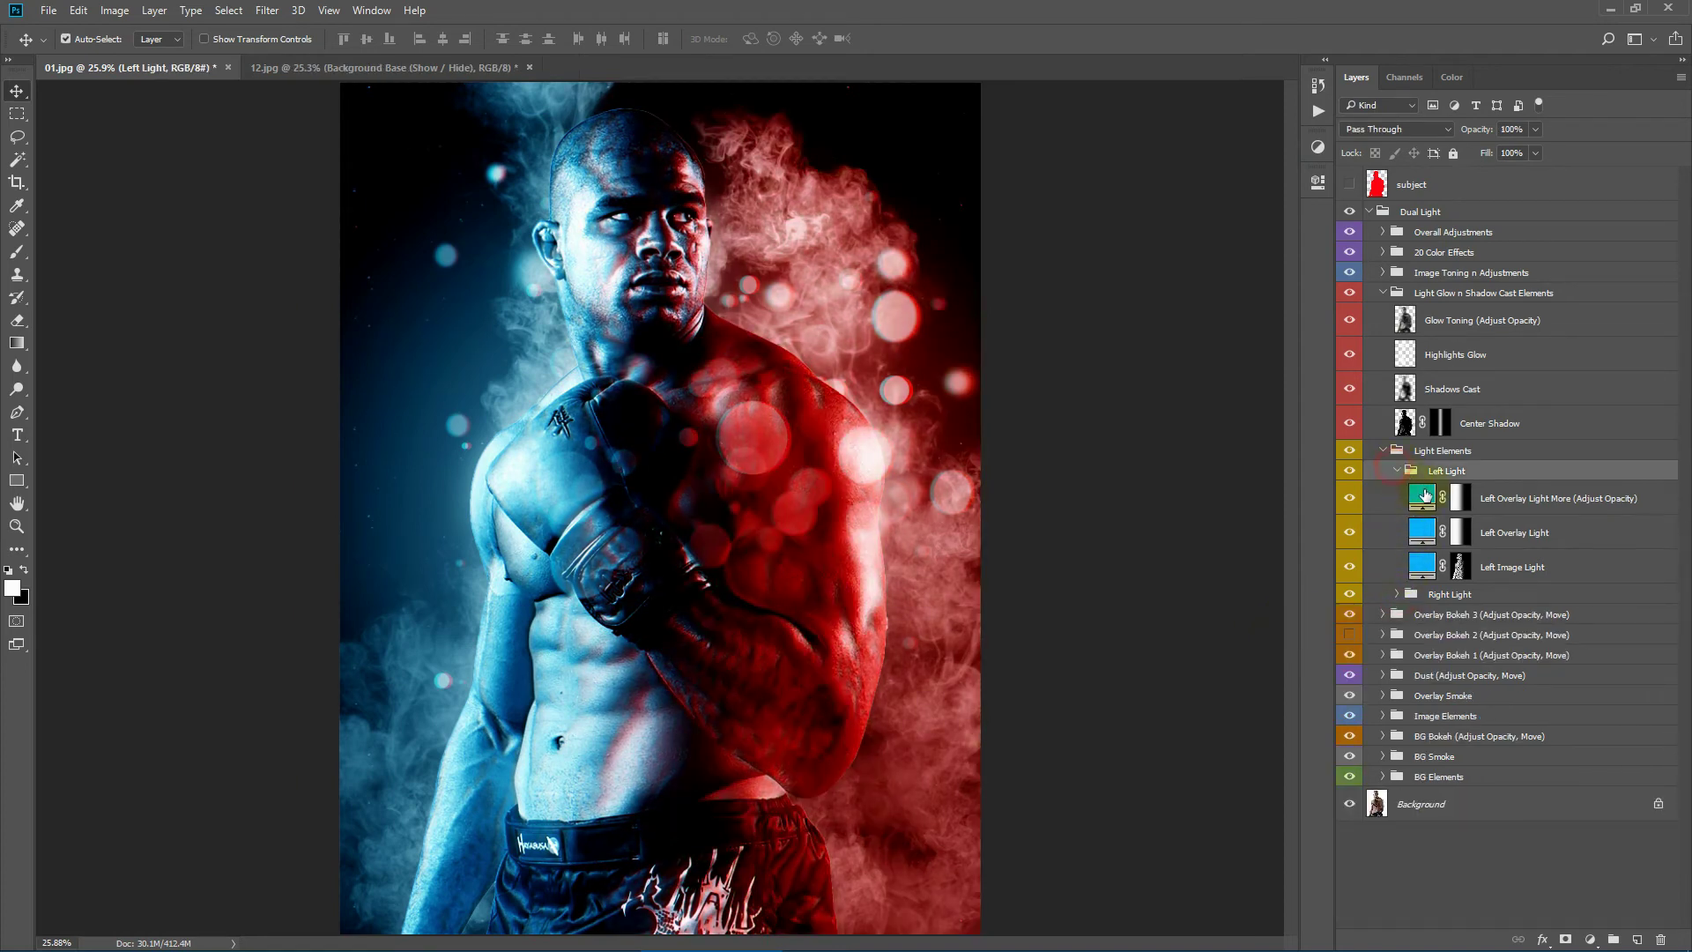
pyautogui.click(1397, 471)
pyautogui.click(1383, 450)
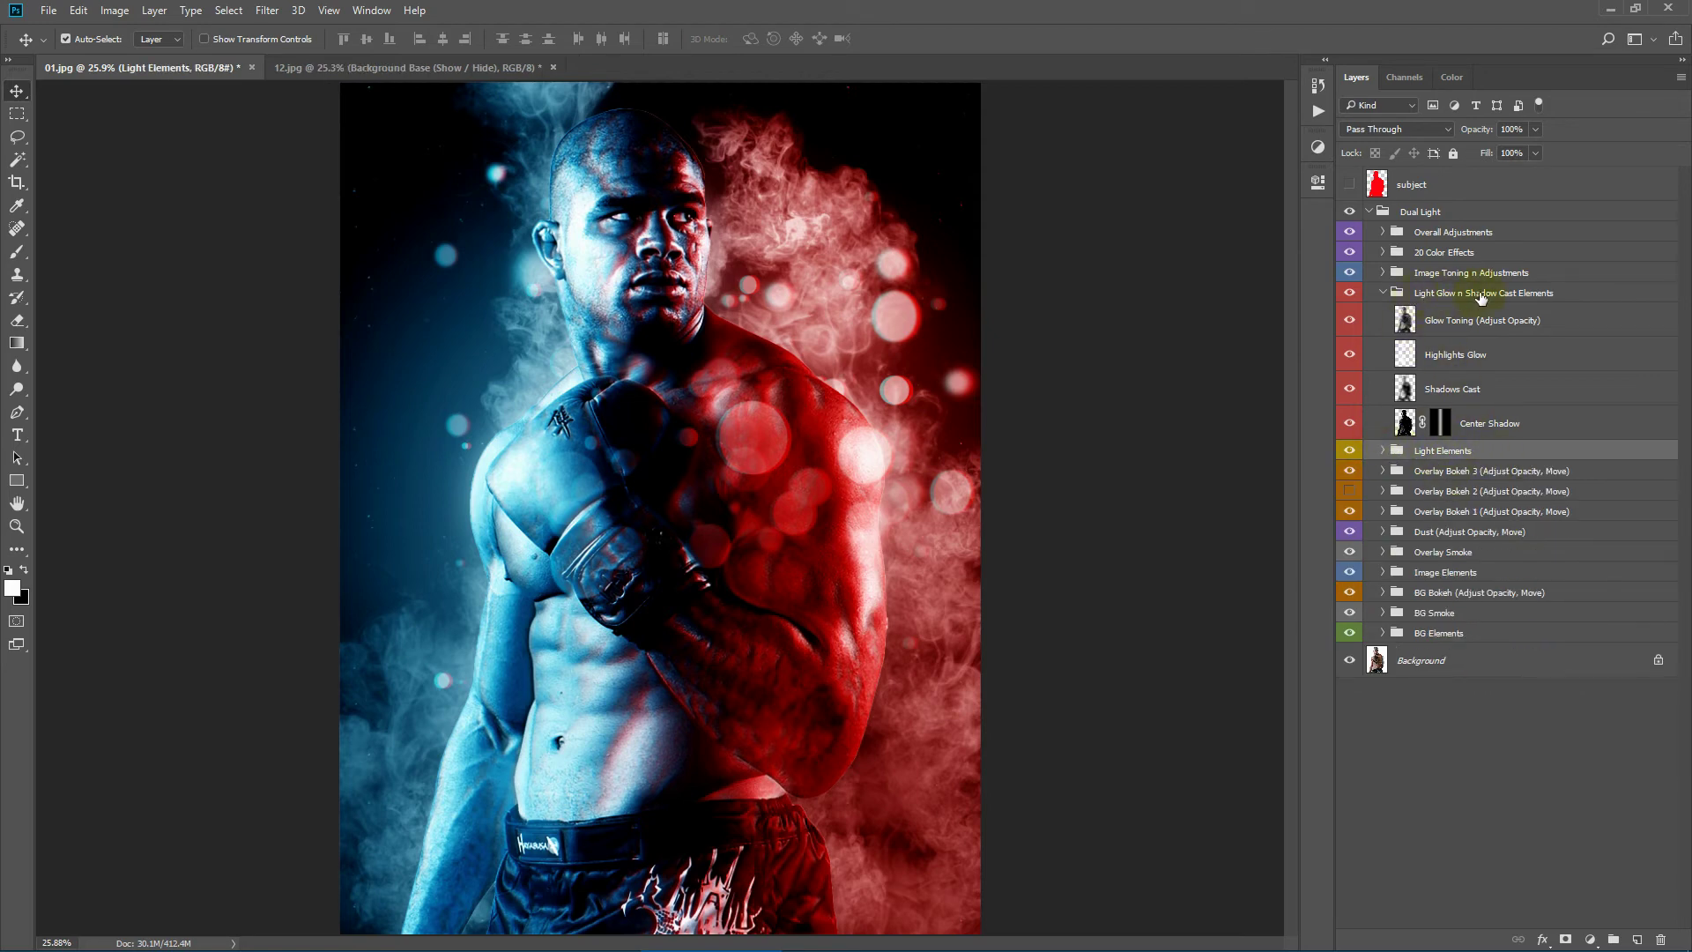
# Step: Collapse the Light Glow n Shadow Cast Elements group and toggle its visibility to compare the image with and without it
pyautogui.click(1382, 295)
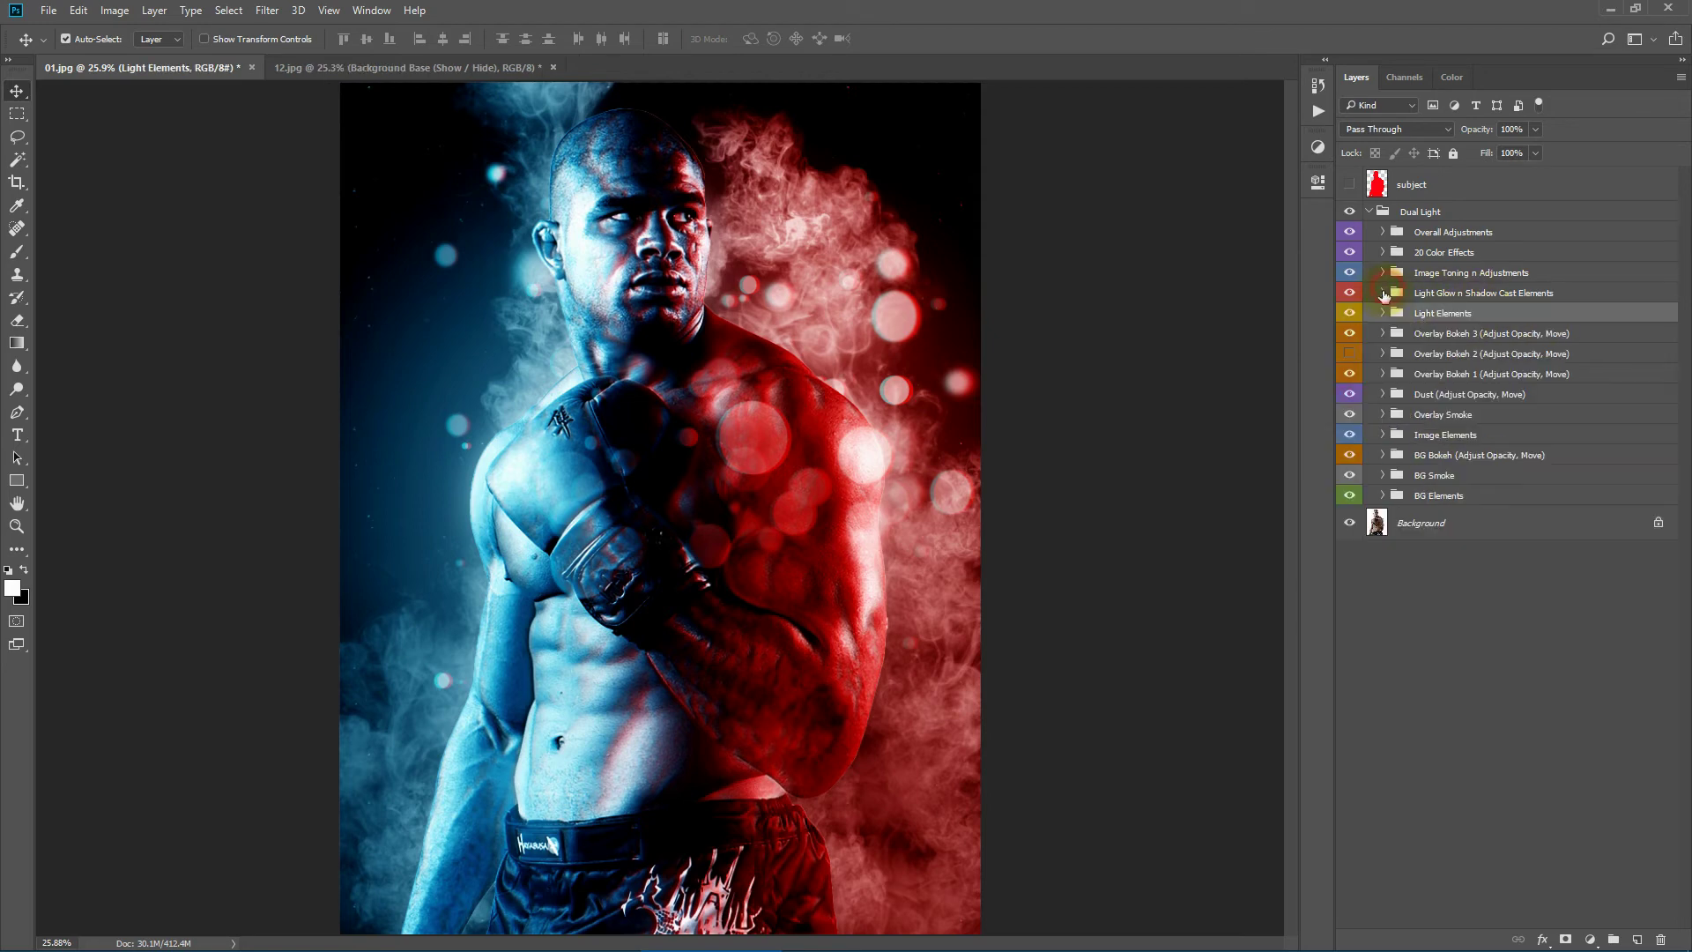
pyautogui.click(1348, 295)
pyautogui.click(1348, 294)
pyautogui.click(1348, 294)
pyautogui.click(1348, 294)
# Step: Expand the Light Glow n Shadow Cast Elements group and test the Highlights Glow layer's visibility and opacity
pyautogui.click(1381, 294)
pyautogui.click(1502, 425)
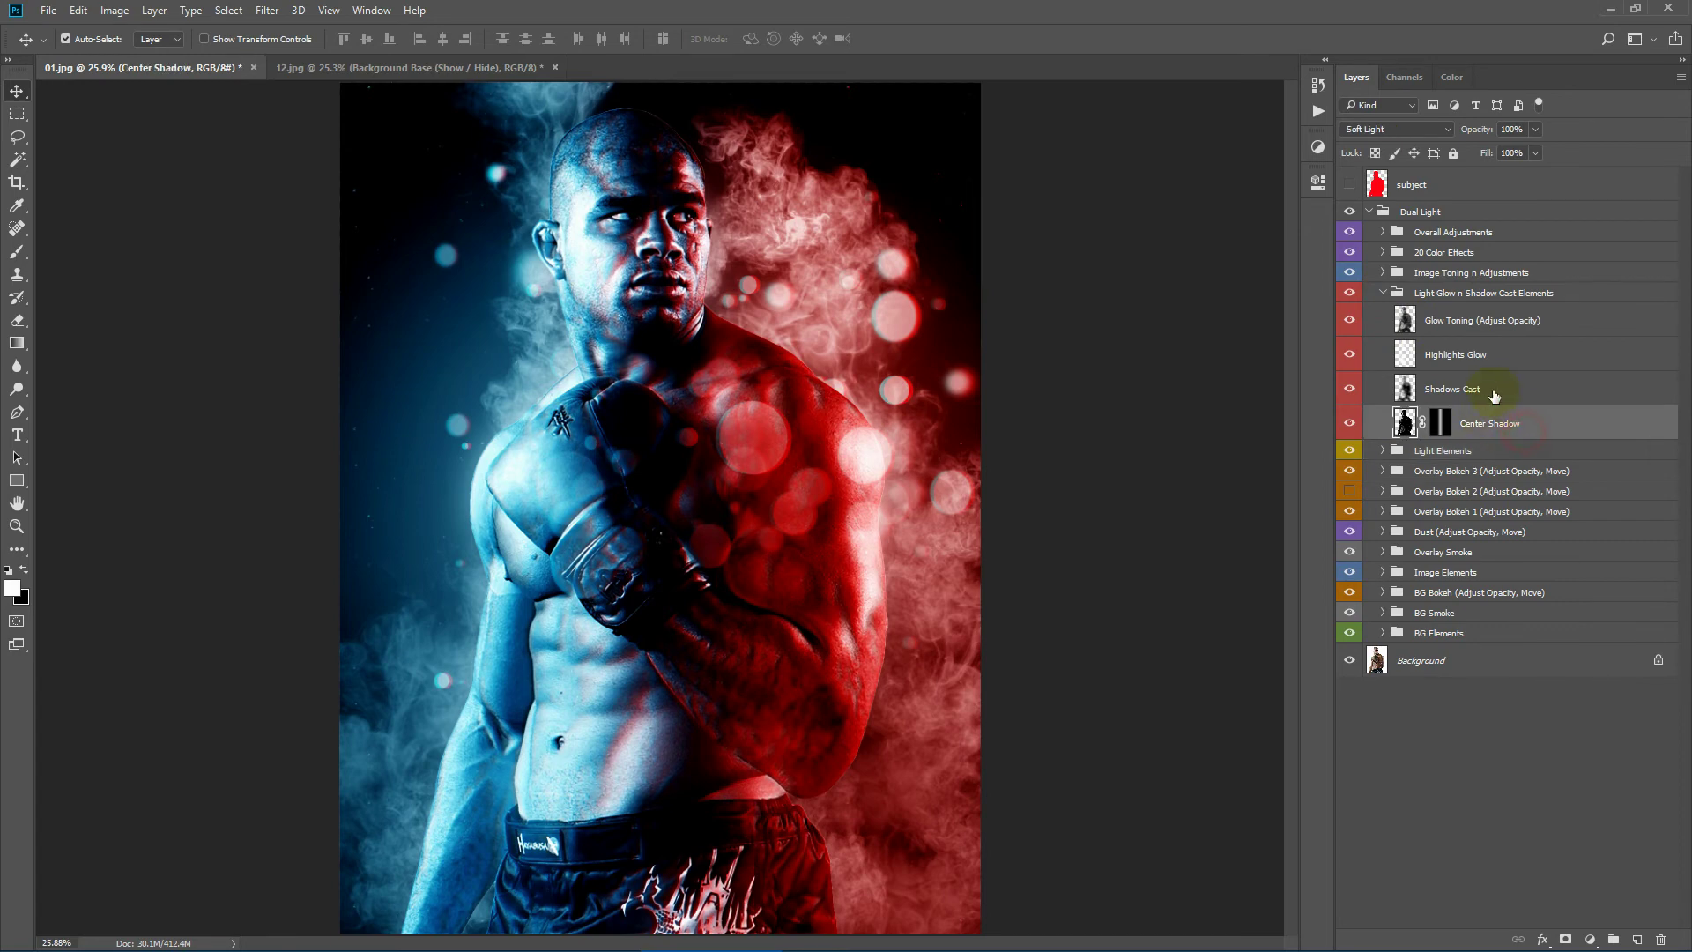
pyautogui.click(1489, 390)
pyautogui.click(1458, 357)
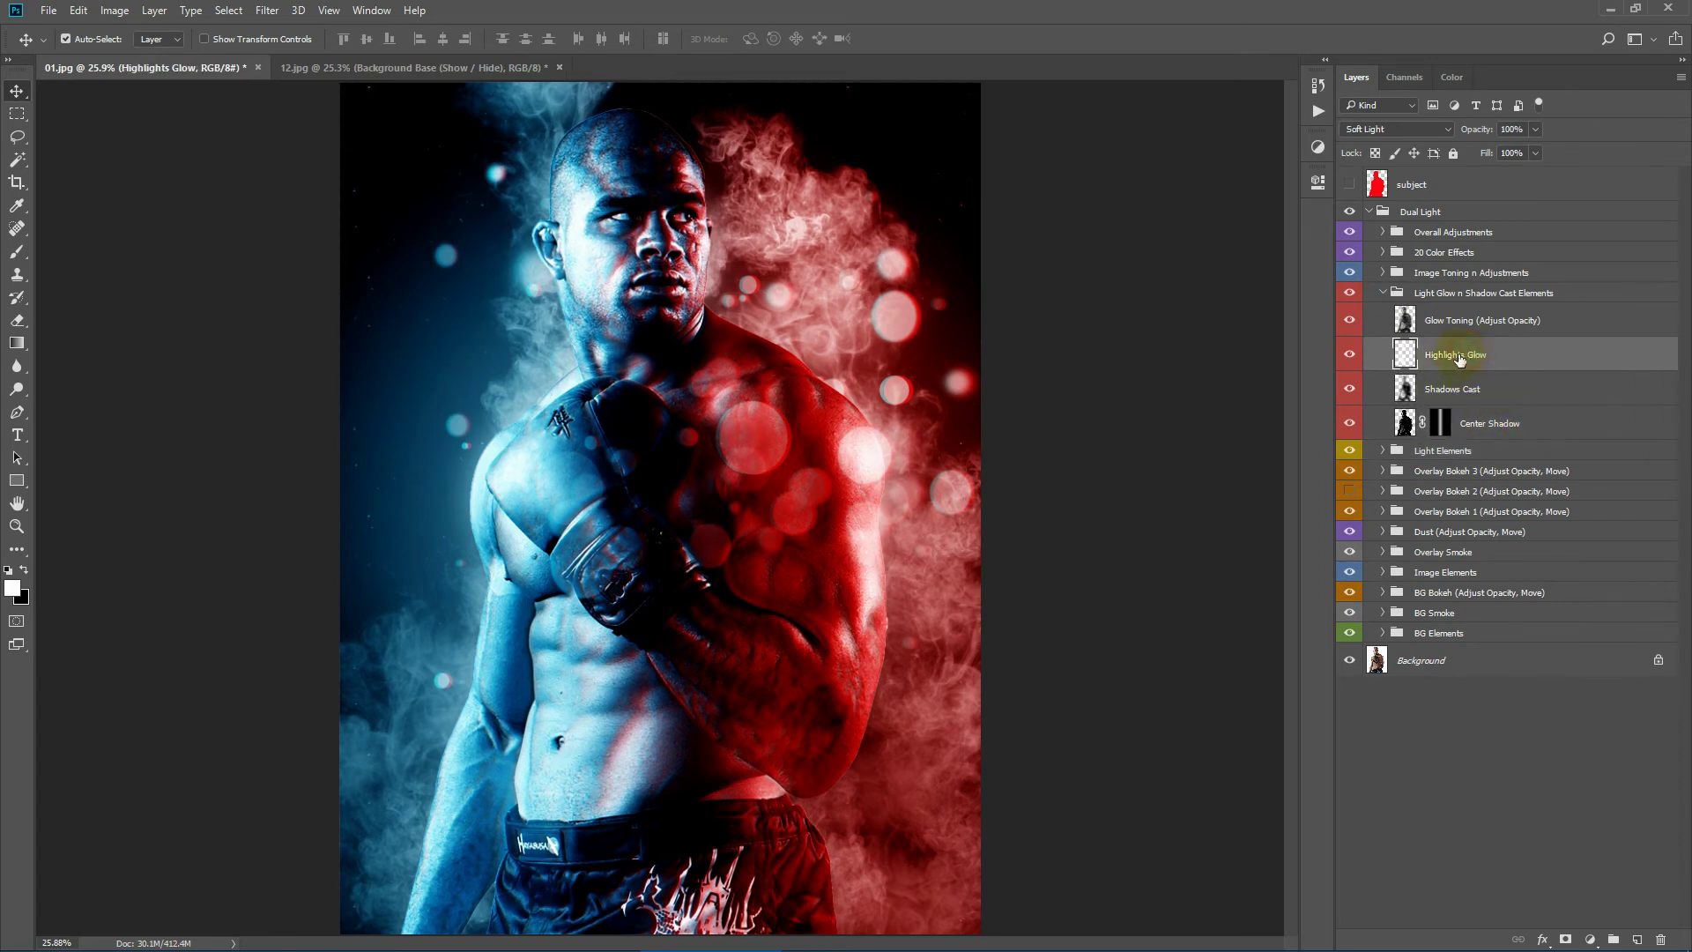
pyautogui.click(1351, 356)
pyautogui.click(1351, 356)
pyautogui.moveTo(1474, 131); pyautogui.dragTo(1601, 133)
# Step: Try different opacities on the Glow Toning layer and collapse the Light Glow n Shadow Cast Elements group
pyautogui.click(1516, 326)
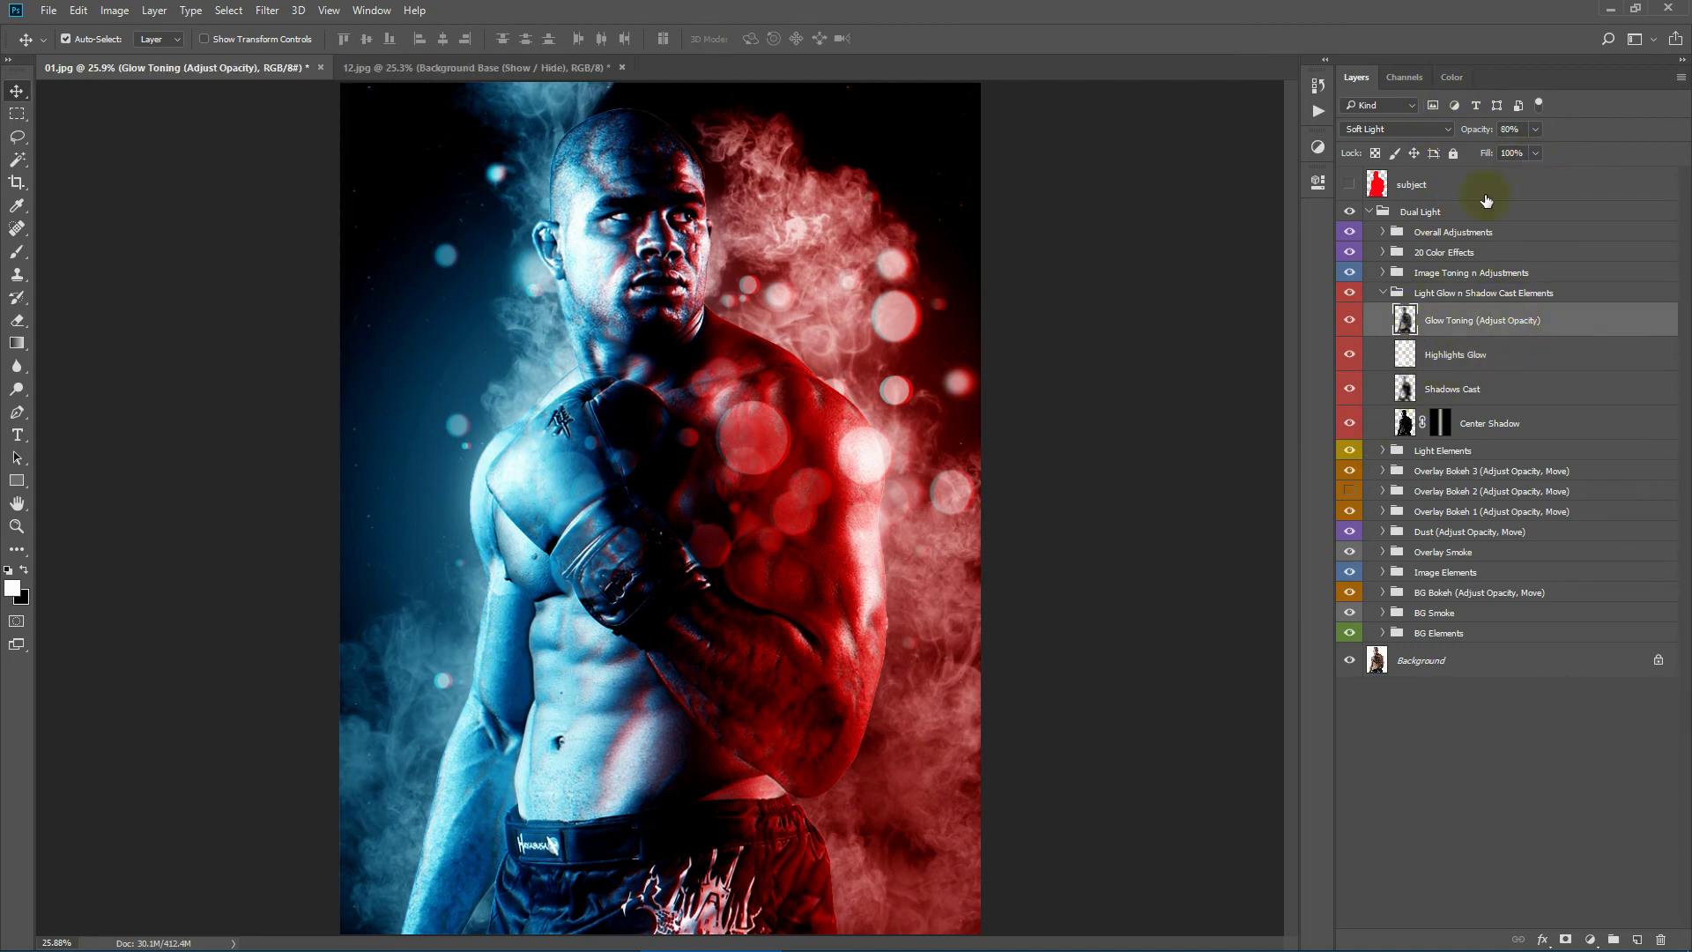
pyautogui.moveTo(1476, 130); pyautogui.dragTo(1521, 172)
pyautogui.click(1383, 292)
# Step: Expand the Image Toning n Adjustments group and set the Image Levels shadow input level to 21
pyautogui.click(1462, 275)
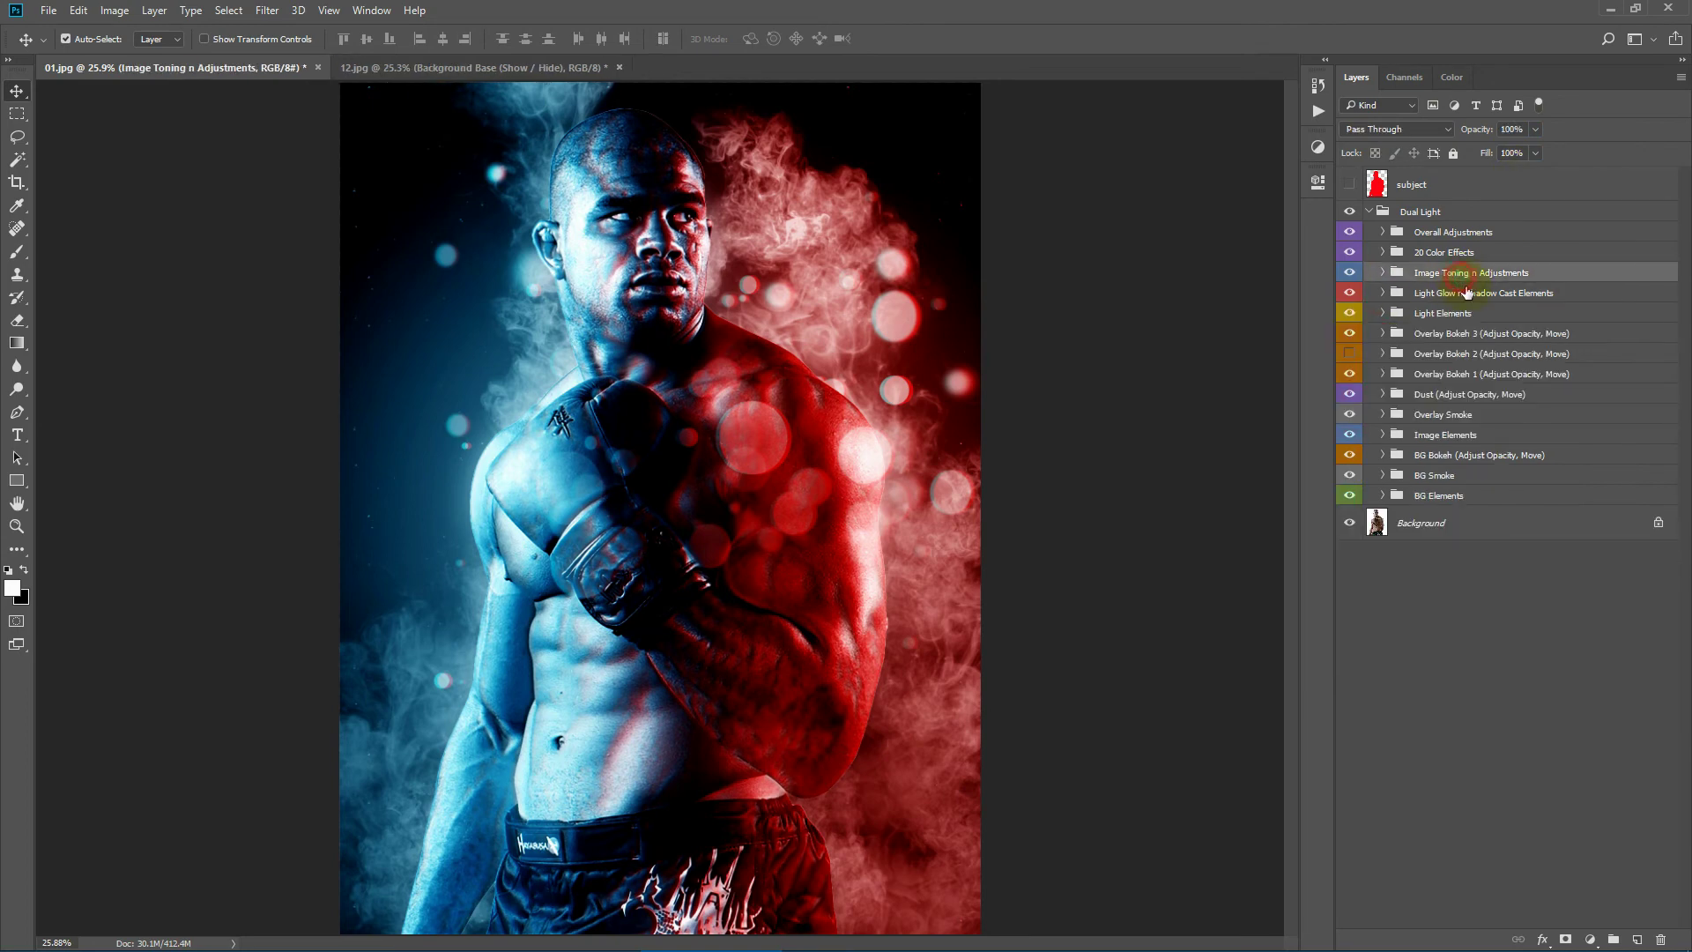
pyautogui.click(1380, 275)
pyautogui.click(1412, 402)
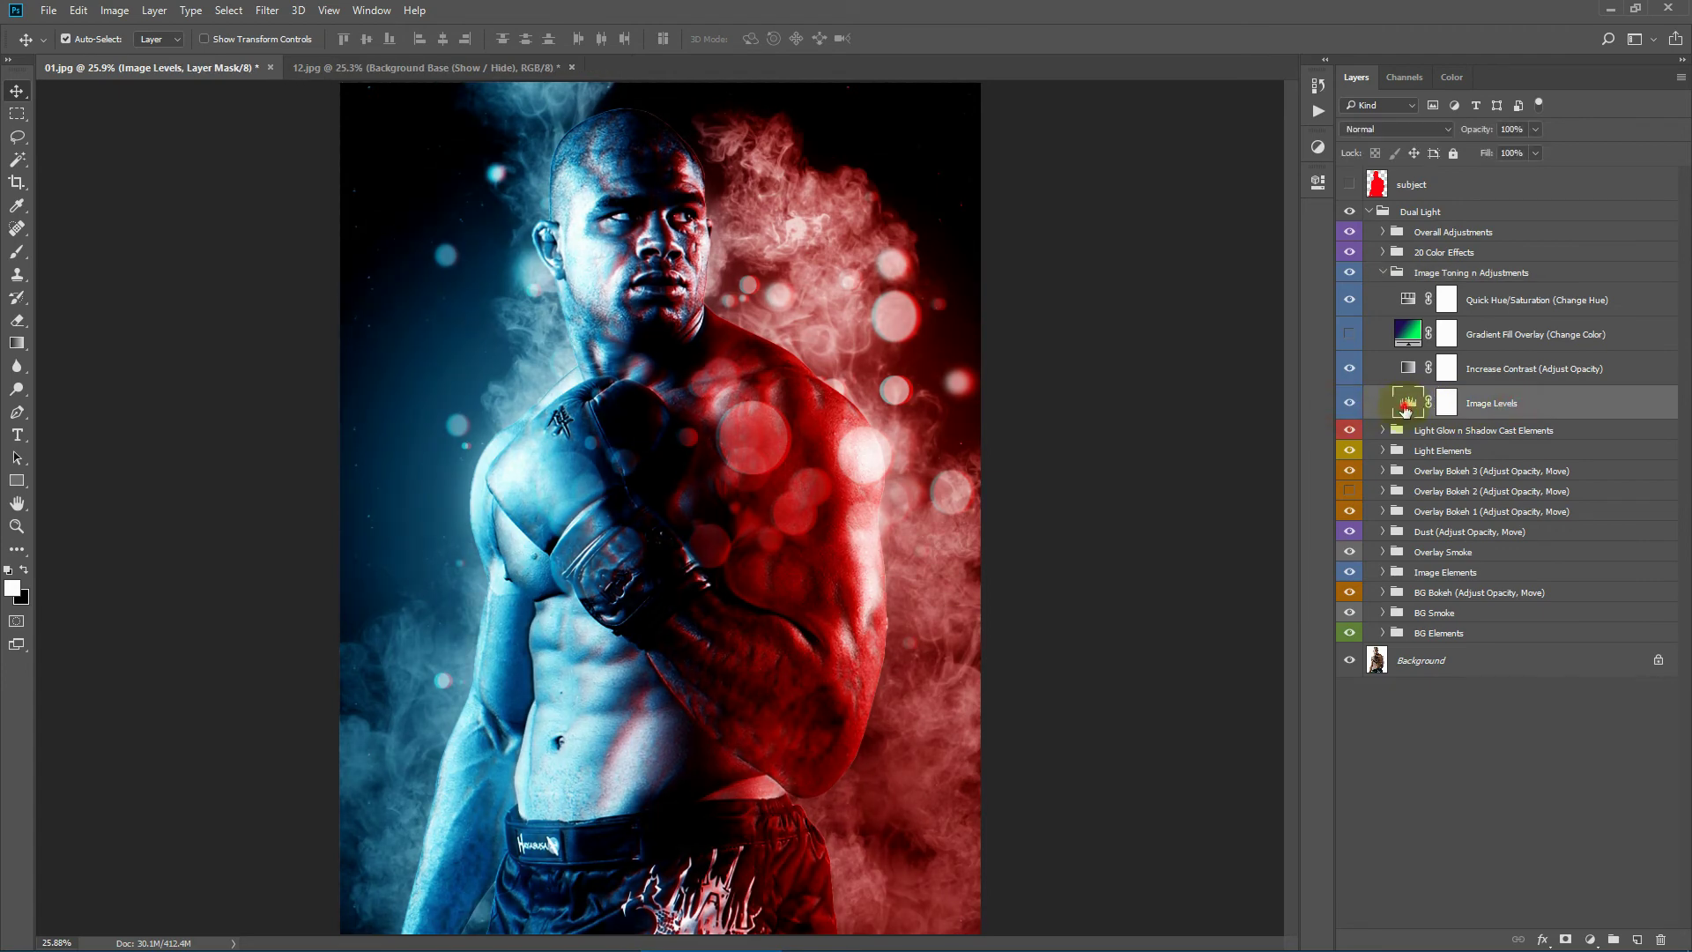
pyautogui.doubleClick(1407, 405)
pyautogui.moveTo(1082, 356); pyautogui.dragTo(1097, 359)
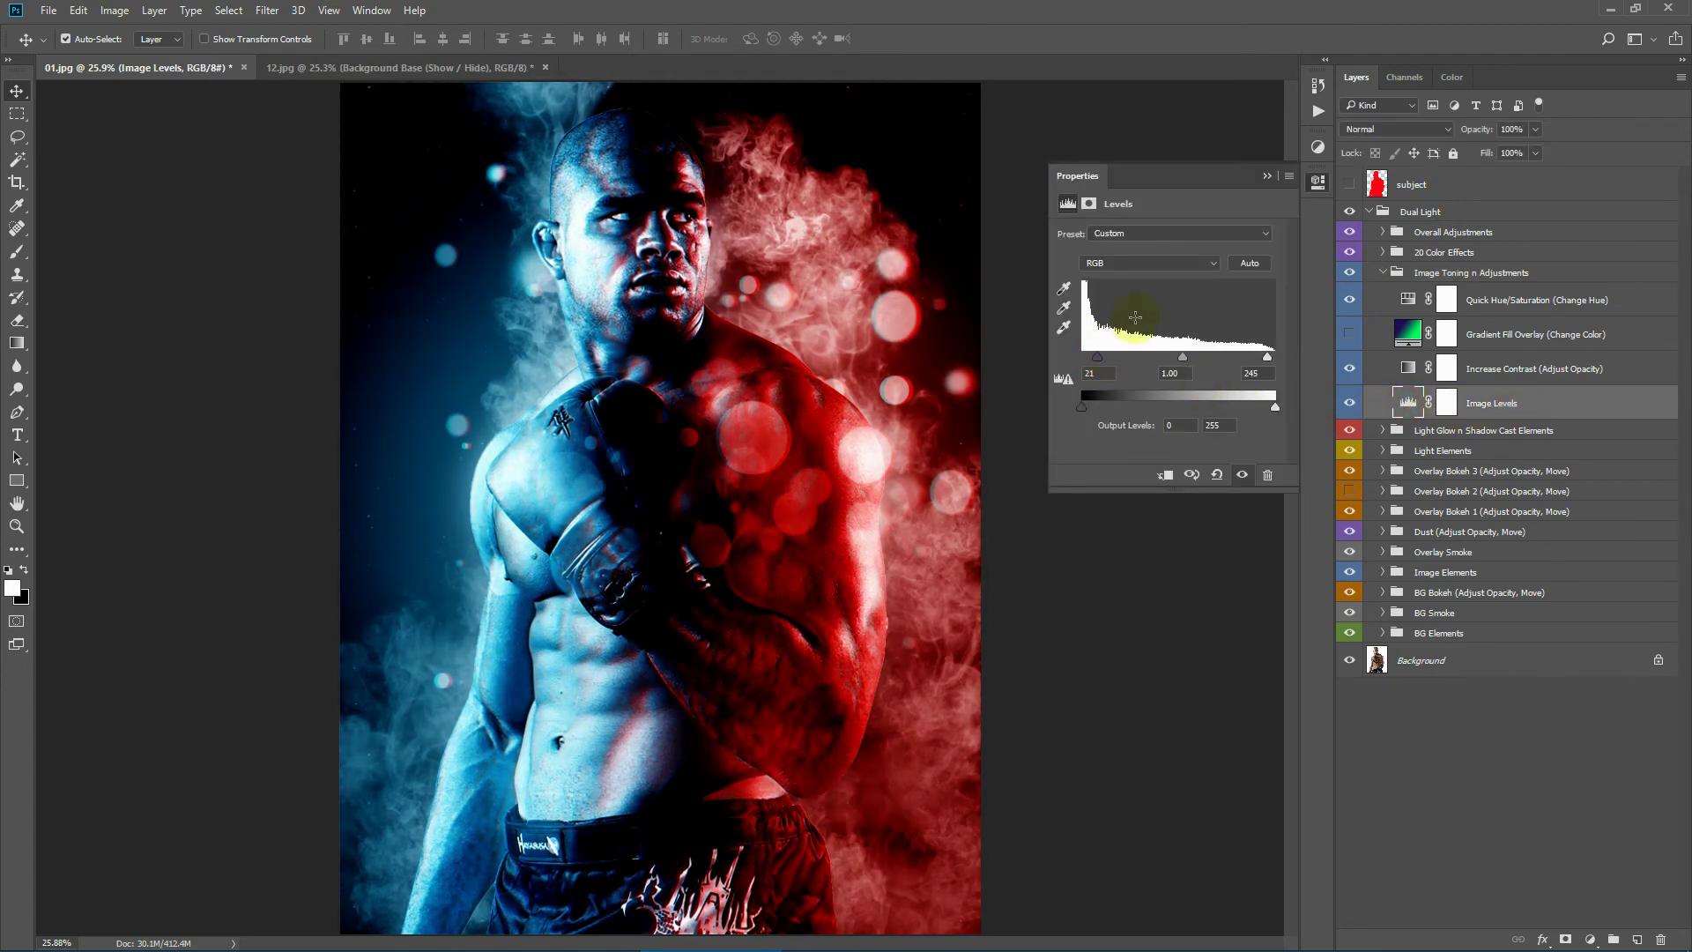
pyautogui.click(1268, 177)
# Step: Try different opacities on the Increase Contrast layer to test the contrast strength
pyautogui.click(1532, 375)
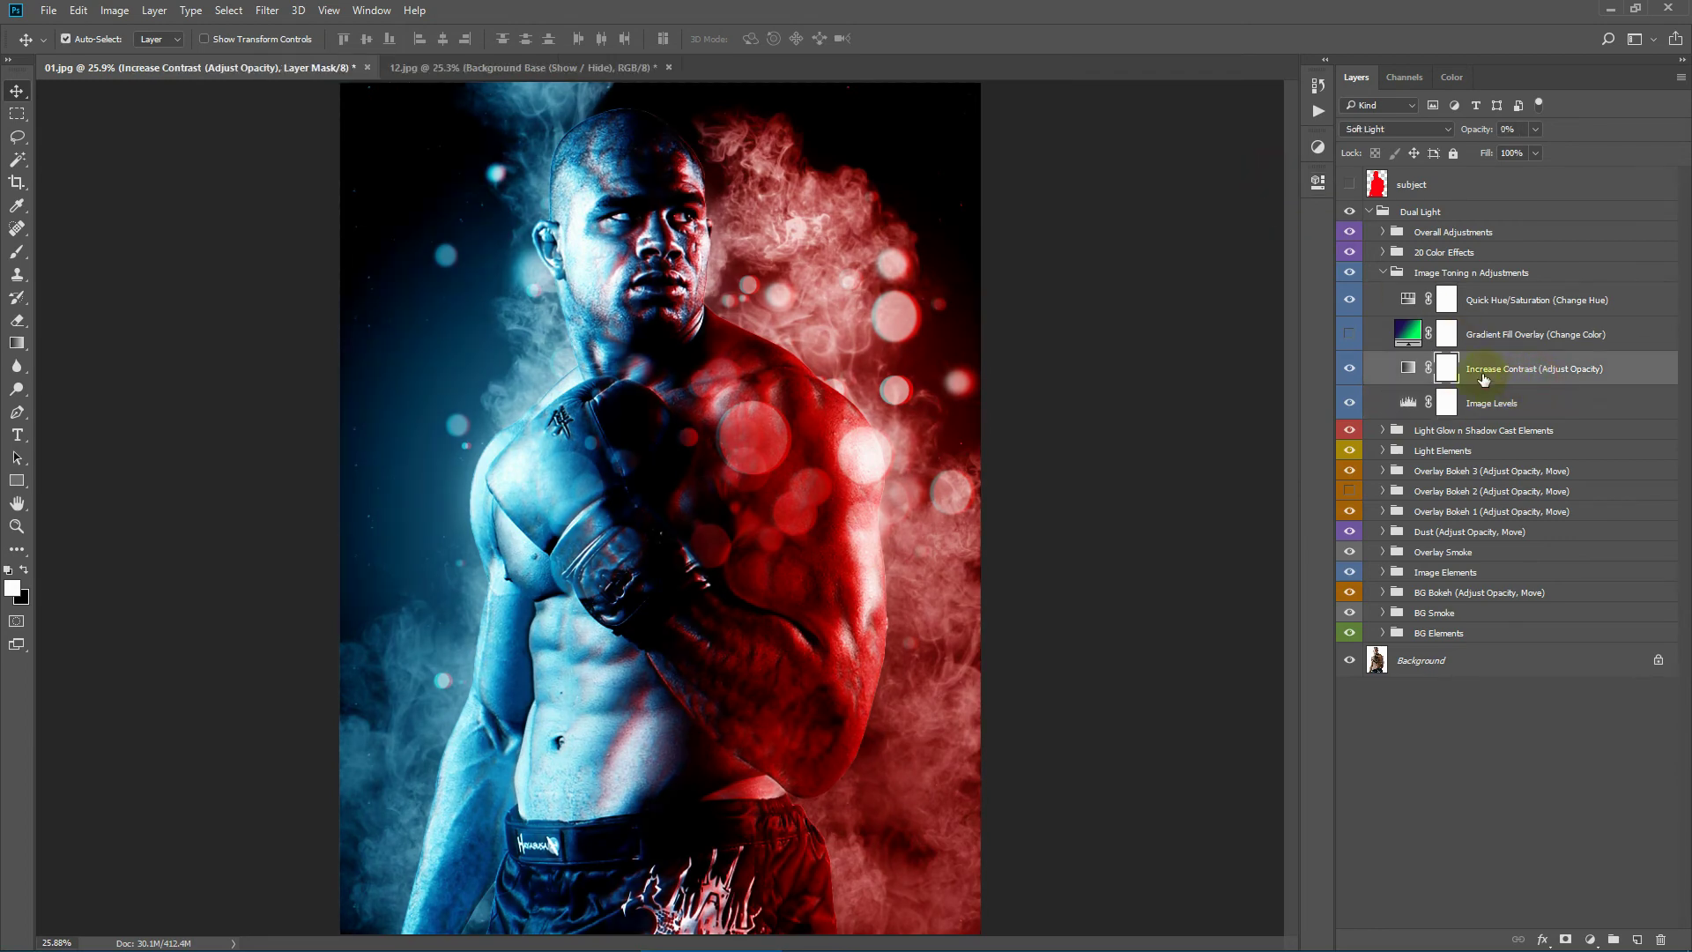
pyautogui.moveTo(1471, 133)
pyautogui.mouseDown()
pyautogui.moveTo(1573, 130)
pyautogui.moveTo(1486, 141)
pyautogui.mouseUp()
pyautogui.click(1502, 369)
# Step: Show the Gradient Fill Overlay layer and try the Blue, Red, Yellow; Orange, Yellow, Orange; and Red, Green preset gradients on it
pyautogui.click(1535, 336)
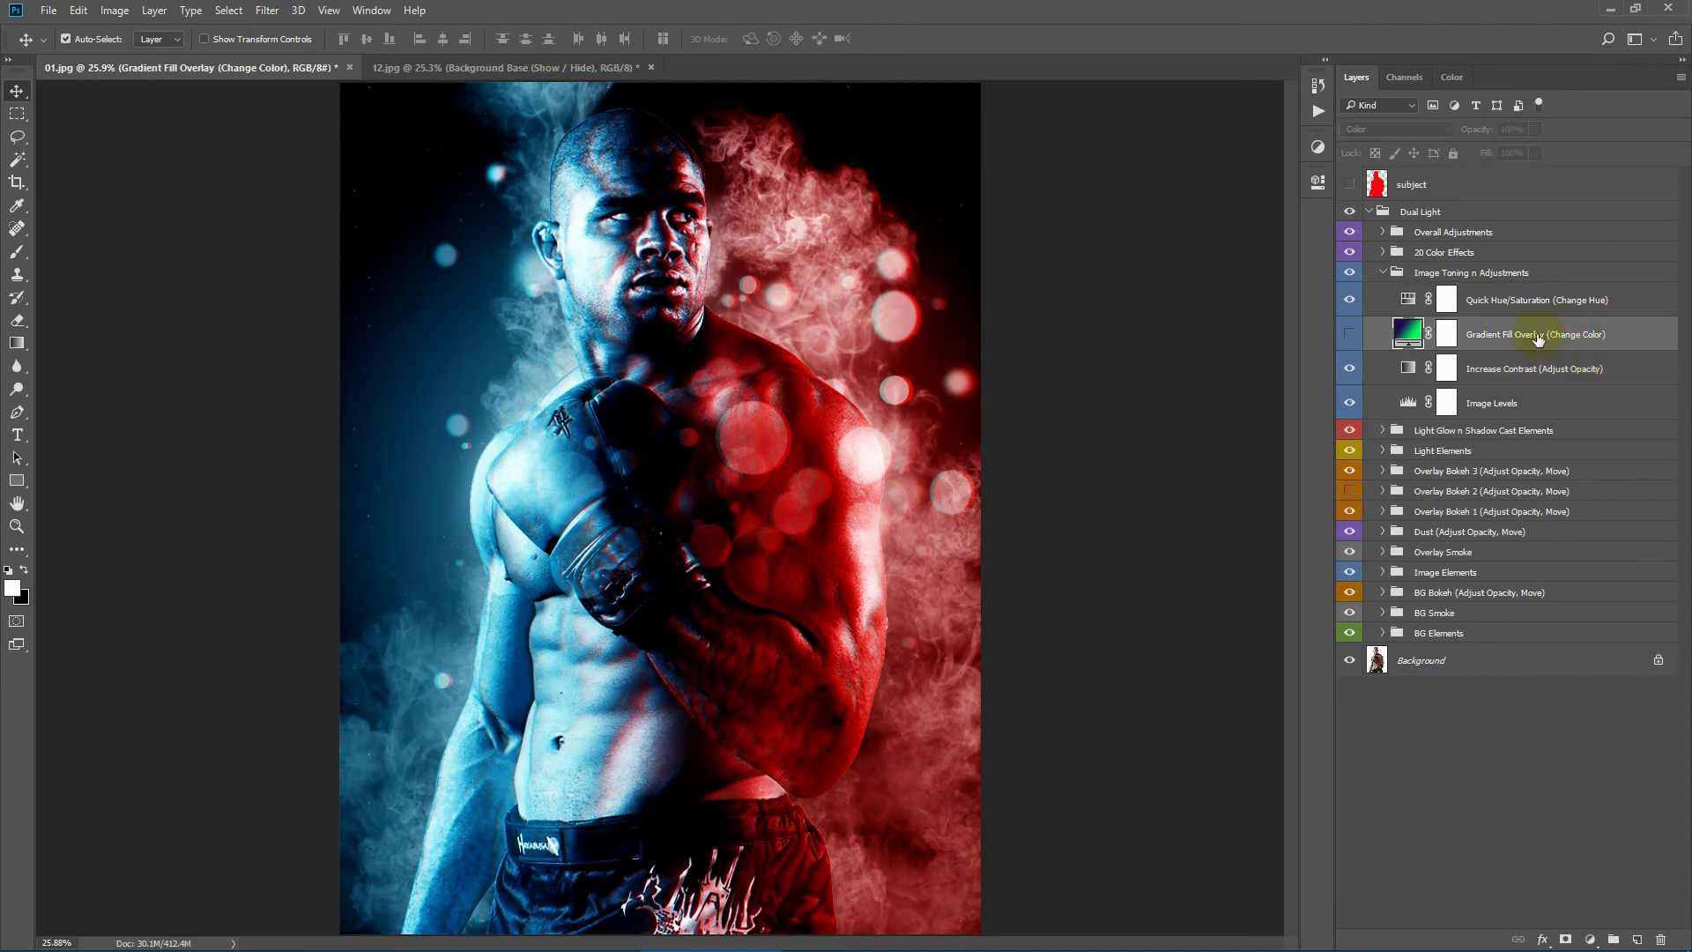
pyautogui.click(1354, 333)
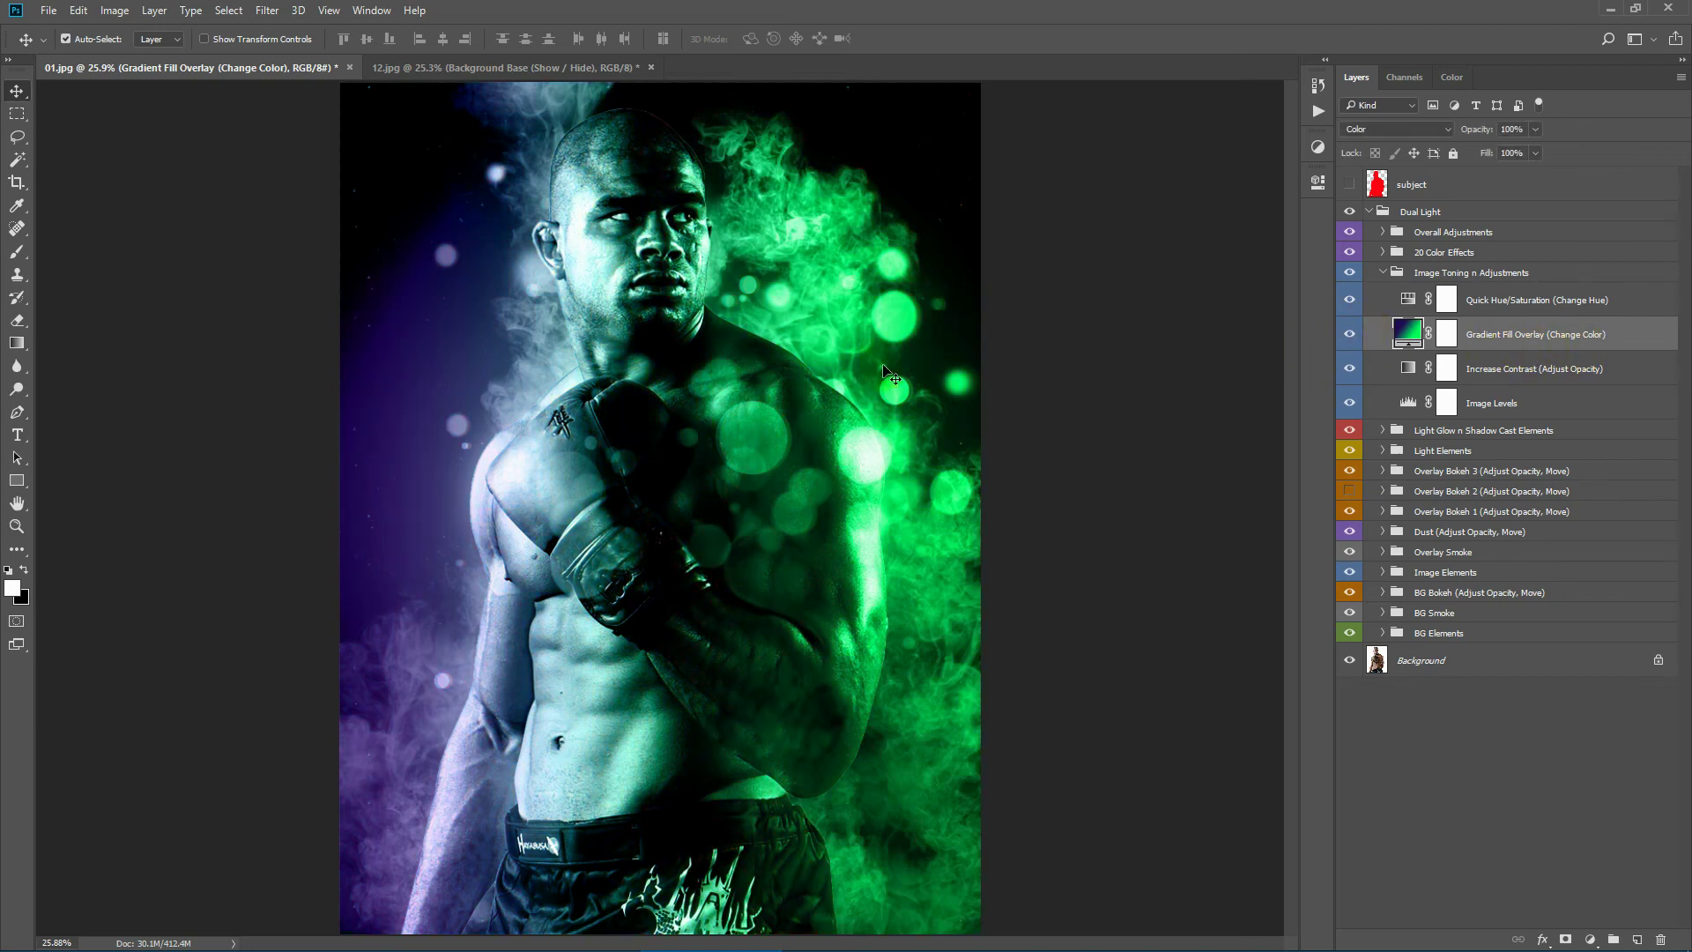
pyautogui.doubleClick(1412, 336)
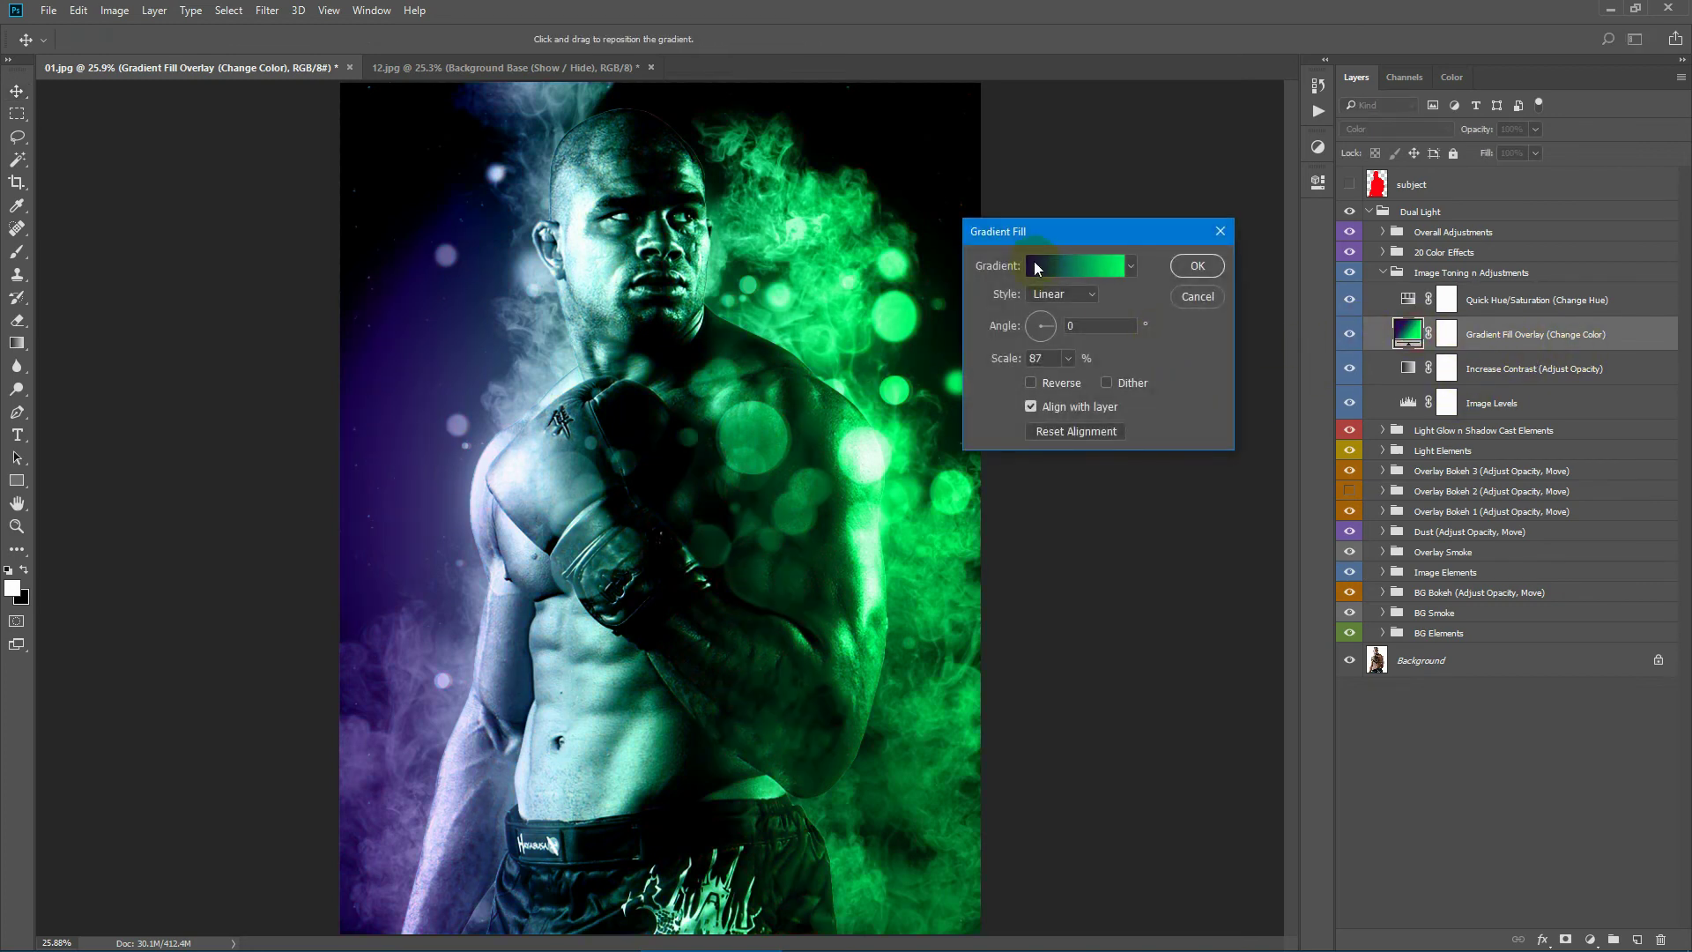
pyautogui.click(1033, 264)
pyautogui.moveTo(901, 163); pyautogui.dragTo(1180, 141)
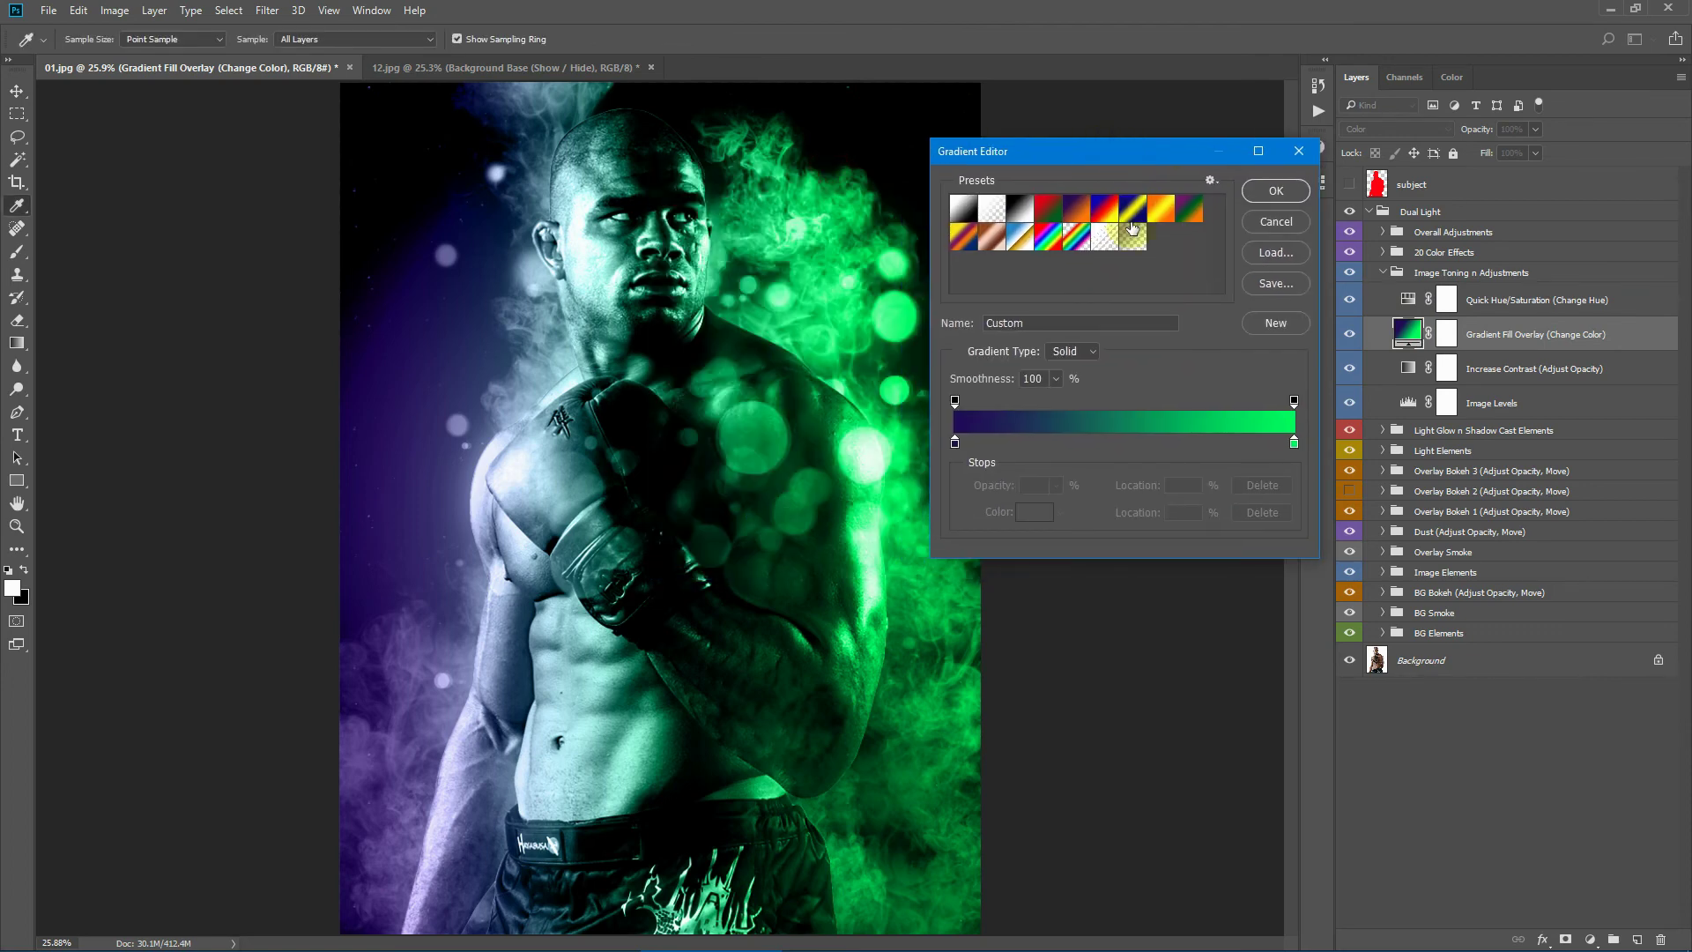
pyautogui.click(1099, 212)
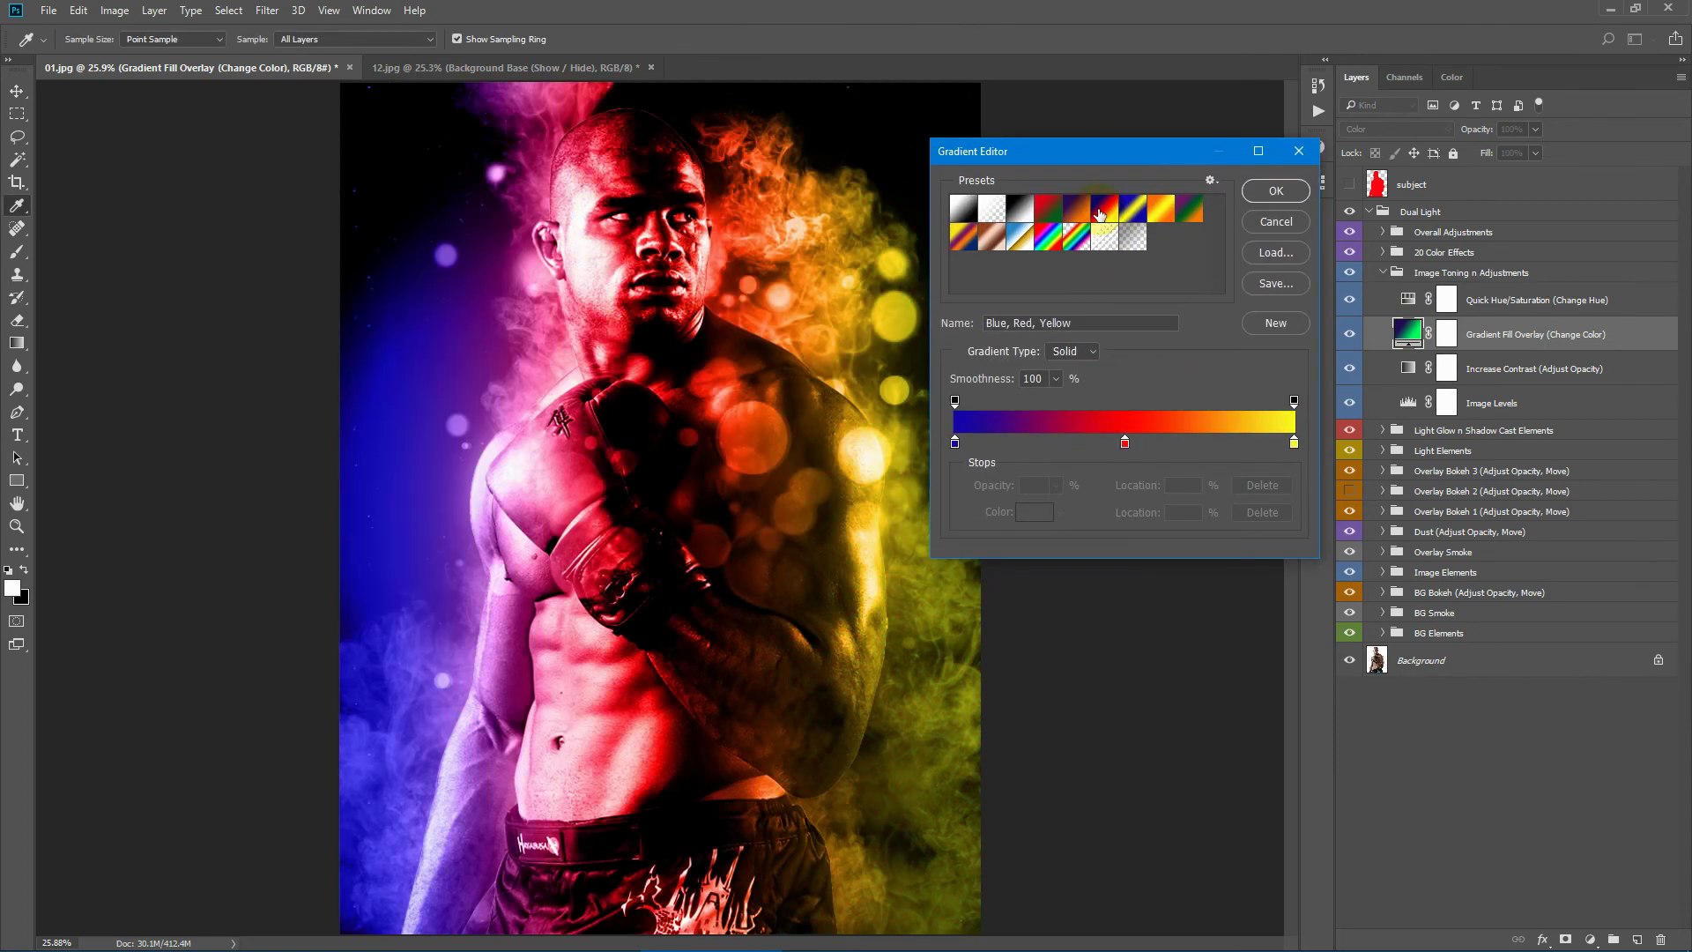
pyautogui.click(1185, 212)
pyautogui.click(1150, 214)
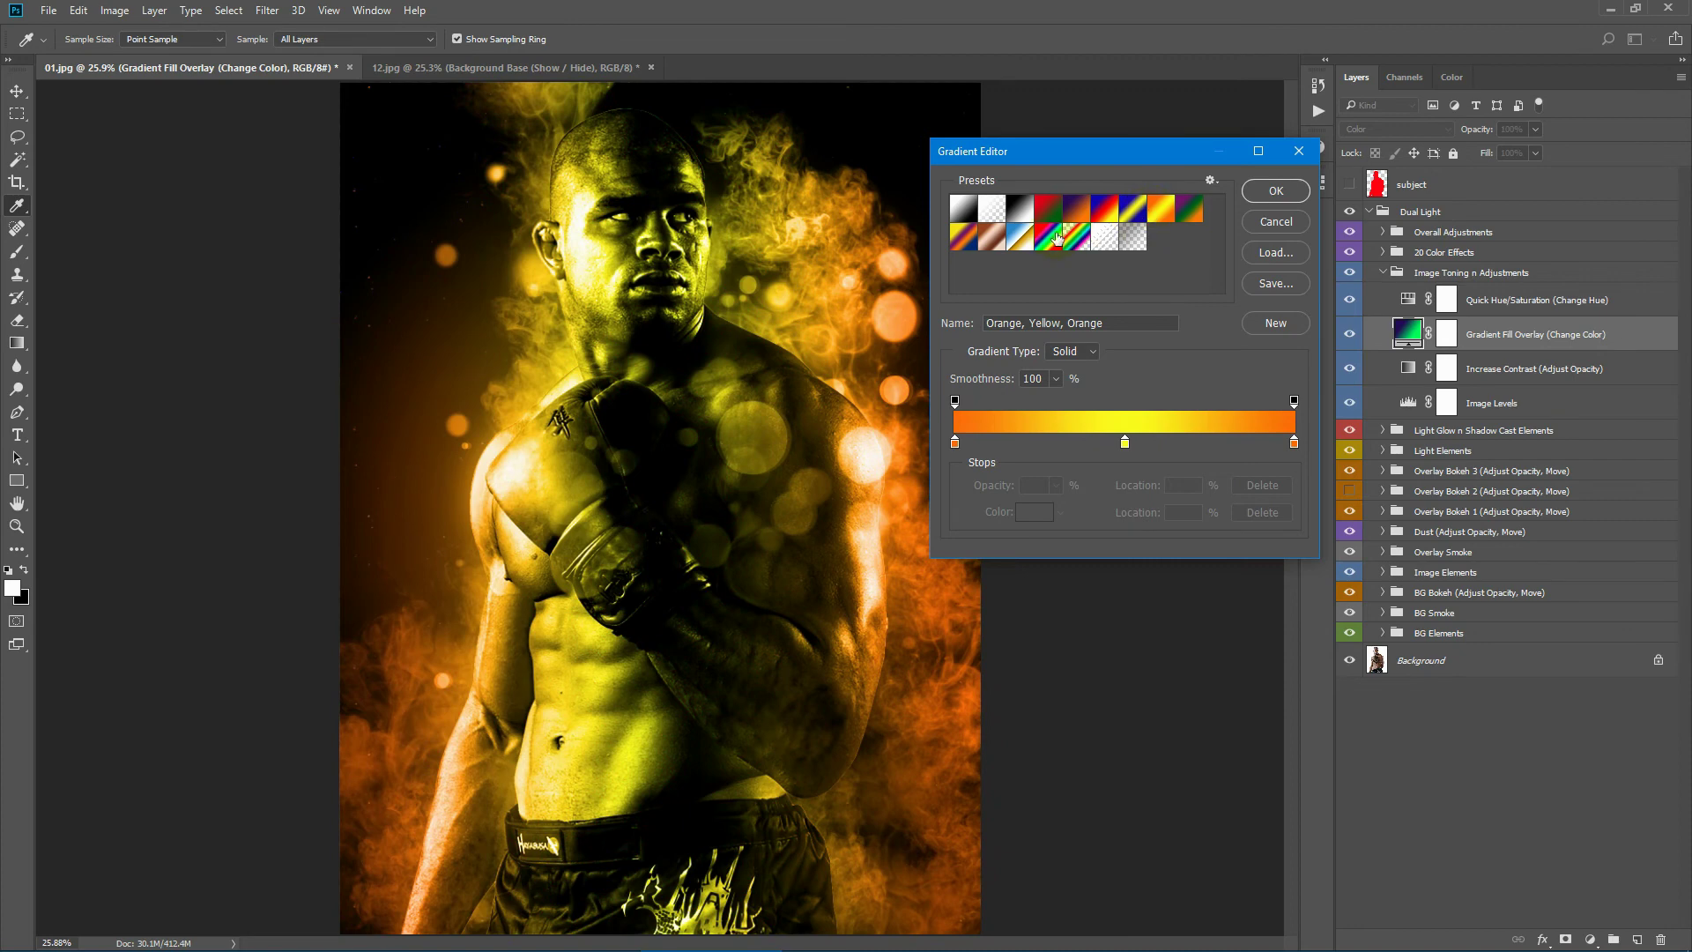
pyautogui.click(1050, 209)
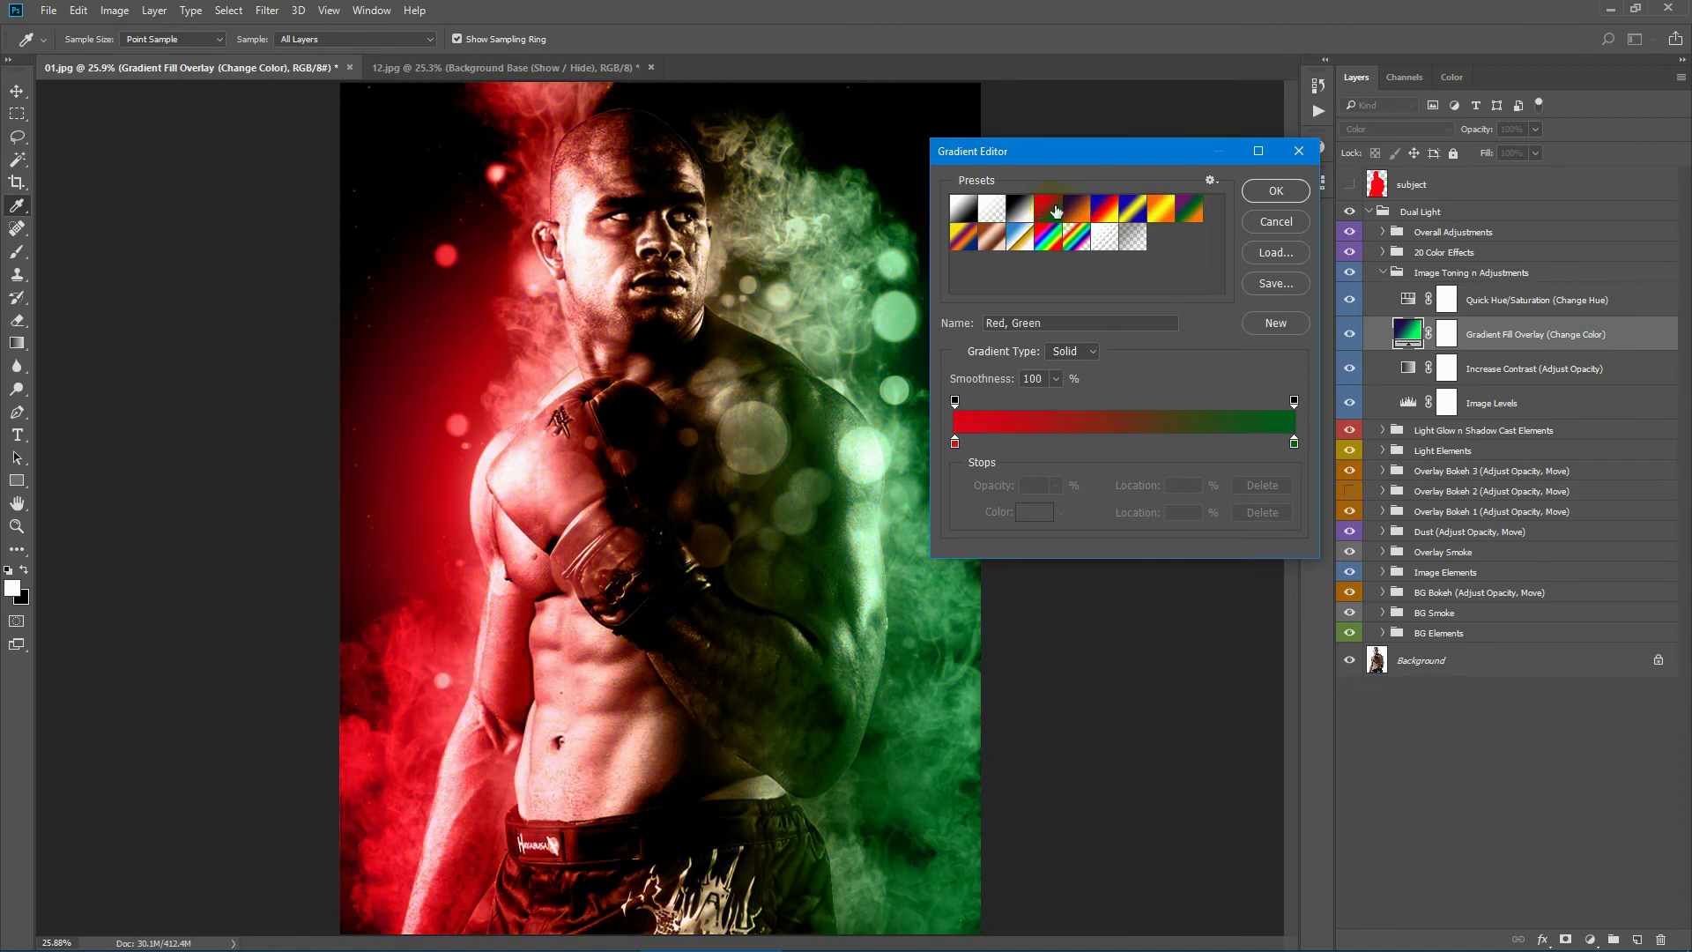
pyautogui.click(1283, 222)
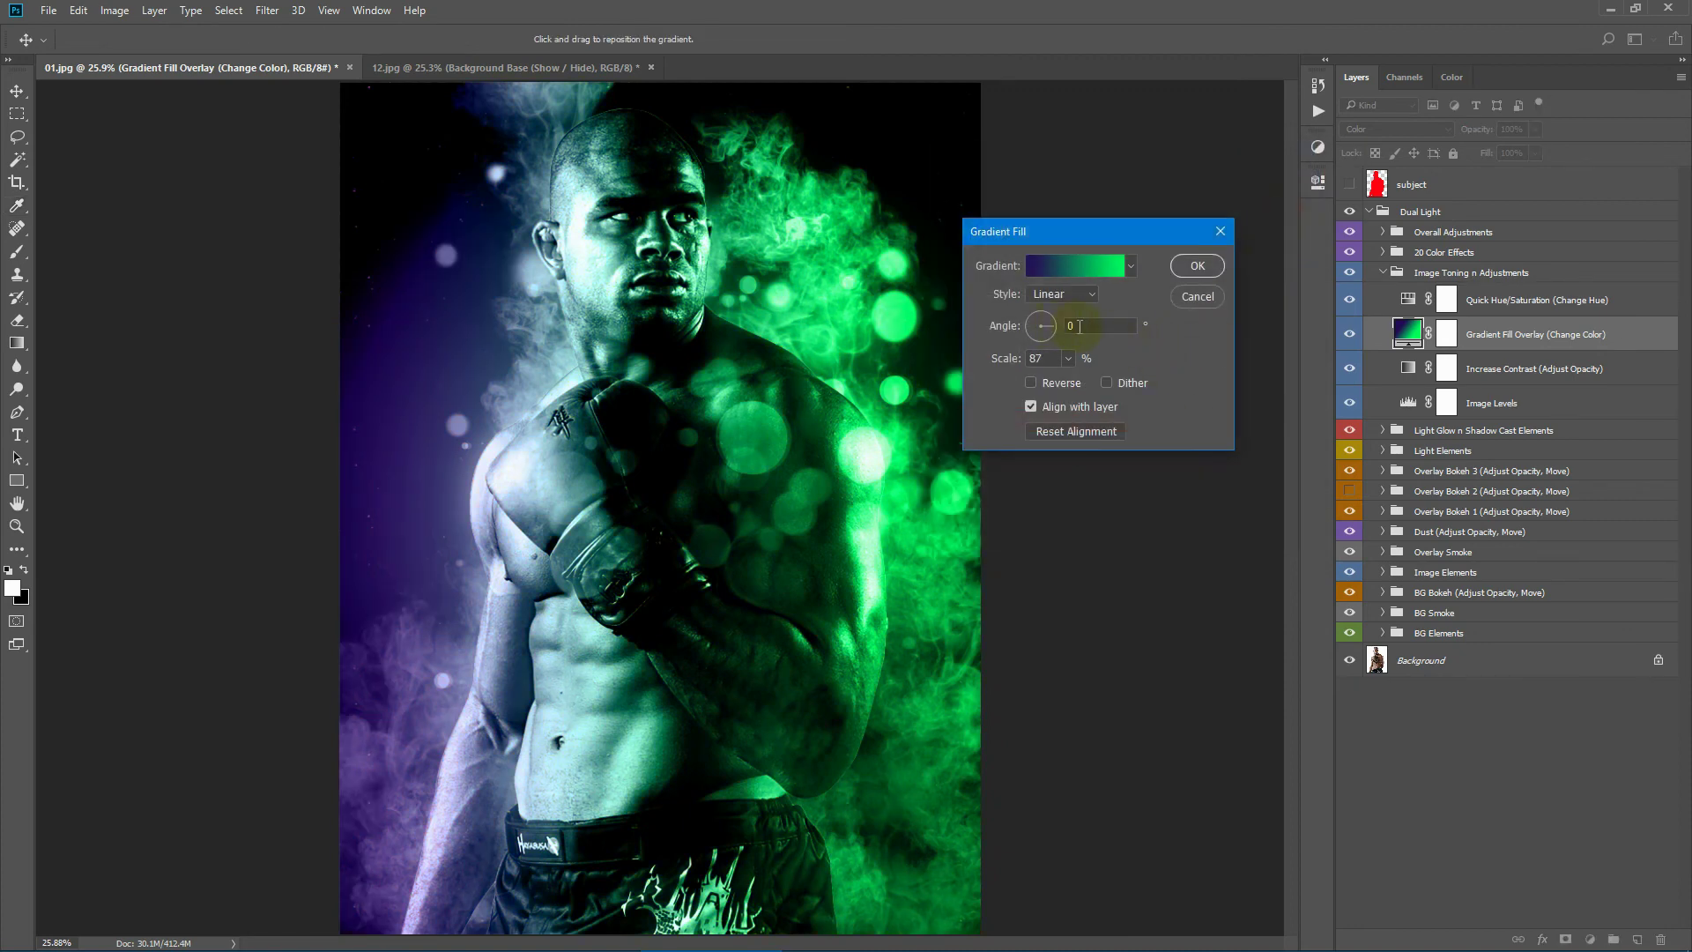
# Step: Try a 176.82° angle, 57% scale and reversed colors on the gradient fill, and hide the Gradient Fill Overlay layer
pyautogui.moveTo(1047, 312); pyautogui.dragTo(1025, 324)
pyautogui.click(1032, 358)
pyautogui.click(1031, 383)
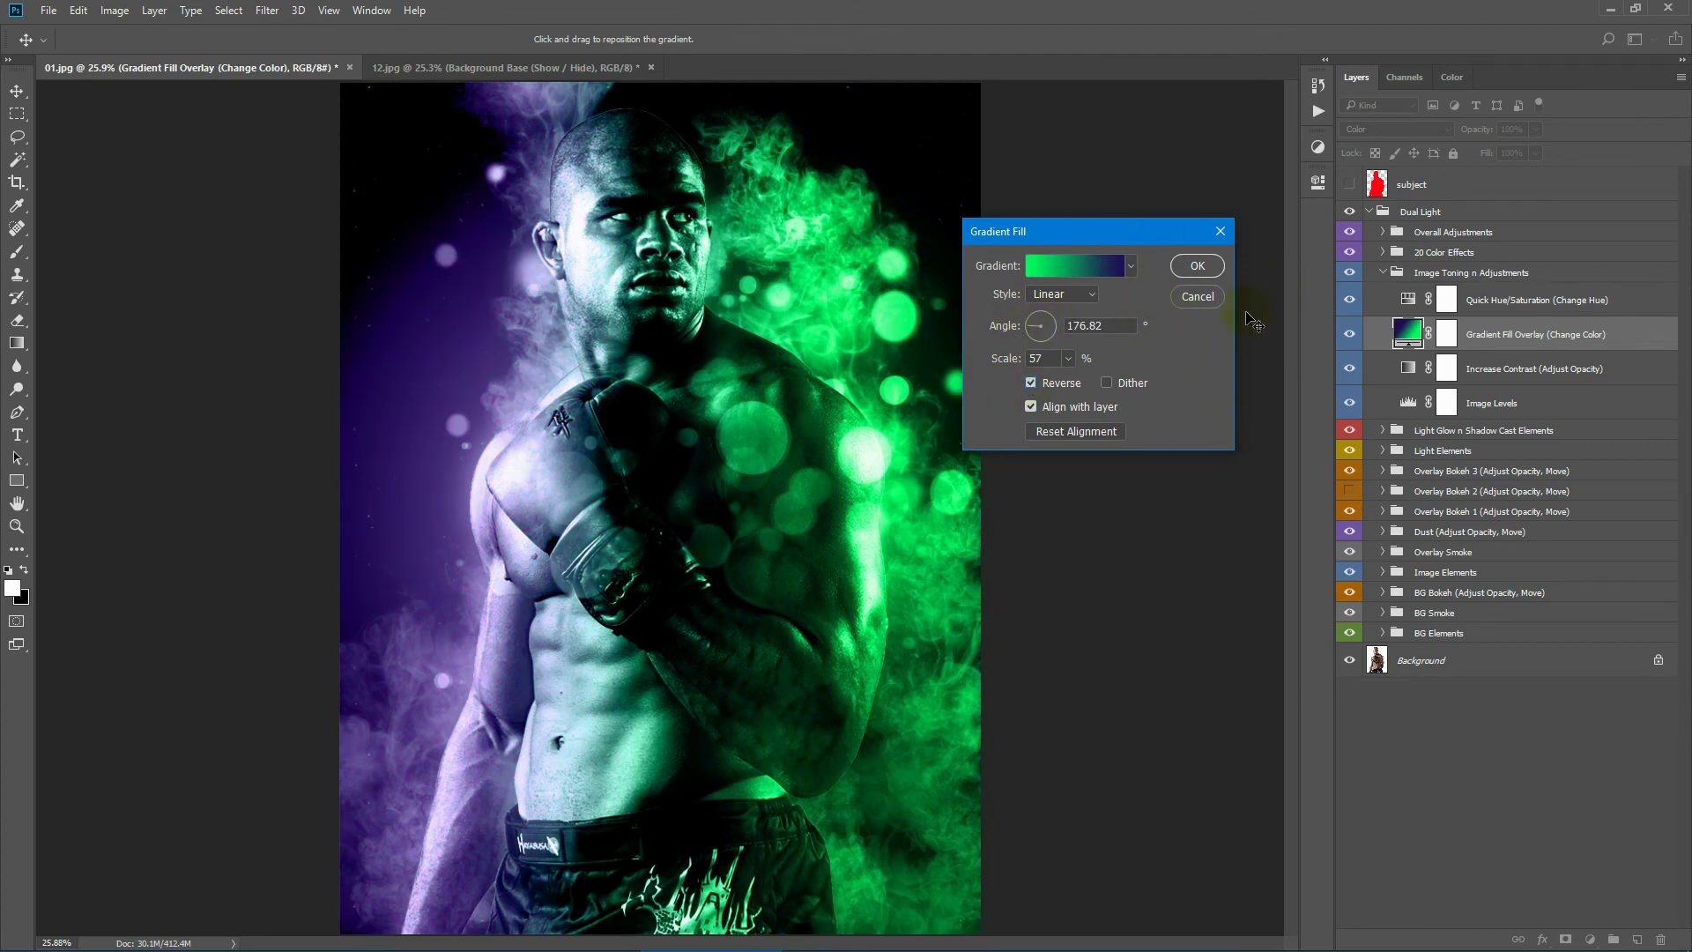
pyautogui.click(1197, 265)
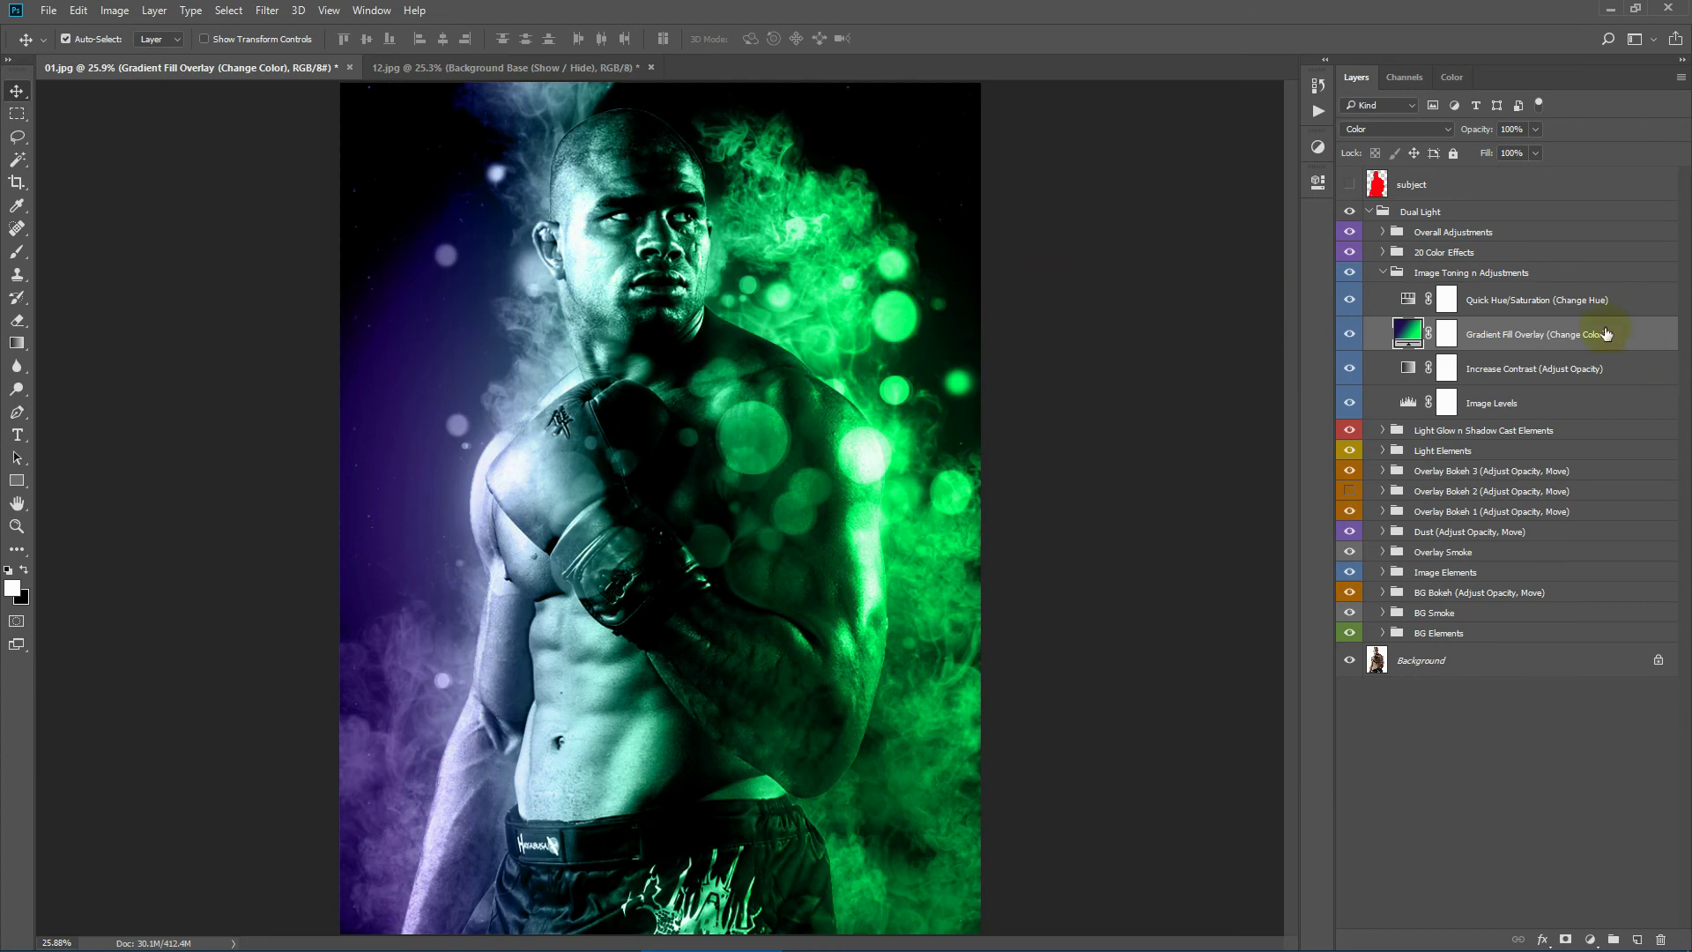
pyautogui.click(1582, 310)
pyautogui.click(1353, 335)
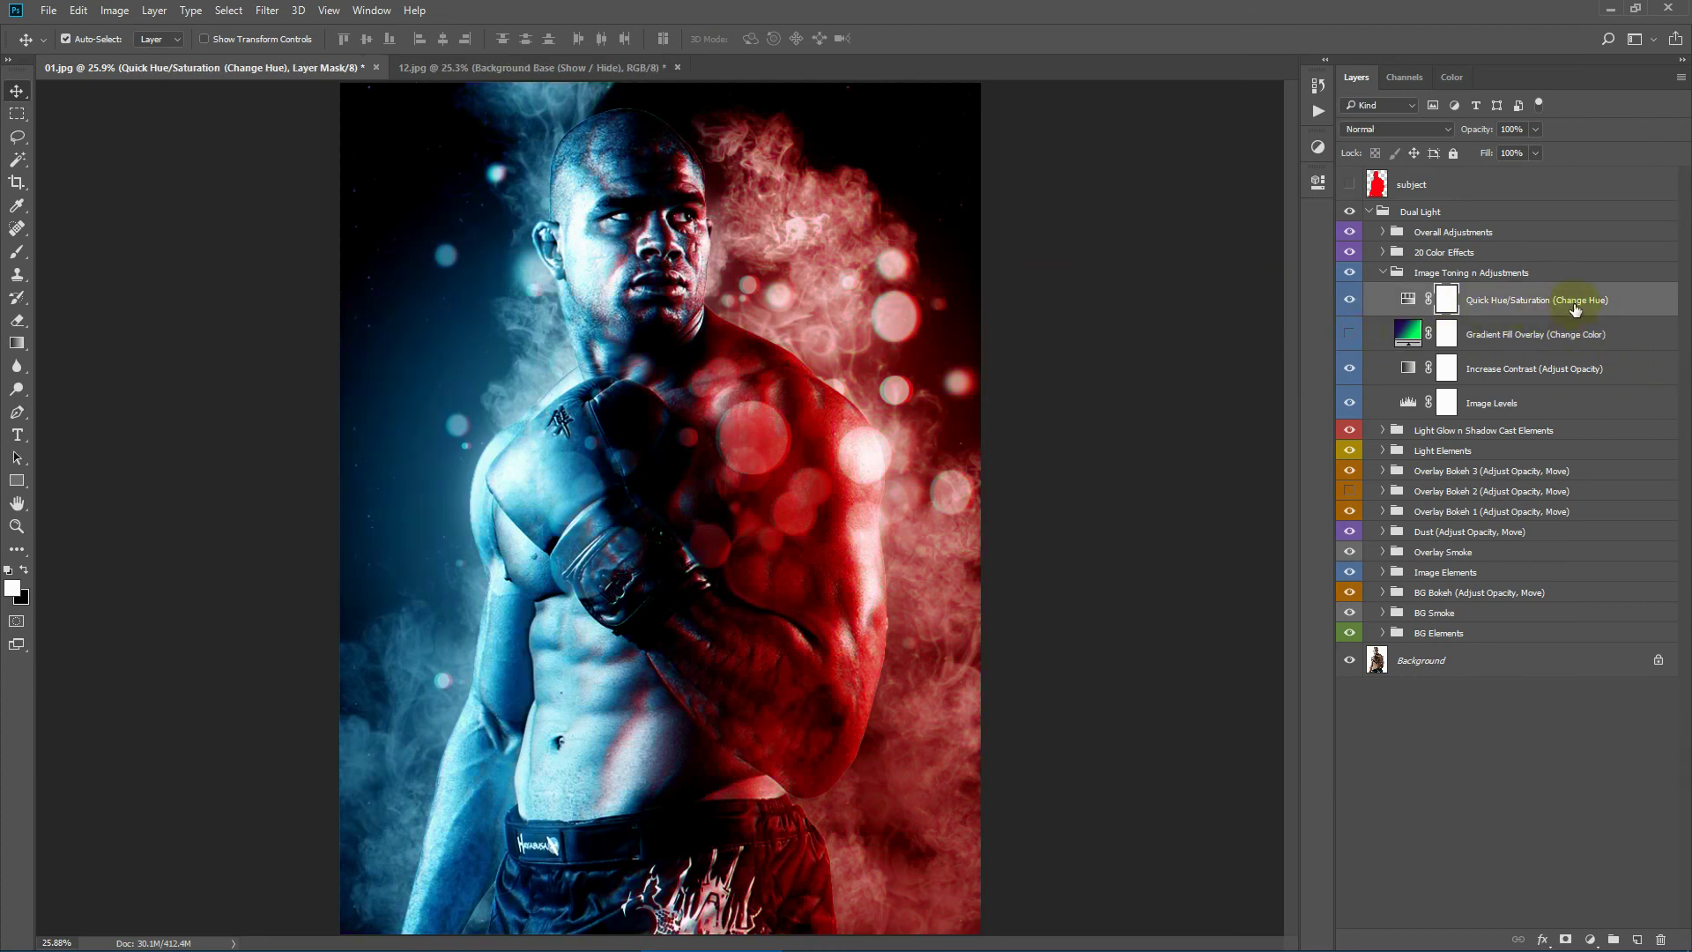
# Step: Try a hue shift of -180 on the Quick Hue/Saturation layer and return the hue to its neutral position
pyautogui.click(1407, 302)
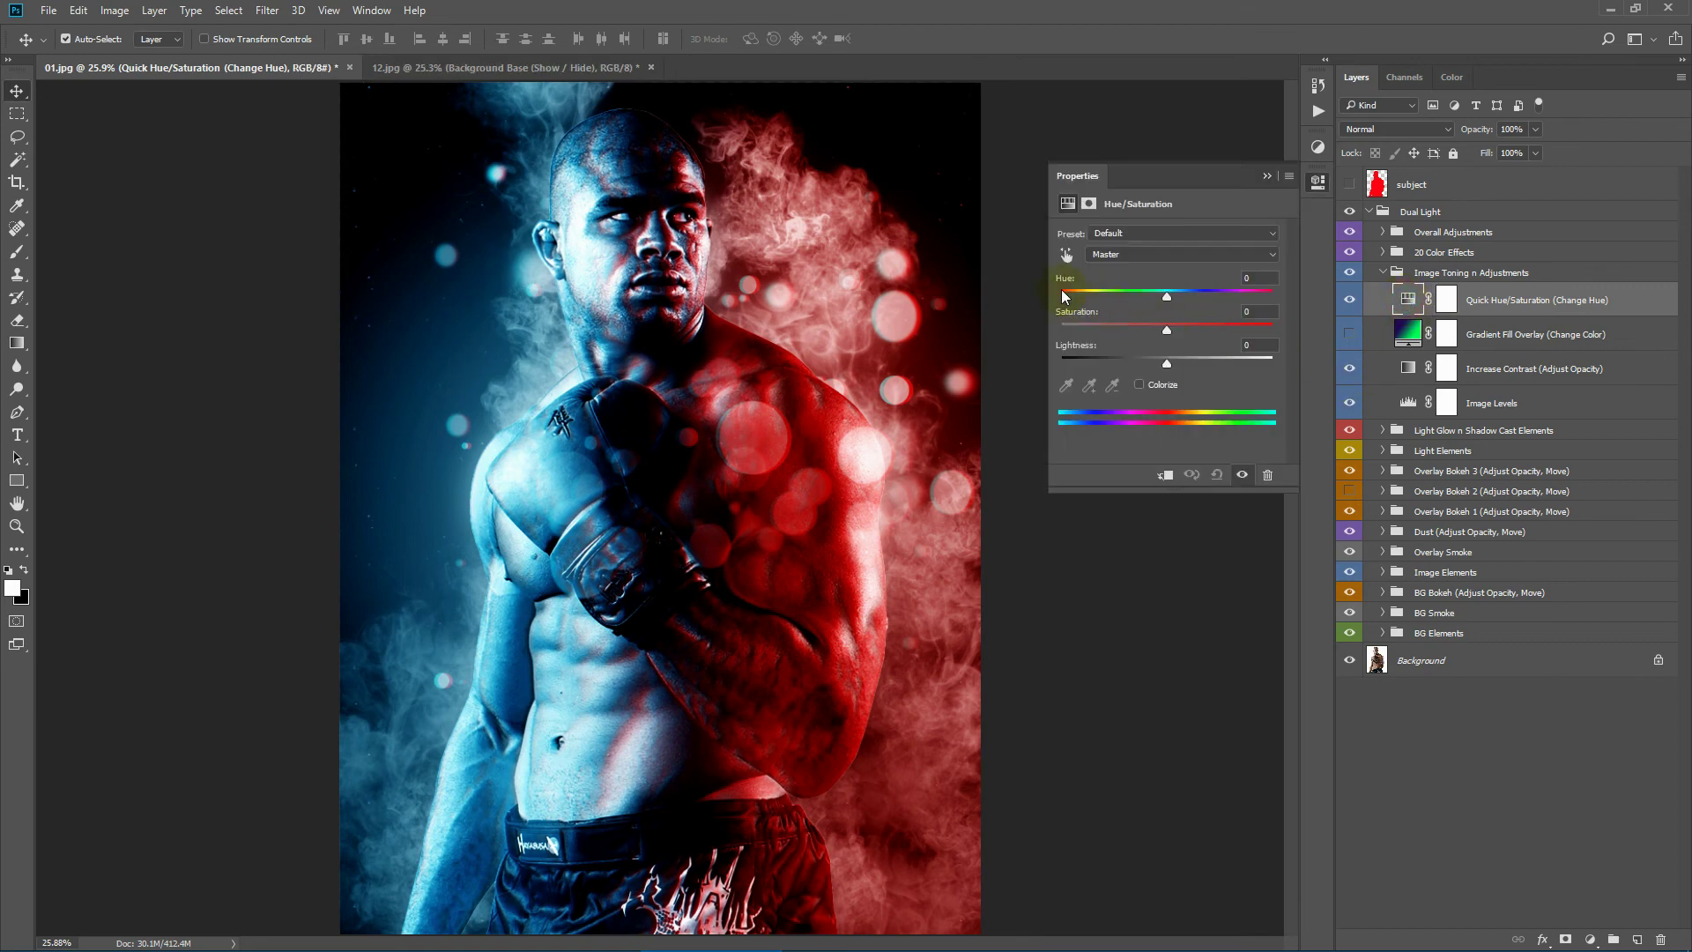
pyautogui.moveTo(1071, 300)
pyautogui.mouseDown()
pyautogui.moveTo(1267, 296)
pyautogui.moveTo(1049, 284)
pyautogui.mouseUp()
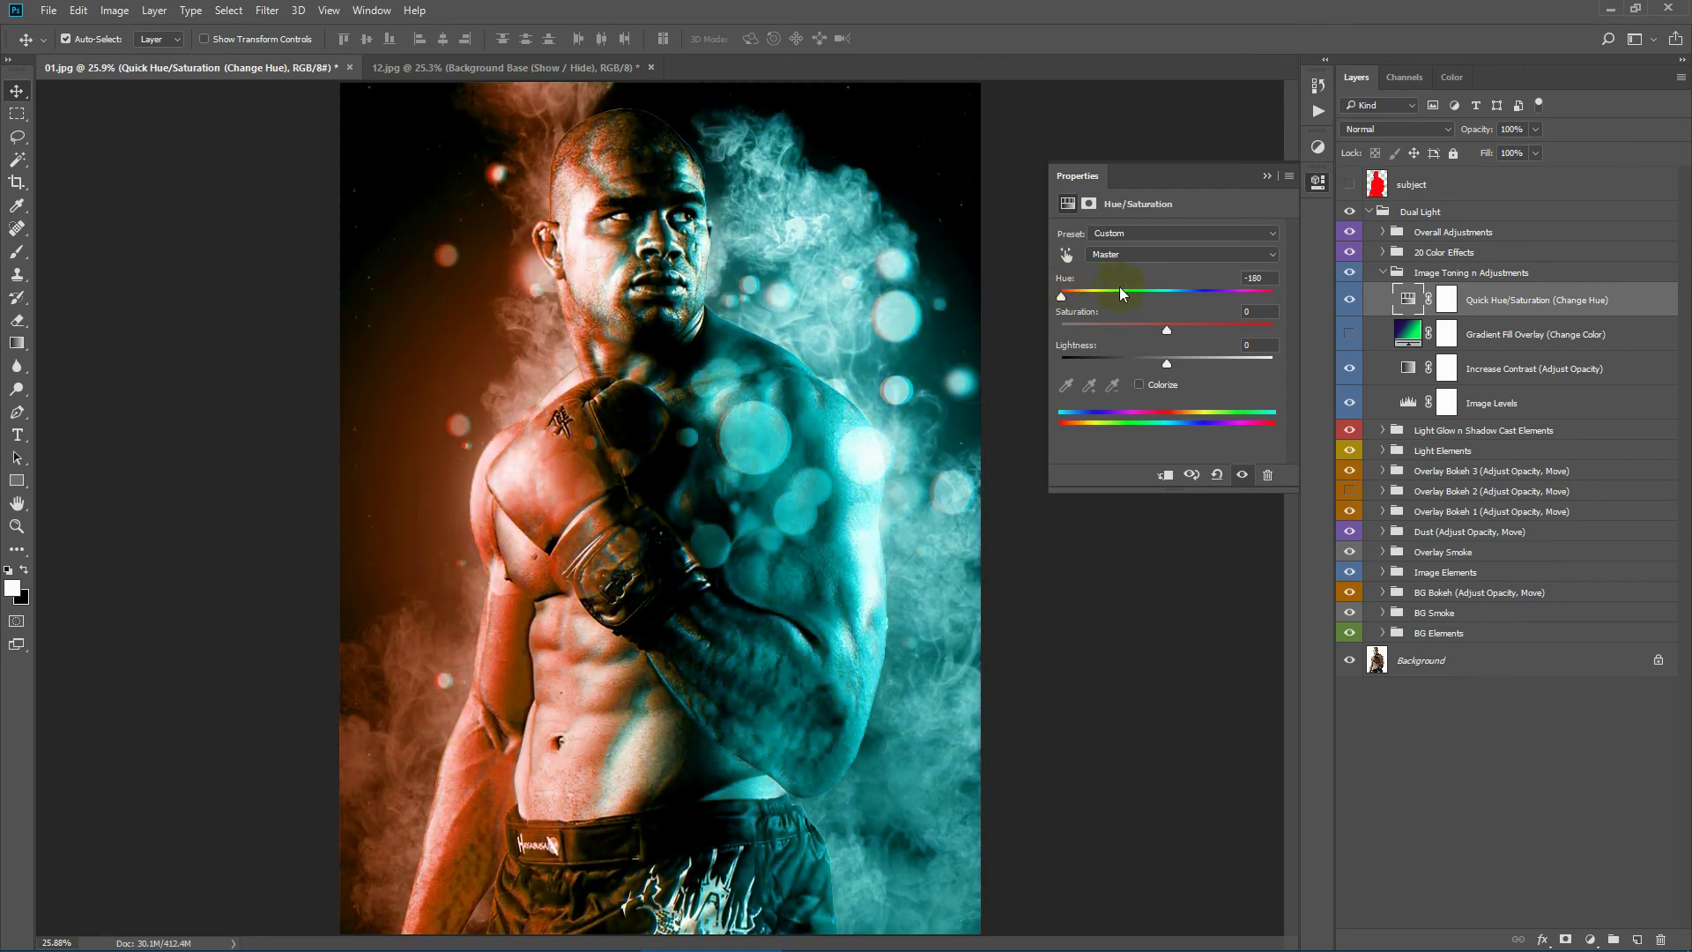
pyautogui.click(1167, 290)
pyautogui.click(1264, 173)
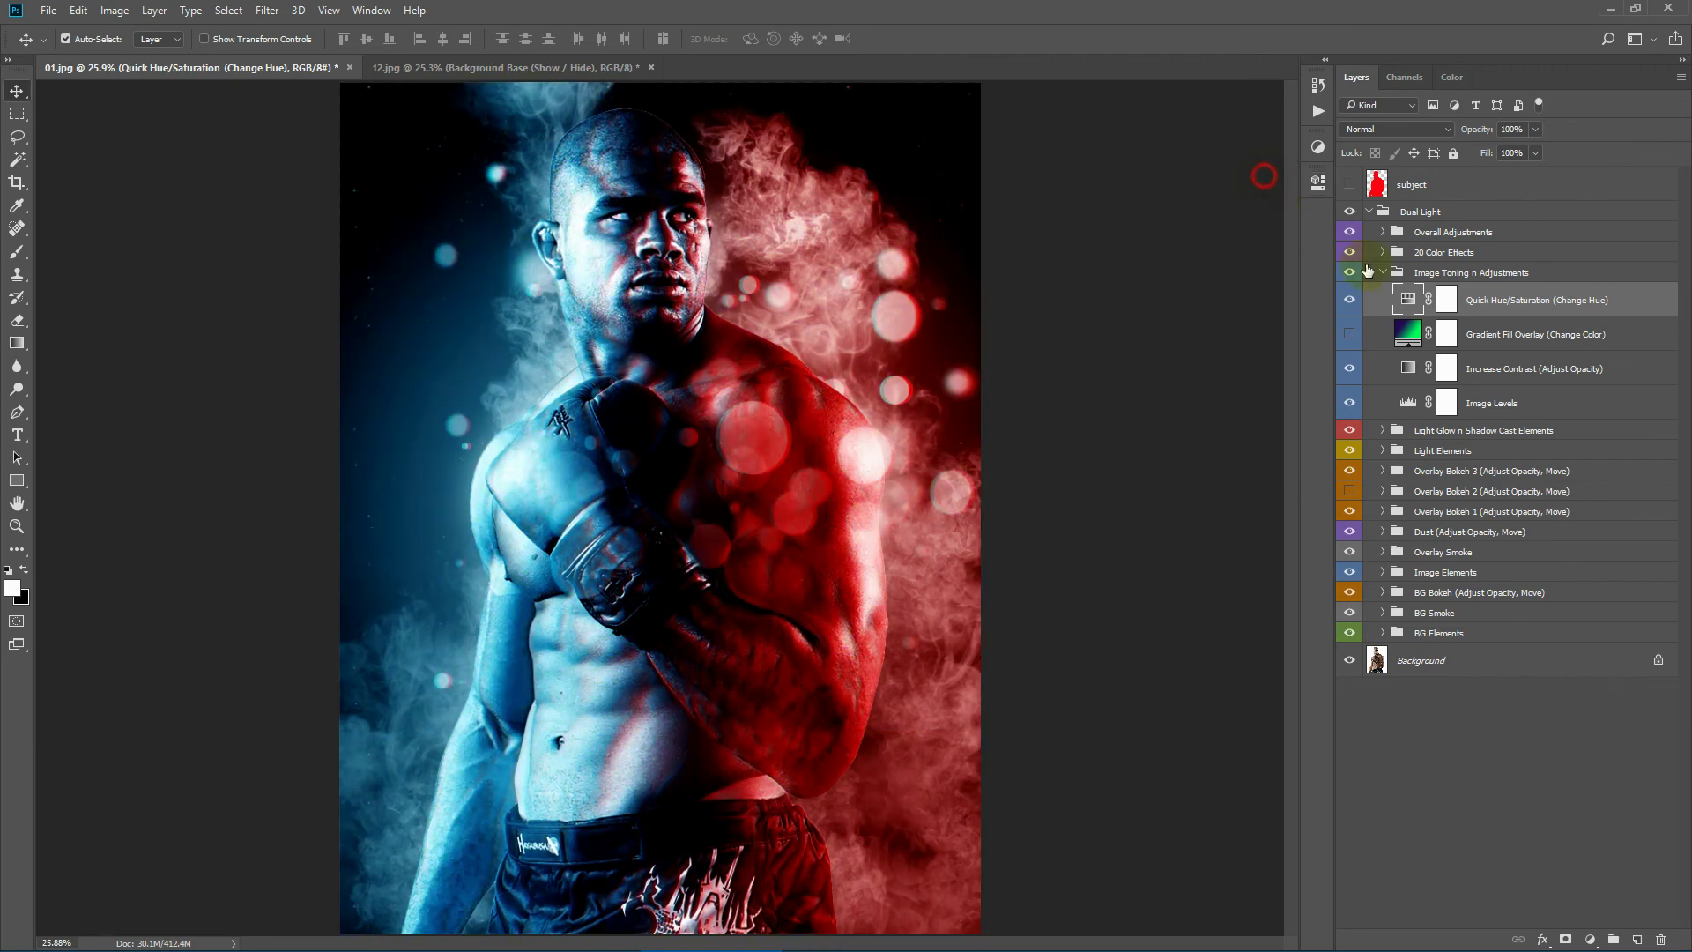
# Step: Collapse the Image Toning n Adjustments group and expand the 20 Color Effects group
pyautogui.click(1383, 272)
pyautogui.click(1491, 255)
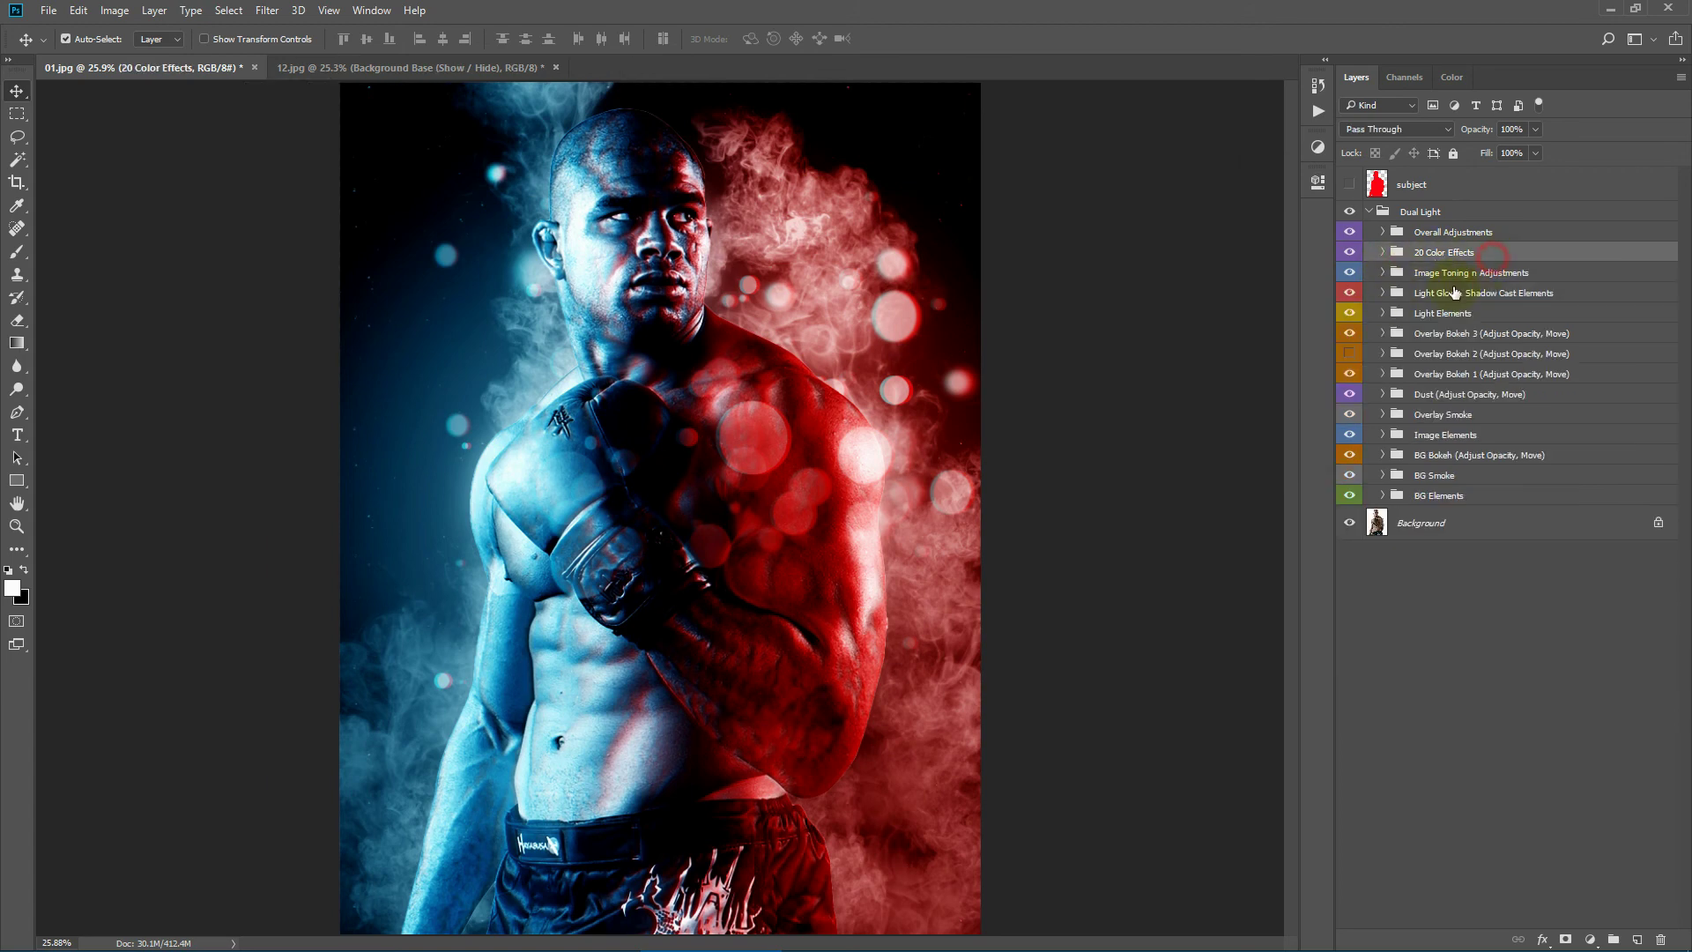
pyautogui.click(1381, 254)
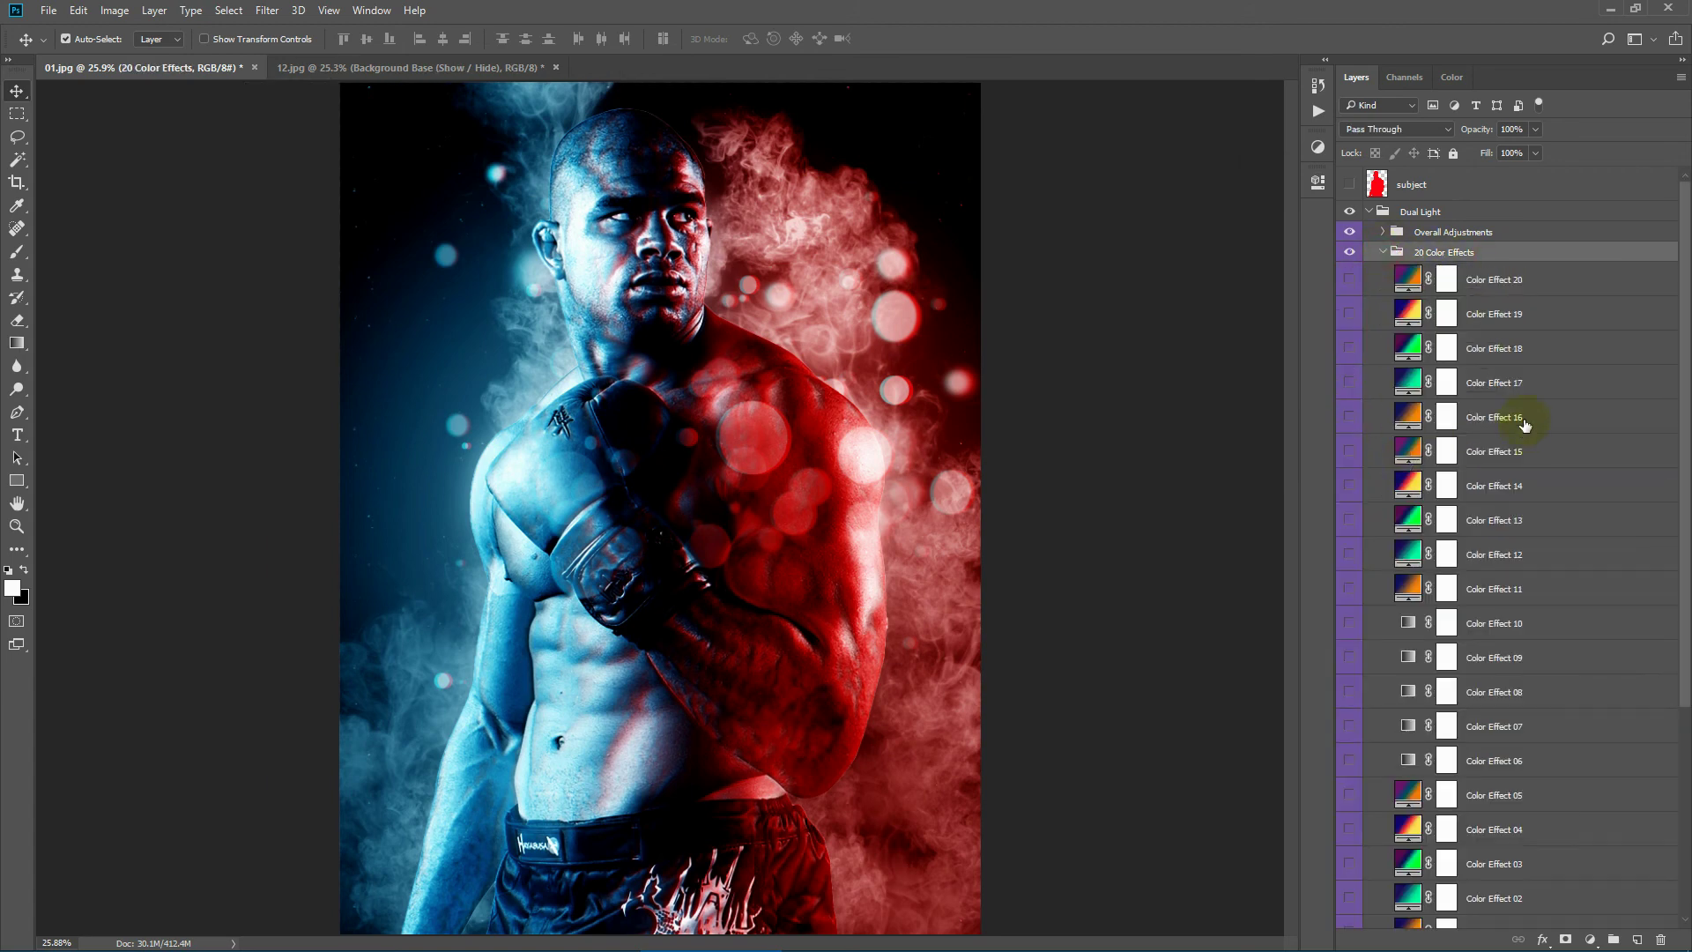
# Step: Preview the Color Effect 01 to Color Effect 05 layers one at a time, hiding each before showing the next
pyautogui.scroll(-5, 1522, 423)
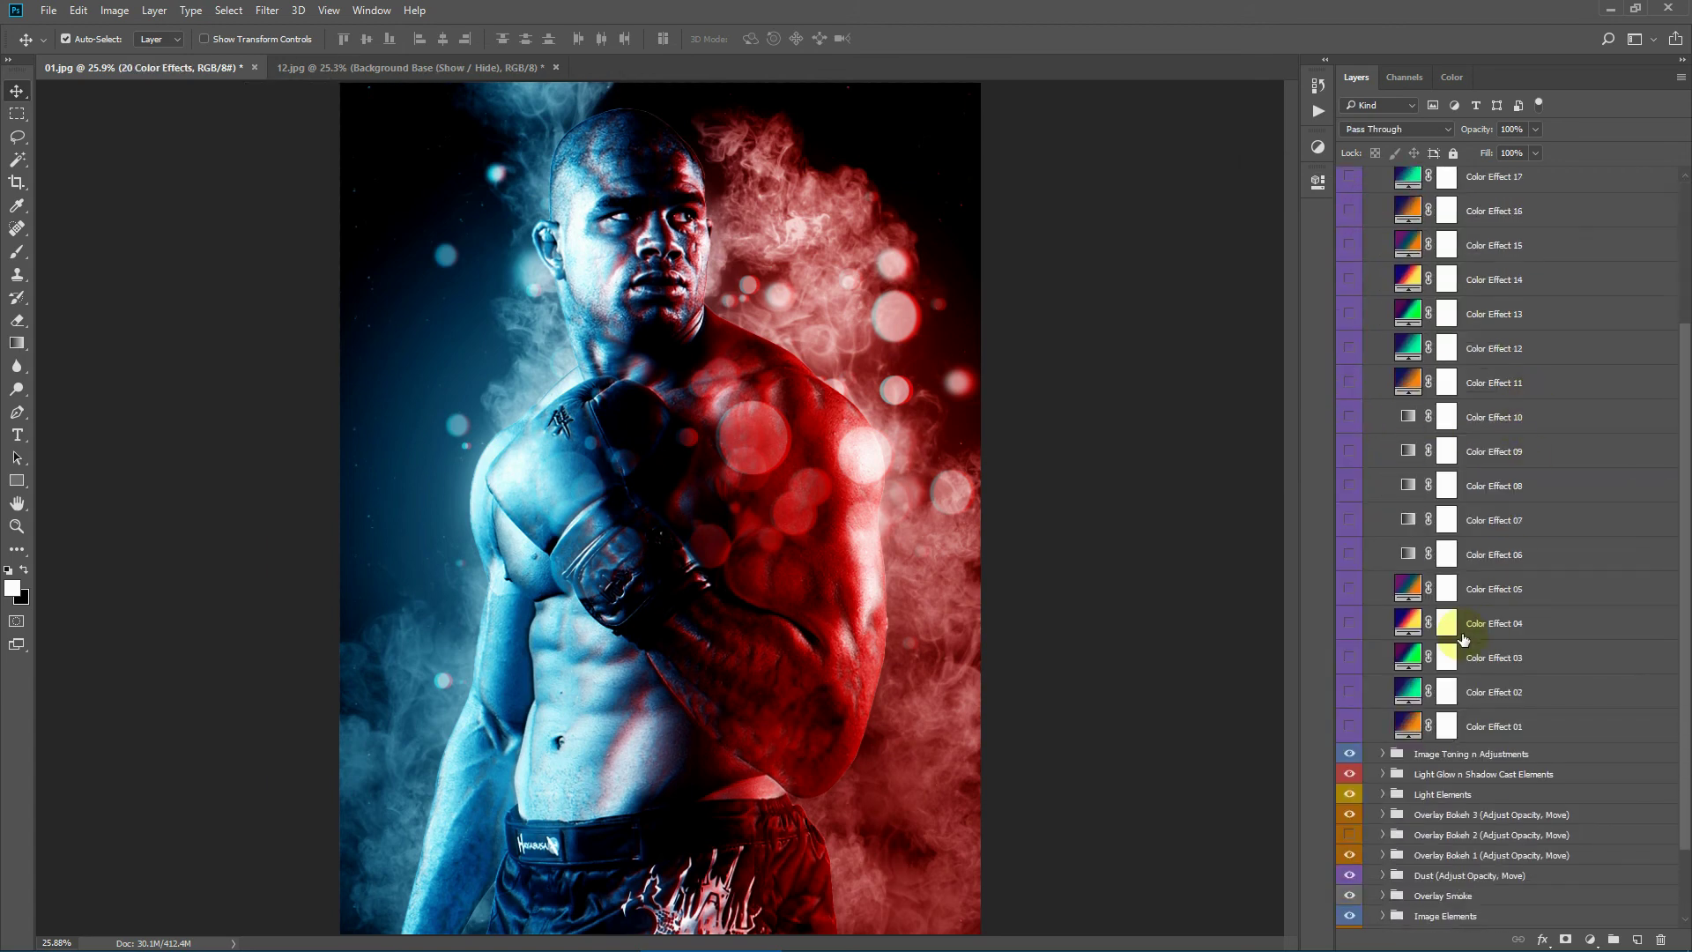
pyautogui.click(1349, 727)
pyautogui.click(1350, 692)
pyautogui.click(1351, 692)
pyautogui.click(1348, 658)
pyautogui.click(1348, 660)
pyautogui.click(1348, 624)
pyautogui.click(1348, 624)
pyautogui.click(1348, 589)
pyautogui.click(1348, 588)
# Step: Preview the Color Effect 06, 08 and 09 layers individually, hiding each one again
pyautogui.click(1348, 554)
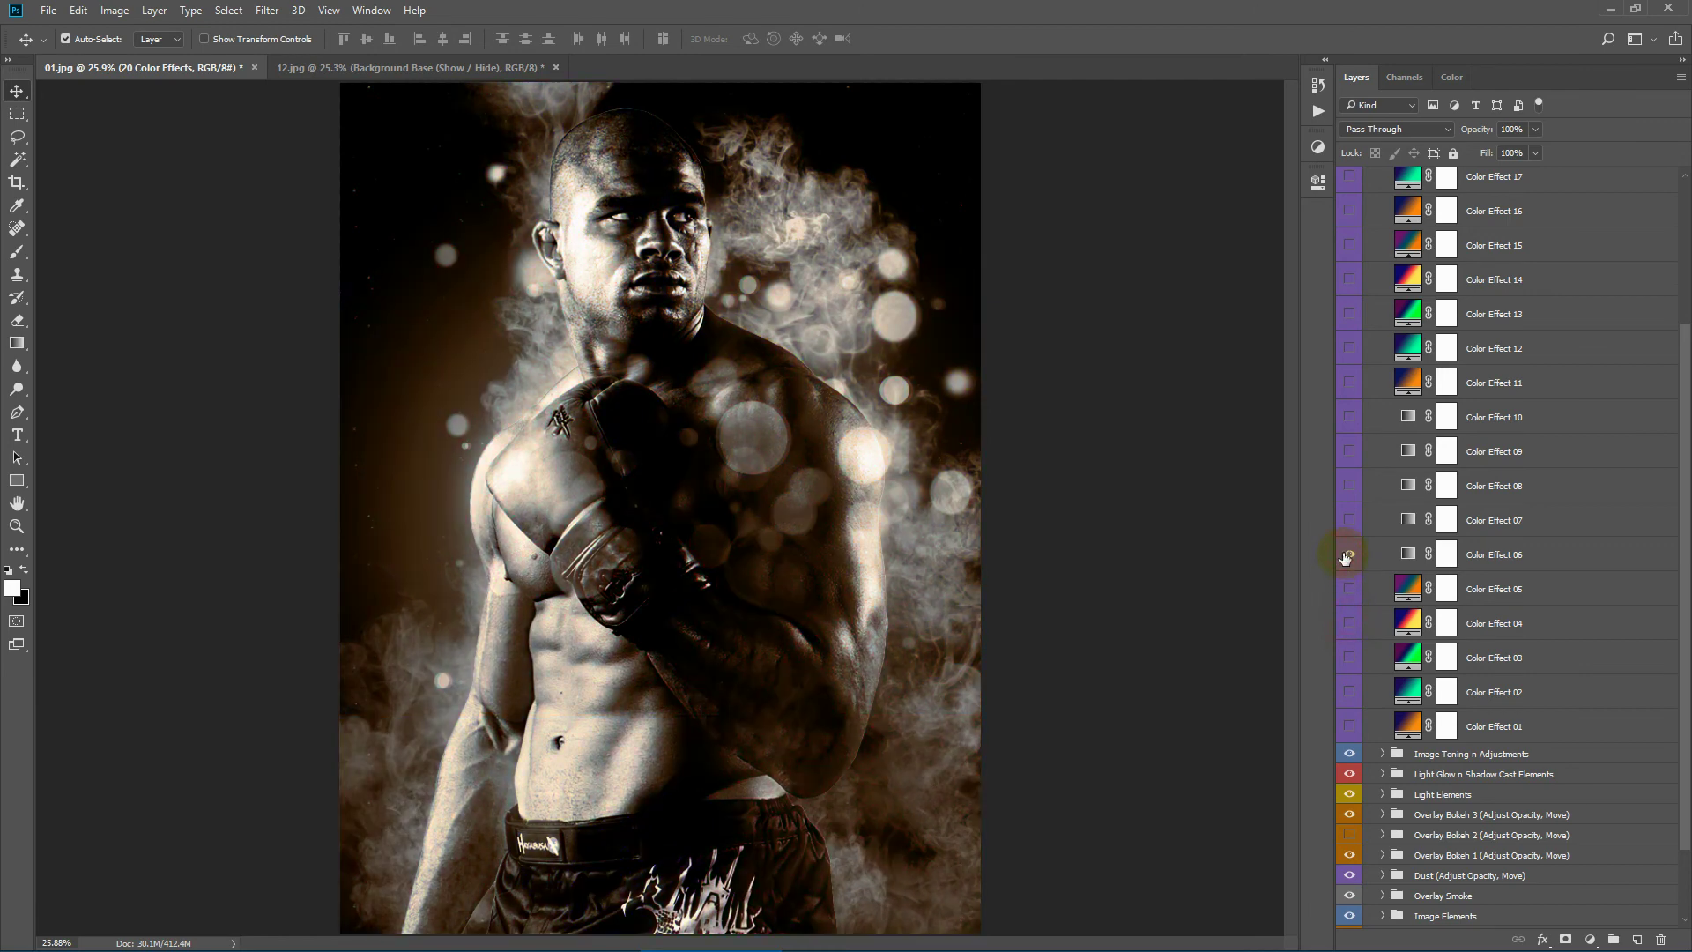
pyautogui.click(1349, 555)
pyautogui.click(1349, 486)
pyautogui.click(1348, 486)
pyautogui.click(1348, 452)
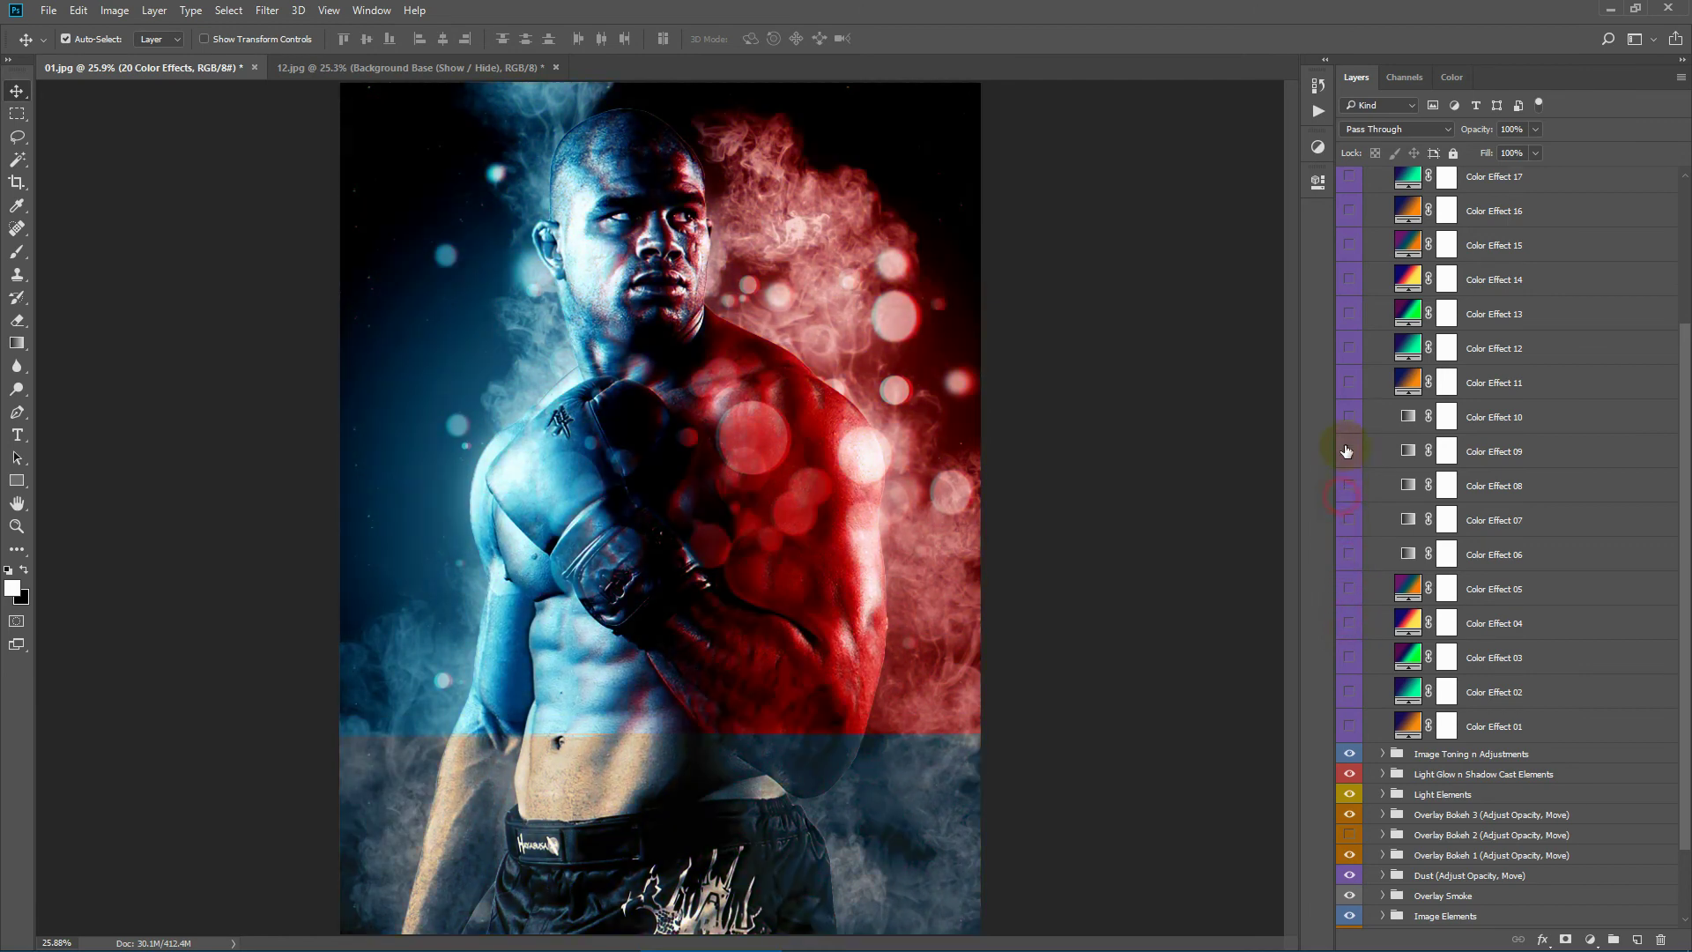
pyautogui.click(1348, 451)
# Step: Preview the Color Effect 12, 13, 15 and 14 layers individually, hiding each one again
pyautogui.scroll(3, 1382, 419)
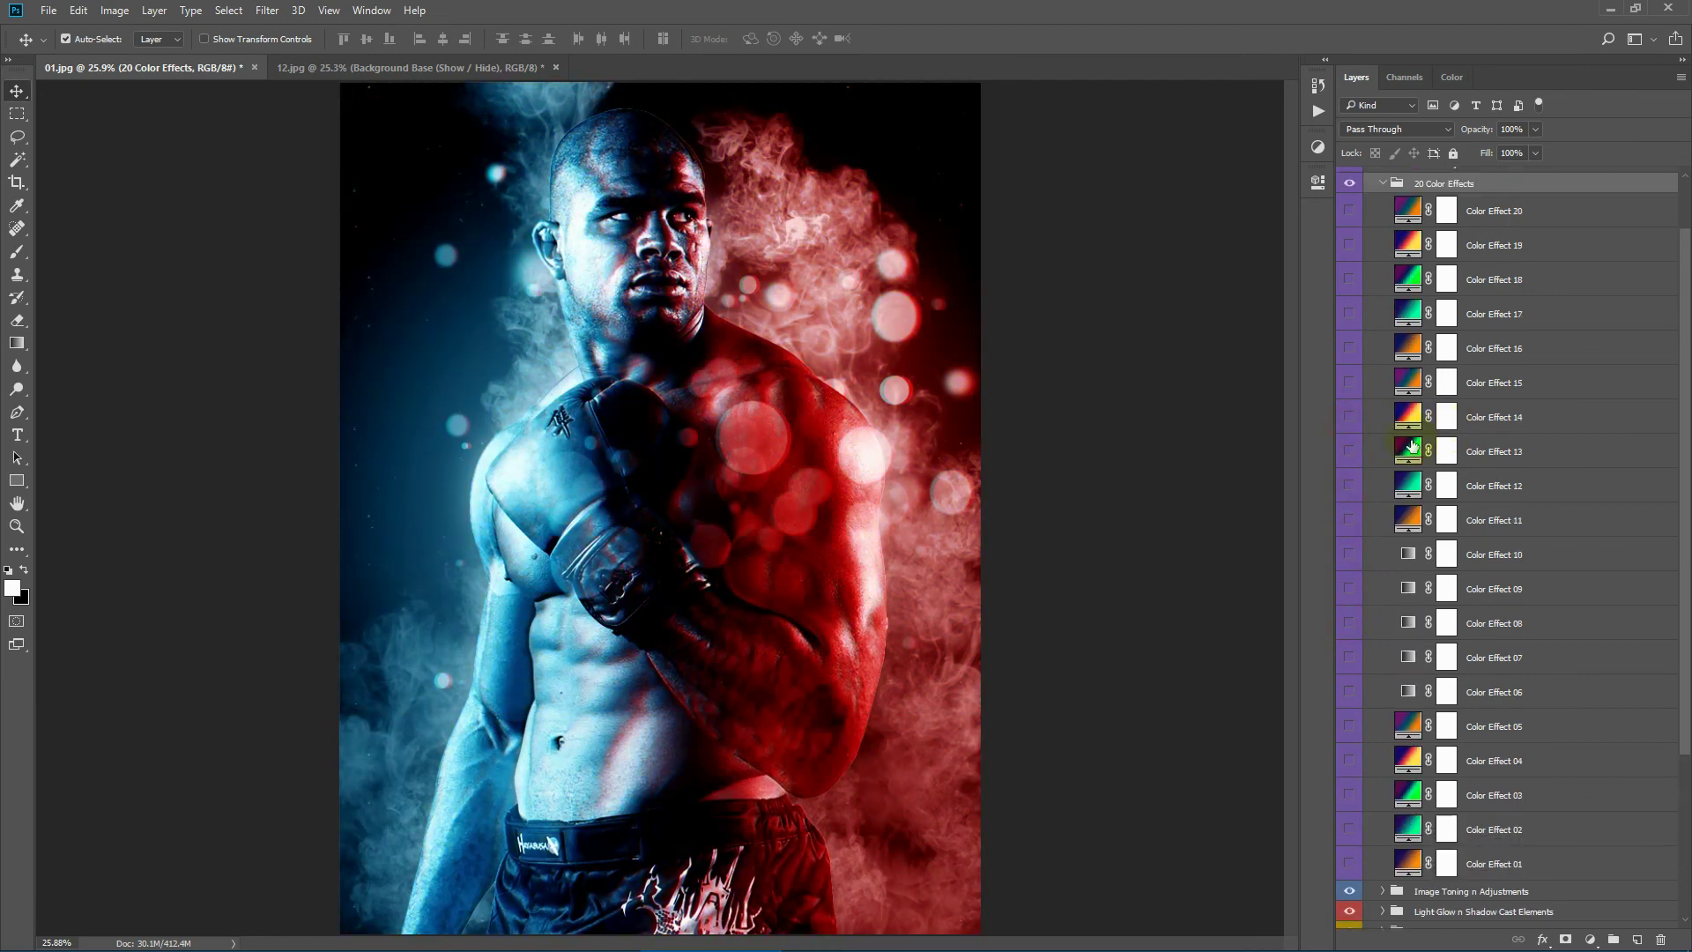
pyautogui.click(1348, 486)
pyautogui.click(1350, 452)
pyautogui.click(1350, 451)
pyautogui.click(1350, 383)
pyautogui.click(1351, 386)
pyautogui.click(1349, 417)
pyautogui.click(1349, 417)
# Step: Preview the Color Effect 17 to Color Effect 20 layers individually and collapse the 20 Color Effects group
pyautogui.scroll(2, 1348, 380)
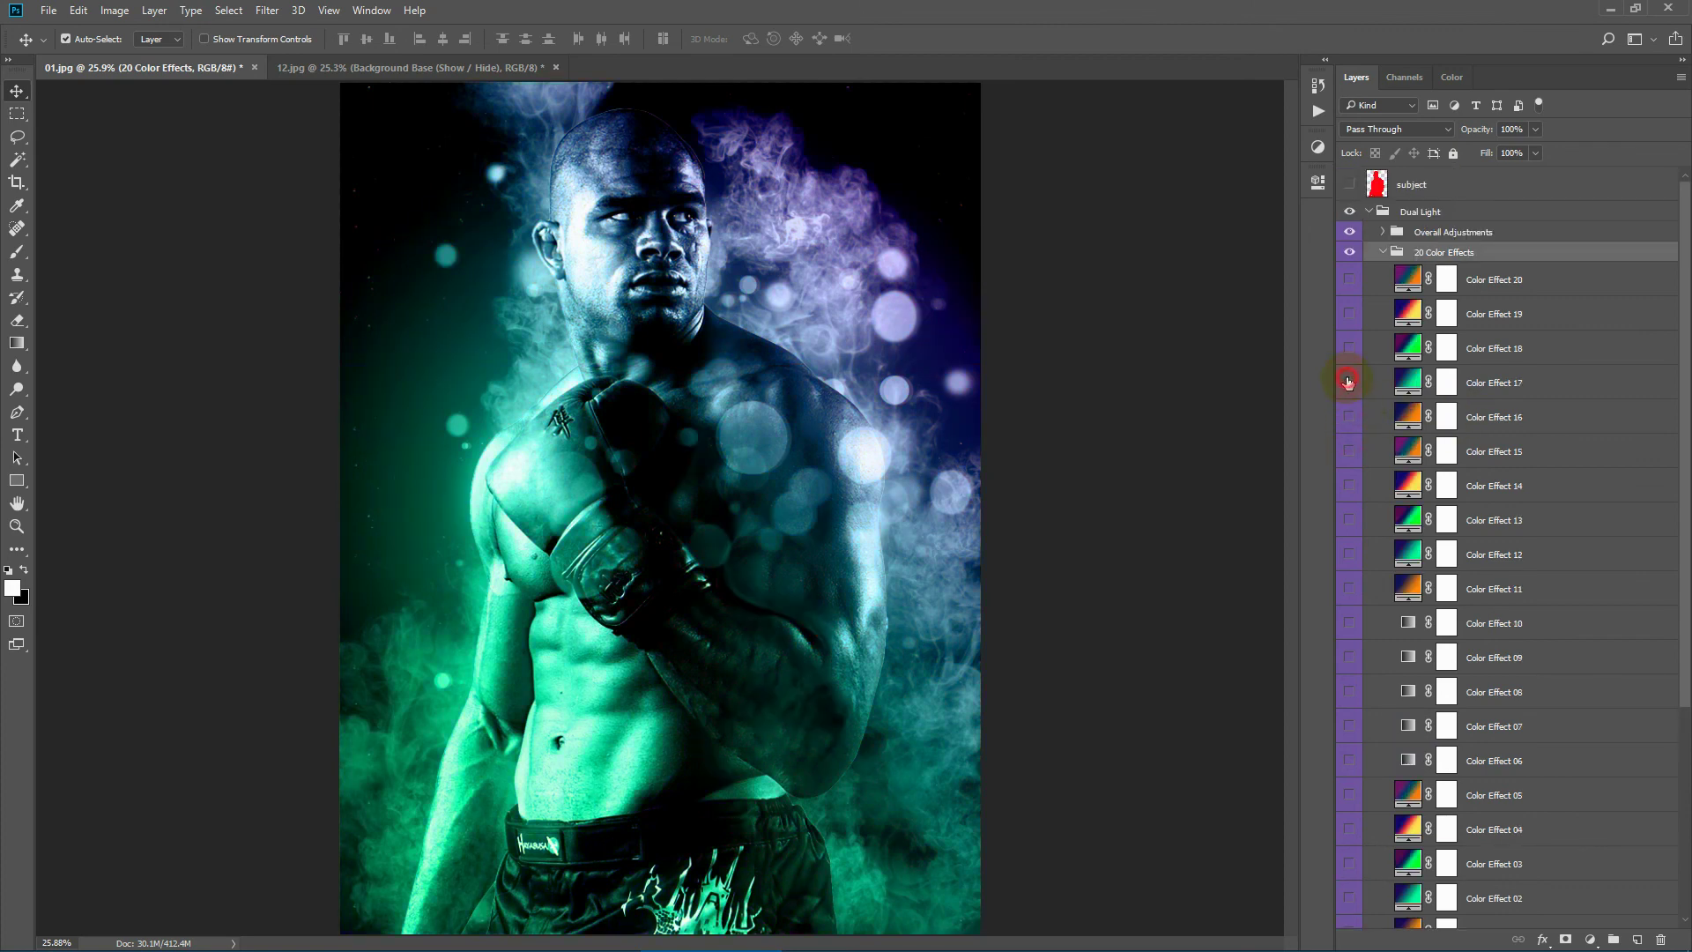
pyautogui.click(1347, 381)
pyautogui.click(1348, 349)
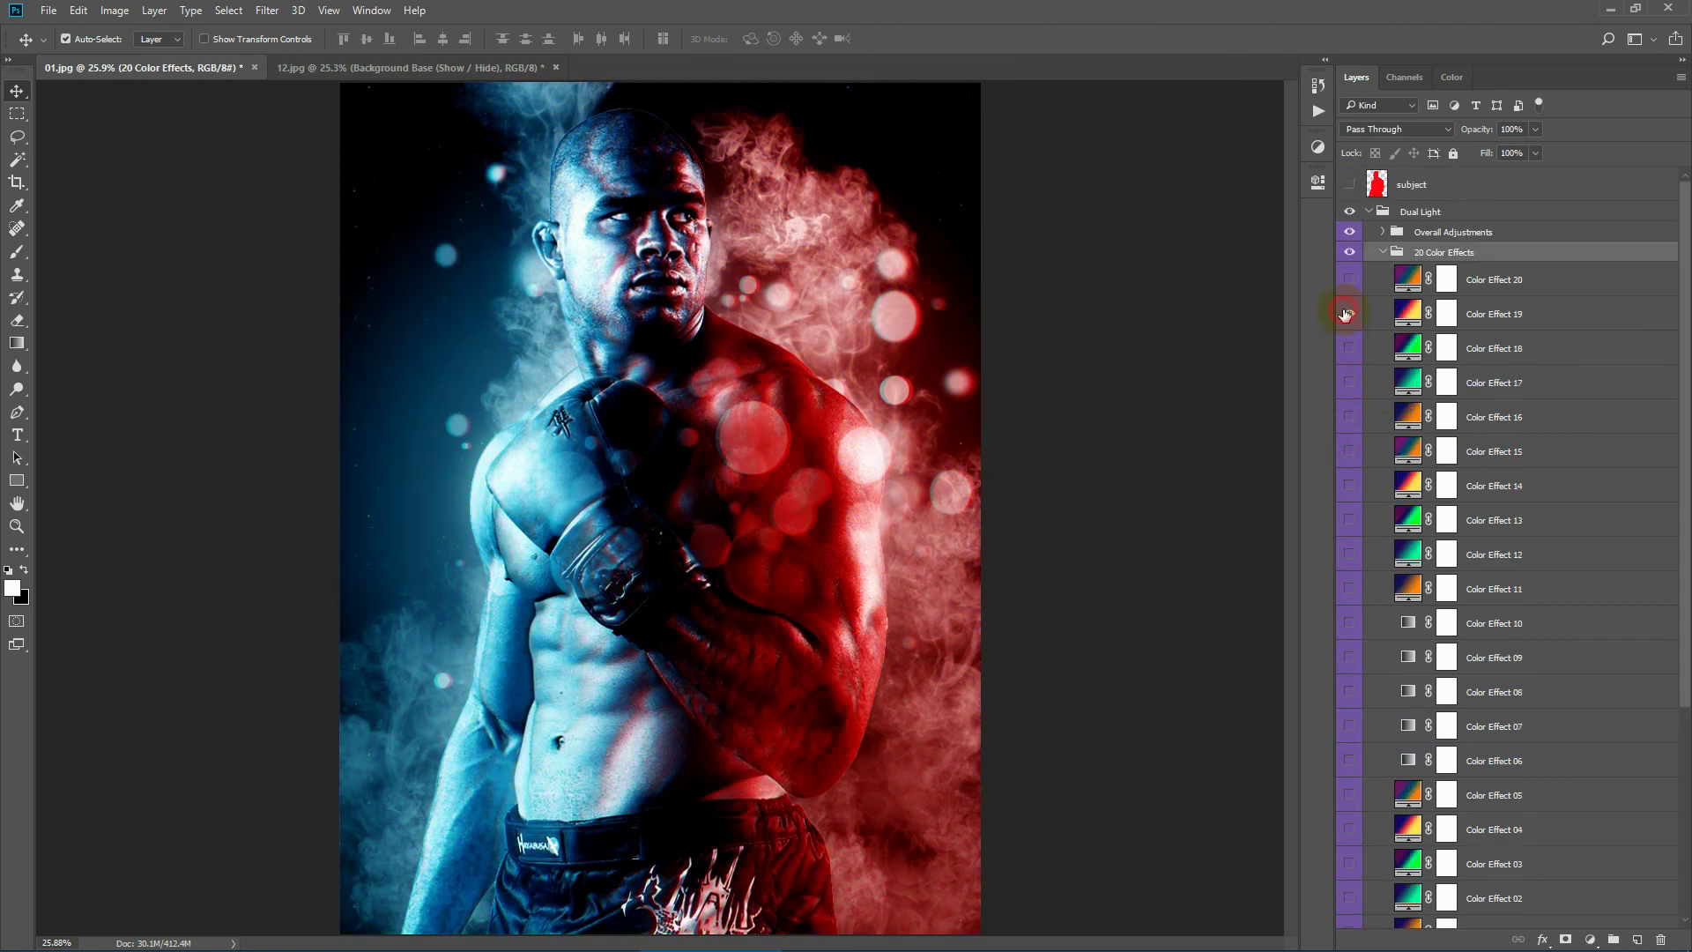
pyautogui.click(1348, 314)
pyautogui.click(1349, 280)
pyautogui.click(1381, 252)
pyautogui.click(1383, 253)
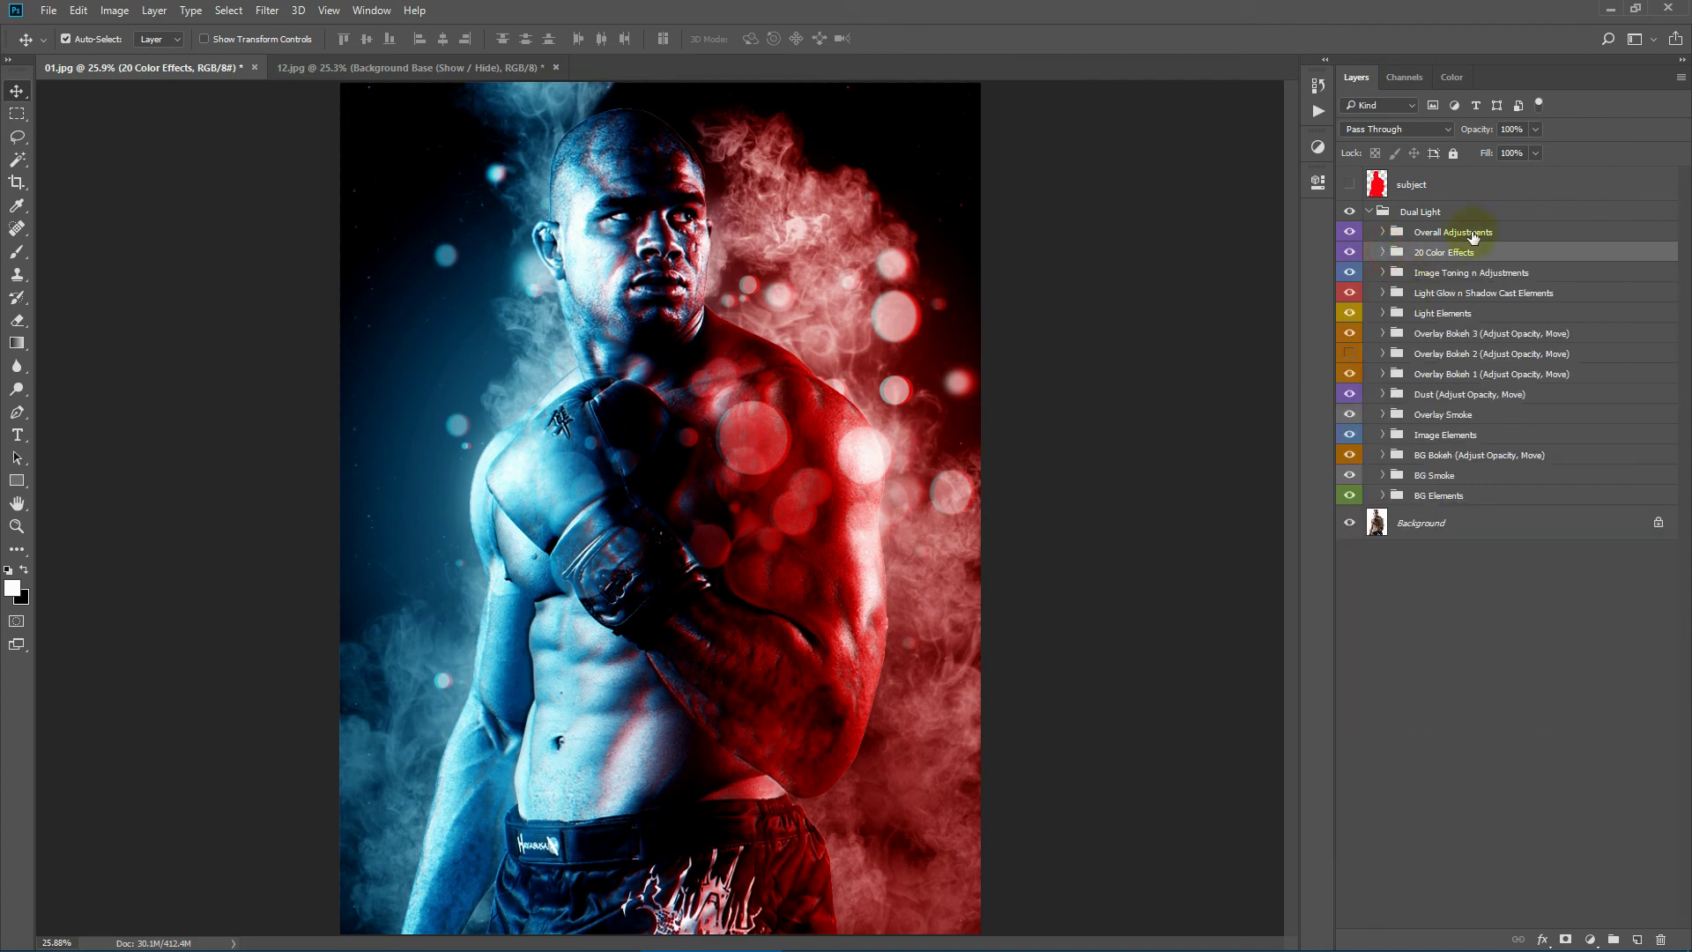
# Step: Expand the Overall Adjustments group and set the Overall Levels layer's white input level to 241
pyautogui.click(1471, 231)
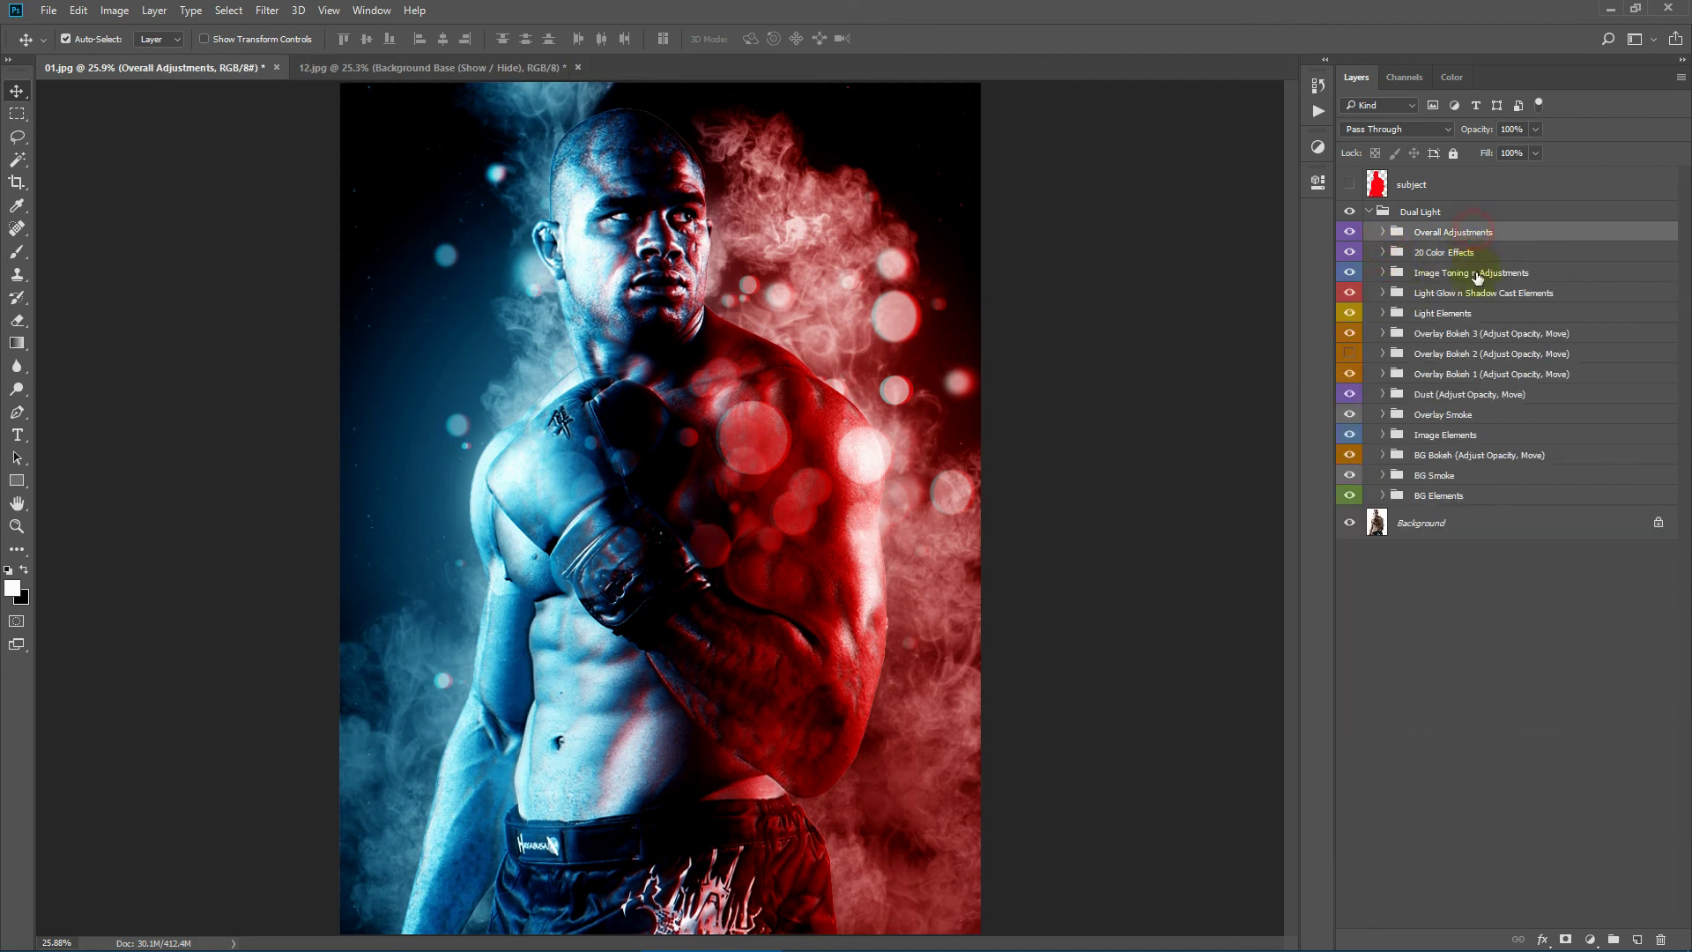
pyautogui.click(1382, 232)
pyautogui.doubleClick(1410, 431)
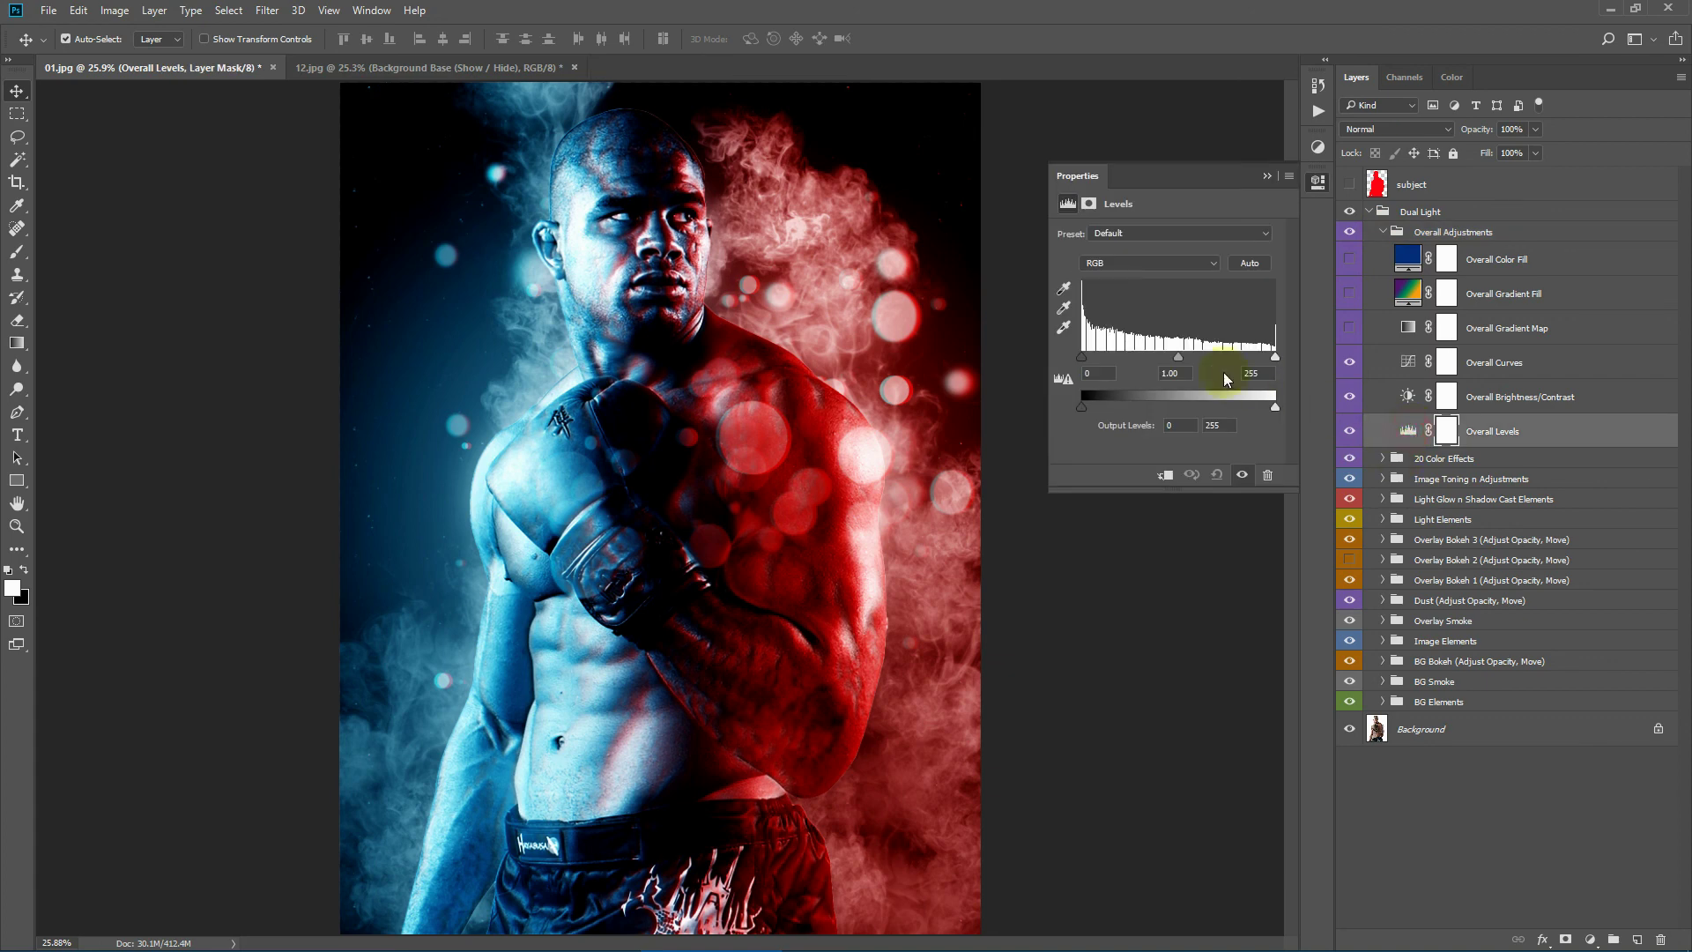
pyautogui.moveTo(1085, 361)
pyautogui.mouseDown()
pyautogui.moveTo(1112, 359)
pyautogui.moveTo(1063, 360)
pyautogui.mouseUp()
pyautogui.moveTo(1276, 357); pyautogui.dragTo(1267, 361)
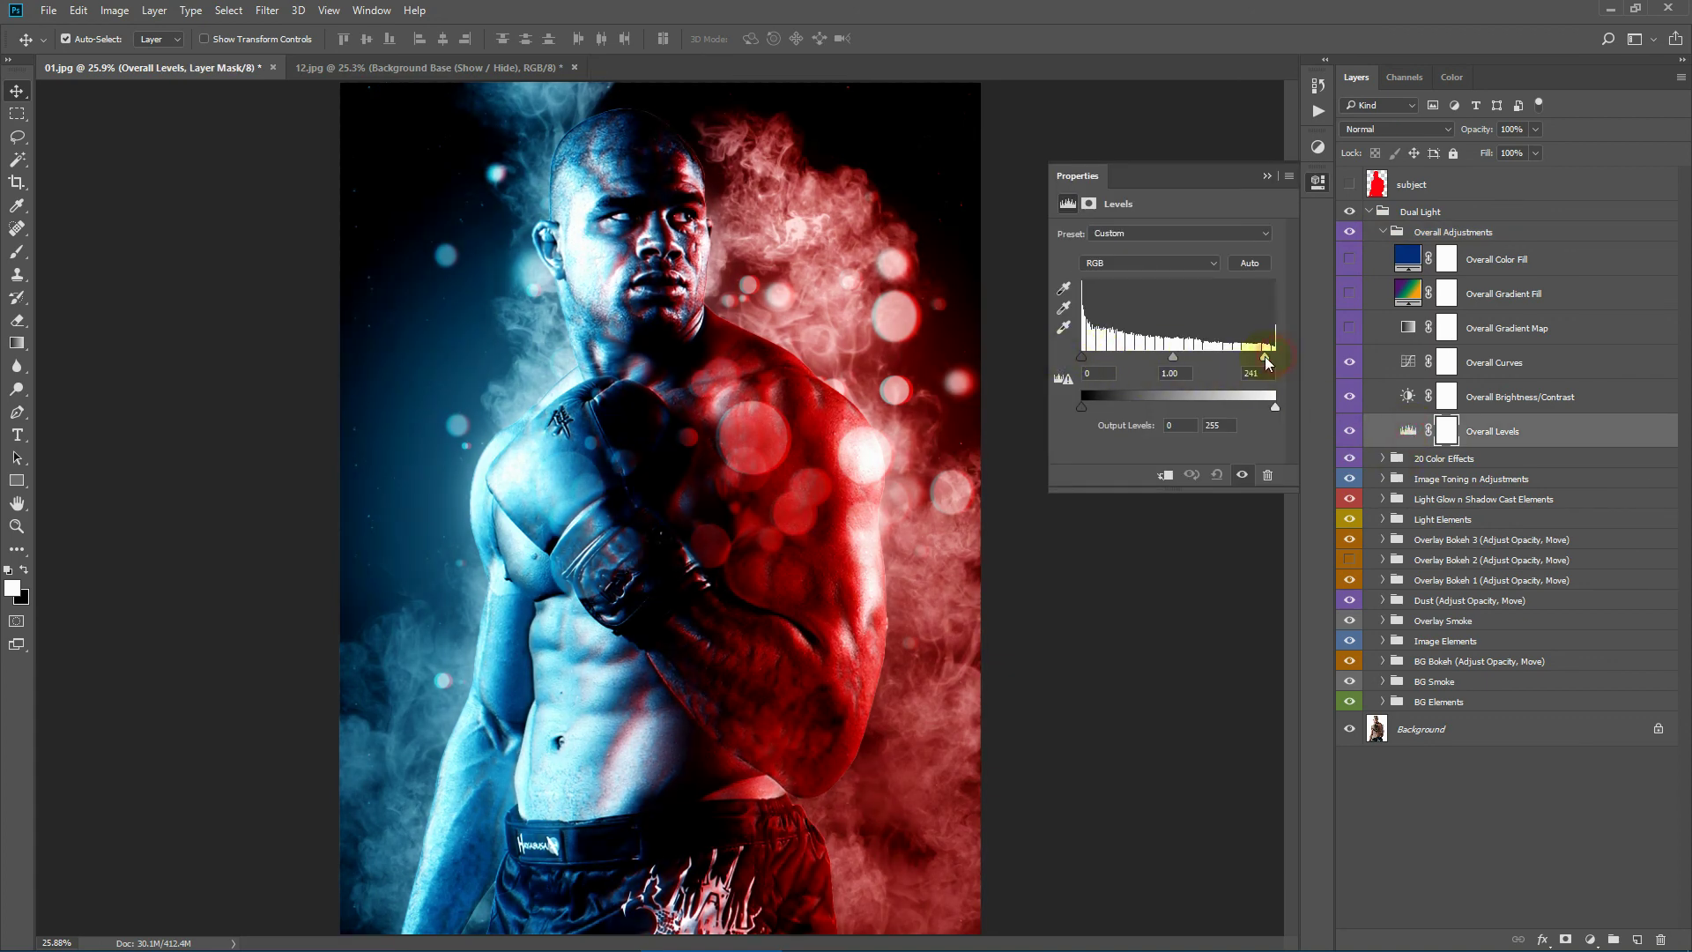
pyautogui.click(1267, 175)
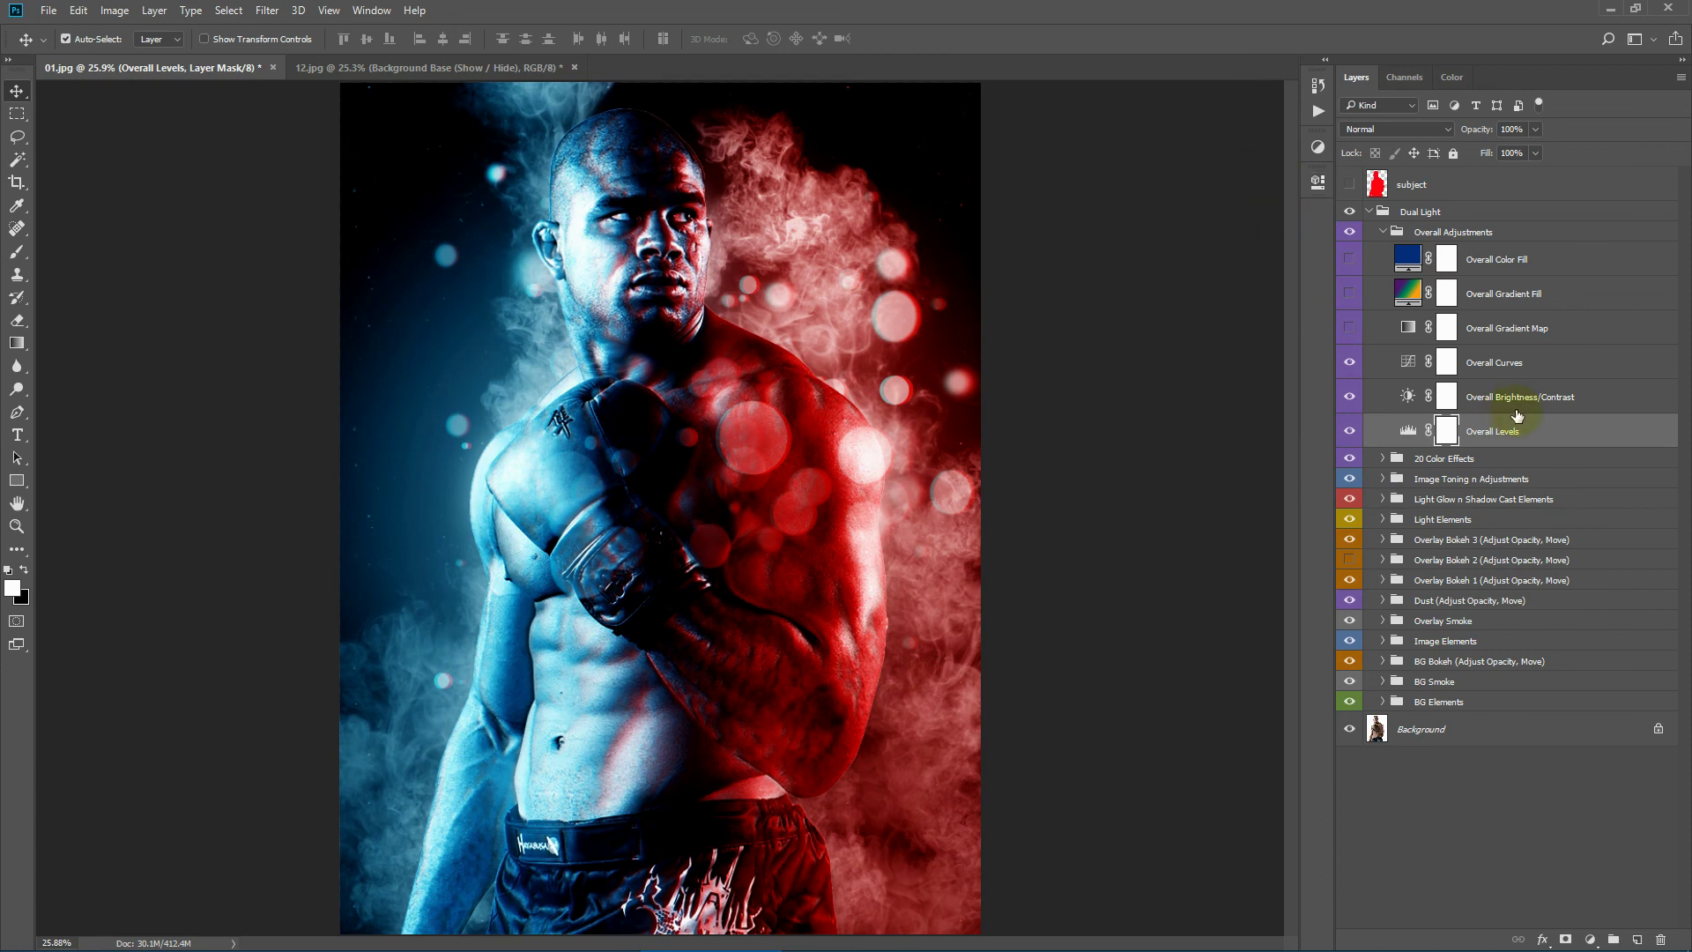
# Step: Set the Overall Brightness/Contrast layer's brightness to 0 and contrast to 4
pyautogui.click(1409, 401)
pyautogui.doubleClick(1407, 398)
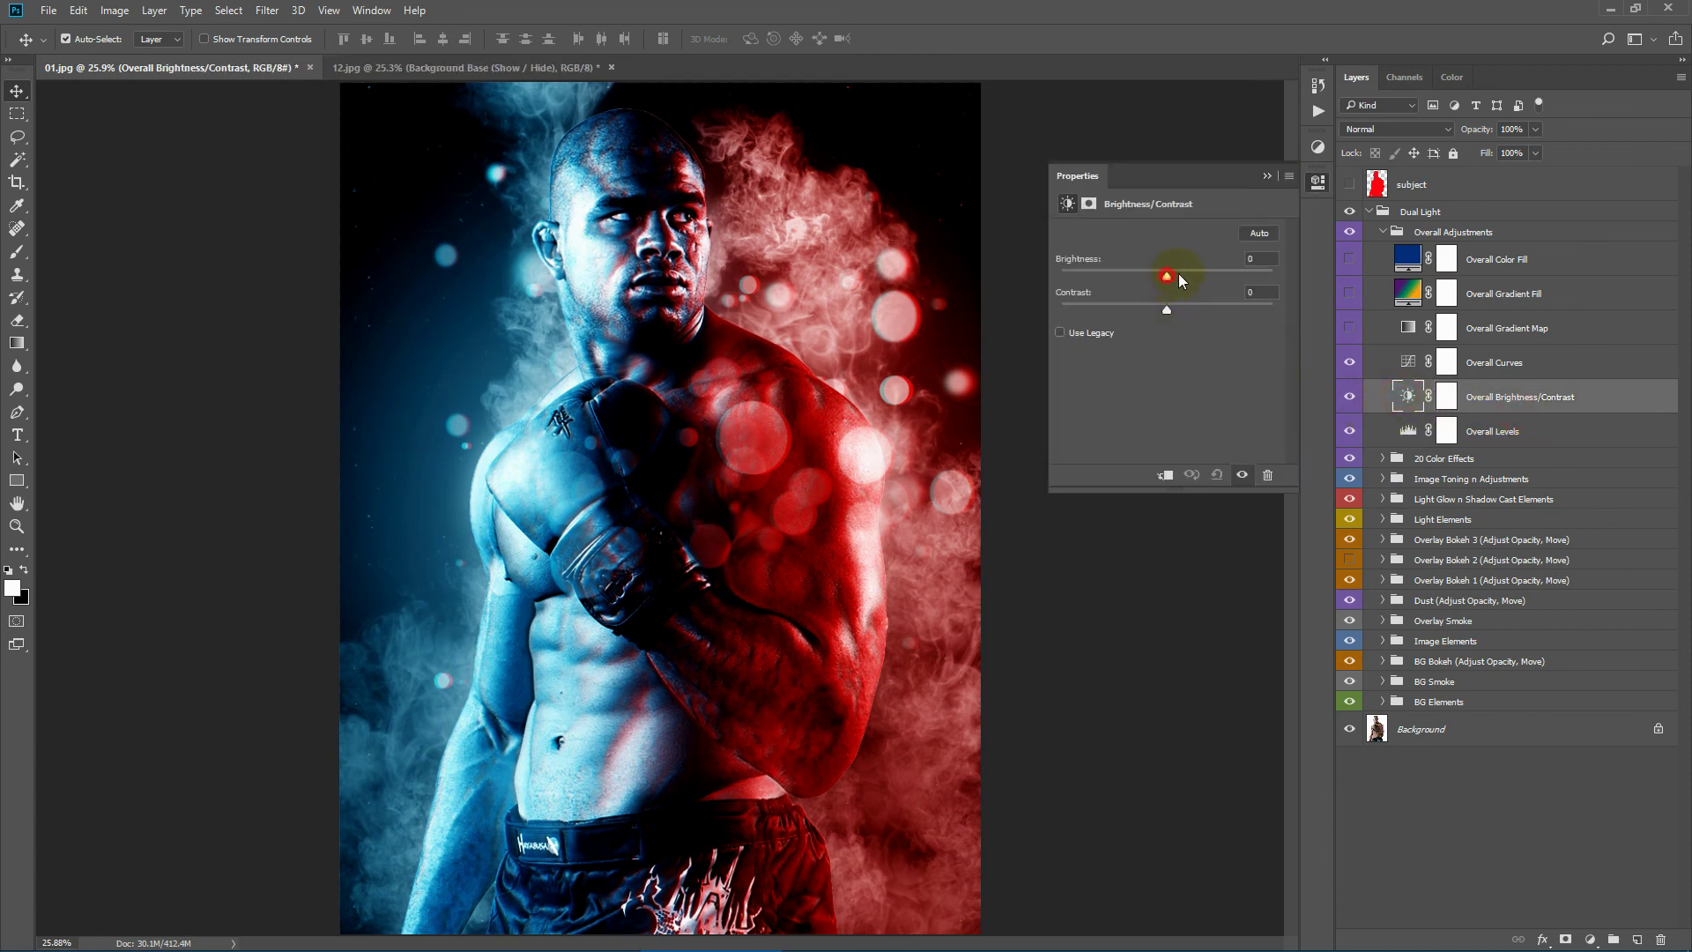
pyautogui.moveTo(1177, 273); pyautogui.dragTo(1171, 310)
pyautogui.write('0')
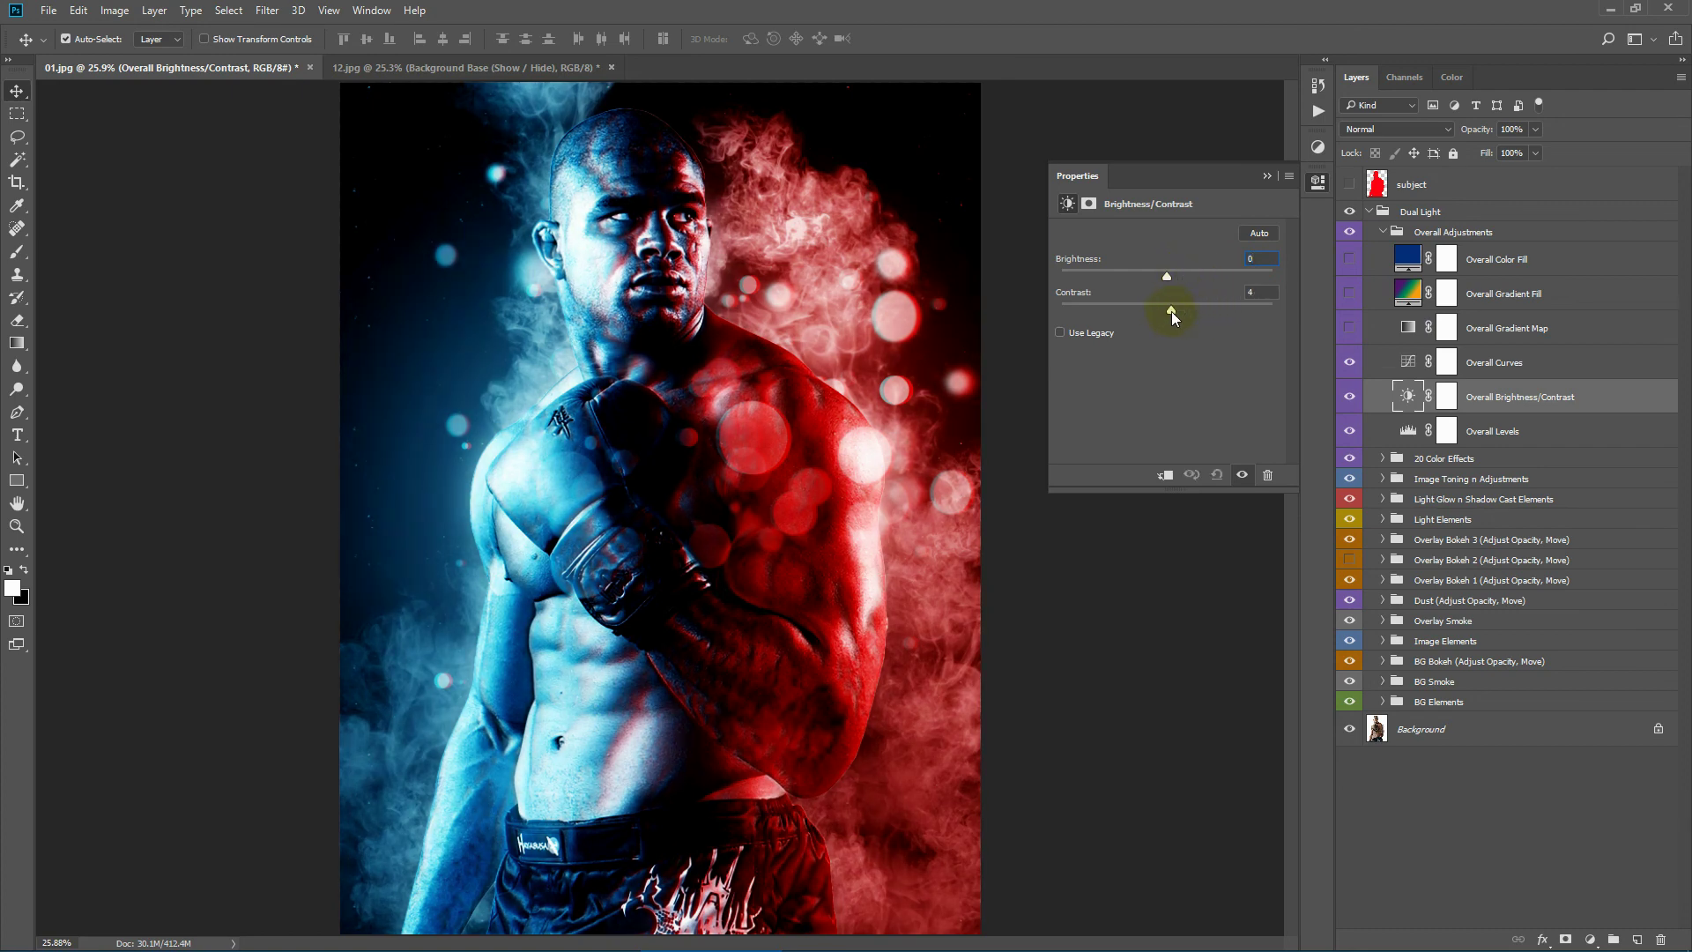
pyautogui.click(1252, 293)
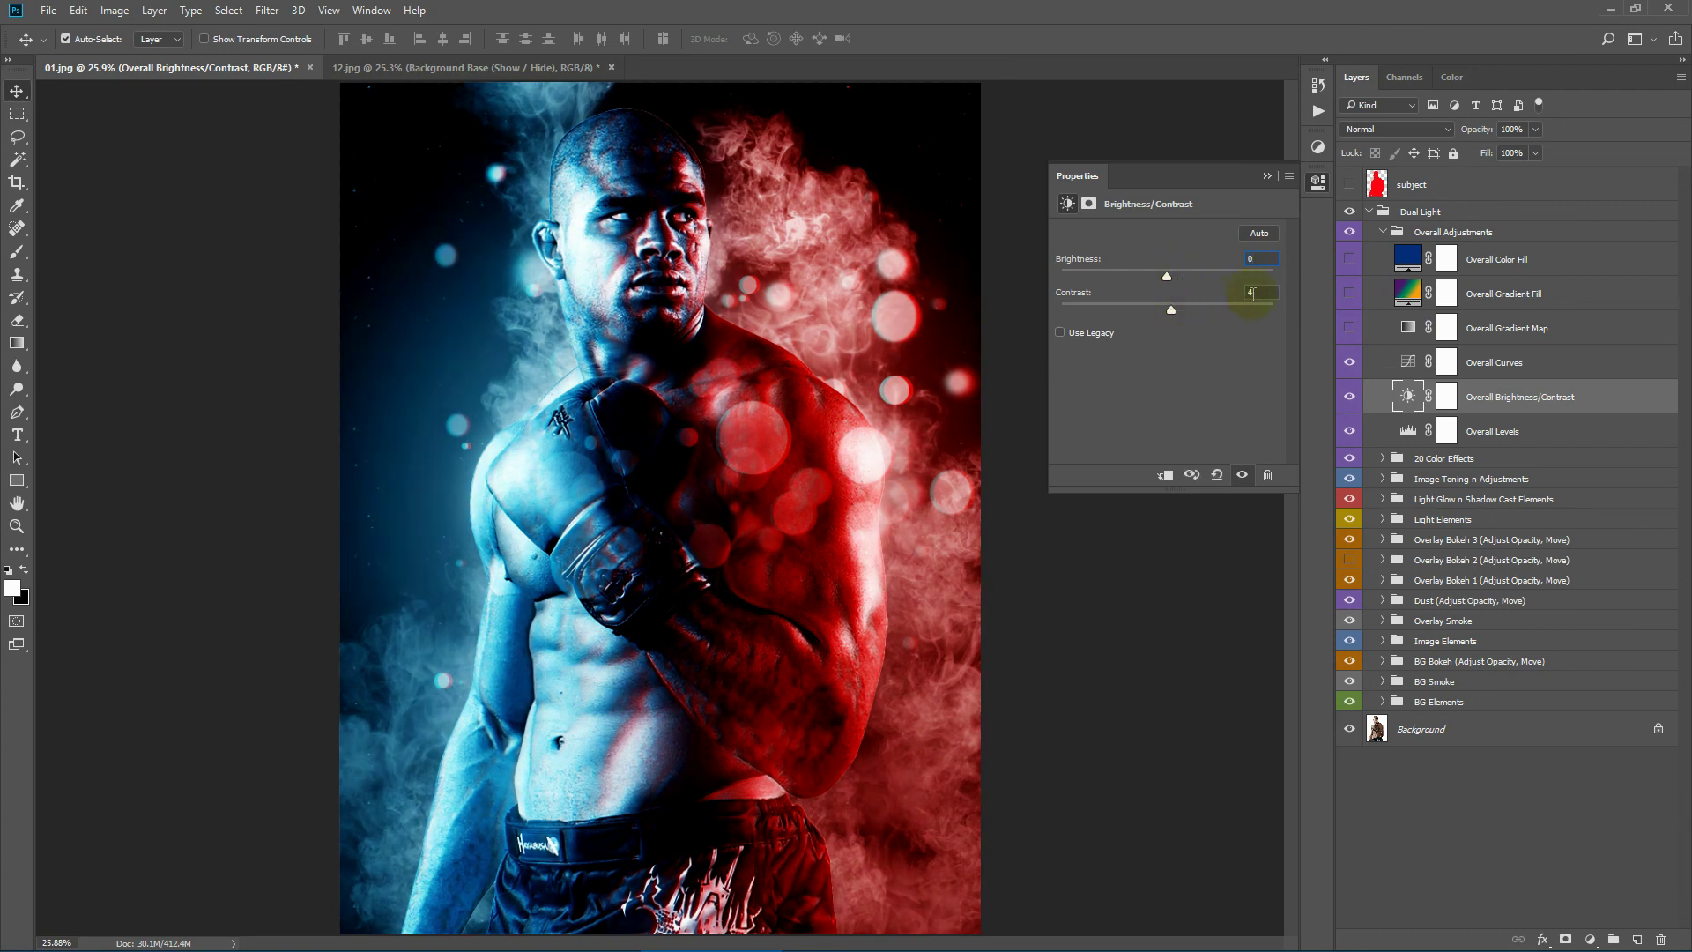
pyautogui.click(1267, 176)
# Step: Anchor the midpoint of the Overall Curves layer's RGB curve and raise its highlights slightly
pyautogui.doubleClick(1407, 362)
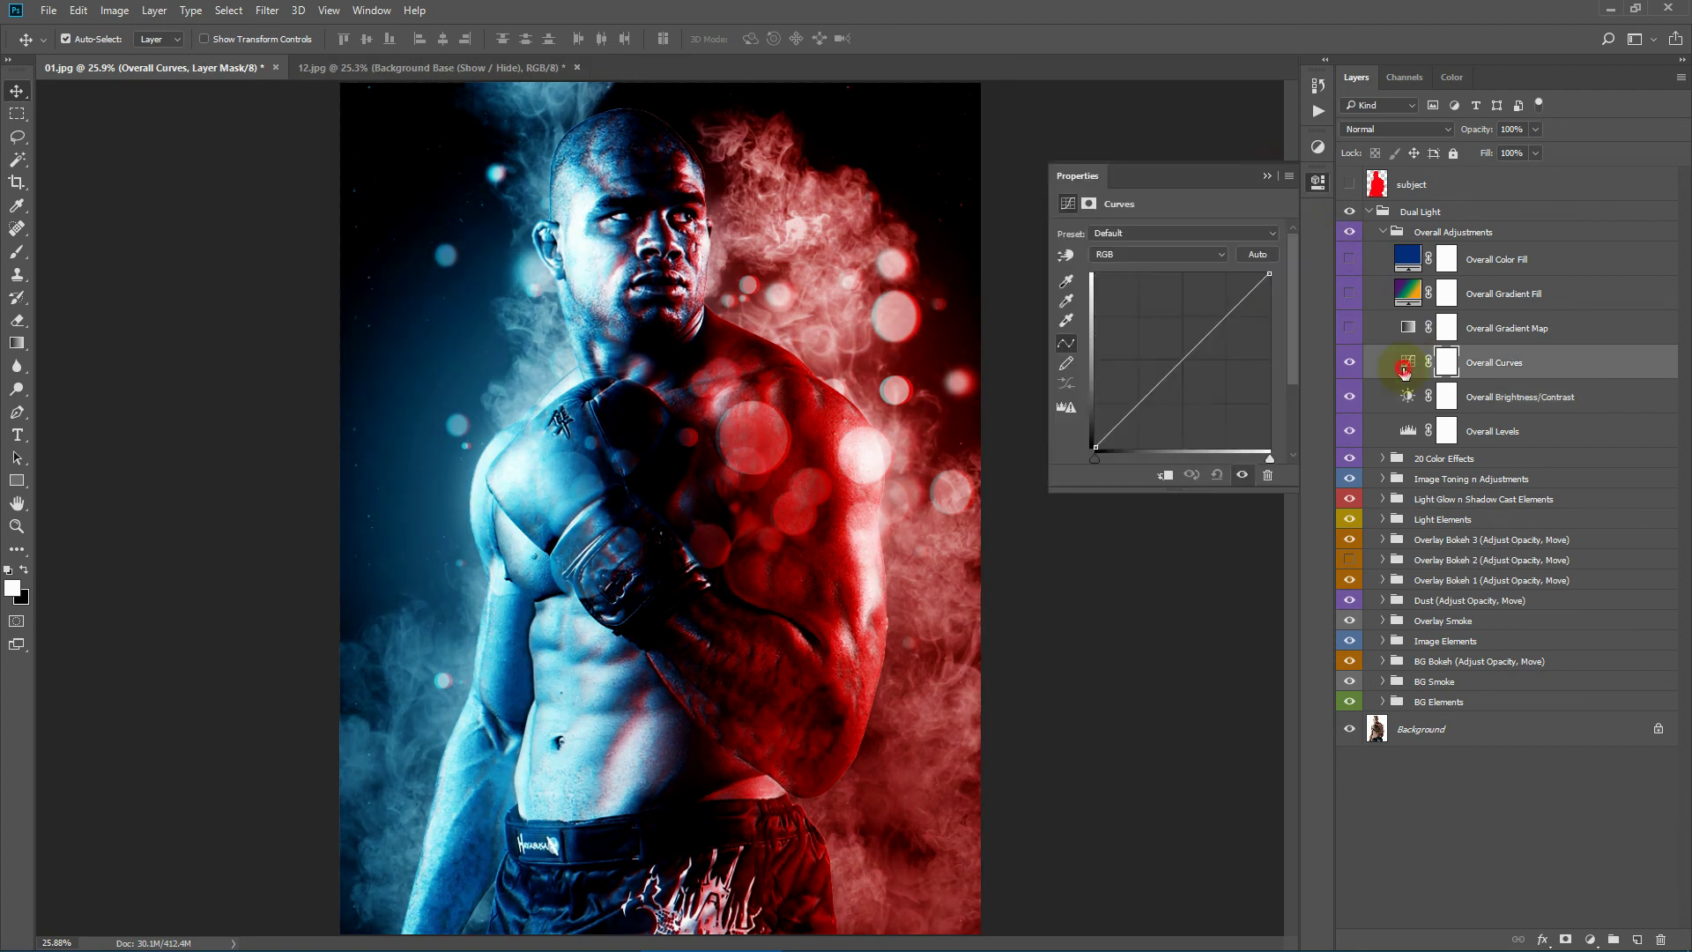
pyautogui.click(1183, 362)
pyautogui.moveTo(1213, 330); pyautogui.dragTo(1214, 323)
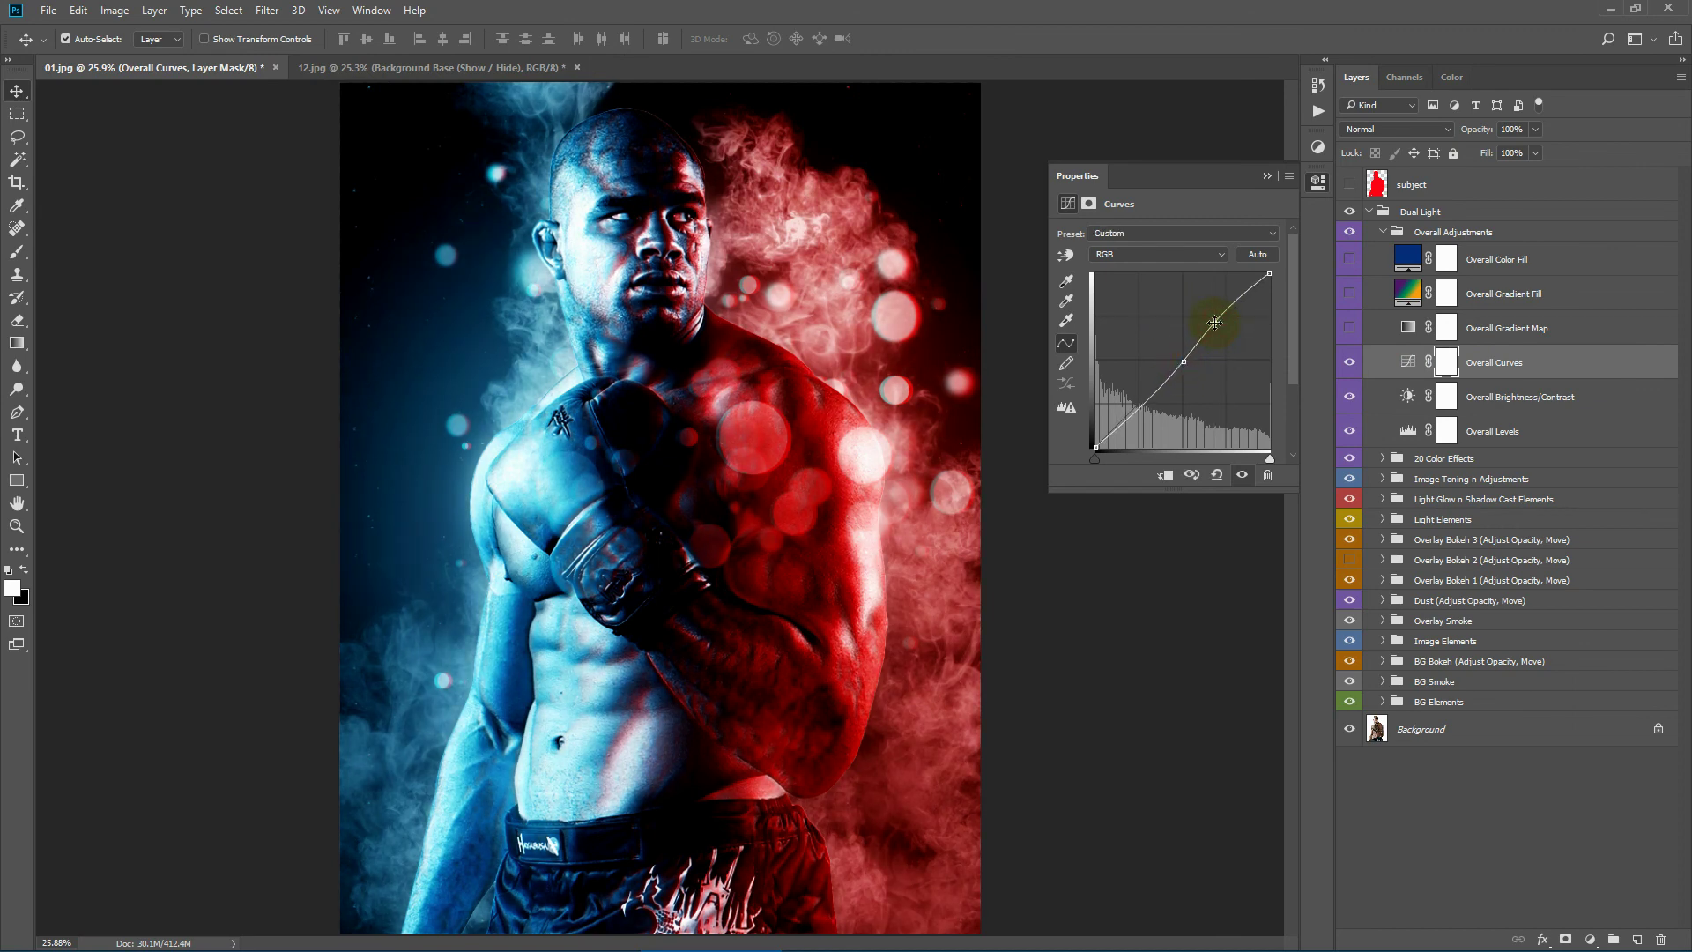
# Step: Lower the highlights and raise the shadows of the Overall Curves layer's Blue channel, and hide the layer
pyautogui.click(1146, 259)
pyautogui.click(1124, 304)
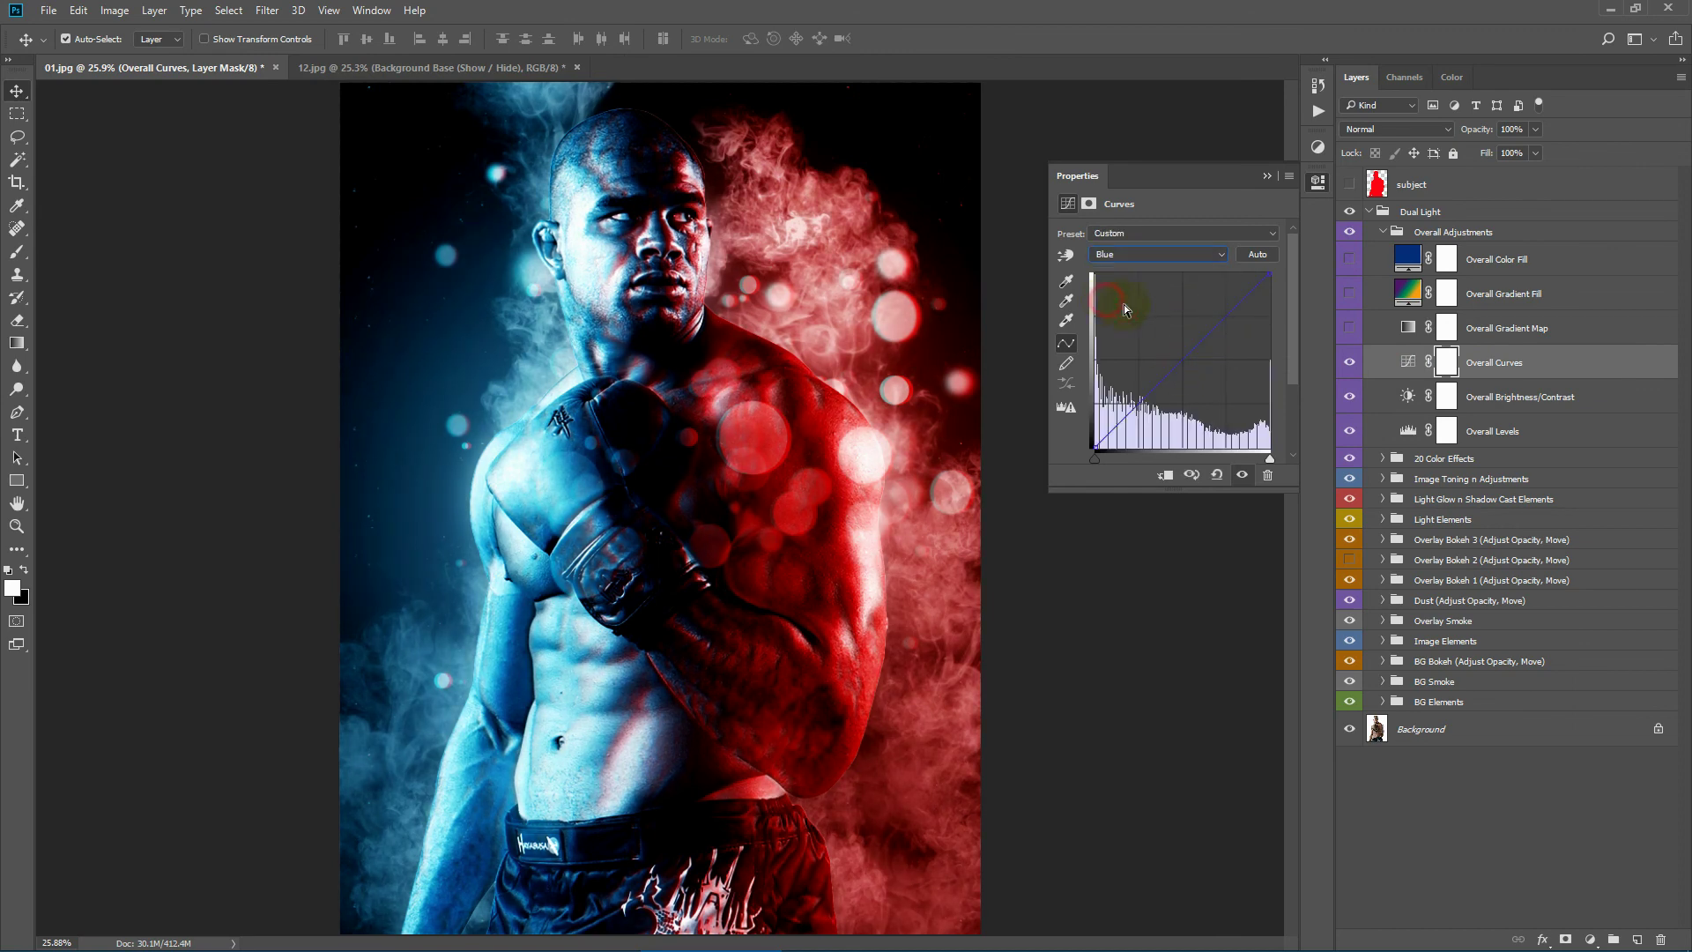
pyautogui.moveTo(1223, 319); pyautogui.dragTo(1225, 329)
pyautogui.moveTo(1128, 413)
pyautogui.mouseDown()
pyautogui.moveTo(1128, 377)
pyautogui.moveTo(1128, 398)
pyautogui.mouseUp()
pyautogui.click(1264, 176)
pyautogui.click(1349, 362)
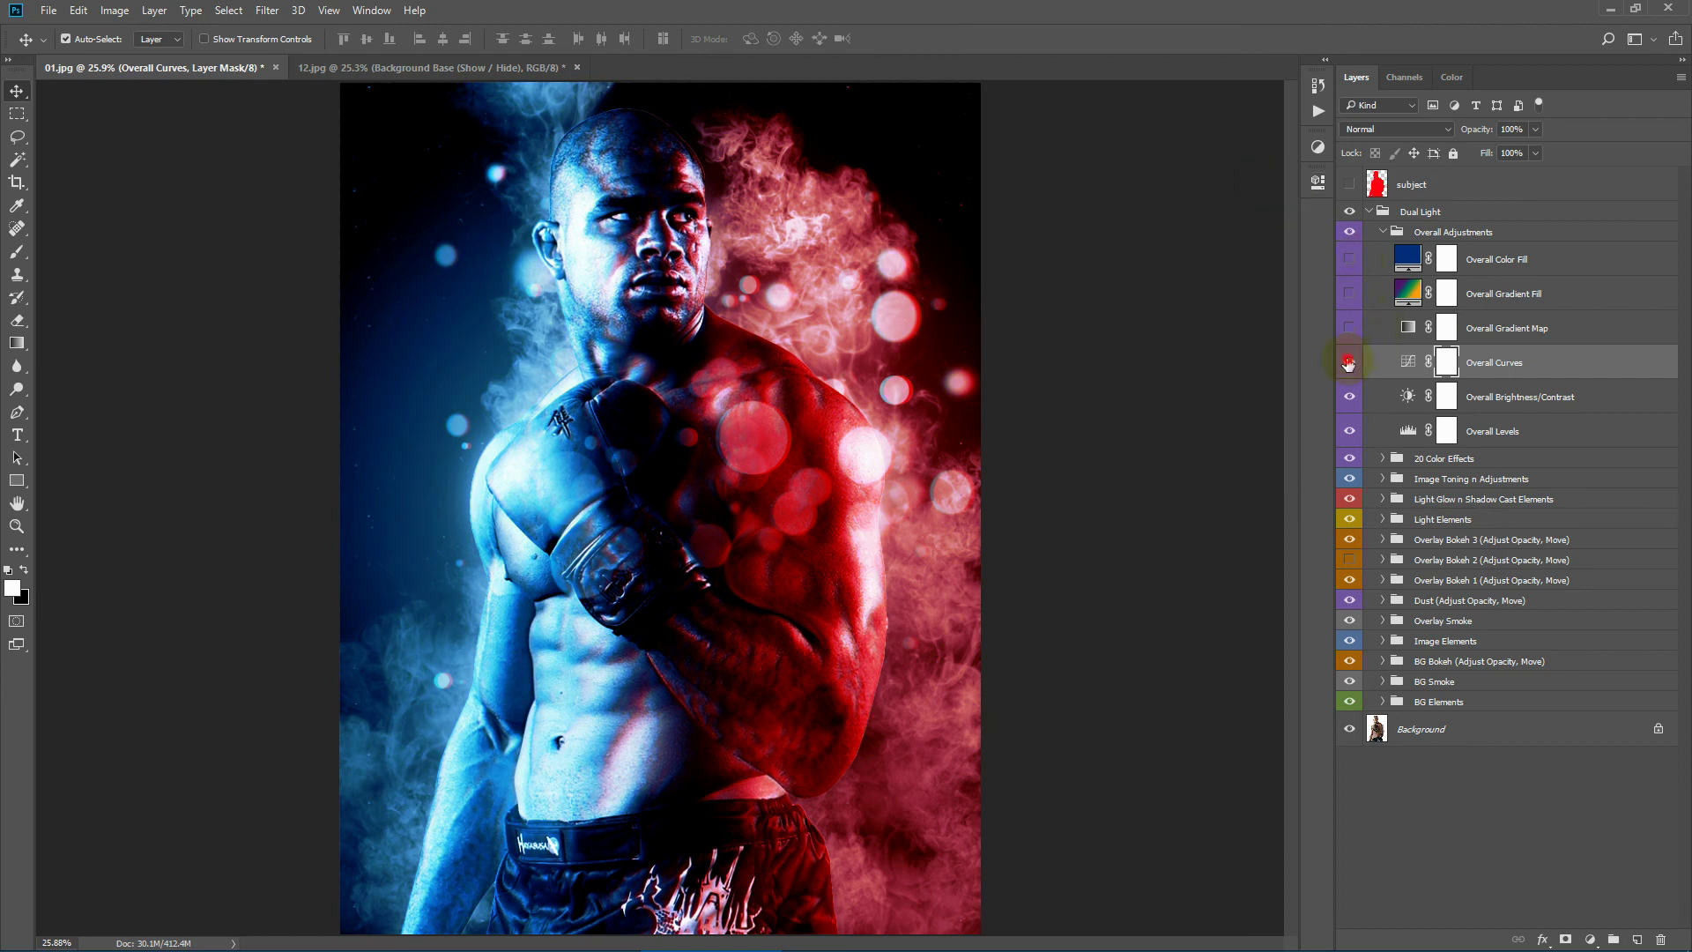
# Step: Show the Overall Gradient Map layer, try the Violet, Orange preset on it, and hide the layer again
pyautogui.click(1408, 328)
pyautogui.click(1349, 328)
pyautogui.doubleClick(1404, 328)
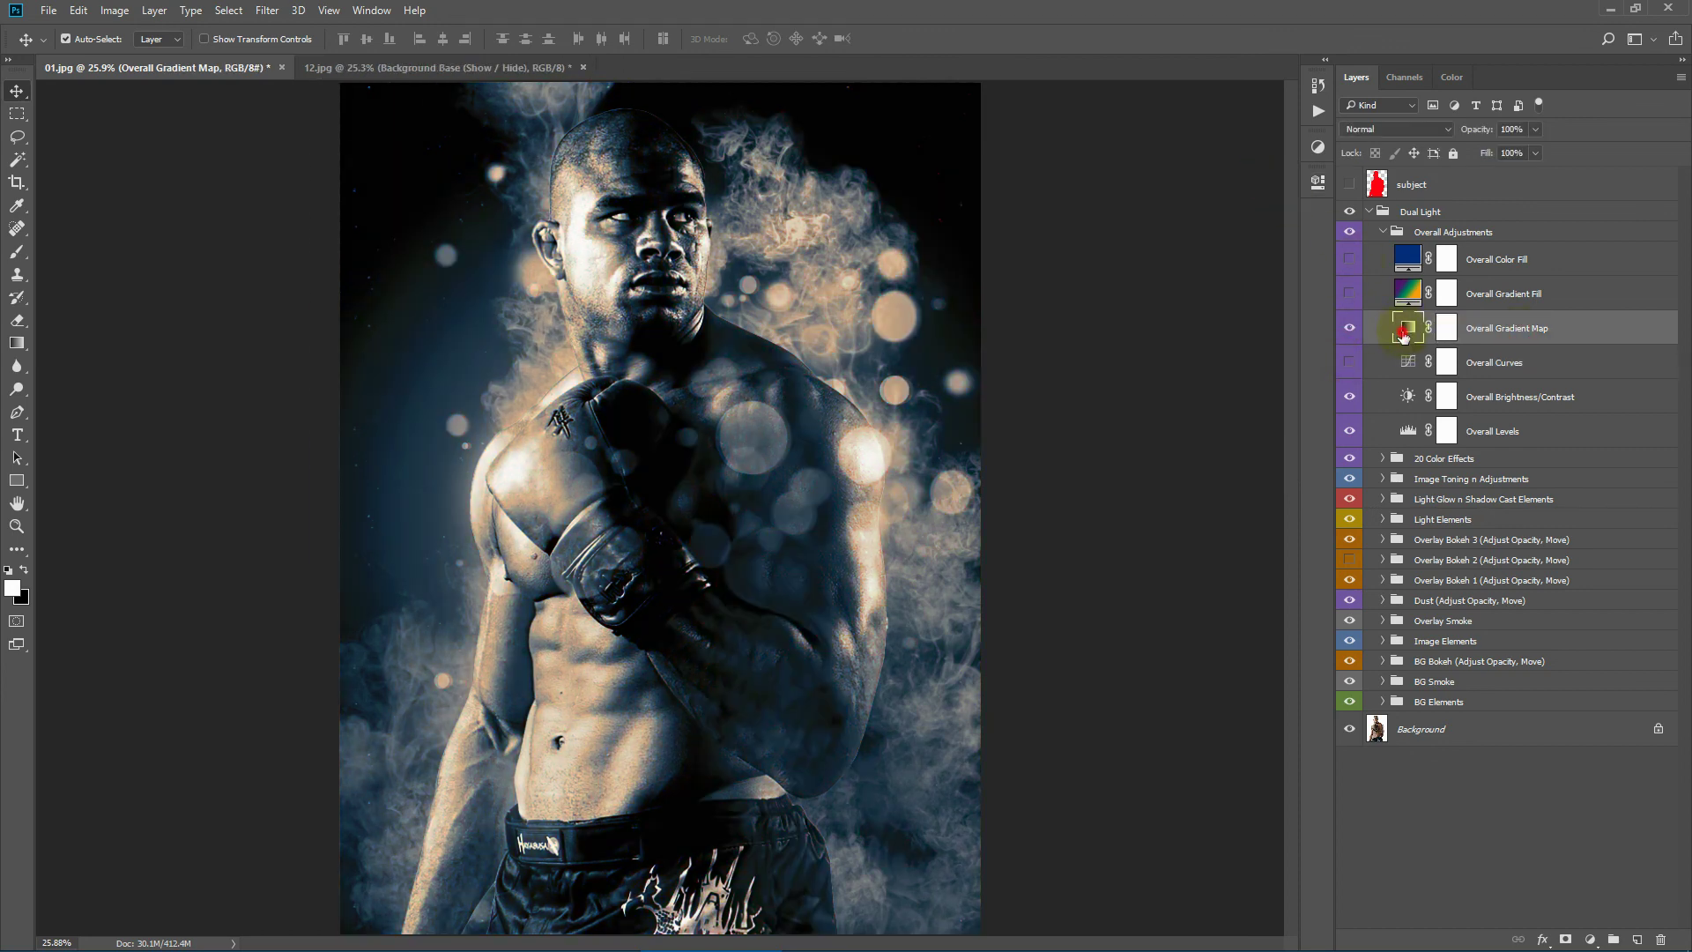
pyautogui.click(1190, 240)
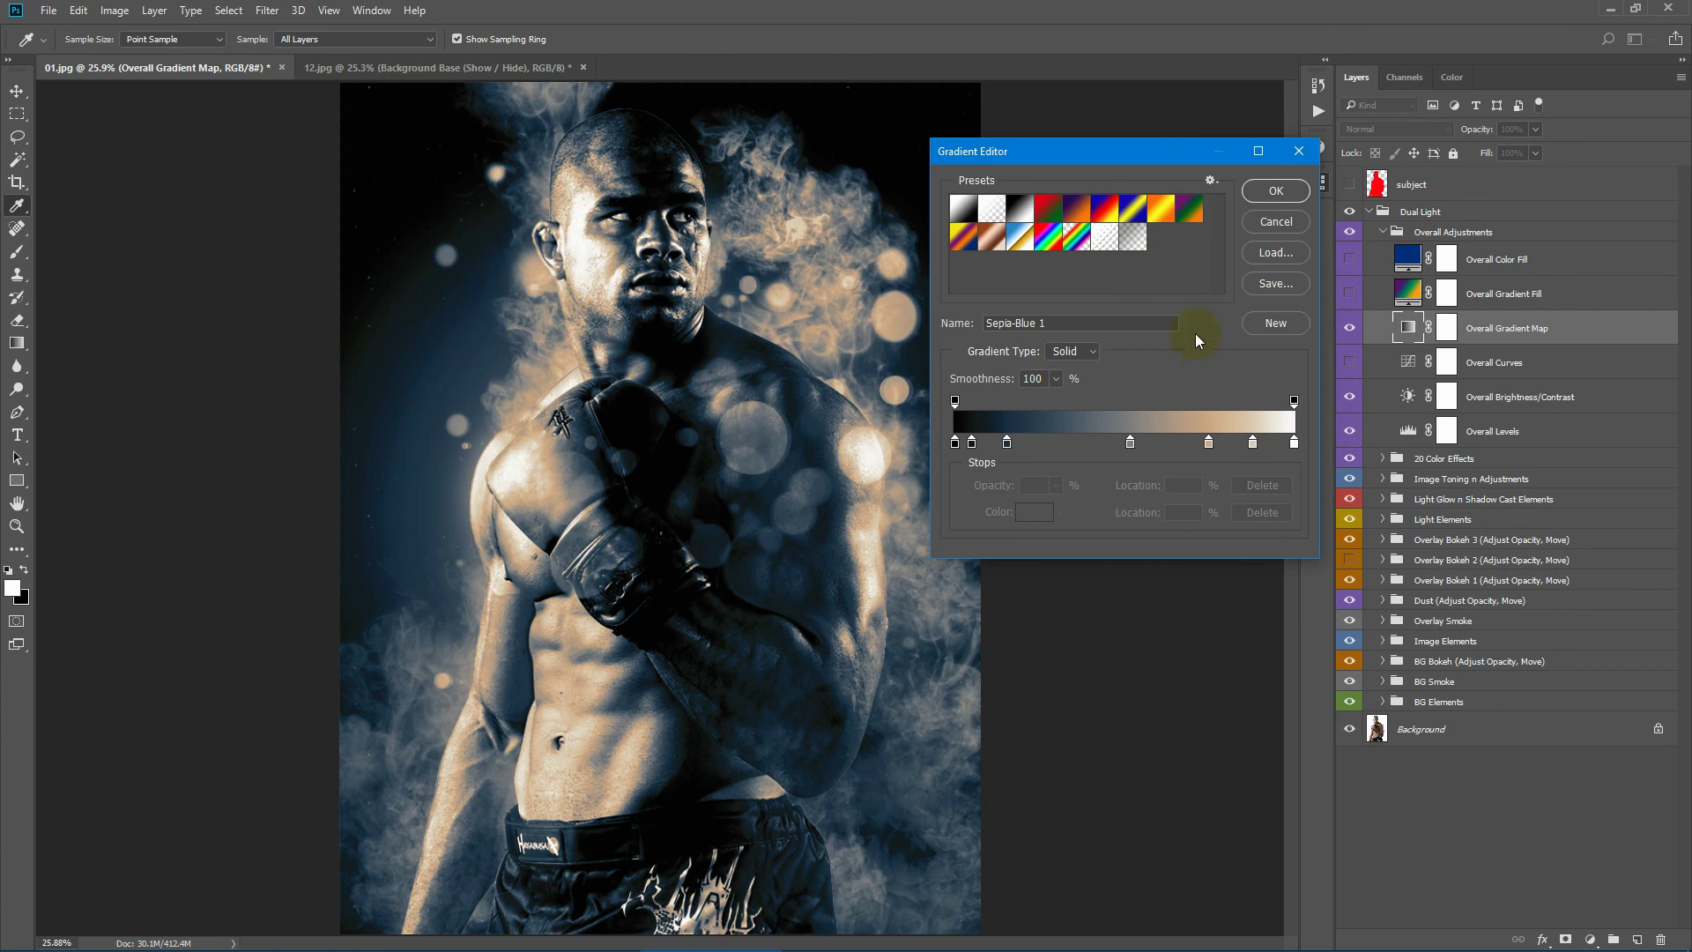
pyautogui.click(1075, 210)
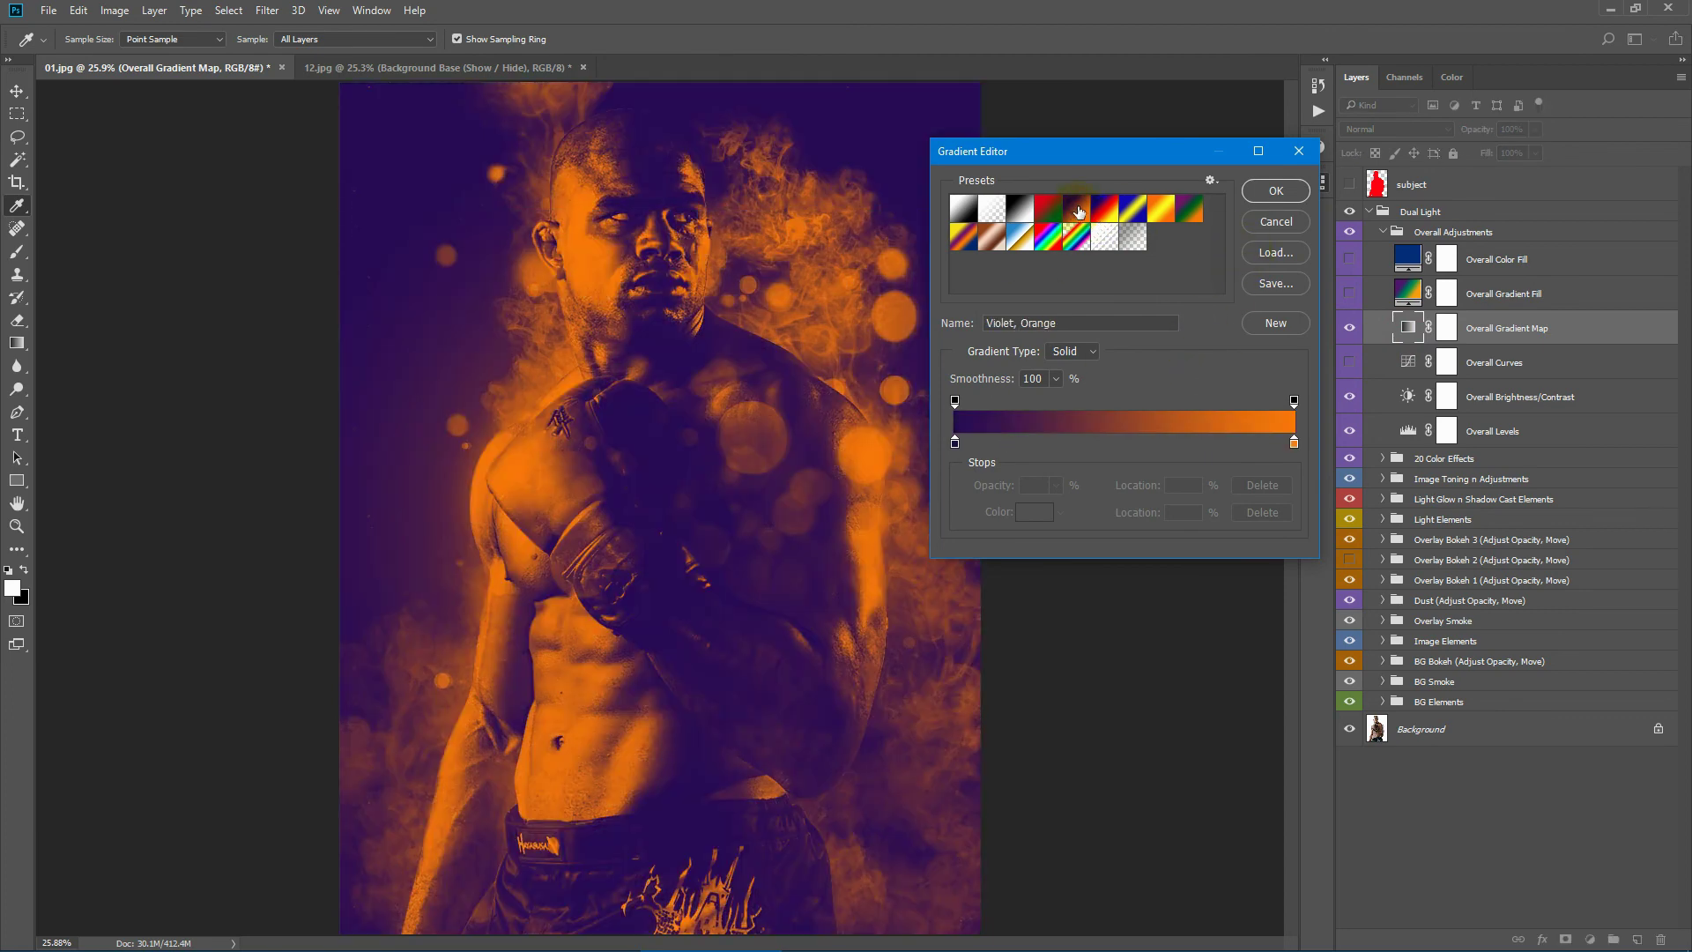
pyautogui.click(1276, 222)
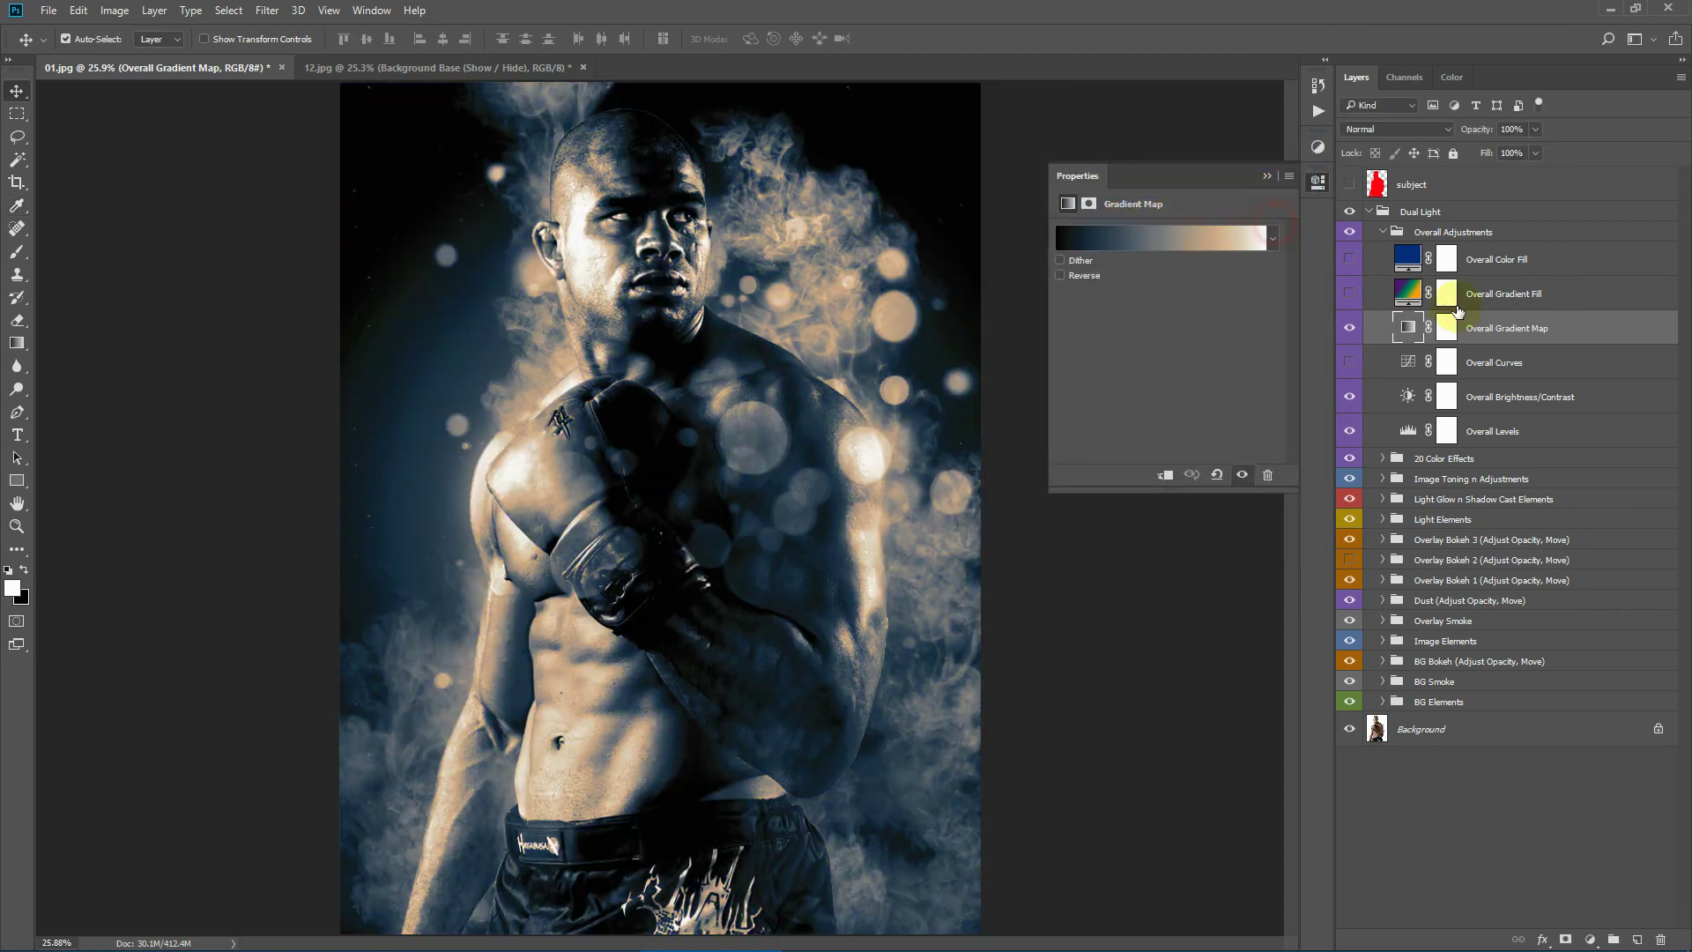
pyautogui.click(1345, 329)
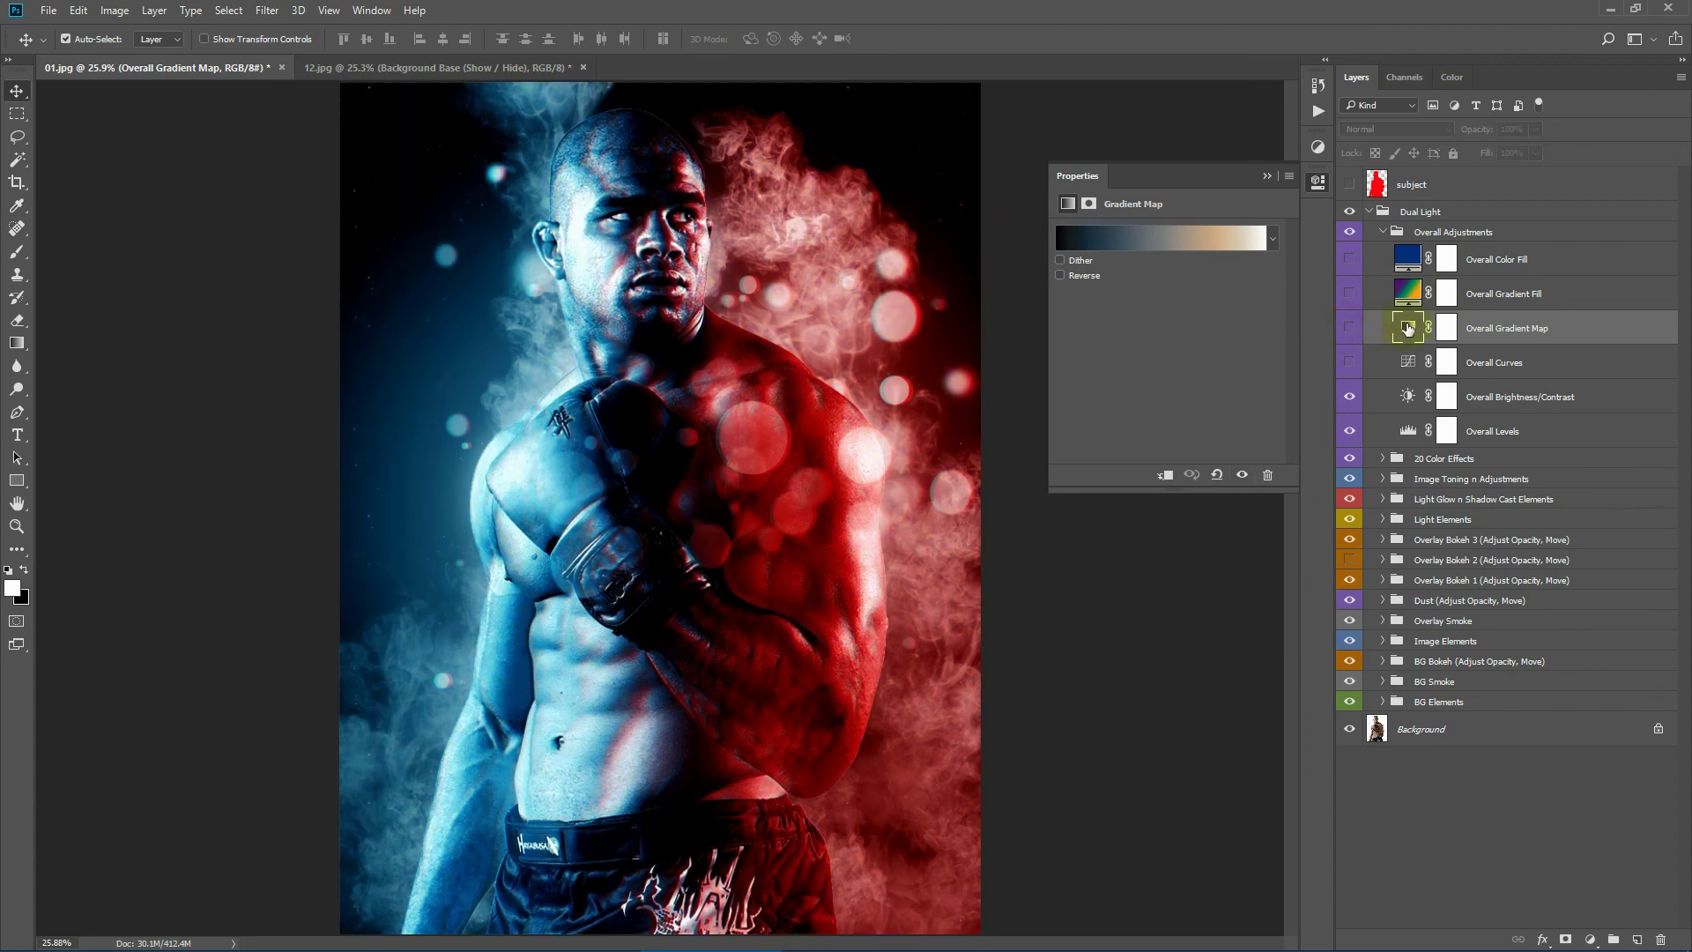
# Step: Show the Overall Gradient Fill layer, try the Red, Green and Violet, Orange presets on it, and hide it again
pyautogui.click(1538, 295)
pyautogui.click(1349, 294)
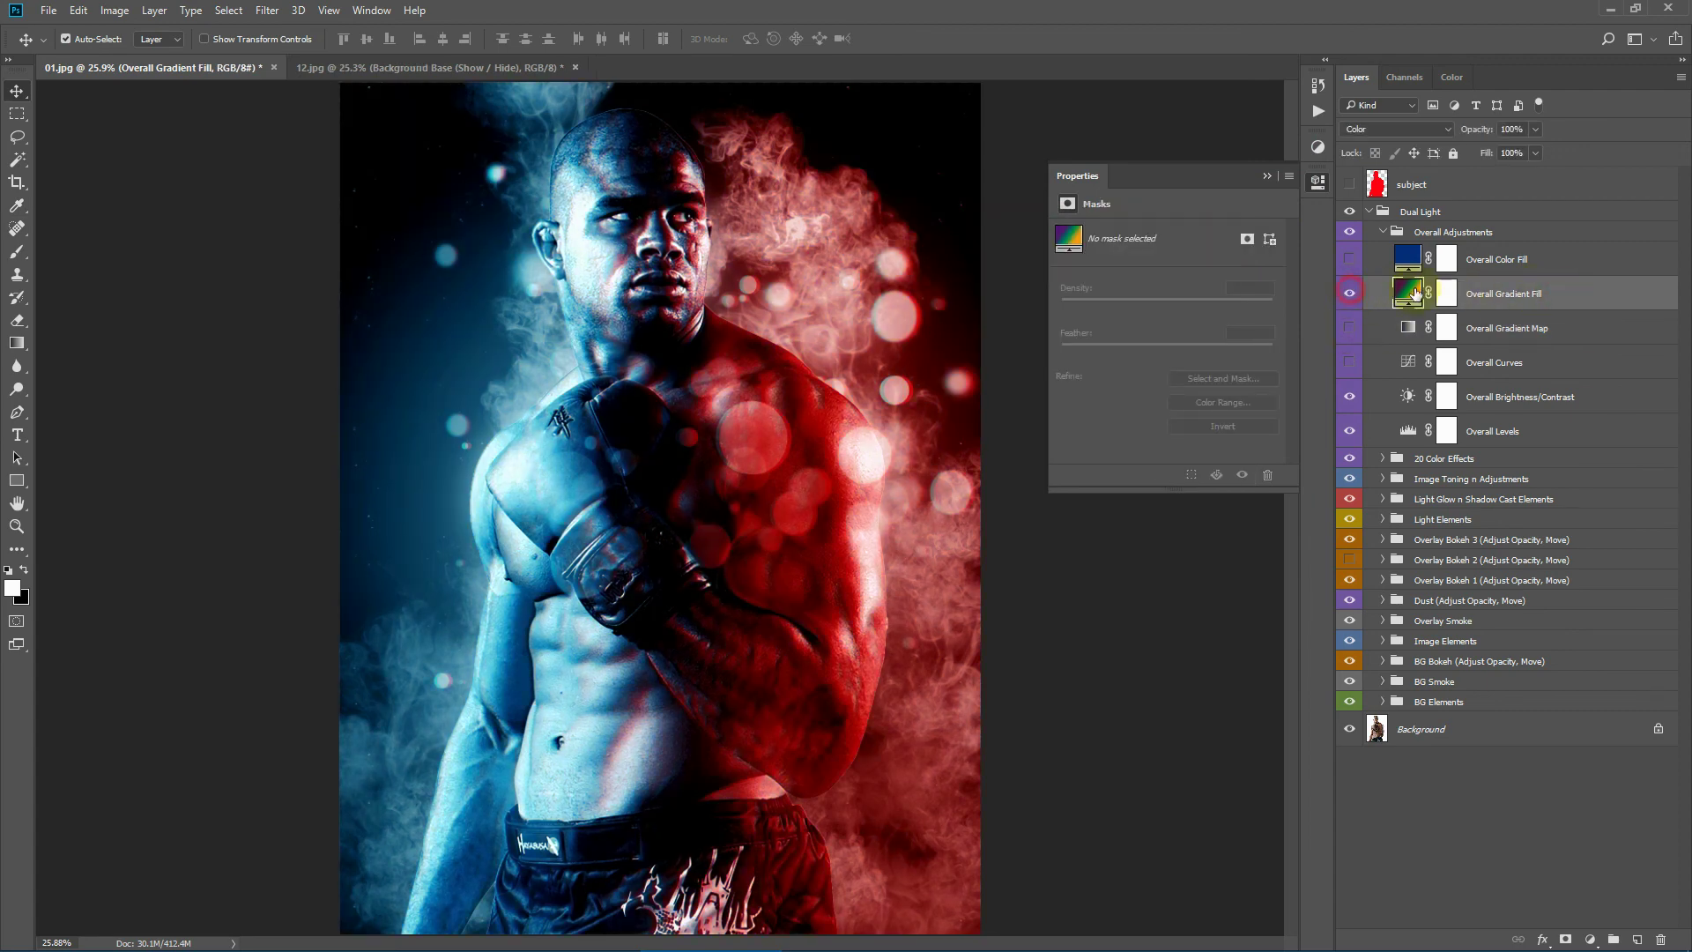
pyautogui.doubleClick(1407, 293)
pyautogui.click(1064, 265)
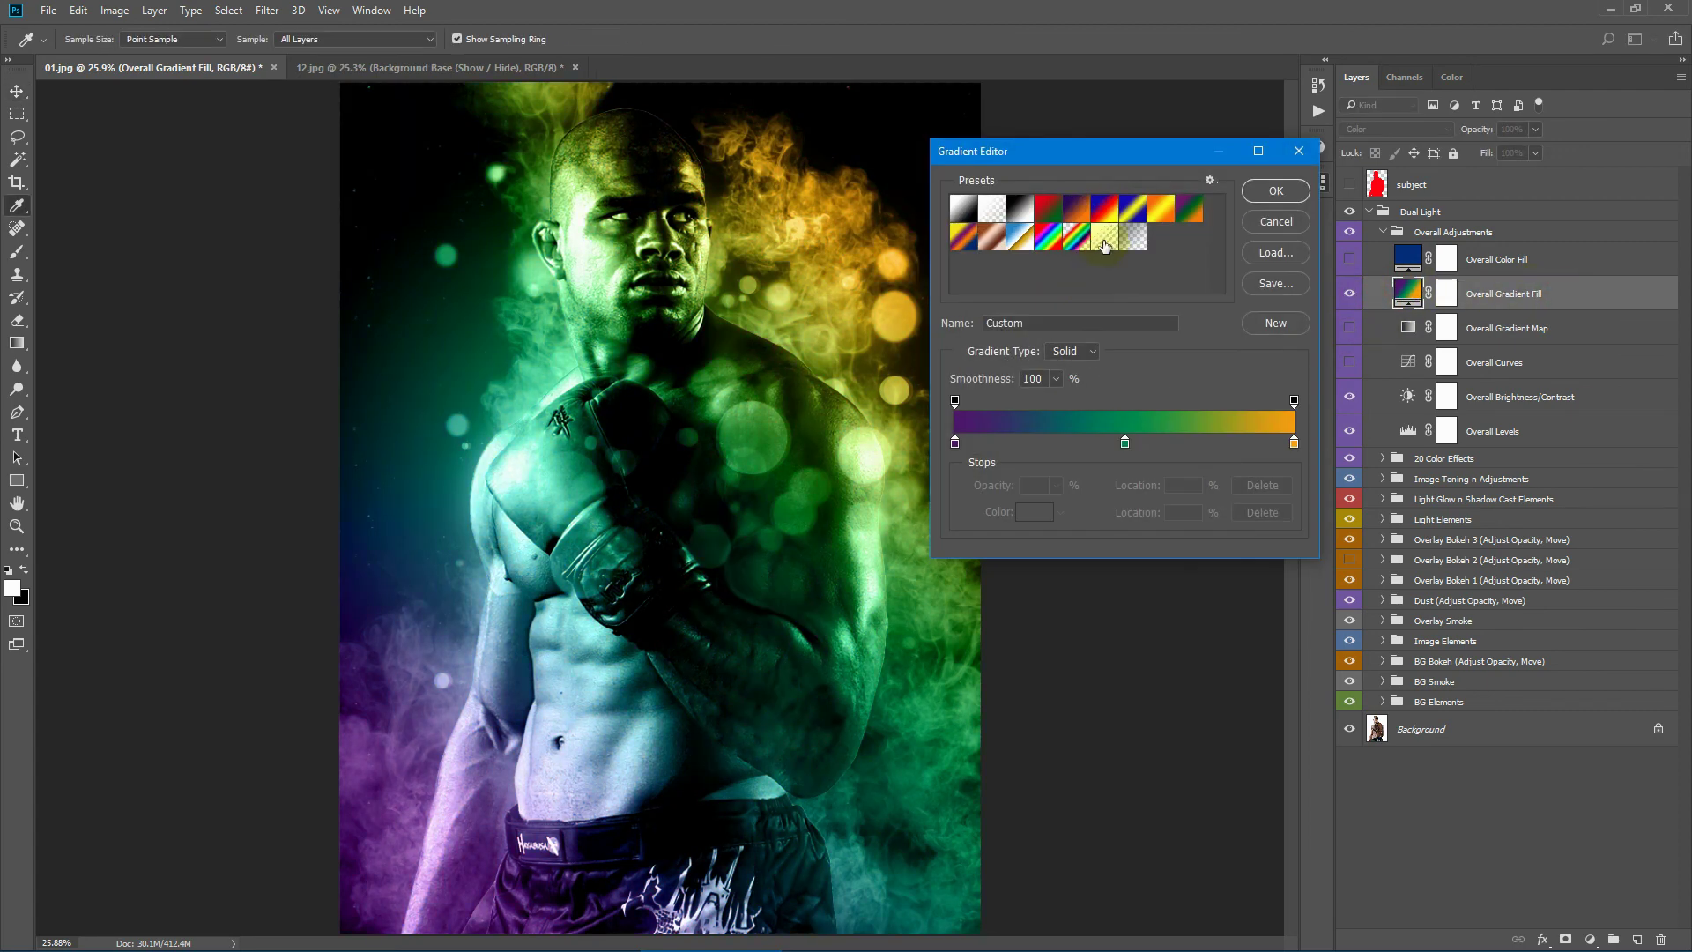
pyautogui.click(1048, 210)
pyautogui.click(1082, 210)
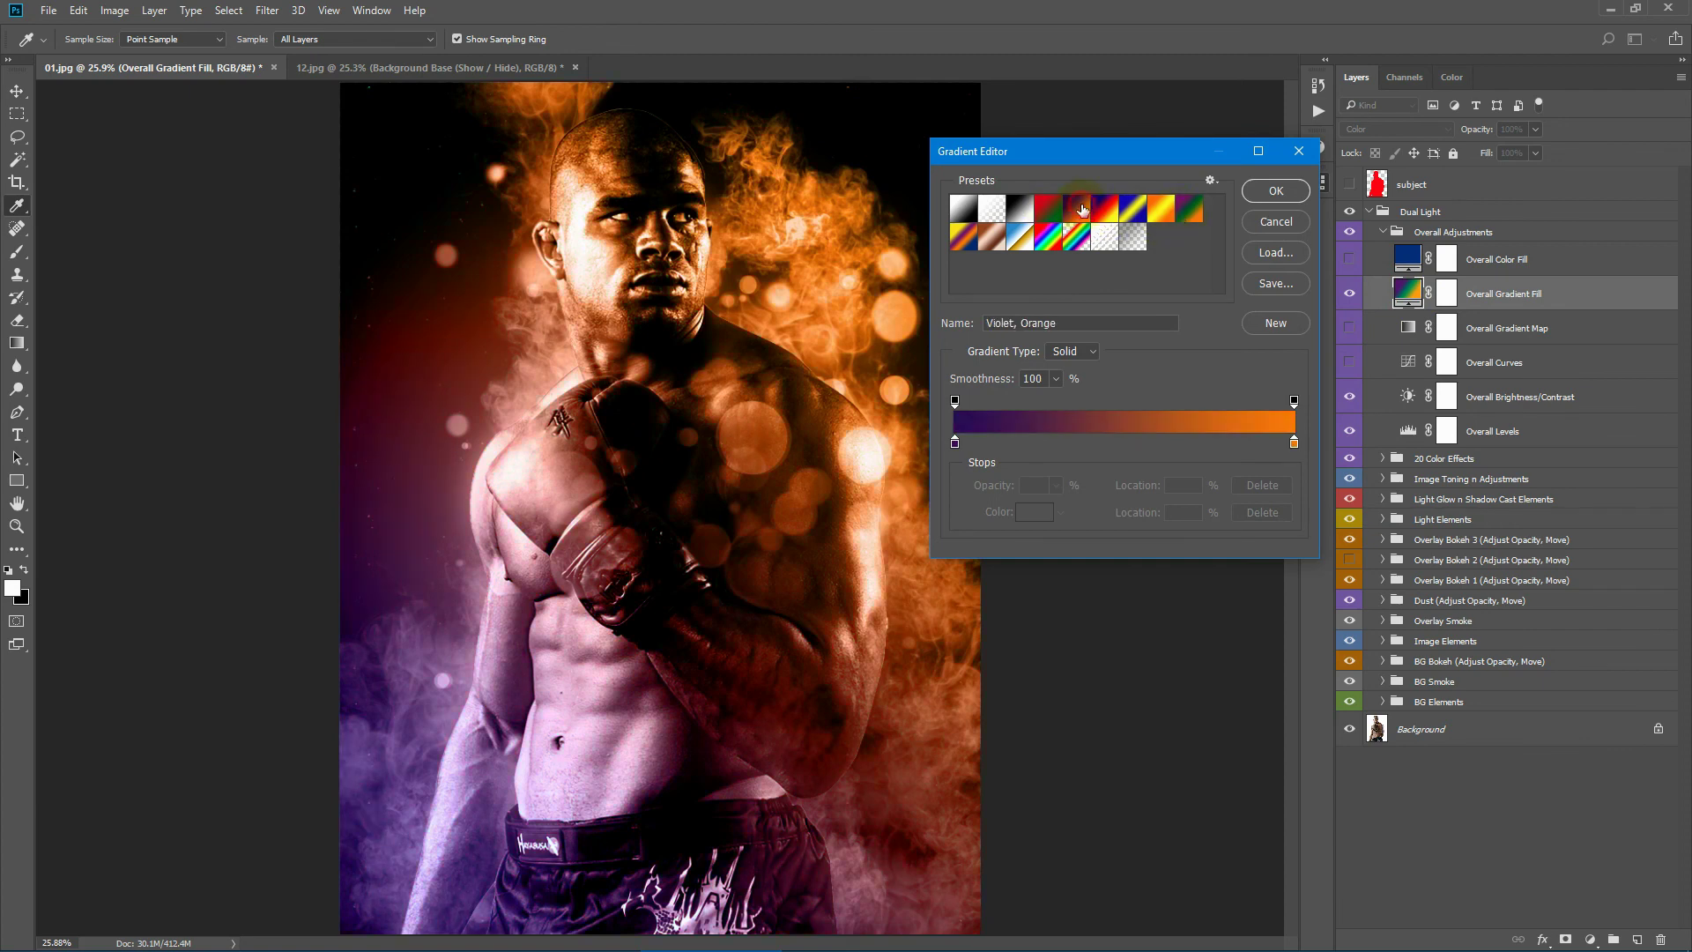
pyautogui.click(1272, 222)
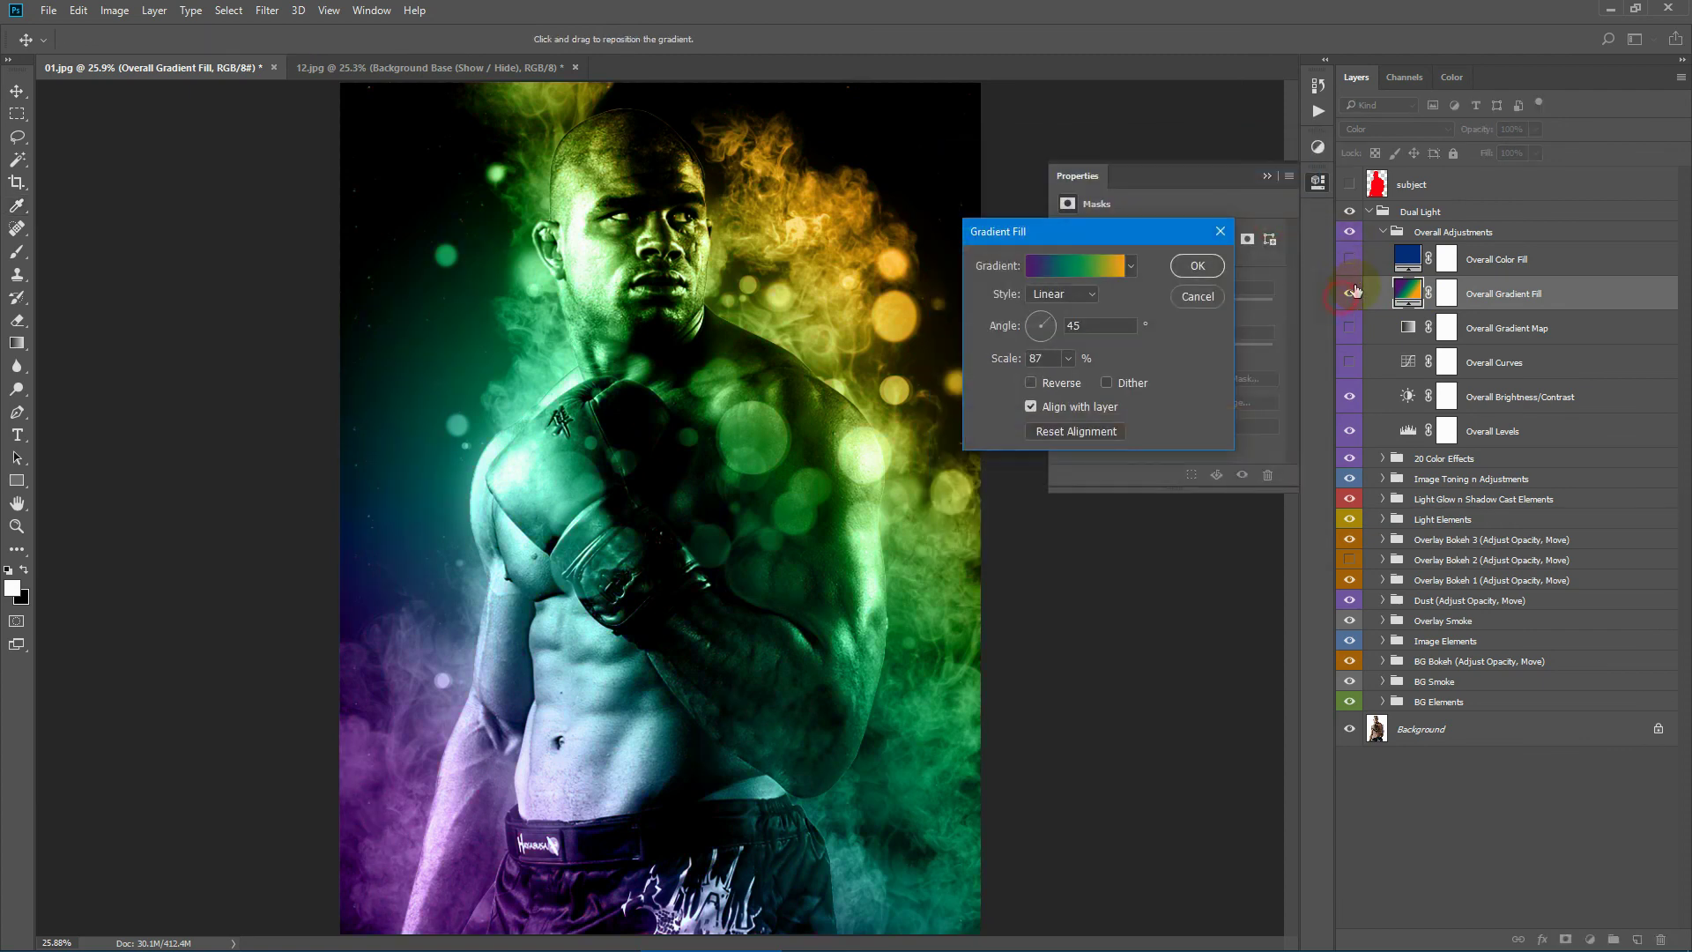
pyautogui.click(1198, 296)
pyautogui.click(1349, 293)
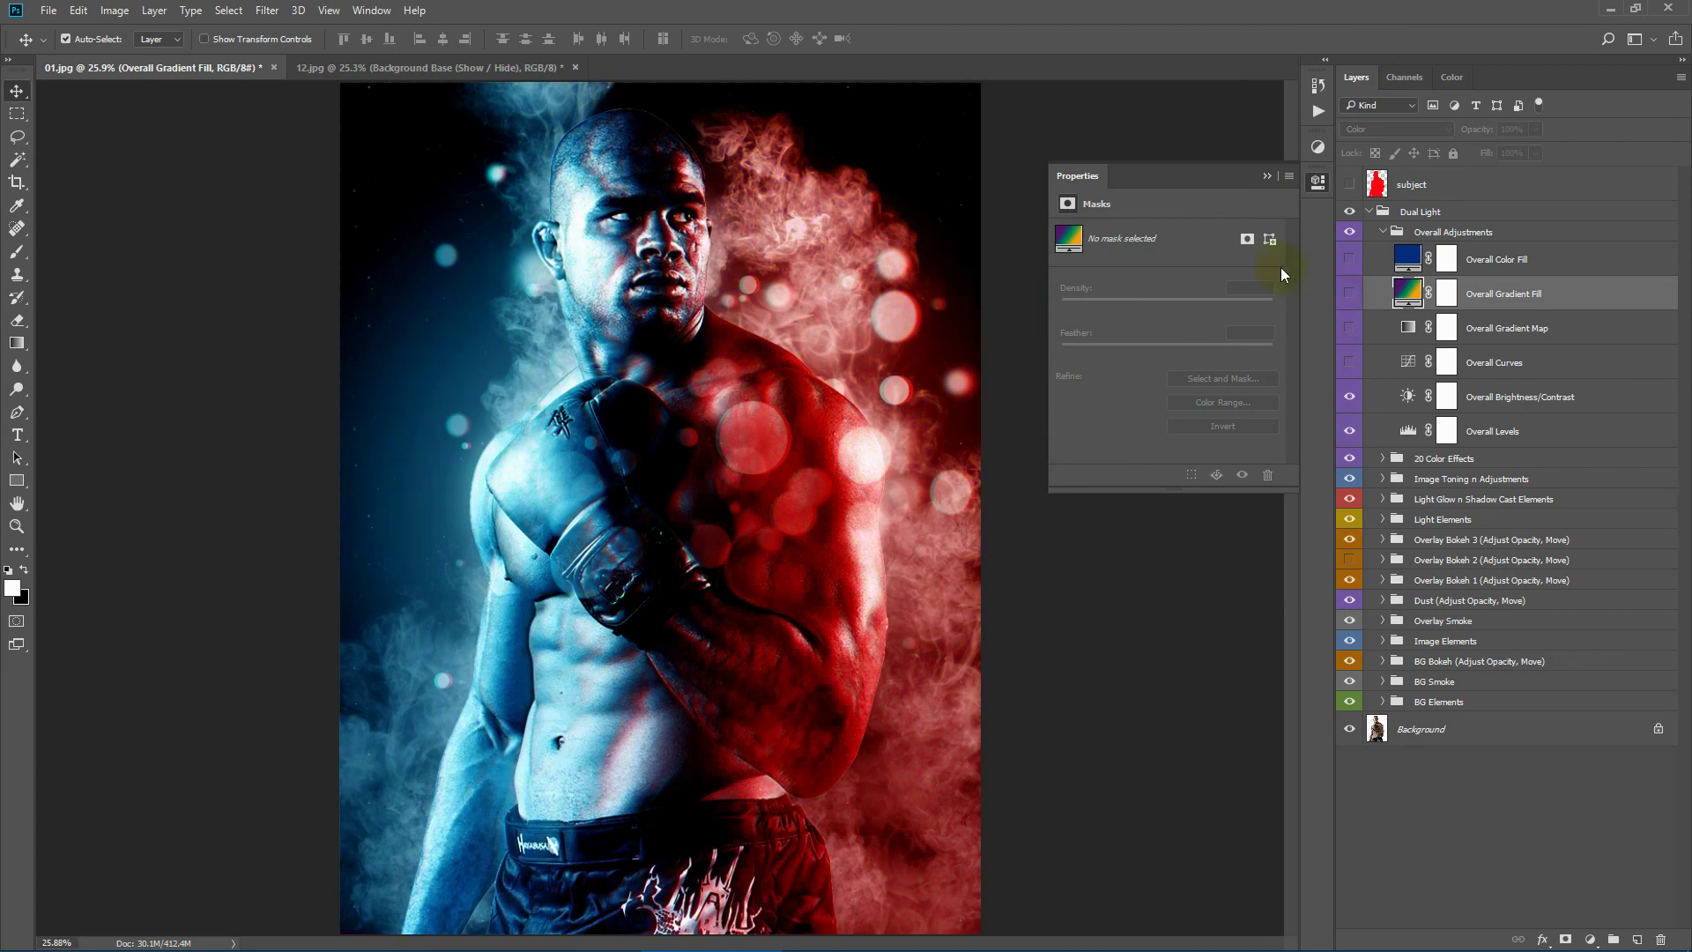
pyautogui.click(1262, 179)
# Step: Show the Overall Color Fill layer, try different hues including the orange-brown 7c3200, and hide the layer again
pyautogui.click(1587, 262)
pyautogui.click(1349, 259)
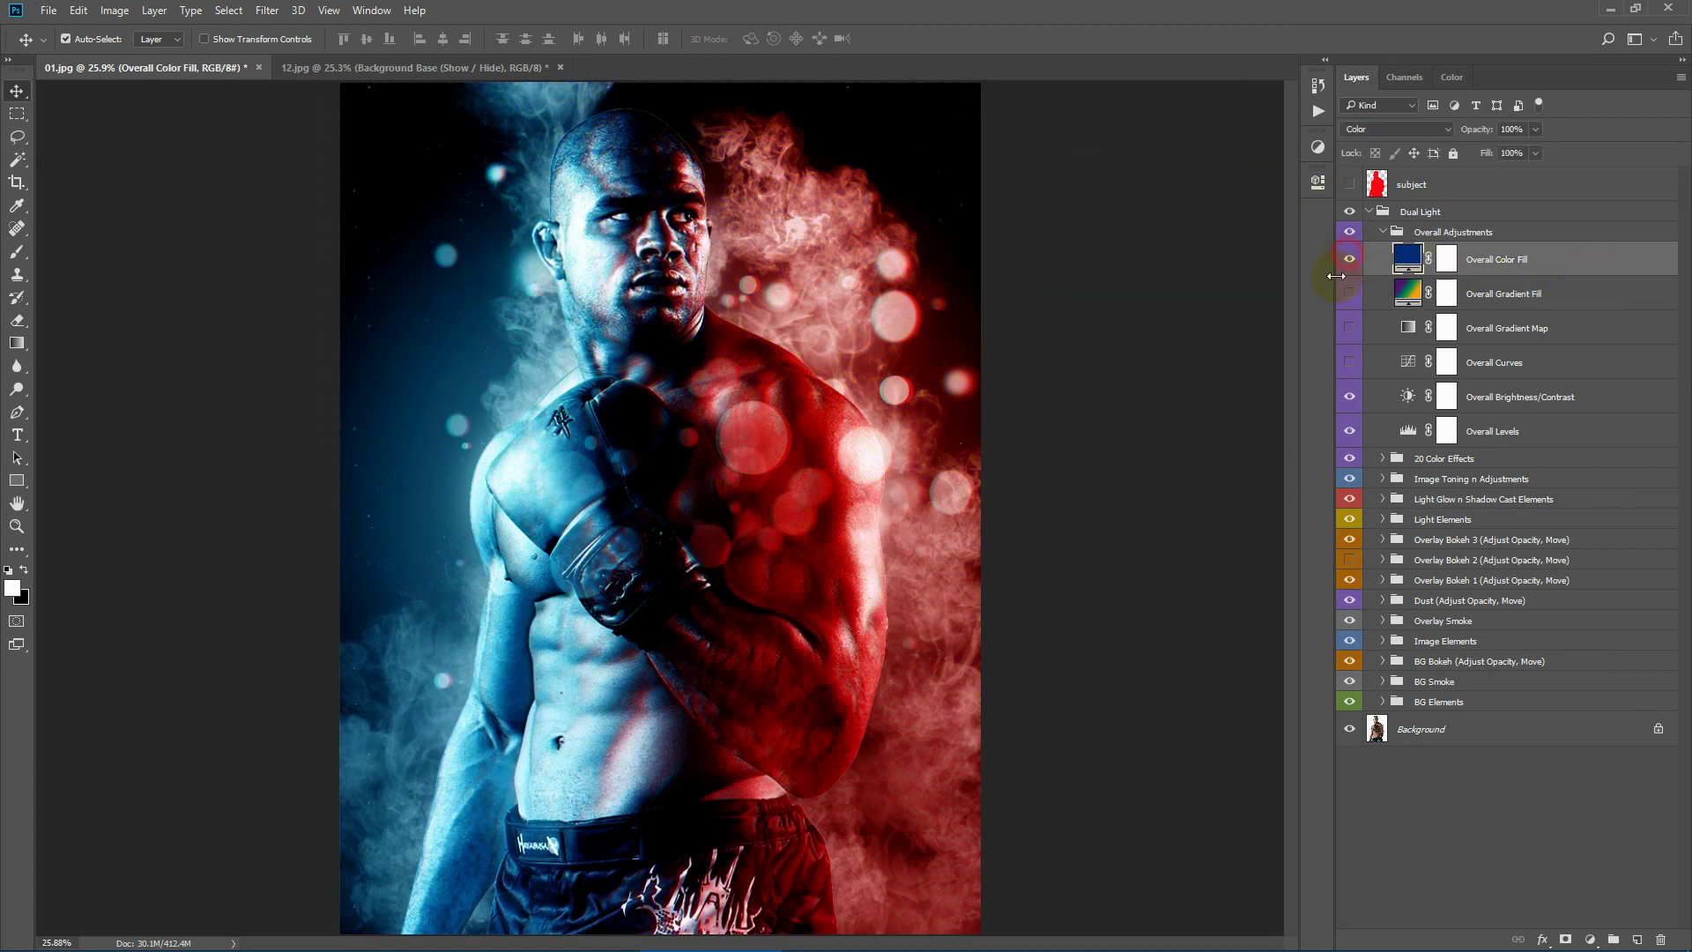
pyautogui.doubleClick(1403, 261)
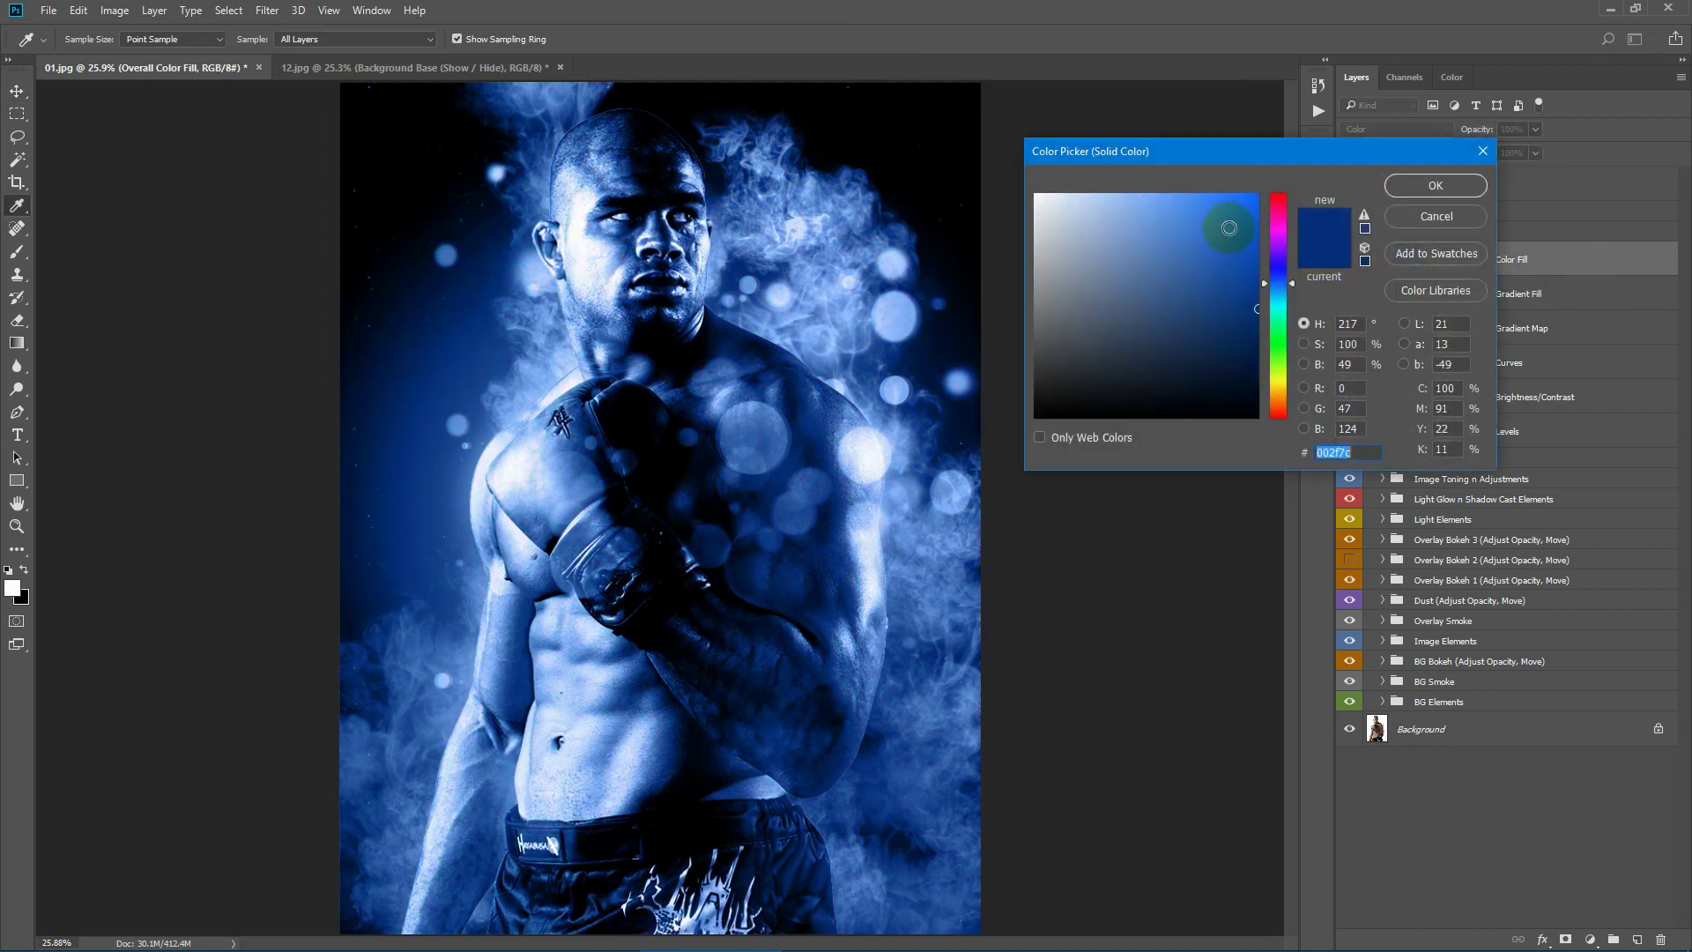
pyautogui.moveTo(1279, 212); pyautogui.dragTo(1279, 385)
pyautogui.click(1282, 411)
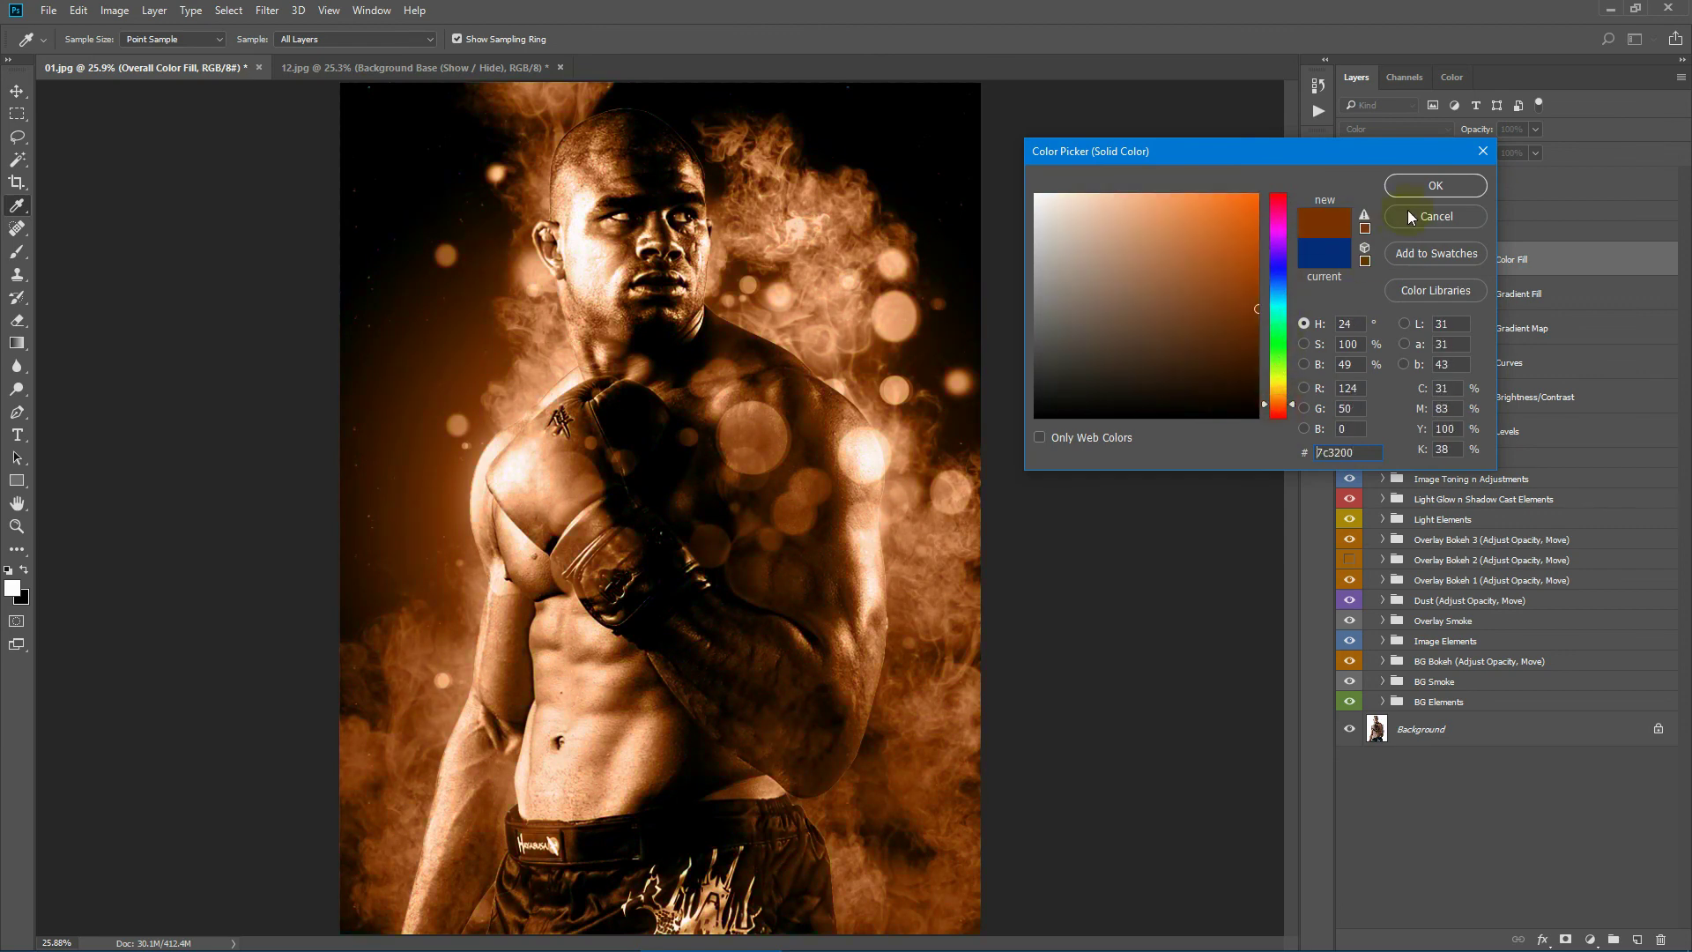
pyautogui.click(1437, 216)
pyautogui.click(1349, 260)
# Step: Collapse the Overall Adjustments group and toggle the Dual Light group's visibility to compare the image before and after the effect
pyautogui.click(1382, 232)
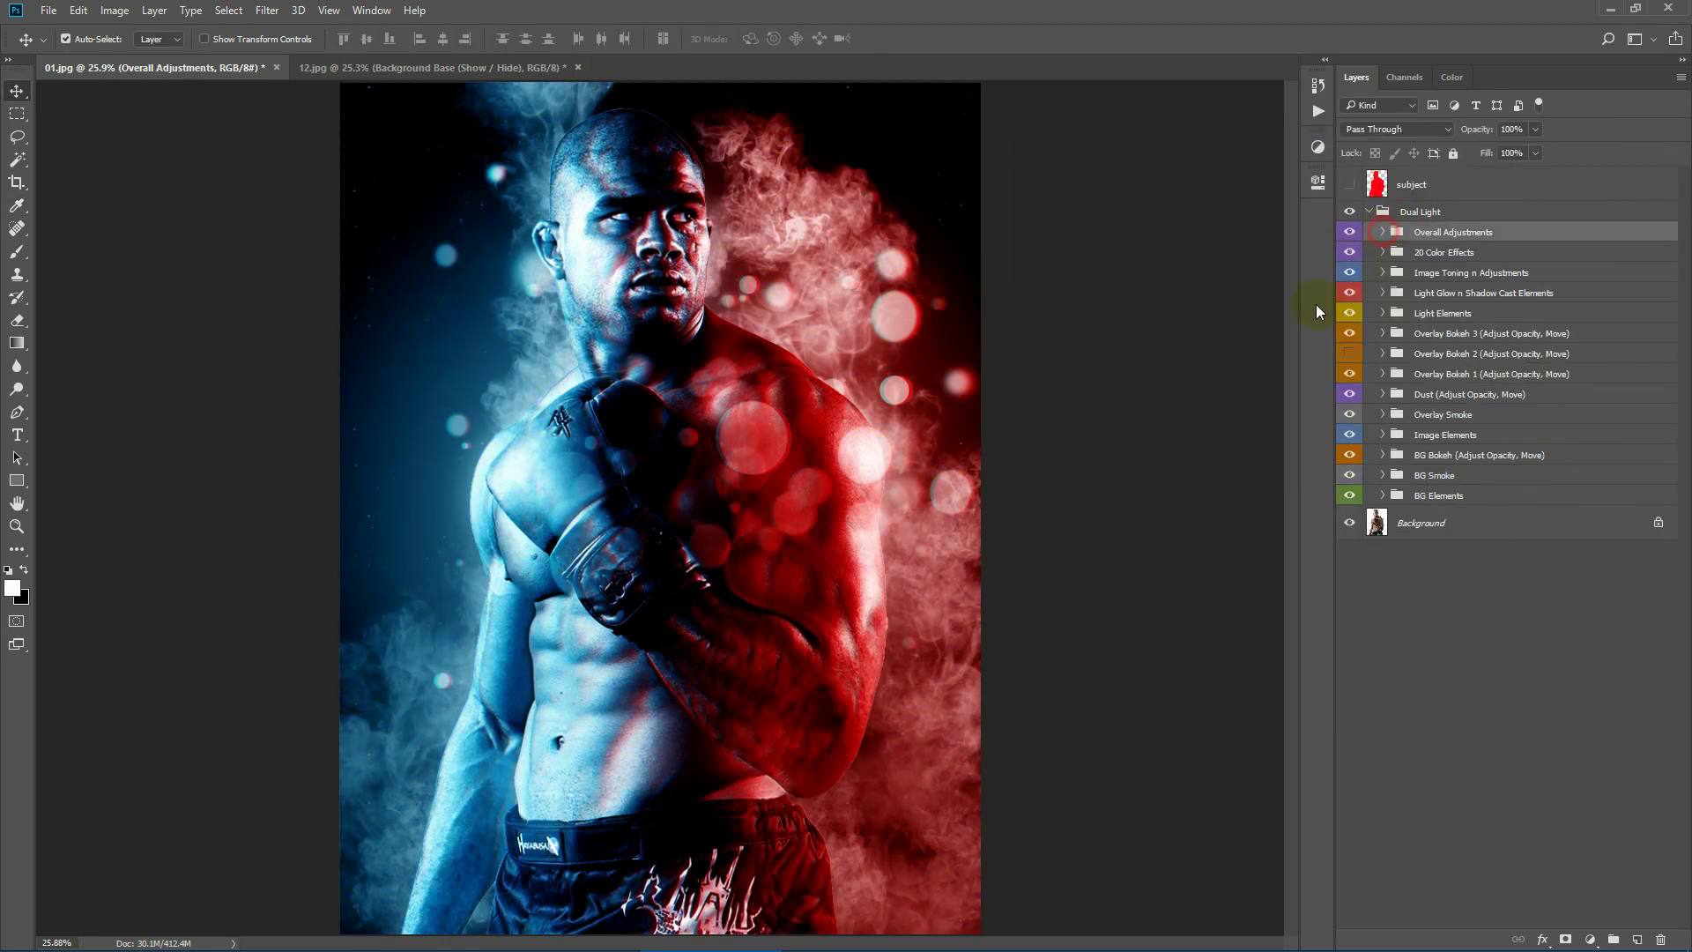
pyautogui.click(1368, 212)
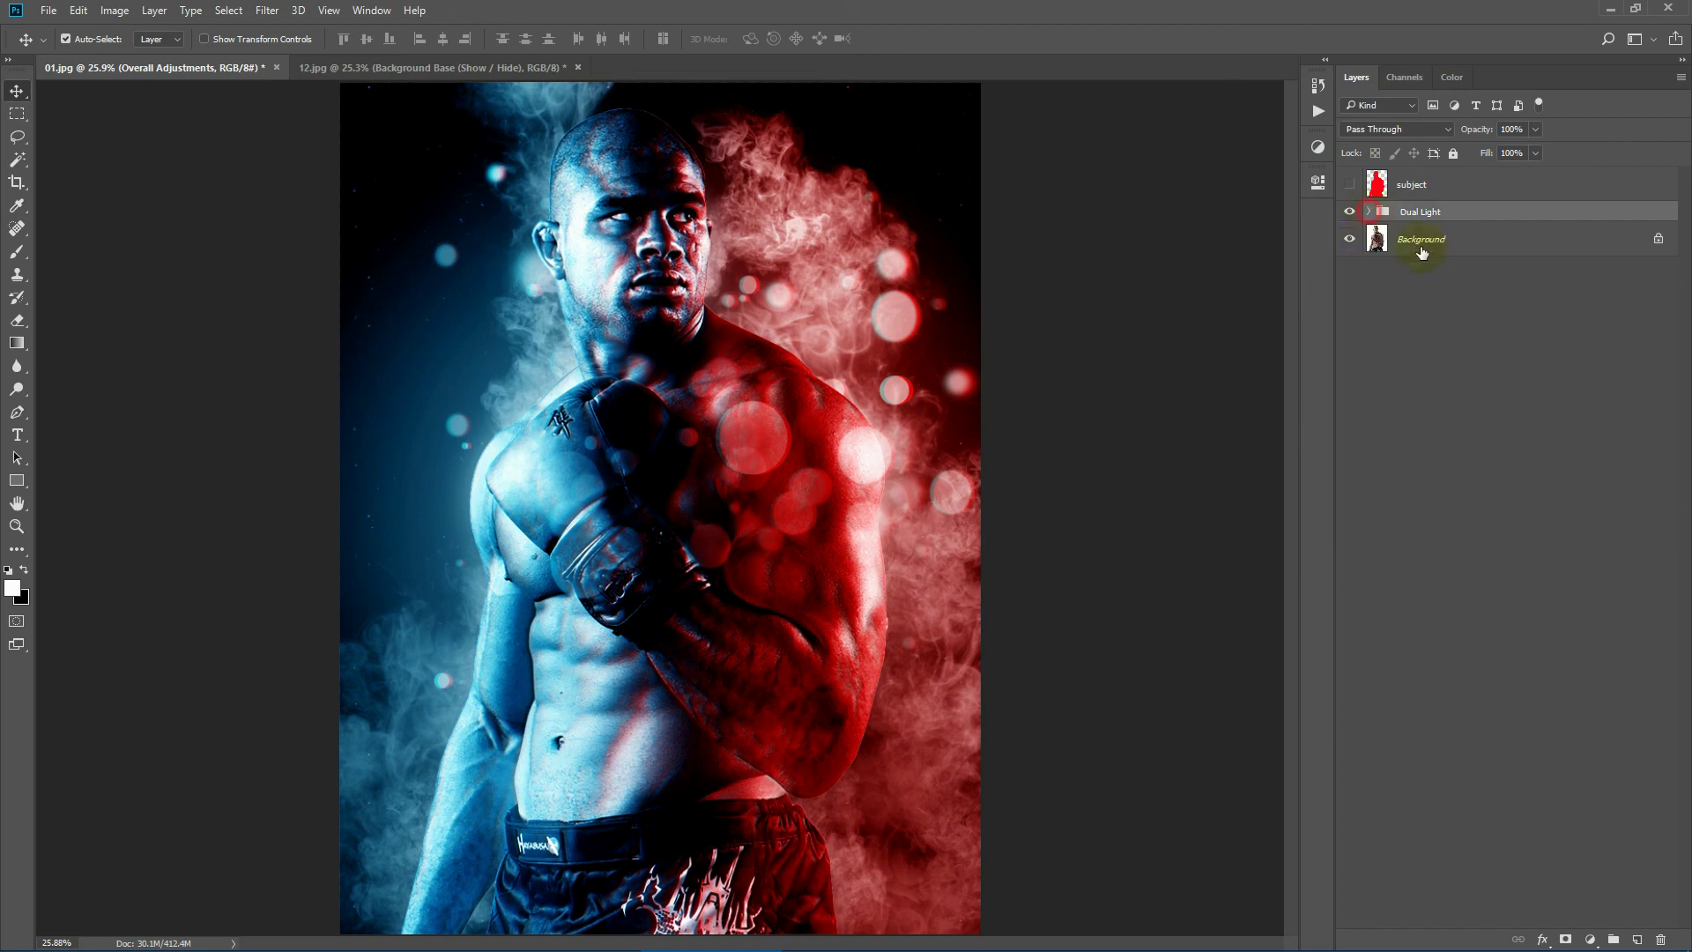
pyautogui.click(1348, 212)
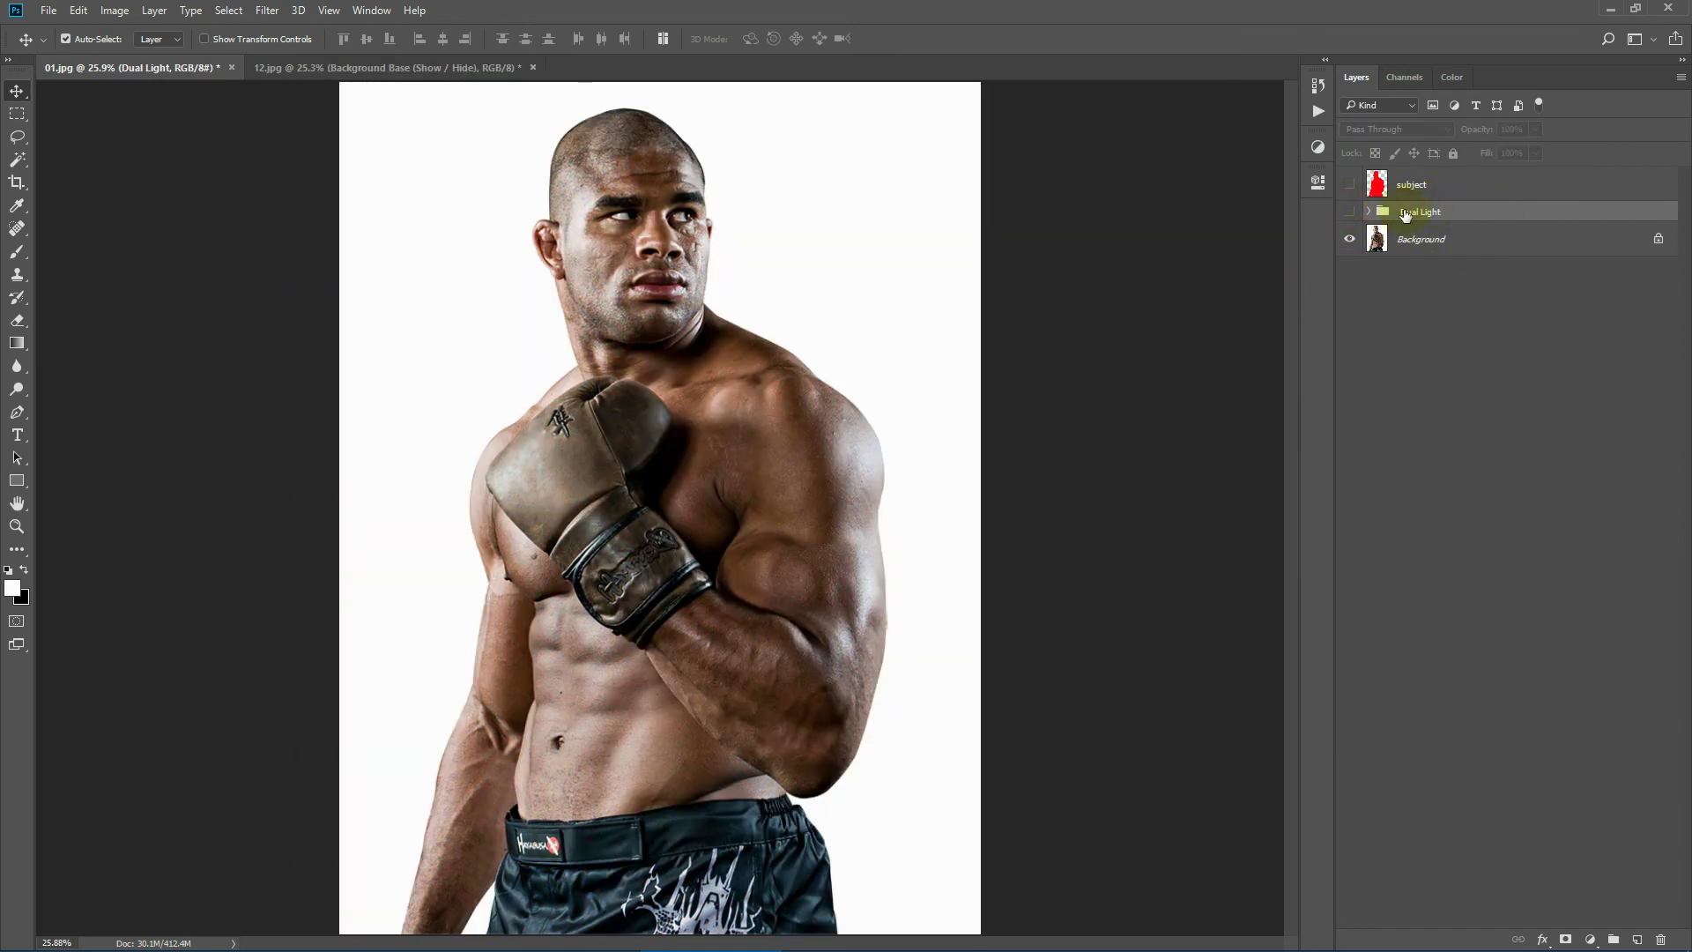
pyautogui.click(1368, 212)
pyautogui.click(1349, 213)
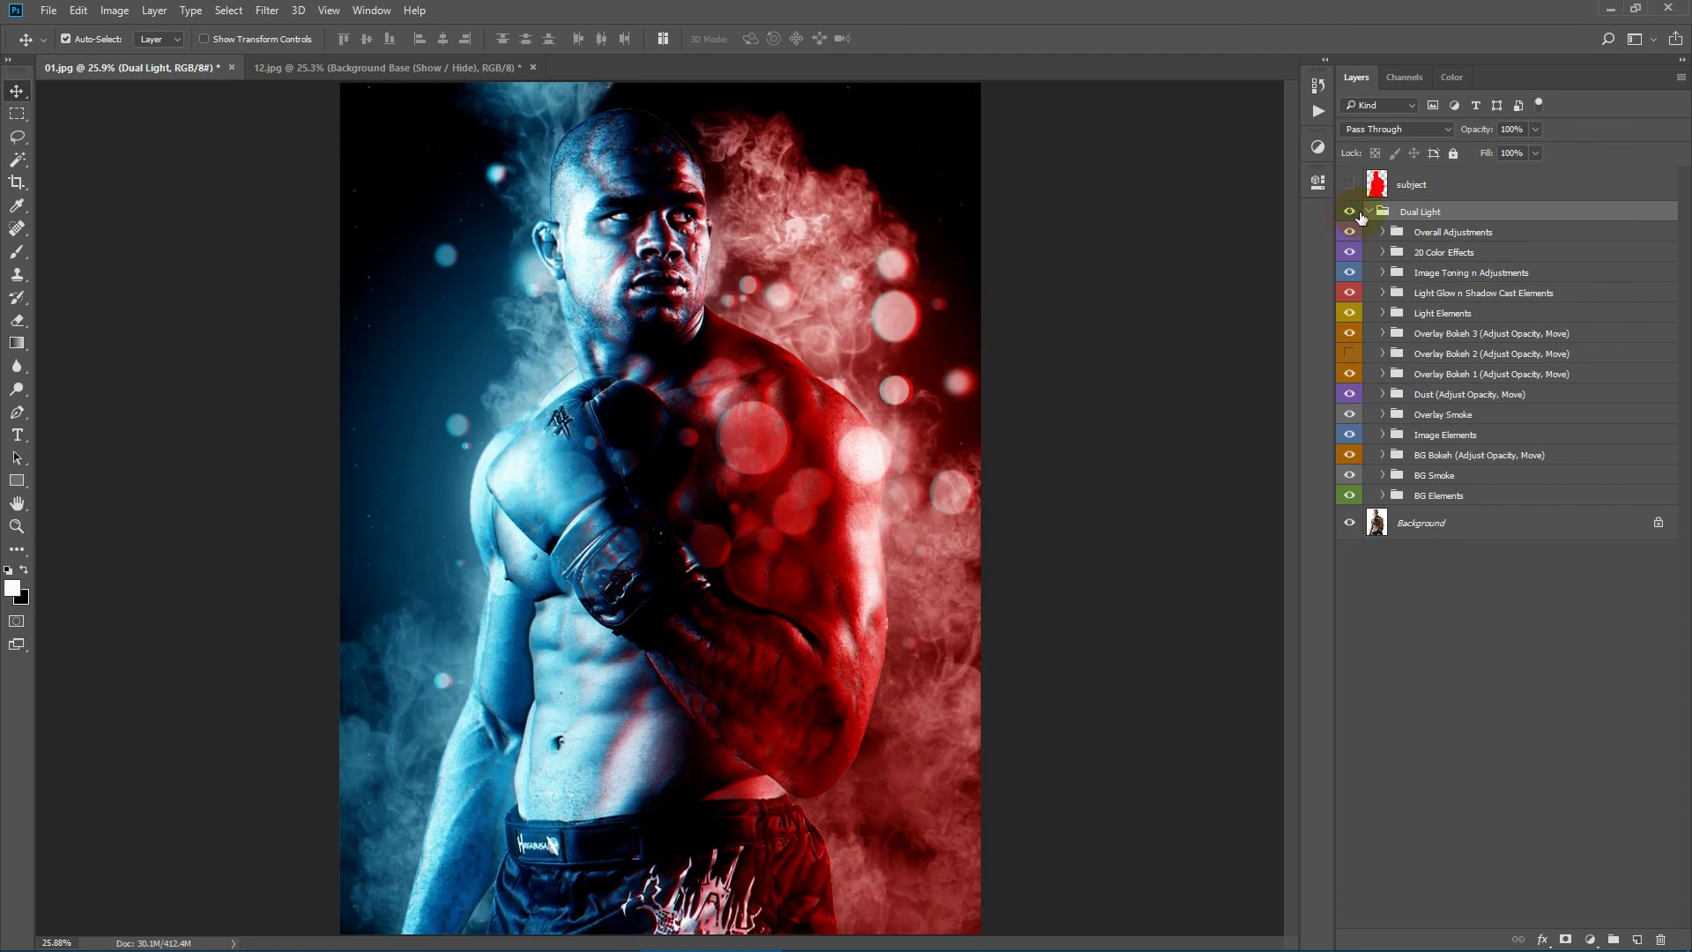
# Step: Compare 01.jpg with and without the Dual Light group and examine the effect on the man's face and upper body up close
pyautogui.click(1348, 215)
pyautogui.click(1349, 214)
pyautogui.click(1369, 212)
pyautogui.click(1369, 211)
pyautogui.click(16, 525)
pyautogui.click(677, 327)
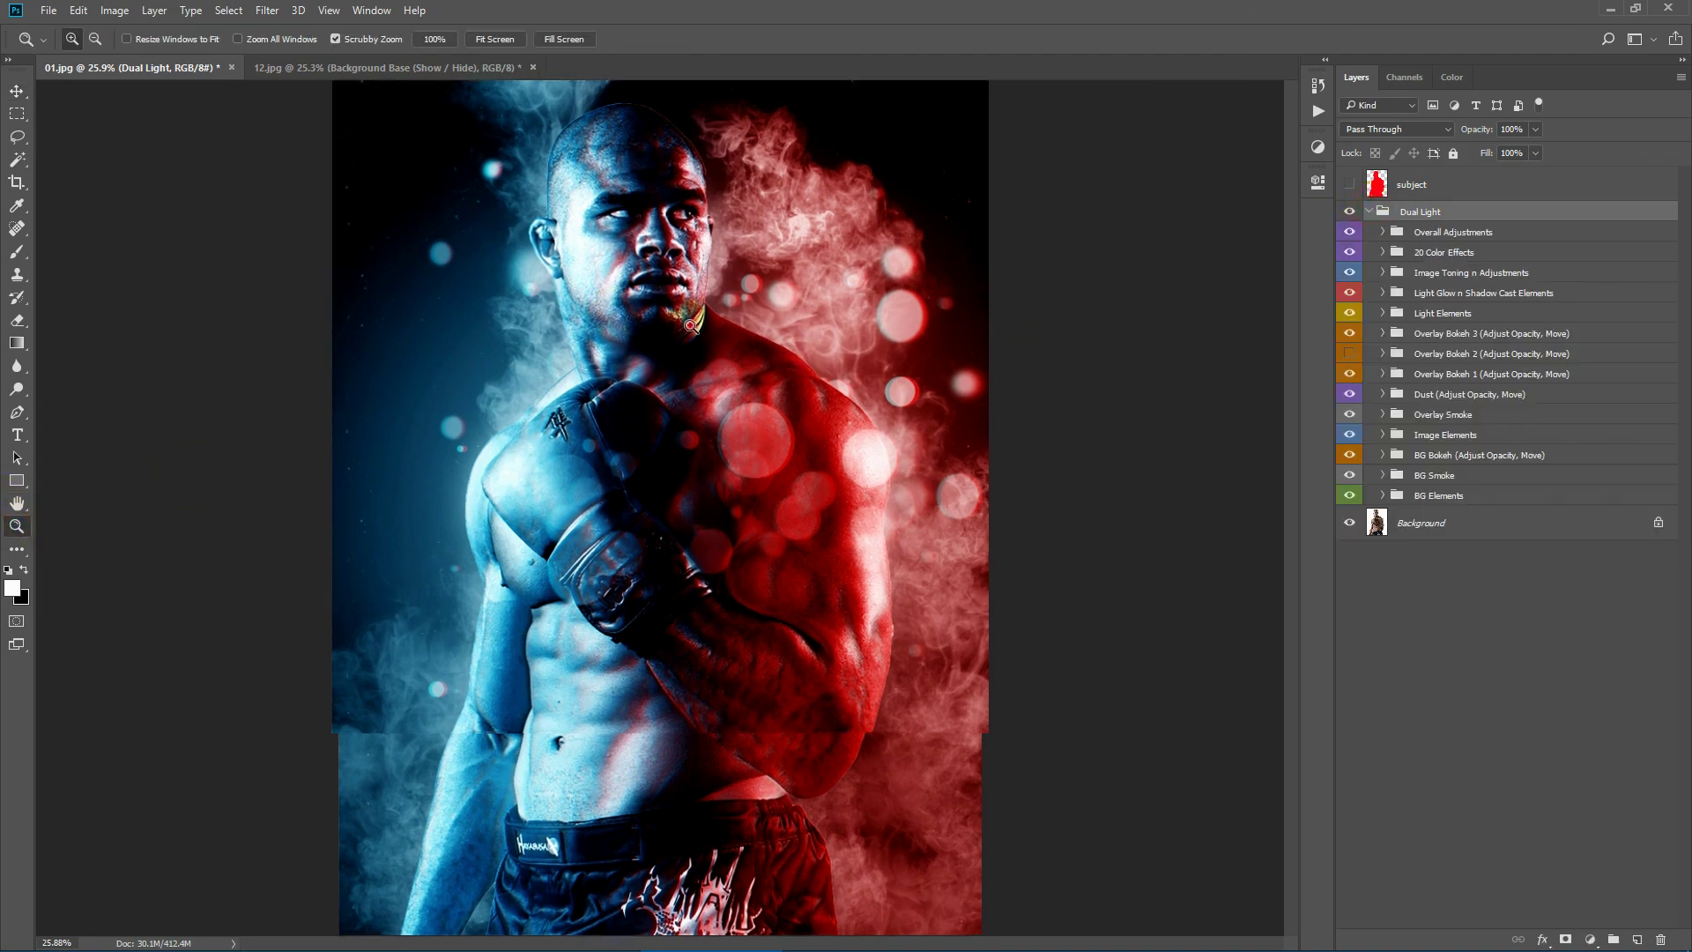
pyautogui.click(677, 328)
pyautogui.click(494, 38)
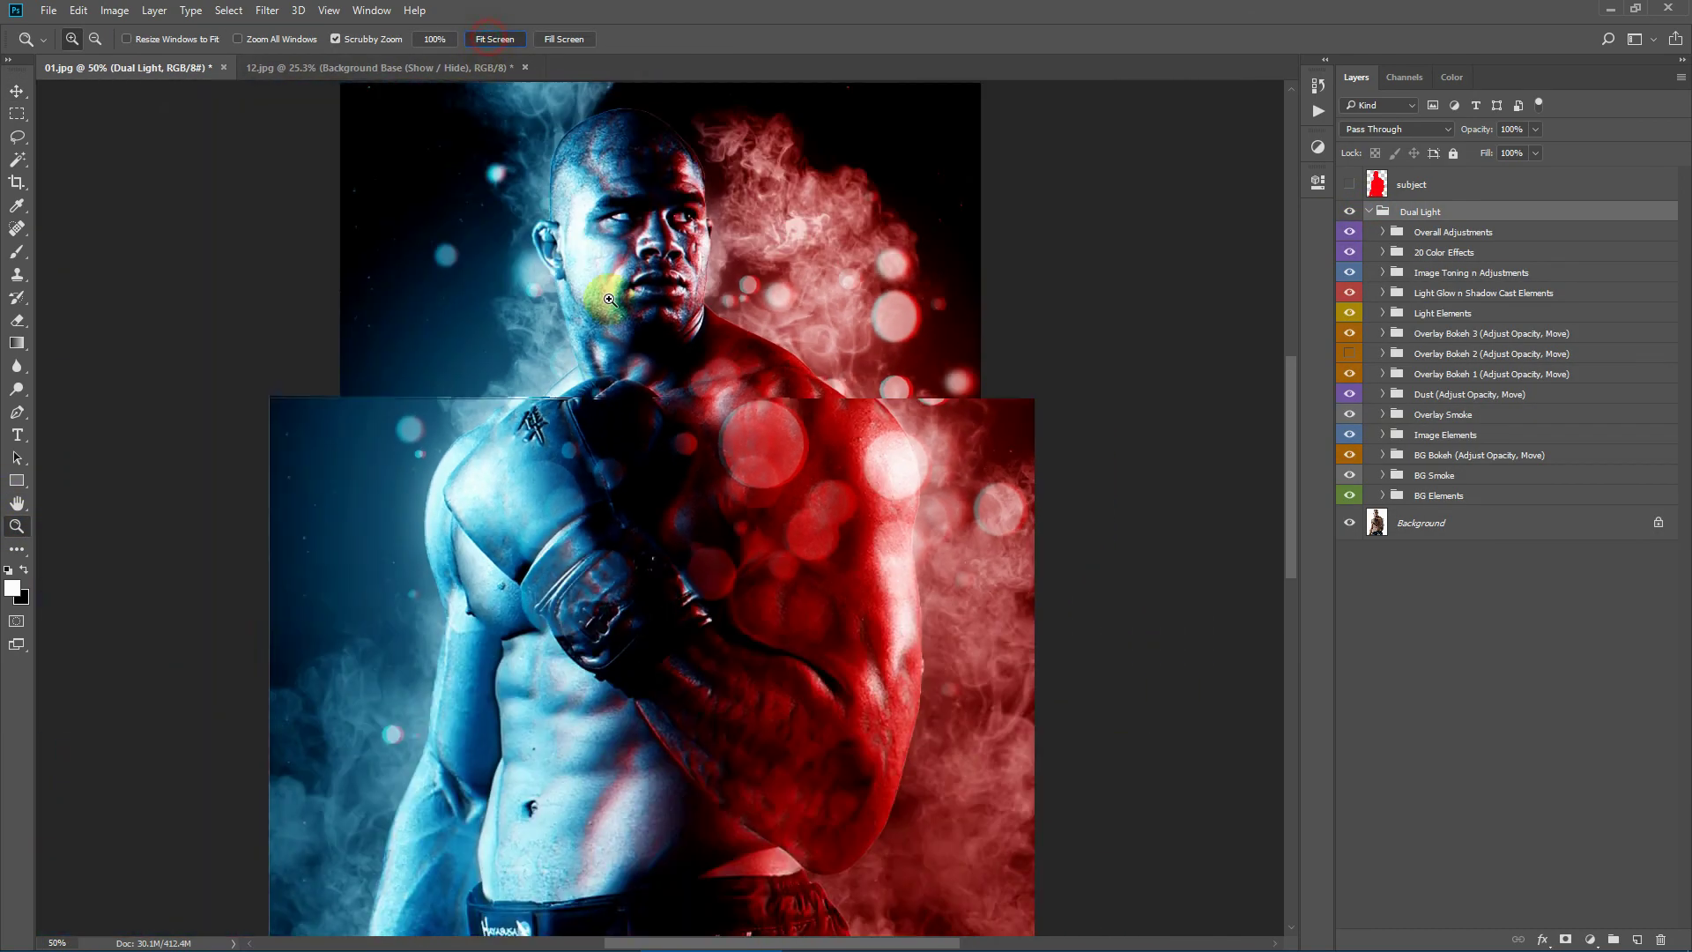
pyautogui.click(627, 180)
pyautogui.scroll(3, 627, 180)
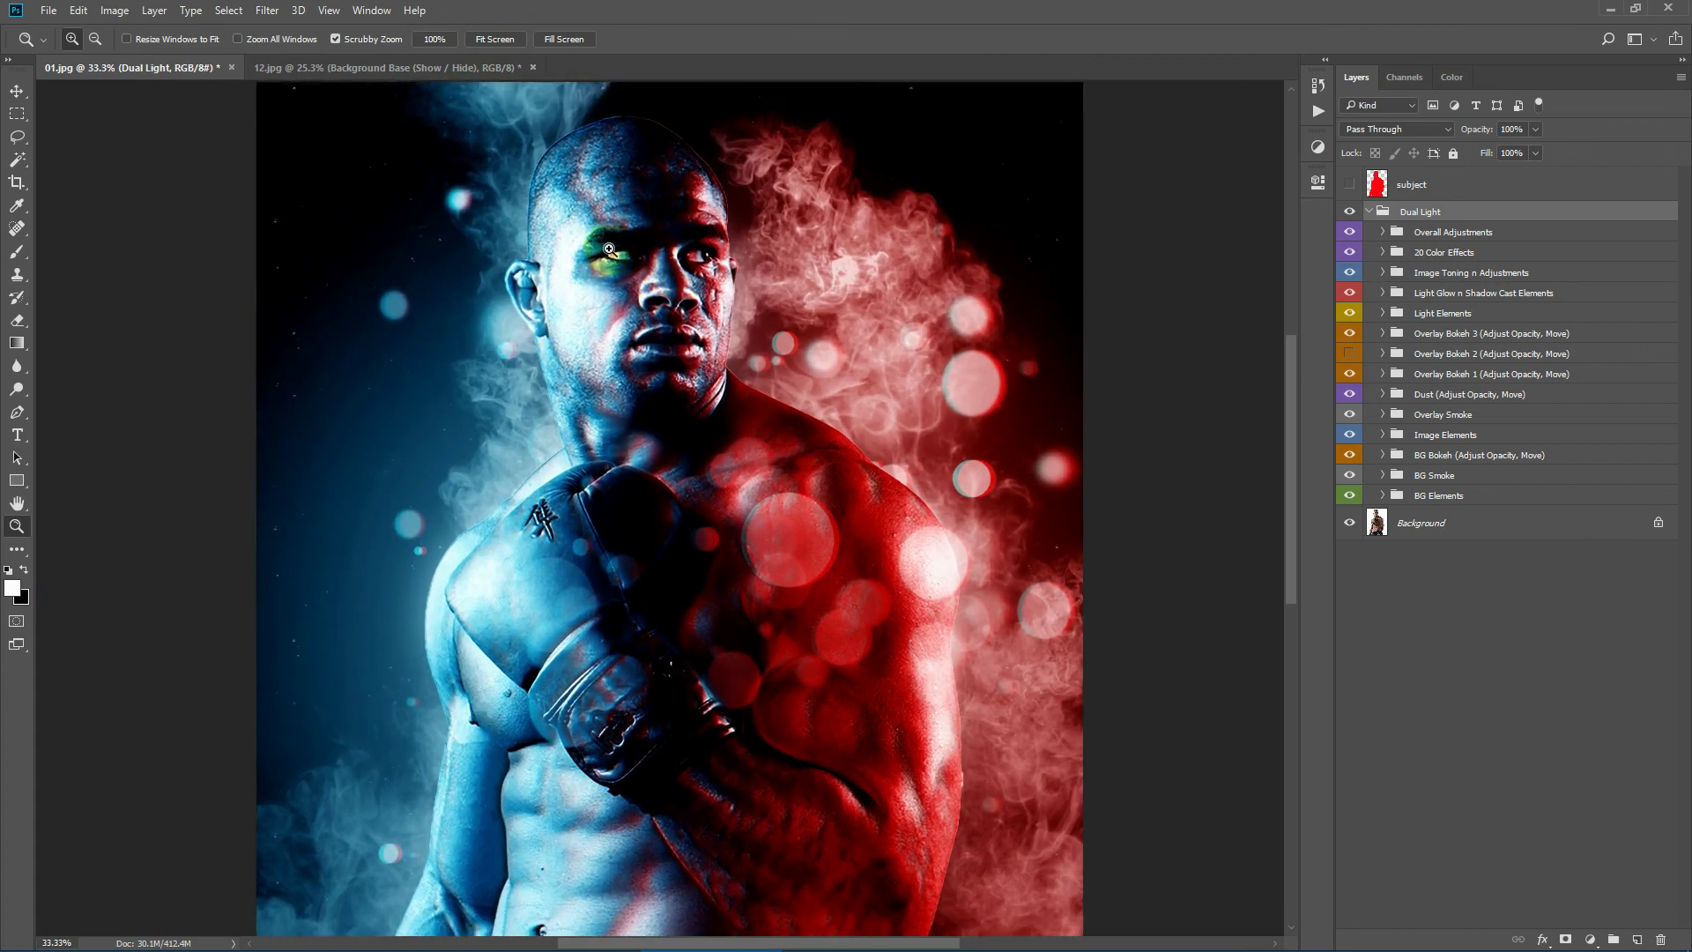
# Step: In 12.jpg, move the Overlay Bokeh 1 group slightly down over the man's face and the red background
pyautogui.click(356, 70)
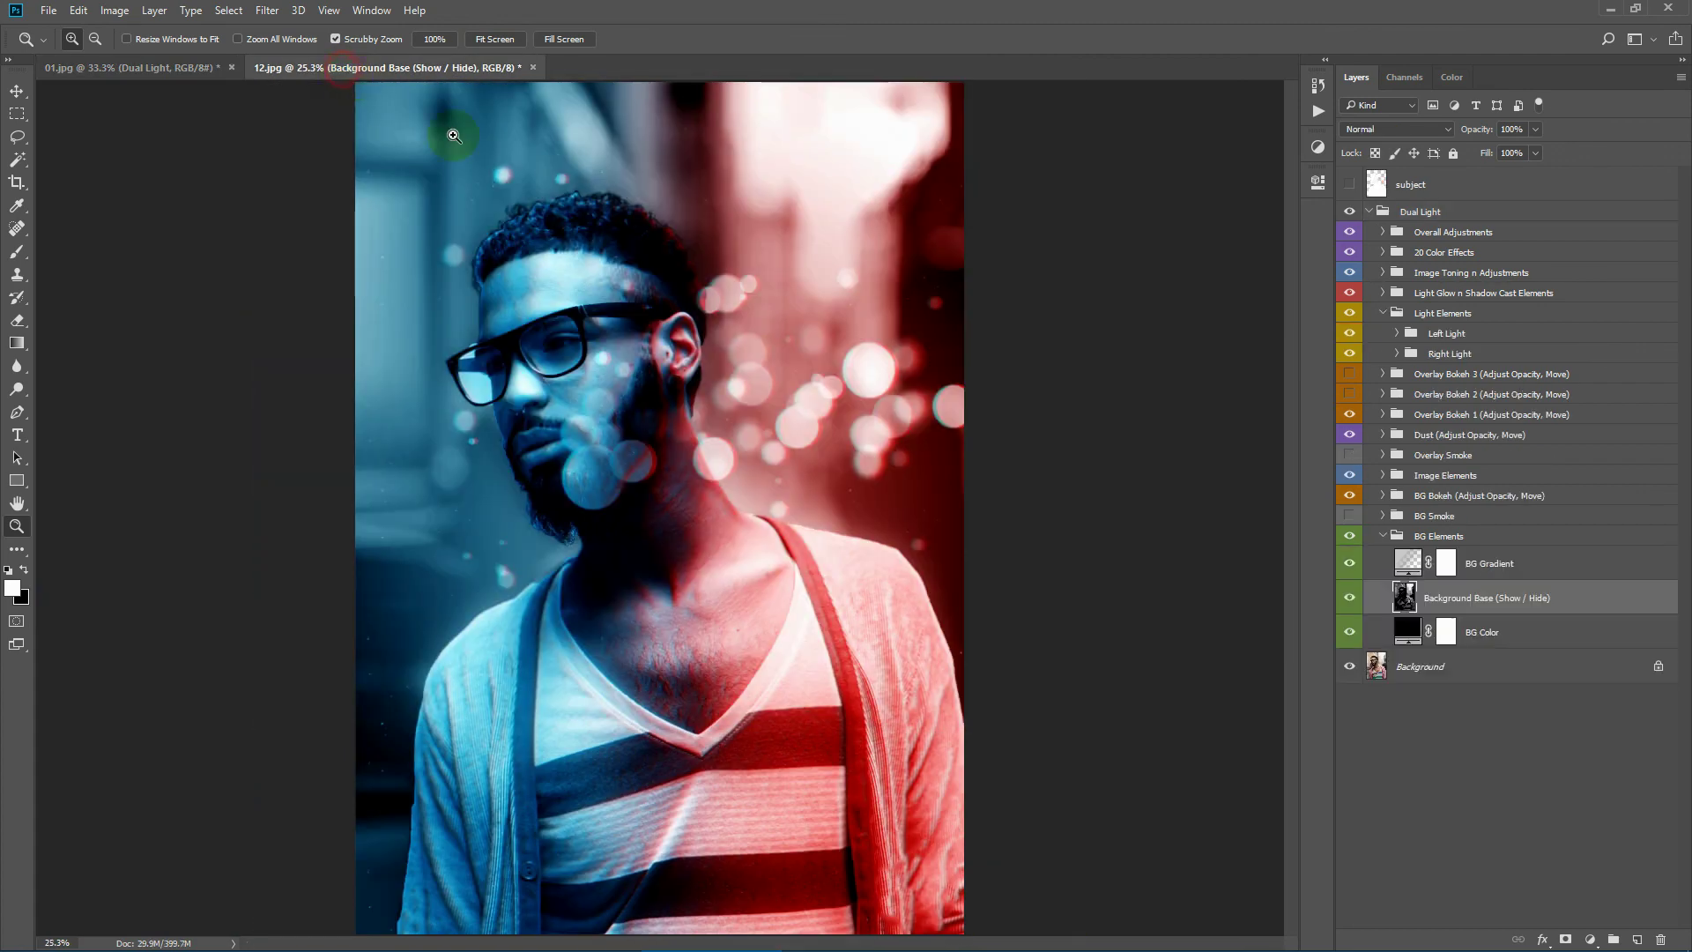
pyautogui.click(745, 422)
pyautogui.click(1460, 418)
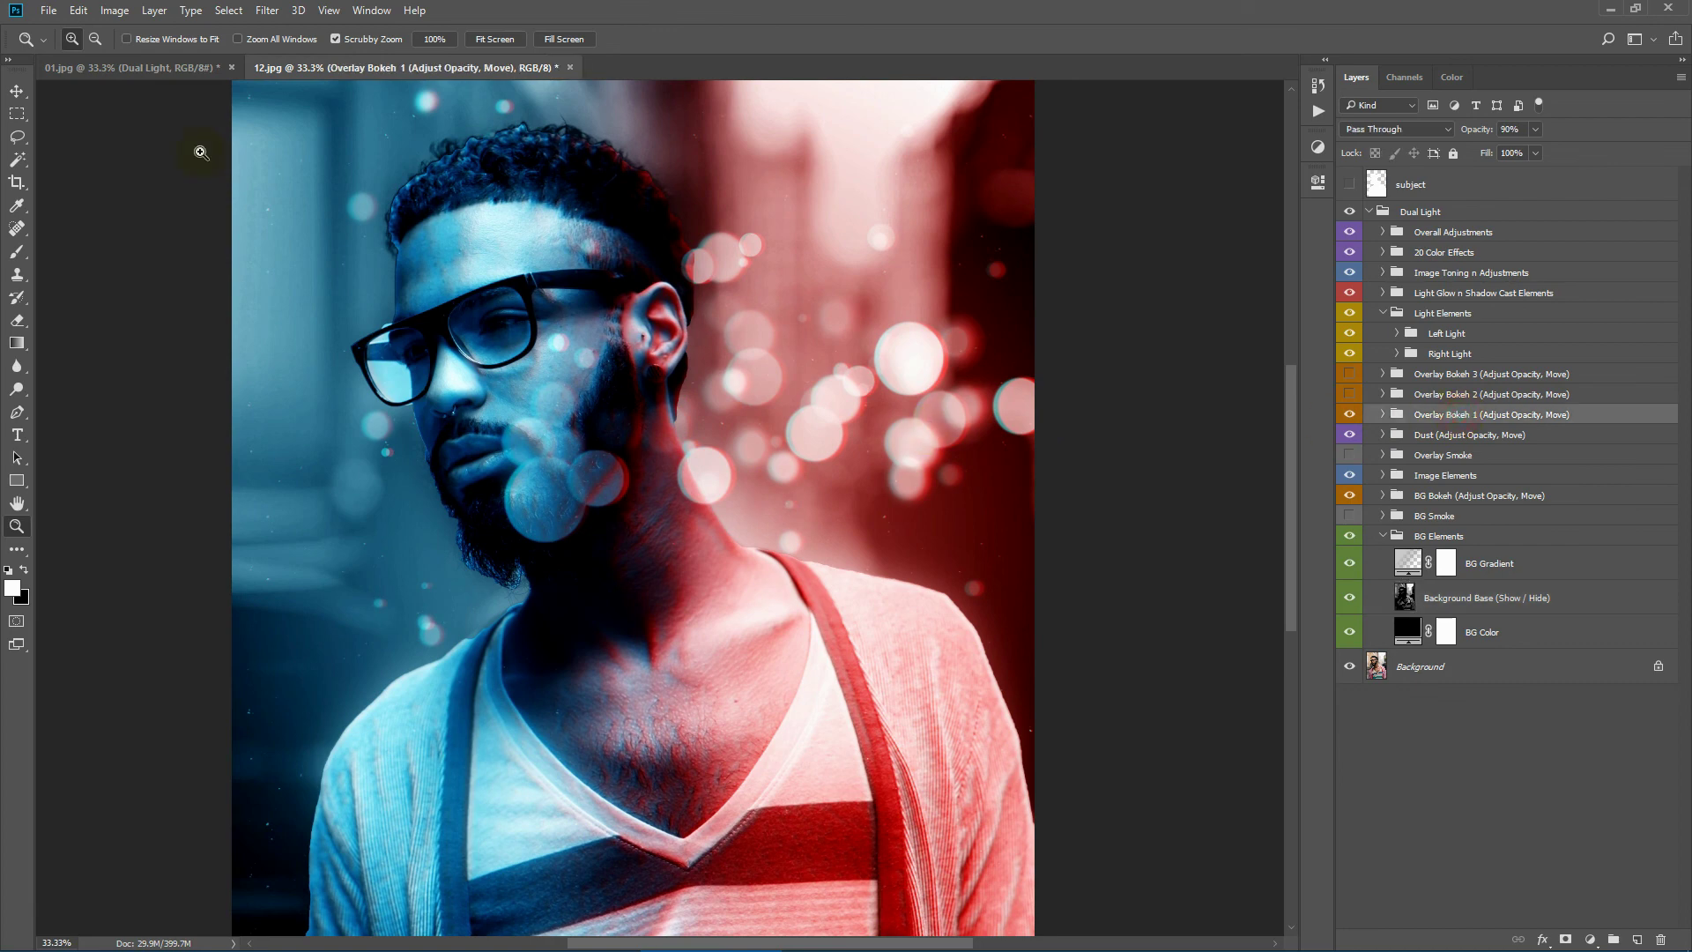
pyautogui.click(17, 91)
pyautogui.moveTo(701, 473); pyautogui.dragTo(702, 480)
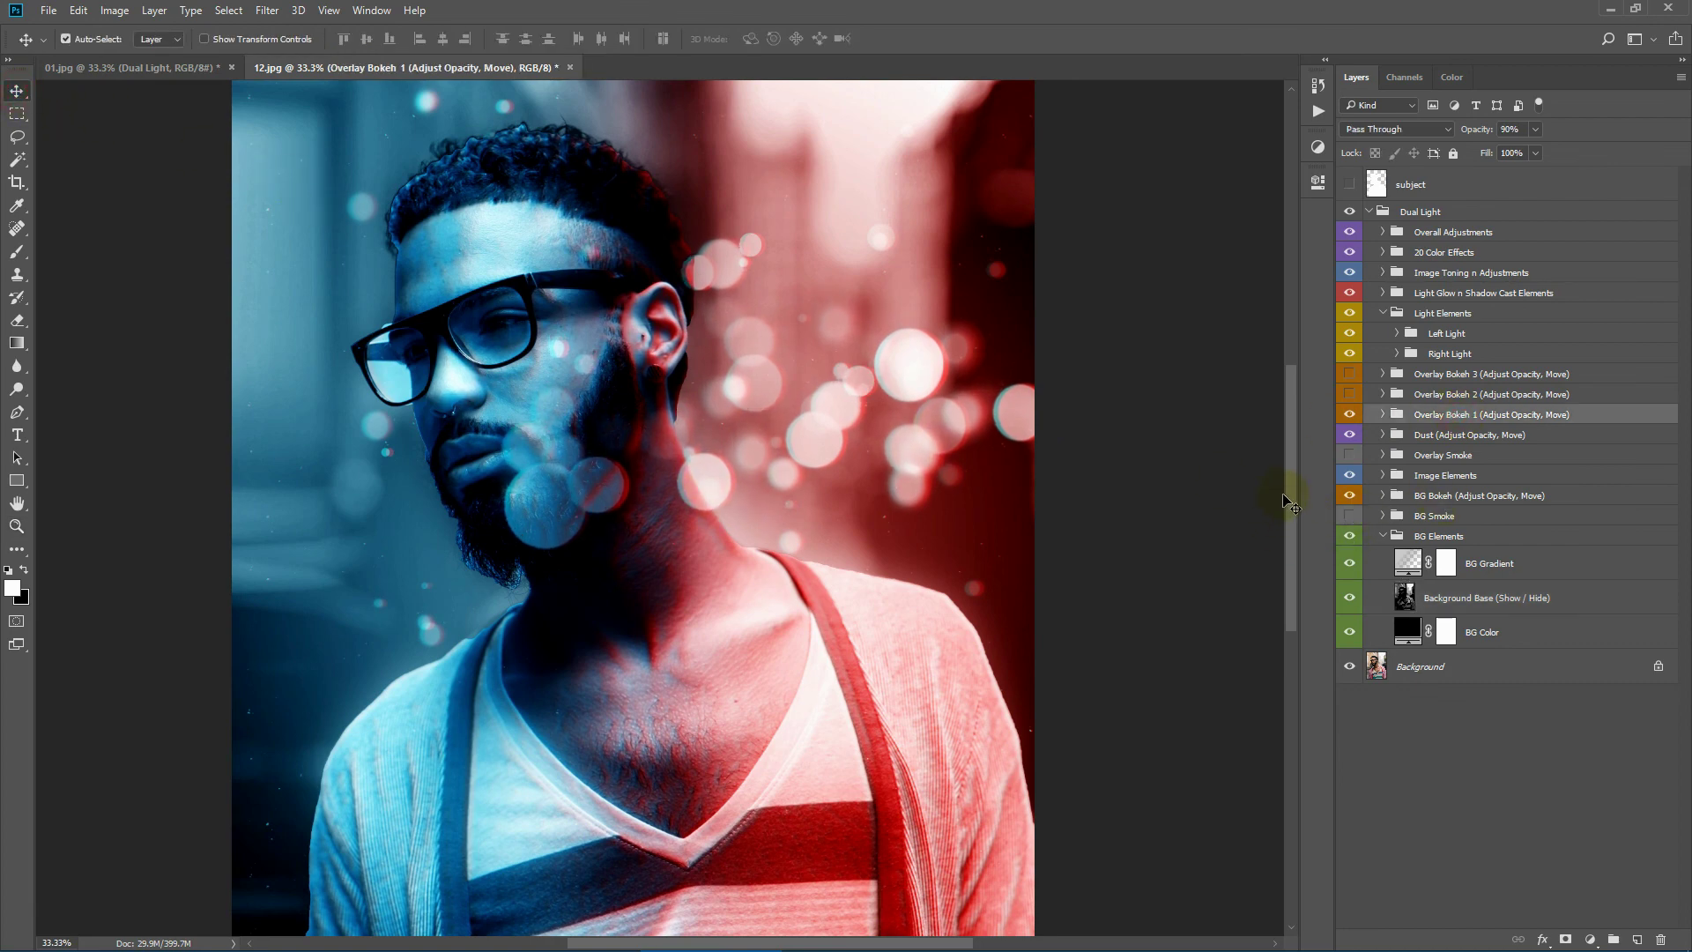
pyautogui.hotkey('shift', 'Down')
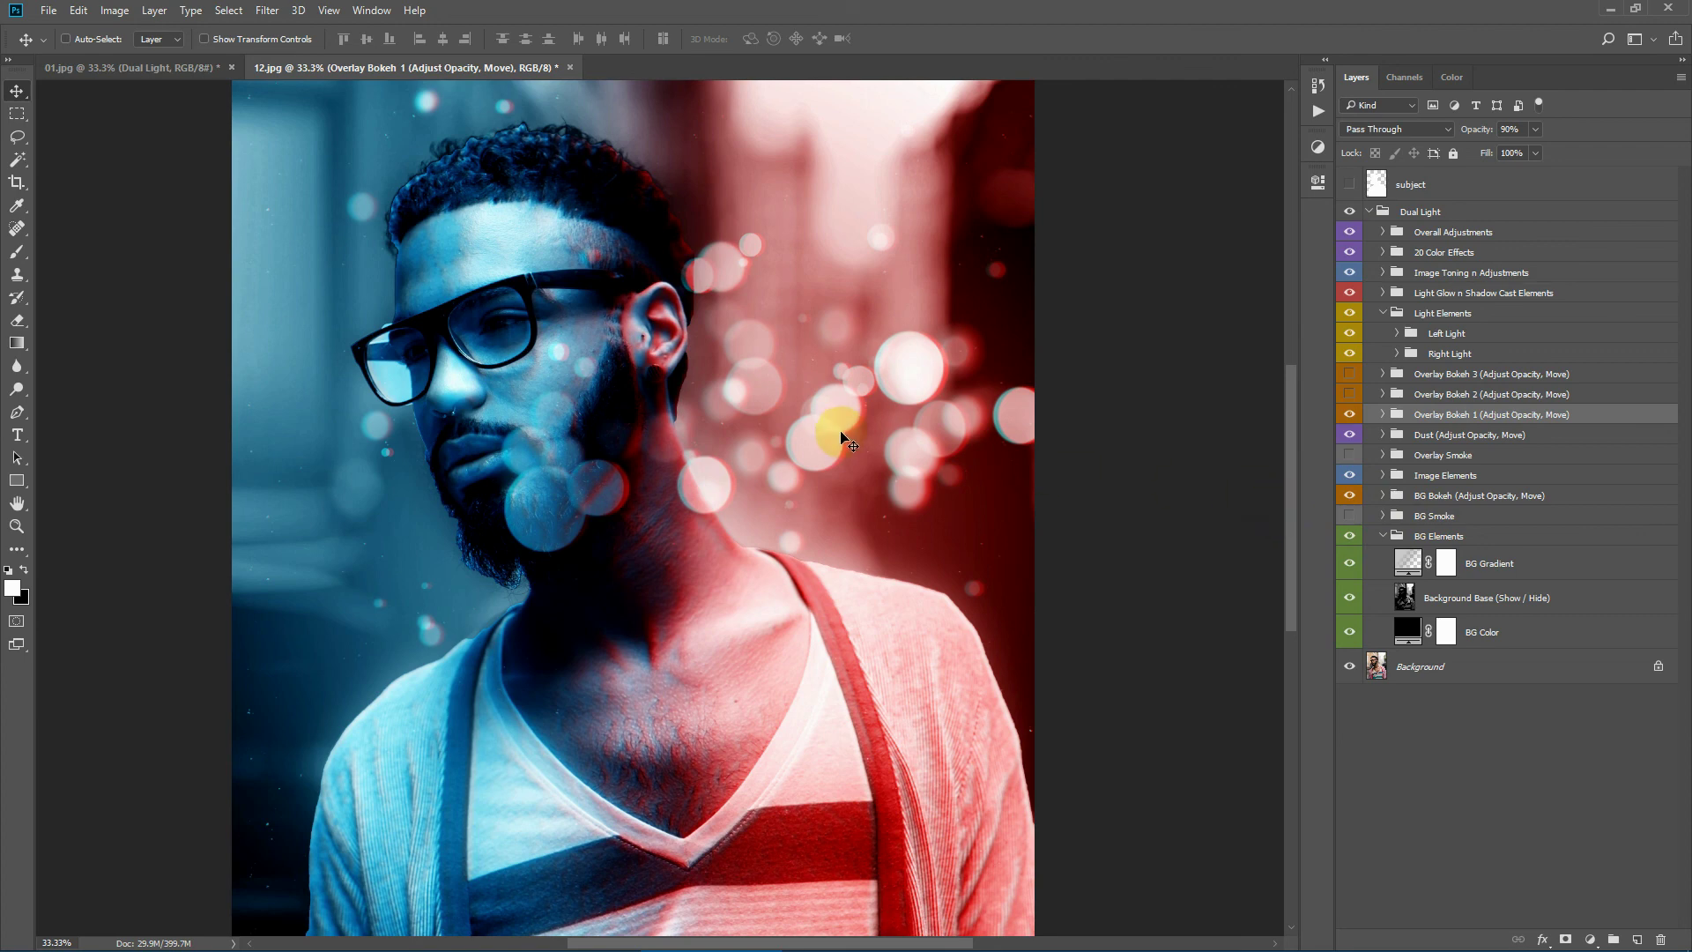
pyautogui.moveTo(831, 427); pyautogui.dragTo(831, 436)
pyautogui.hotkey('shift', 'Down')
pyautogui.hotkey('shift', 'Down')
pyautogui.hotkey('shift', 'Down')
pyautogui.hotkey('shift', 'Down')
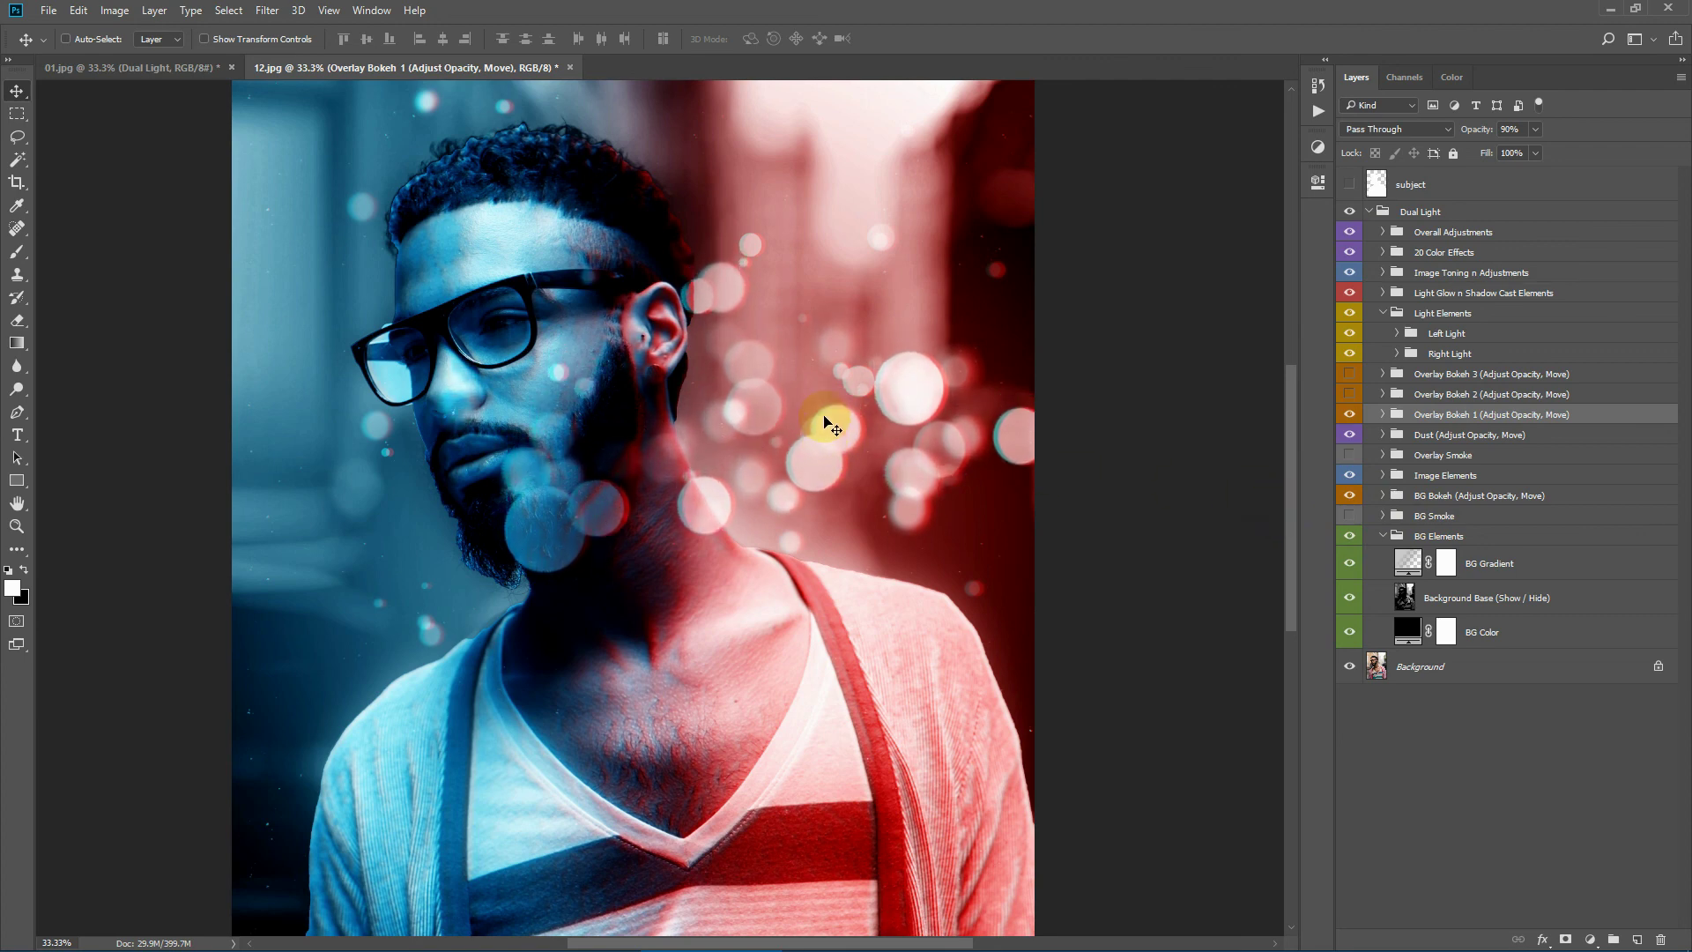
# Step: Return to 01.jpg and examine the finished dual-light effect on the man's upper body
pyautogui.click(167, 67)
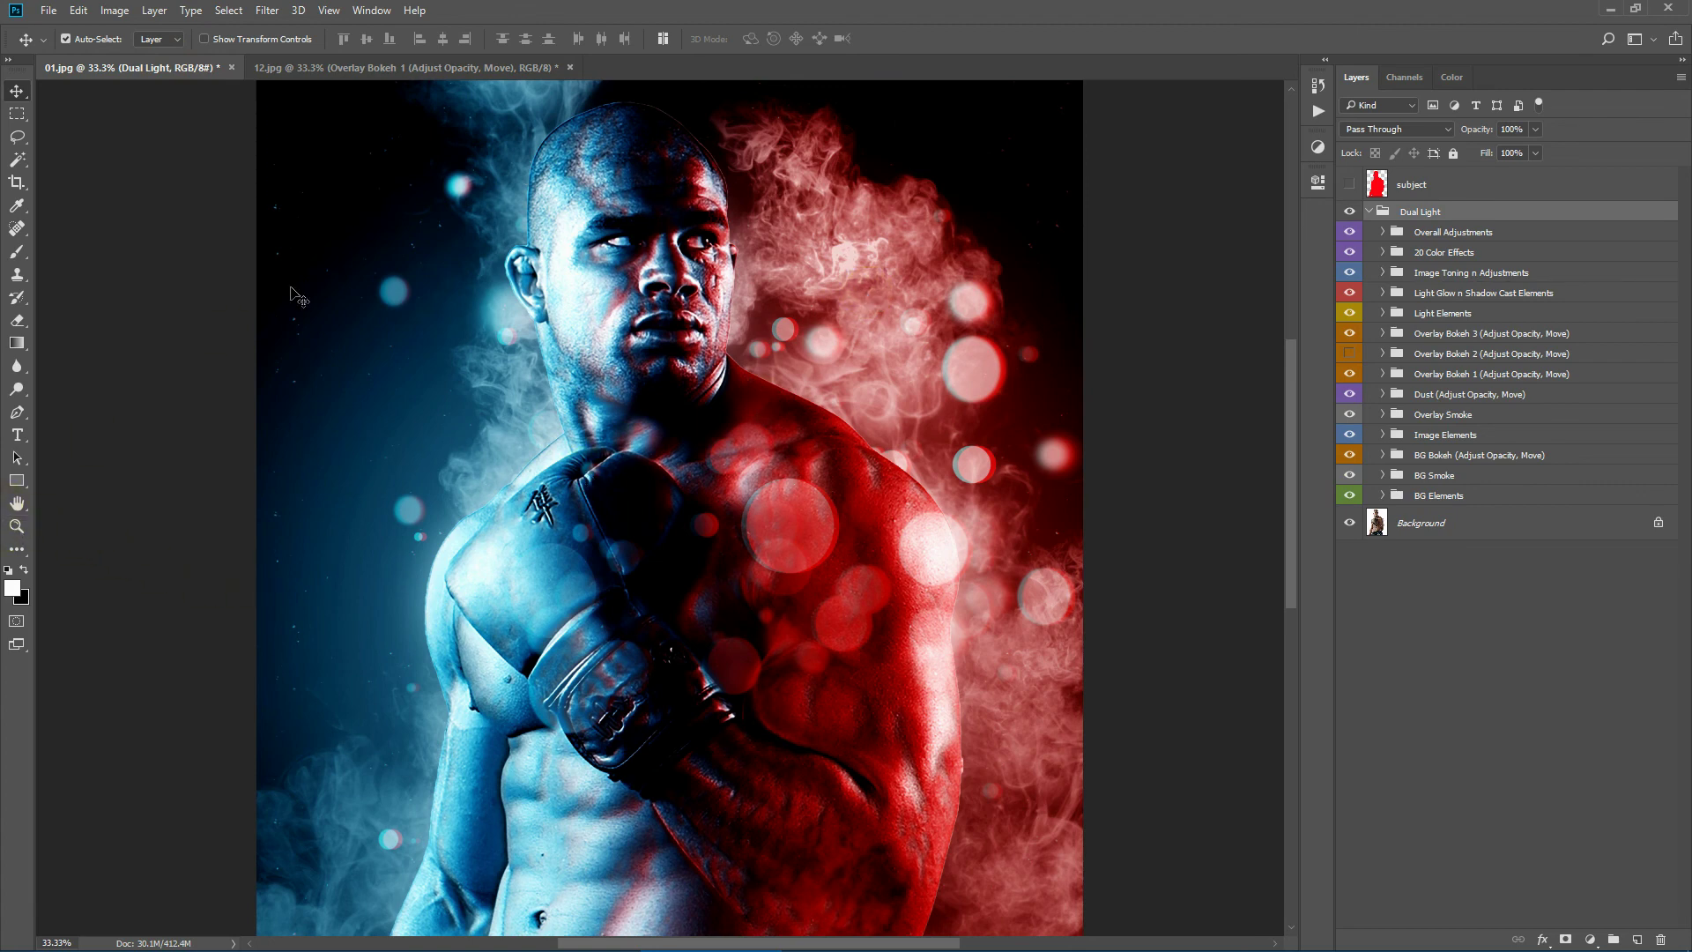
pyautogui.scroll(-1, 877, 480)
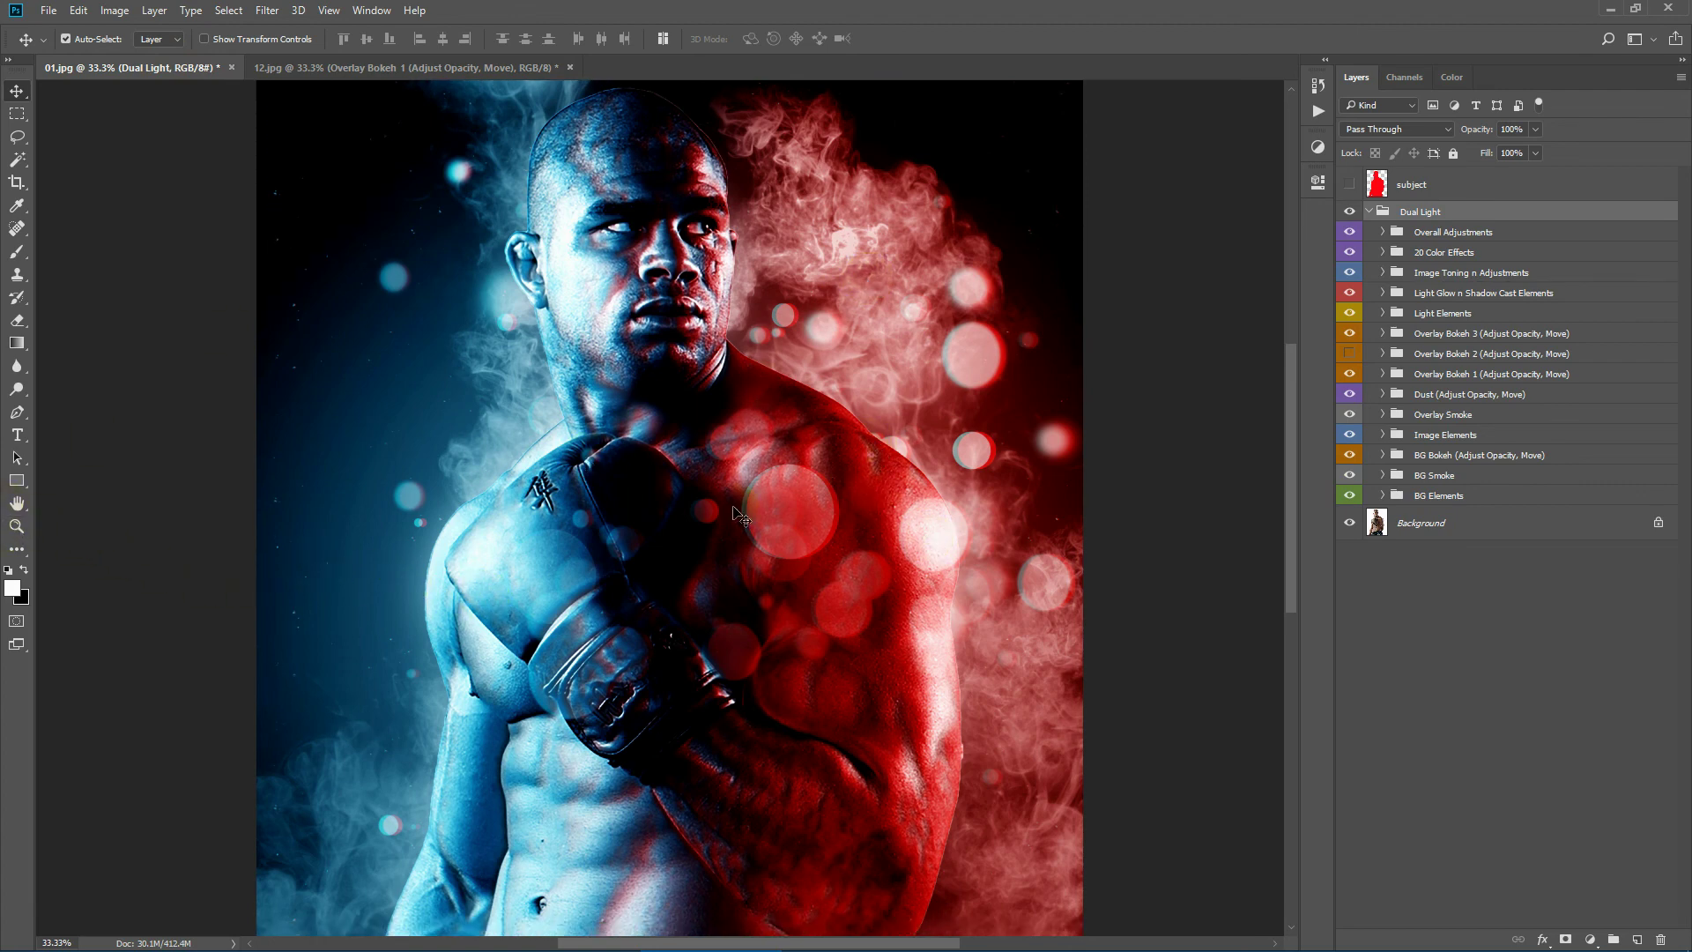